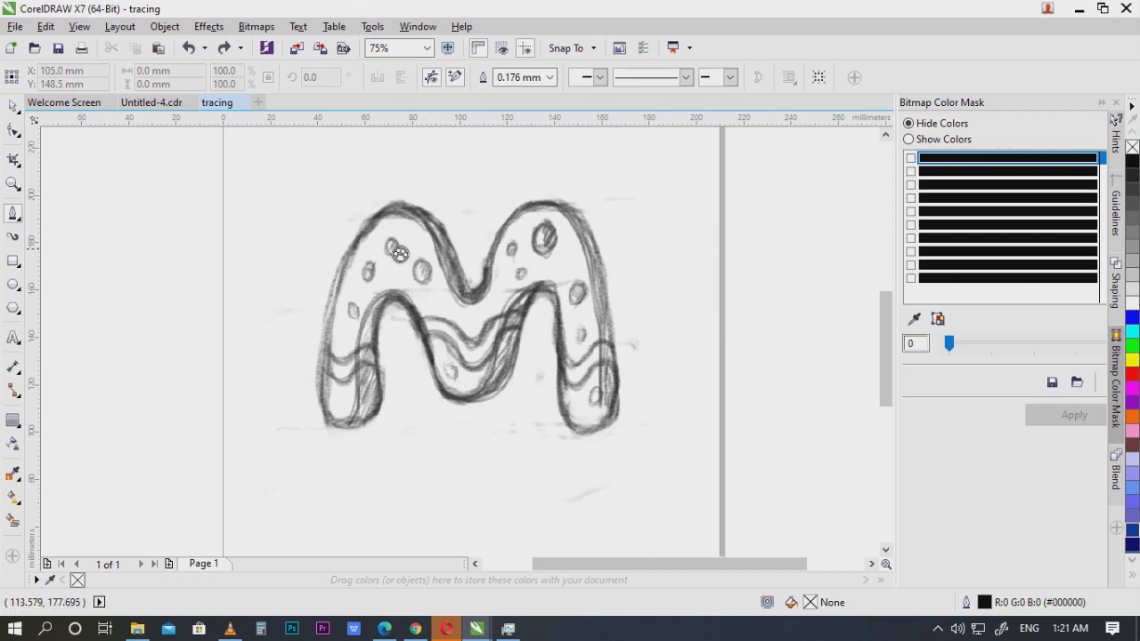
Step: Try moving the unlocked M sketch bitmap around the page and undo the moves
left_click(14, 105)
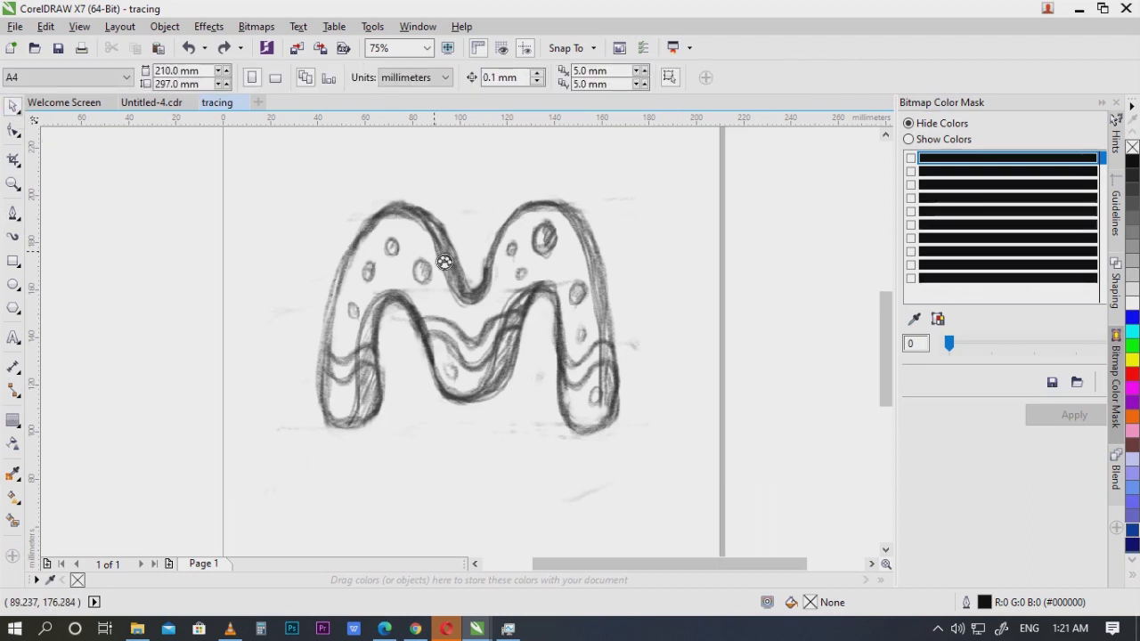
left_click_drag(435, 253, 507, 245)
left_click_drag(581, 236, 496, 267)
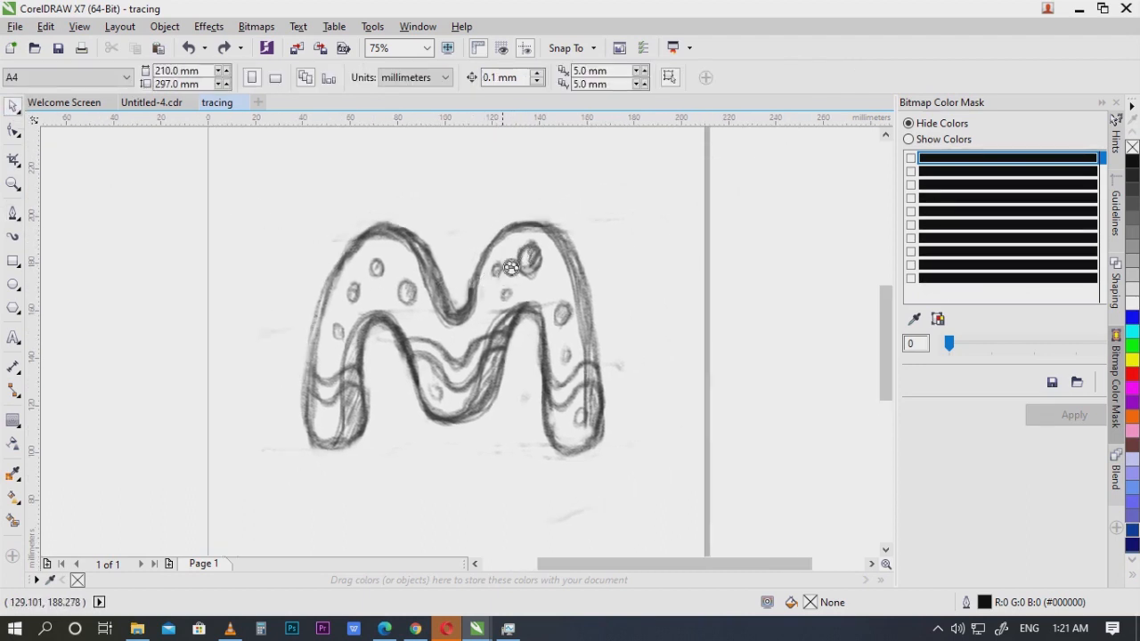
left_click_drag(568, 350, 555, 289)
left_click(555, 290)
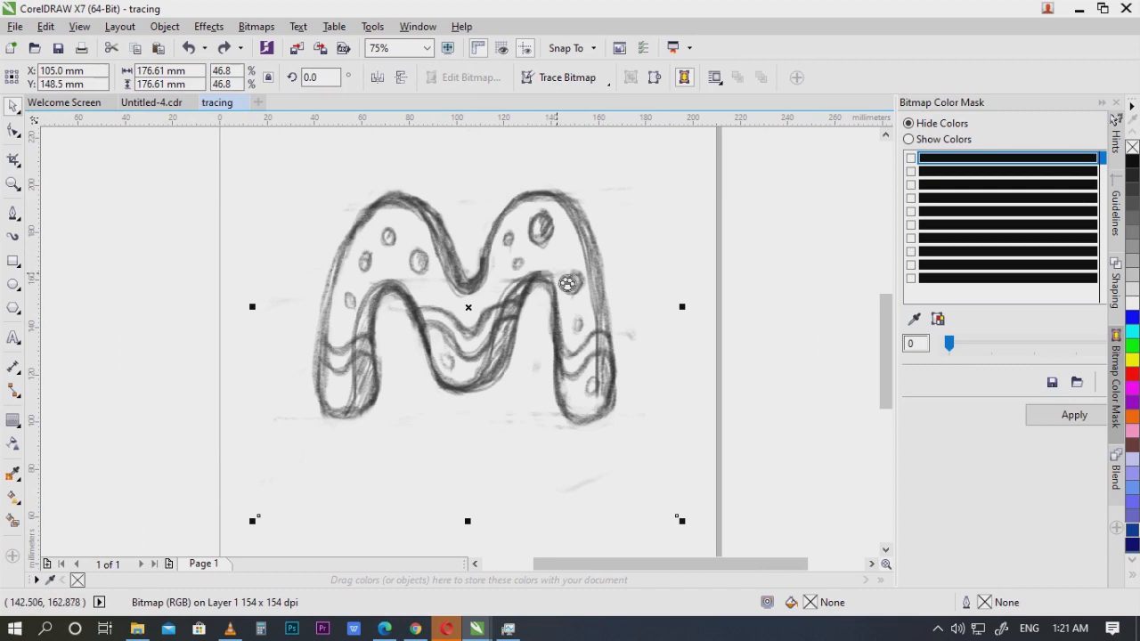
left_click_drag(568, 283, 501, 306)
key("ctrl+z")
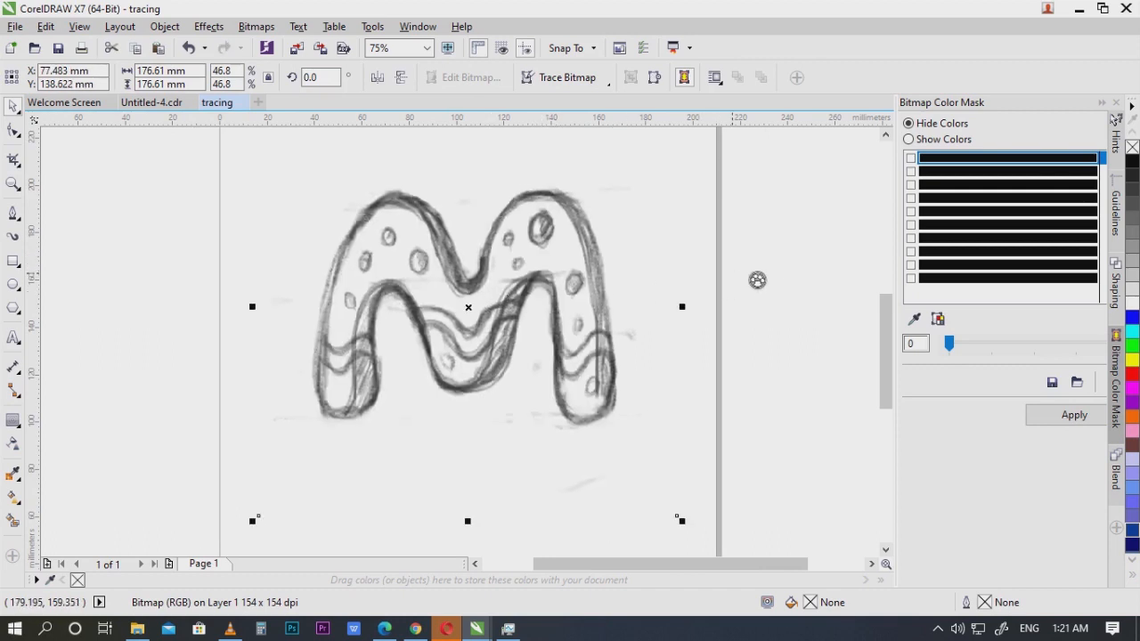
left_click(744, 312)
scroll(744, 314, "down", 1)
scroll(639, 275, "up", 1)
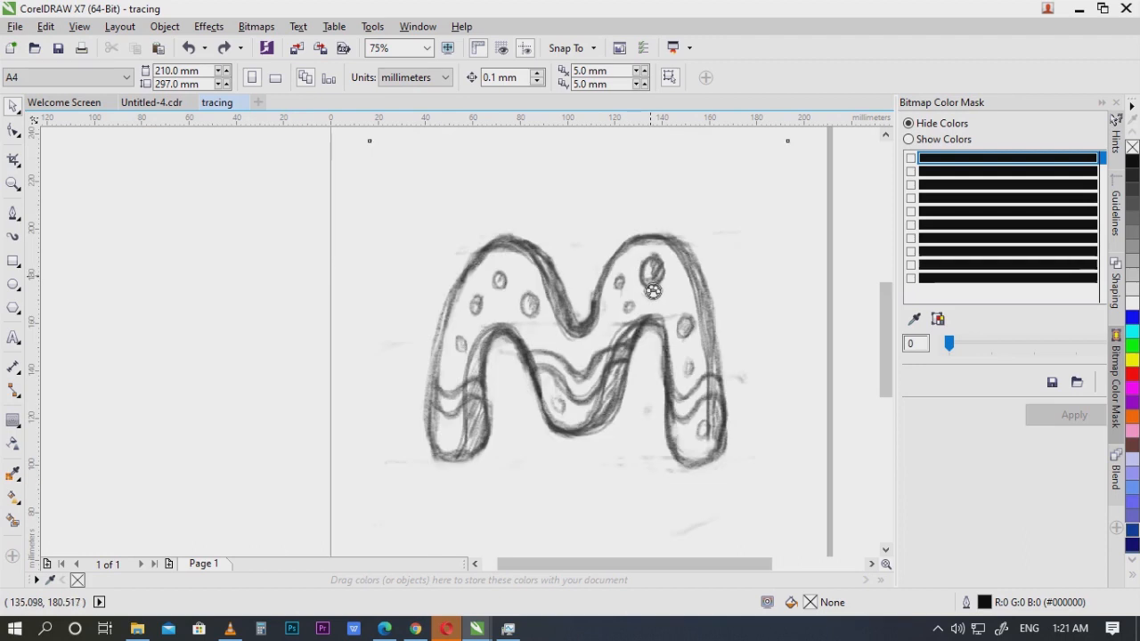
left_click_drag(653, 292, 590, 294)
key("ctrl+z")
scroll(573, 289, "right", 2)
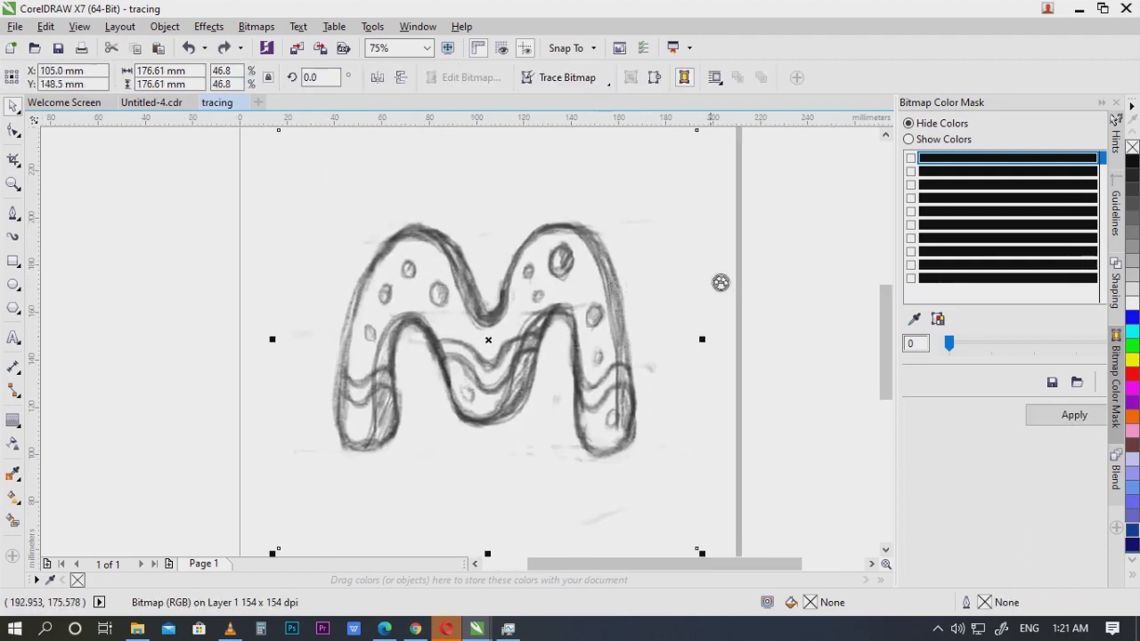
scroll(653, 301, "down", 1)
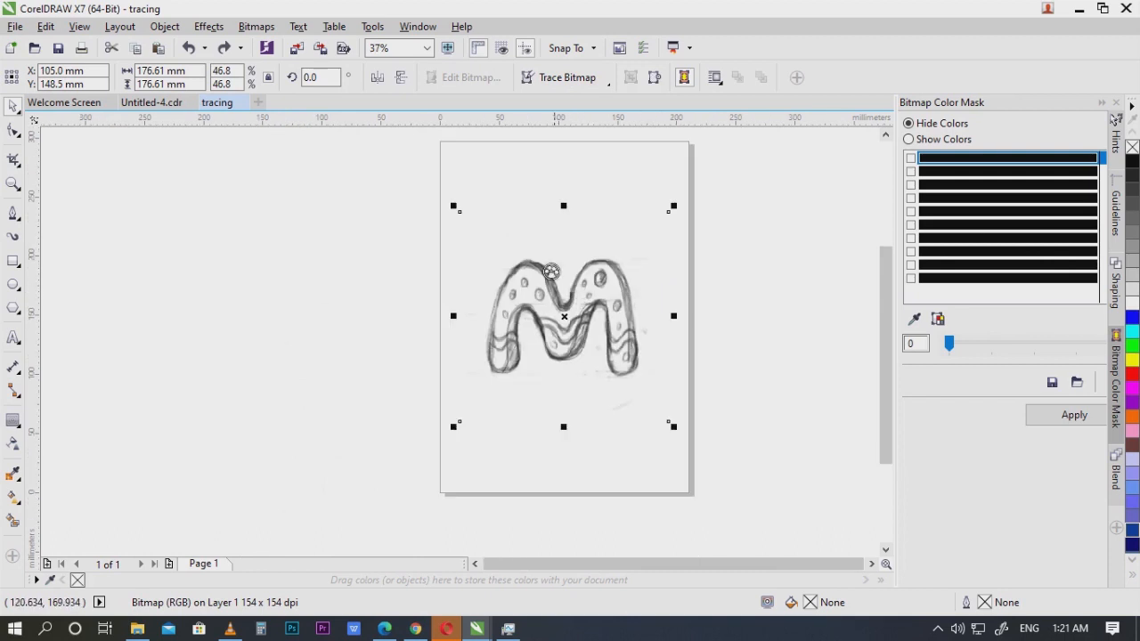
scroll(639, 305, "up", 1)
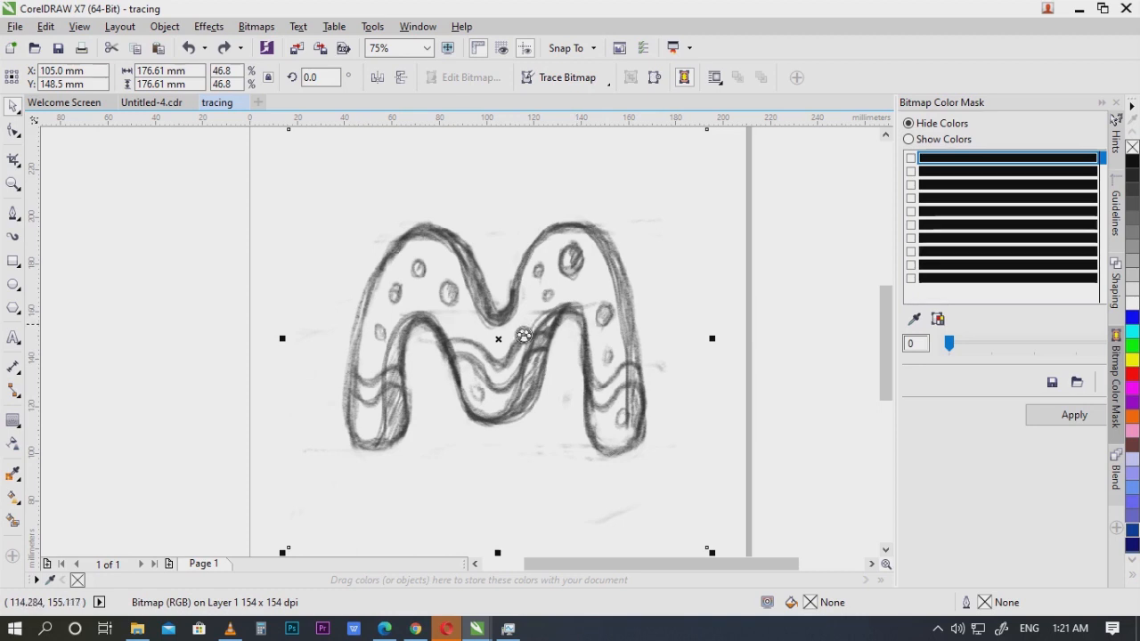
scroll(470, 345, "up", 2)
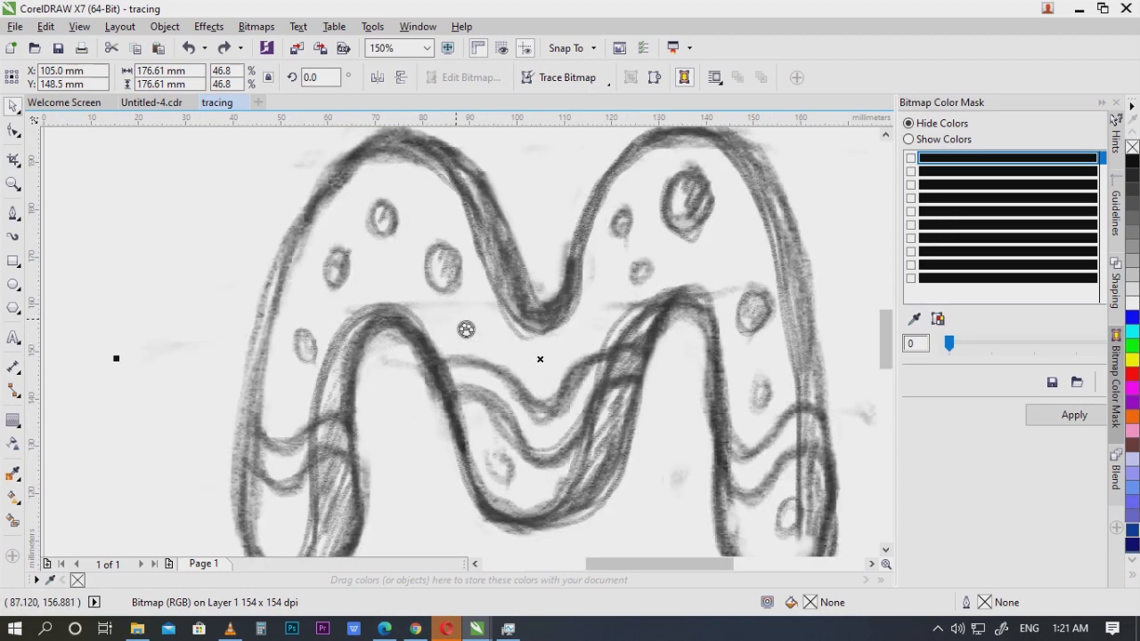
scroll(465, 329, "down", 4)
left_click(692, 327)
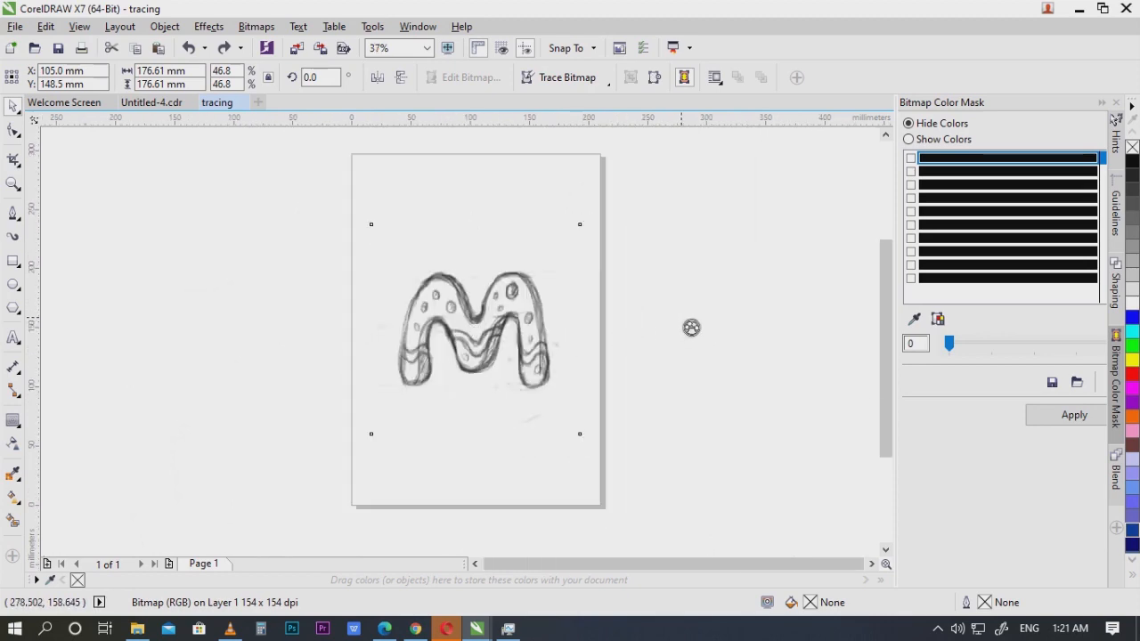
scroll(563, 330, "up", 2)
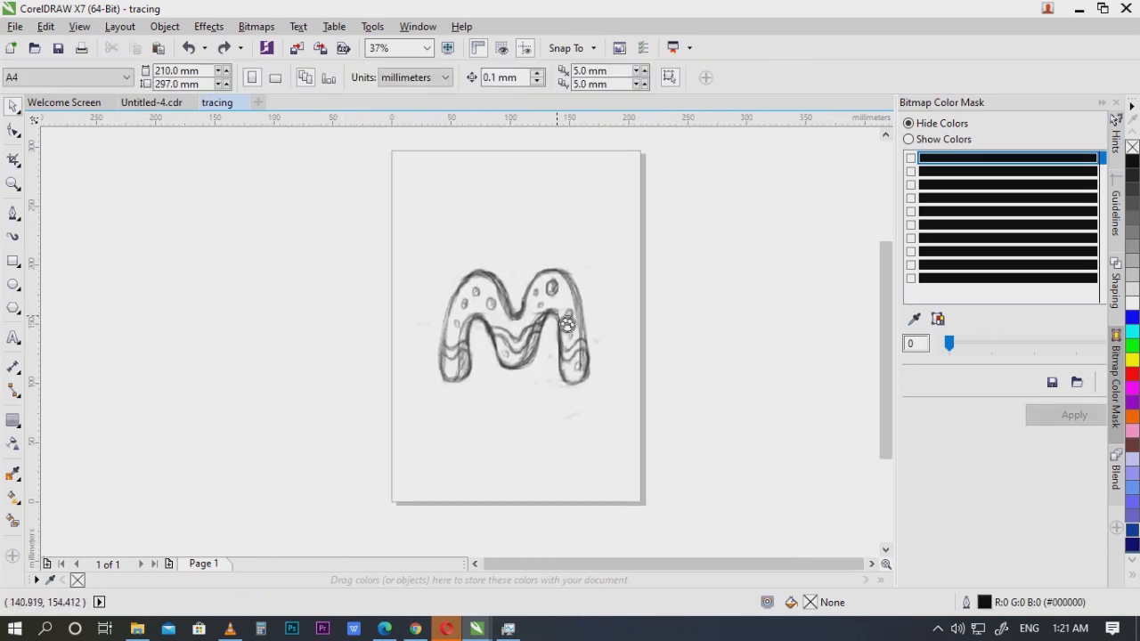
scroll(567, 322, "up", 2)
Step: Lock the M sketch bitmap in place so that it cannot be moved while tracing, and deselect it
left_click(565, 298)
scroll(565, 298, "down", 4)
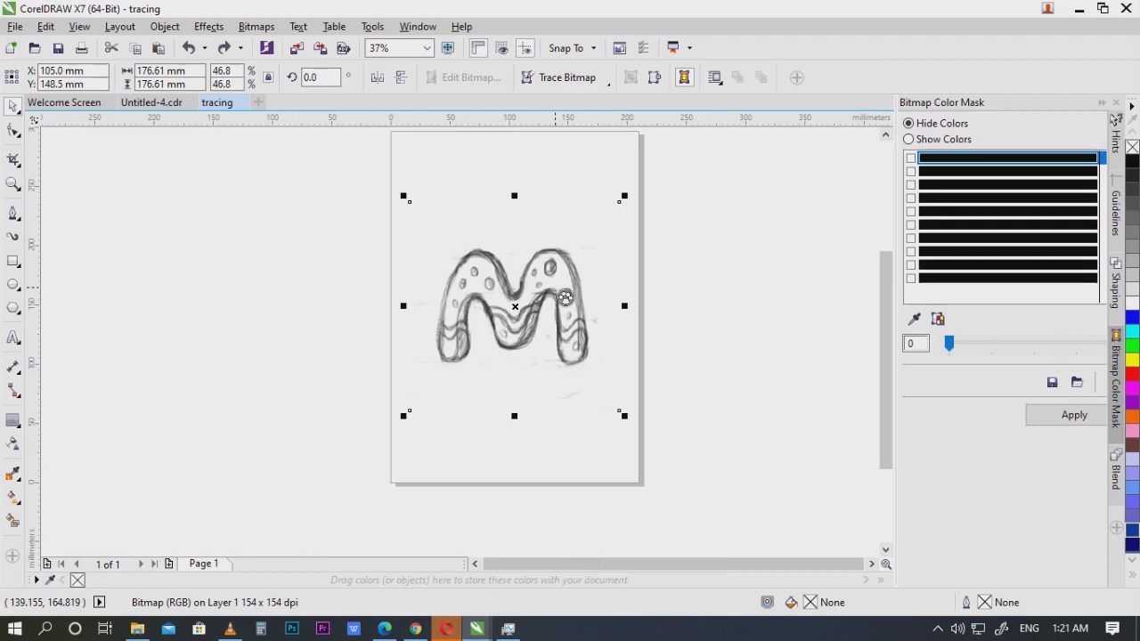
right_click(557, 297)
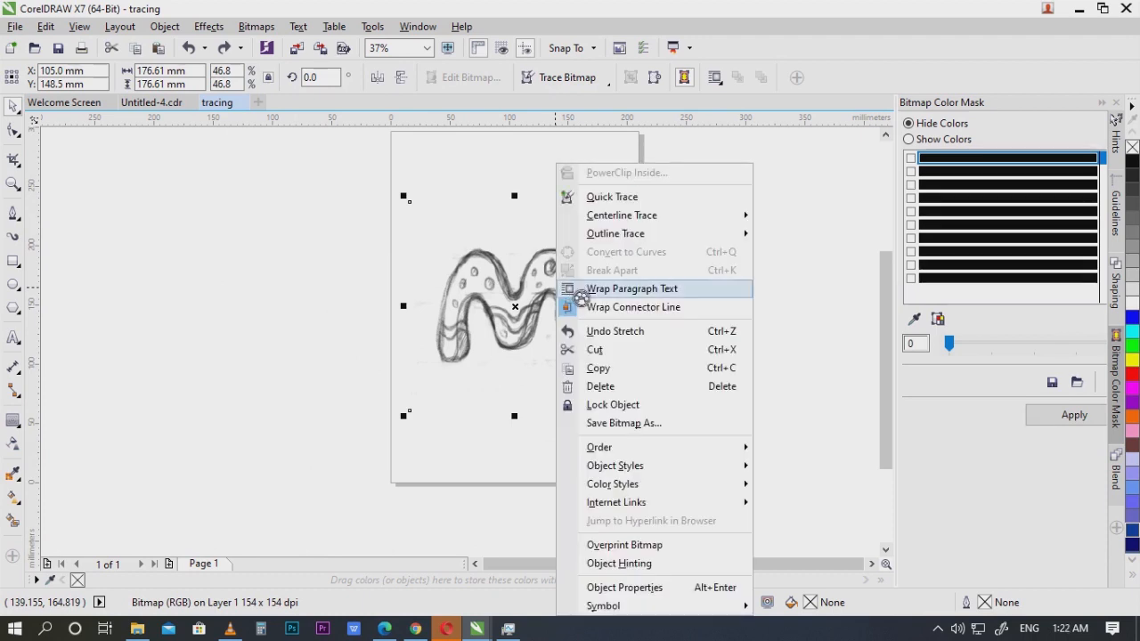
left_click(605, 405)
scroll(583, 270, "up", 2)
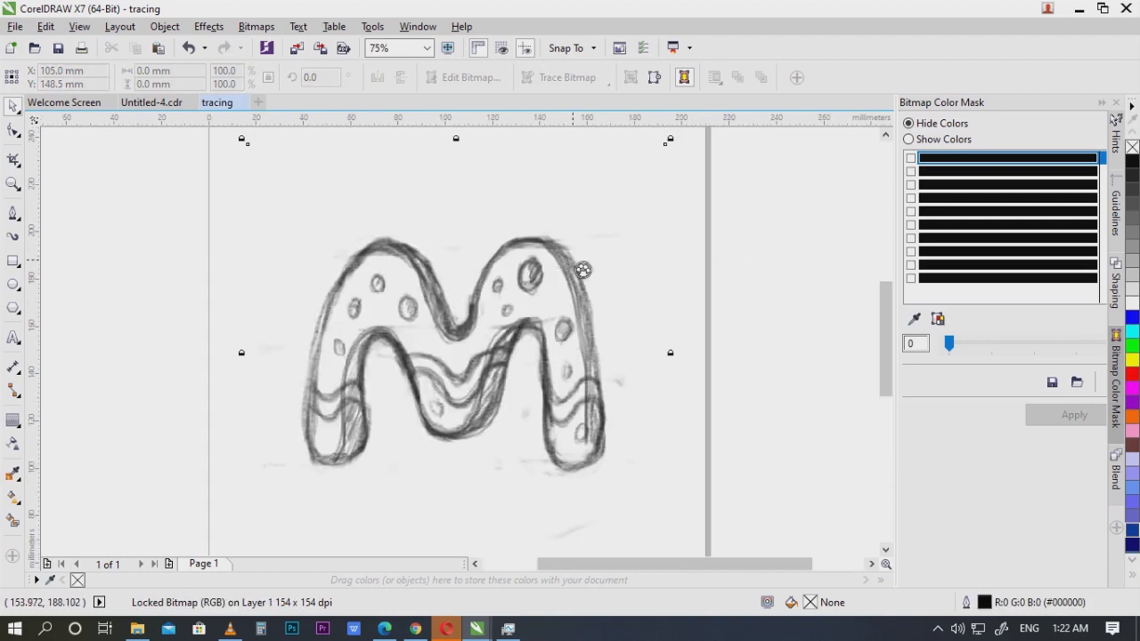
scroll(582, 270, "down", 1)
left_click(717, 290)
left_click_drag(699, 222, 559, 267)
Step: Set the document units to centimeters and the nudge distance to 30.0 cm
left_click(434, 80)
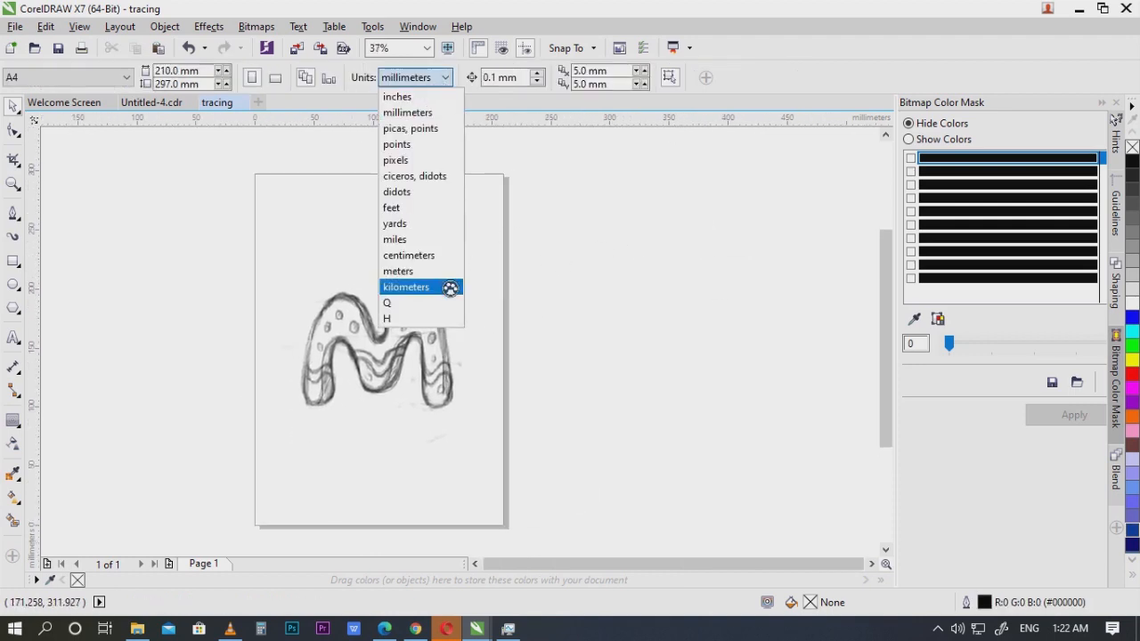
left_click(432, 257)
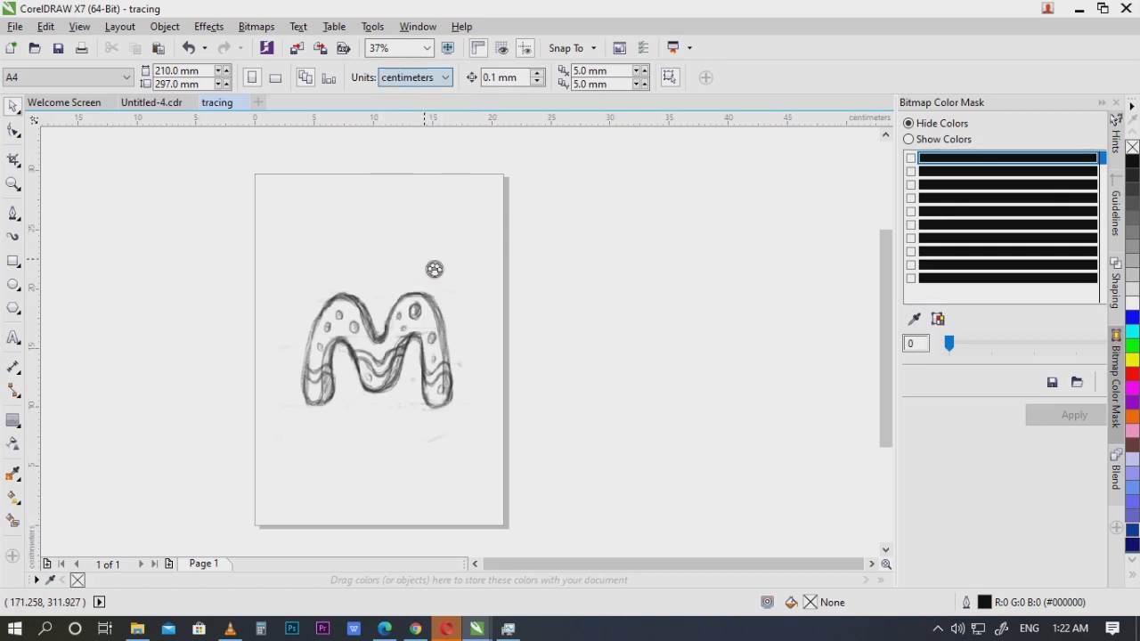
left_click(502, 78)
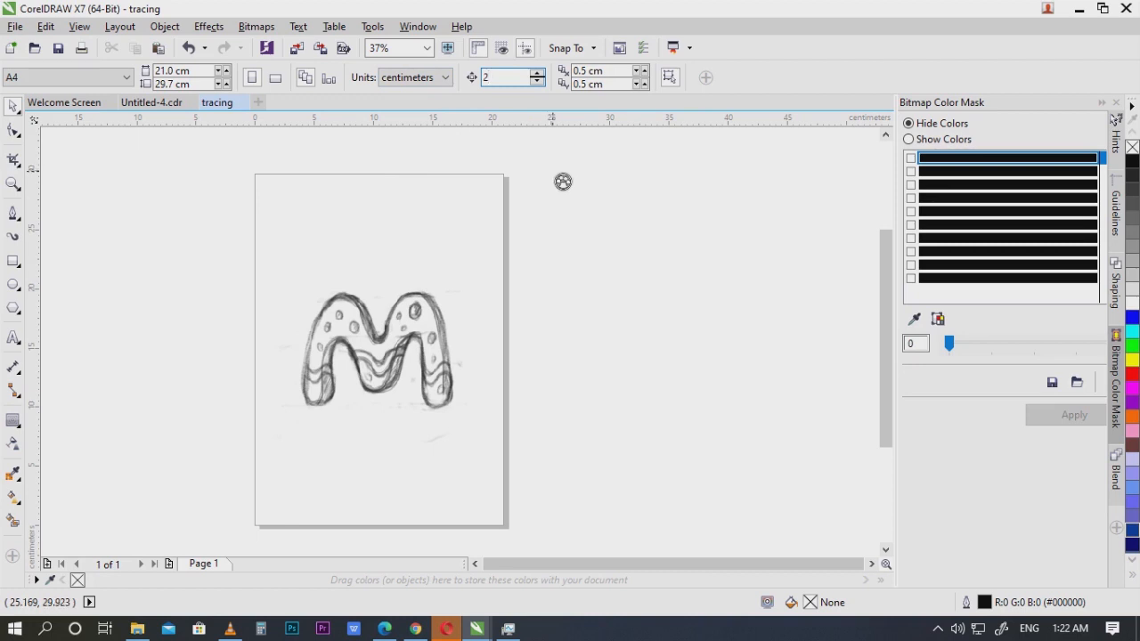
key("Return")
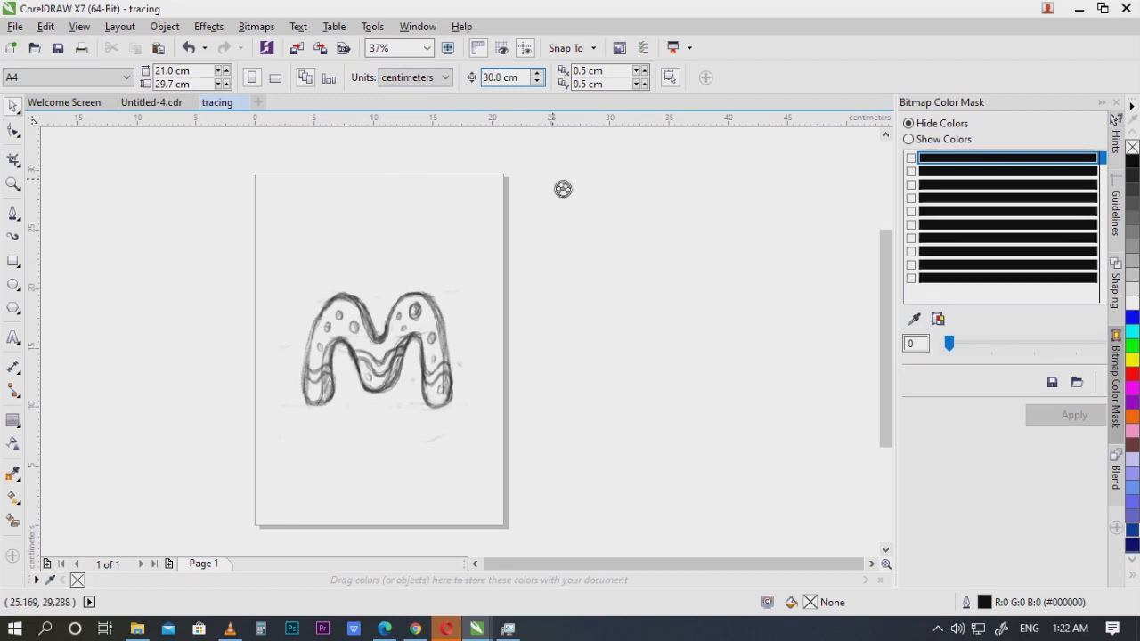
Step: Start a Pen tool curve on the outer edge of the M's left leg and make red the default graphic outline colour
scroll(541, 312, "down", 4)
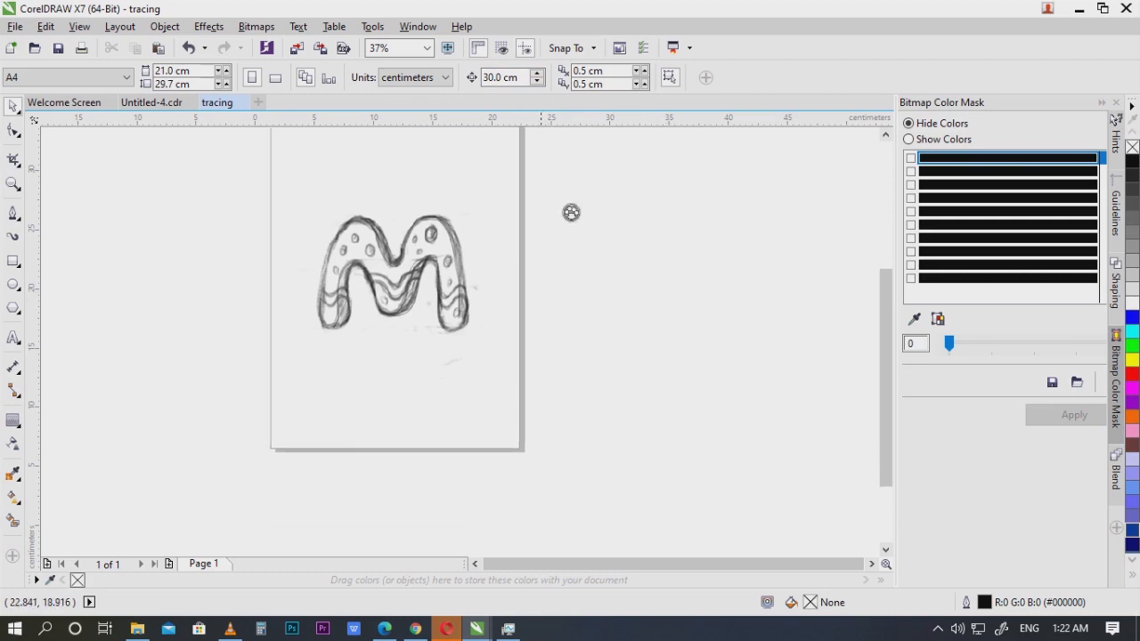
scroll(413, 232, "up", 4)
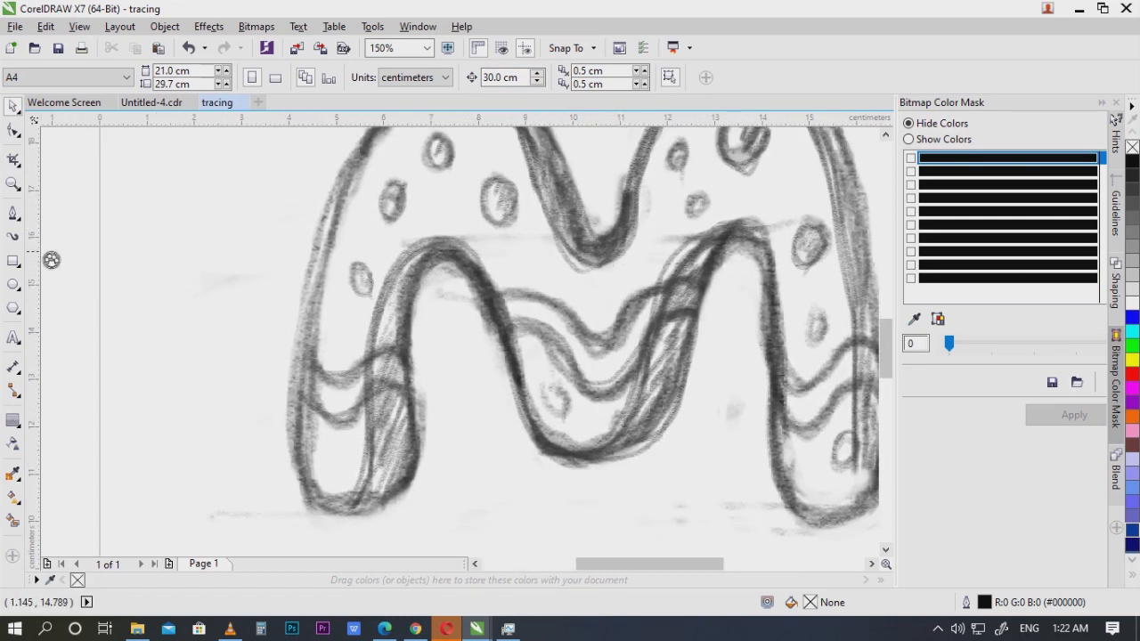
left_click(20, 219)
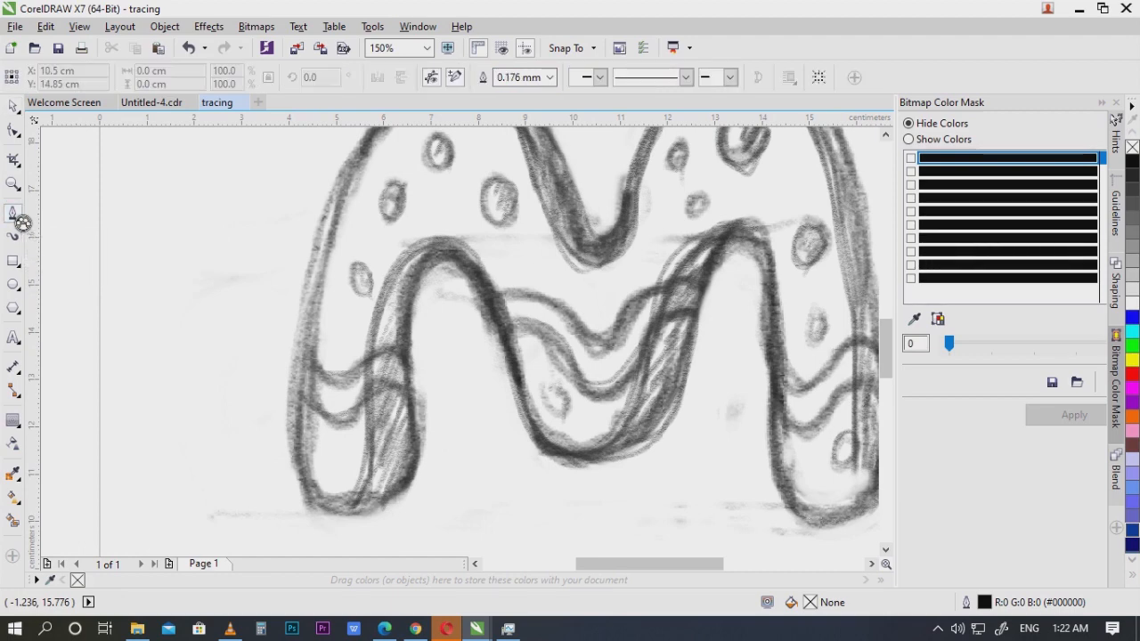
scroll(334, 511, "up", 2)
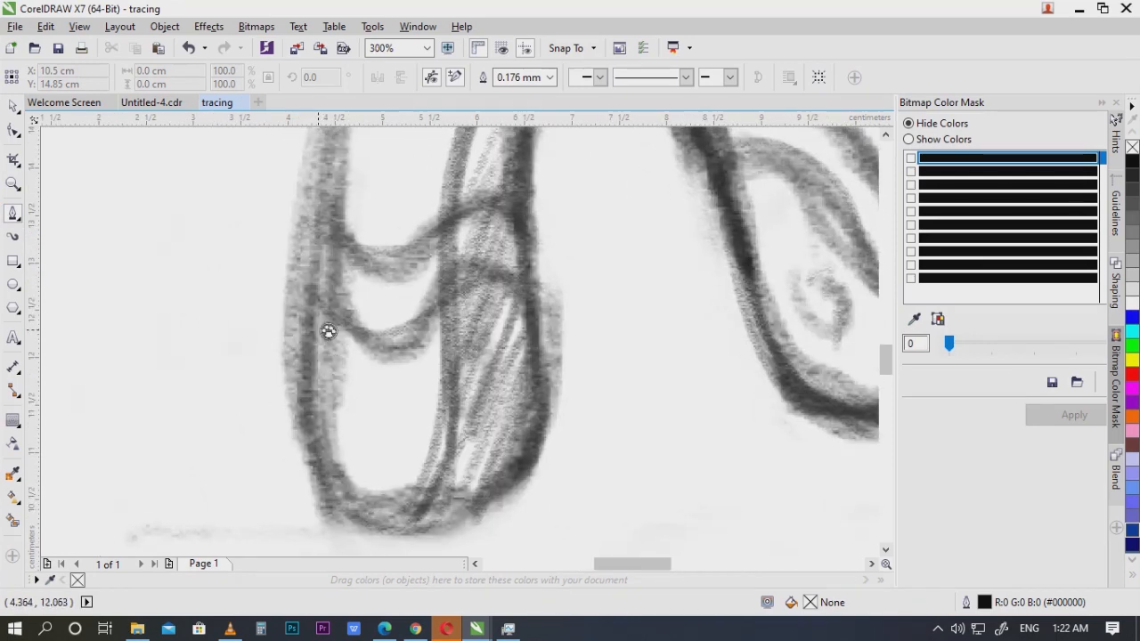
scroll(326, 330, "down", 4)
scroll(345, 372, "up", 4)
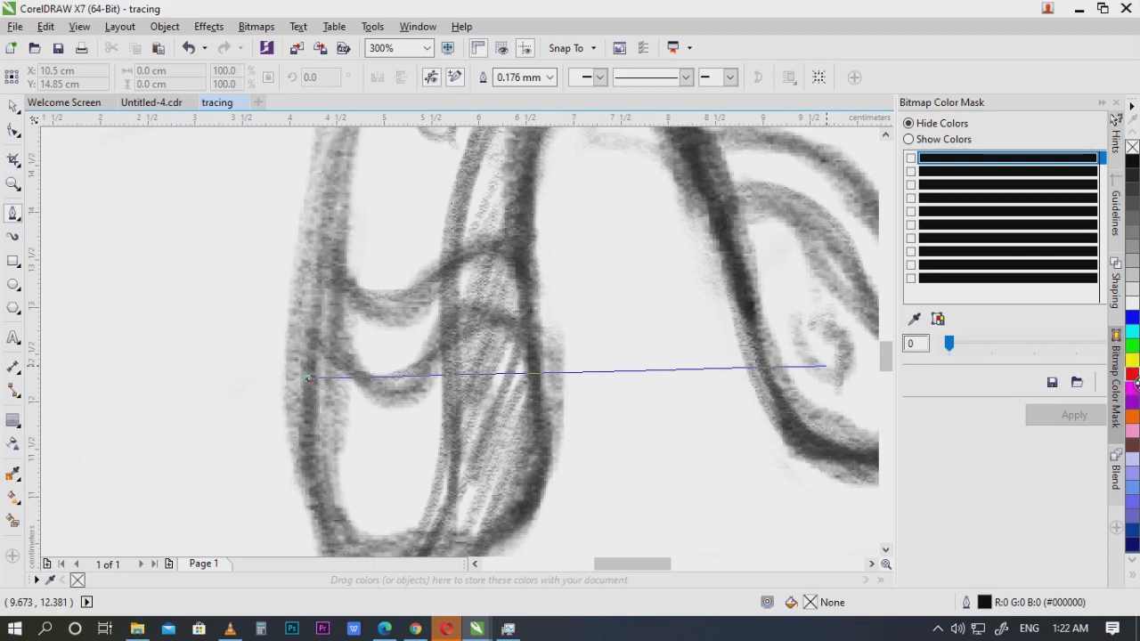
left_click(1131, 383)
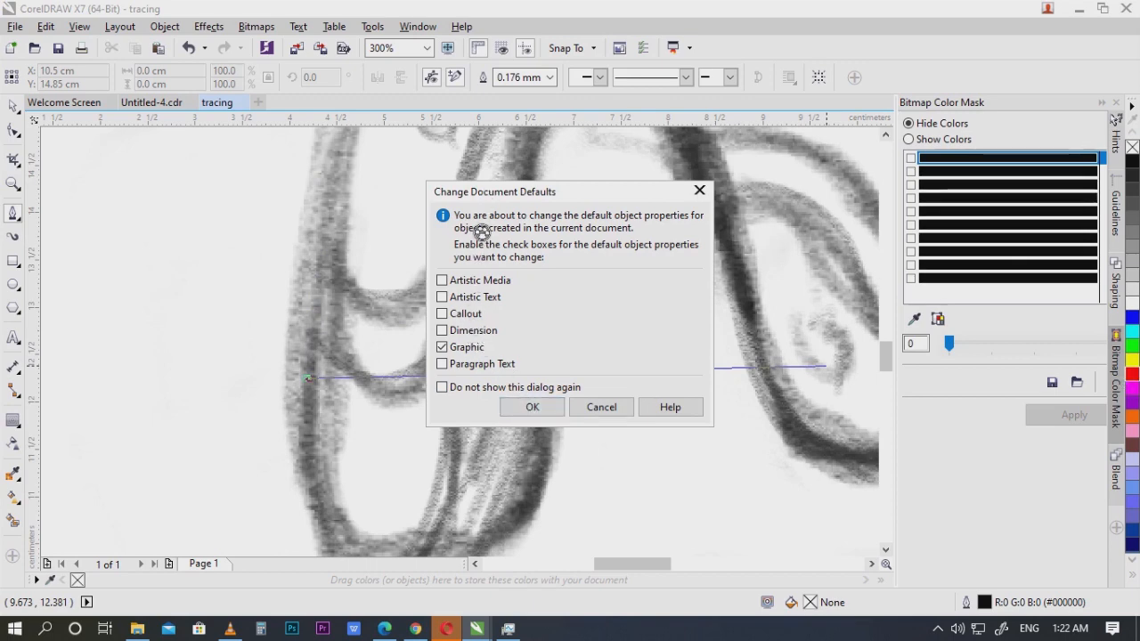
left_click(559, 410)
scroll(442, 336, "down", 1)
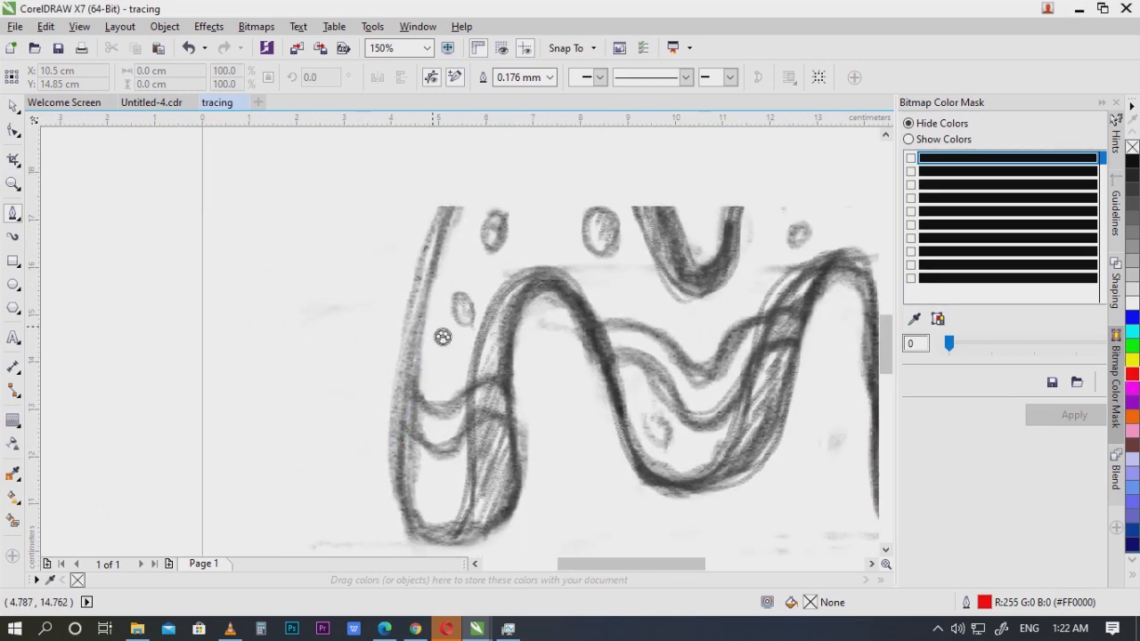
Step: Set the default outline width for graphics to 0.5 mm and undo the curve that was started
left_click(541, 77)
left_click(551, 78)
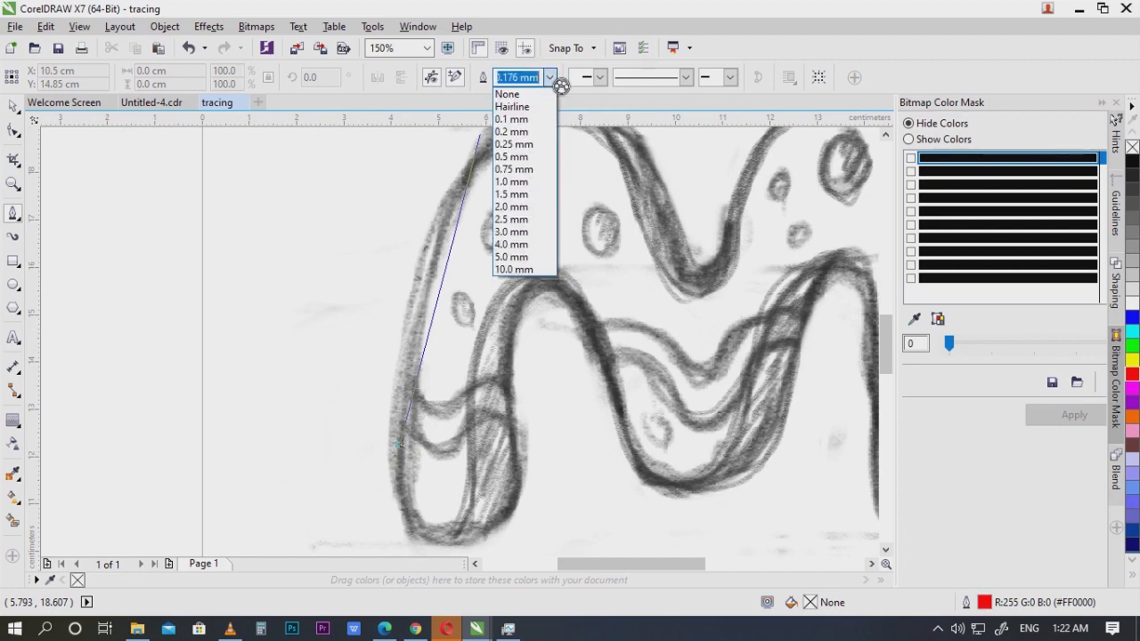
left_click(524, 156)
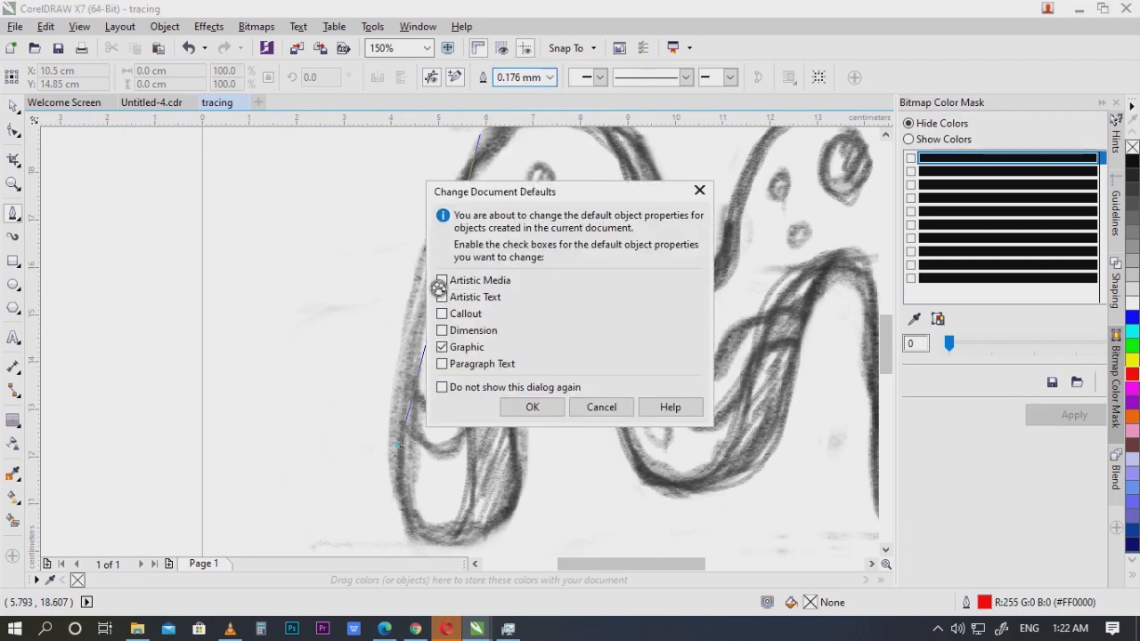
left_click(531, 407)
mouse_move(426, 281)
left_mouse_down()
mouse_move(440, 234)
mouse_move(431, 228)
left_mouse_up()
key("ctrl+z")
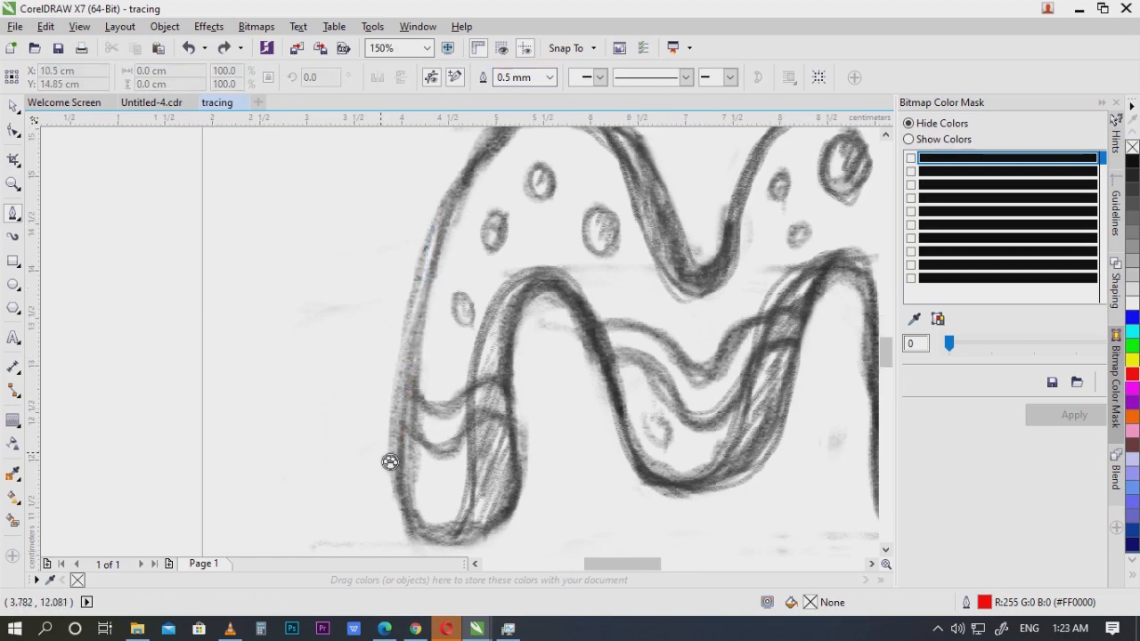
Step: Trace the outer edge of the M's left leg with the Pen tool, from its lower part up to the top of the left hump
scroll(392, 461, "up", 2)
scroll(418, 445, "down", 2)
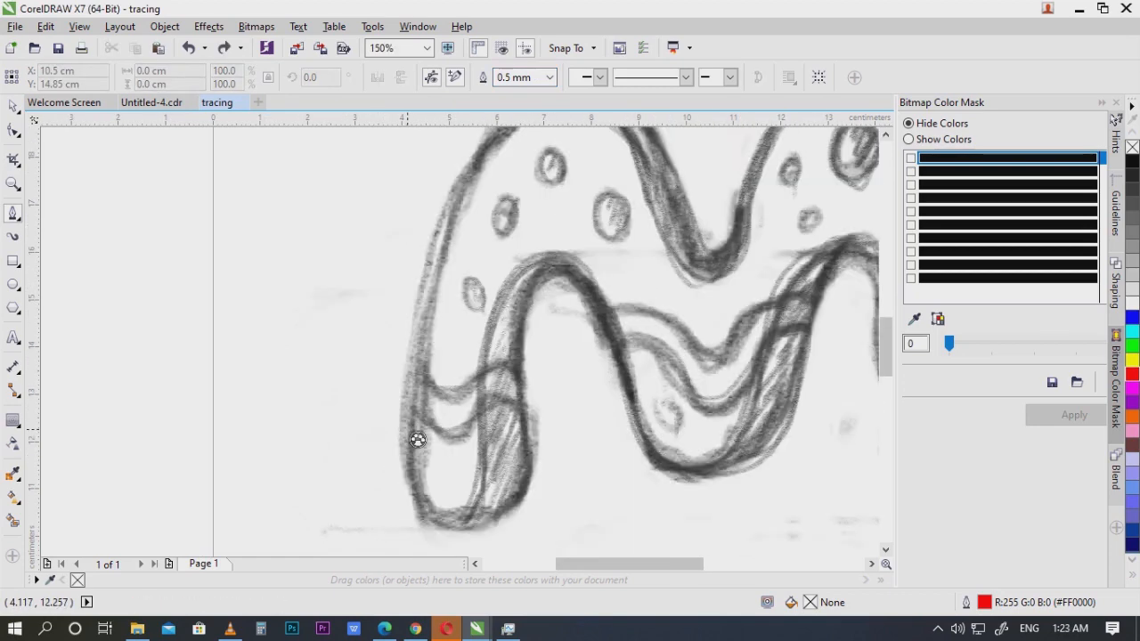
scroll(415, 445, "up", 2)
left_click(412, 450)
scroll(422, 294, "down", 2)
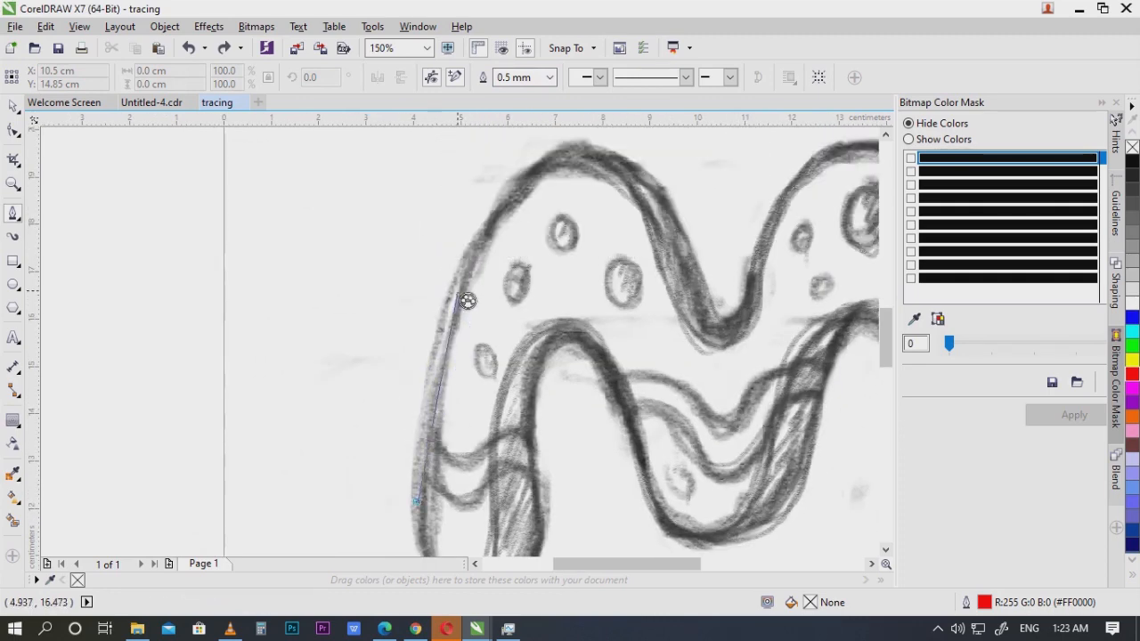
left_click_drag(458, 288, 485, 200)
mouse_move(541, 177)
left_mouse_down()
mouse_move(493, 247)
mouse_move(603, 234)
left_mouse_up()
Step: Extend the traced curve down the inner slope of the left hump and into the bottom of the M's central valley
scroll(603, 285, "up", 2)
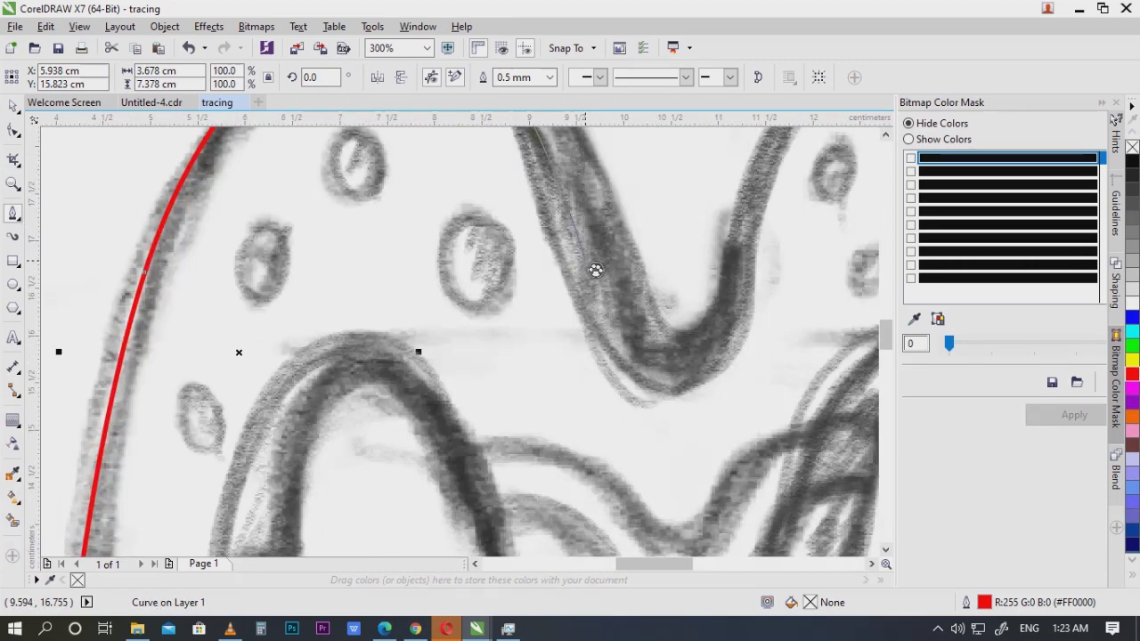
left_click(586, 260)
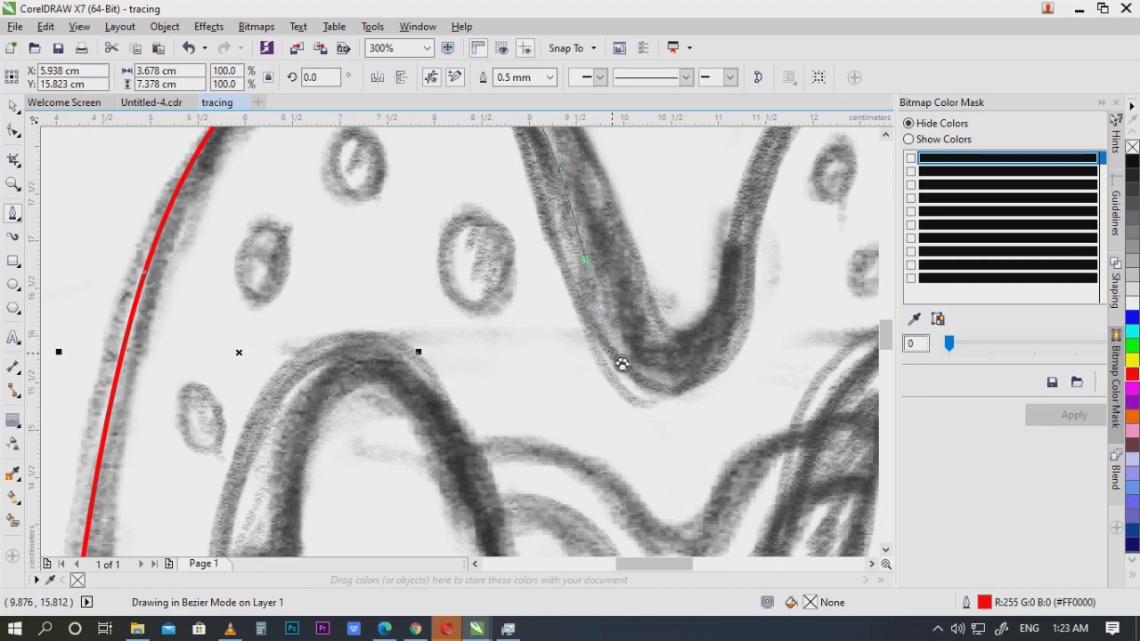
left_click_drag(612, 354, 612, 356)
mouse_move(684, 390)
left_mouse_down()
mouse_move(628, 444)
mouse_move(699, 432)
mouse_move(738, 395)
left_mouse_up()
left_click(659, 430)
left_click_drag(723, 272, 619, 385)
scroll(617, 326, "down", 1)
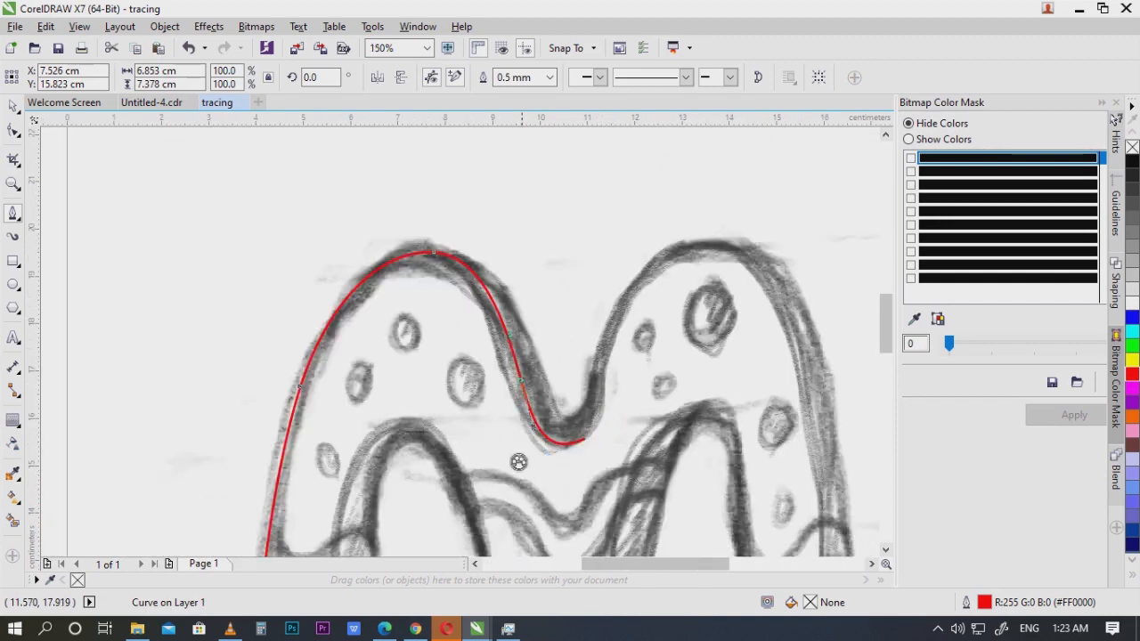
Step: Undo the last valley segment and redraw the curve through the valley bottom and up its right side
scroll(518, 456, "up", 1)
key("ctrl+z")
left_click_drag(594, 438, 643, 440)
left_click_drag(659, 272, 594, 334)
scroll(666, 264, "down", 1)
scroll(607, 322, "up", 1)
Step: Continue the Pen curve over the top of the M's right hump and down the right leg's outer edge
left_click_drag(638, 267, 410, 258)
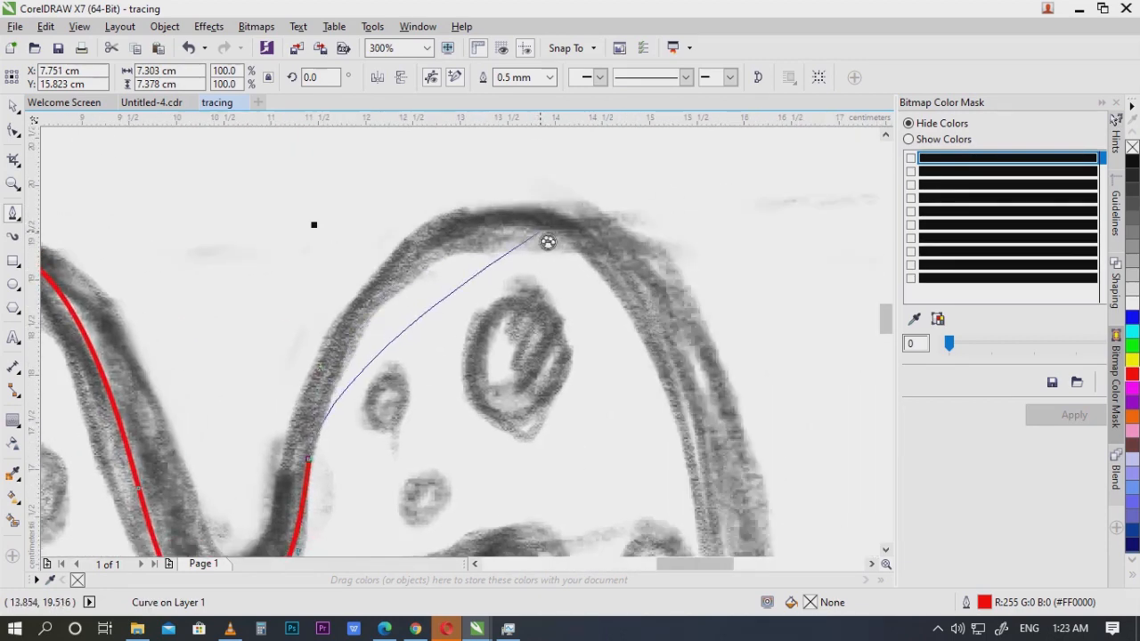
mouse_move(517, 223)
left_mouse_down()
mouse_move(653, 240)
mouse_move(649, 229)
mouse_move(700, 321)
mouse_move(712, 402)
left_mouse_up()
scroll(684, 311, "down", 1)
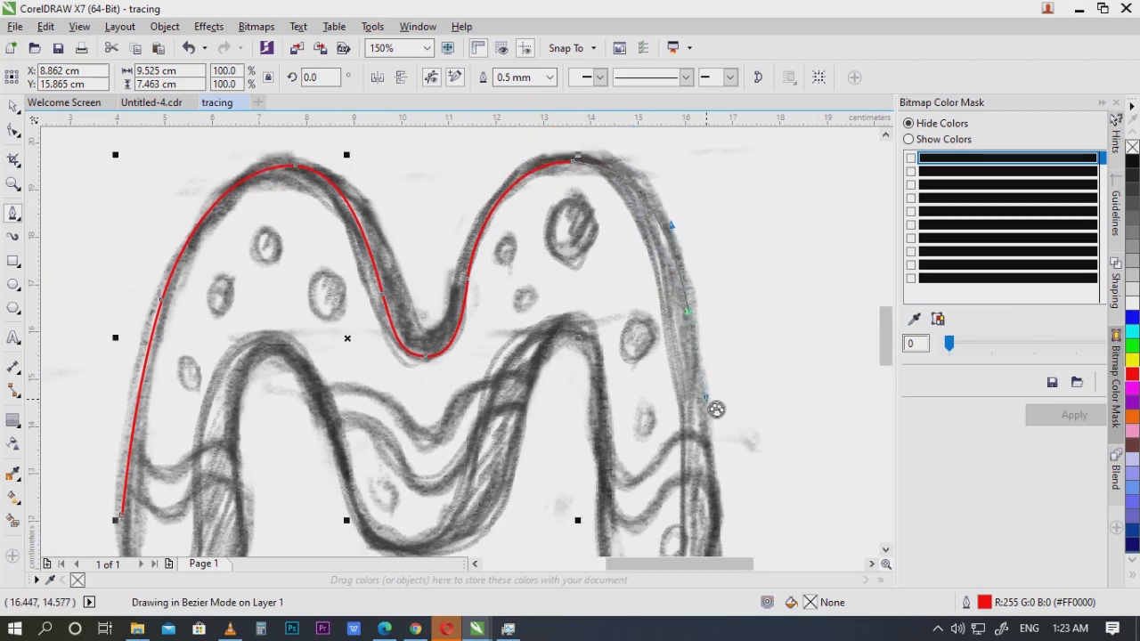
left_click_drag(698, 478, 708, 335)
Step: Trace around the foot of the right leg and up its inner edge to the right inner arch
left_click_drag(718, 450, 704, 487)
left_click_drag(615, 434, 607, 386)
left_click_drag(612, 307, 624, 383)
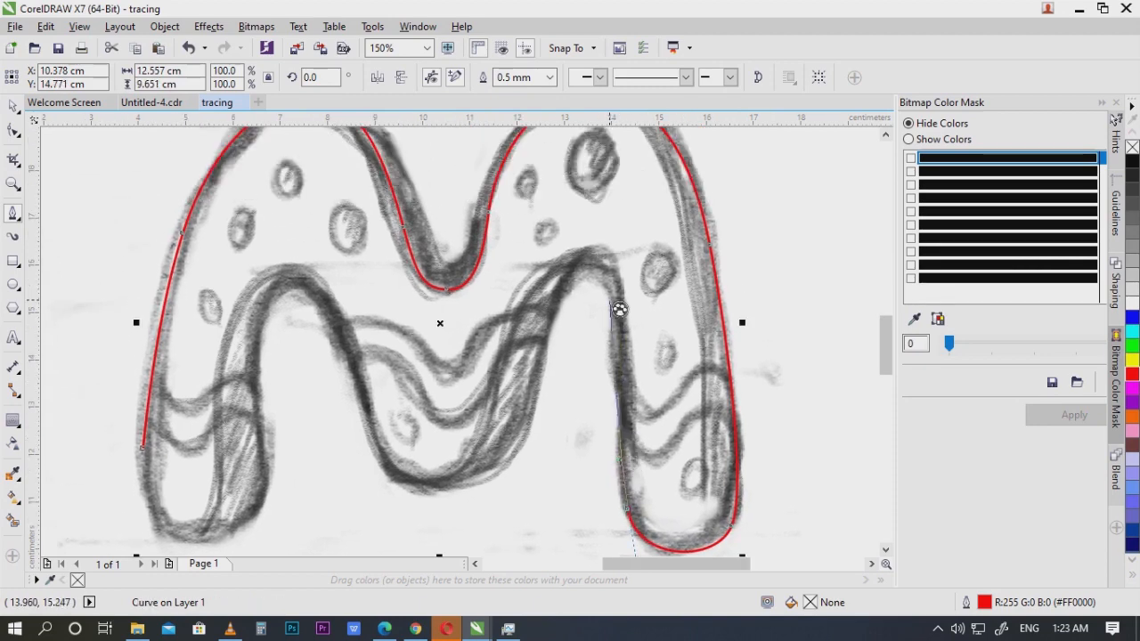
left_click_drag(609, 283, 583, 283)
Step: Trace over the right inner arch and down to the bottom of the M's middle section
scroll(578, 287, "up", 2)
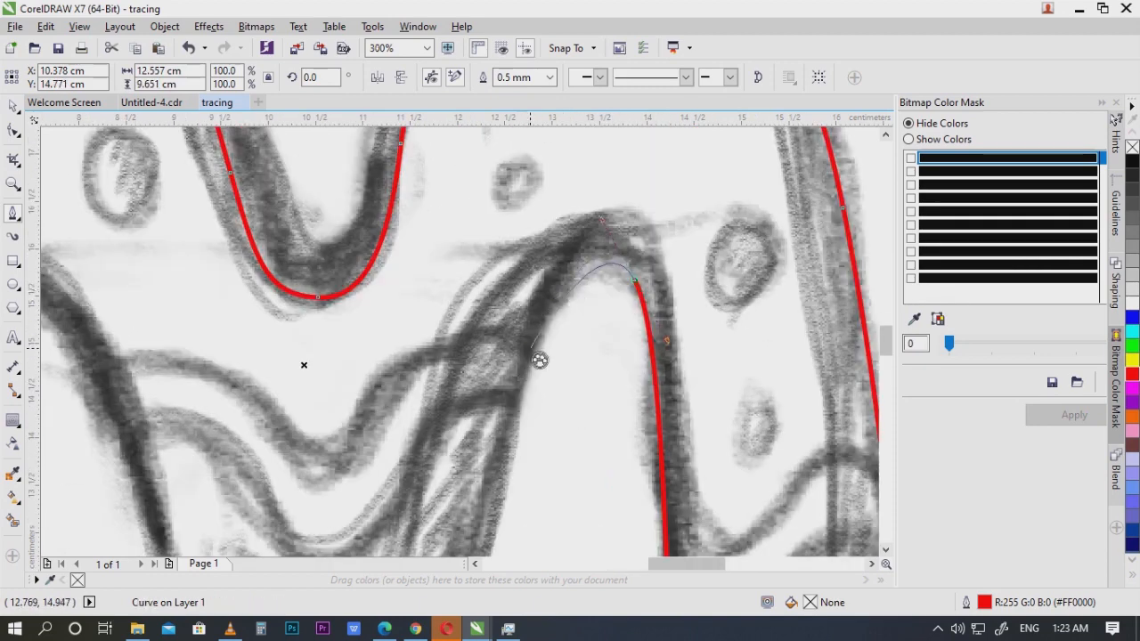
left_click_drag(539, 360, 509, 477)
scroll(611, 402, "down", 2)
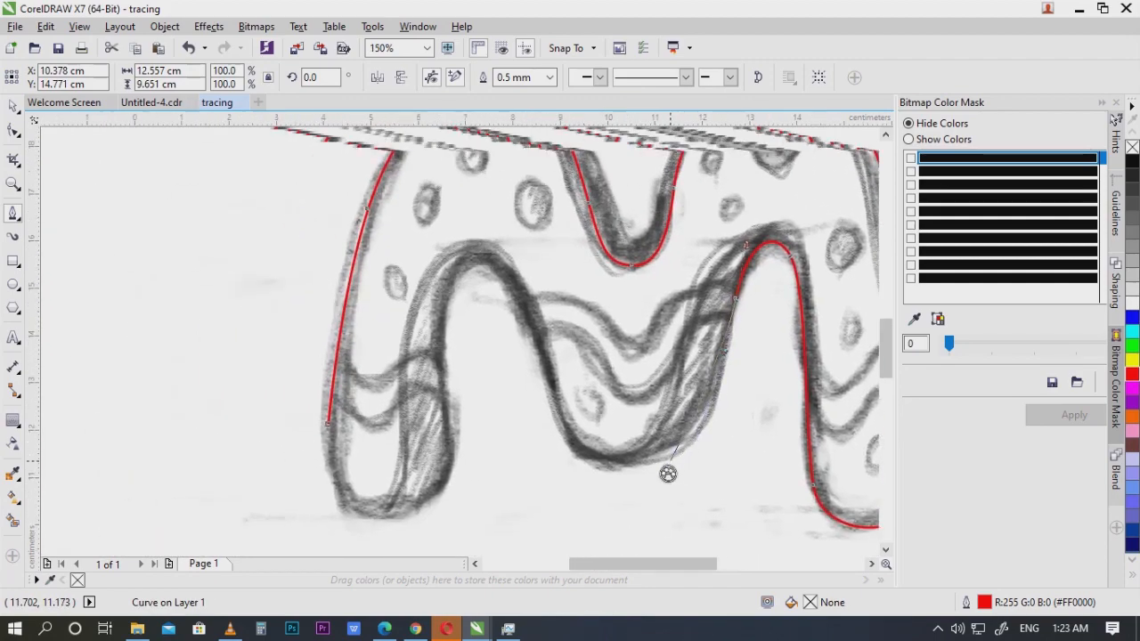
left_click_drag(640, 475, 449, 477)
scroll(636, 475, "up", 2)
scroll(433, 432, "down", 2)
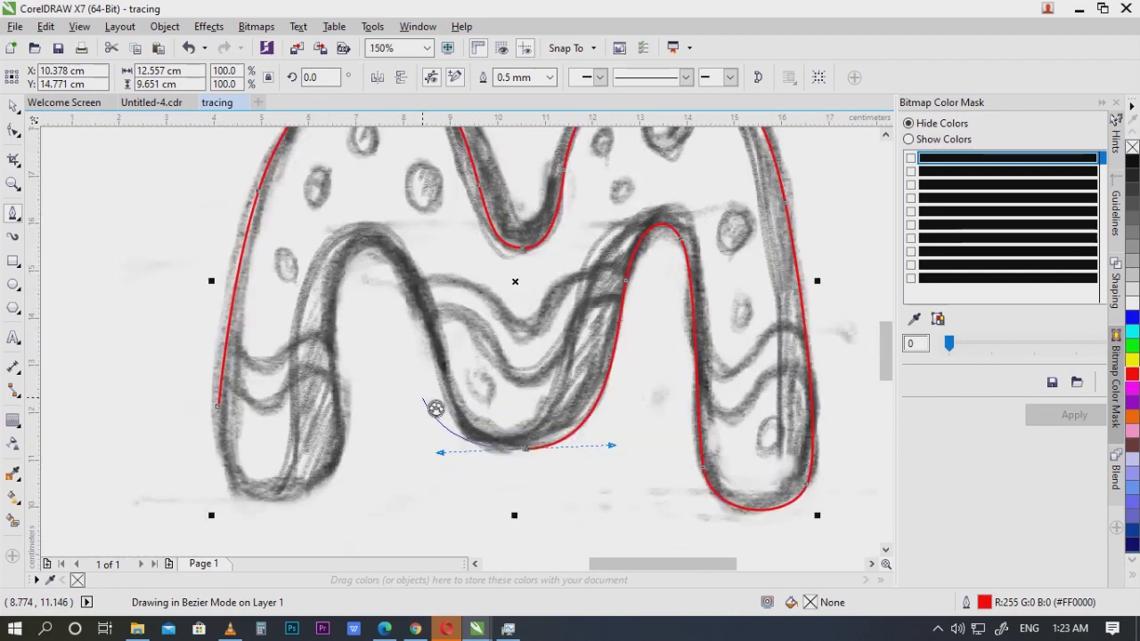
Step: Extend the curve up the middle section's left side and over the left inner arch
left_click_drag(426, 400, 588, 446)
left_click_drag(575, 336, 563, 296)
left_click_drag(497, 324, 479, 368)
Step: Trace the left leg's inner edge and foot, and close the outline at its starting node
left_click_drag(536, 487, 612, 406)
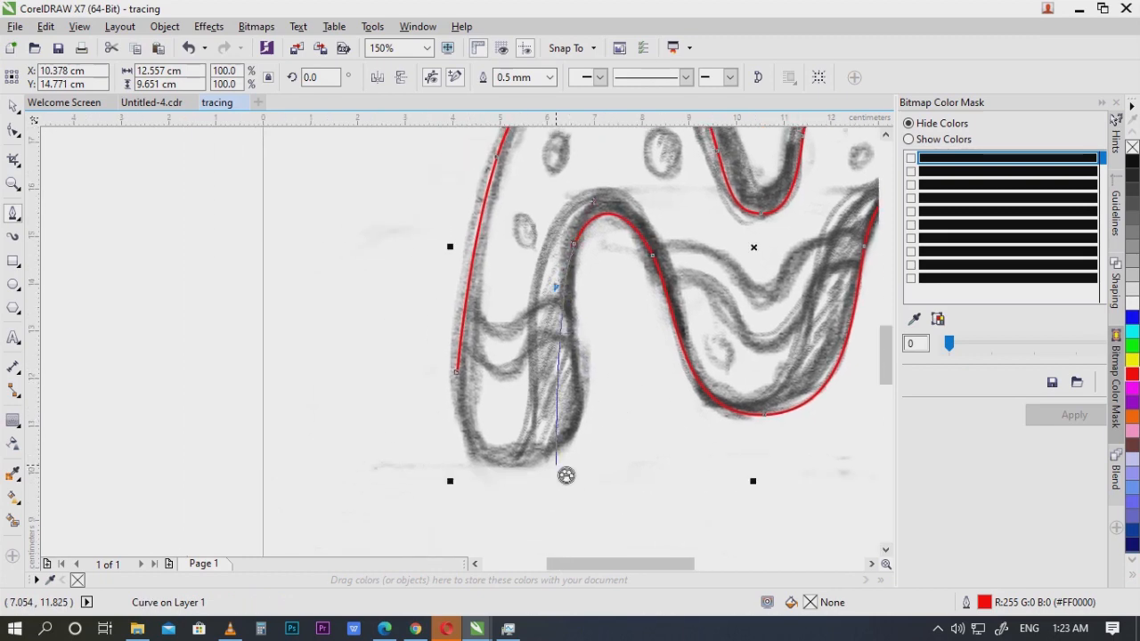
left_click_drag(469, 494, 451, 479)
left_click(464, 385)
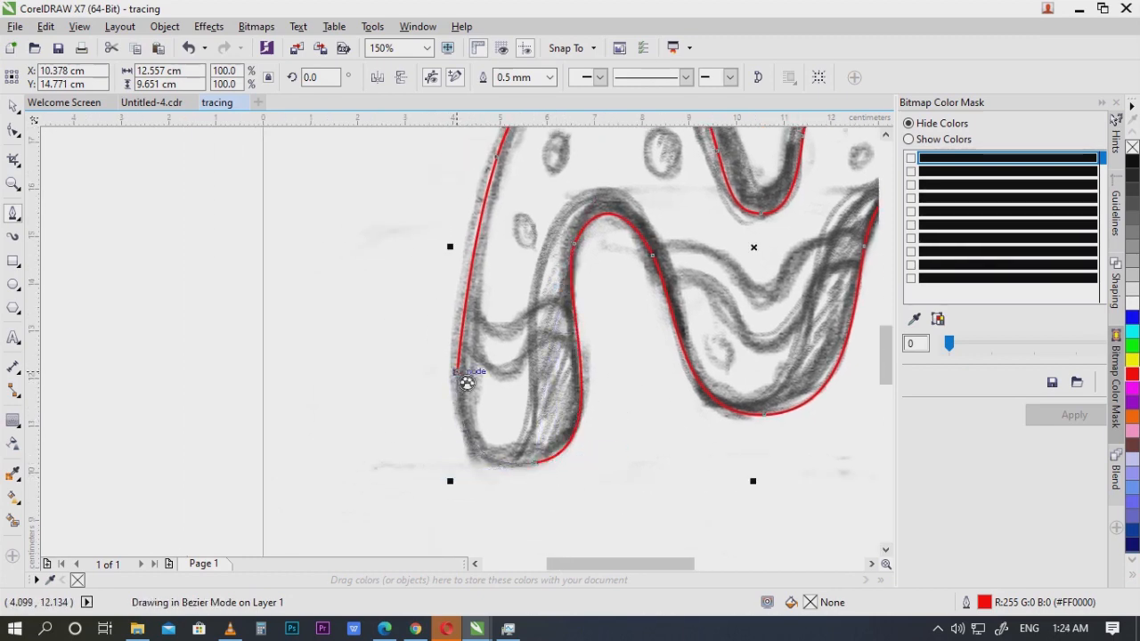
Step: With the Shape tool, add a node on the left leg's outer edge and move it outward about 0.13 cm
scroll(491, 415, "down", 2)
scroll(527, 387, "up", 2)
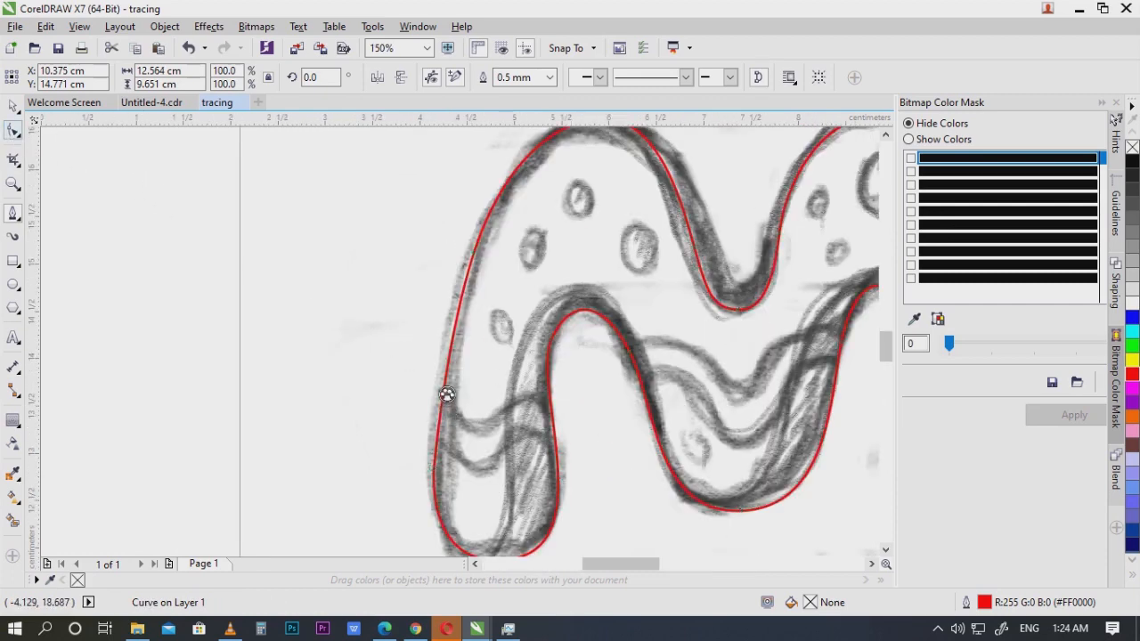
scroll(450, 392, "up", 2)
double_click(461, 367)
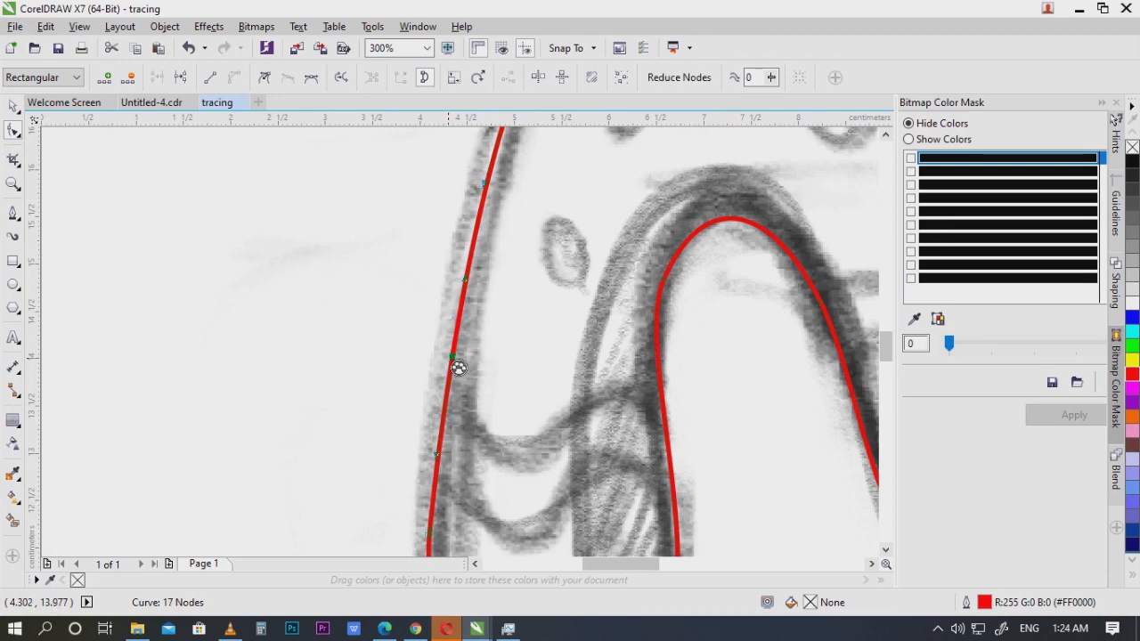
left_click_drag(454, 364, 450, 358)
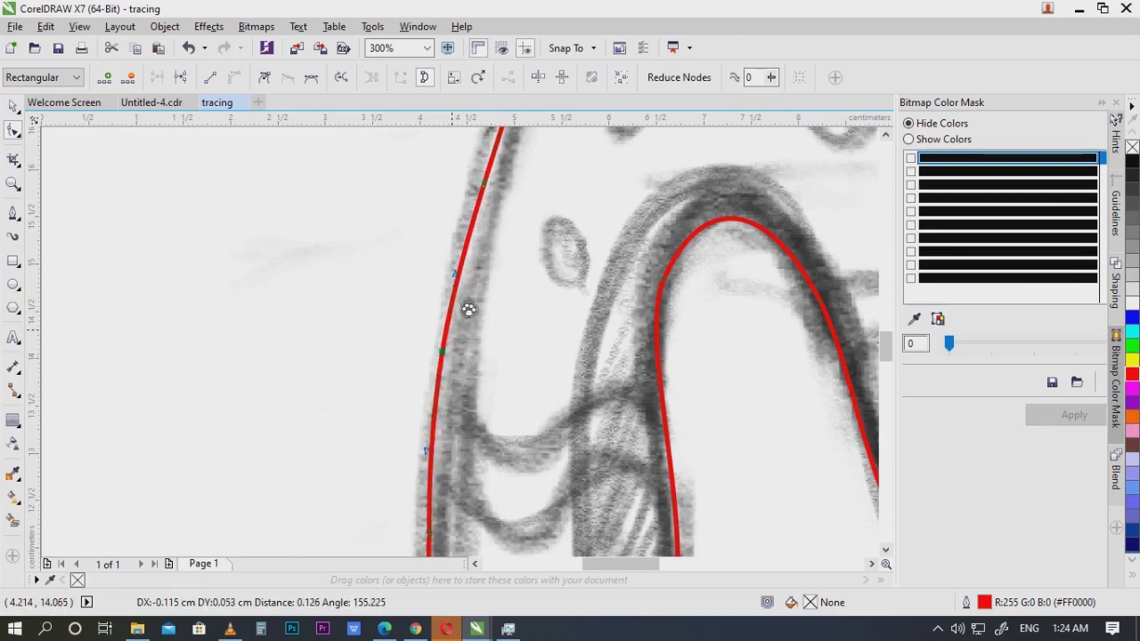
Step: Delete the upper node on the left leg's outer edge and adjust the curve handle at the left hump's top to follow the sketch
scroll(499, 325, "down", 1)
scroll(593, 318, "up", 1)
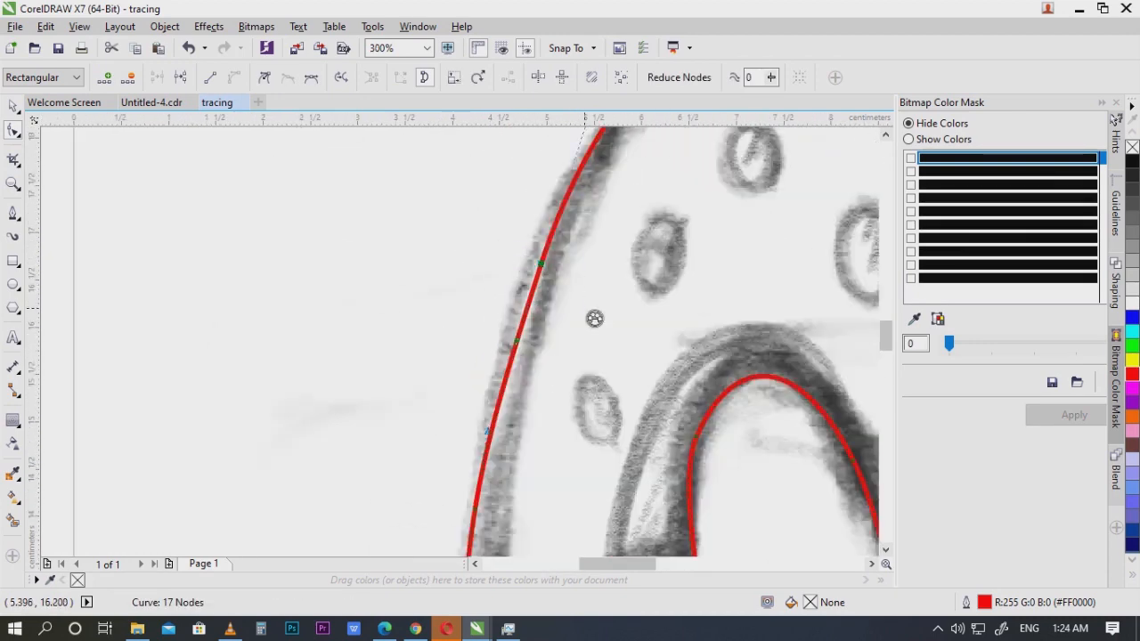
key("Delete")
scroll(594, 318, "down", 2)
scroll(618, 258, "up", 1)
scroll(637, 219, "up", 1)
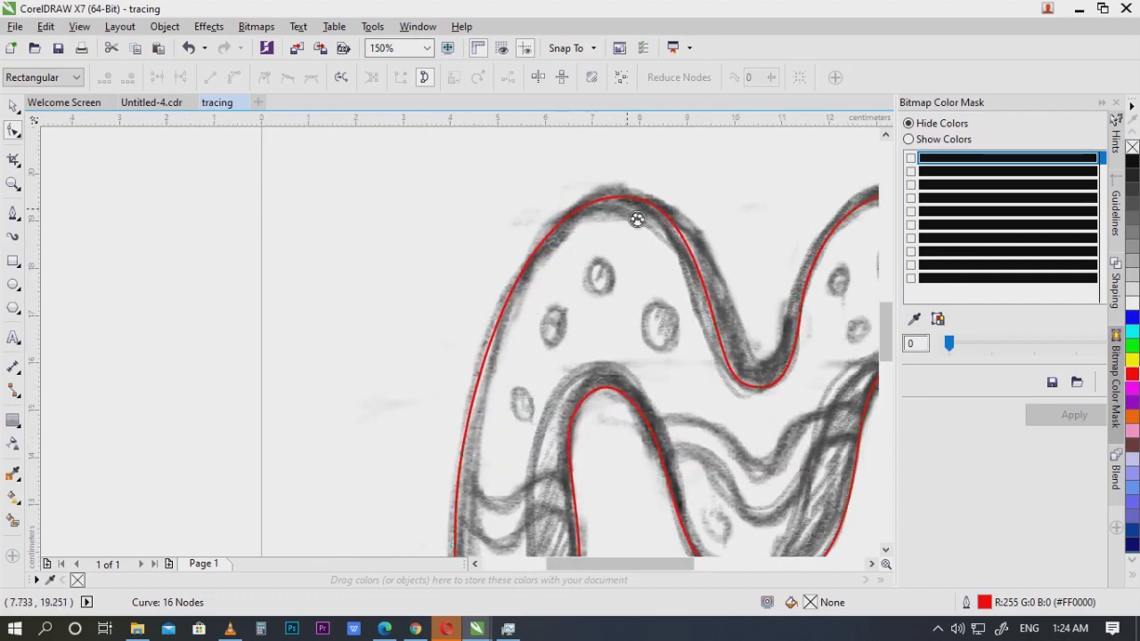
left_click(667, 218)
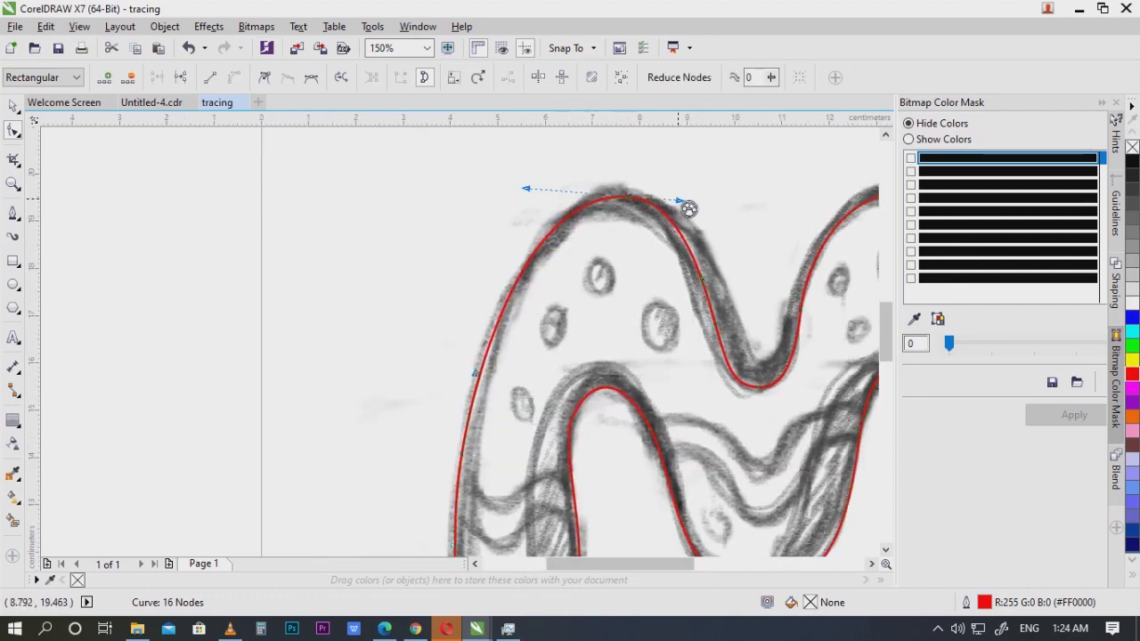
left_click_drag(688, 209, 698, 210)
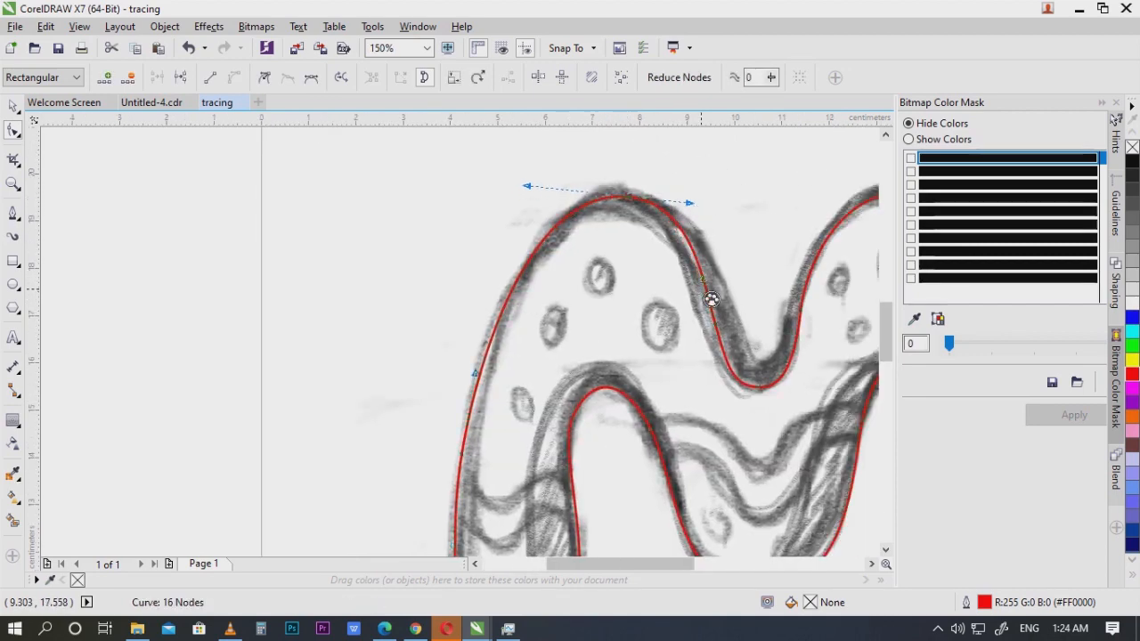
Step: Try to reshape the curve at the bottom of the M's central valley
scroll(713, 303, "up", 2)
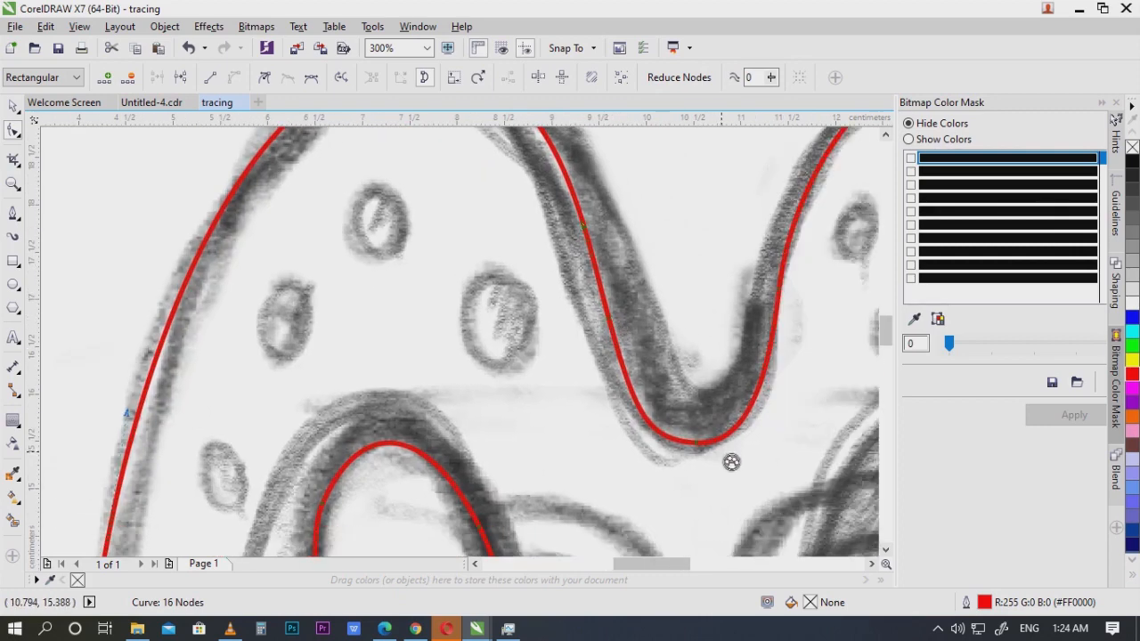
scroll(731, 461, "down", 2)
scroll(681, 459, "up", 2)
mouse_move(675, 442)
left_mouse_down()
mouse_move(667, 438)
mouse_move(676, 442)
left_mouse_up()
scroll(721, 413, "down", 2)
scroll(721, 413, "up", 2)
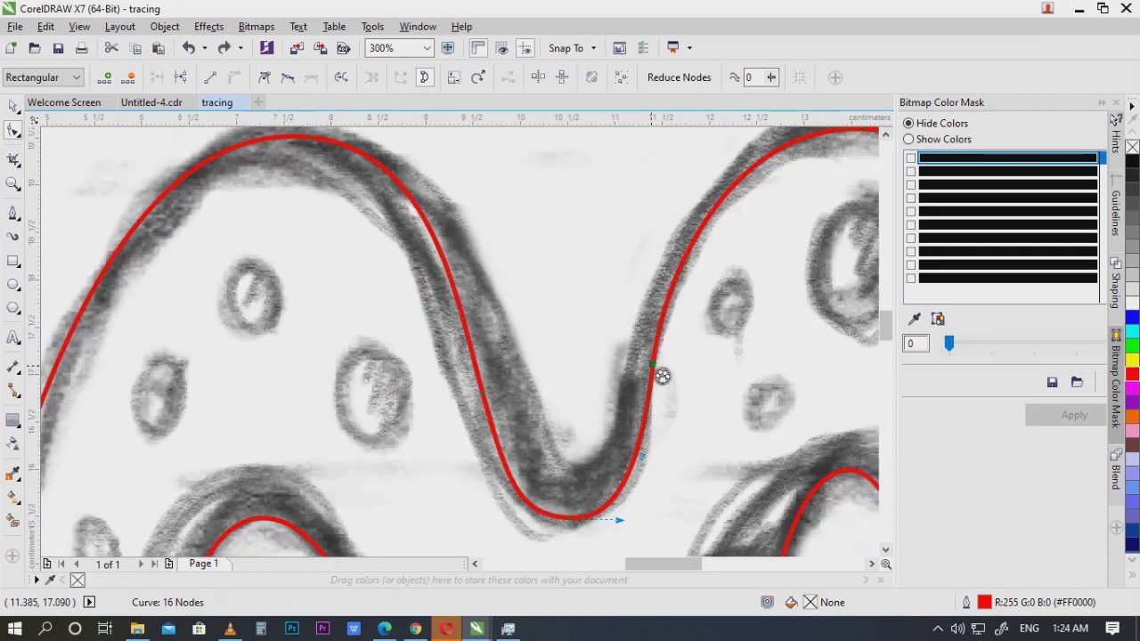
Step: Replace the node on the central valley's right side with one slightly lower on the curve
scroll(657, 376, "down", 2)
scroll(699, 364, "up", 2)
left_click(686, 291)
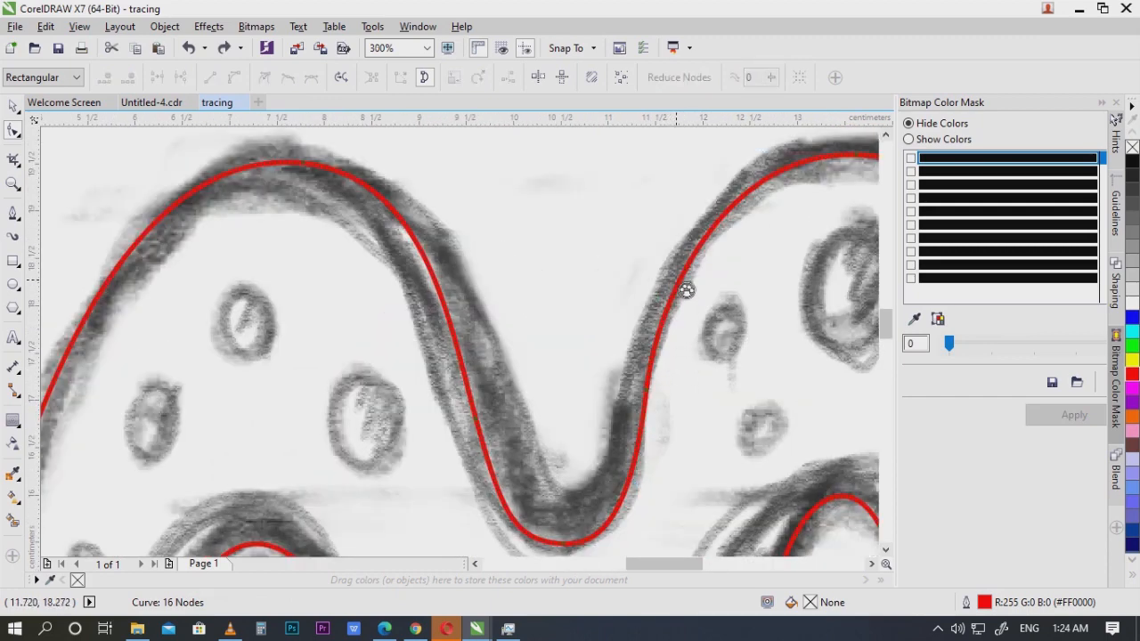
double_click(647, 445)
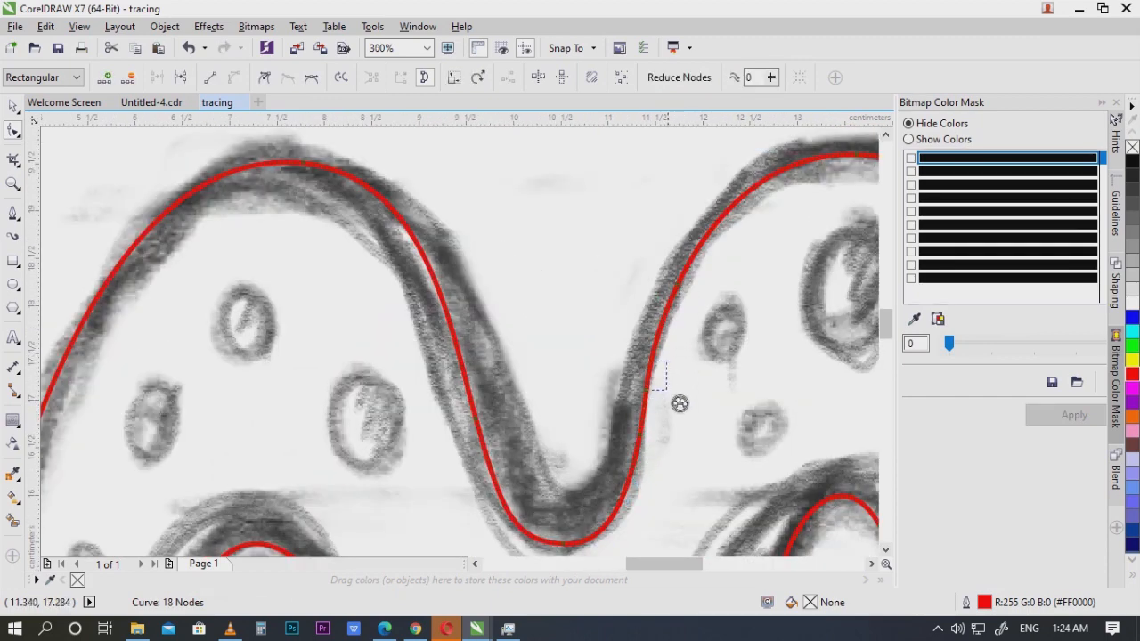
scroll(687, 364, "down", 2)
scroll(580, 324, "up", 2)
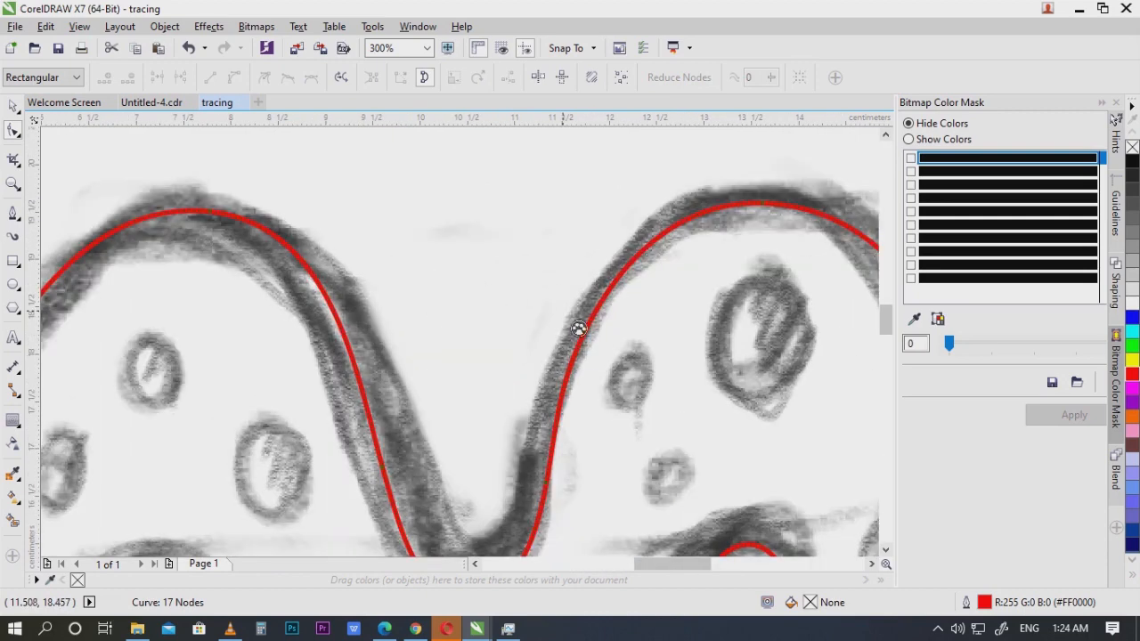
key("Delete")
Step: Adjust the curve handle at the right hump's top so the outline follows the sketch
scroll(613, 377, "down", 1)
scroll(661, 267, "up", 1)
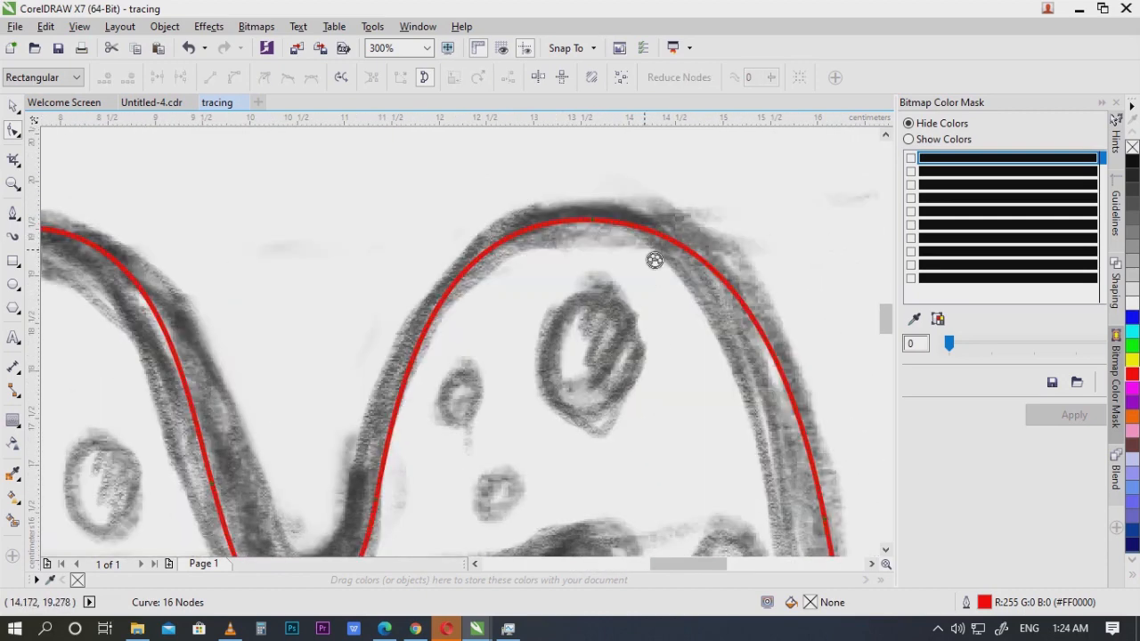
left_click(603, 228)
mouse_move(729, 235)
left_mouse_down()
mouse_move(736, 223)
mouse_move(731, 252)
left_mouse_up()
scroll(730, 356, "down", 2)
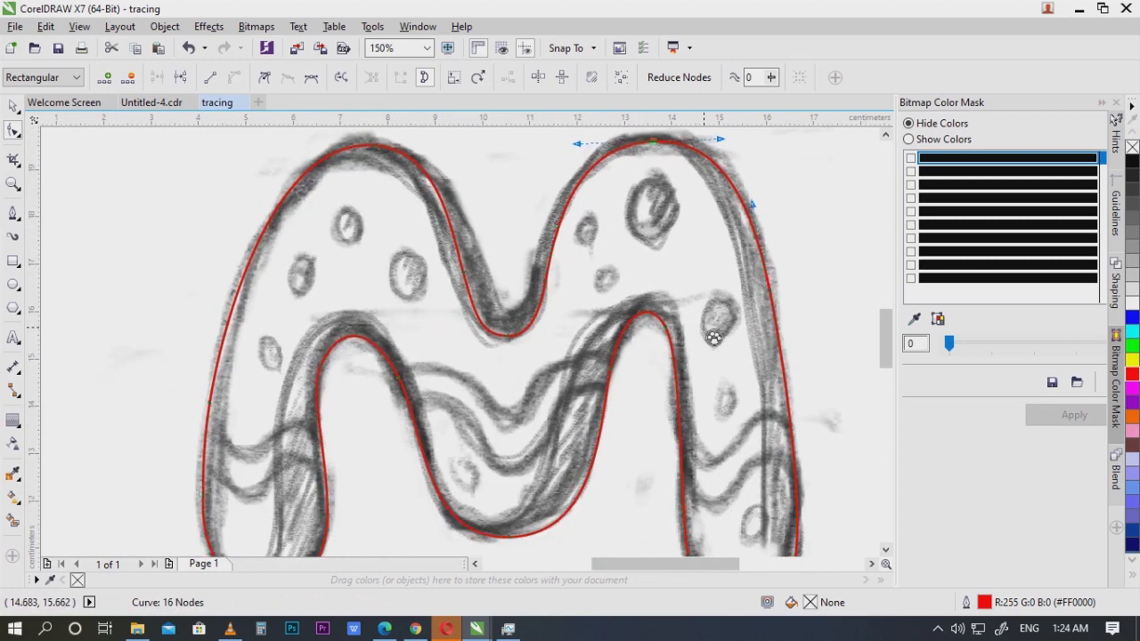
scroll(659, 436, "up", 1)
scroll(624, 458, "up", 1)
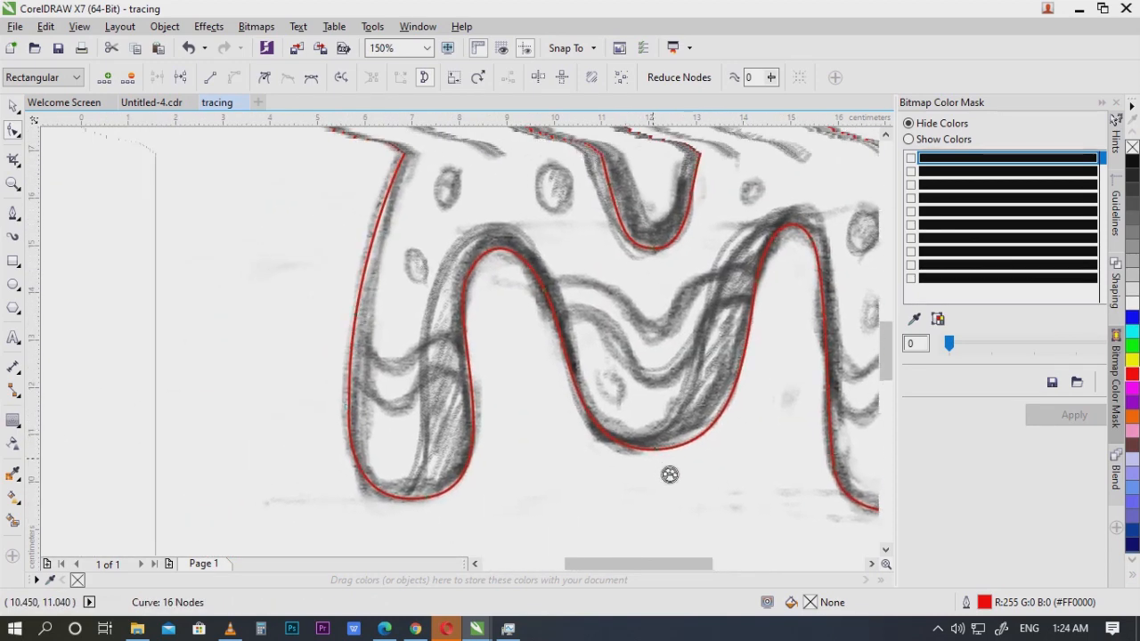
scroll(453, 395, "down", 1)
scroll(535, 449, "down", 1)
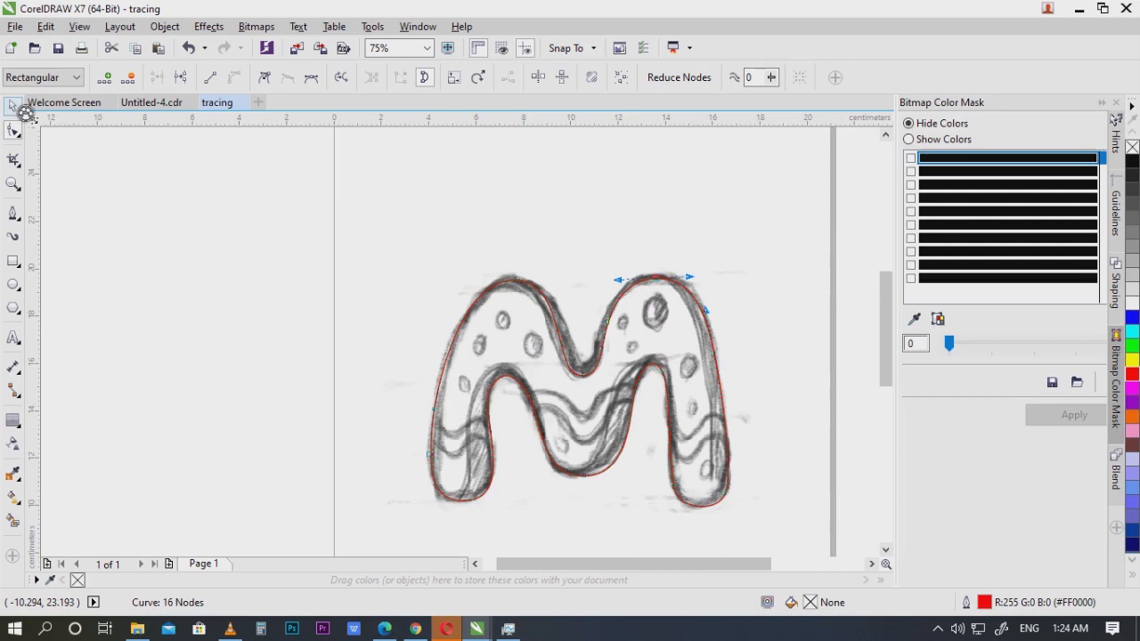
Step: Select the M outline with the Pick tool and move it 30 cm sideways off the page, to X 40.375 cm
left_click(14, 105)
left_click_drag(696, 333, 474, 278)
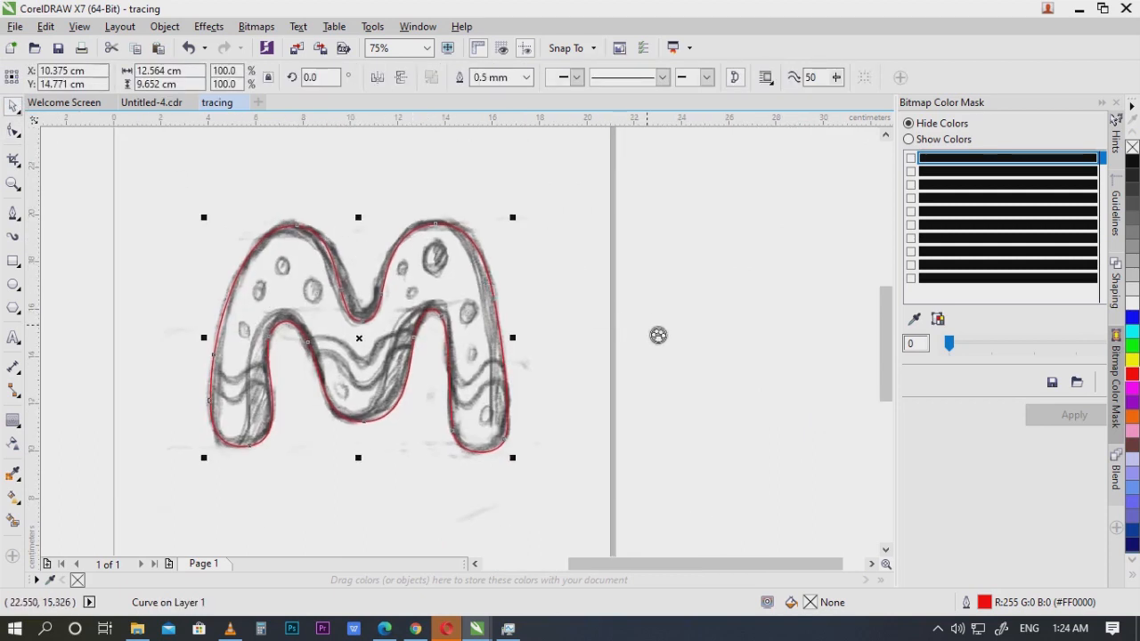
left_click(657, 333)
left_click(442, 273)
scroll(558, 315, "down", 1)
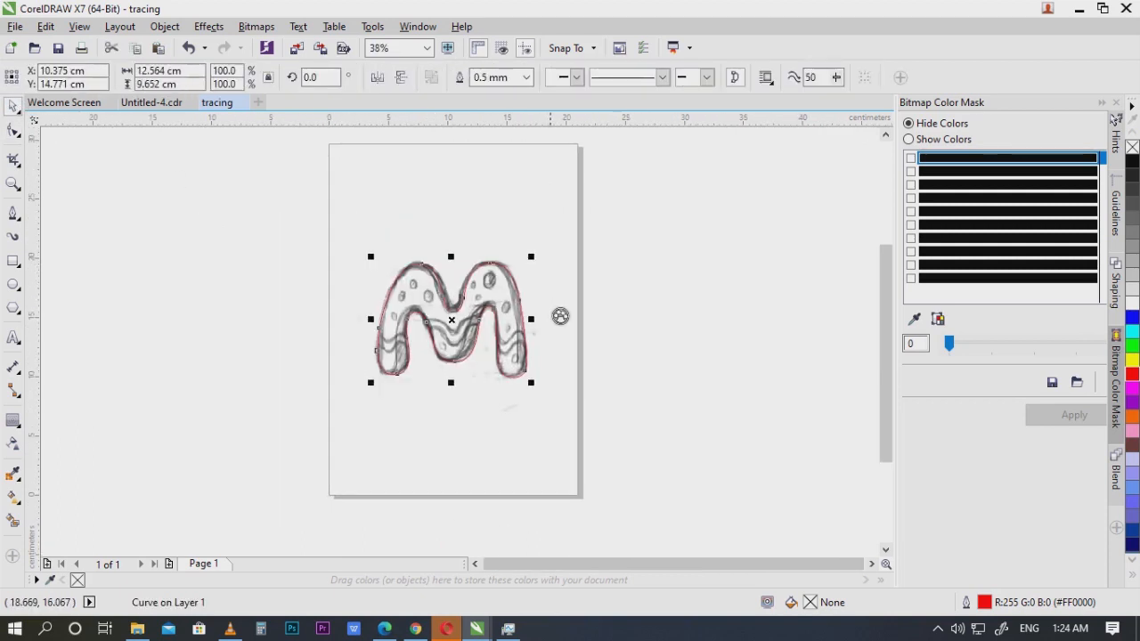
scroll(560, 317, "up", 1)
key("Right")
scroll(558, 314, "down", 1)
left_click_drag(784, 334, 664, 338)
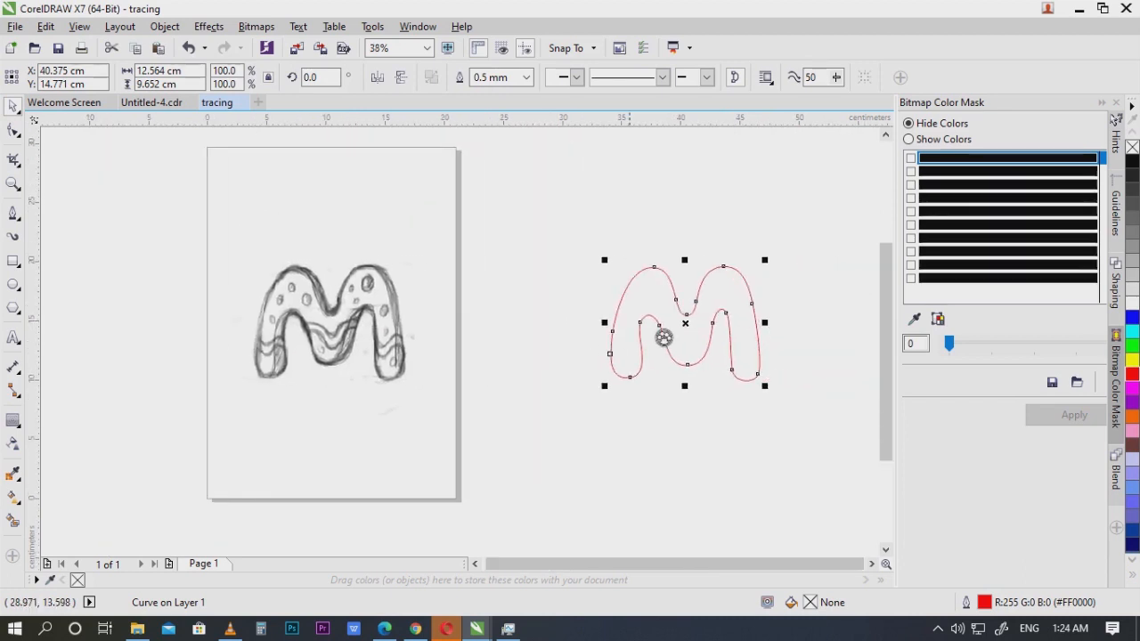
Step: Examine the smoothness and node placement of the M outline away from the sketch
scroll(663, 338, "up", 1)
scroll(739, 331, "up", 1)
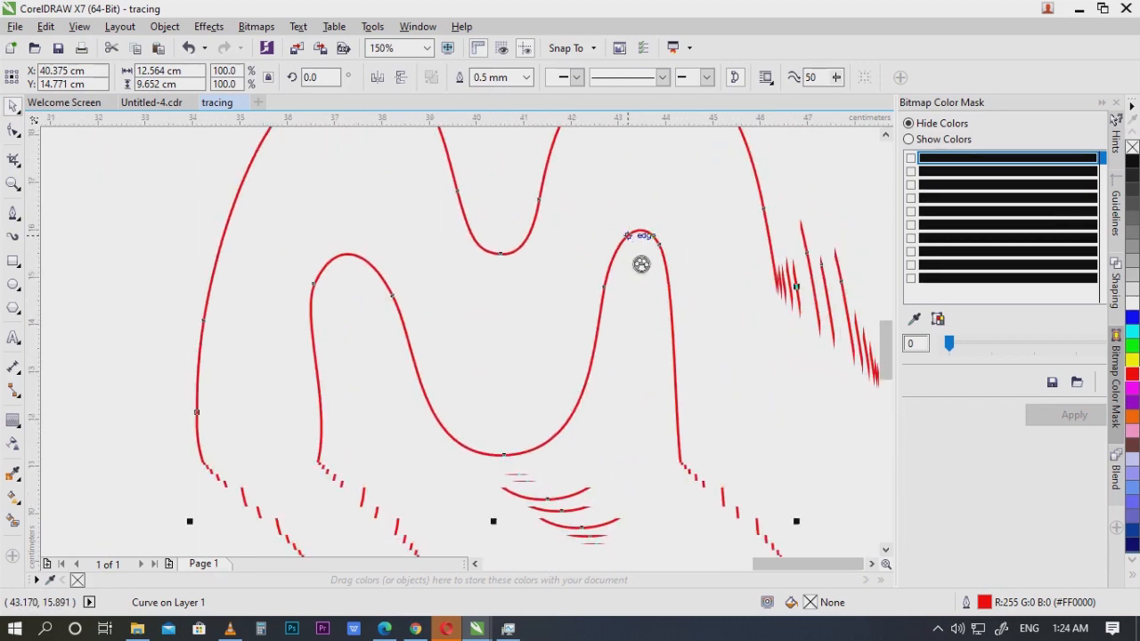
scroll(635, 291, "down", 1)
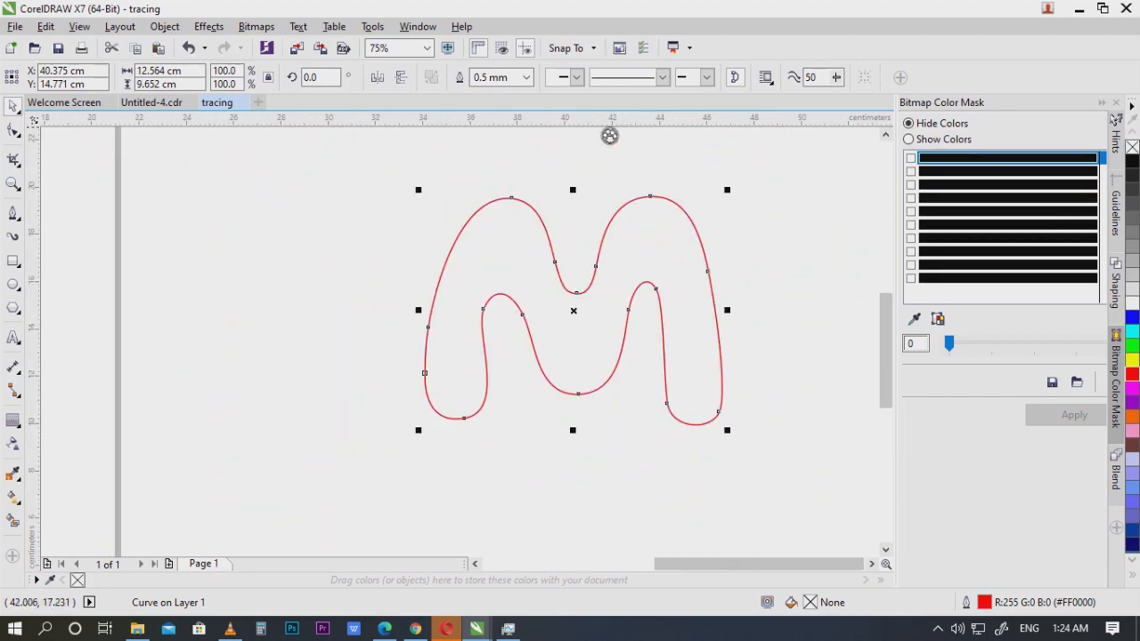
scroll(673, 315, "up", 1)
scroll(673, 315, "down", 1)
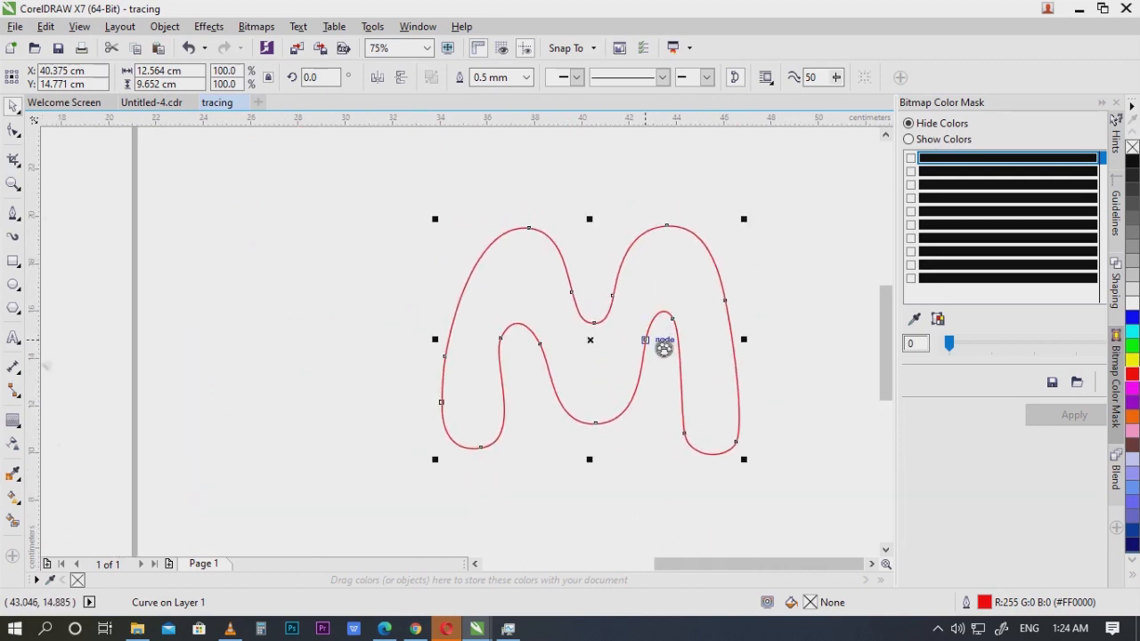
scroll(645, 339, "down", 1)
scroll(639, 338, "up", 1)
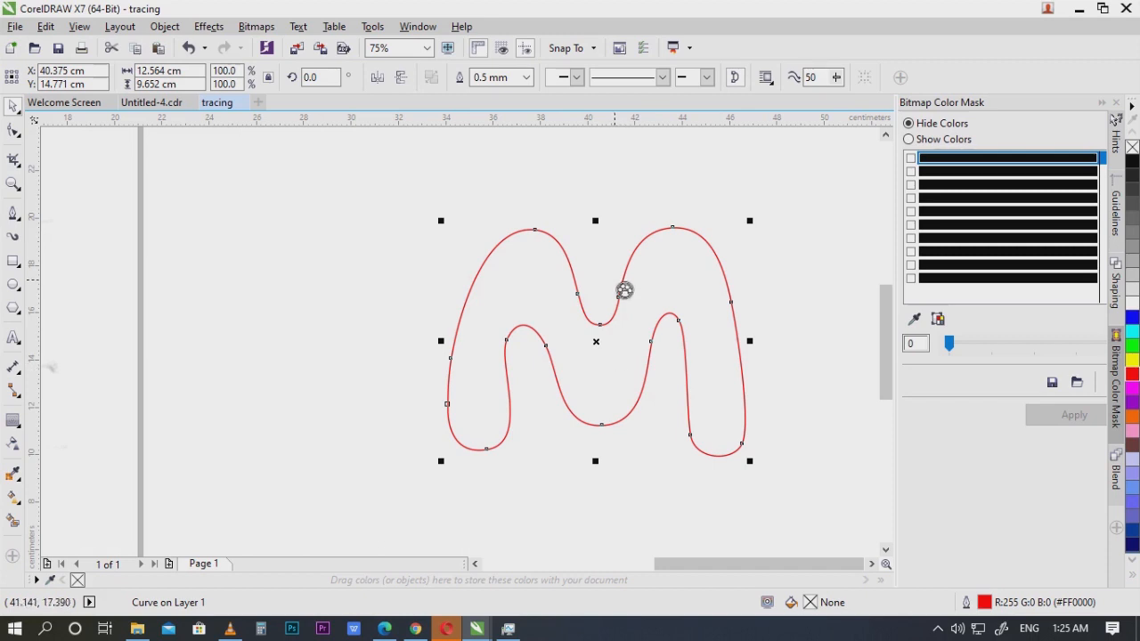
Step: Return the M outline to its place over the sketch at X 10.375 cm
scroll(707, 323, "down", 3)
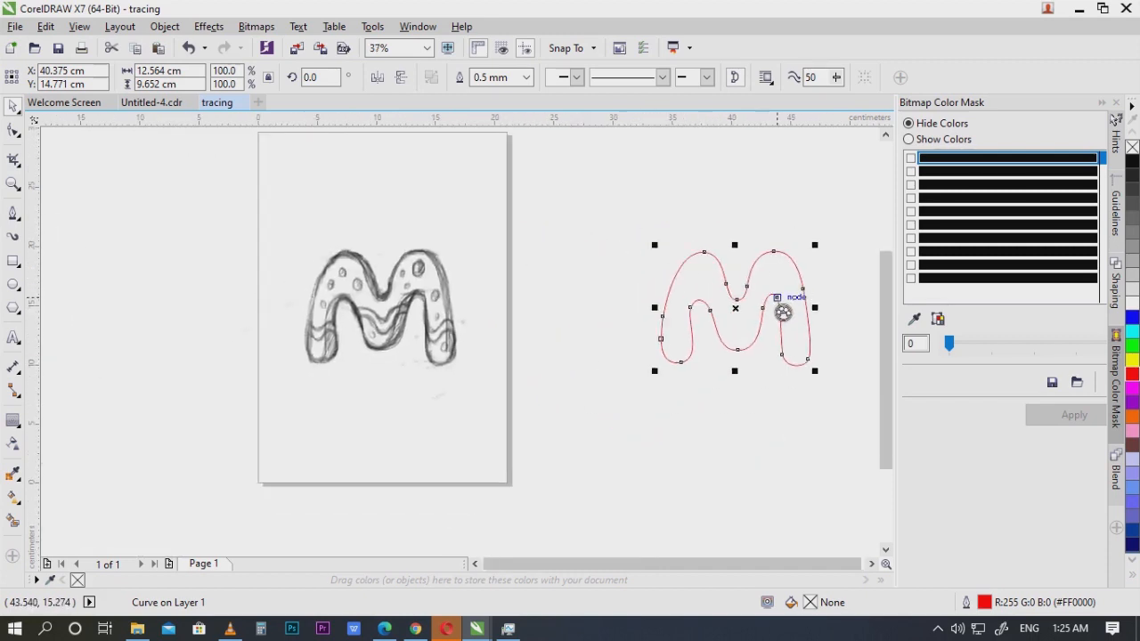
scroll(786, 309, "up", 1)
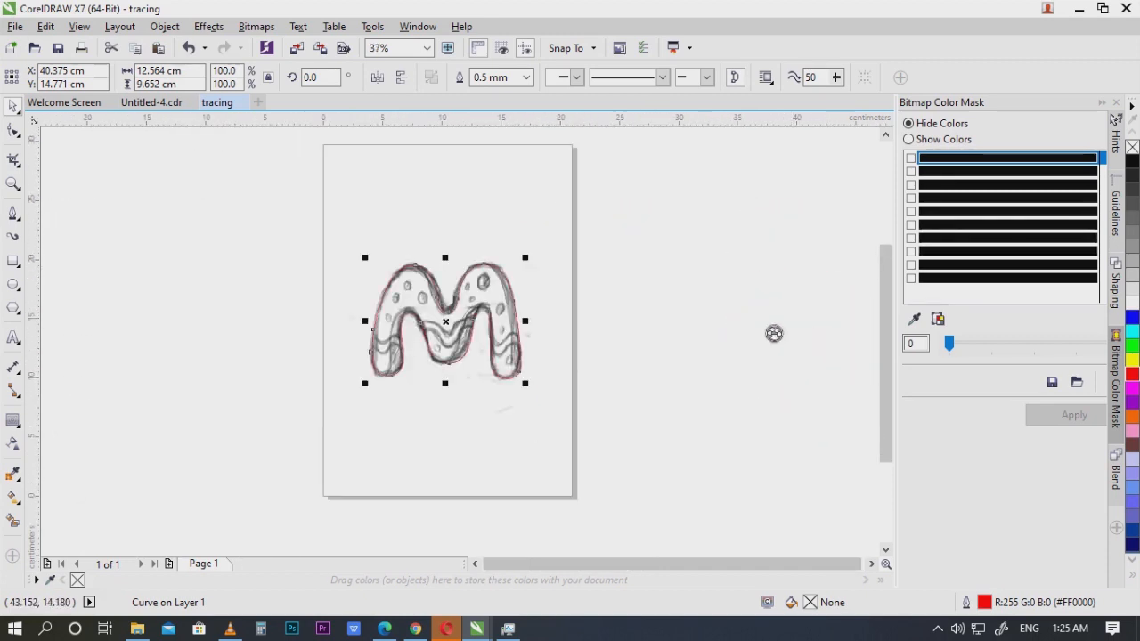
scroll(771, 333, "up", 3)
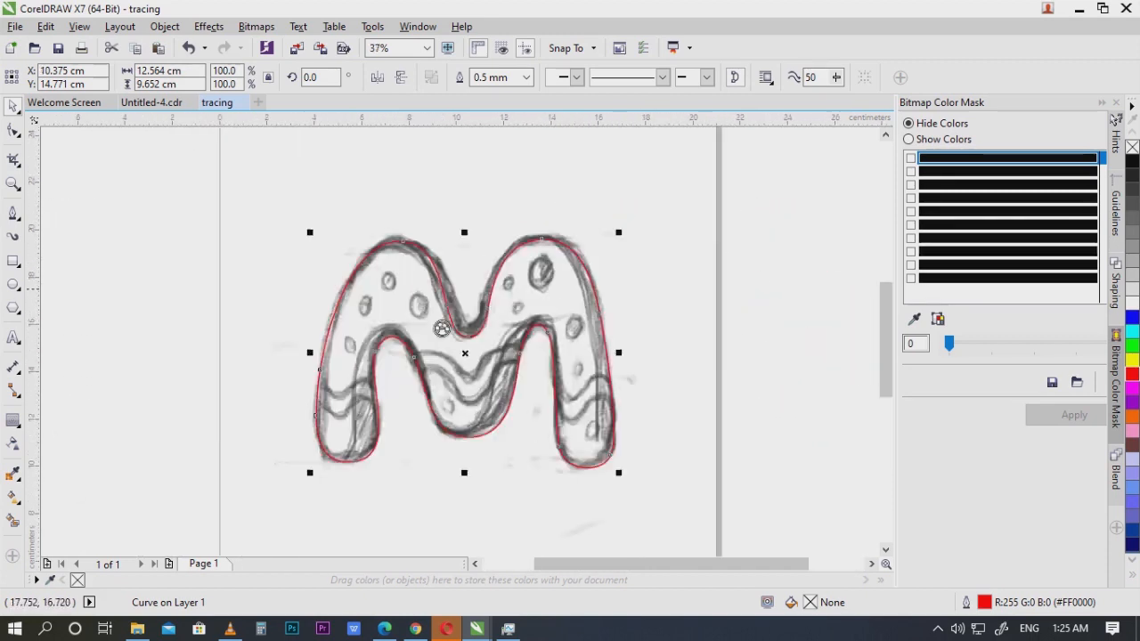
left_click_drag(615, 291, 641, 122)
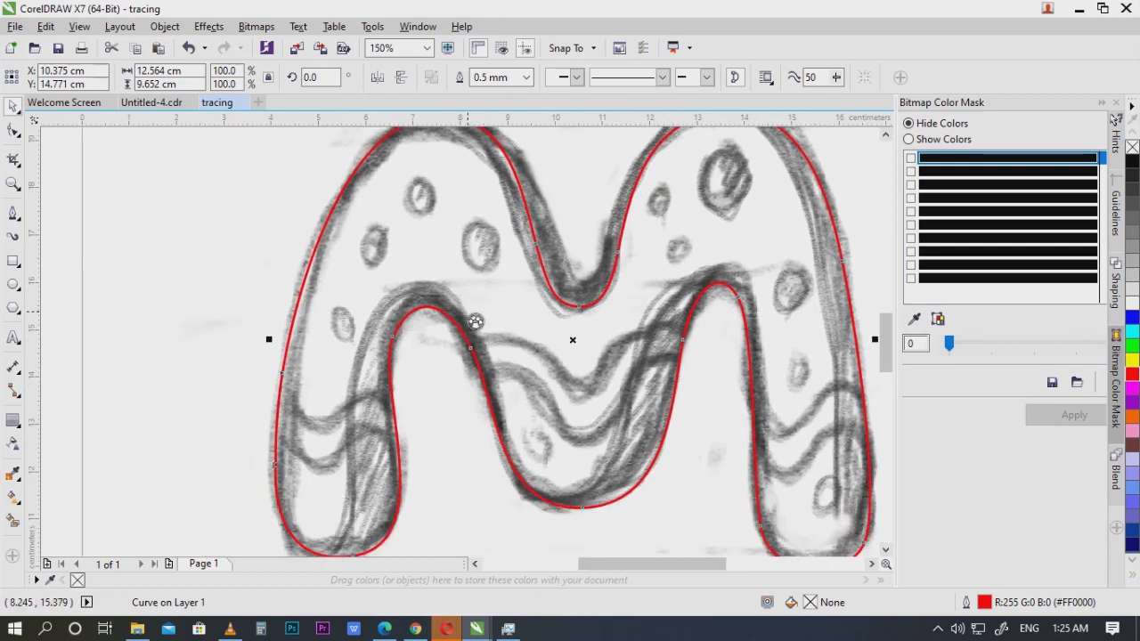
Step: Place one horizontal guideline at Y 15.481 cm under the central valley and another at the top of the left hump
left_click_drag(424, 306, 613, 360)
scroll(672, 330, "up", 1)
scroll(232, 308, "down", 1)
left_click_drag(561, 211, 572, 345)
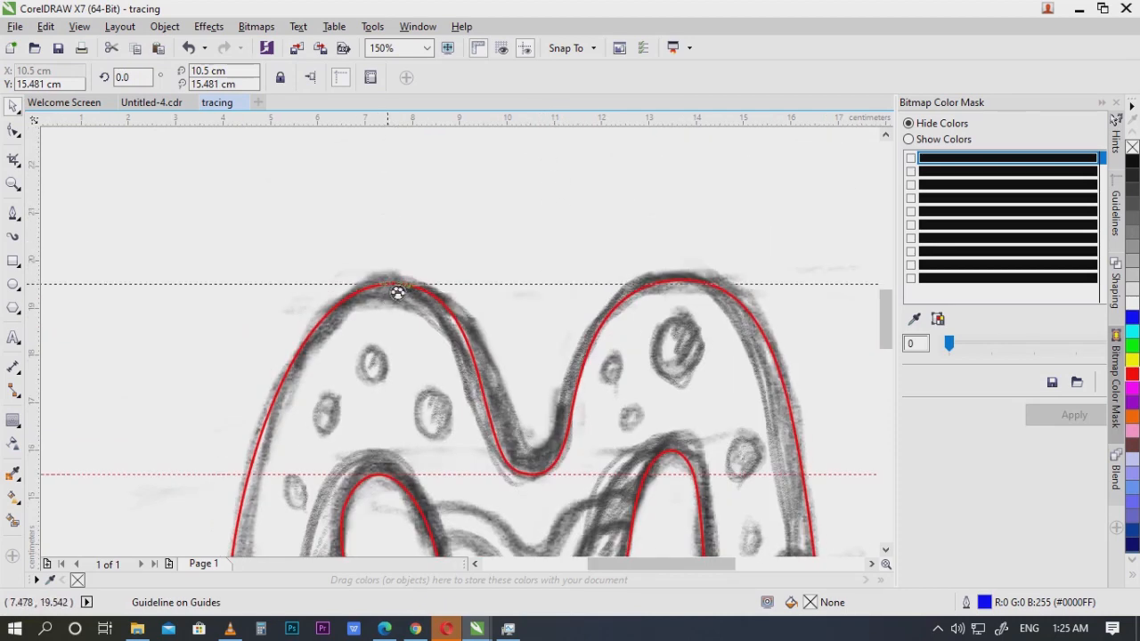
Step: With the Shape tool, lower the right hump's top node so the outline meets the upper guideline
scroll(694, 288, "up", 4)
key("F10")
scroll(682, 280, "up", 3)
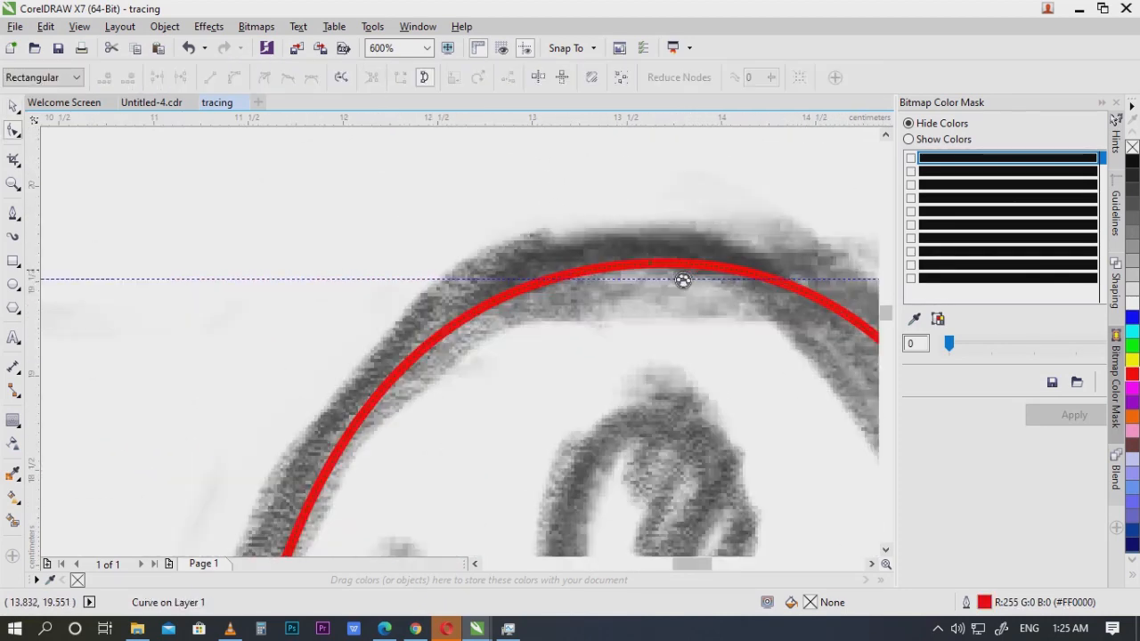
left_click_drag(661, 272, 669, 287)
scroll(669, 287, "down", 5)
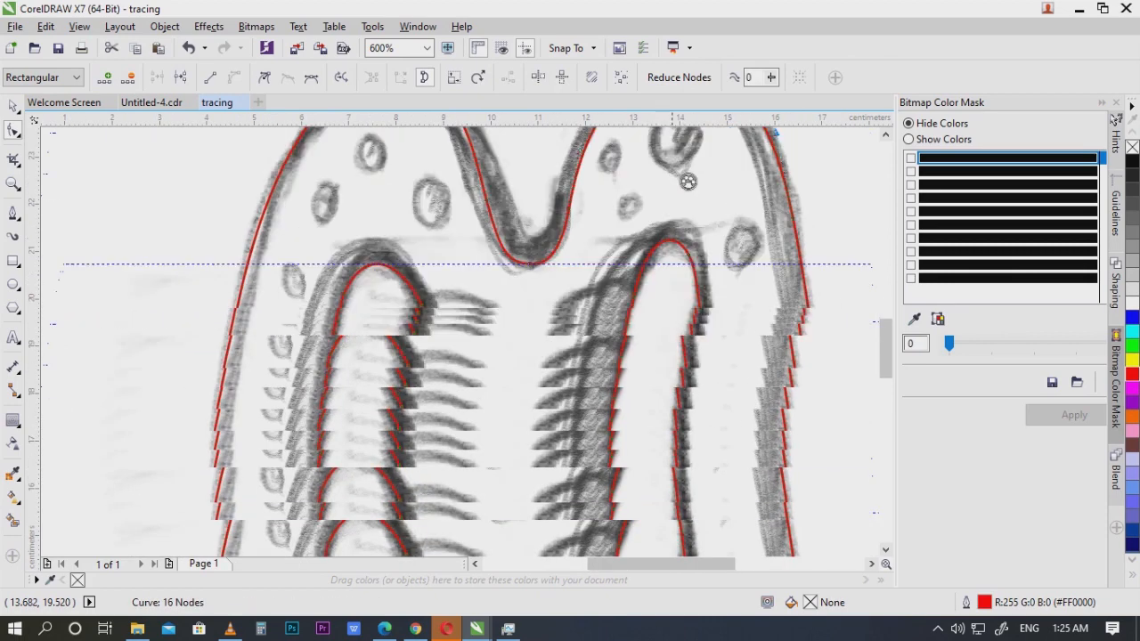
Step: Lower the top of the right inner arch to the lower guideline and reshape both its sides along the sketch
scroll(669, 358, "up", 2)
left_click(664, 347)
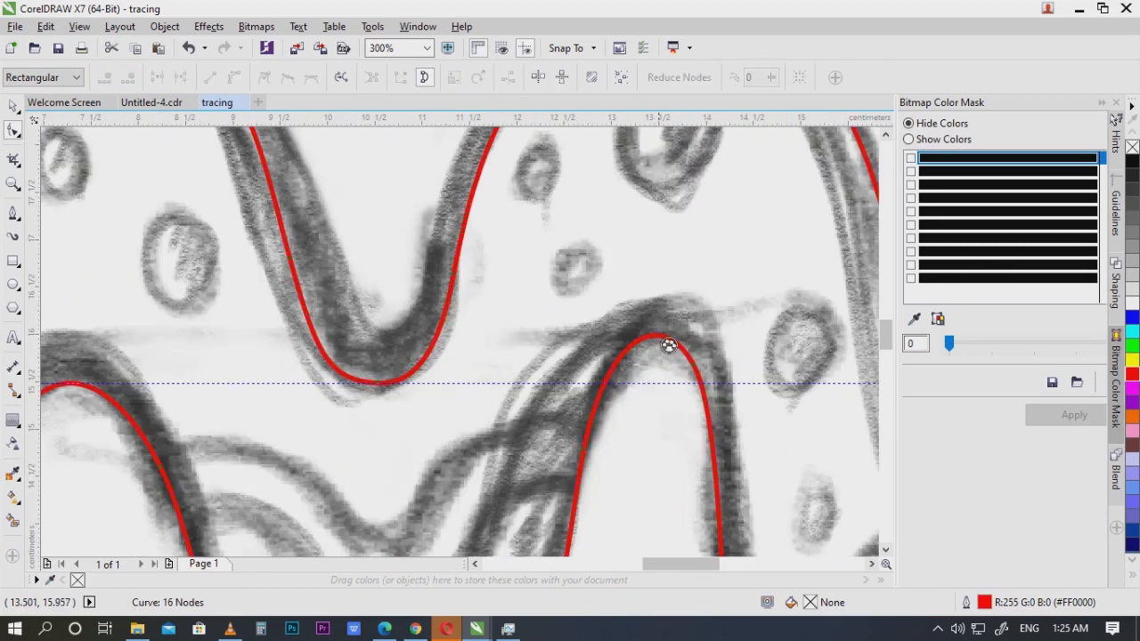
double_click(663, 339)
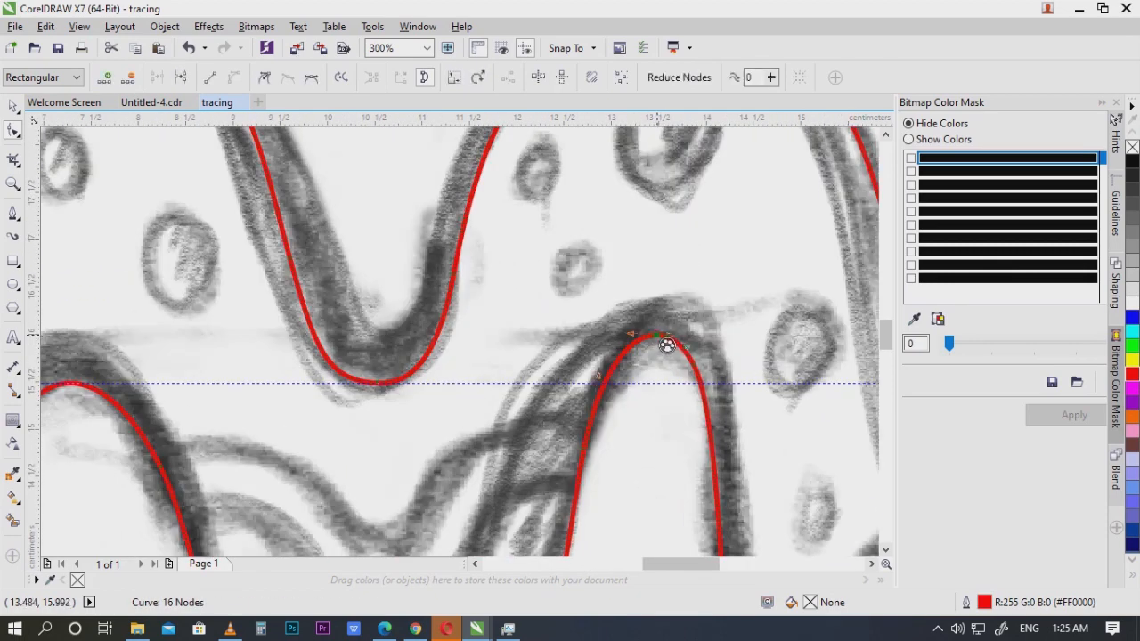
left_click_drag(663, 339, 667, 381)
left_click_drag(665, 372, 653, 334)
double_click(656, 337)
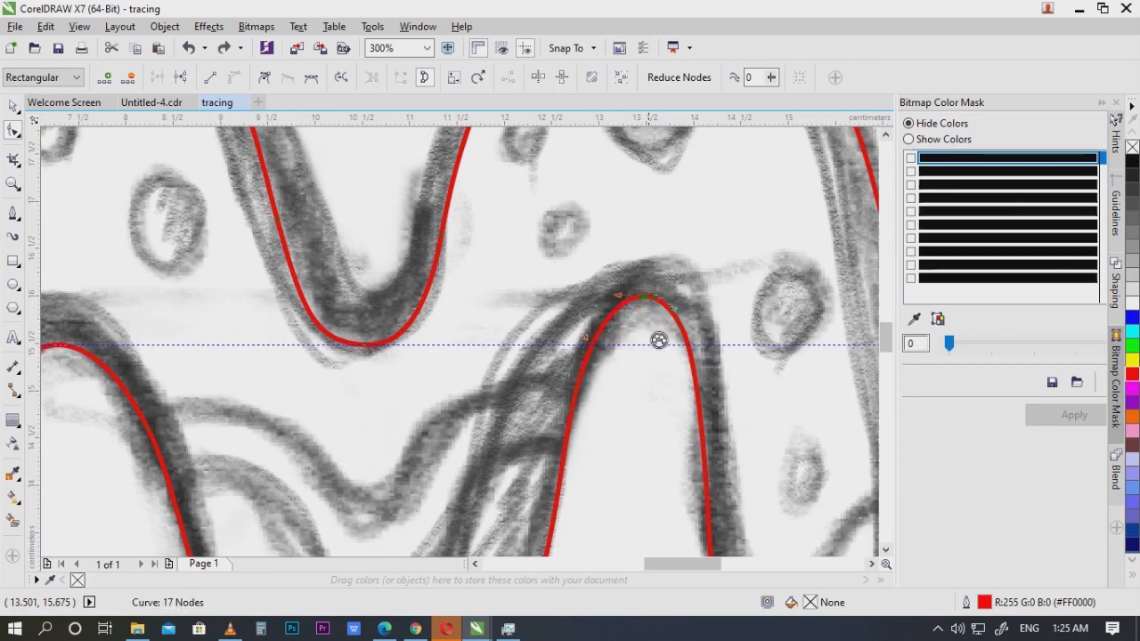
double_click(656, 307)
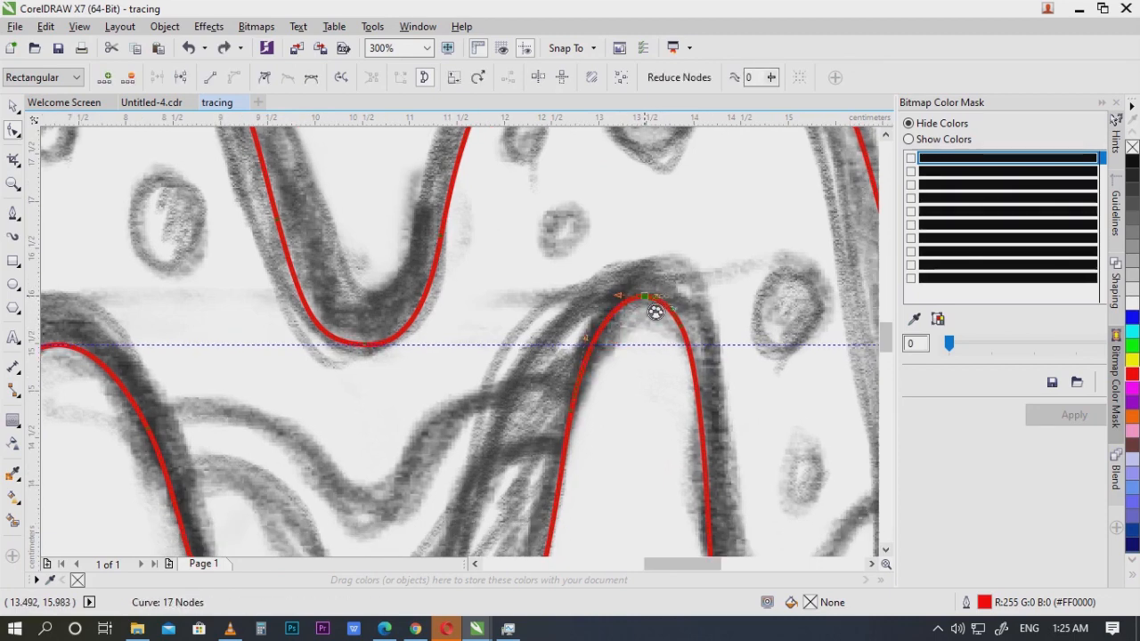
left_click_drag(647, 319, 700, 358)
key("ctrl+z")
left_click_drag(571, 408, 565, 441)
left_click_drag(688, 348, 709, 389)
scroll(707, 386, "down", 2)
scroll(714, 315, "up", 2)
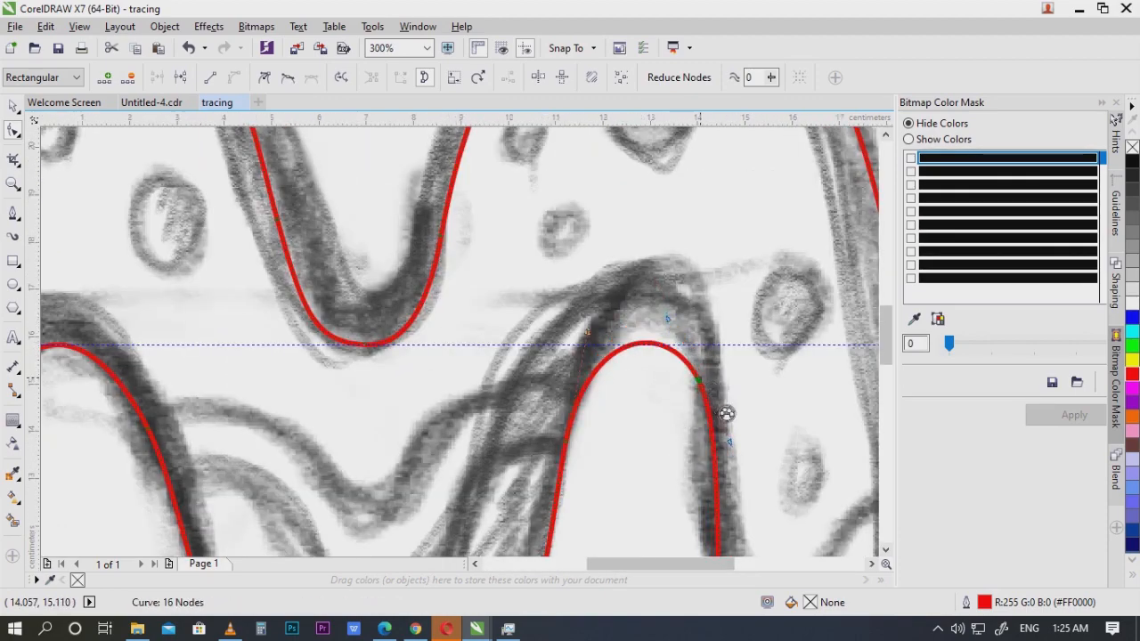
Step: Move the node low on the right leg's inner side away from the leg to widen the foot
scroll(725, 415, "down", 2)
scroll(738, 338, "up", 1)
scroll(694, 406, "down", 2)
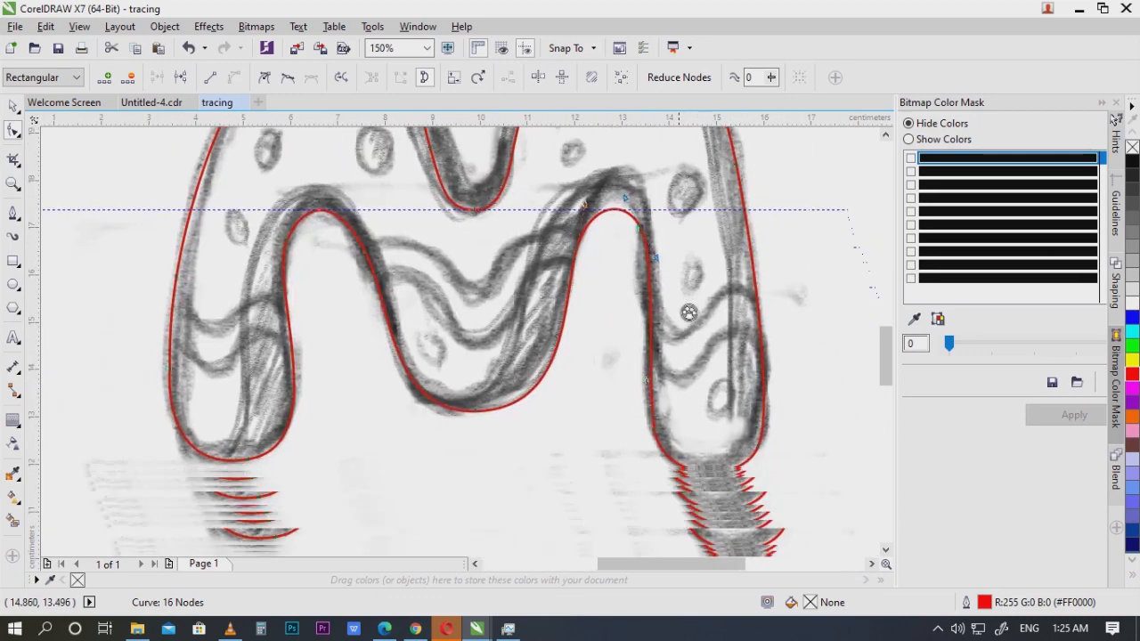
left_click_drag(657, 430, 638, 410)
scroll(799, 411, "up", 2)
scroll(703, 338, "up", 2)
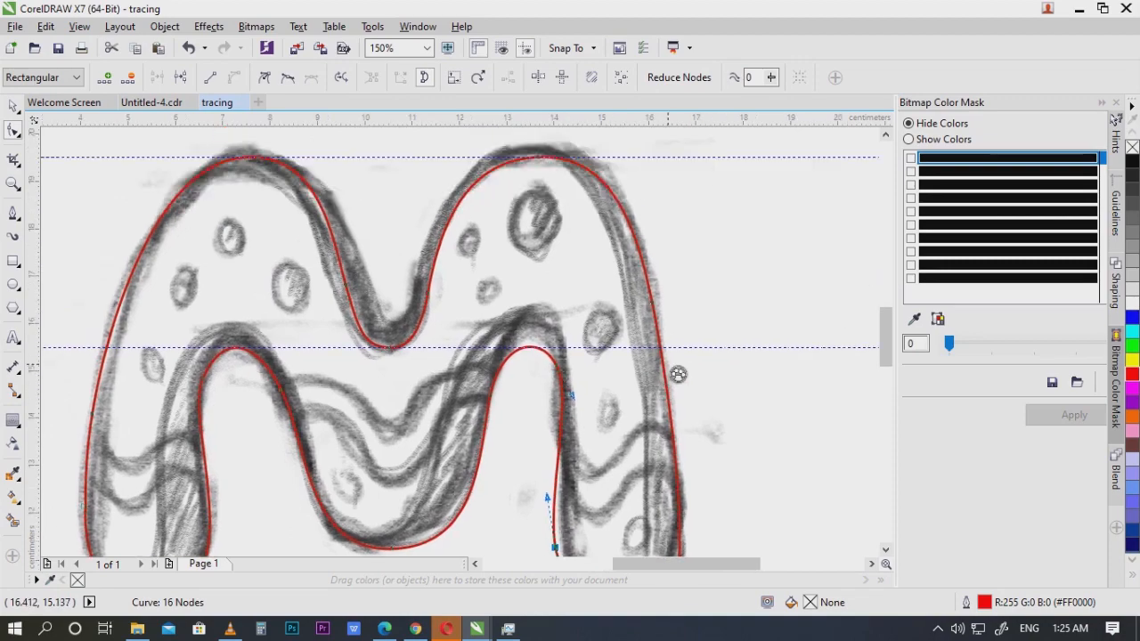
scroll(677, 388, "up", 1)
double_click(660, 365)
left_click_drag(660, 365, 669, 350)
key("ctrl+z")
key("ctrl+z")
Step: Move the node on the right leg's upper outer side slightly outward to follow the sketch
left_click_drag(646, 231, 659, 237)
scroll(680, 275, "down", 2)
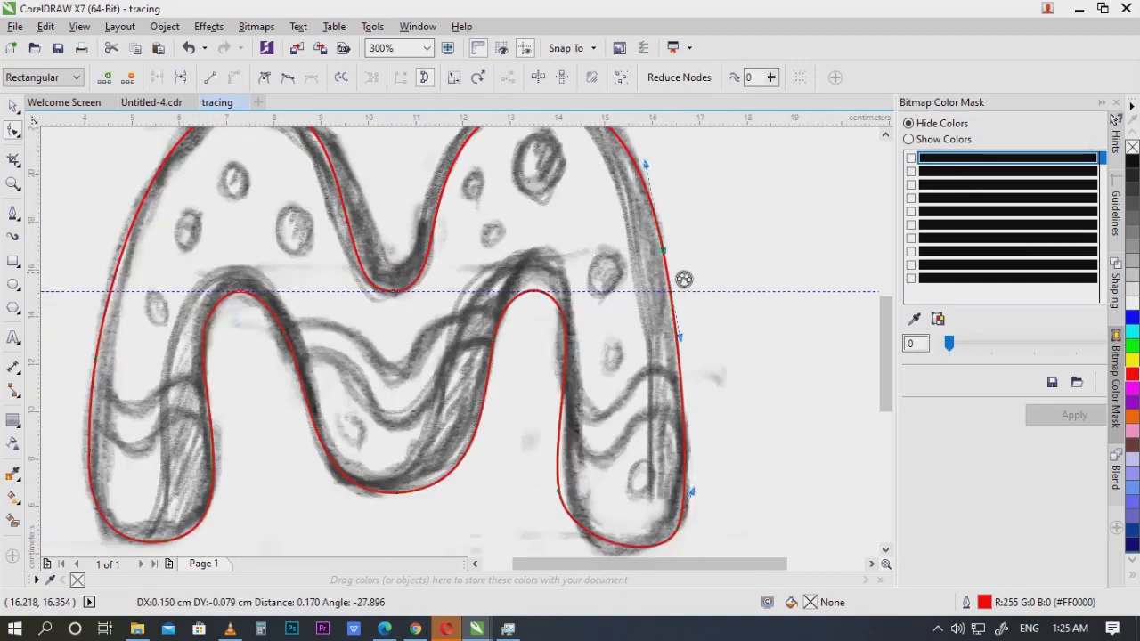
Step: Try to reshape the right side of the central valley by shifting its side curve and node, and undo each change
scroll(439, 413, "up", 2)
scroll(325, 461, "up", 2)
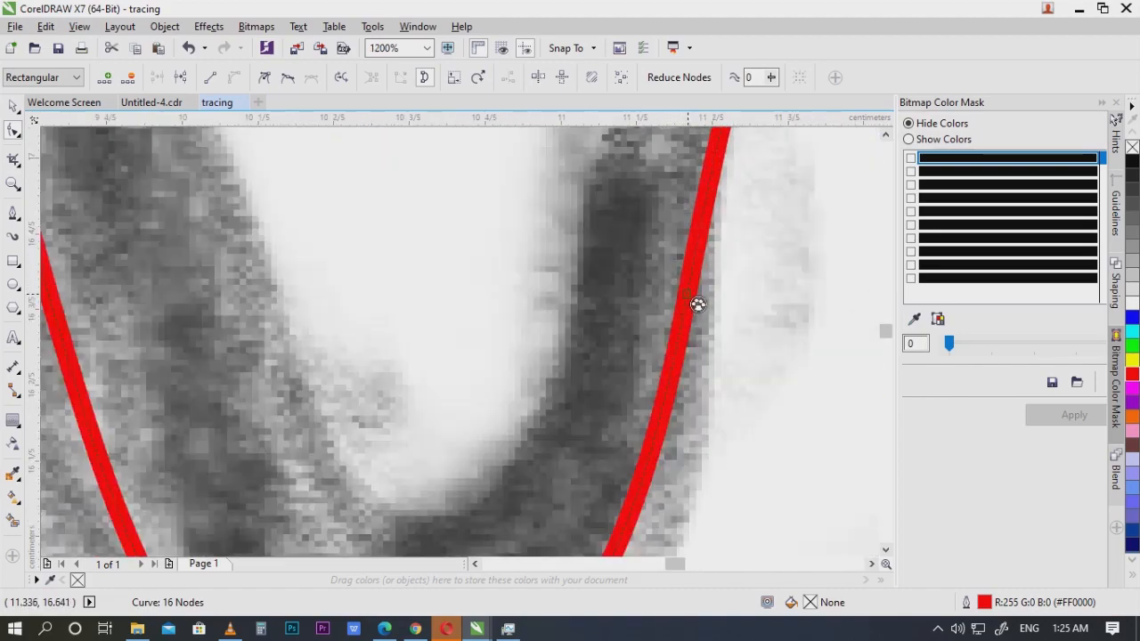
scroll(697, 305, "down", 2)
left_click_drag(637, 292, 618, 260)
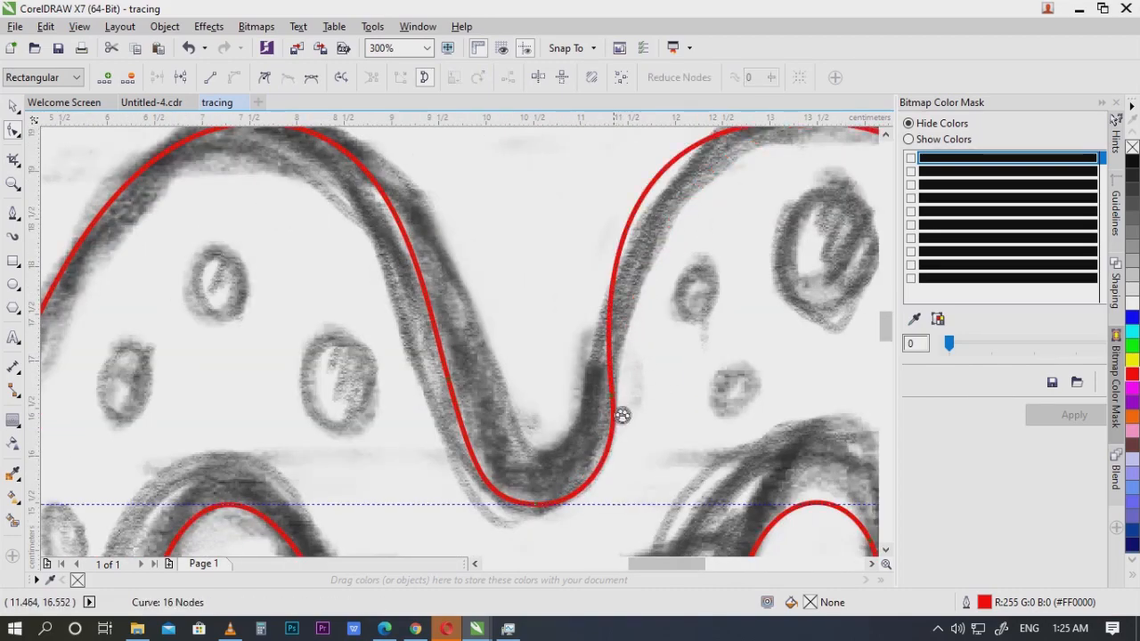
key("ctrl+z")
left_click_drag(613, 395, 597, 393)
key("ctrl+z")
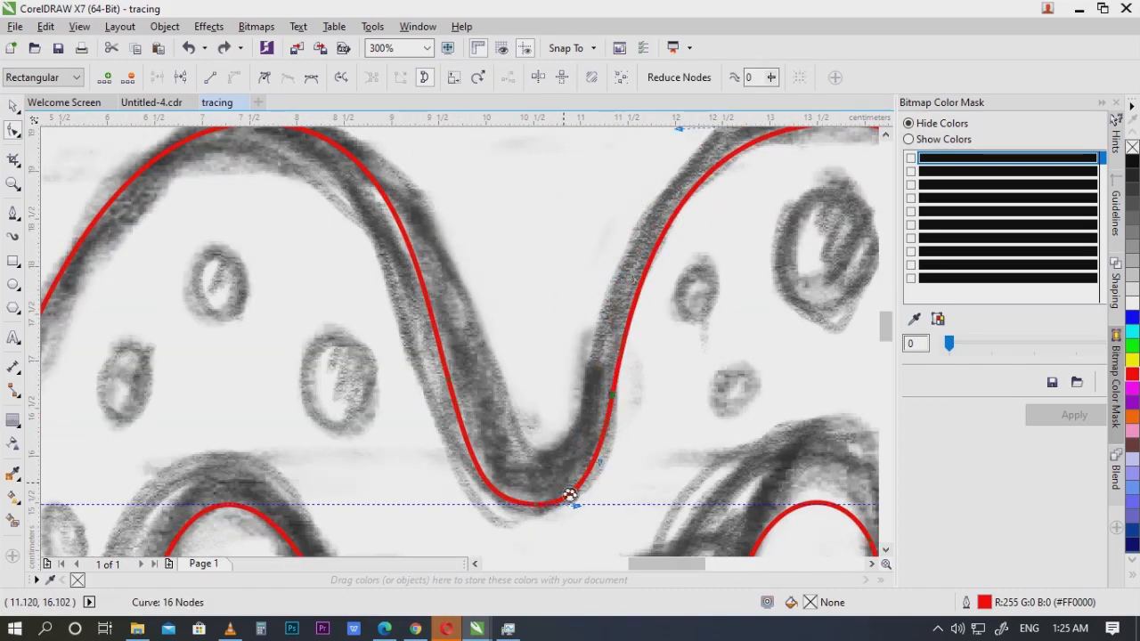
Step: Try an extra node on the left leg's outer side and undo it
scroll(614, 471, "down", 1)
scroll(430, 410, "up", 2)
scroll(434, 372, "down", 2)
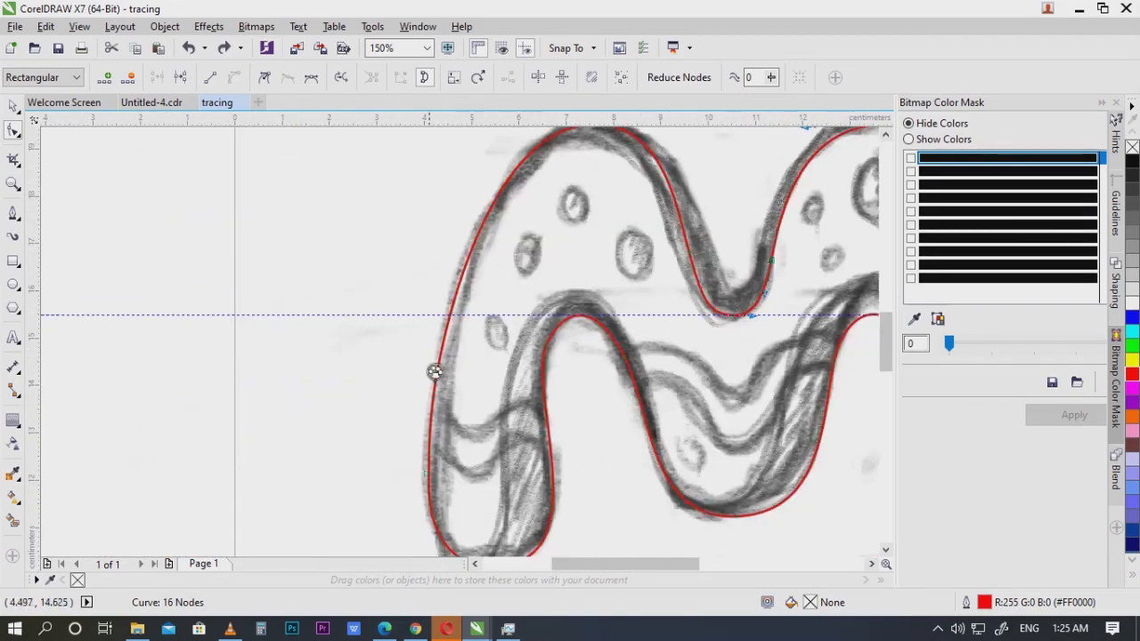
scroll(436, 372, "up", 1)
double_click(447, 312)
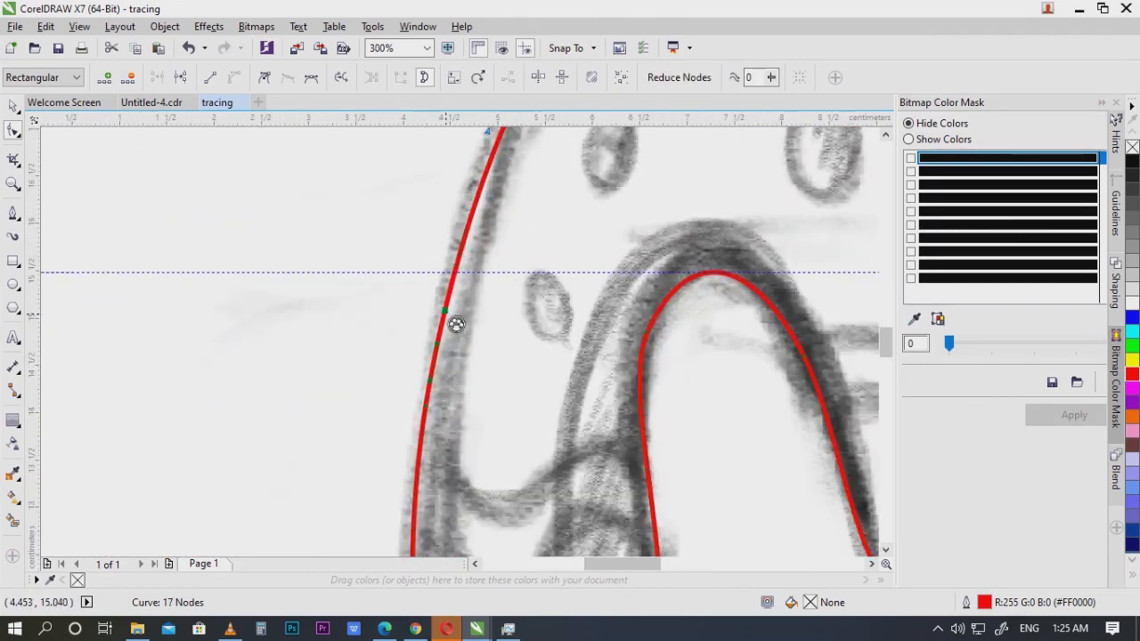
scroll(447, 313, "up", 1)
scroll(447, 313, "down", 2)
key("ctrl+z")
left_click_drag(384, 318, 480, 397)
scroll(481, 397, "down", 1)
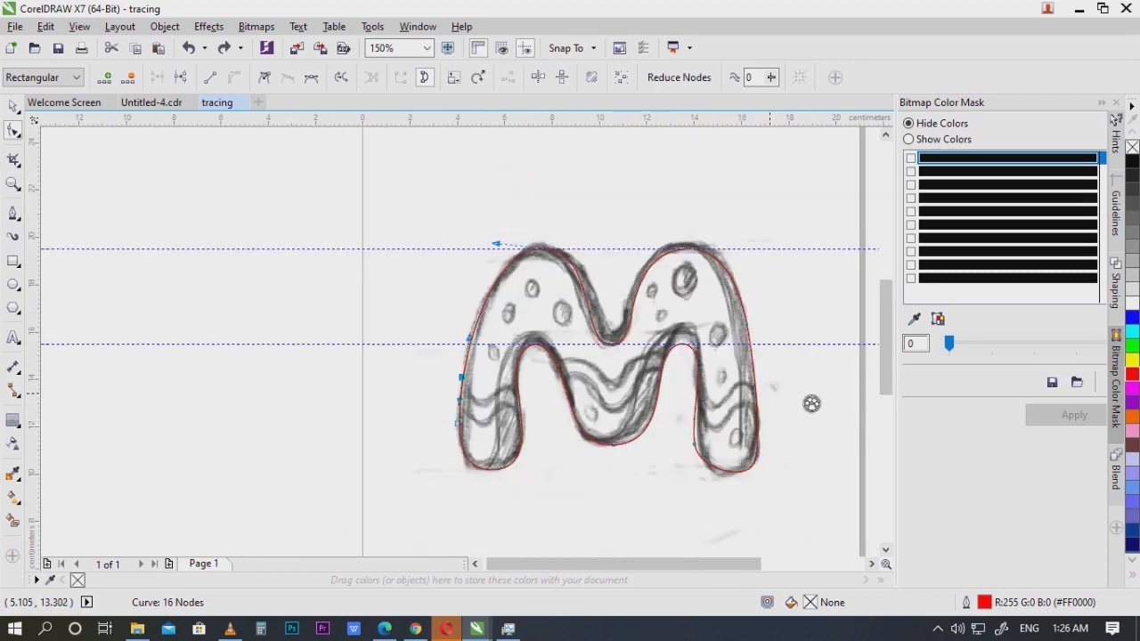
Step: Adjust the curve handles at the right foot's lower outer corner so the outer side follows the sketch
left_click_drag(800, 388, 636, 406)
scroll(588, 387, "up", 1)
left_click_drag(589, 545, 679, 436)
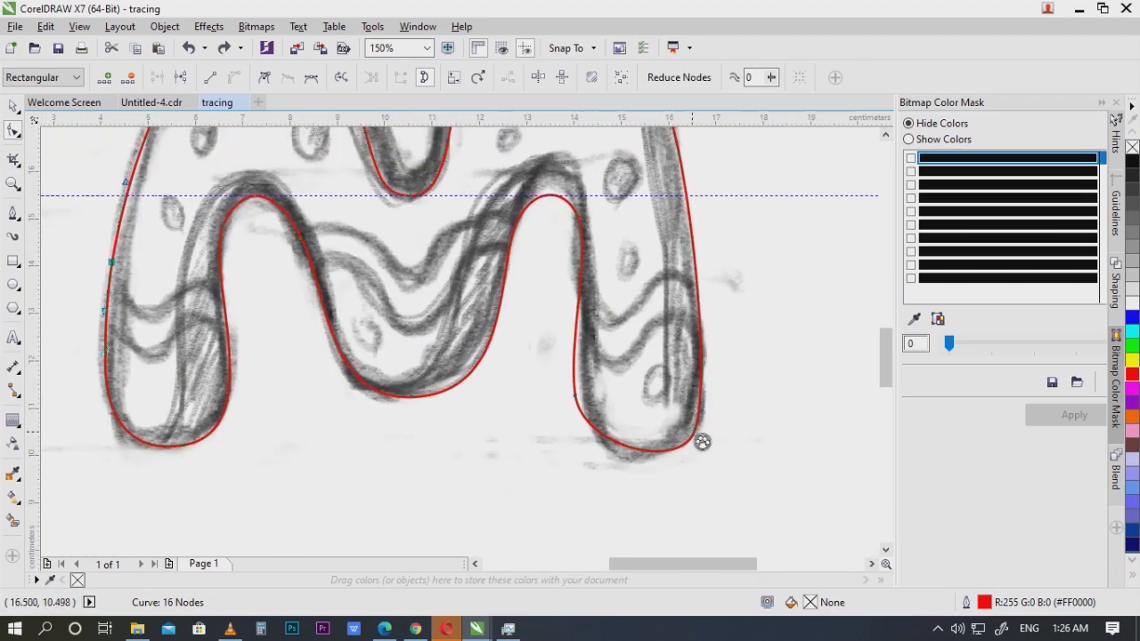
left_click(700, 439)
scroll(620, 472, "up", 1)
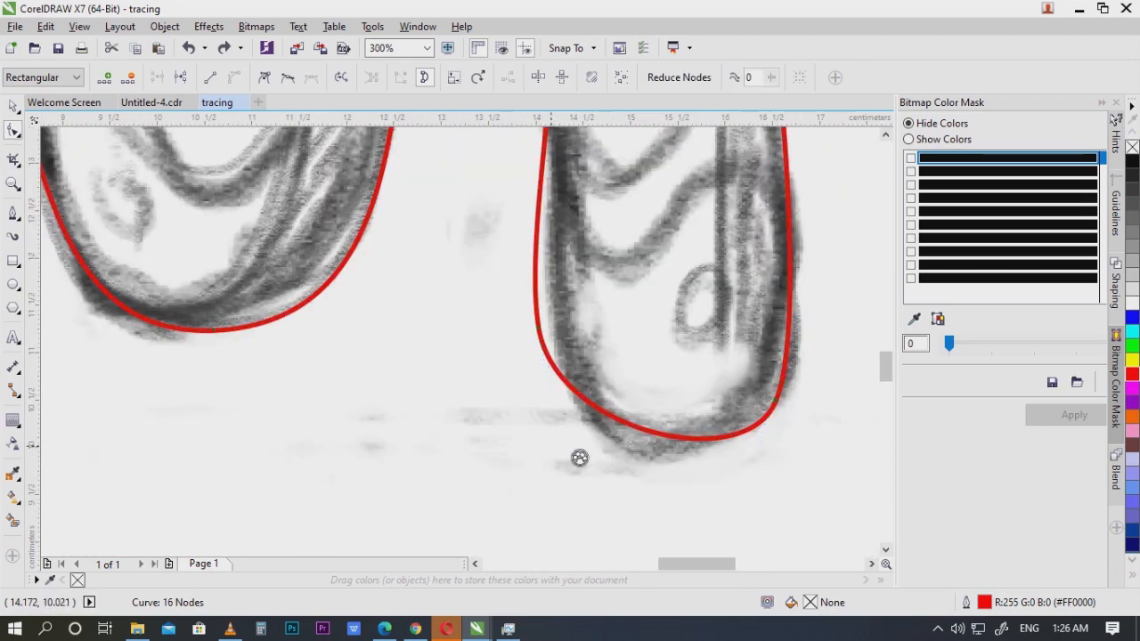
left_click(776, 403)
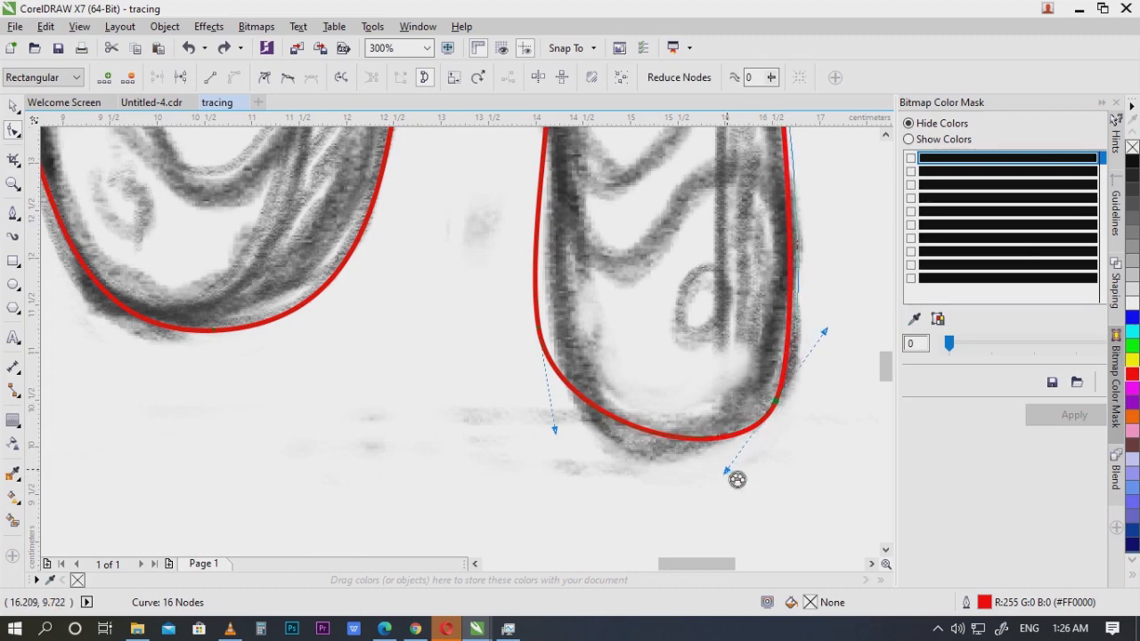
left_click_drag(738, 479, 736, 473)
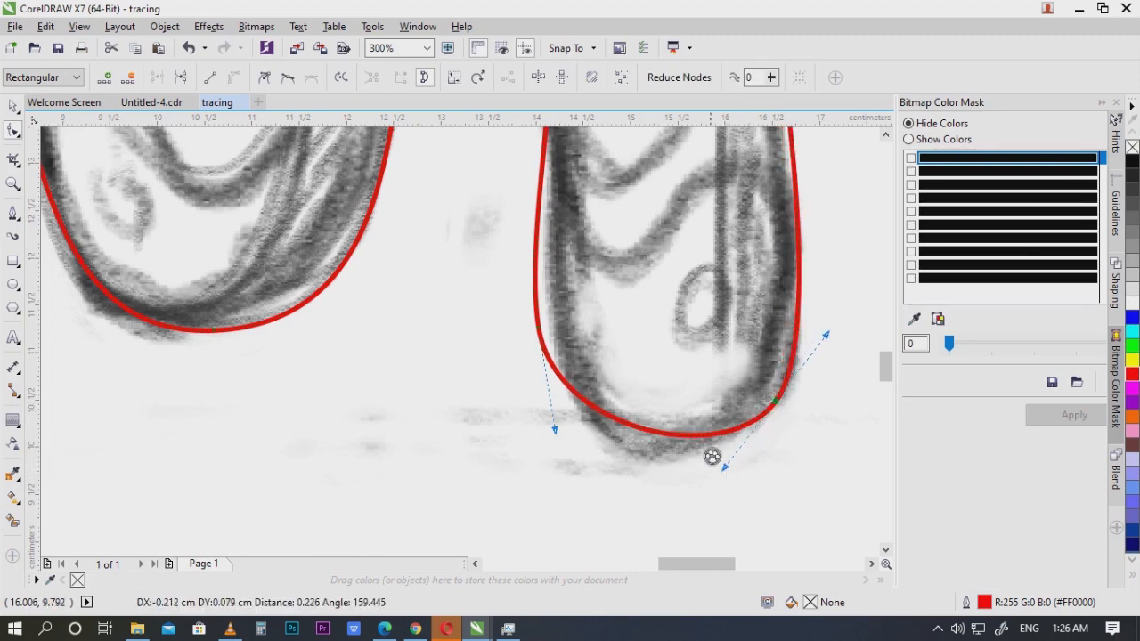
Step: Add a node on the underside of the right foot and pull it down to the sketch's edge
double_click(632, 433)
left_click_drag(631, 433, 620, 448)
scroll(687, 425, "down", 2)
scroll(697, 450, "up", 1)
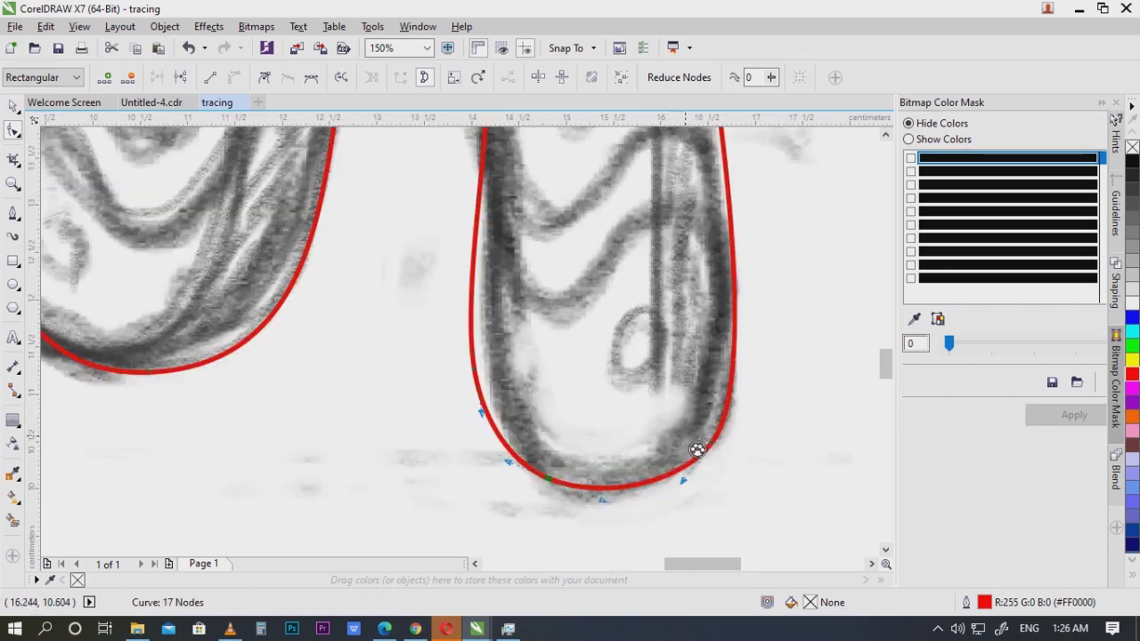
Step: Add a node on the right leg's outer side above the foot and delete the node at the foot's outer corner
double_click(734, 321)
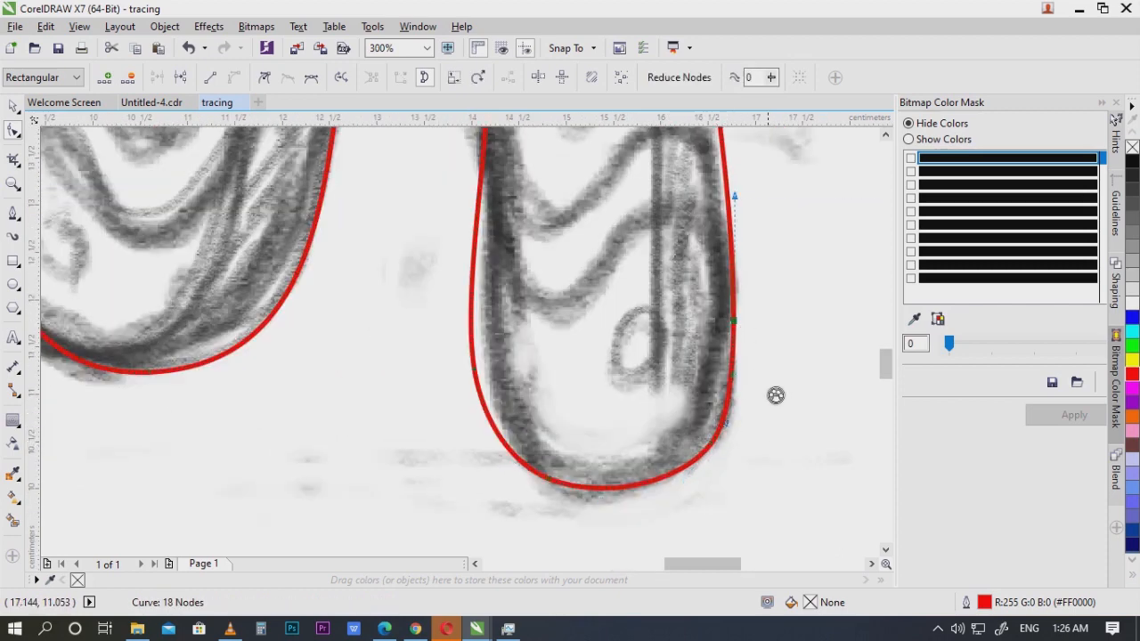
double_click(734, 317)
double_click(733, 312)
left_click_drag(785, 392, 671, 467)
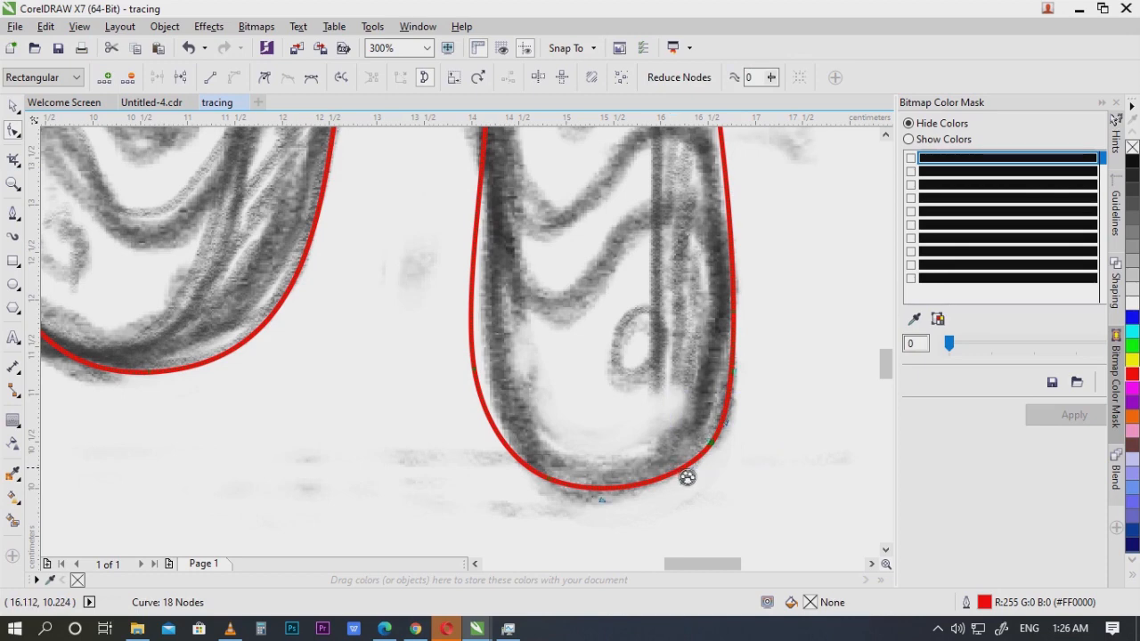
key("Delete")
scroll(757, 405, "down", 2)
scroll(673, 451, "up", 2)
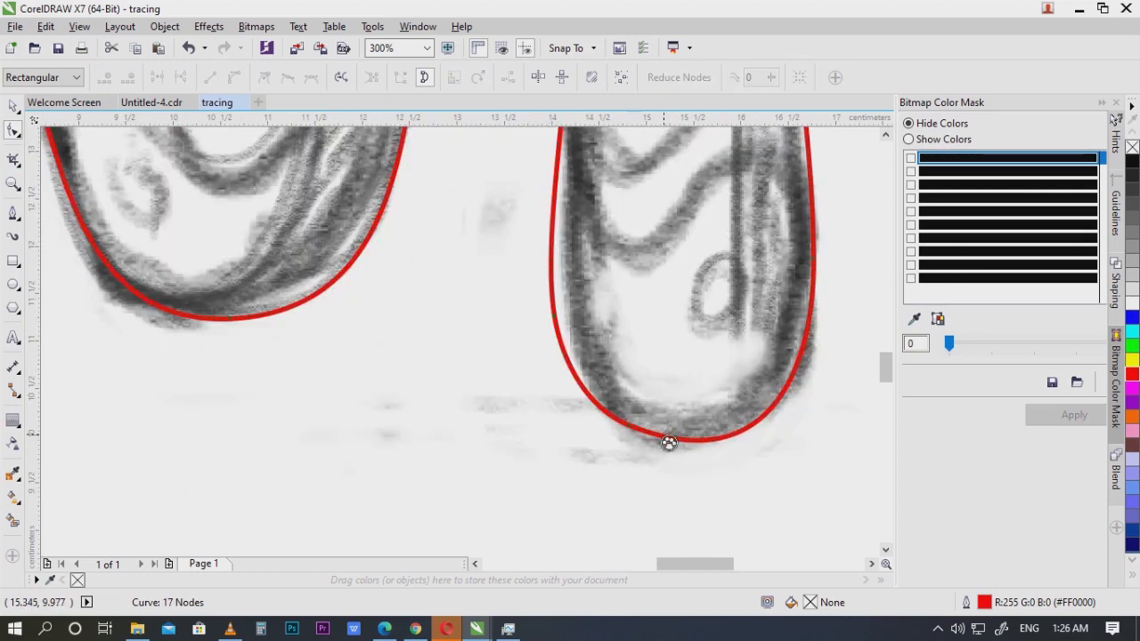
Step: Adjust the curve handle of the node under the right foot to round the foot's bottom smoothly
left_click(638, 437)
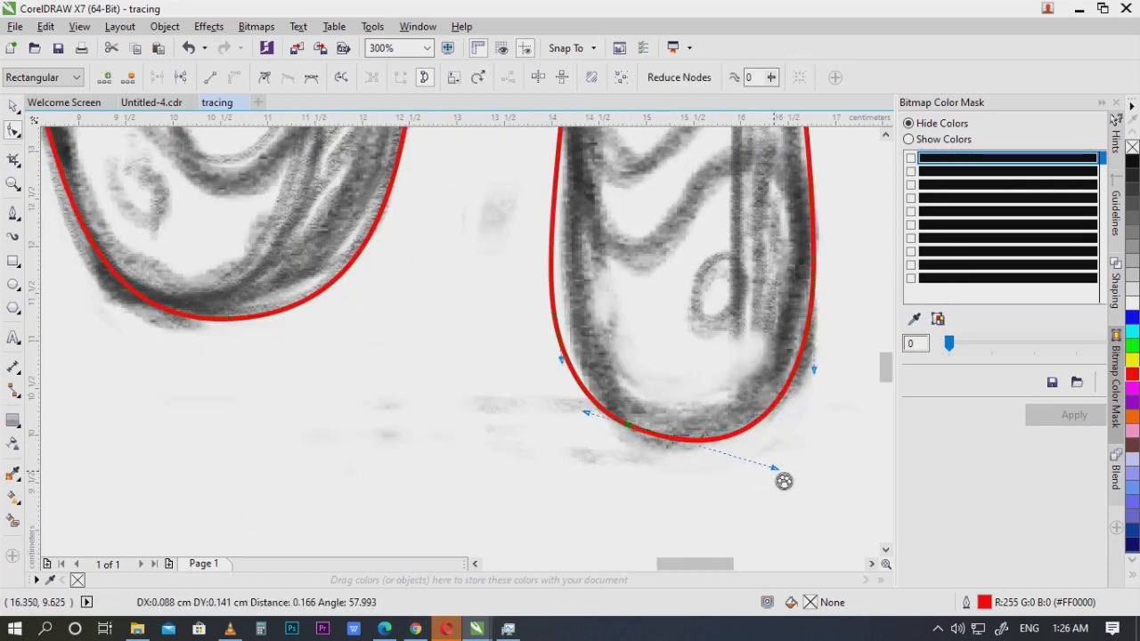
scroll(783, 481, "down", 2)
scroll(769, 326, "up", 1)
scroll(777, 427, "down", 3)
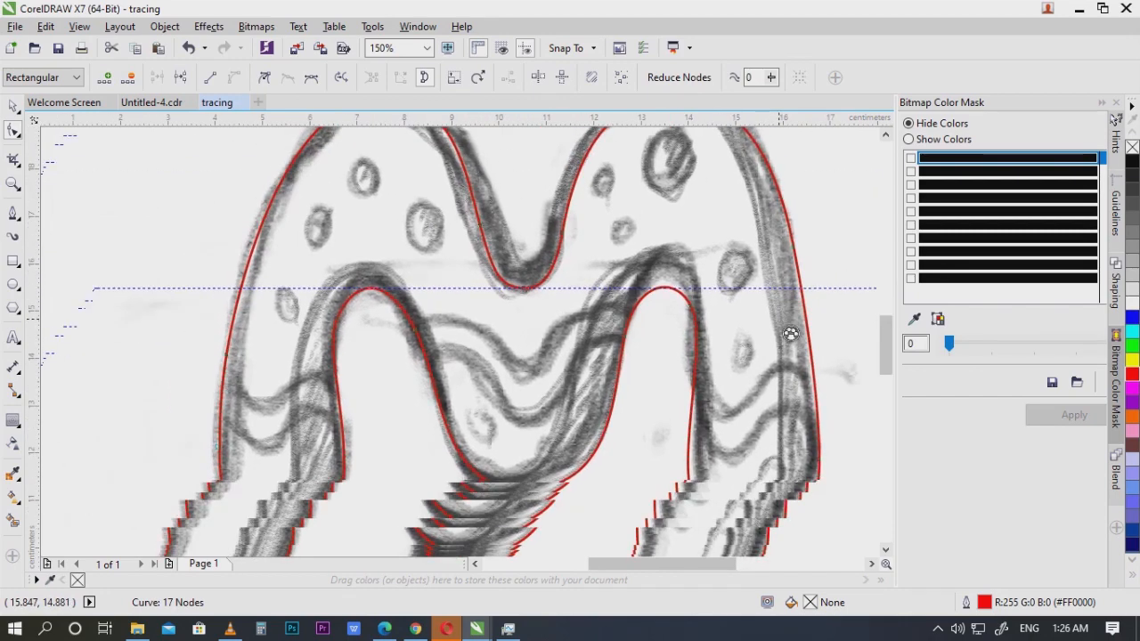
Step: Add a node at the top of the left inner arch and move the node on the arch's left shoulder slightly inward
scroll(739, 405, "left", 3)
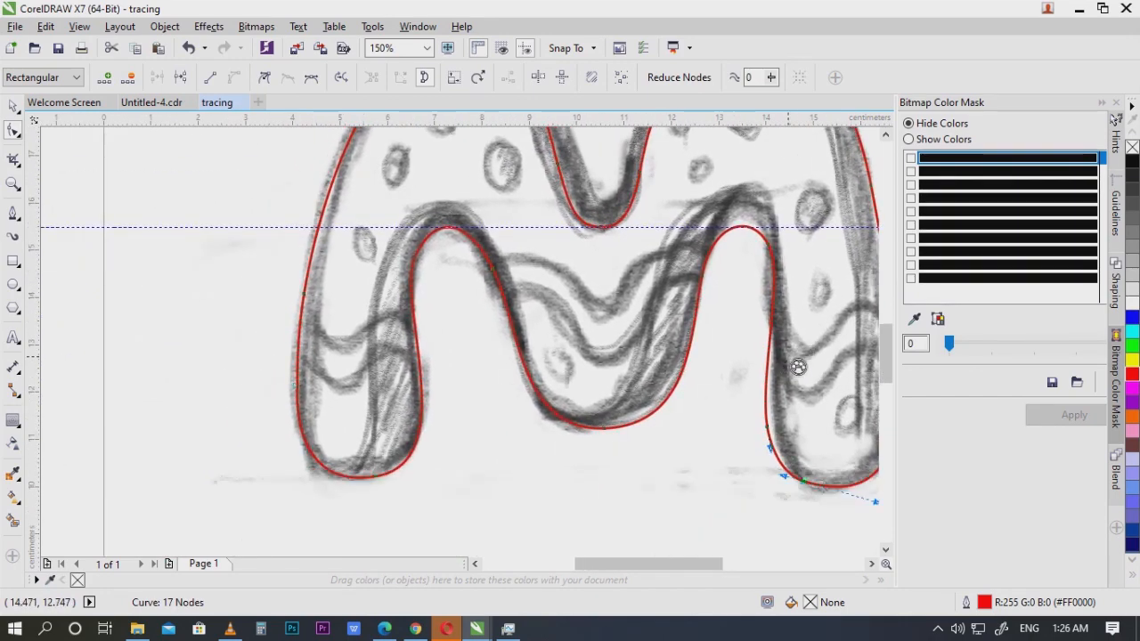
scroll(797, 366, "right", 3)
scroll(667, 376, "up", 1)
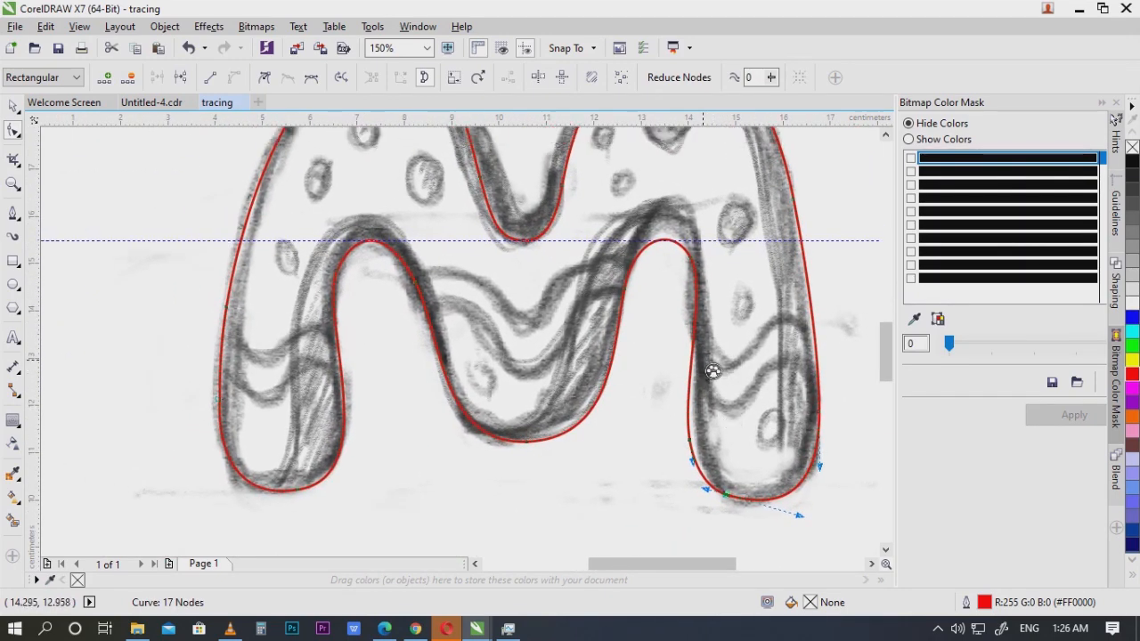
scroll(703, 392, "up", 1)
scroll(682, 397, "left", 1)
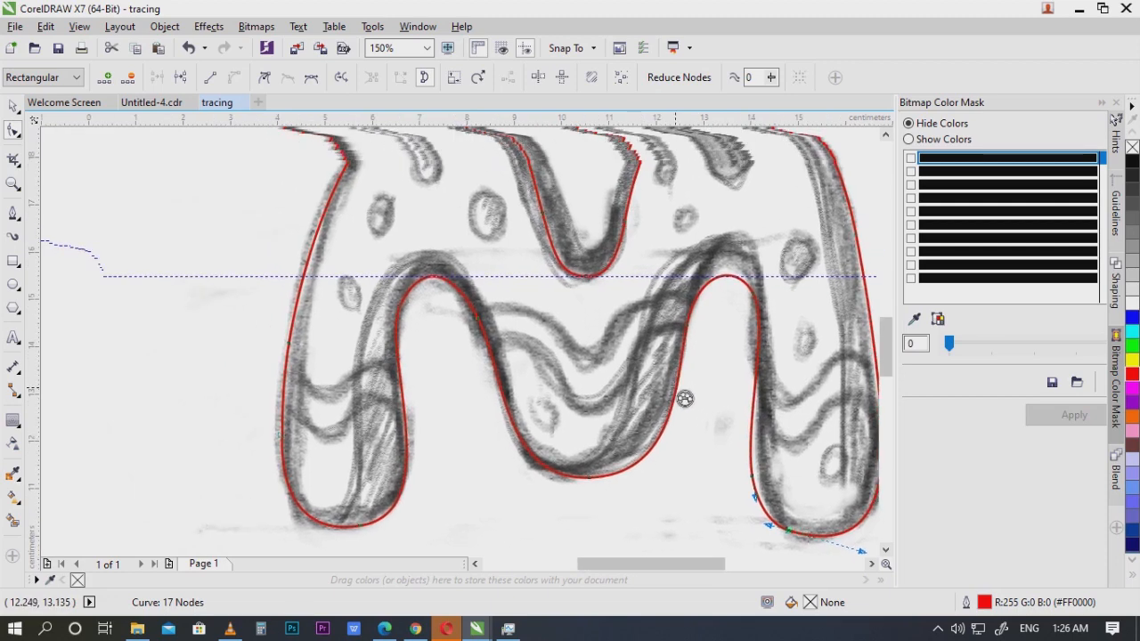
left_click(436, 288)
scroll(407, 317, "up", 2)
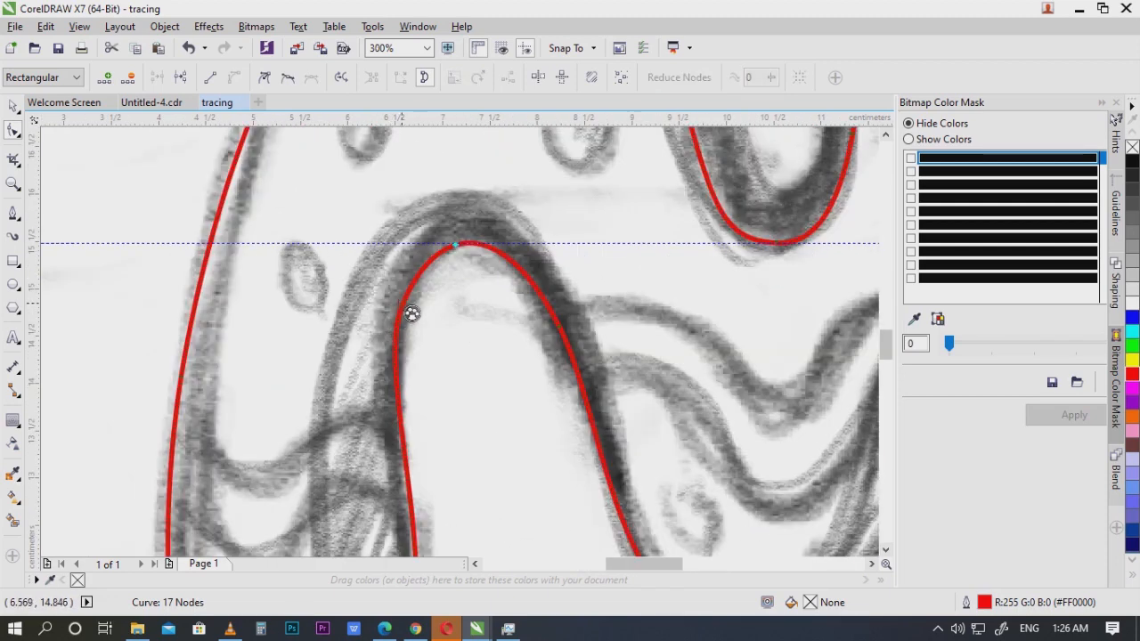
left_click(403, 308)
double_click(472, 251)
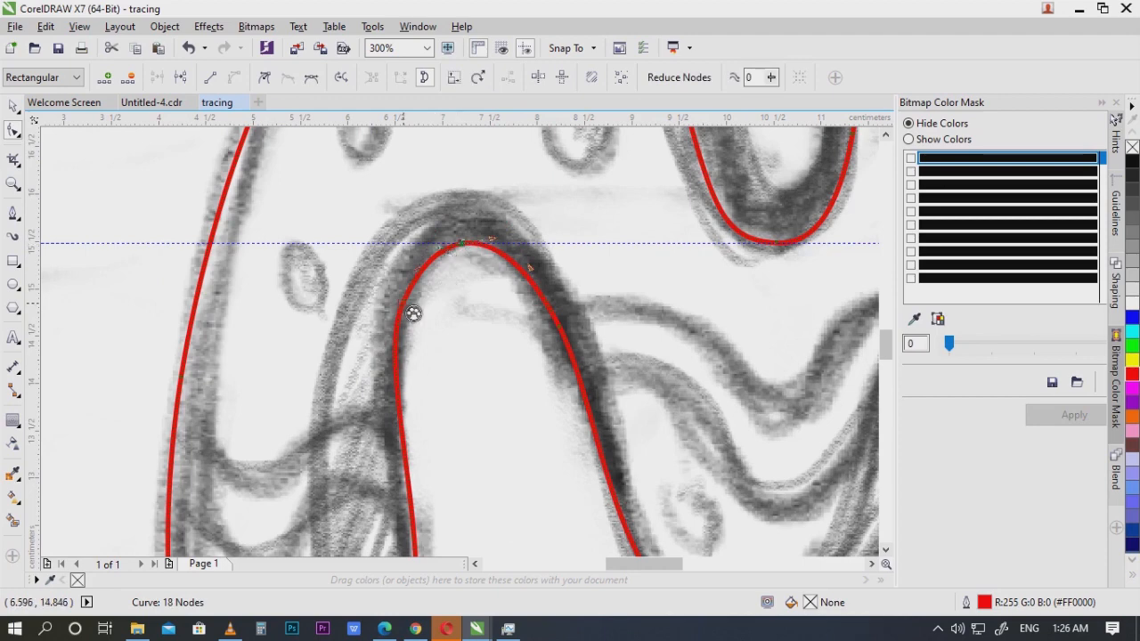
left_click_drag(412, 311, 423, 304)
scroll(535, 351, "down", 2)
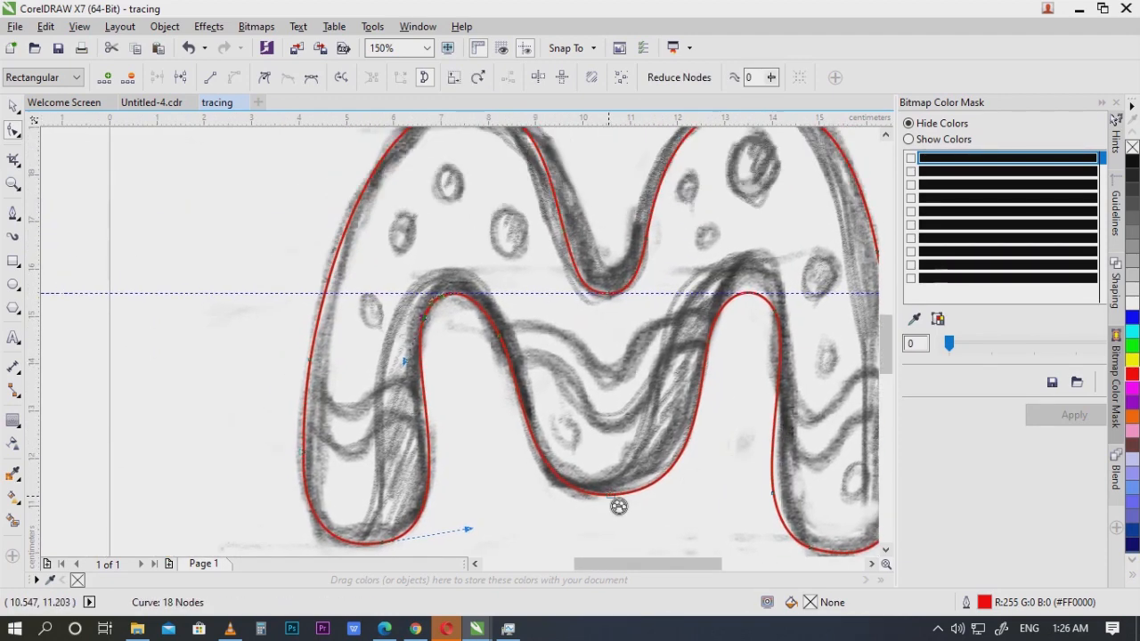
Step: Shorten the right curve handle of the node at the bottom of the middle dip and fine-tune the node's position against the sketch
mouse_move(697, 491)
left_mouse_down()
mouse_move(697, 500)
mouse_move(712, 481)
left_mouse_up()
scroll(611, 489, "up", 2)
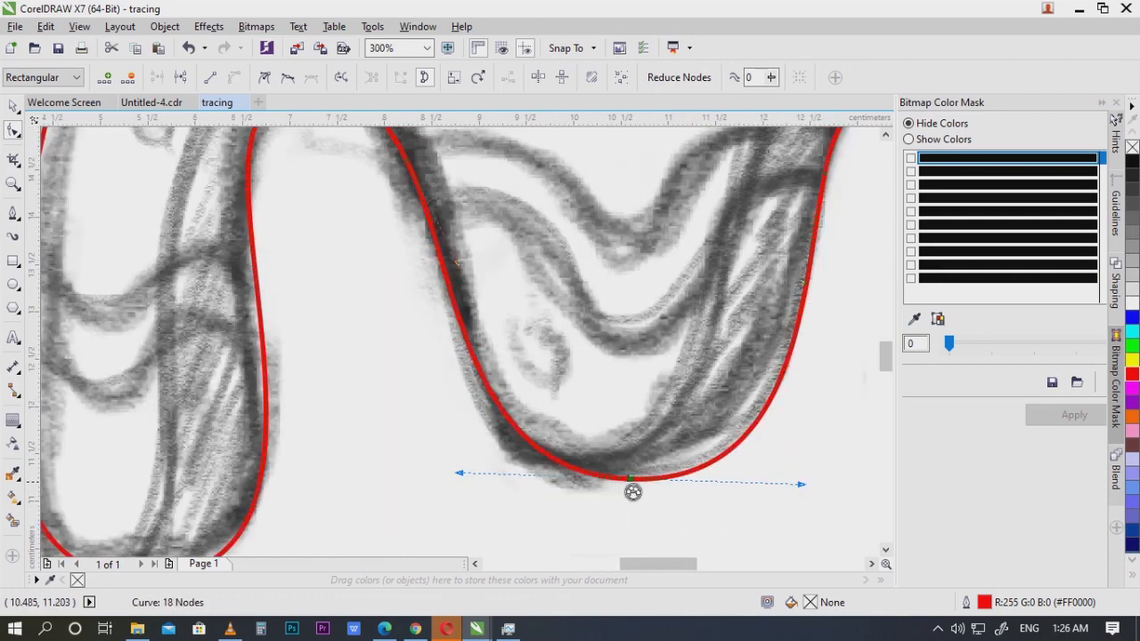
left_click(630, 485)
scroll(628, 483, "down", 2)
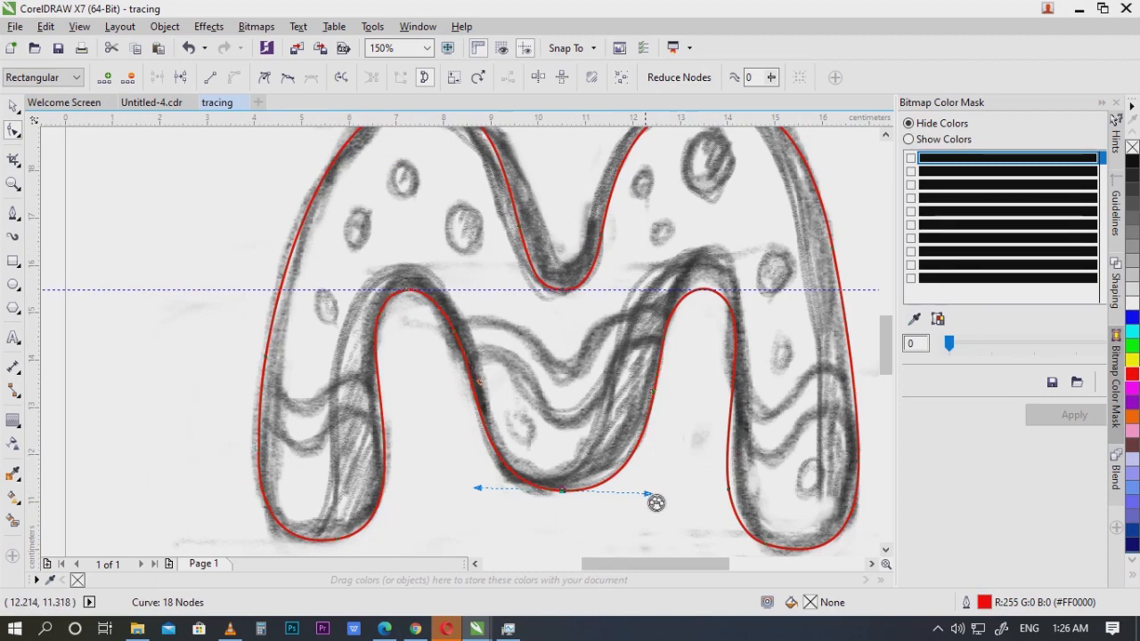
left_click_drag(655, 504, 645, 501)
scroll(572, 505, "up", 2)
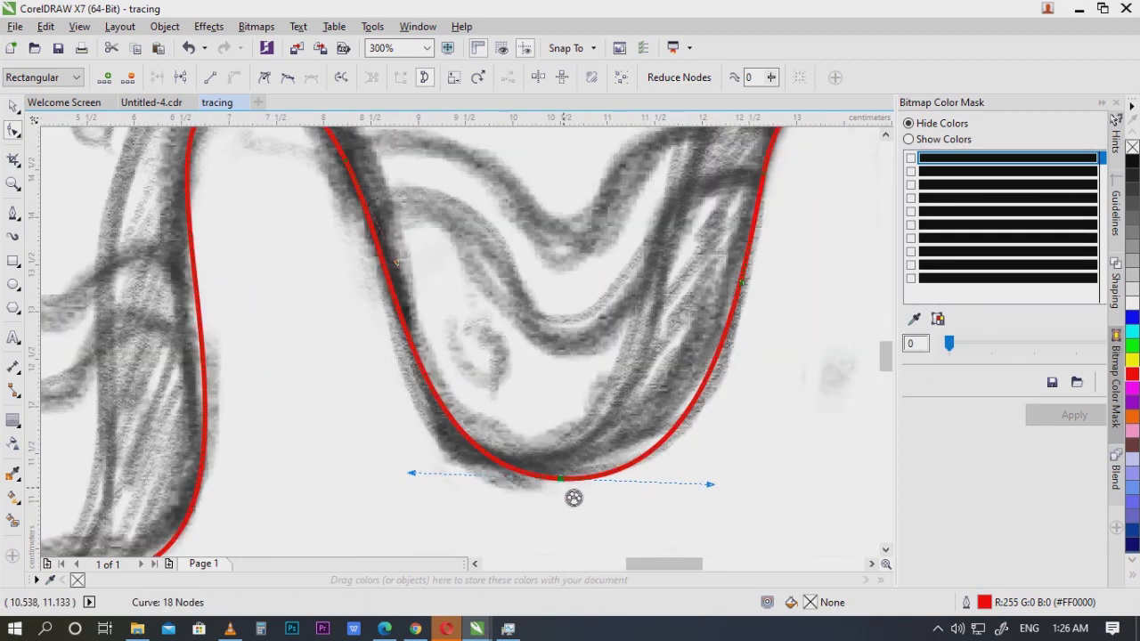
left_click_drag(572, 487, 560, 481)
scroll(638, 472, "down", 2)
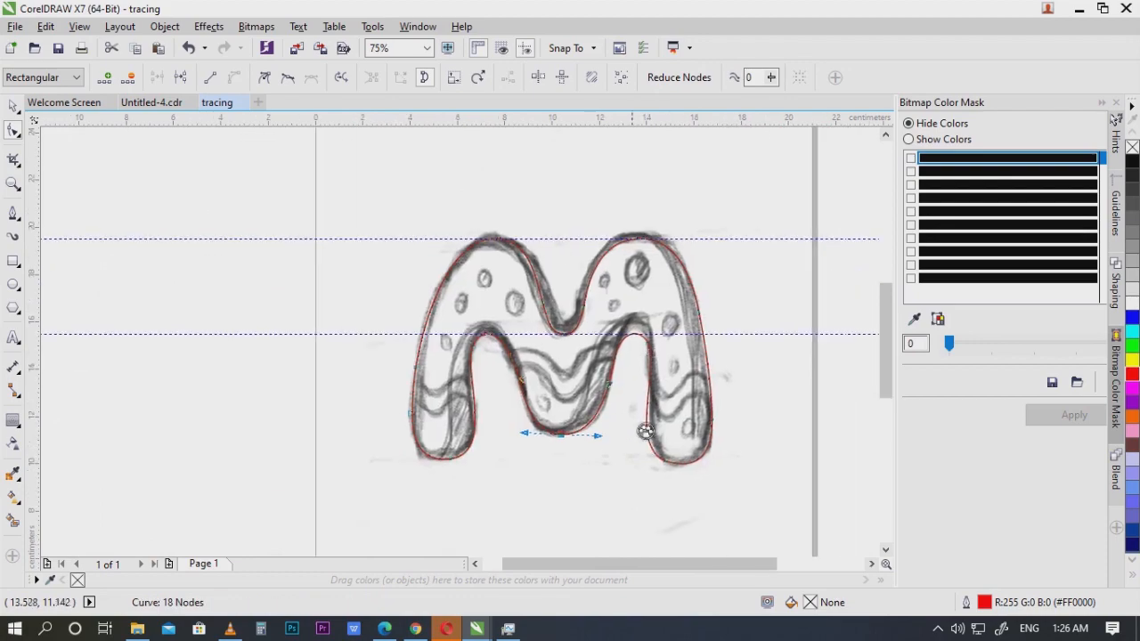
Step: Move the whole M outline horizontally off the sketch into the blank area right of the page, to X 40.431 cm
scroll(653, 344, "up", 1)
left_click_drag(599, 238, 660, 313)
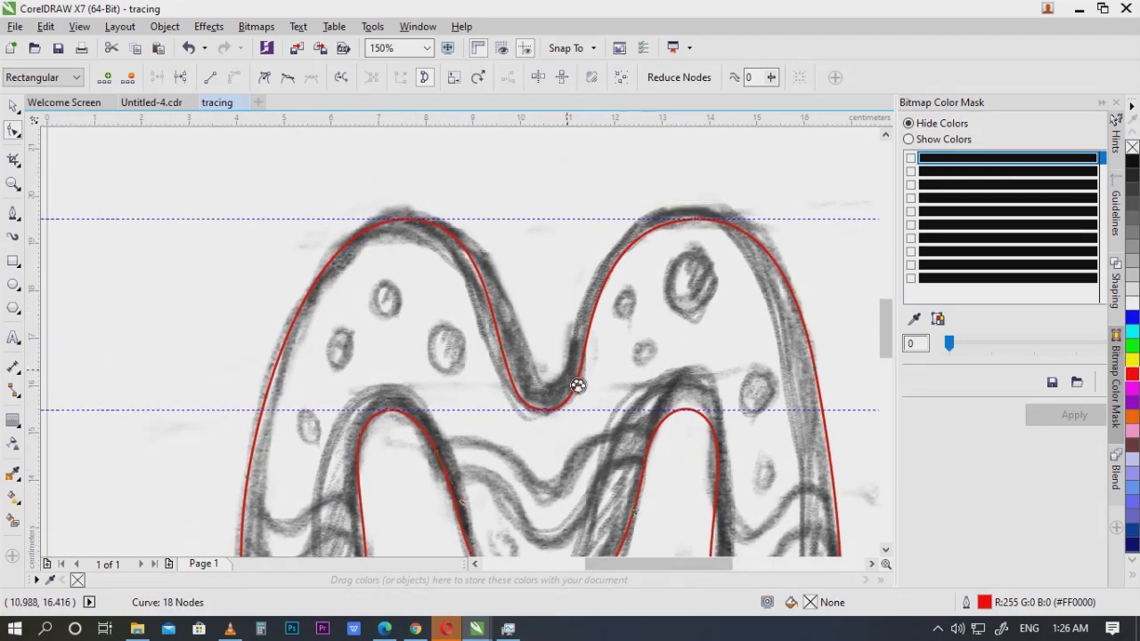
scroll(578, 384, "up", 1)
left_click_drag(652, 270, 651, 344)
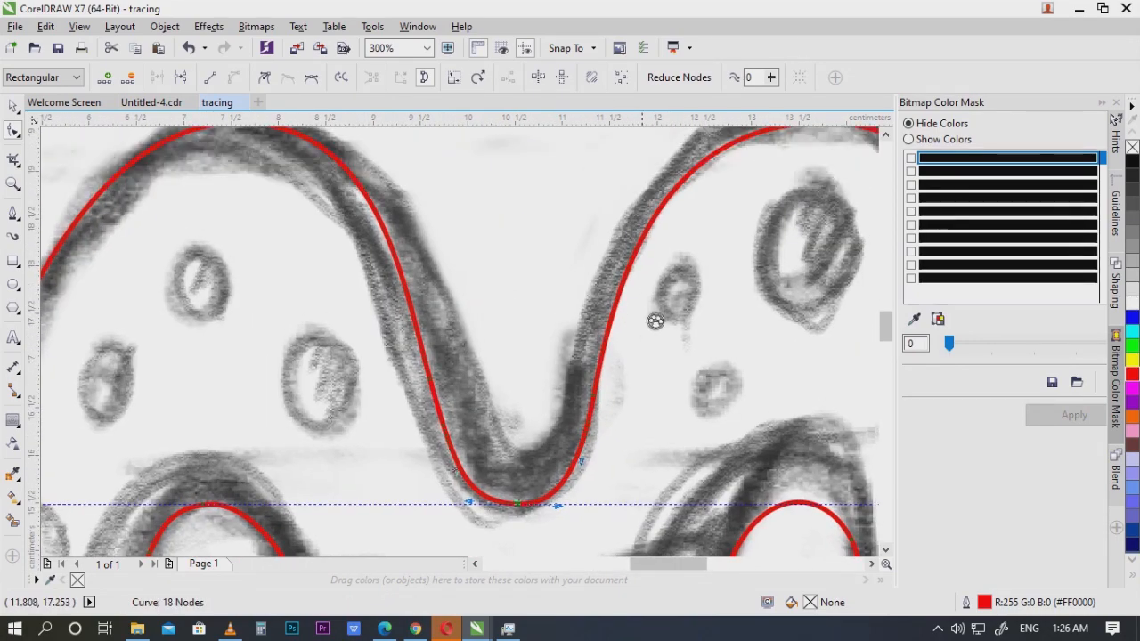
scroll(577, 323, "down", 1)
mouse_move(516, 371)
left_mouse_down()
mouse_move(584, 259)
mouse_move(465, 317)
left_mouse_up()
left_click(13, 107)
scroll(639, 249, "down", 1)
key("ctrl+z")
scroll(621, 326, "down", 1)
left_click_drag(625, 330, 715, 337)
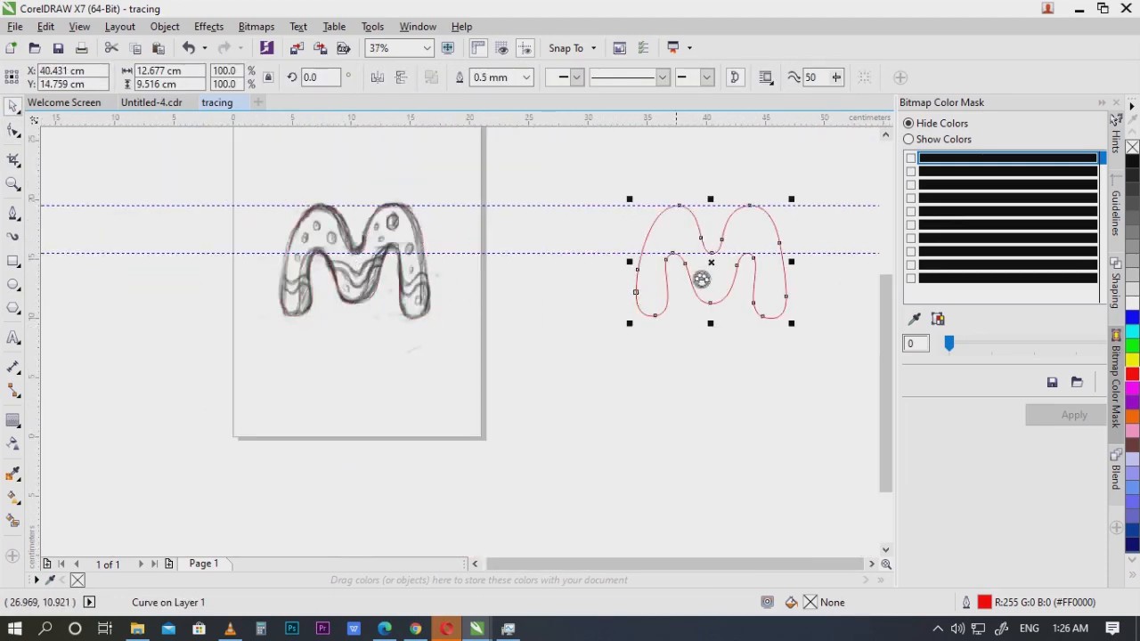
Step: Add a horizontal guideline along the bottom edge of the M outline's left foot
scroll(704, 280, "up", 2)
scroll(730, 280, "down", 1)
left_click_drag(853, 338, 715, 341)
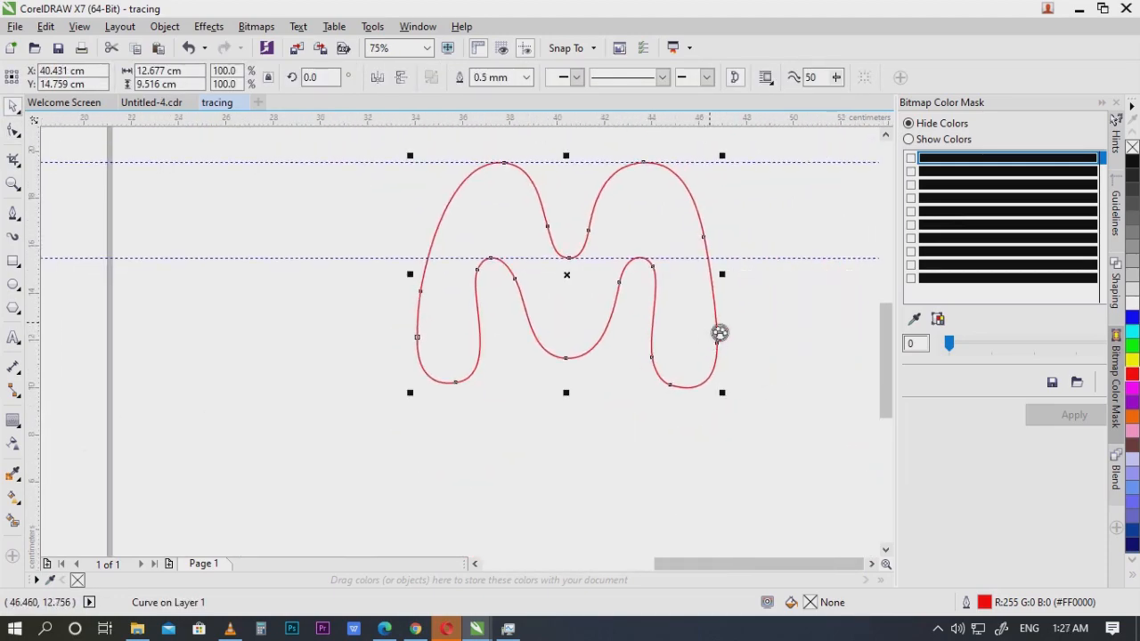
mouse_move(768, 297)
left_mouse_down()
mouse_move(779, 318)
mouse_move(783, 290)
left_mouse_up()
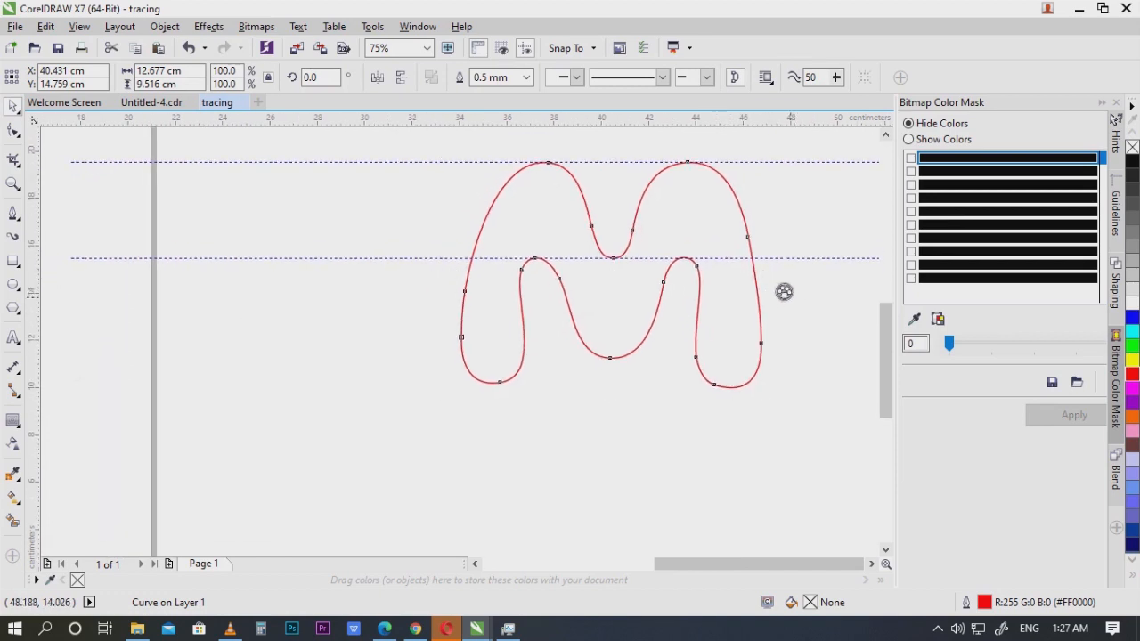
scroll(784, 291, "up", 2)
Step: Raise the node under the right foot to bring the foot's bottom up to the lower guideline, and adjust its right curve handle
key("F10")
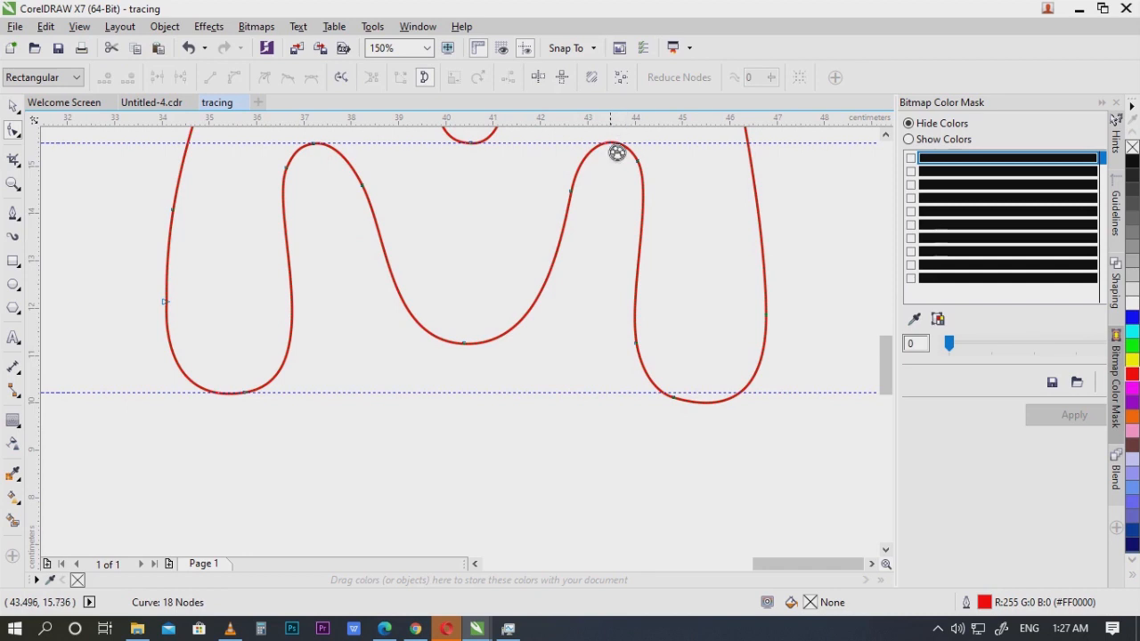
scroll(723, 401, "up", 1)
left_click_drag(570, 379, 713, 450)
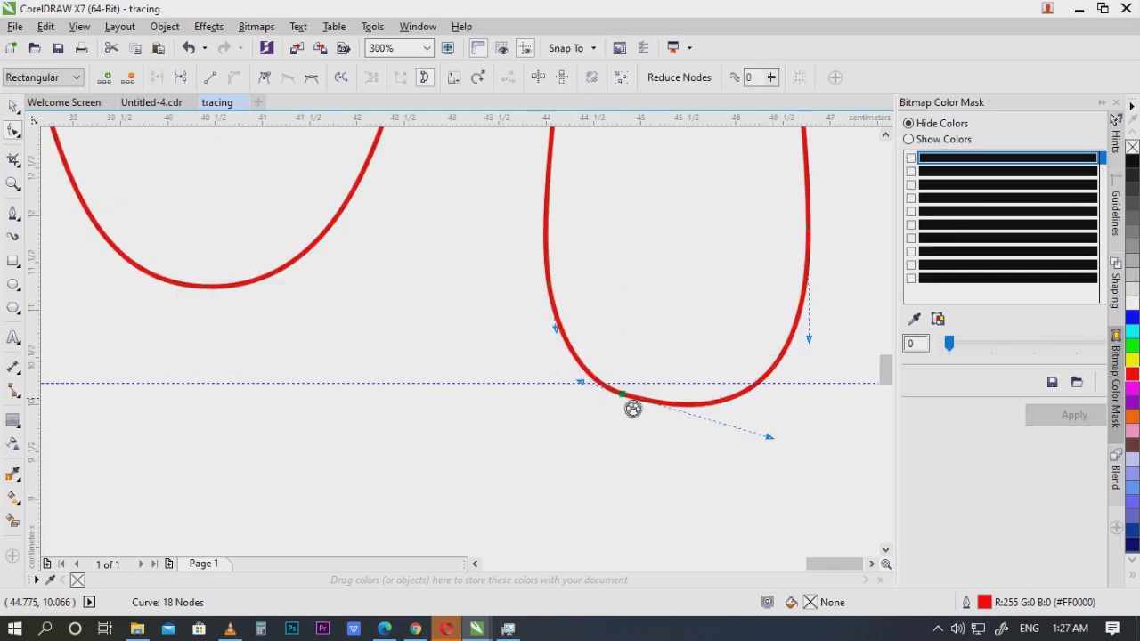
left_click_drag(632, 403, 633, 386)
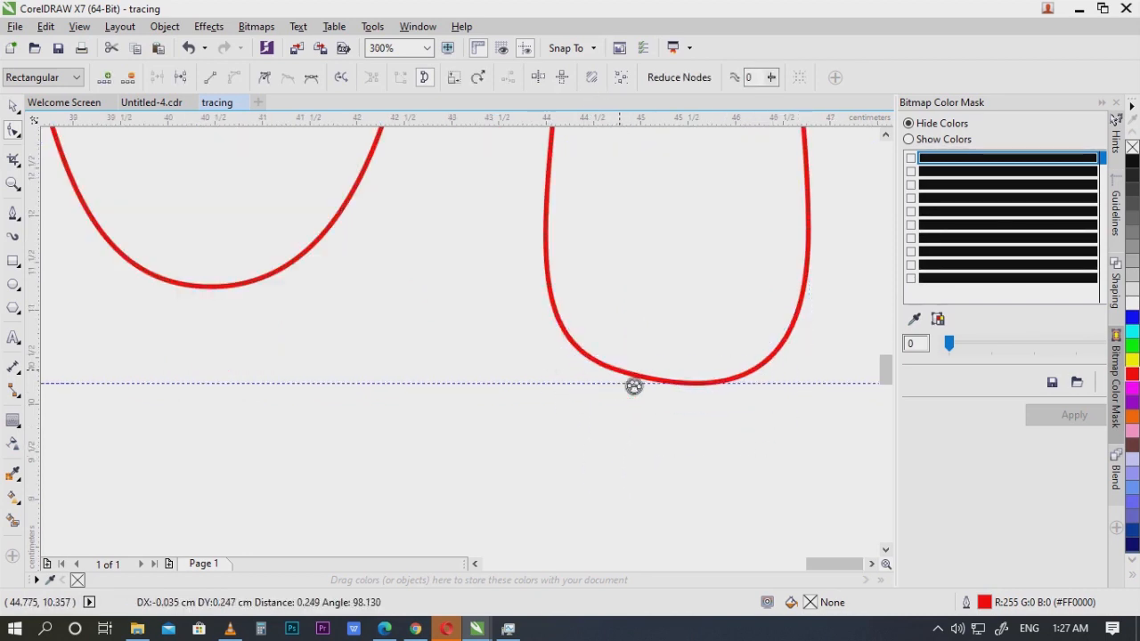
scroll(741, 362, "down", 1)
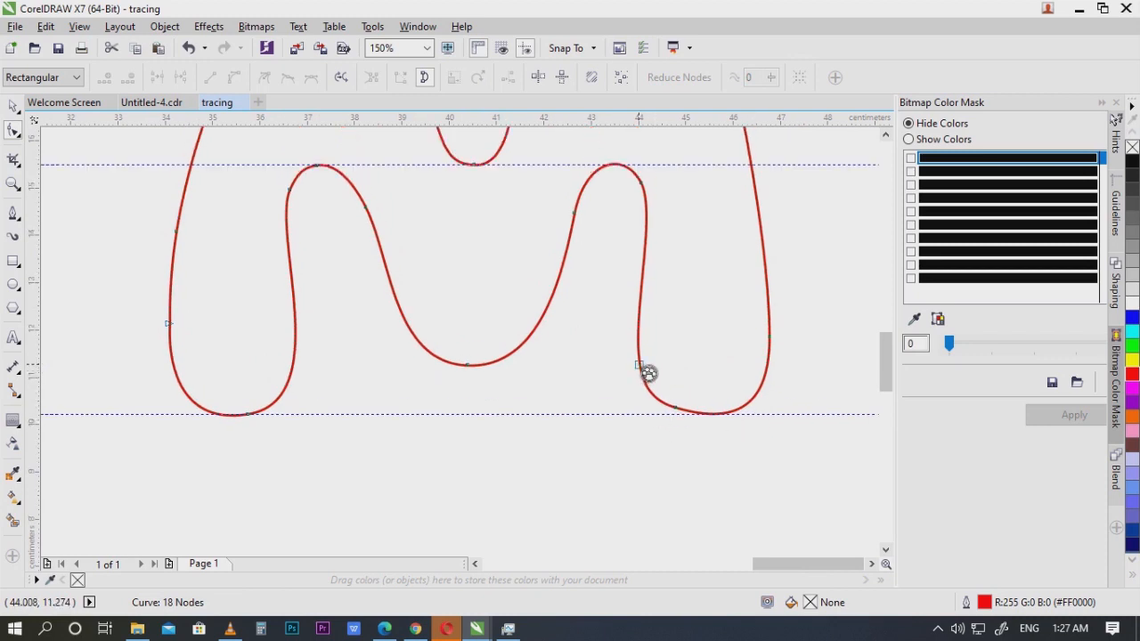
left_click(675, 407)
scroll(750, 425, "up", 1)
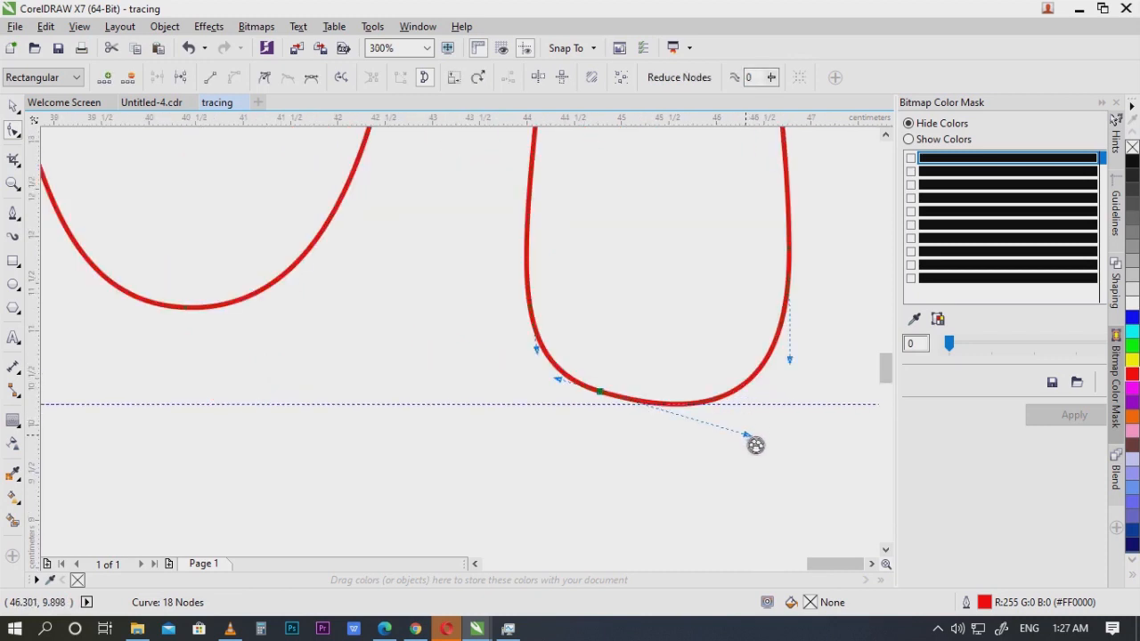
mouse_move(755, 445)
left_mouse_down()
mouse_move(755, 433)
mouse_move(771, 443)
left_mouse_up()
scroll(774, 445, "down", 1)
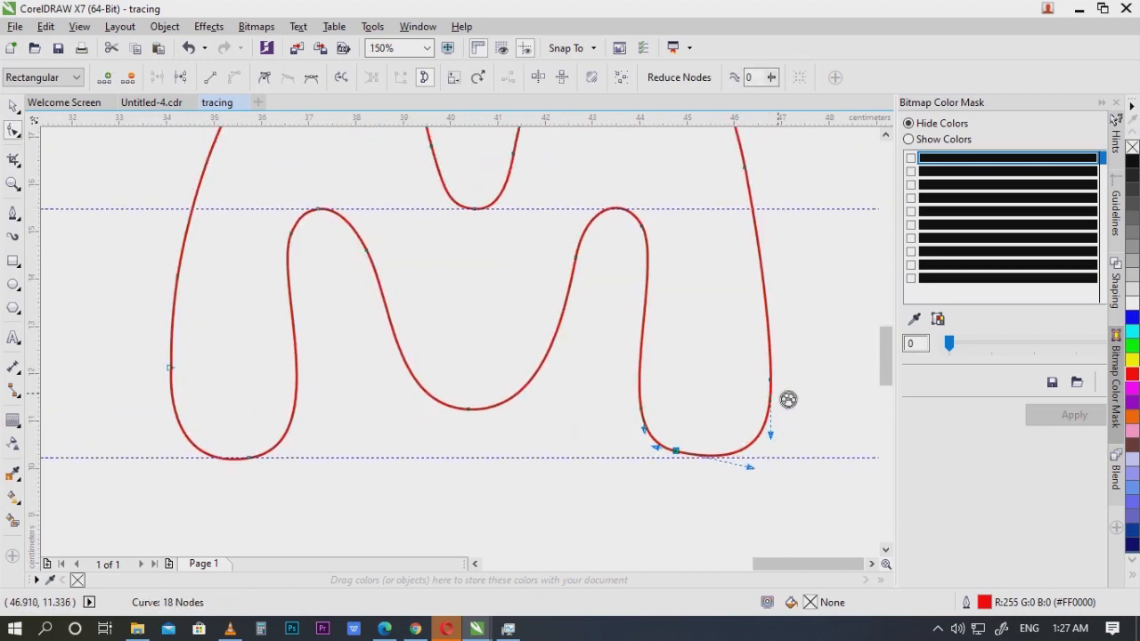
Step: Move the node on the right leg's upper outer side slightly outward
left_click_drag(788, 399, 787, 456)
scroll(786, 454, "down", 1)
scroll(775, 349, "up", 1)
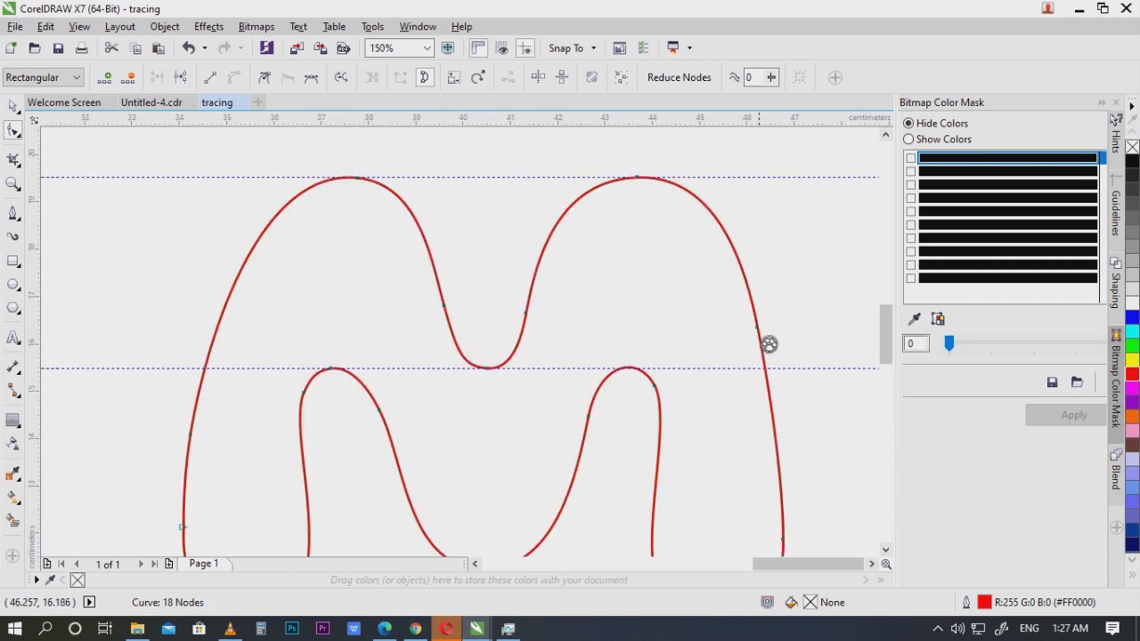
left_click_drag(759, 327, 768, 334)
scroll(772, 323, "down", 1)
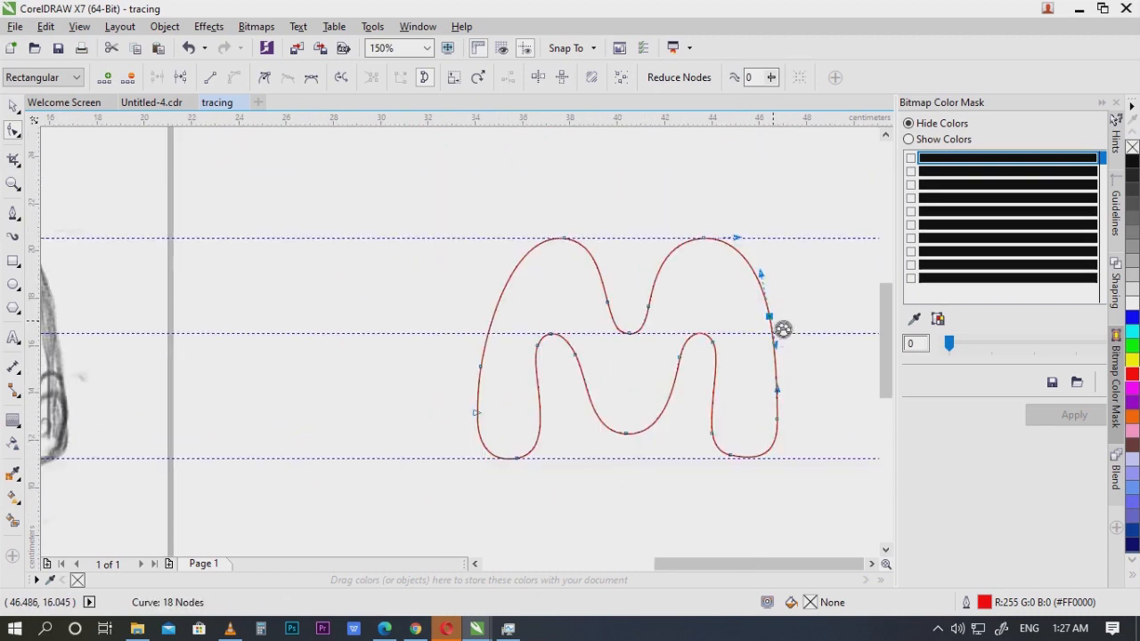
Step: Add a node on the right hump's outer shoulder and delete the node just below it on the leg's outer side
scroll(767, 292, "up", 1)
double_click(754, 285)
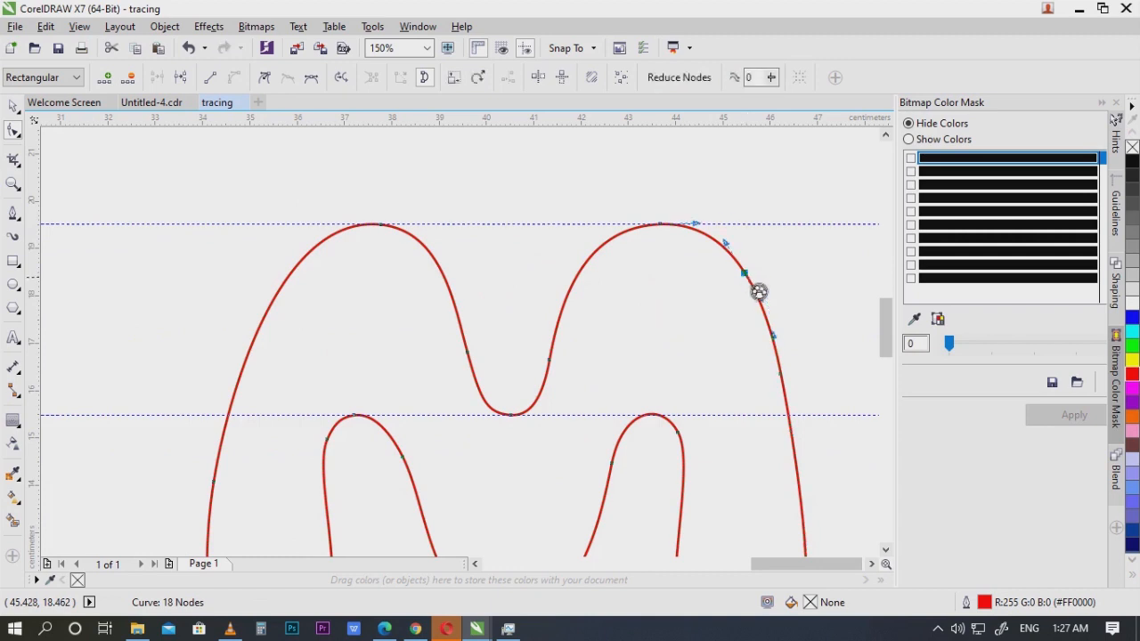
scroll(781, 315, "down", 3)
scroll(733, 382, "down", 1)
scroll(779, 394, "up", 1)
key("Delete")
scroll(780, 394, "down", 1)
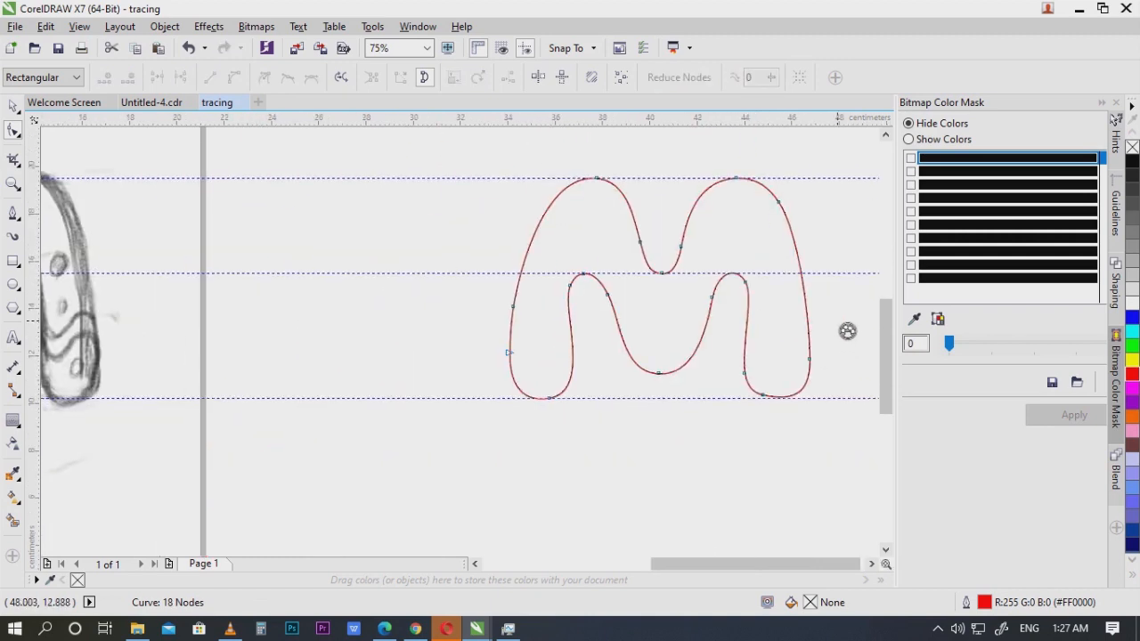
Step: Tilt the upper curve handle of the node on the right leg's lower outer side slightly outward
scroll(817, 319, "up", 1)
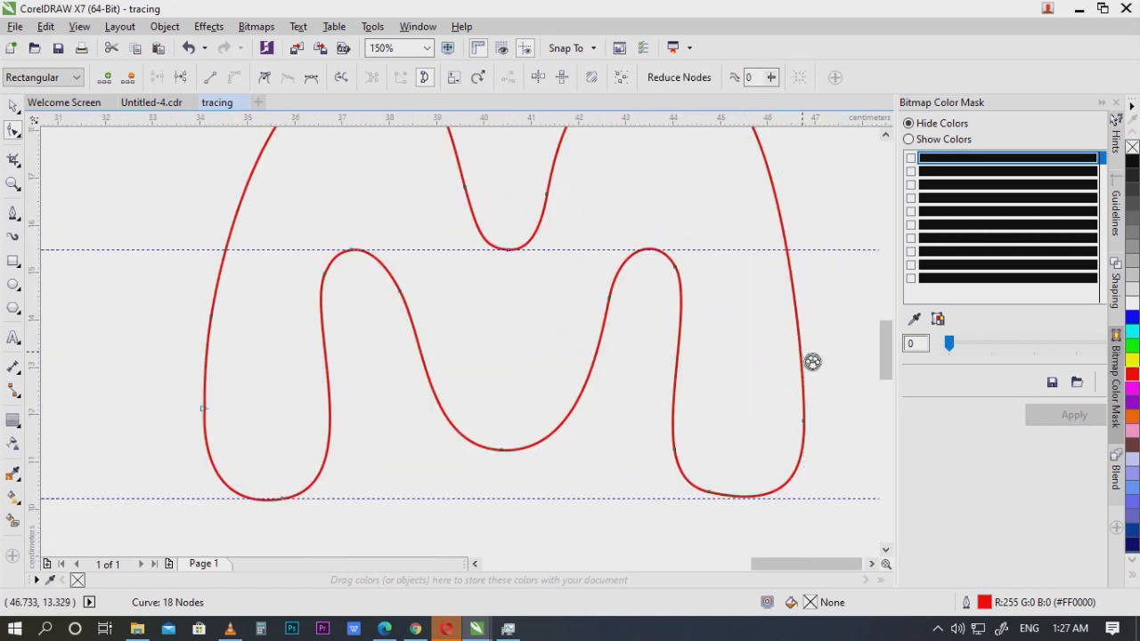
left_click(803, 420)
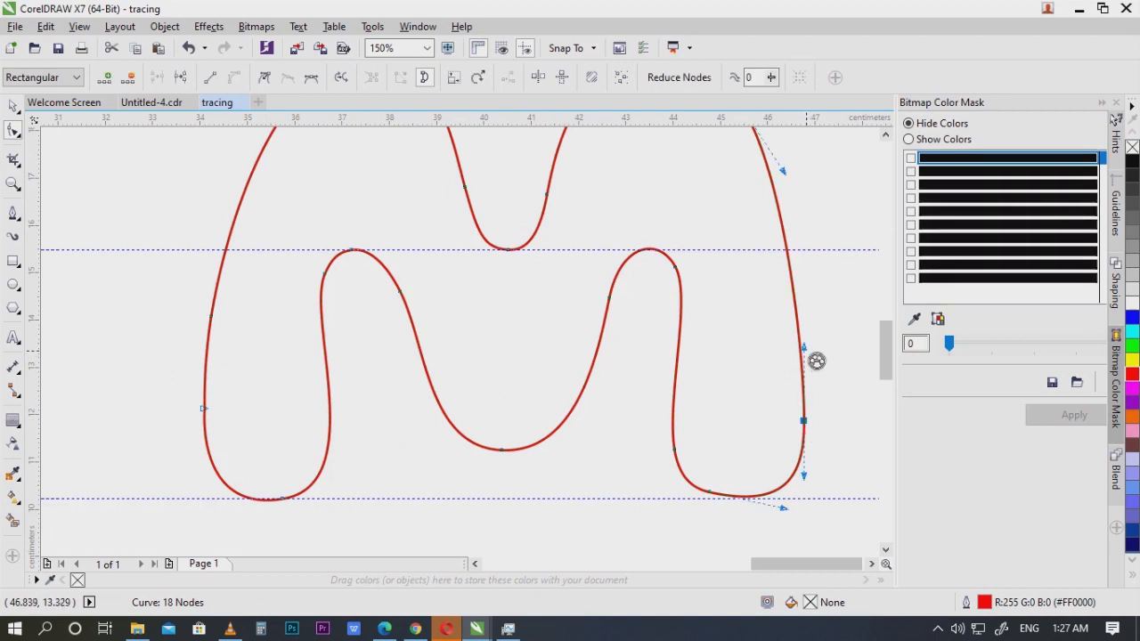
left_click_drag(805, 344, 819, 354)
scroll(819, 443, "down", 1)
scroll(812, 443, "up", 2)
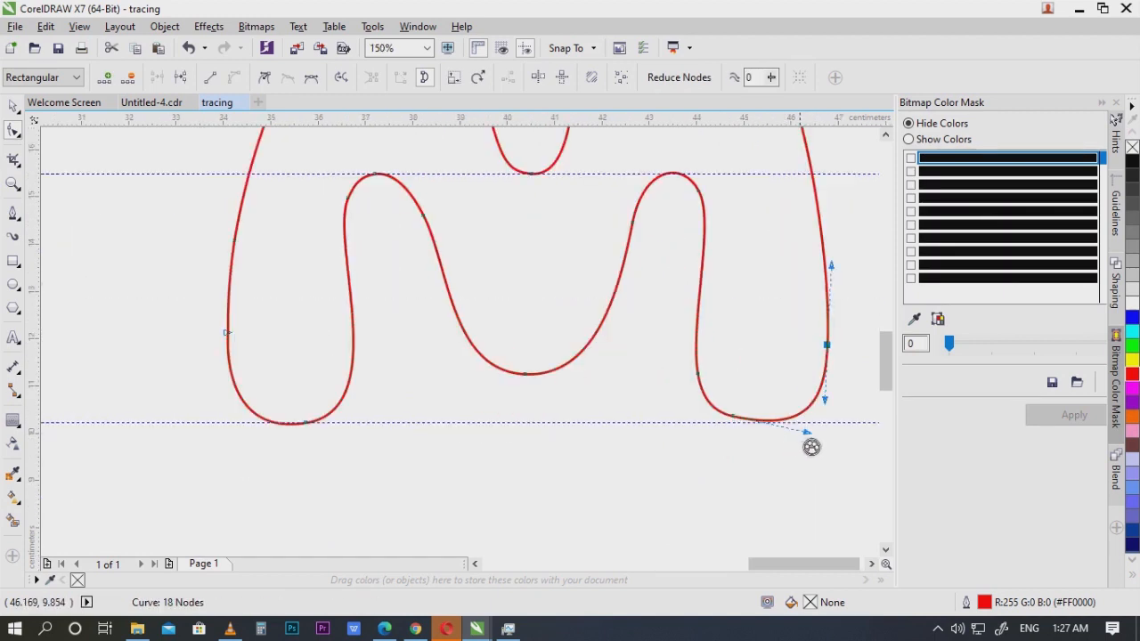
Step: Adjust the curve handle of the node under the right foot and lower the node so the foot rests on the bottom guideline
left_click_drag(819, 445, 814, 429)
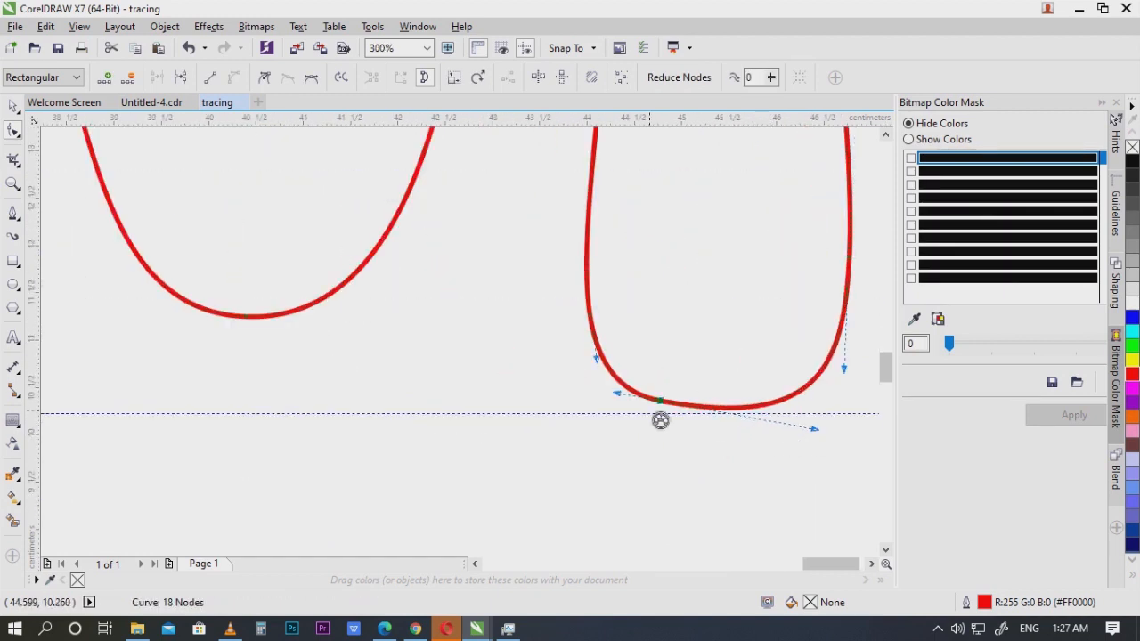
scroll(663, 414, "up", 1)
left_click_drag(669, 413, 678, 424)
scroll(725, 446, "down", 3)
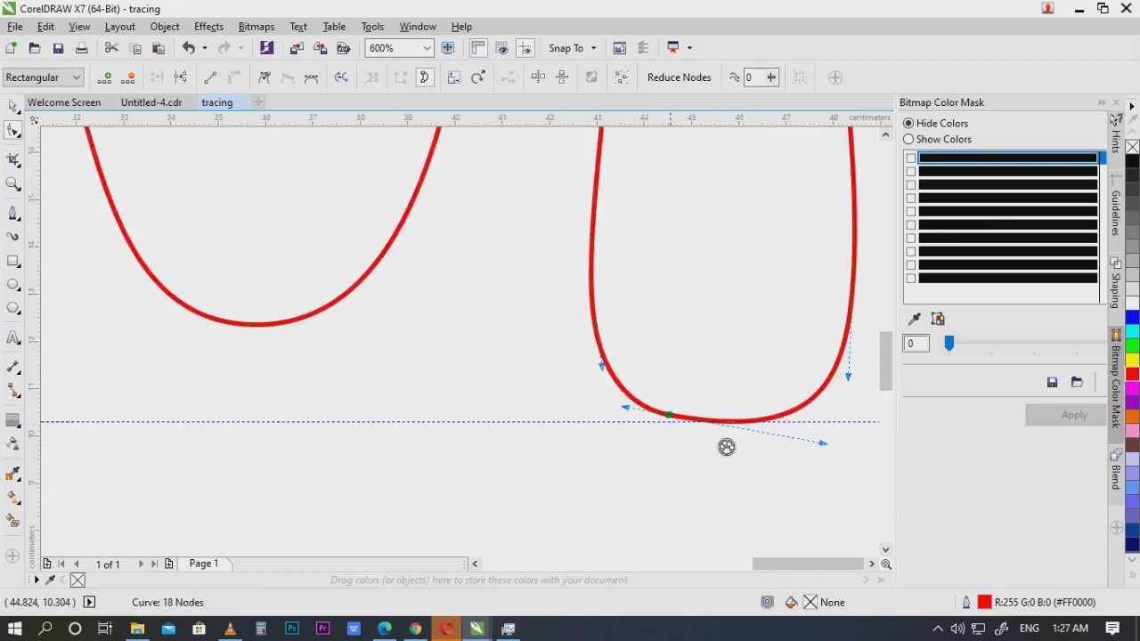
scroll(707, 445, "up", 1)
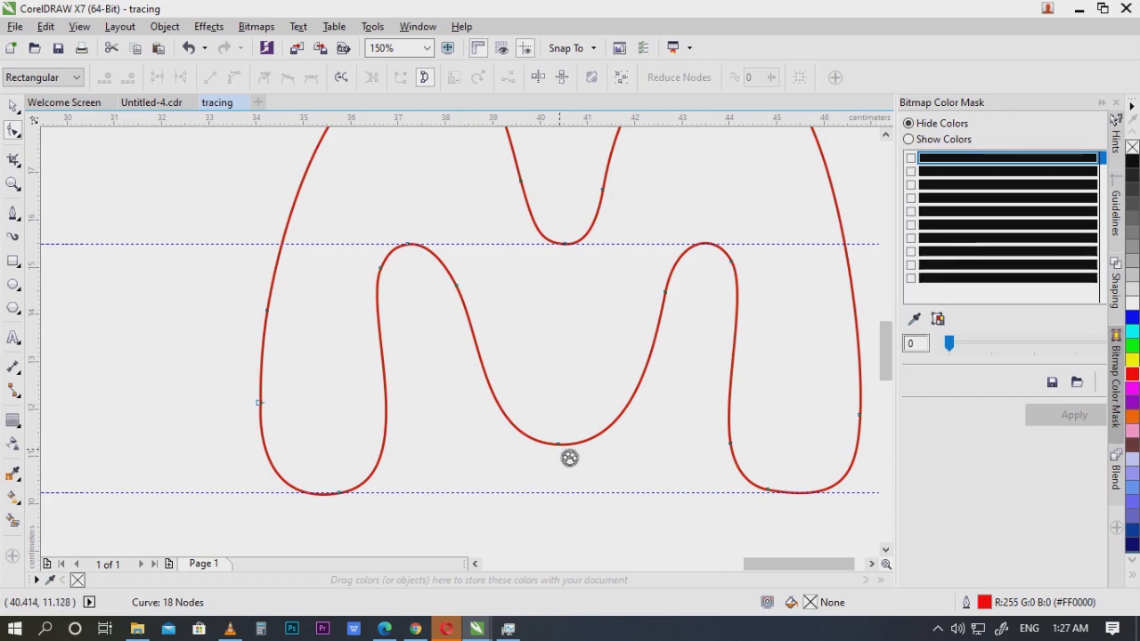
Step: Extend the right curve handle of the node at the bottom of the middle dip slightly to round the curve
left_click(569, 452)
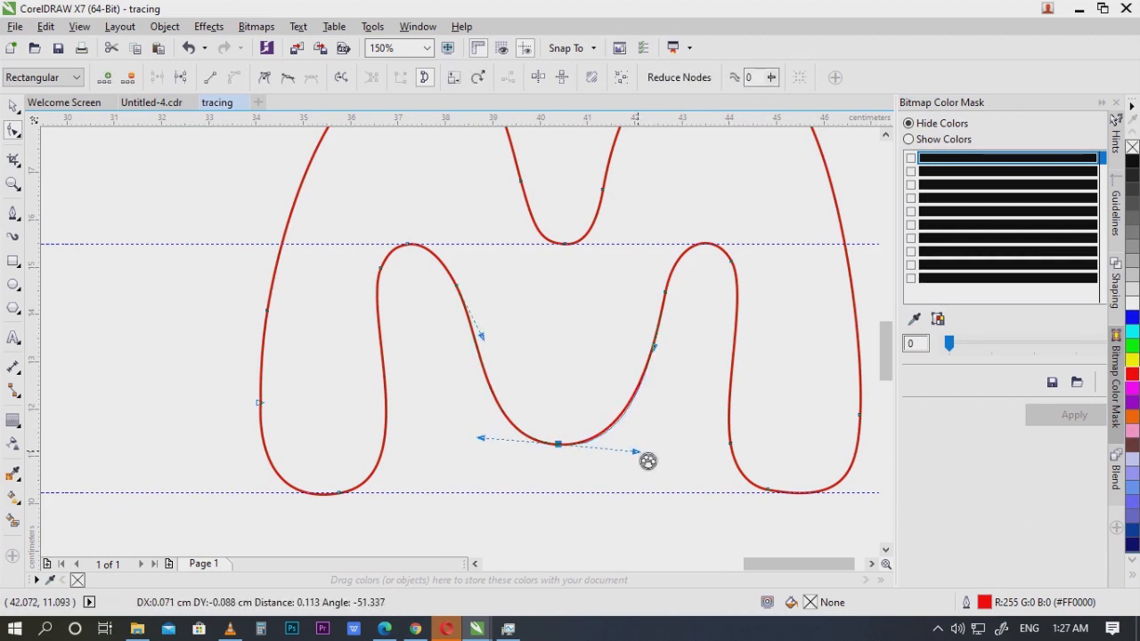
scroll(659, 403, "up", 1)
scroll(697, 402, "down", 1)
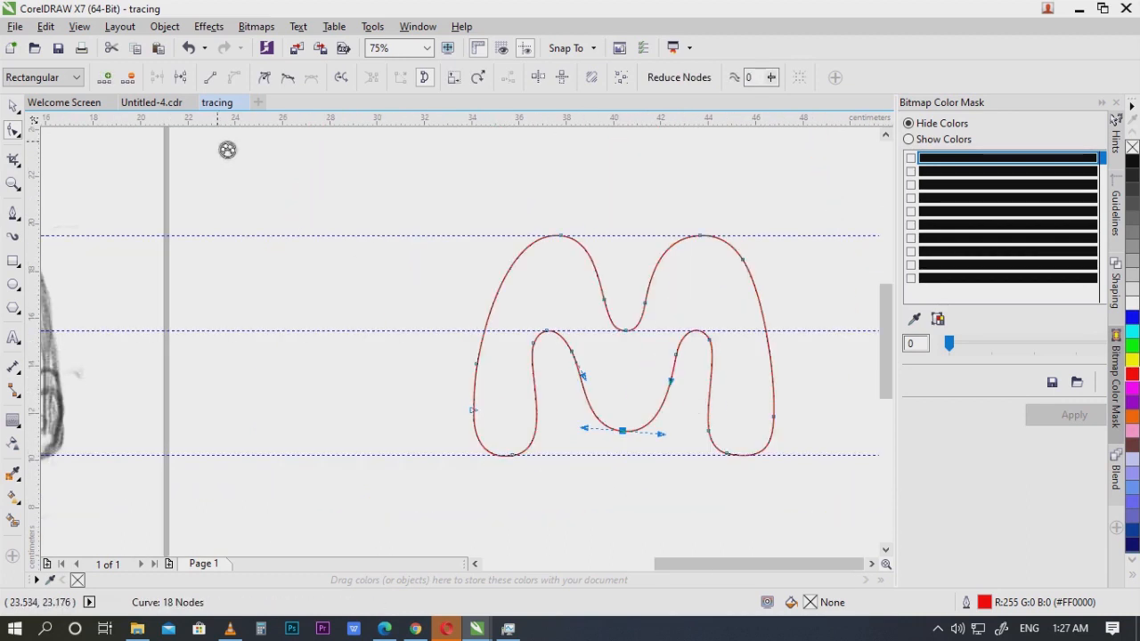
Step: Move the whole M outline back over the sketch on the page, to X 10.436 cm
left_click(13, 107)
scroll(533, 265, "down", 1)
left_click_drag(557, 283, 645, 285)
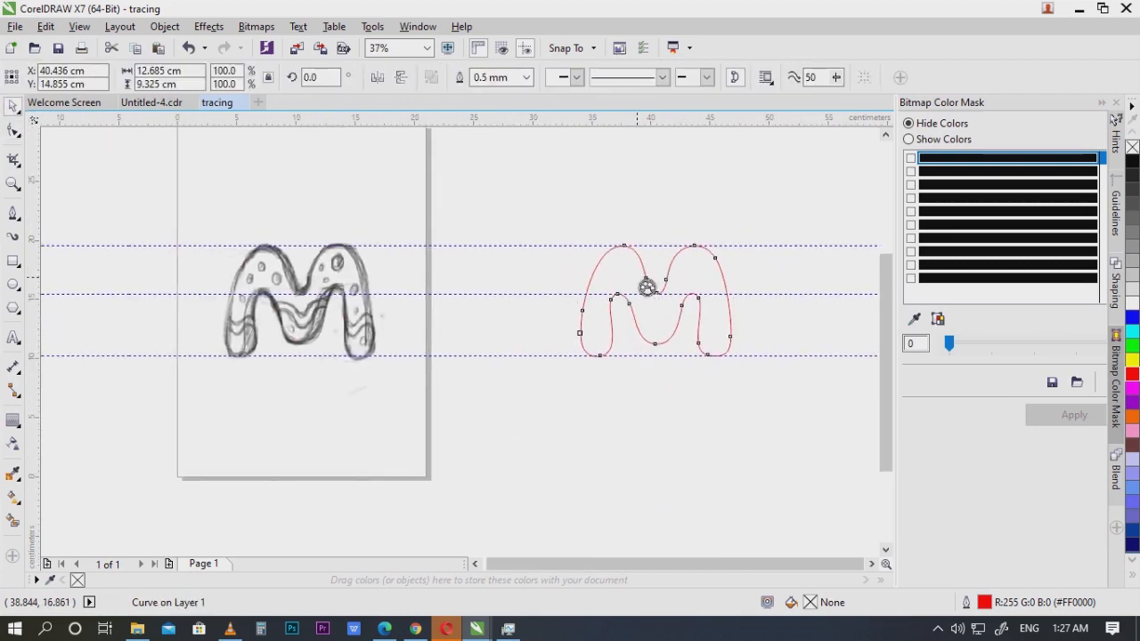
key("Left")
scroll(372, 285, "up", 2)
scroll(385, 330, "down", 1)
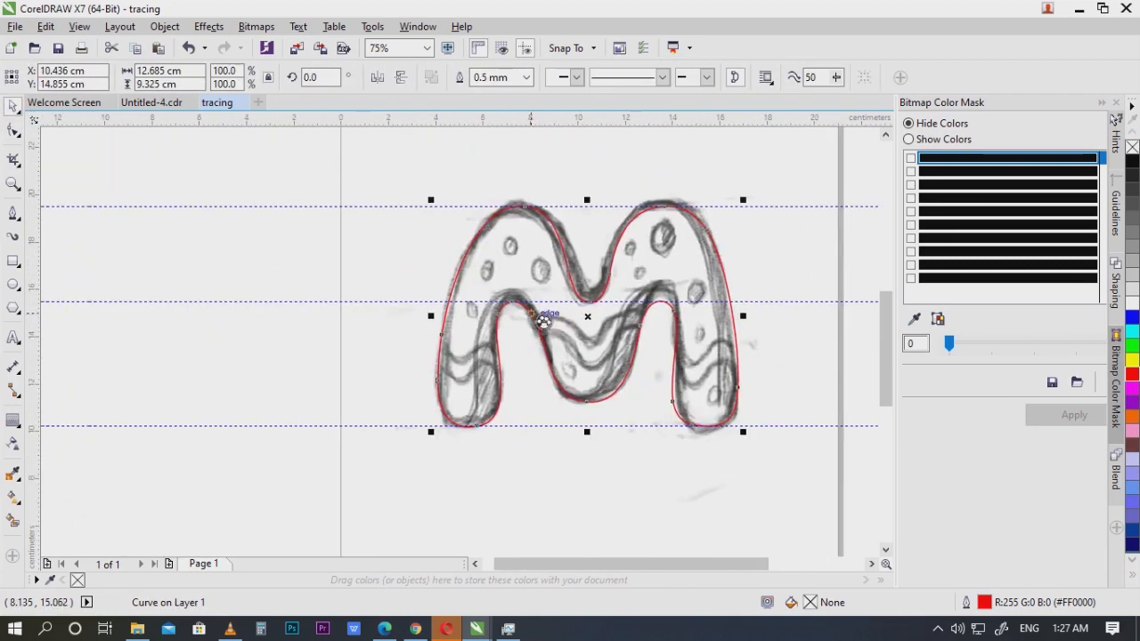
Step: Start a Pen path on the left foot's outer edge and curve it along the foot's bottom to the sketched inner line
scroll(519, 335, "up", 1)
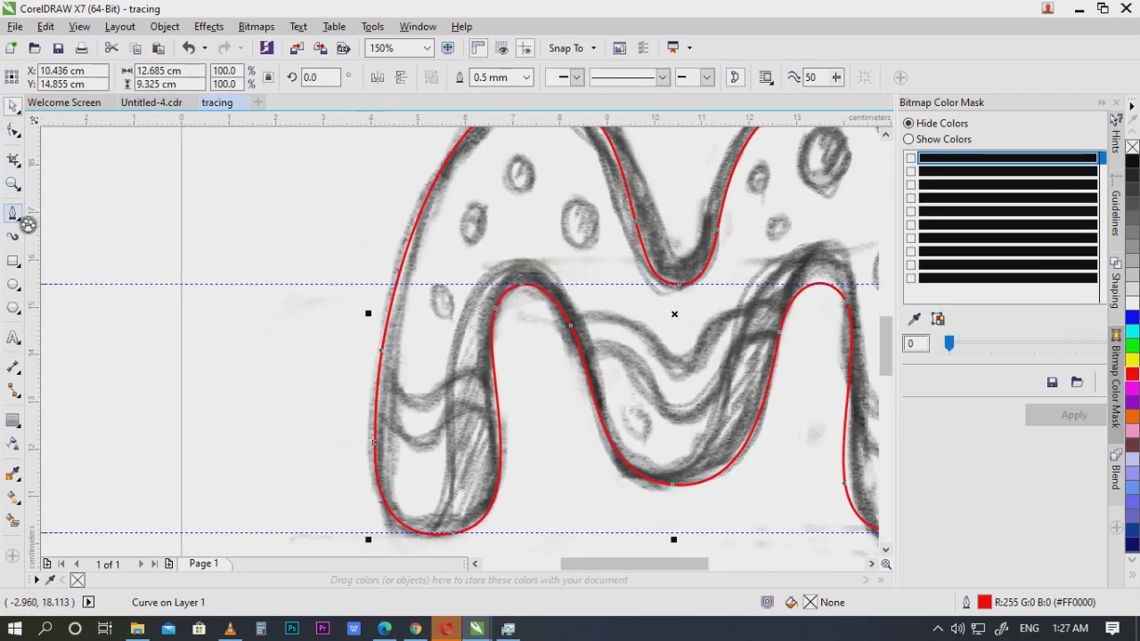
left_click(18, 214)
scroll(376, 537, "up", 1)
left_click_drag(376, 540, 308, 448)
left_click_drag(332, 411, 318, 471)
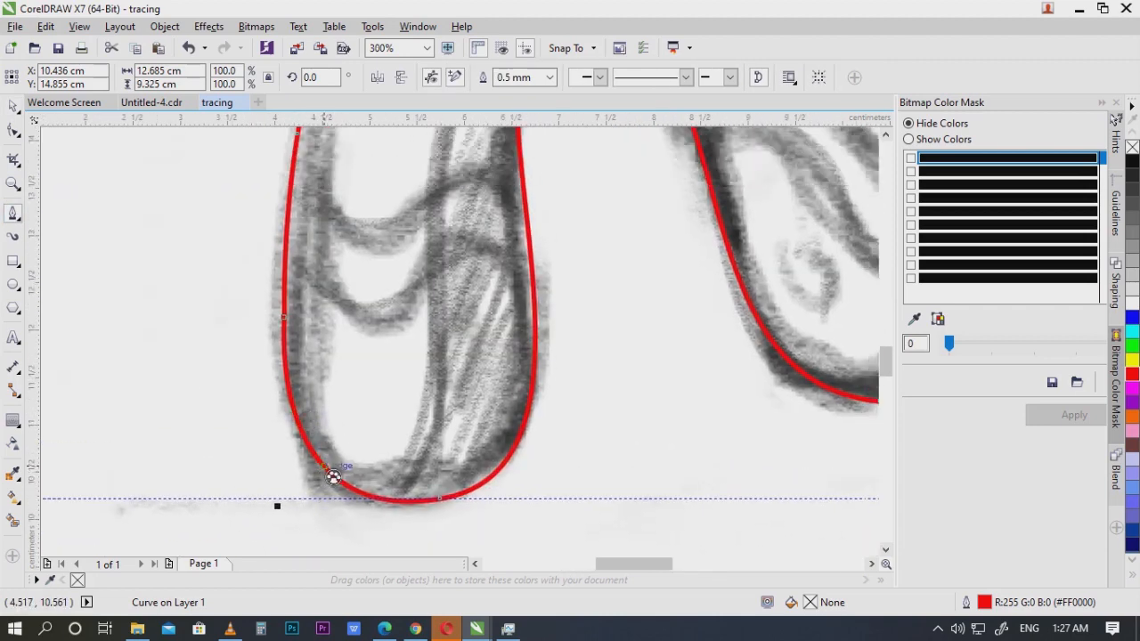
left_click(324, 466)
left_click_drag(412, 474, 473, 538)
left_click_drag(488, 481, 506, 392)
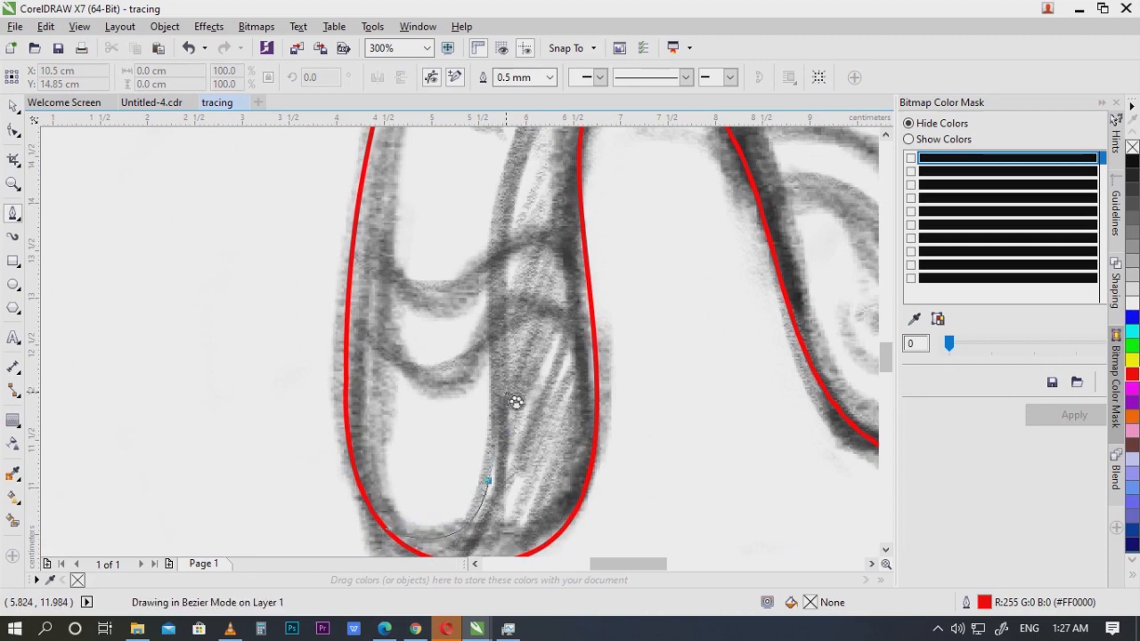
Step: Continue the Pen path up the left leg's inner line and over the left arch, ending it on the outline at the arch's right shoulder
scroll(499, 398, "down", 1)
left_click_drag(508, 265, 632, 235)
scroll(504, 341, "up", 1)
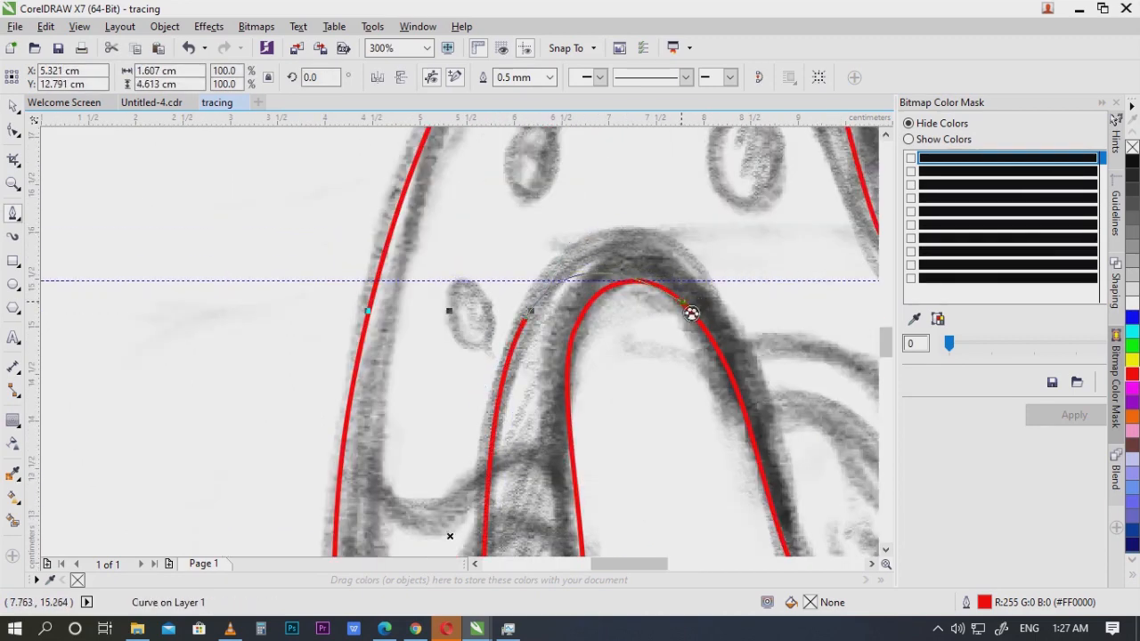
left_click_drag(691, 314, 712, 344)
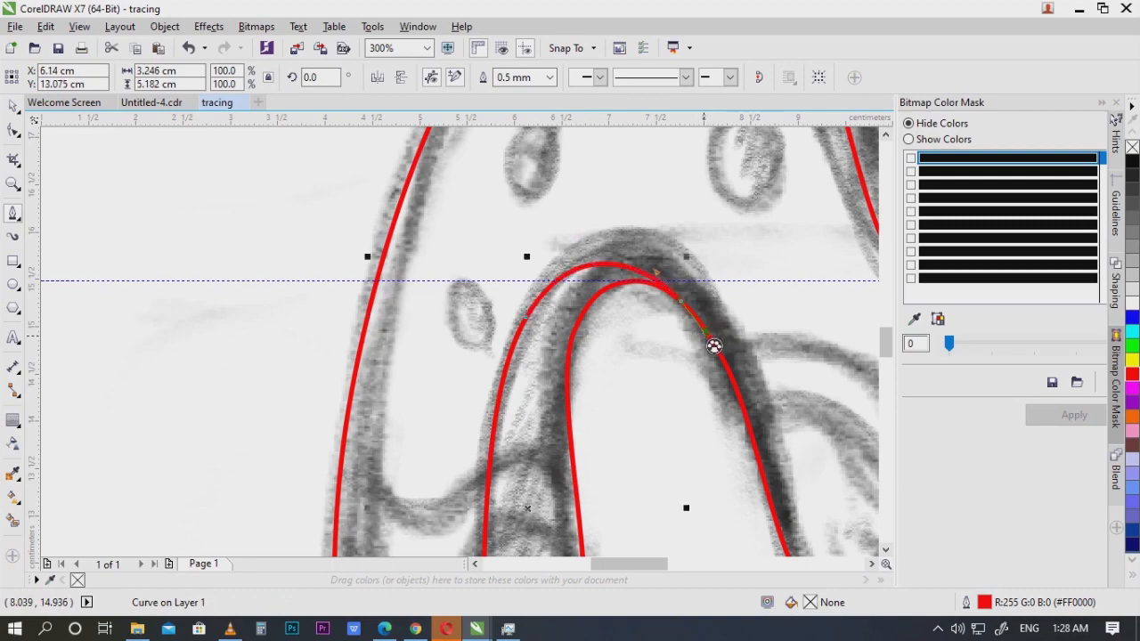
scroll(705, 419, "down", 2)
key("Escape")
scroll(730, 374, "down", 1)
scroll(680, 346, "up", 2)
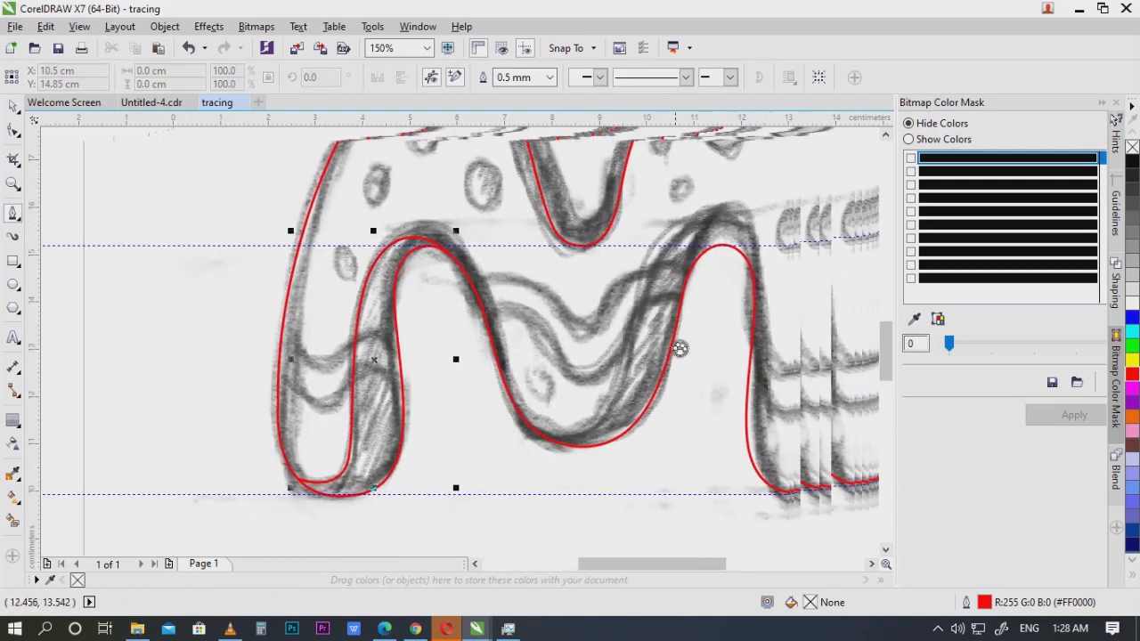
Step: Trace the middle section's inner depth line with the Pen tool, from the bottom of the middle dip up to the right inner arch
scroll(651, 341, "up", 1)
scroll(474, 499, "down", 1)
scroll(475, 500, "up", 1)
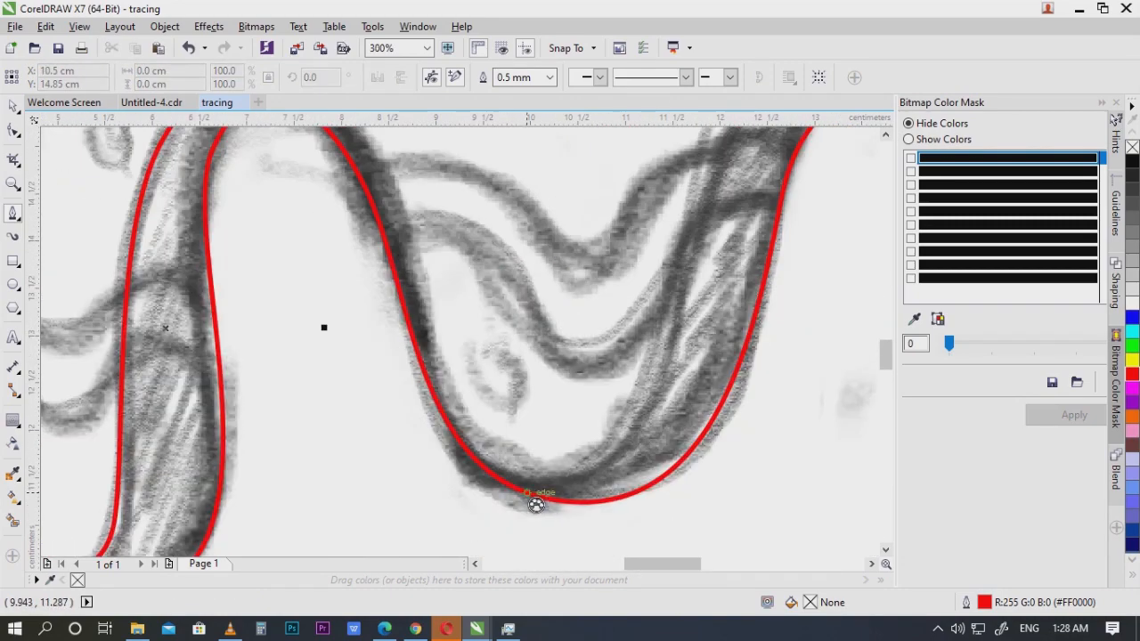
left_click(527, 493)
scroll(613, 476, "down", 1)
left_click_drag(623, 448, 638, 360)
left_click_drag(638, 359, 752, 440)
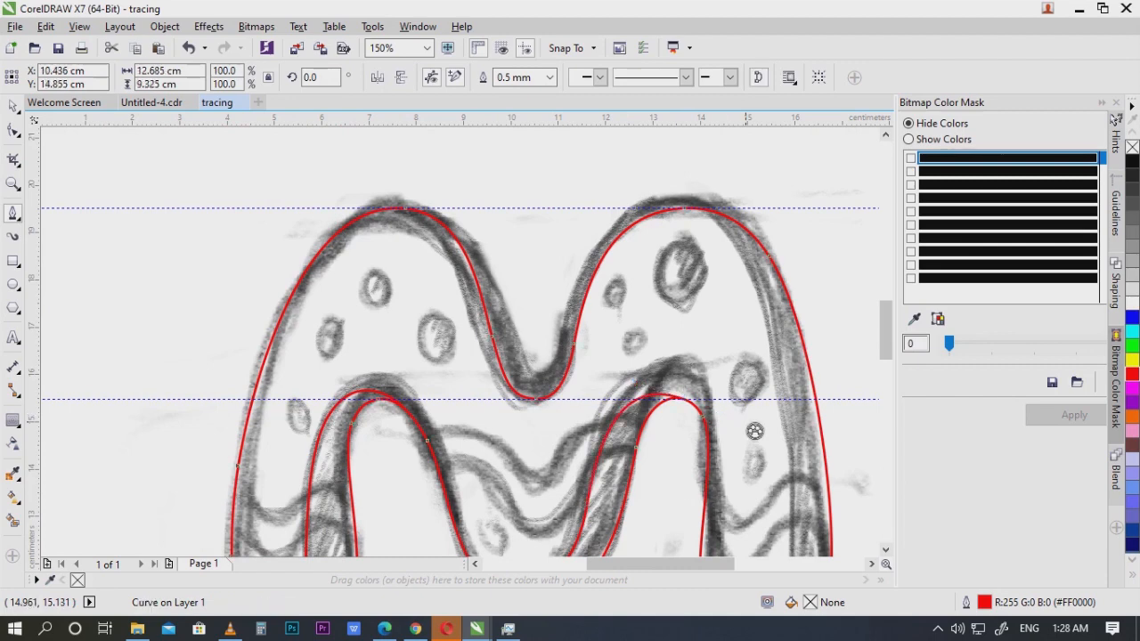
Step: Try to trace the right leg's inner depth line with the Pen tool, starting on the outline at the right hump's shoulder
scroll(752, 446, "down", 1)
scroll(653, 374, "up", 1)
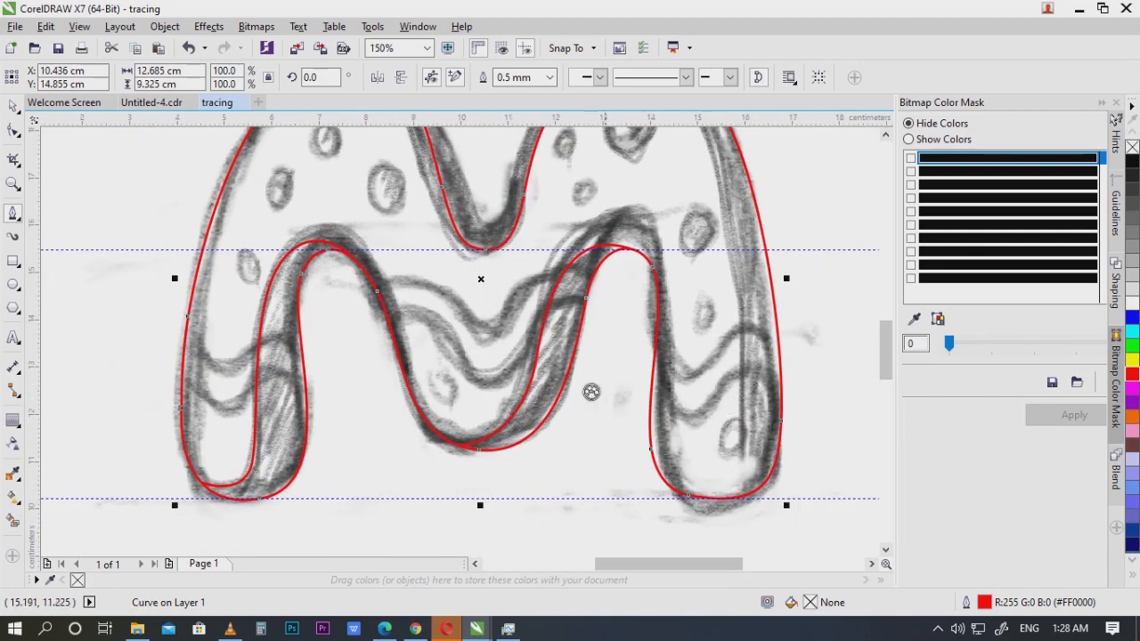
left_click_drag(592, 389, 617, 390)
left_click_drag(796, 371, 710, 402)
left_click_drag(663, 165, 684, 283)
scroll(637, 234, "up", 1)
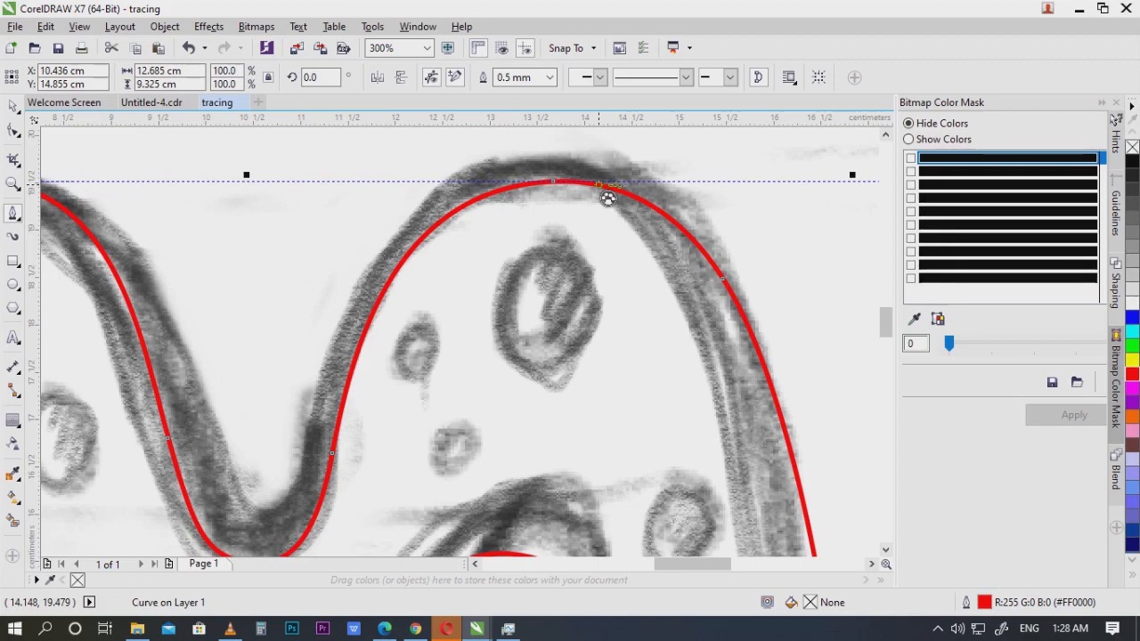
scroll(638, 229, "down", 3)
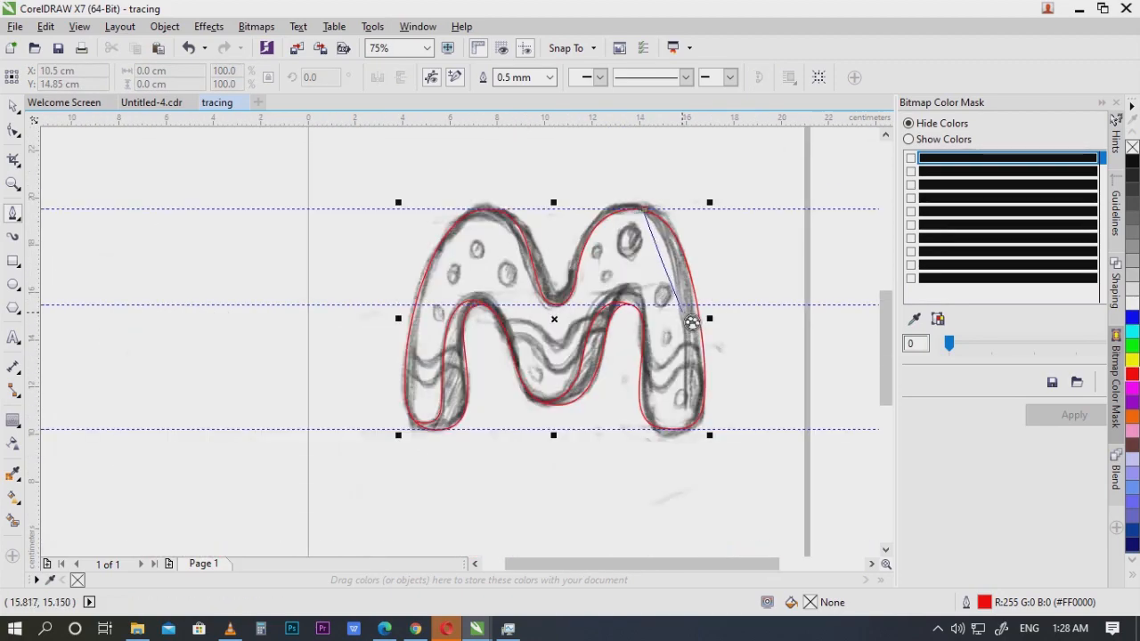
scroll(692, 323, "up", 1)
left_click_drag(684, 322, 703, 466)
key("ctrl+z")
scroll(636, 223, "down", 1)
scroll(632, 165, "up", 1)
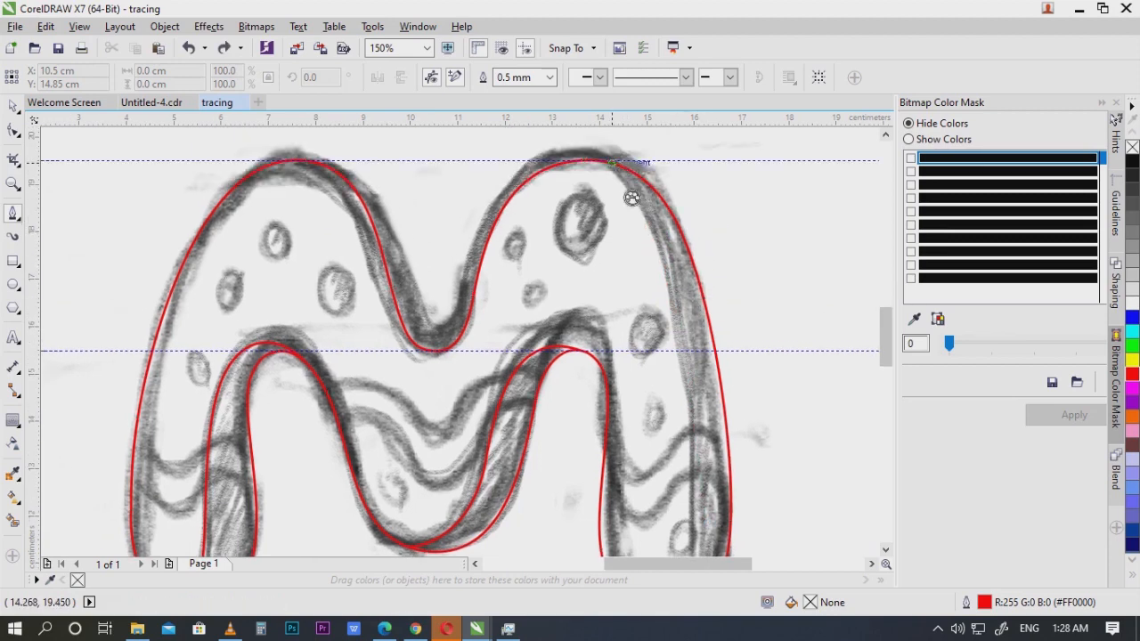
Step: Try again to curve the right leg's inner line toward the foot, and undo the whole path
scroll(631, 198, "down", 2)
left_click(674, 280)
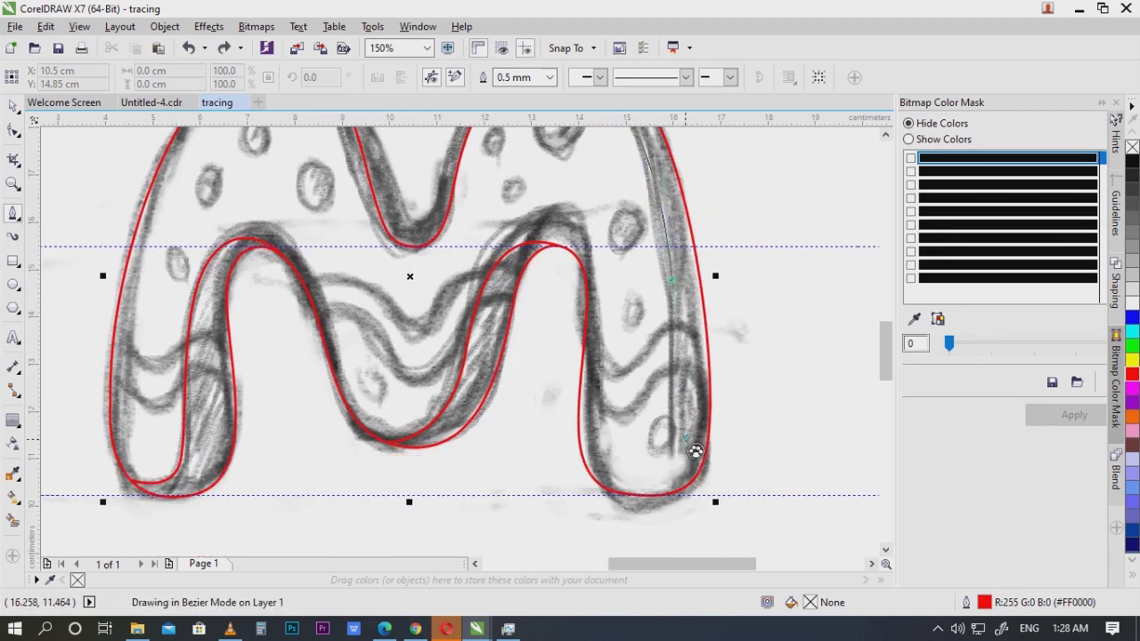
scroll(690, 463, "down", 1)
left_click_drag(685, 439, 668, 469)
scroll(655, 465, "down", 1)
scroll(684, 437, "up", 1)
key("ctrl+z")
key("ctrl+z")
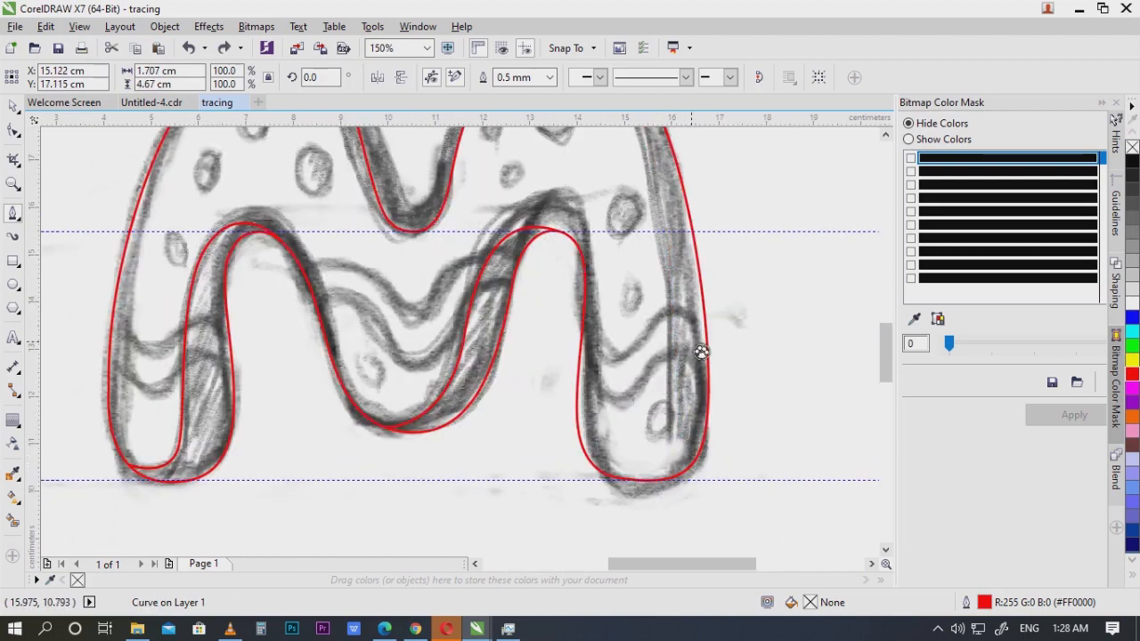
scroll(635, 235, "up", 1)
scroll(623, 230, "down", 1)
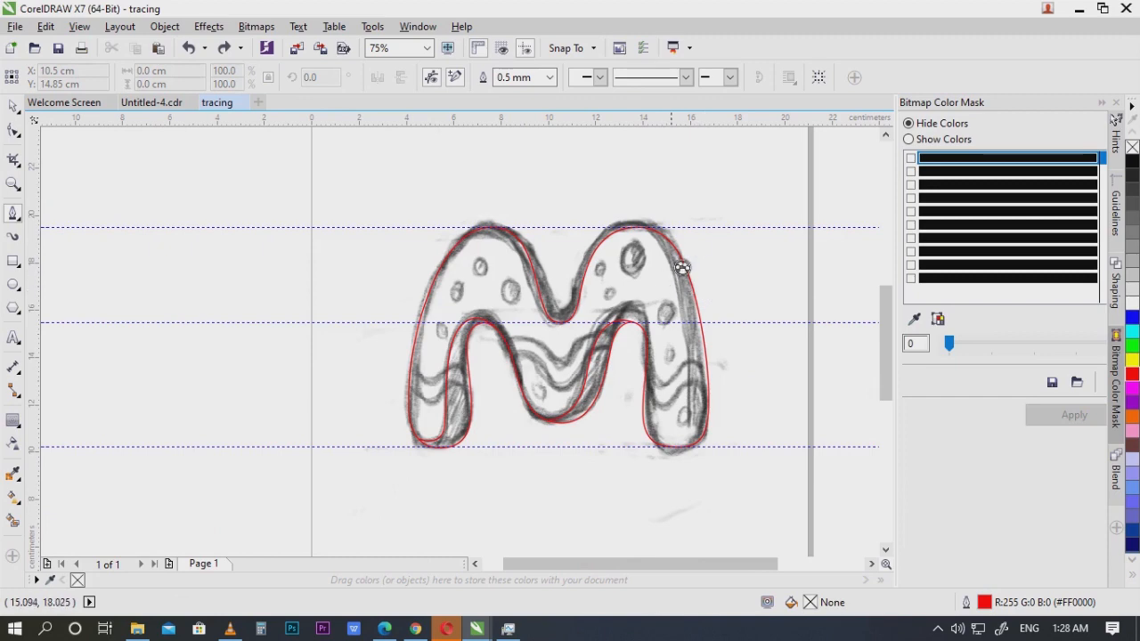
Step: Trace the right leg's inner depth line from the right hump's outer shoulder down to the outline at the foot's bottom
scroll(673, 246, "up", 2)
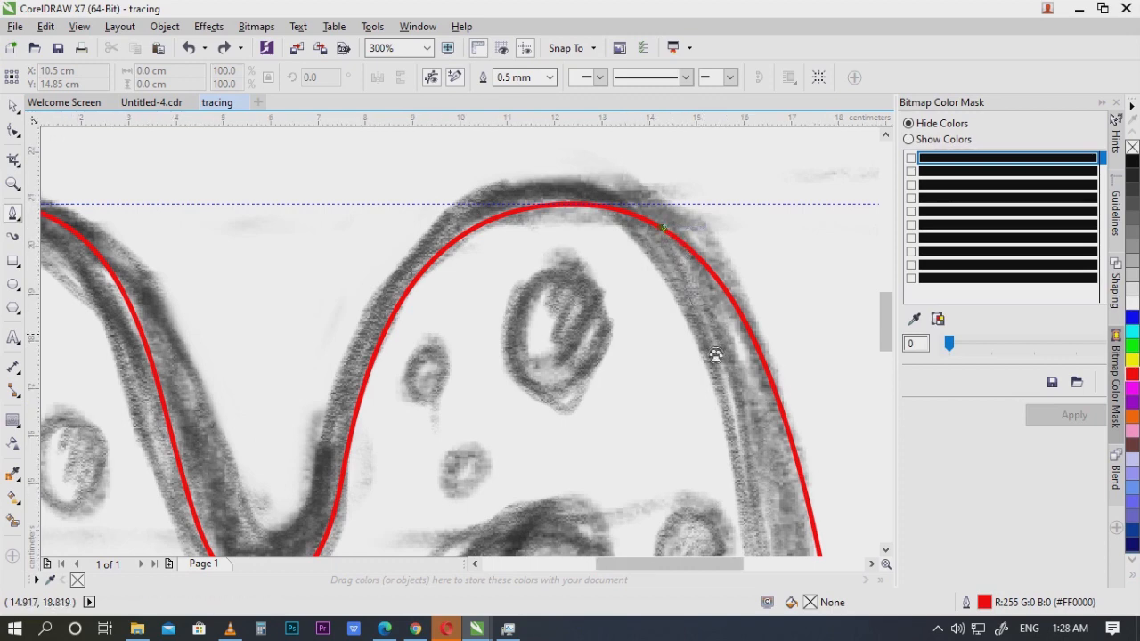
scroll(715, 353, "down", 2)
scroll(722, 330, "up", 1)
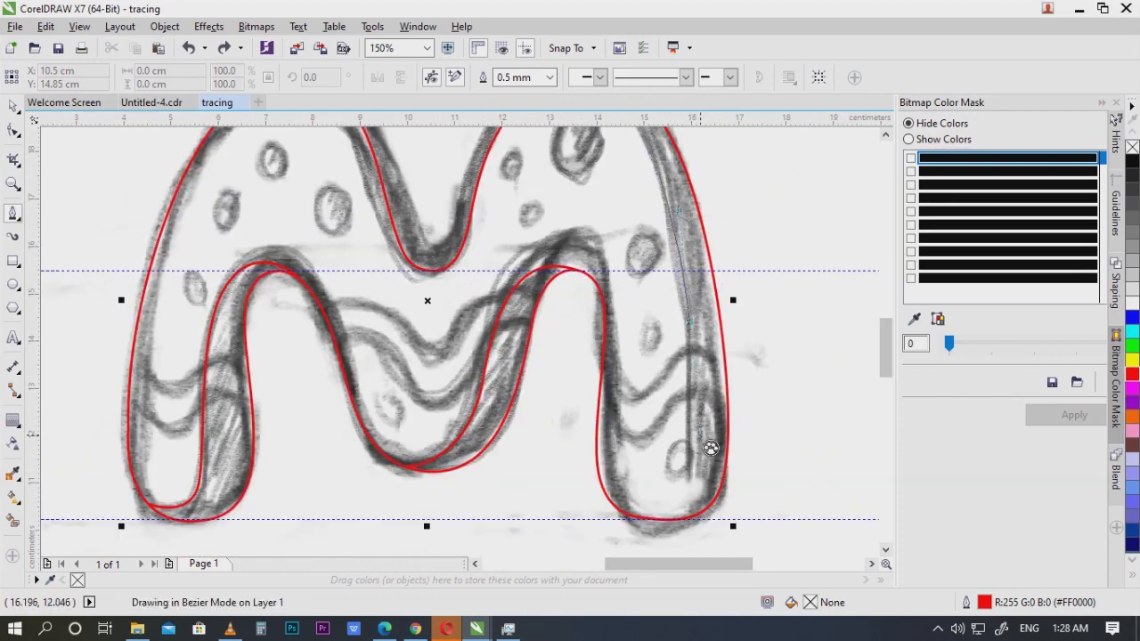
left_click(702, 518)
scroll(704, 521, "down", 2)
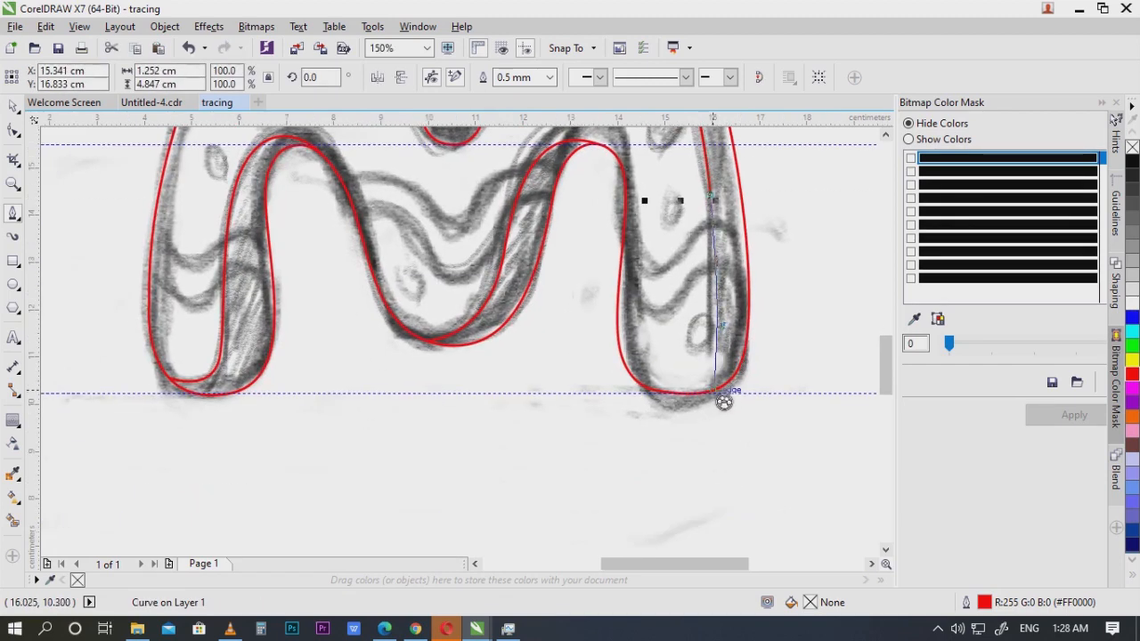
left_click(723, 401)
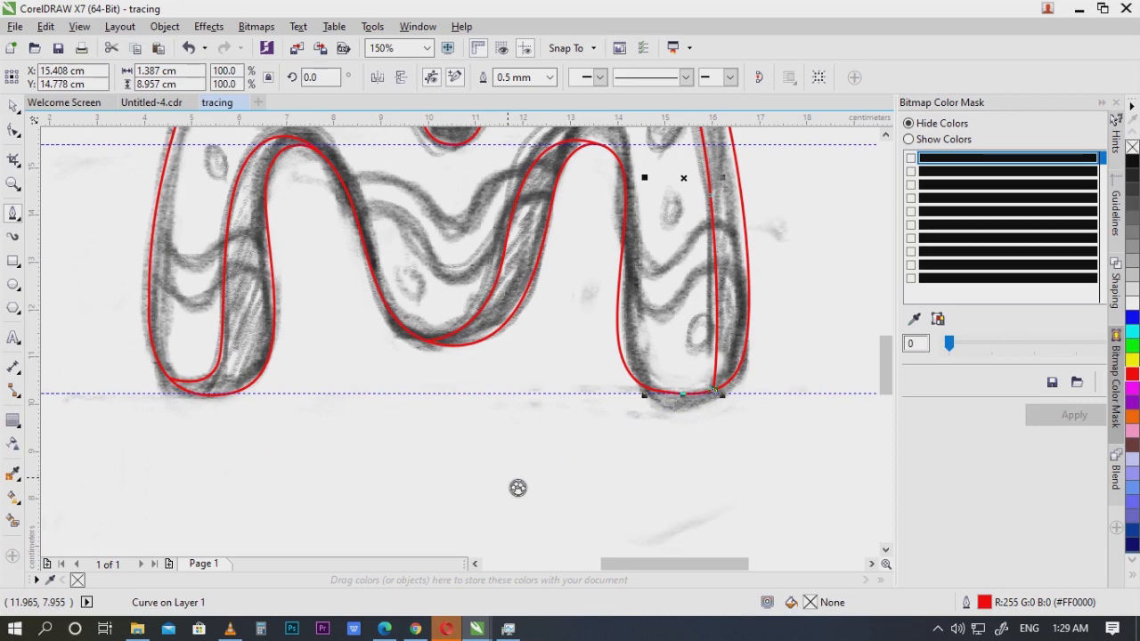
key("Escape")
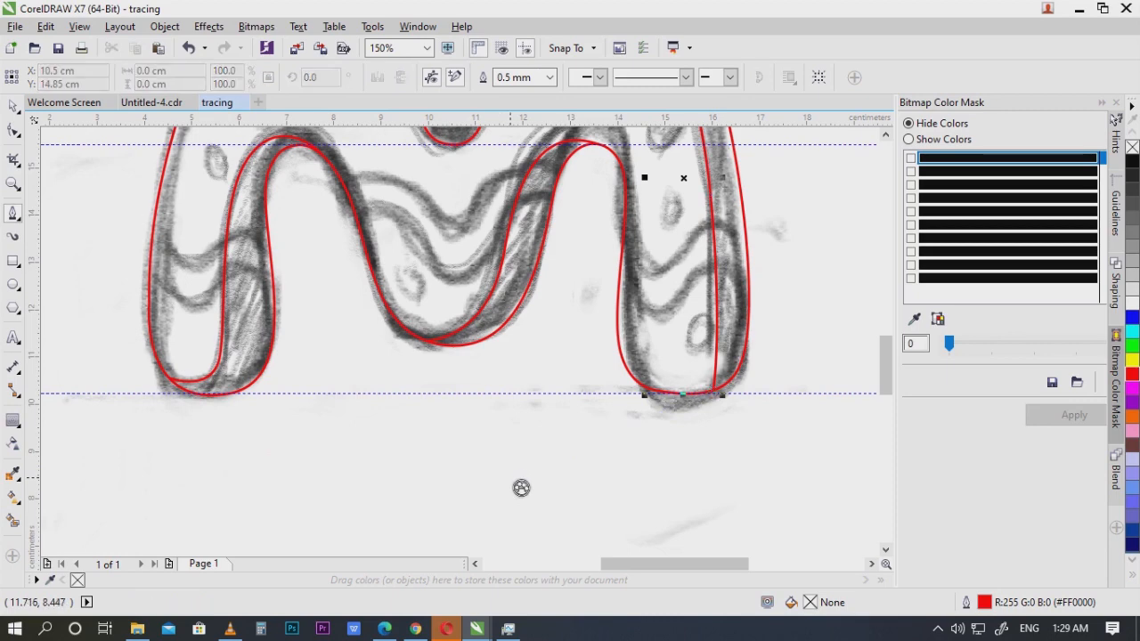
Step: Trace the upper wavy line across the left leg, from its outer edge to its inner depth line
scroll(802, 292, "down", 2)
scroll(583, 257, "up", 2)
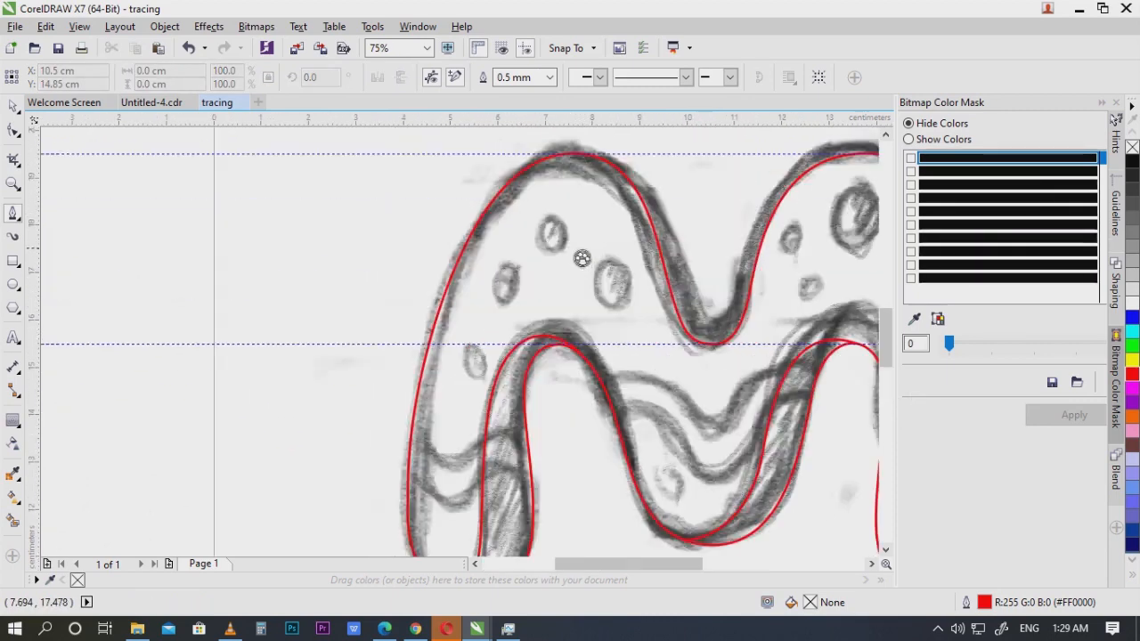
scroll(497, 329, "down", 1)
scroll(313, 336, "up", 2)
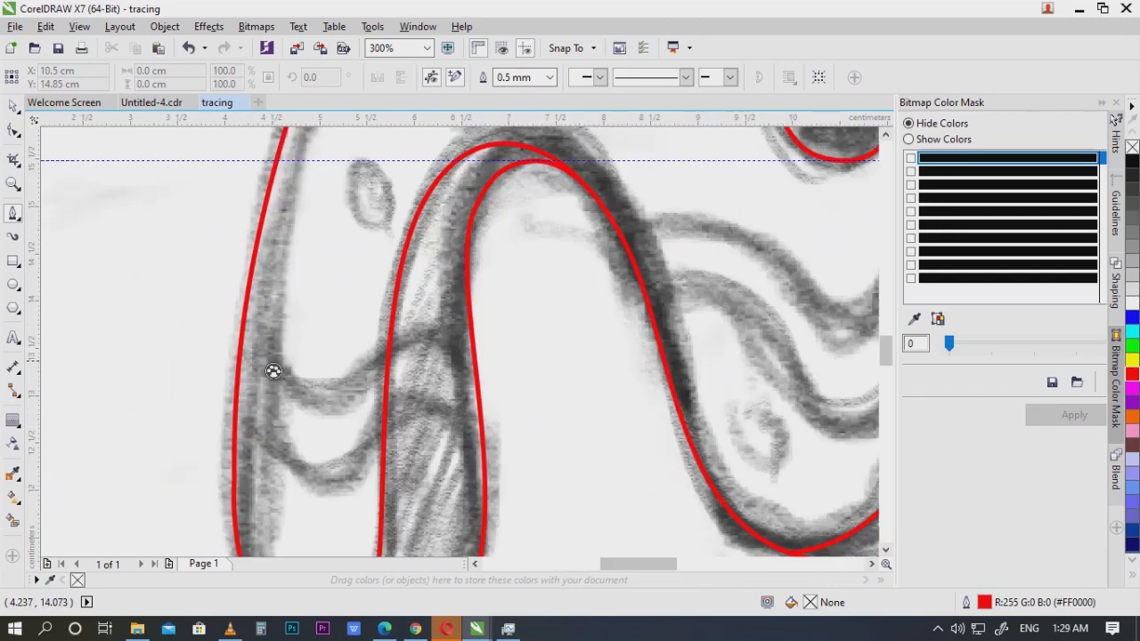
scroll(273, 365, "down", 1)
scroll(274, 342, "up", 1)
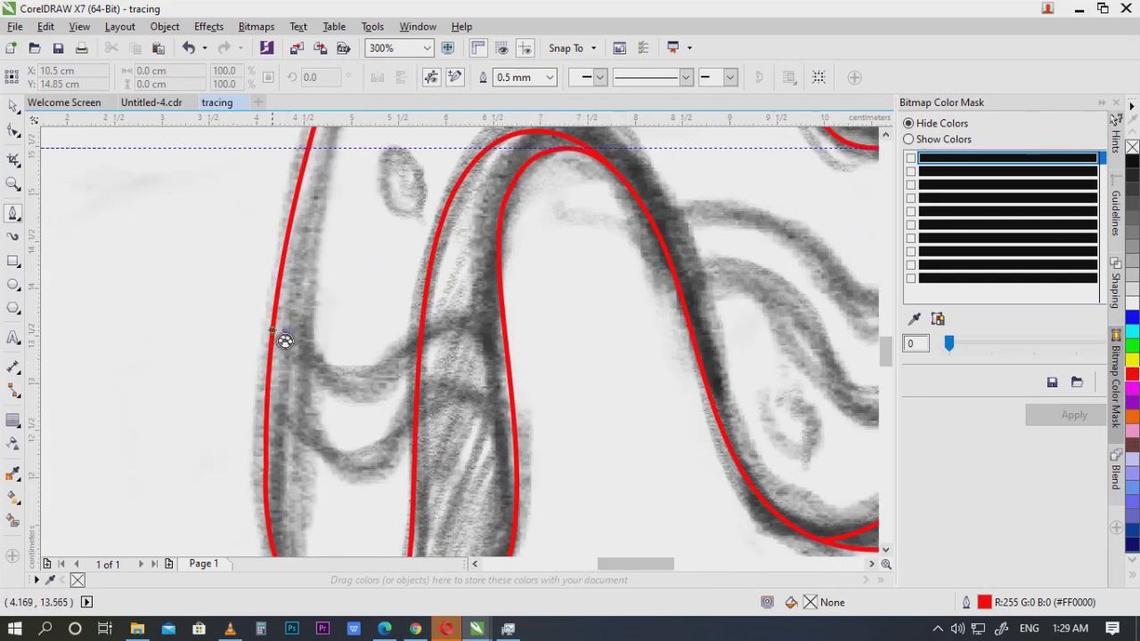
left_click(272, 333)
left_click_drag(356, 389, 409, 370)
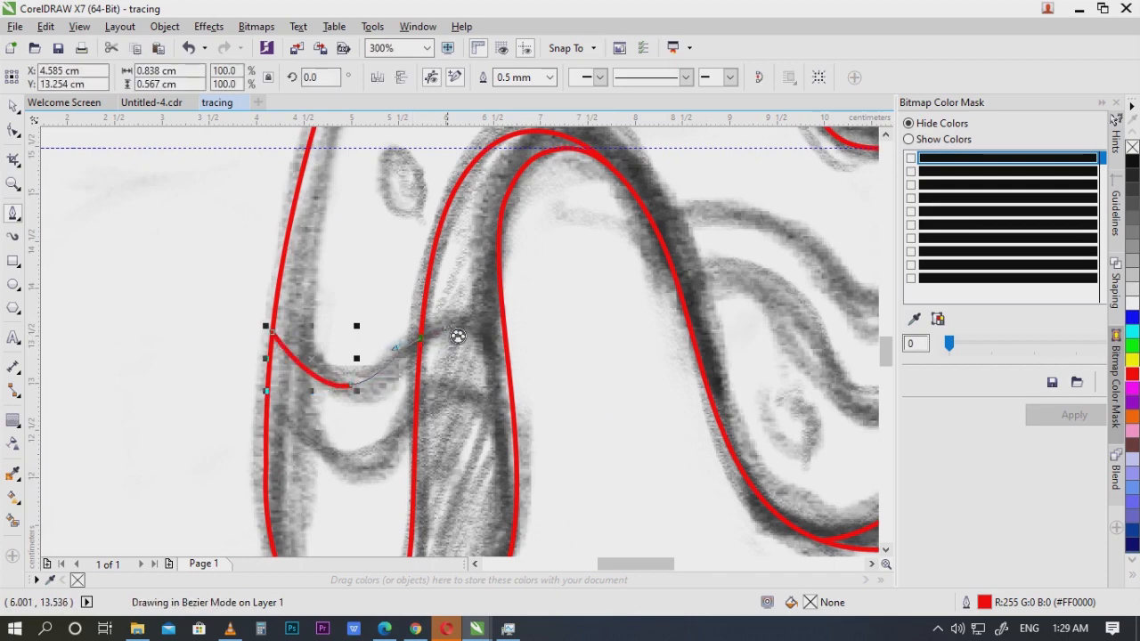
left_click_drag(454, 338, 453, 337)
scroll(357, 394, "down", 1)
scroll(289, 449, "up", 1)
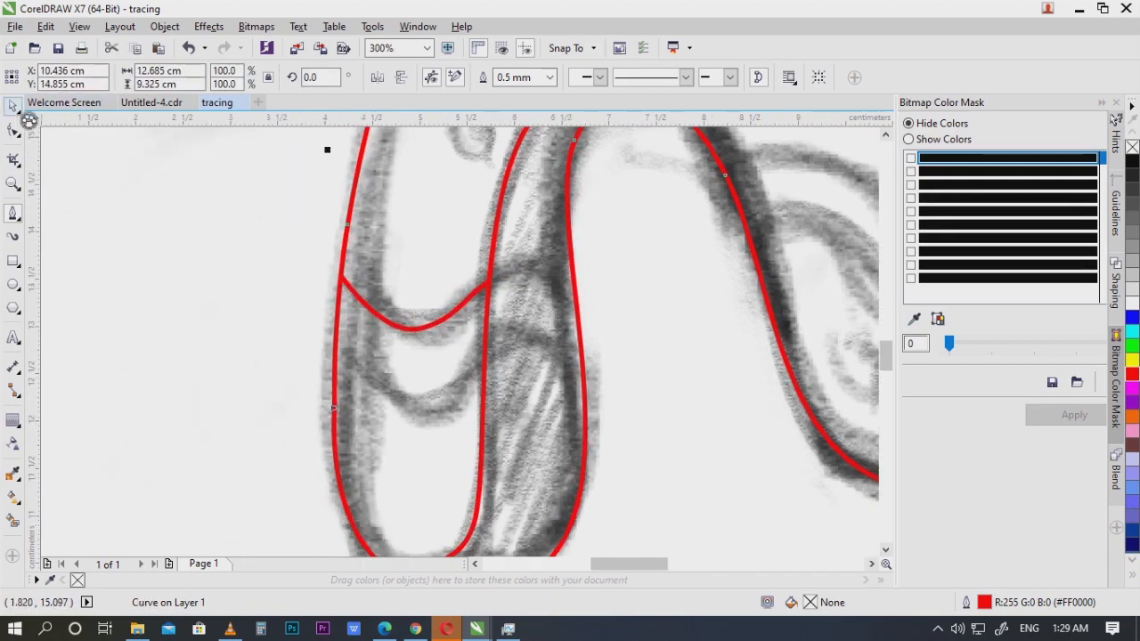
Step: Trace the lower wavy line across the left leg with the Pen tool, from its outer edge to its inner depth line
left_click(17, 109)
left_click(12, 212)
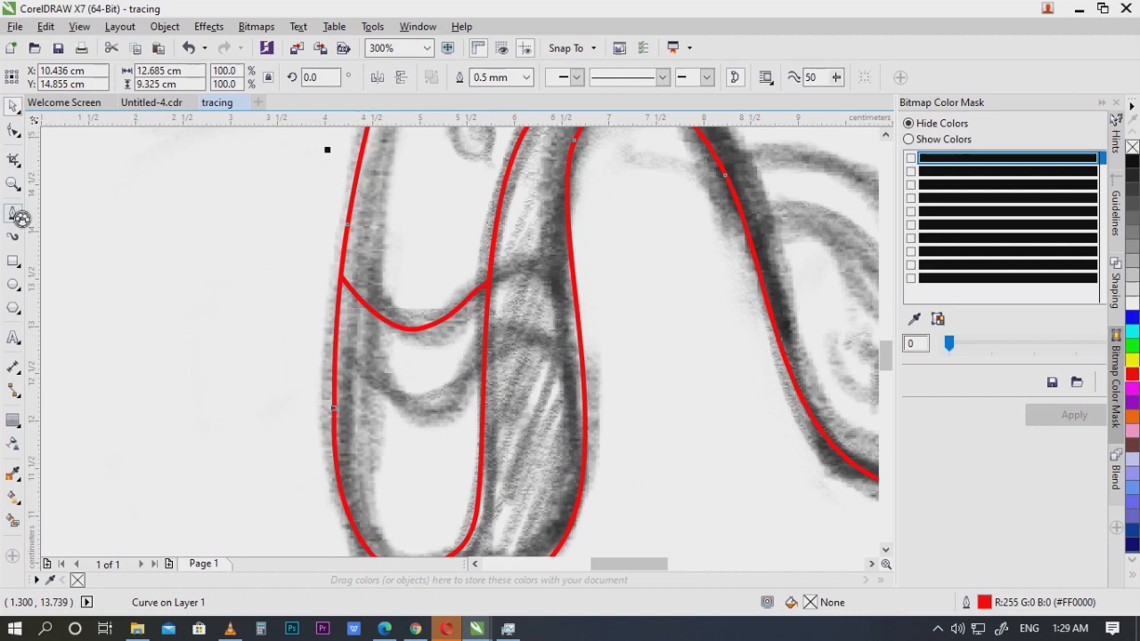
left_click(334, 359)
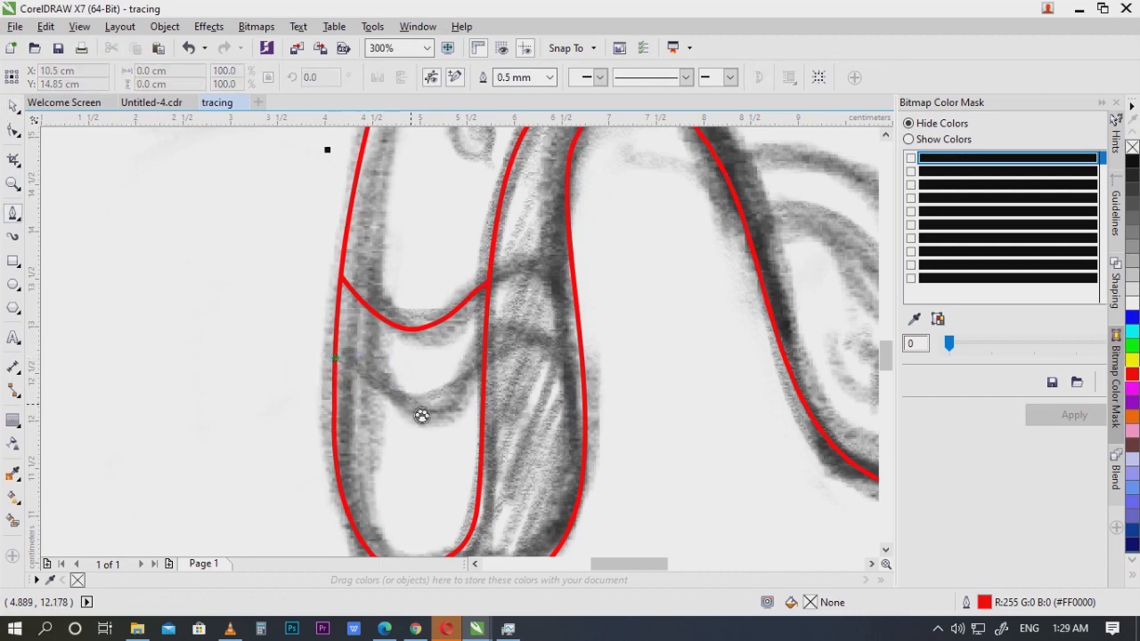
left_click_drag(415, 407, 457, 405)
left_click_drag(483, 361, 511, 351)
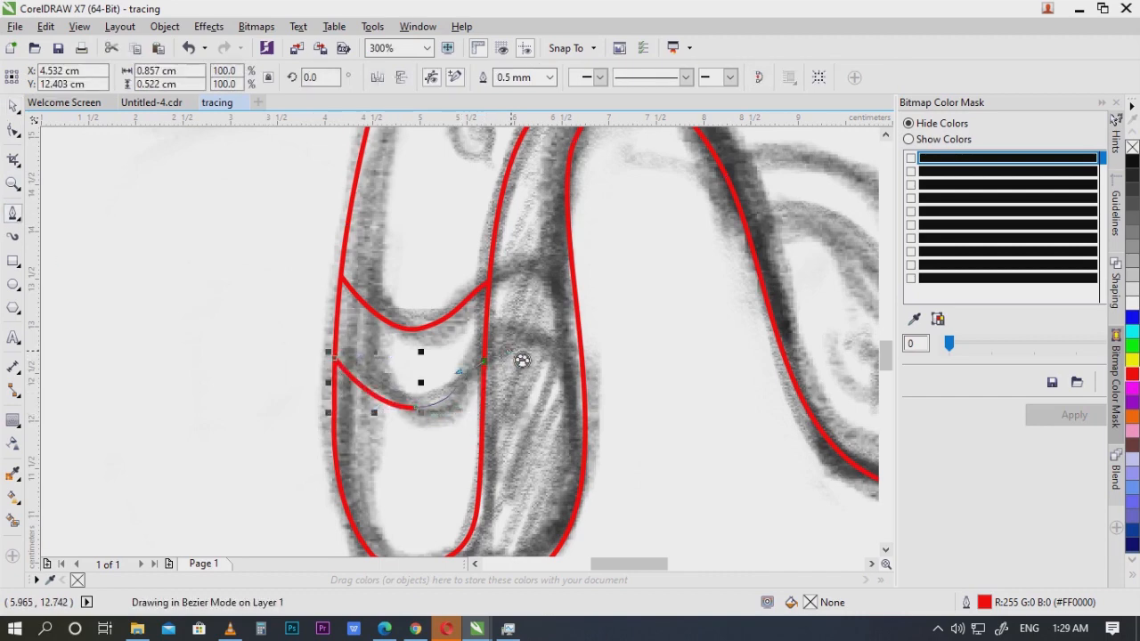
Step: Trace the lower wavy line across the middle dip, from the left arch's outline to the middle inner depth line
scroll(643, 411, "down", 1)
left_click_drag(642, 411, 501, 366)
left_click_drag(612, 346, 529, 401)
scroll(465, 369, "up", 1)
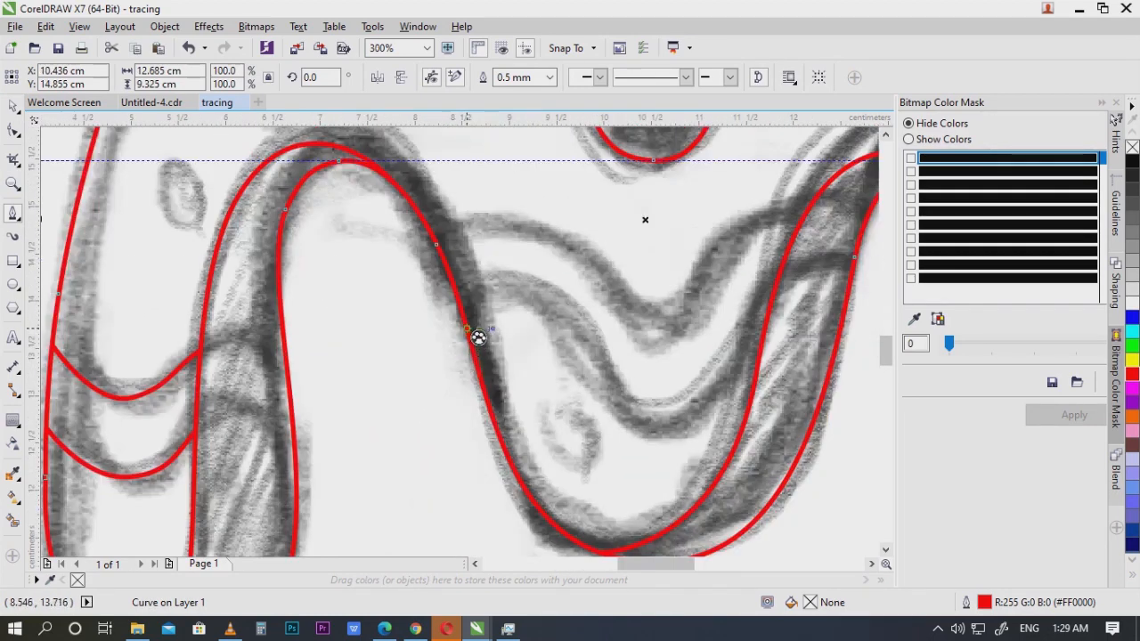
left_click(468, 330)
left_click_drag(562, 340, 536, 434)
left_click_drag(587, 397, 639, 332)
left_click_drag(475, 292, 517, 360)
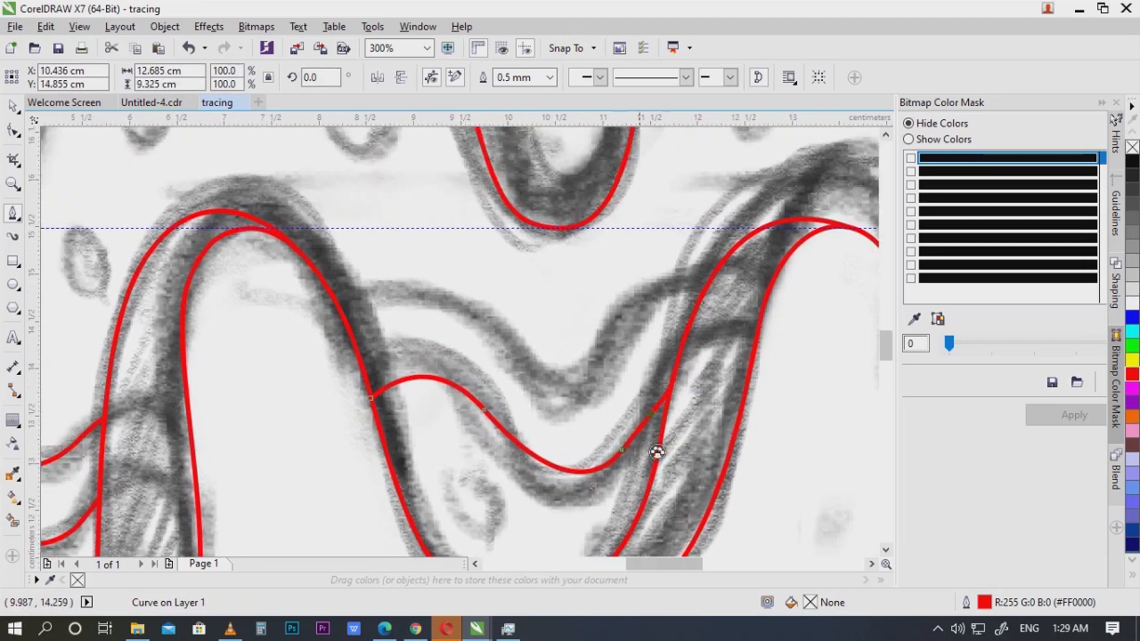
key("ctrl+z")
left_click_drag(606, 476, 681, 405)
left_click(669, 395)
key("Tab")
Step: Trace the upper wavy line across the middle dip, from the left arch's outline to the middle inner depth line
left_click_drag(514, 347, 579, 460)
left_click(348, 348)
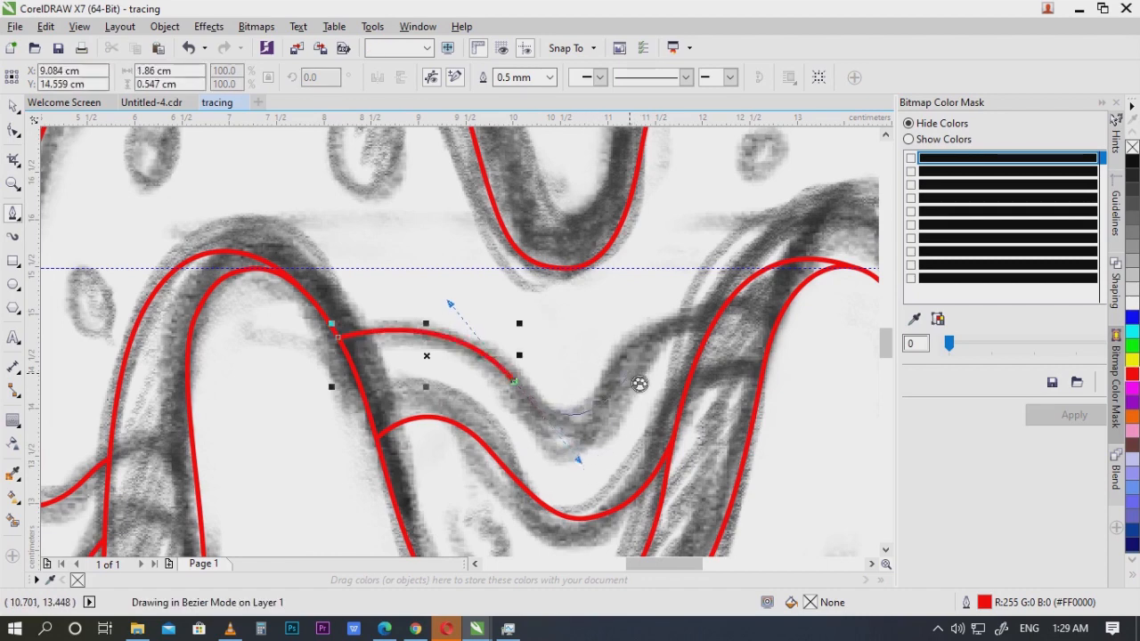
left_click_drag(634, 356, 658, 313)
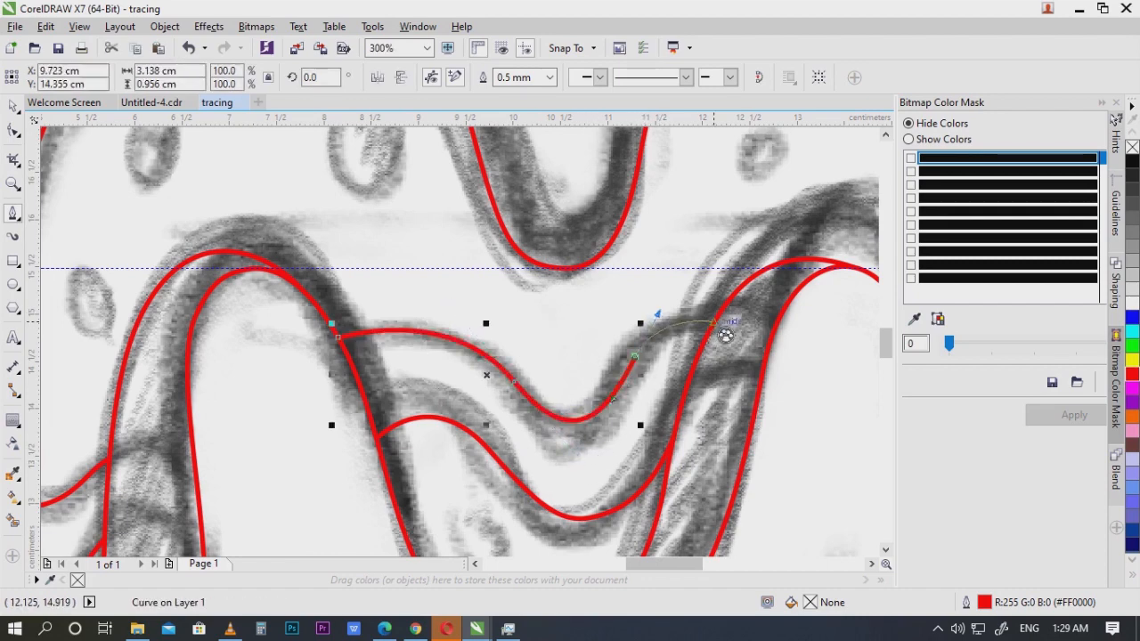
double_click(714, 323)
scroll(579, 349, "down", 1)
Step: Trace the upper wavy line across the right leg, from its inner edge on the outline to the leg's depth line
left_click_drag(579, 333, 501, 291)
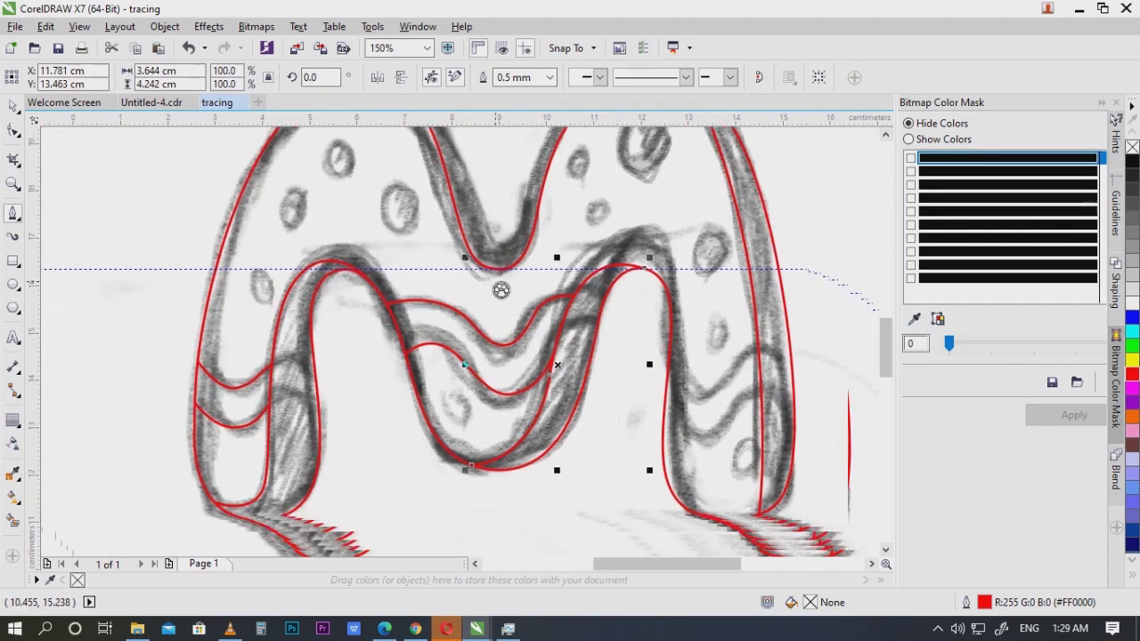
scroll(603, 364, "down", 2)
scroll(600, 359, "up", 2)
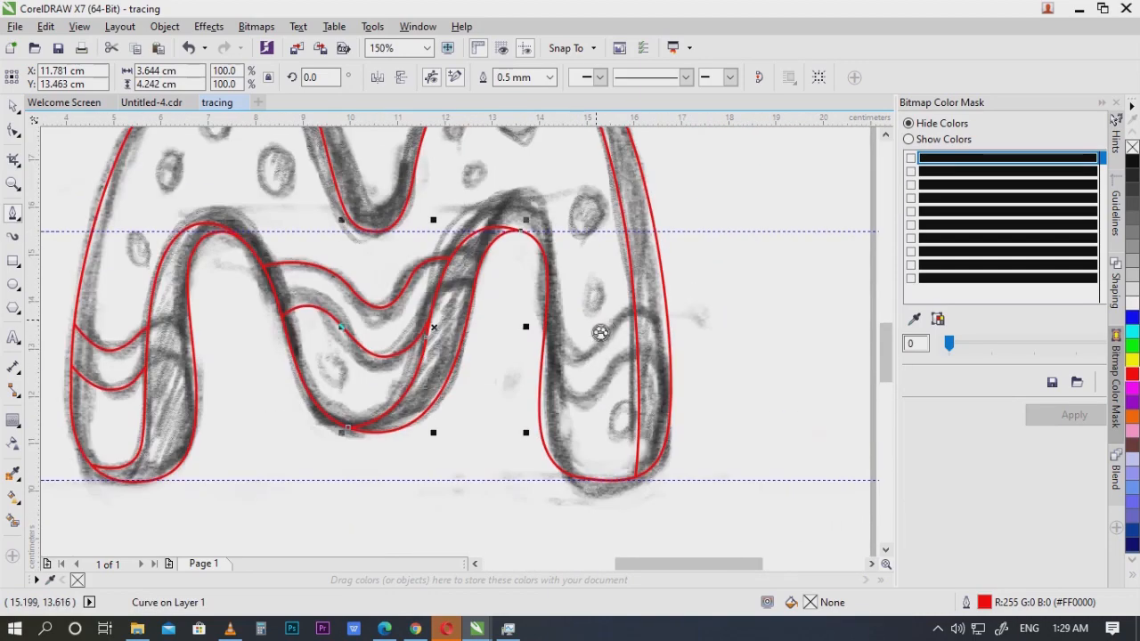
scroll(546, 350, "up", 1)
left_click(503, 323)
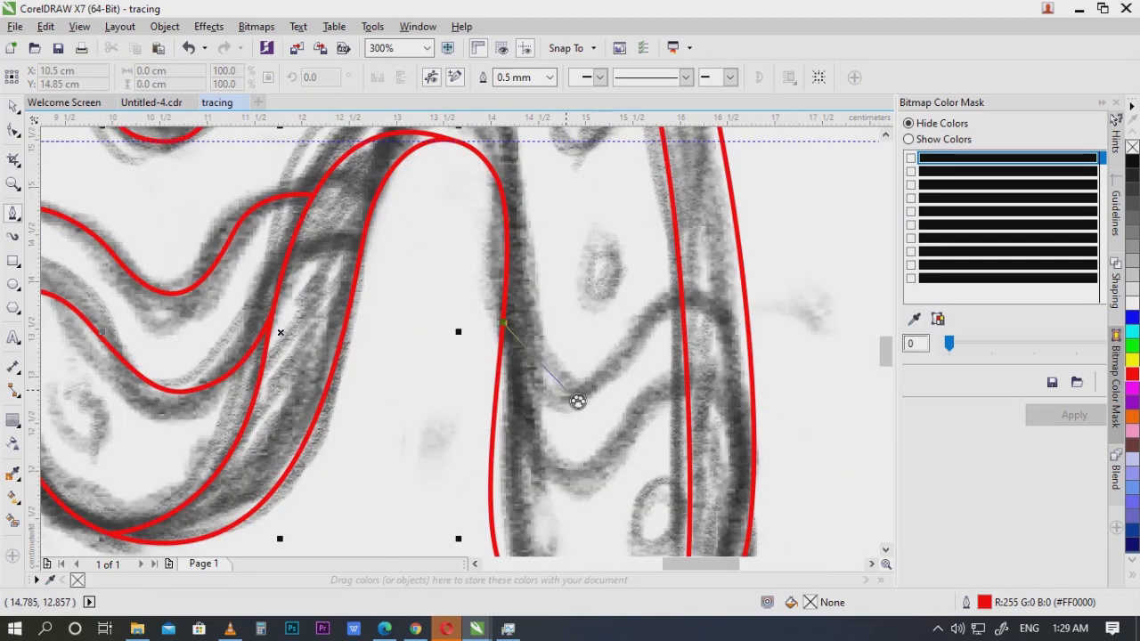
left_click_drag(573, 394, 623, 389)
left_click_drag(682, 301, 729, 301)
Step: Trace the lower wavy line across the right leg, from its inner edge on the outline to the leg's depth line
left_click_drag(564, 462, 617, 398)
left_click(458, 348)
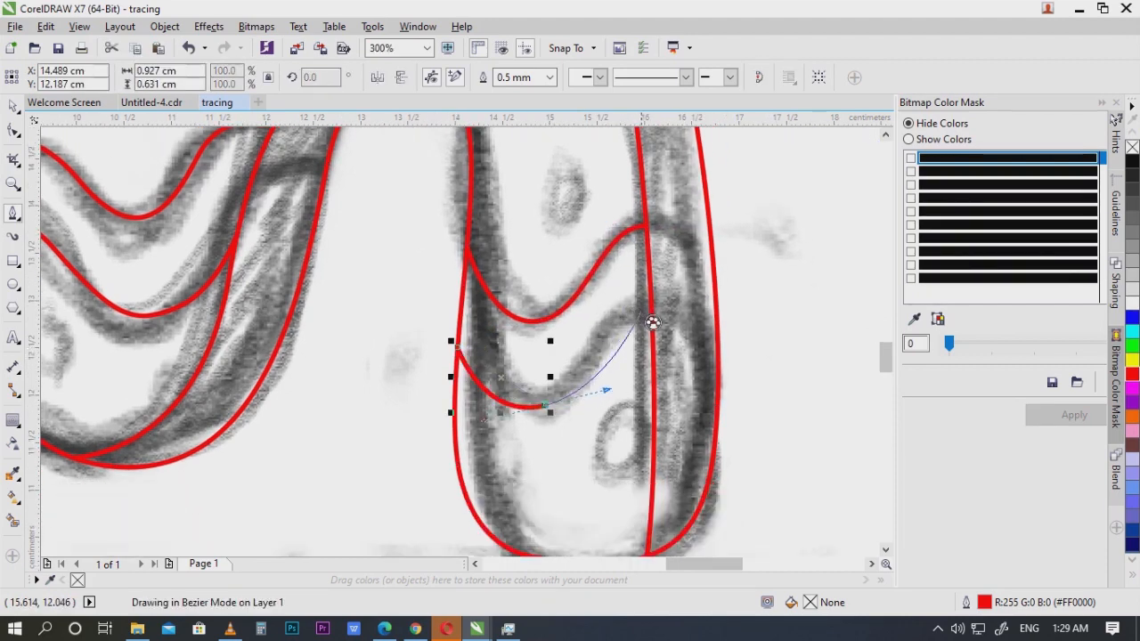
left_click_drag(651, 319, 705, 320)
Step: Move the end node of the right leg's depth line along the outline to the middle of the foot's bottom edge
scroll(741, 369, "down", 3)
scroll(753, 392, "up", 1)
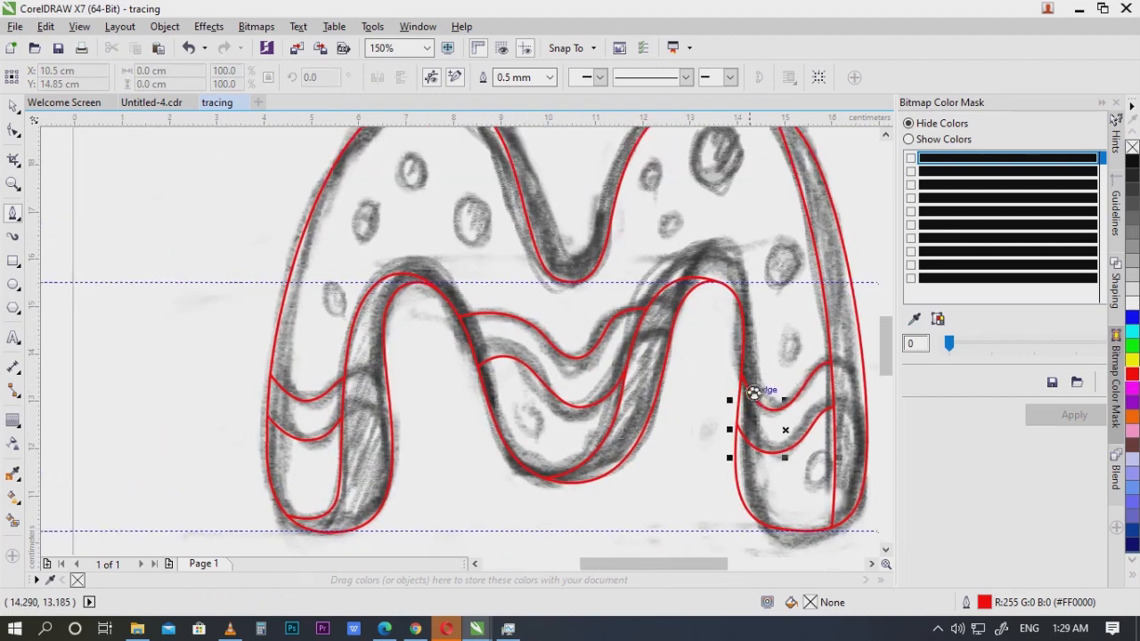
left_click_drag(753, 392, 691, 367)
left_click_drag(639, 394, 490, 345)
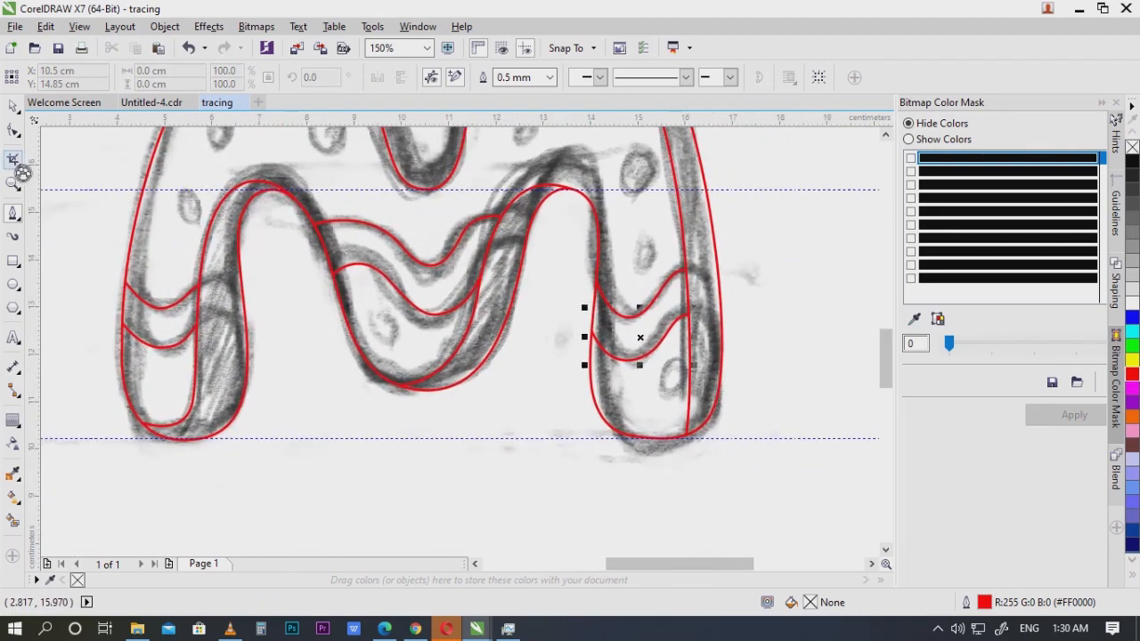
left_click_drag(646, 379, 664, 359)
scroll(712, 393, "up", 1)
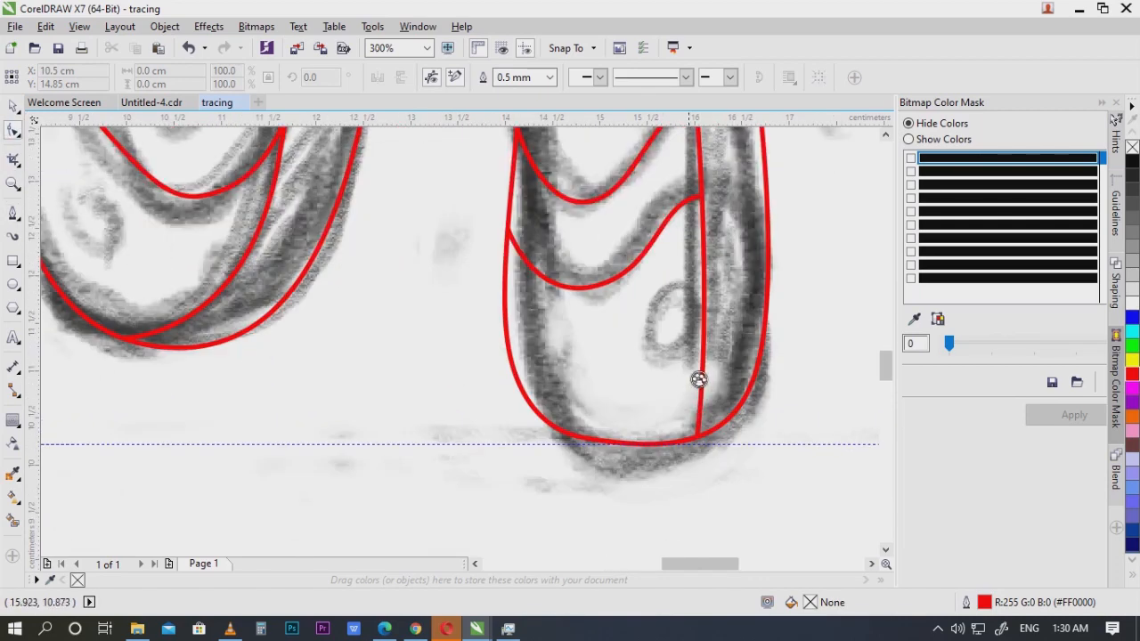
key("F10")
left_click(705, 360)
left_click_drag(698, 432, 639, 440)
scroll(680, 445, "up", 2)
key("ctrl+z")
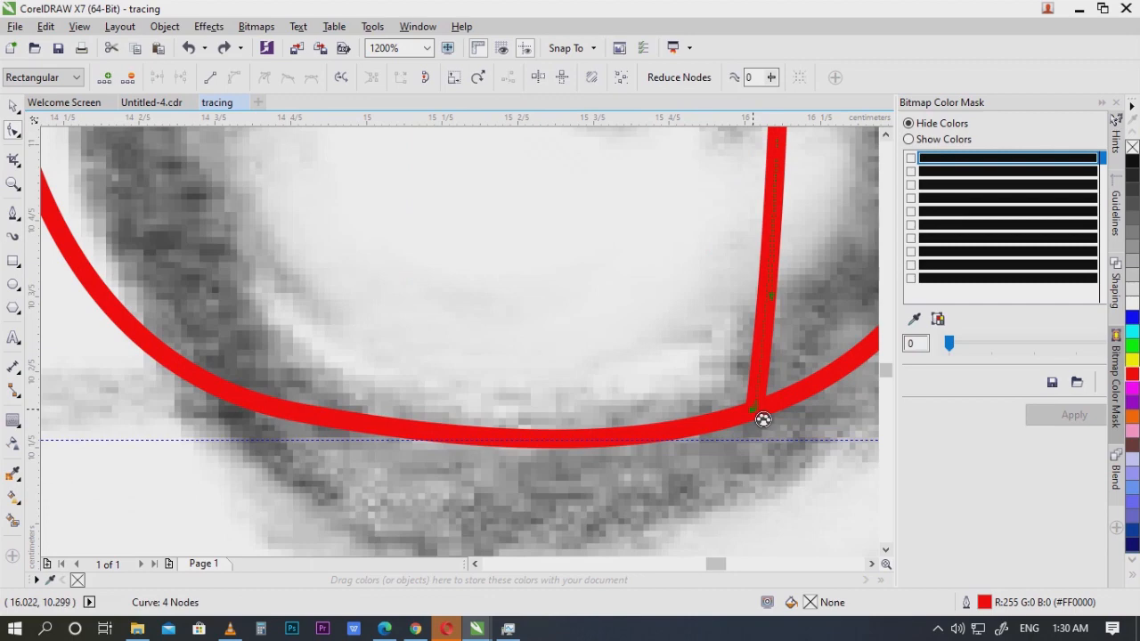
left_click_drag(763, 419, 563, 437)
scroll(659, 418, "down", 2)
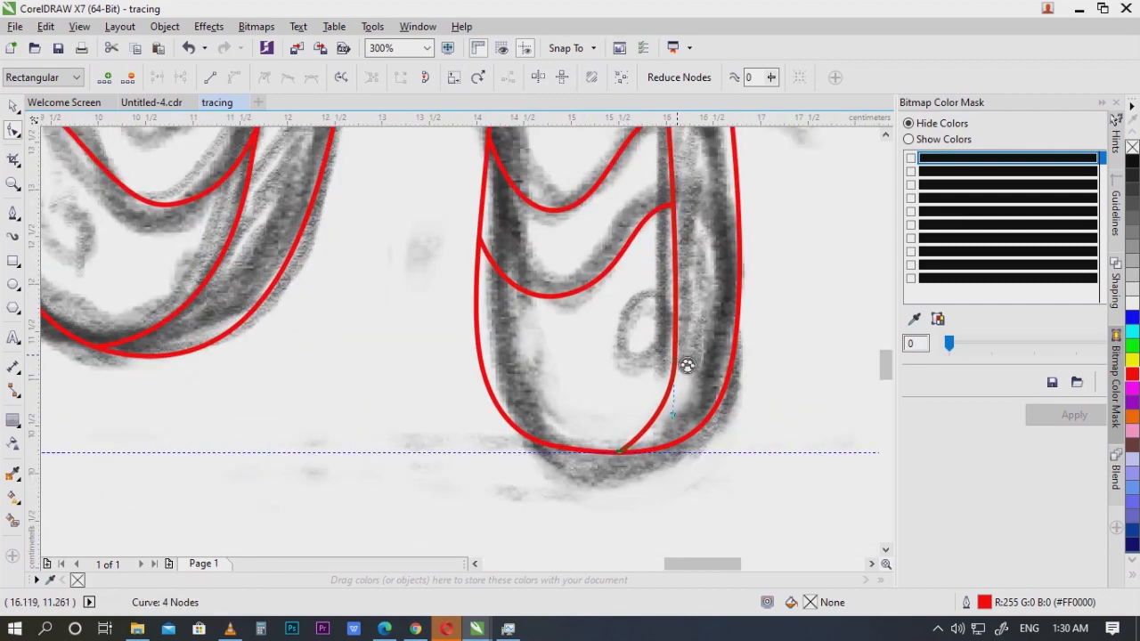
Step: Move the upper end node of the right leg's depth line along the outline to just beside the right arch's peak
scroll(758, 415, "down", 2)
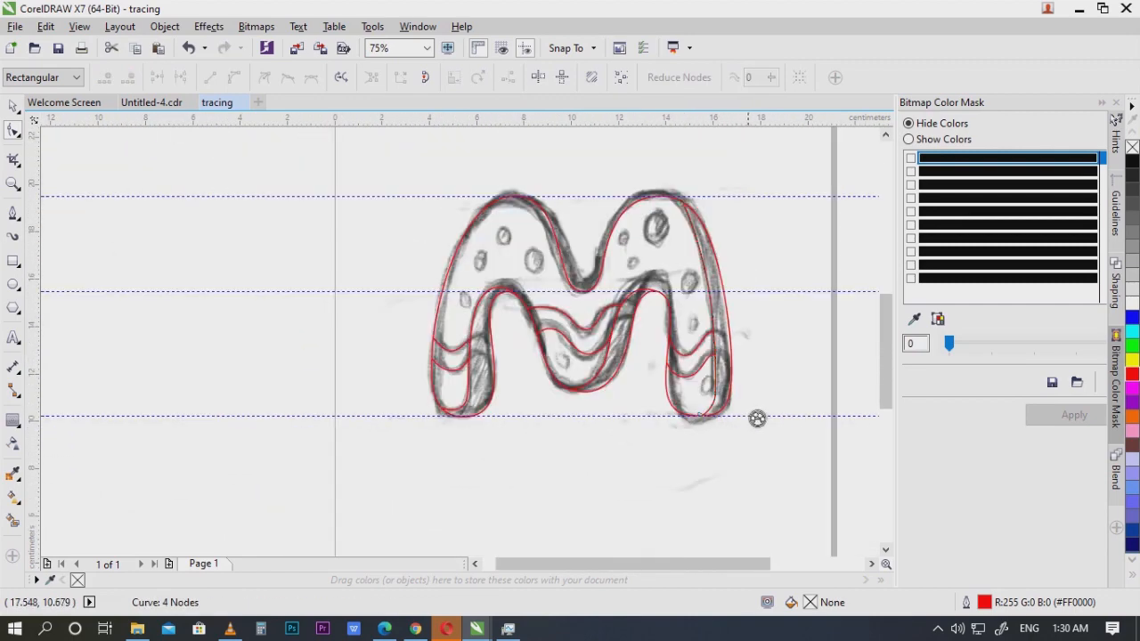
scroll(633, 309, "up", 2)
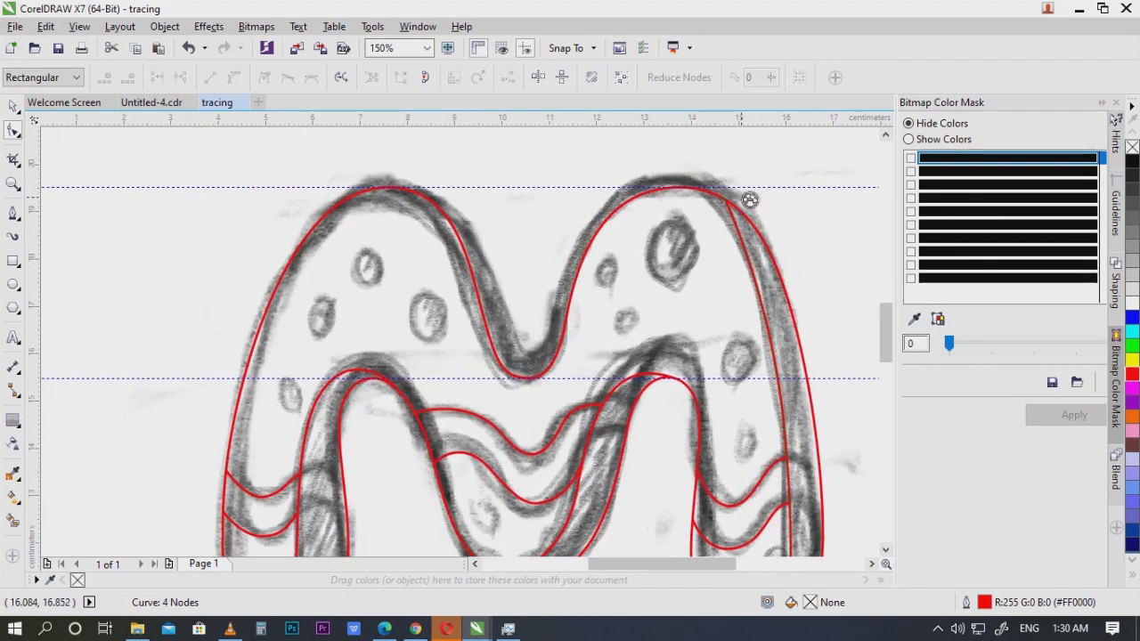
double_click(722, 227)
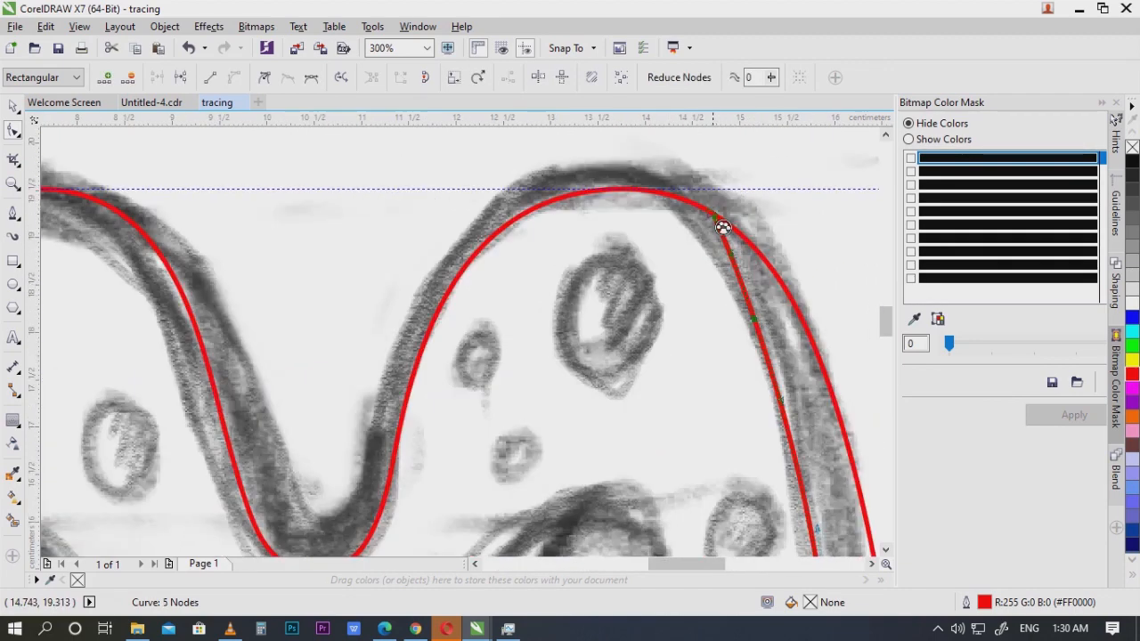
left_click_drag(677, 201, 659, 200)
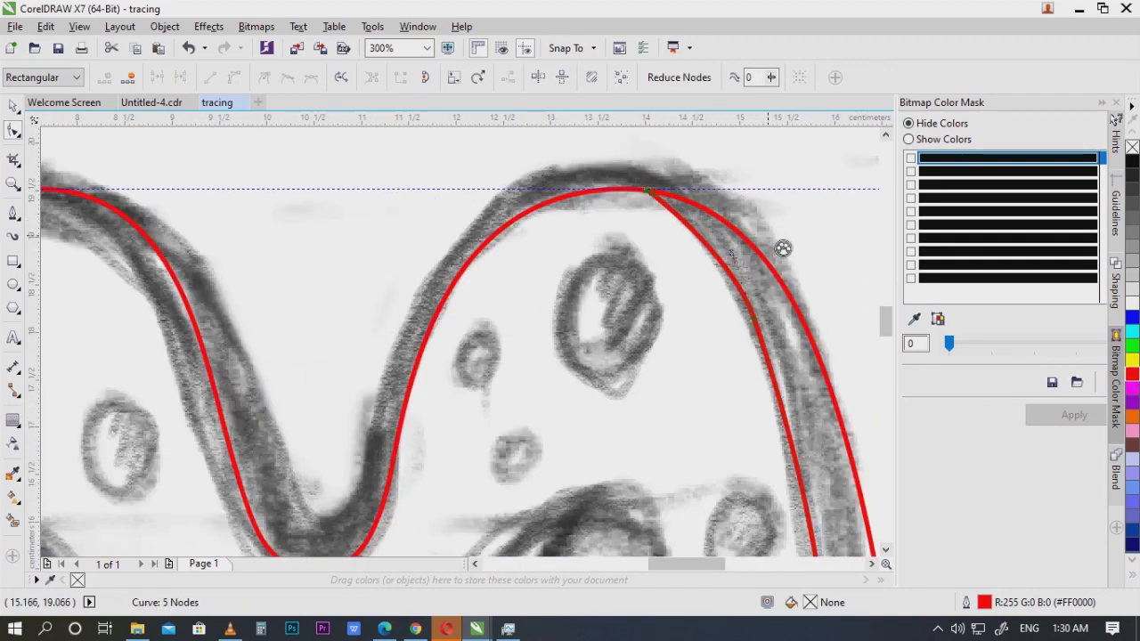
scroll(781, 246, "down", 2)
scroll(843, 326, "up", 2)
left_click(844, 334)
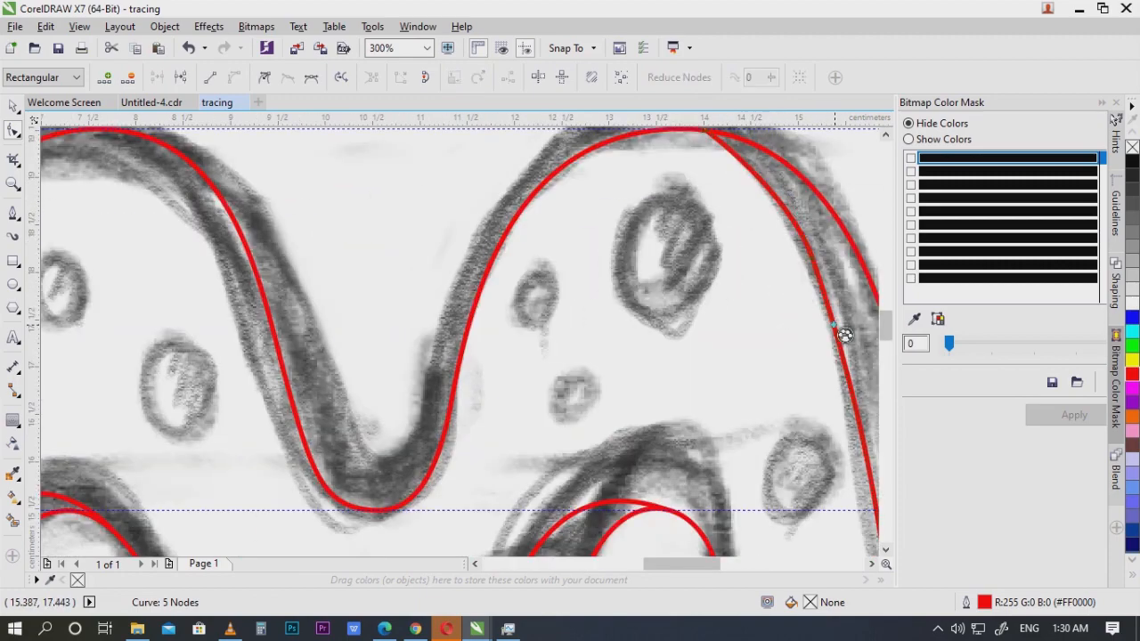
left_click(788, 275)
Step: Draw circles with the Ellipse tool over the left arch's top spot and its large right-hand spot, the latter about 0.94 cm wide
scroll(788, 275, "down", 2)
scroll(643, 354, "up", 1)
left_click_drag(664, 372, 524, 326)
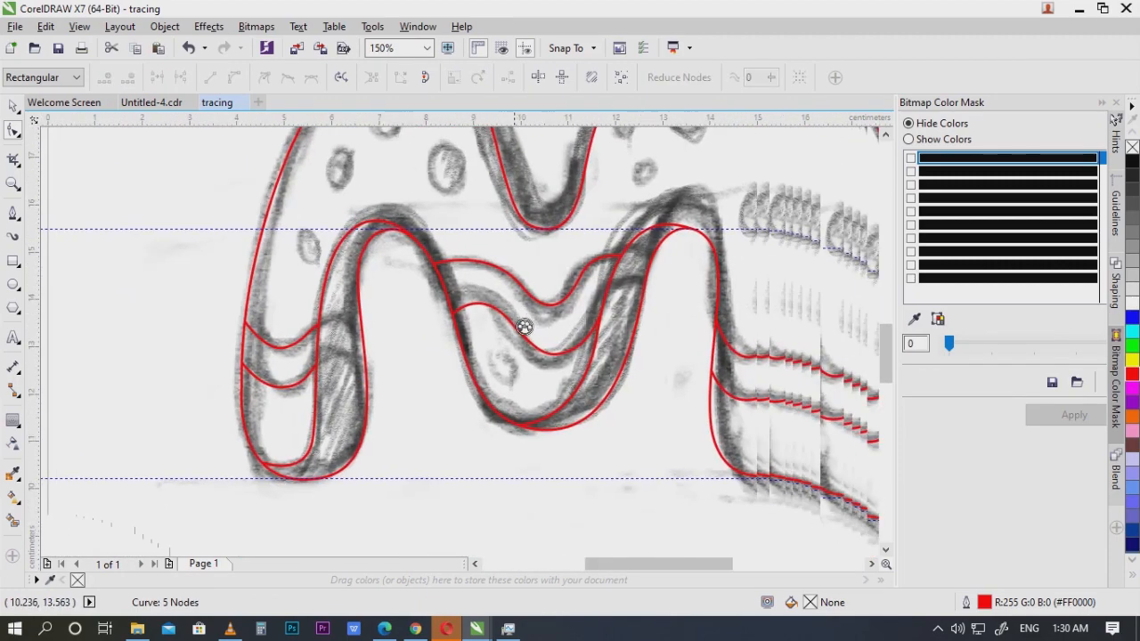
left_click_drag(453, 280, 554, 406)
left_click(14, 285)
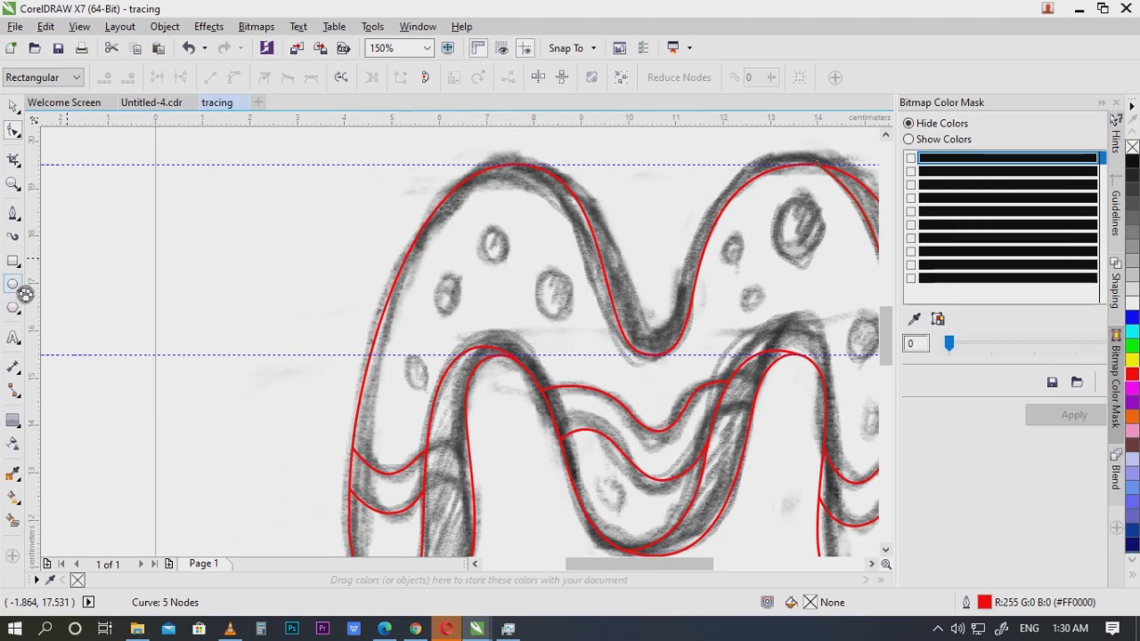
scroll(522, 249, "up", 1)
left_click_drag(508, 264, 614, 259)
scroll(533, 284, "up", 1)
scroll(539, 295, "down", 1)
Step: Place circle copies on the left arch's two outer spots, shrinking the upper one to fit its sketched spot
left_click_drag(564, 312, 461, 286)
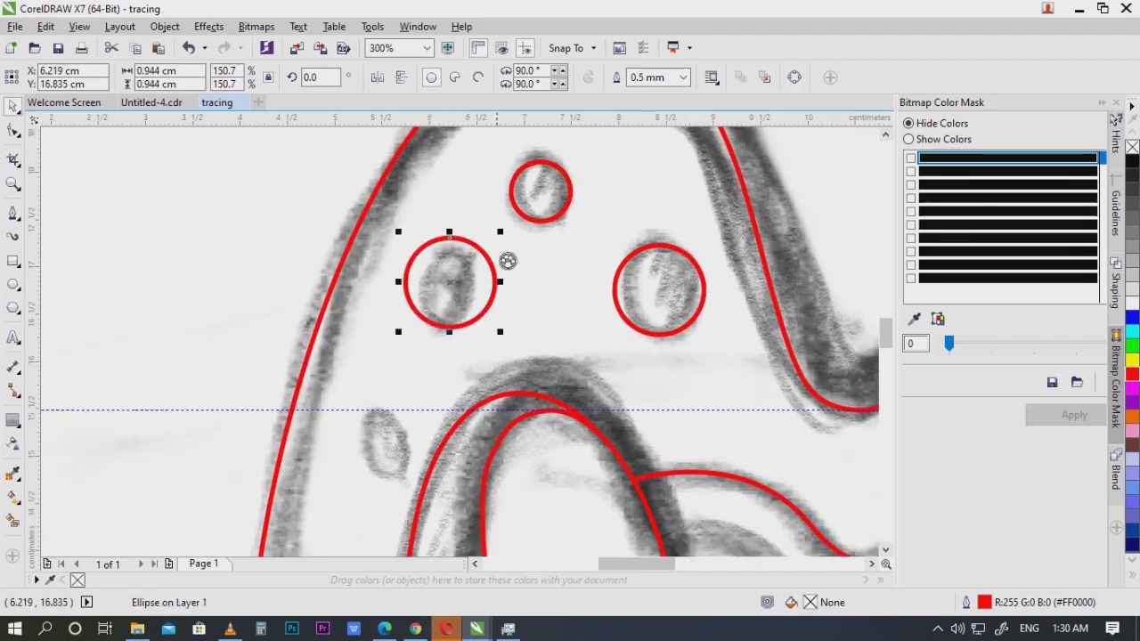
mouse_move(496, 244)
left_mouse_down()
mouse_move(483, 246)
mouse_move(490, 257)
mouse_move(478, 251)
left_mouse_up()
scroll(485, 263, "up", 1)
scroll(527, 186, "down", 1)
left_click_drag(423, 318, 454, 356)
Step: Copy a spot circle into the left foot below the wavy lines and shrink it to about 0.52 cm
scroll(461, 366, "down", 1)
left_click_drag(477, 224, 455, 389)
scroll(474, 389, "up", 1)
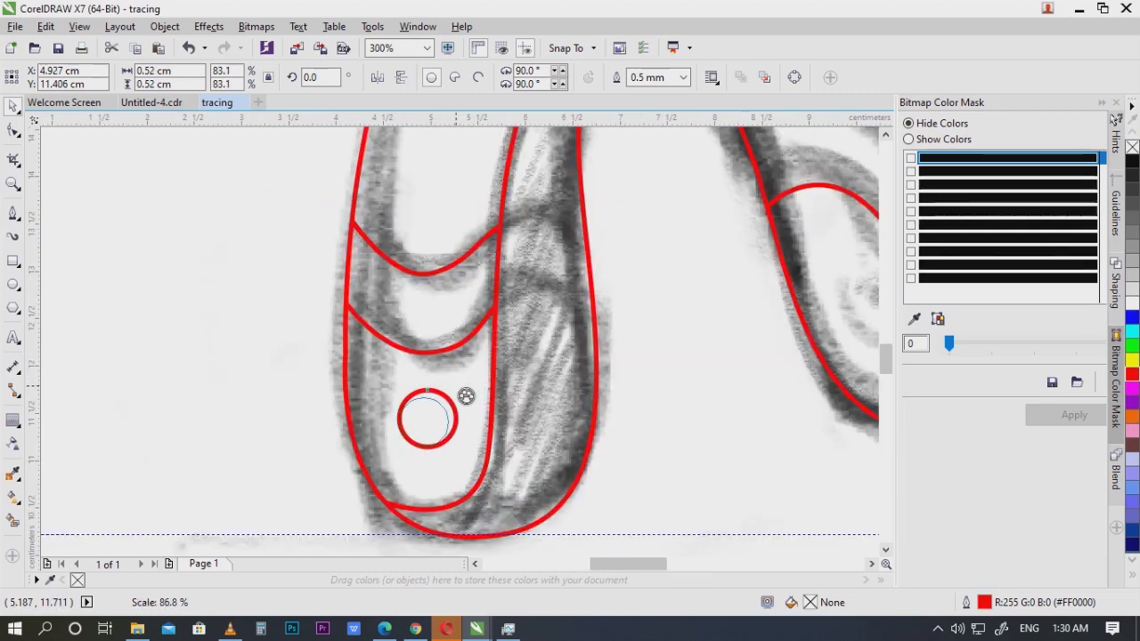
Step: Copy the 0.944 cm circle onto the right arch's largest spot, enlarge it to 1.182 cm and center it
scroll(522, 370, "down", 2)
mouse_move(634, 314)
left_mouse_down()
mouse_move(542, 374)
mouse_move(417, 406)
left_mouse_up()
scroll(541, 373, "up", 1)
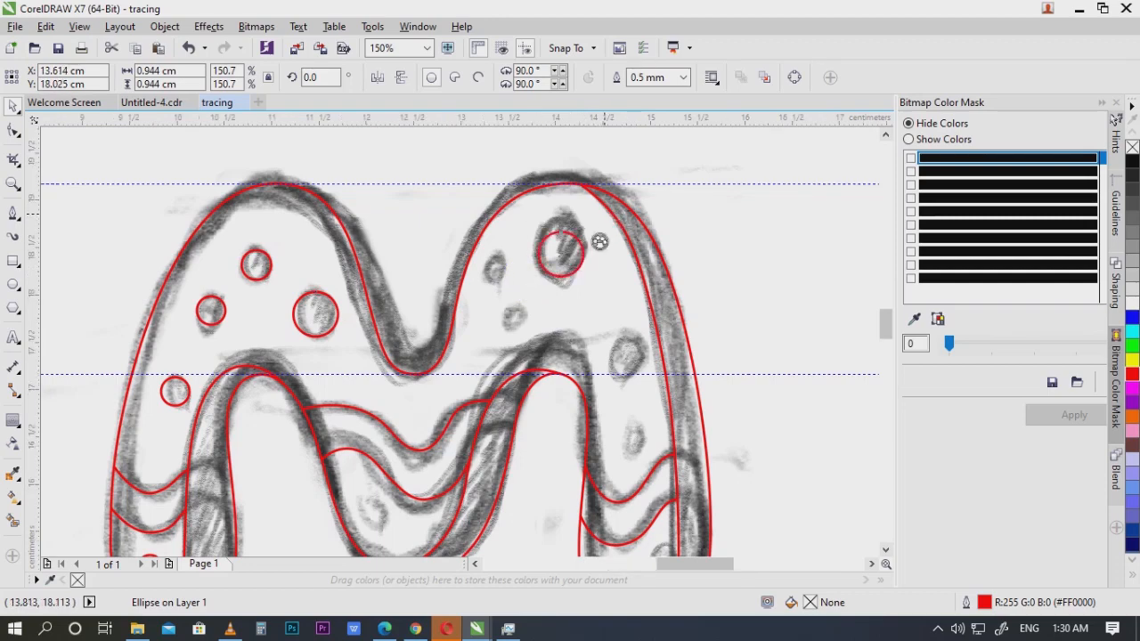
scroll(602, 218, "up", 1)
left_click_drag(574, 245, 597, 215)
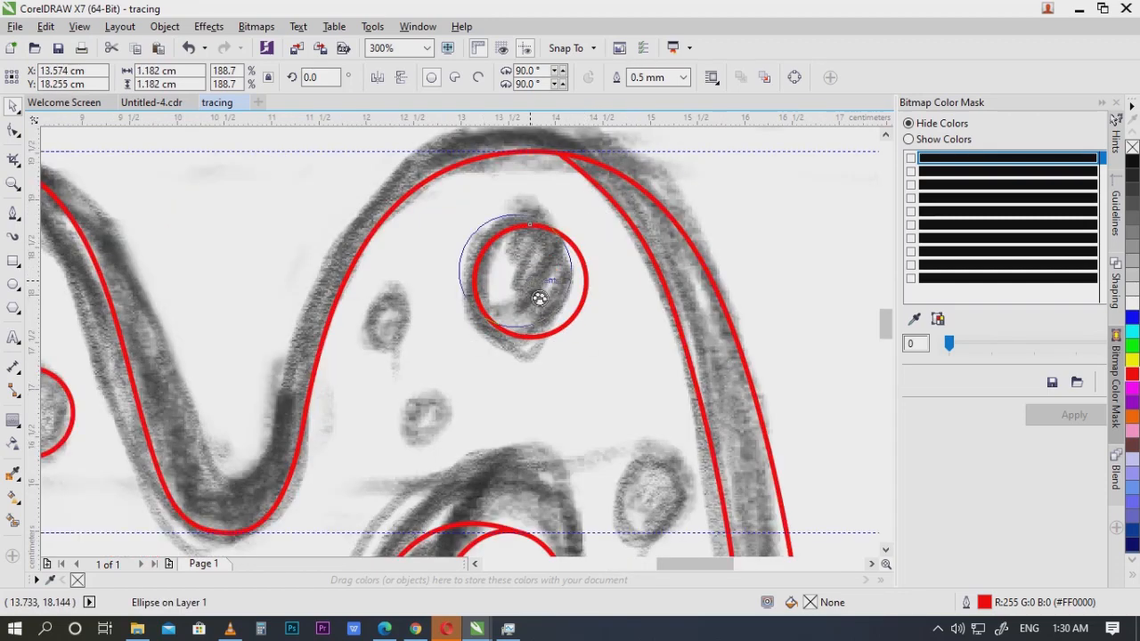
left_click_drag(542, 300, 542, 297)
Step: Place circle copies on the right leg's two spots above the wavy lines, sized 0.644 cm for the upper and 0.5 cm for the lower
scroll(542, 297, "down", 2)
left_click_drag(523, 234, 658, 433)
scroll(658, 433, "down", 1)
left_click_drag(677, 307, 644, 358)
scroll(643, 260, "down", 1)
left_click_drag(643, 260, 658, 418)
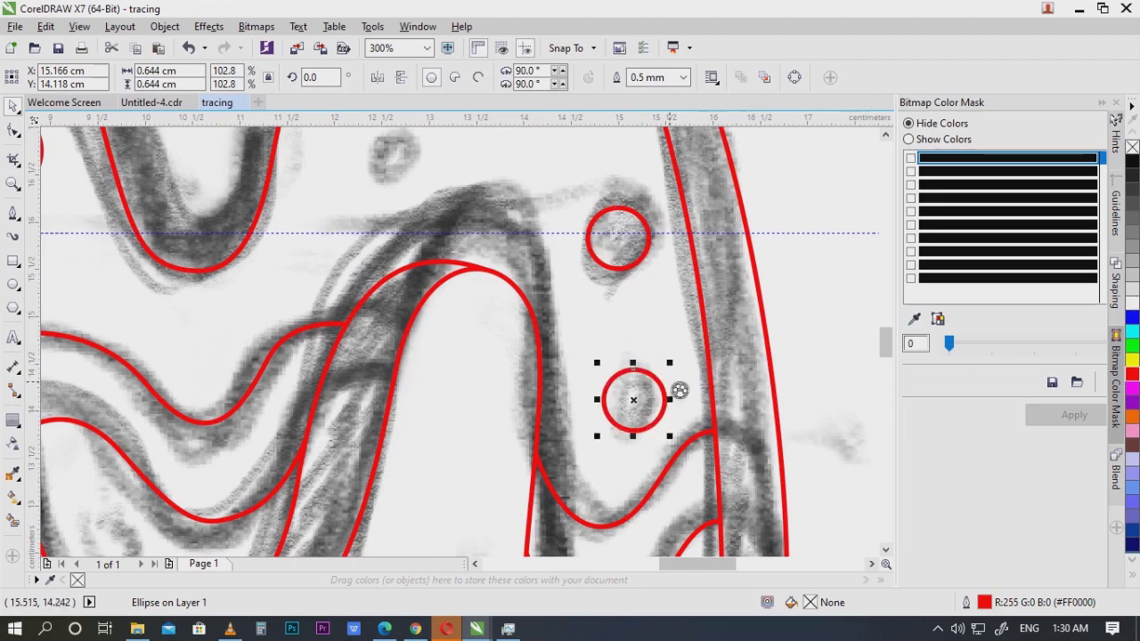
left_click_drag(680, 371, 661, 234)
scroll(661, 234, "down", 2)
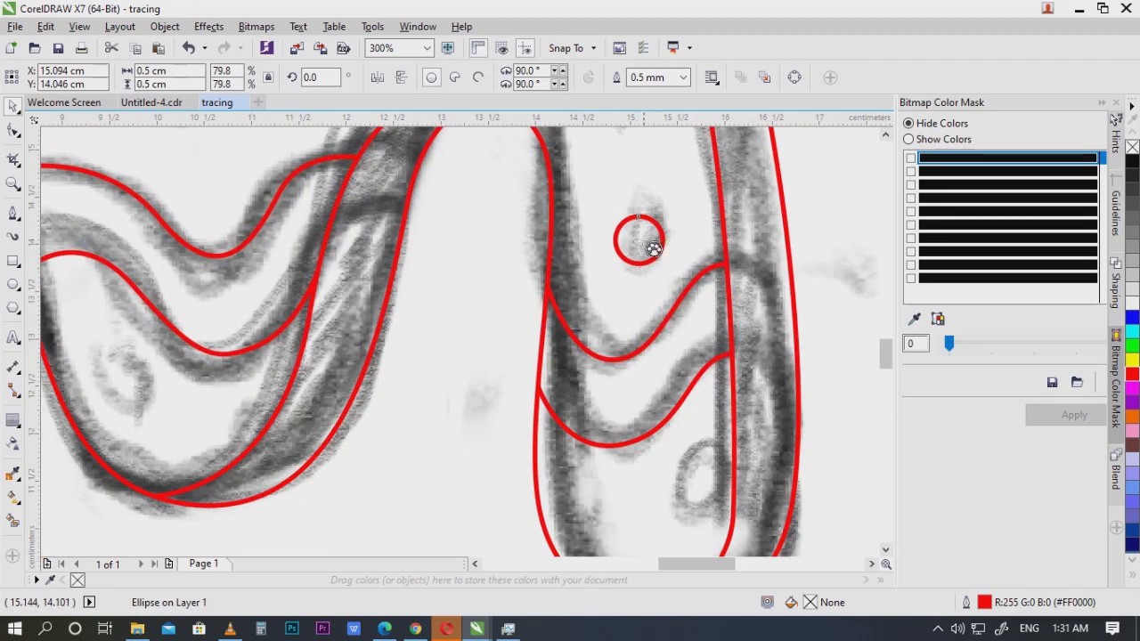
Step: Copy the 0.5 cm circle onto the spot in the right foot, just inside the leg's depth line
scroll(701, 489, "down", 1)
left_click_drag(701, 489, 688, 370)
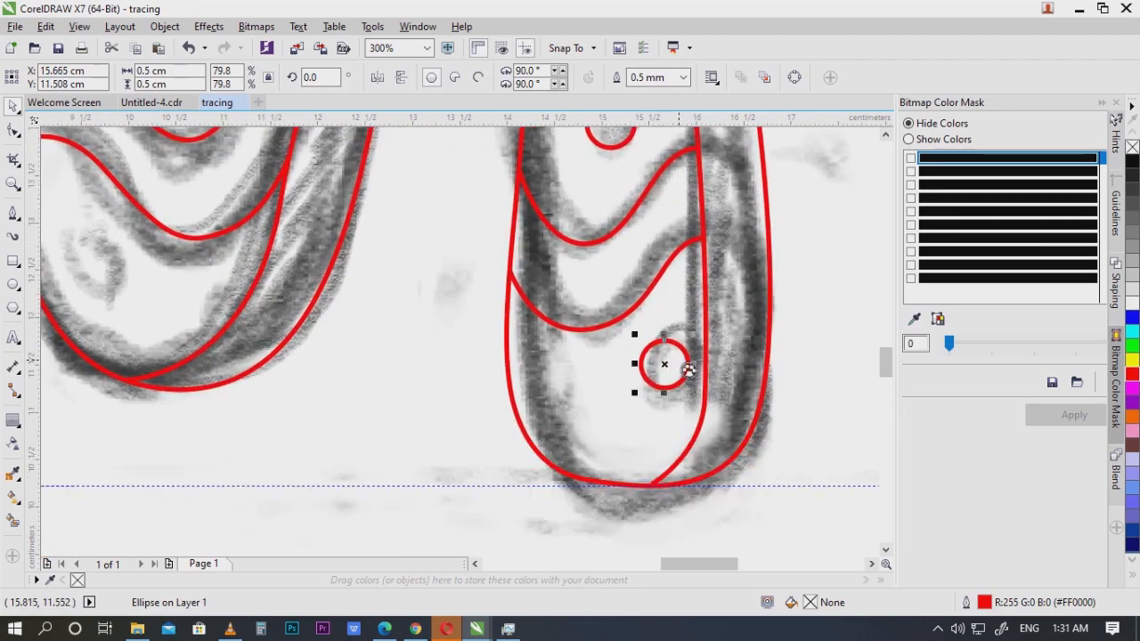
scroll(644, 410, "up", 1)
scroll(640, 412, "down", 2)
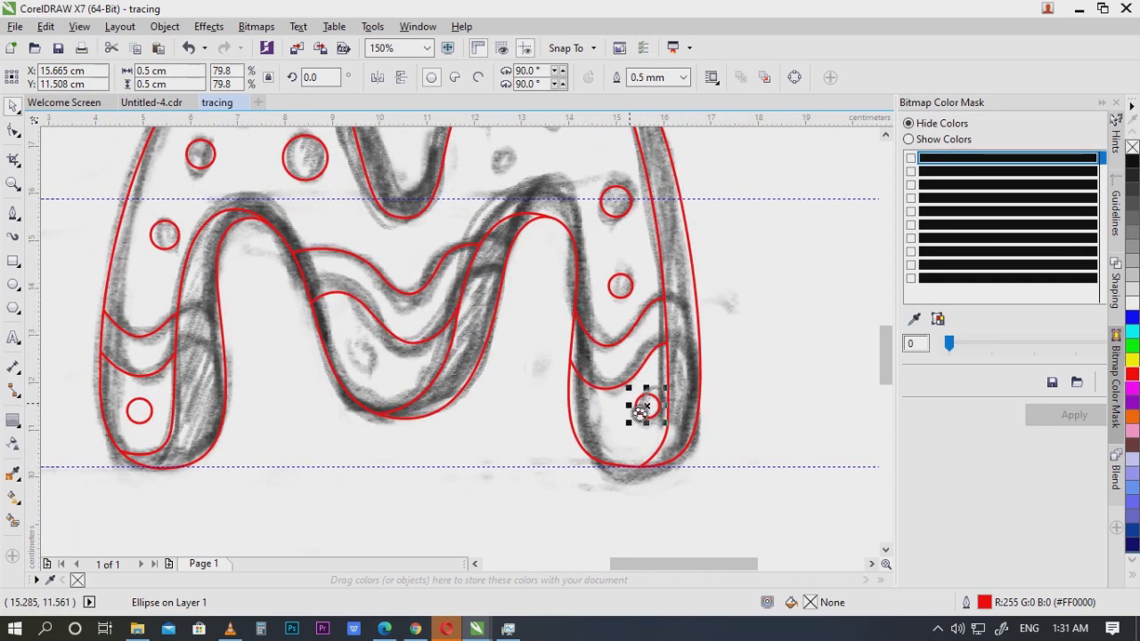
left_click_drag(728, 220, 732, 244)
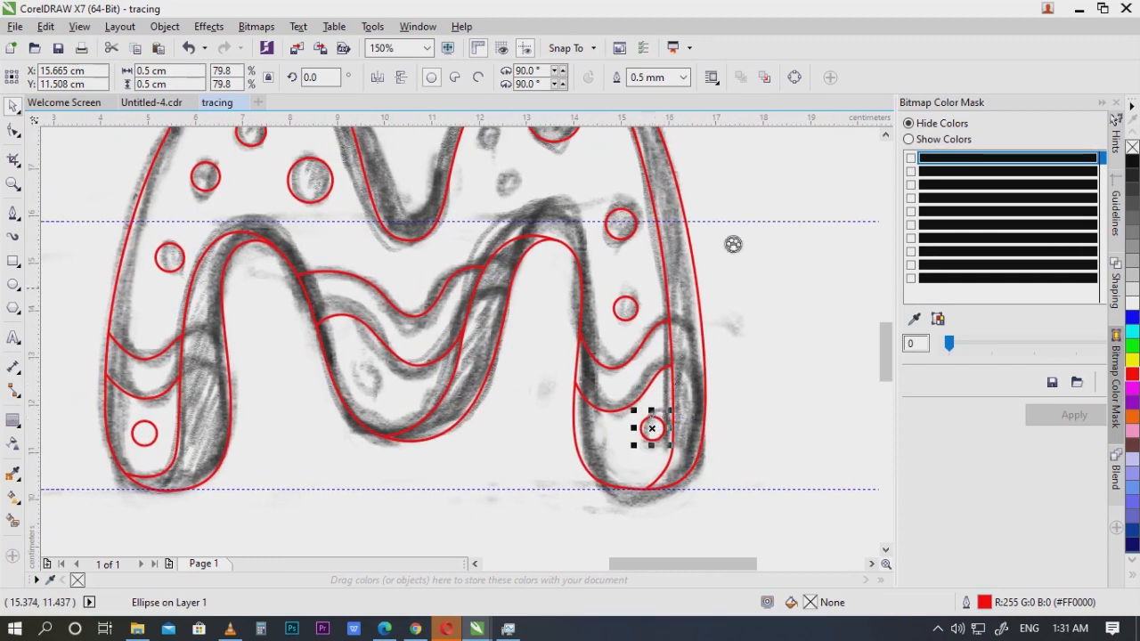
mouse_move(651, 423)
left_mouse_down()
mouse_move(674, 463)
mouse_move(743, 481)
mouse_move(717, 425)
mouse_move(690, 450)
left_mouse_up()
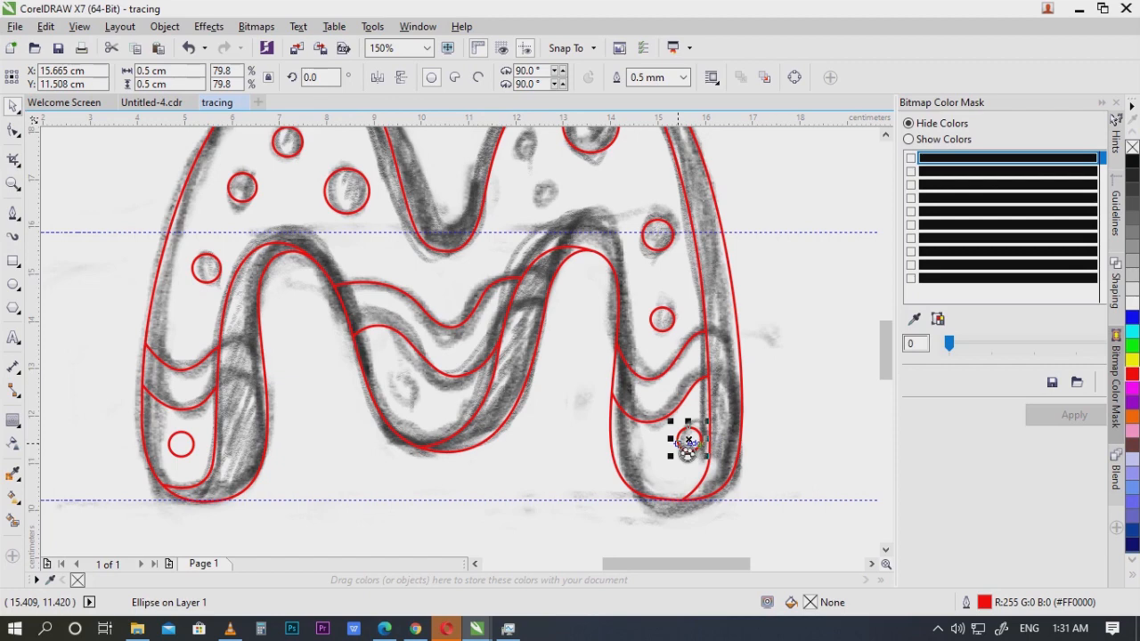
left_click_drag(687, 451, 768, 490)
key("Escape")
left_click(745, 475)
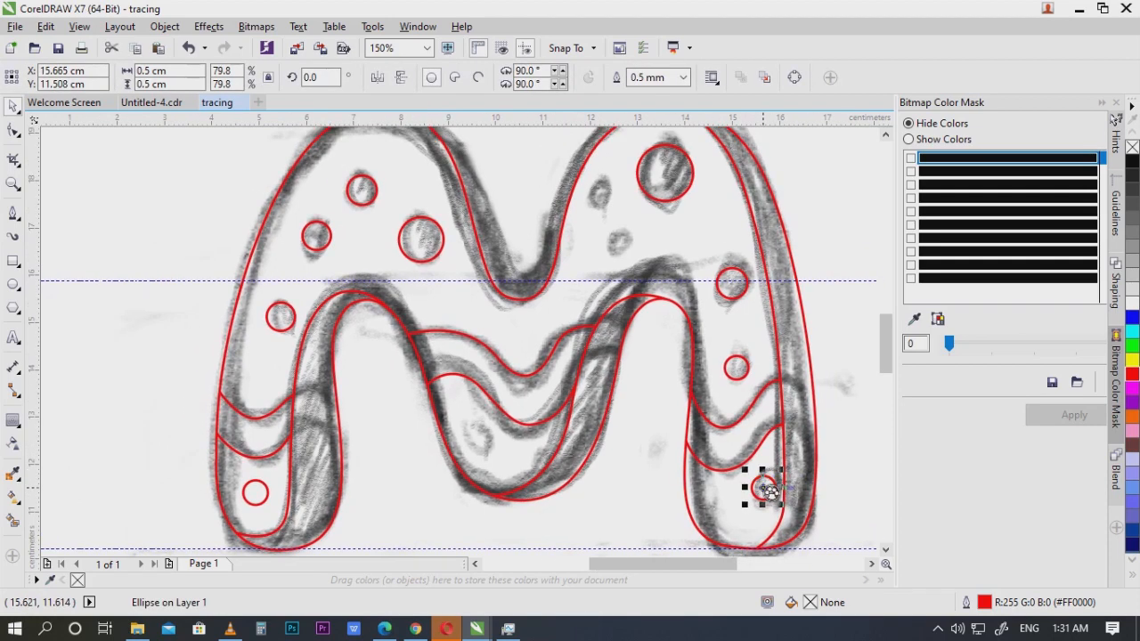
Step: Place a 0.576 cm circle on the spot in the middle dip, below the lower wavy line
left_click_drag(487, 447, 527, 409)
scroll(487, 445, "up", 2)
scroll(500, 432, "up", 2)
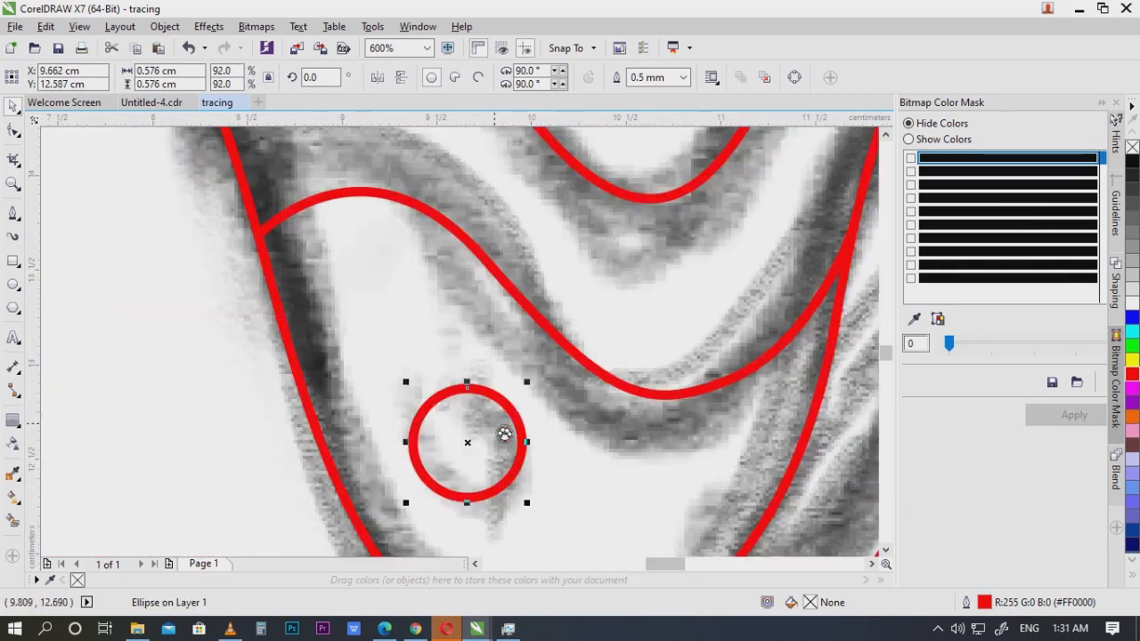
scroll(521, 442, "down", 4)
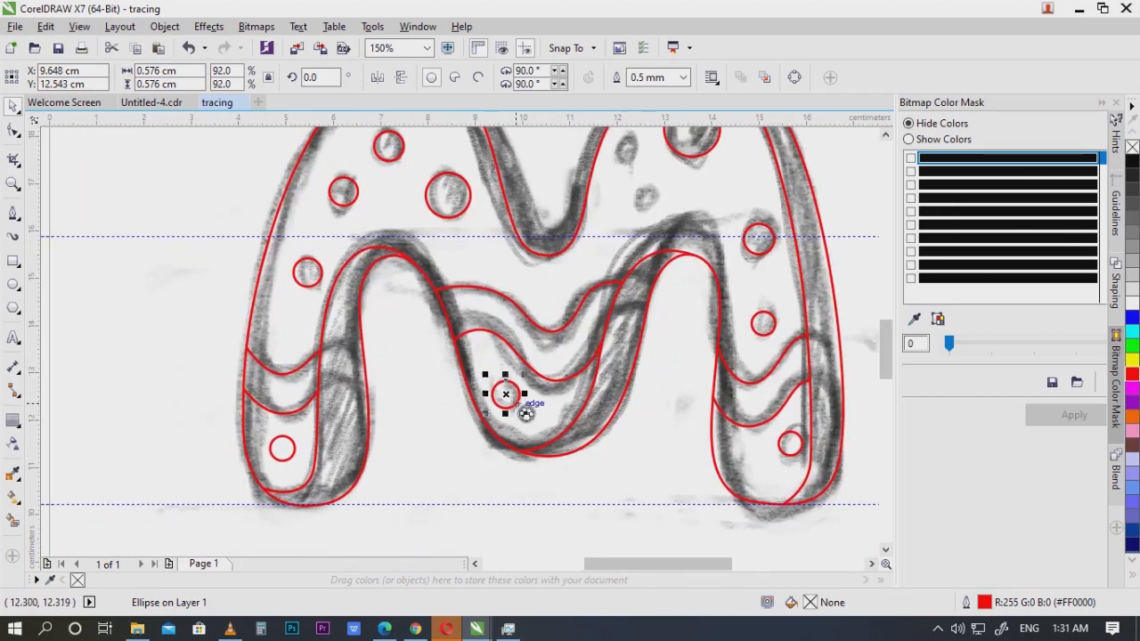
left_click_drag(580, 377, 633, 455)
left_click_drag(734, 428, 681, 380)
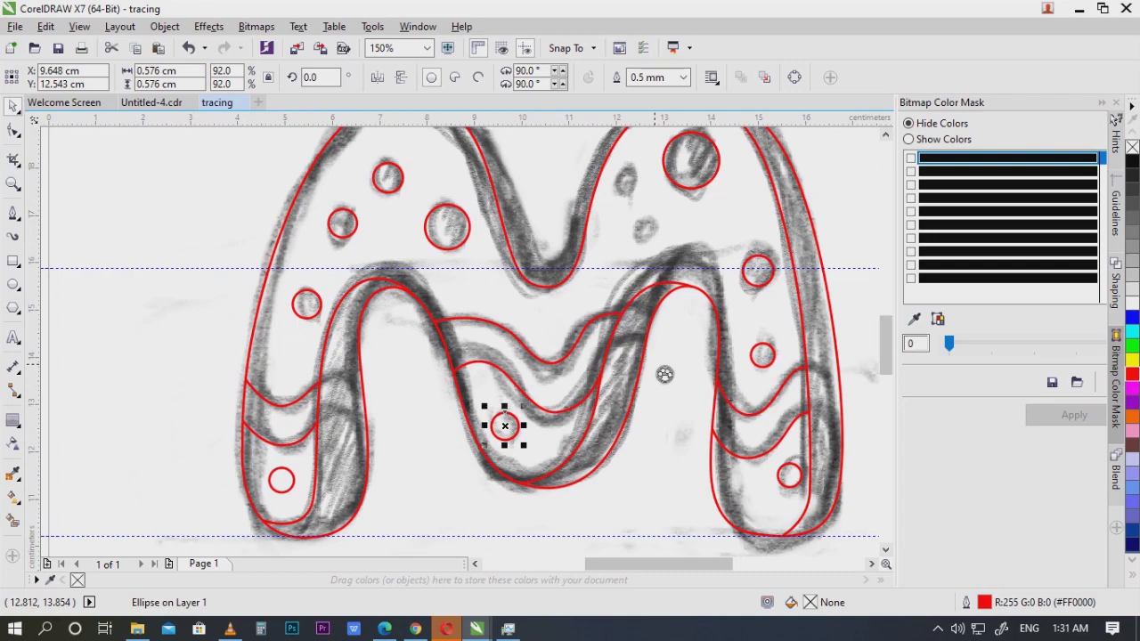
Step: Copy the 0.5 cm circle onto the two small spots on the inner side of the right arch
scroll(578, 379, "down", 1)
scroll(524, 315, "up", 1)
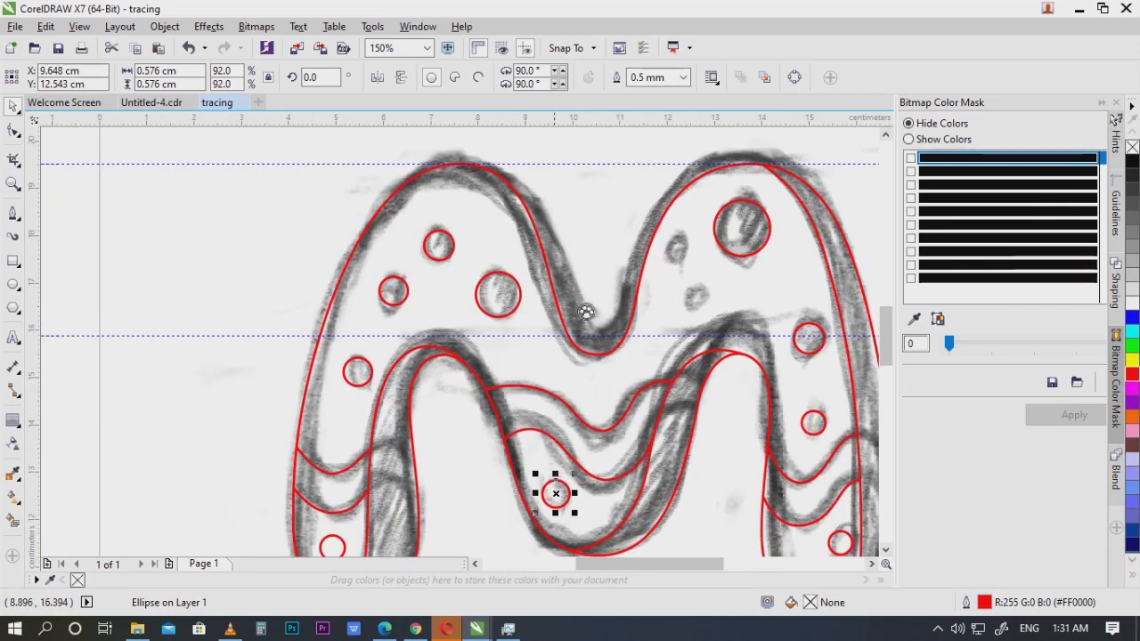
left_click_drag(630, 296, 650, 322)
left_click_drag(748, 351, 691, 322)
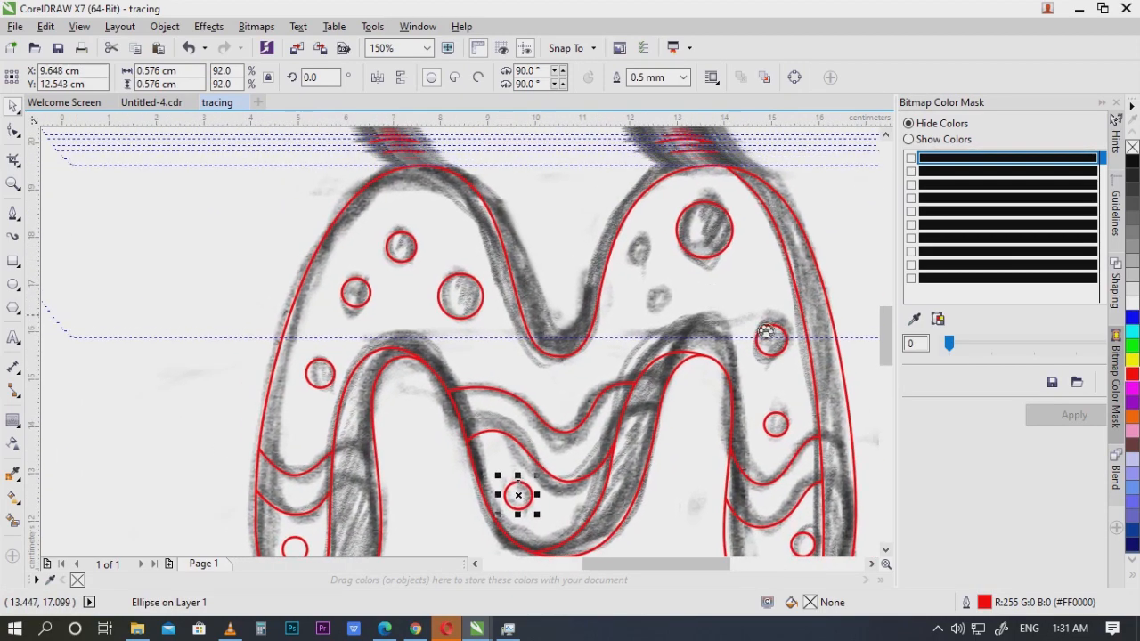
scroll(780, 483, "up", 1)
left_click_drag(780, 482, 547, 173)
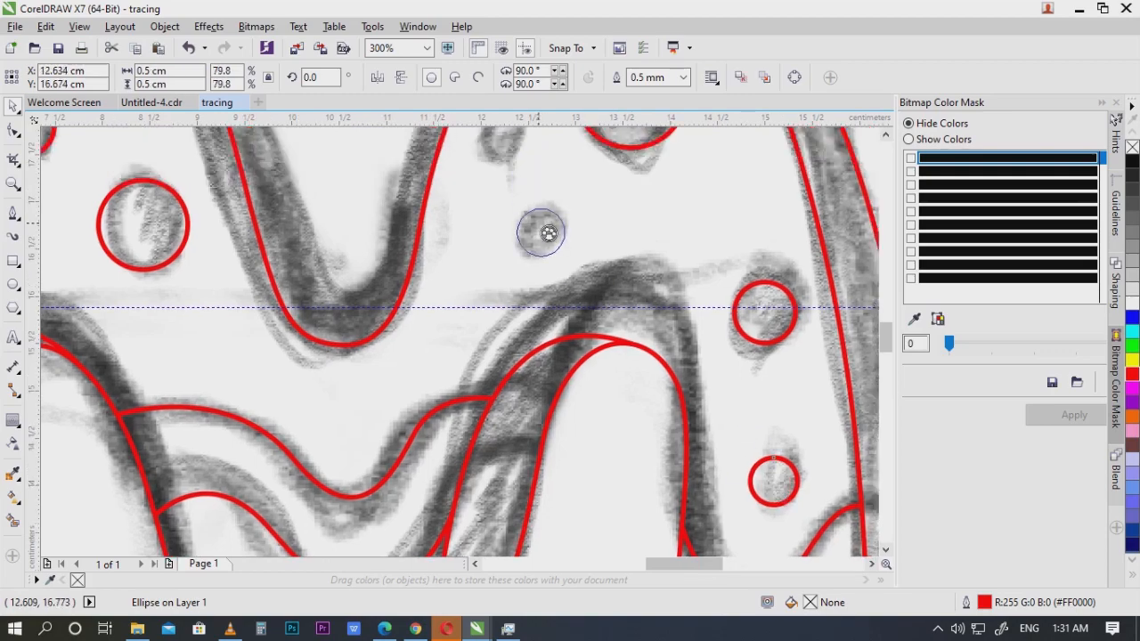
left_click_drag(548, 233, 549, 236)
right_click(549, 236)
left_click_drag(550, 238, 657, 416)
left_click_drag(656, 415, 618, 315)
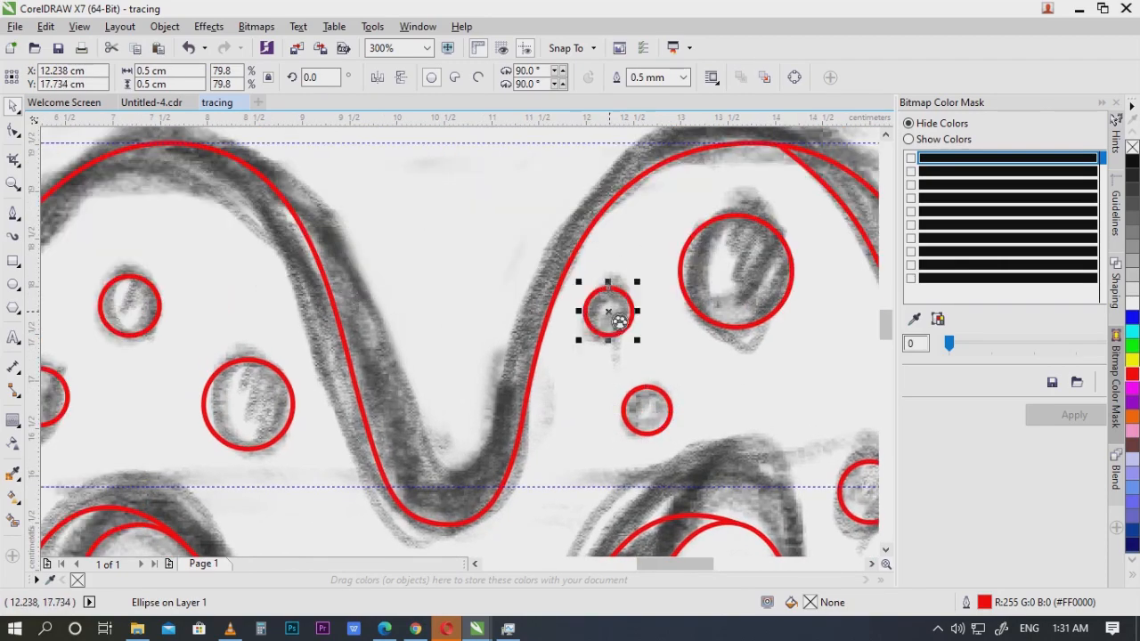
Step: Add a copy scaled to 0.895 cm inside the right arch's largest circle, offset toward its lower left
scroll(619, 322, "down", 2)
scroll(710, 219, "up", 2)
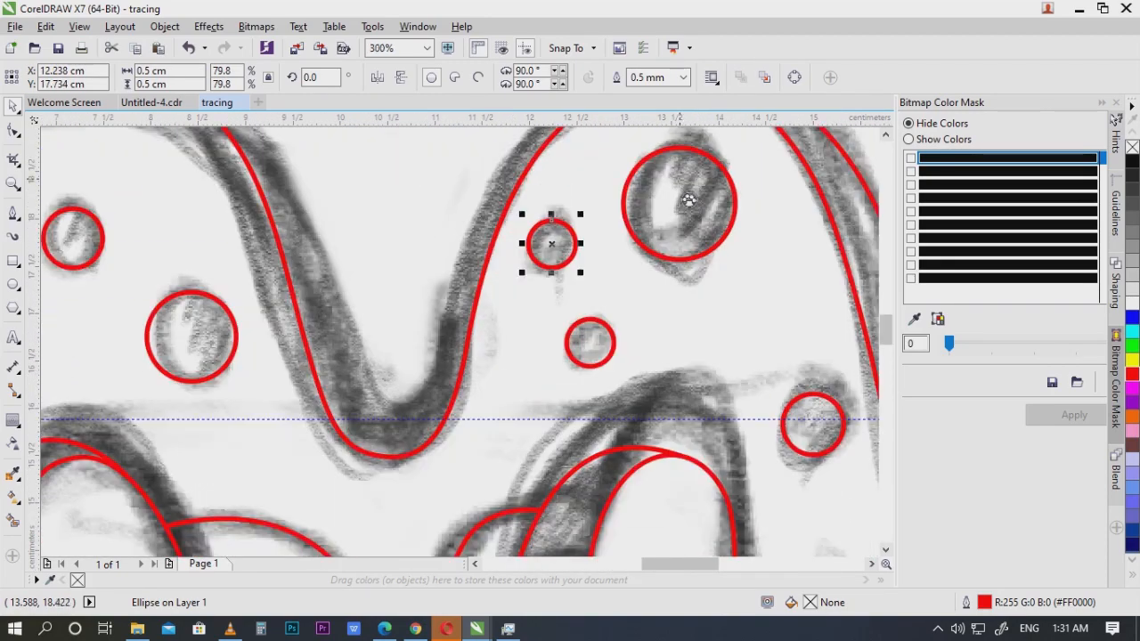
left_click(702, 266)
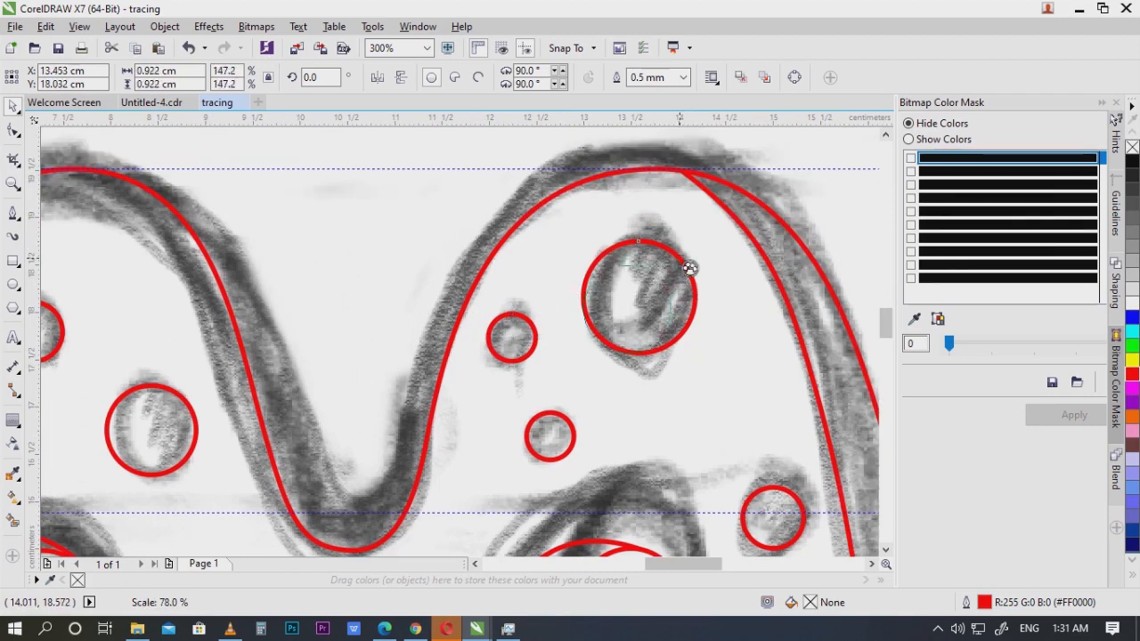
left_click_drag(678, 261, 676, 261)
right_click(676, 262)
scroll(598, 318, "down", 1)
scroll(570, 328, "up", 1)
scroll(631, 315, "up", 1)
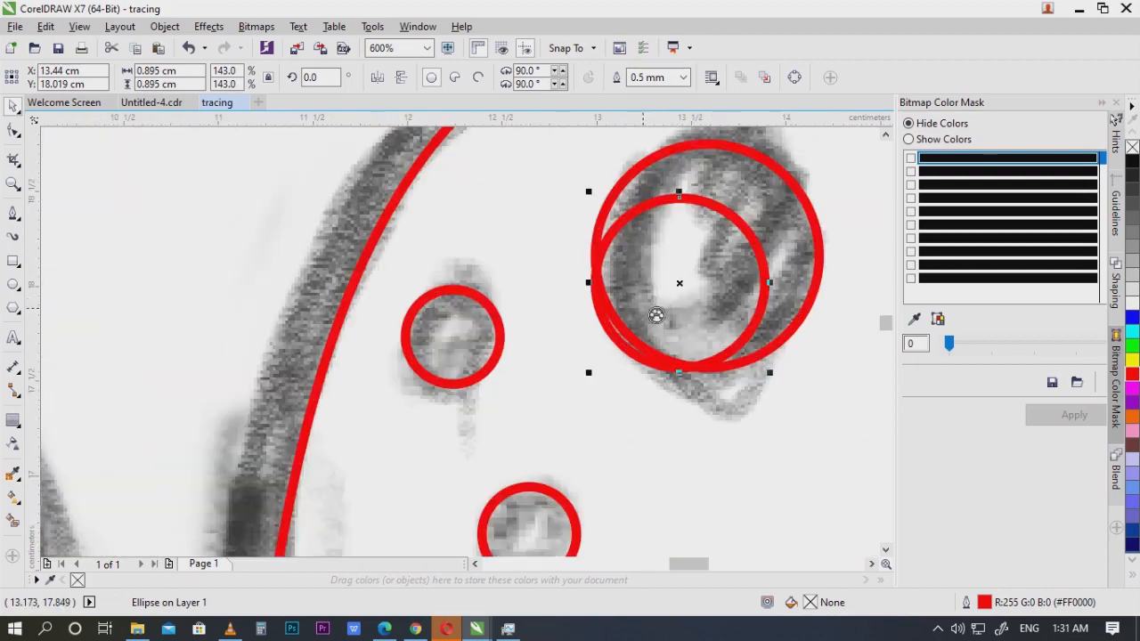
Step: Intersect the two circles of the right arch's largest spot and delete the smaller original circle
scroll(674, 297, "down", 1)
scroll(678, 290, "up", 1)
scroll(738, 331, "down", 1)
left_click(658, 272, "shift")
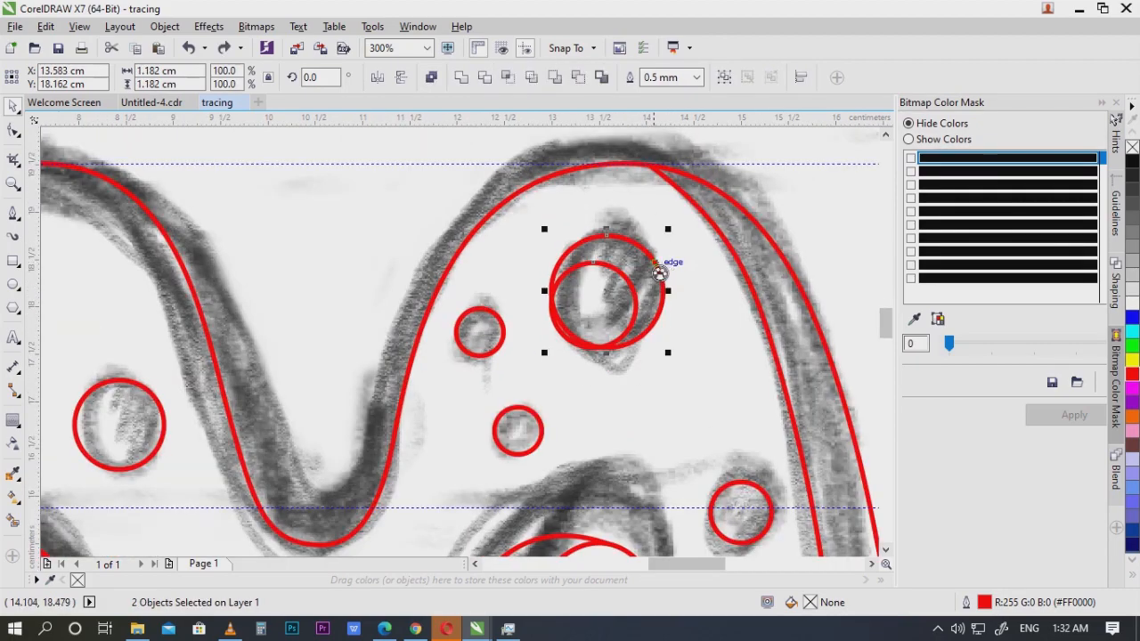
left_click(510, 78)
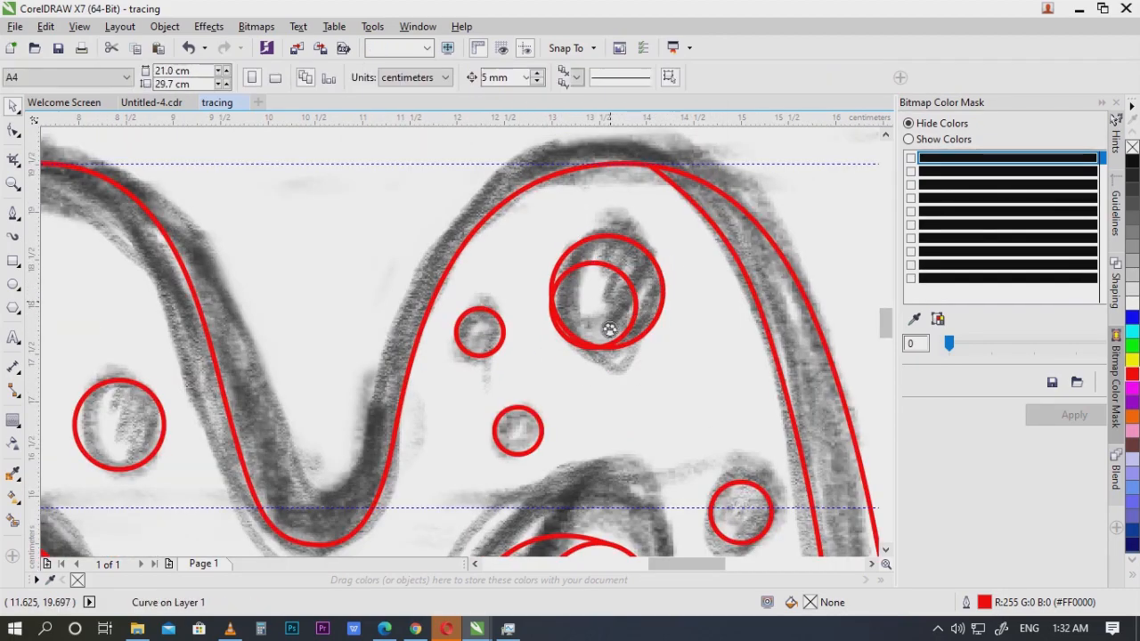
left_click_drag(604, 316, 541, 416)
key("Delete")
scroll(595, 377, "down", 1)
Step: Offset a copy of the right arch's upper small circle to its lower left, intersect the pair and delete the offset copy
scroll(540, 311, "up", 2)
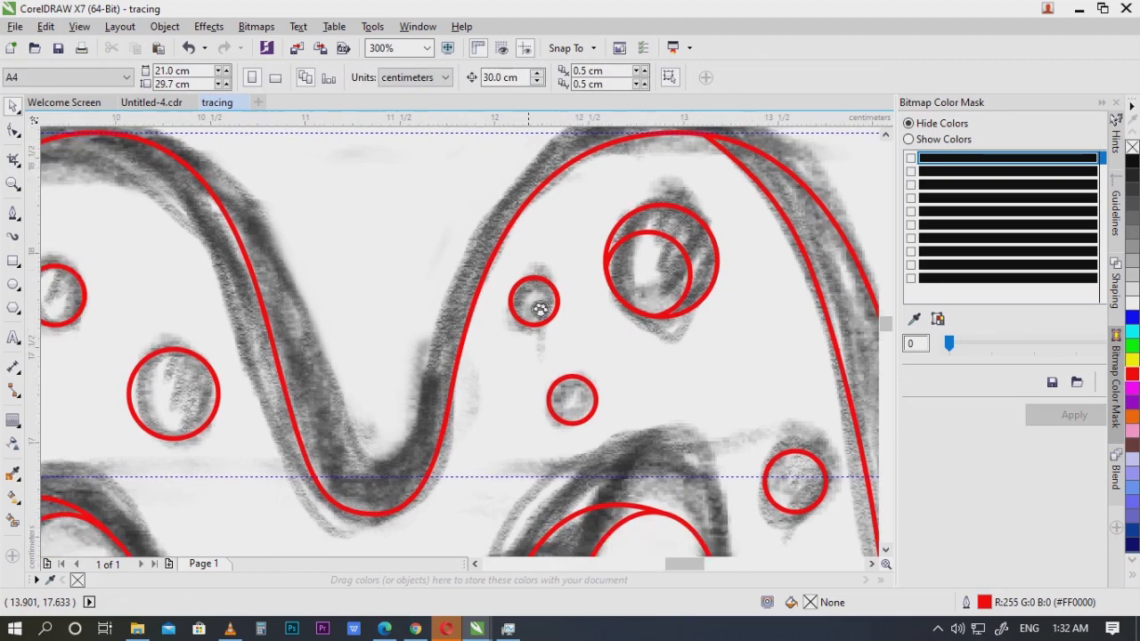
left_click_drag(575, 297, 558, 326)
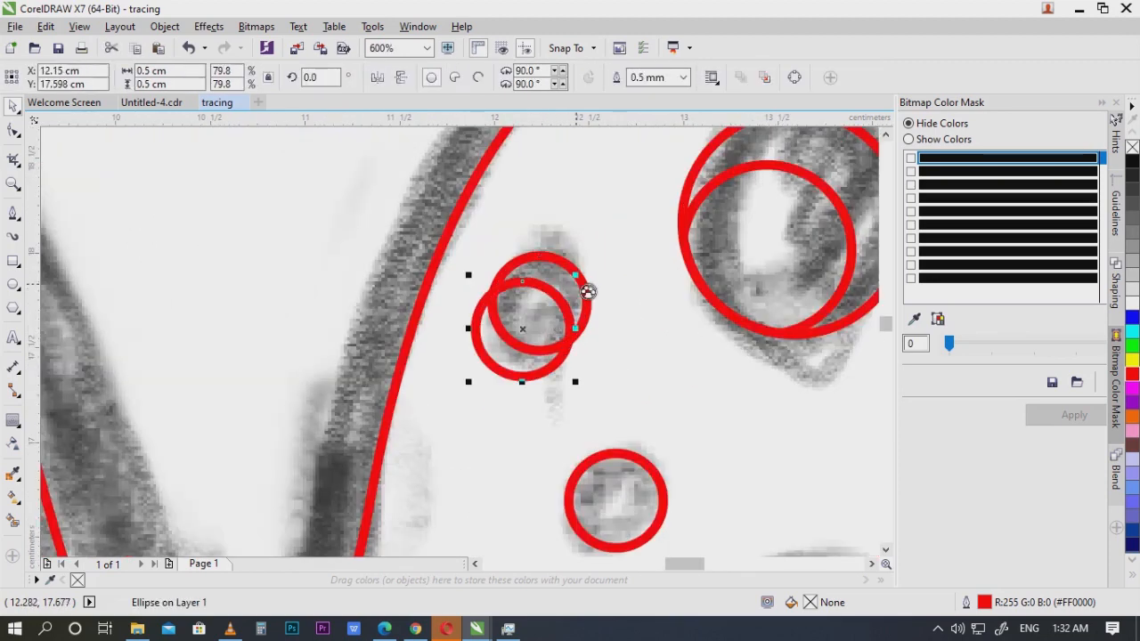
left_click(597, 306, "shift")
left_click(511, 78)
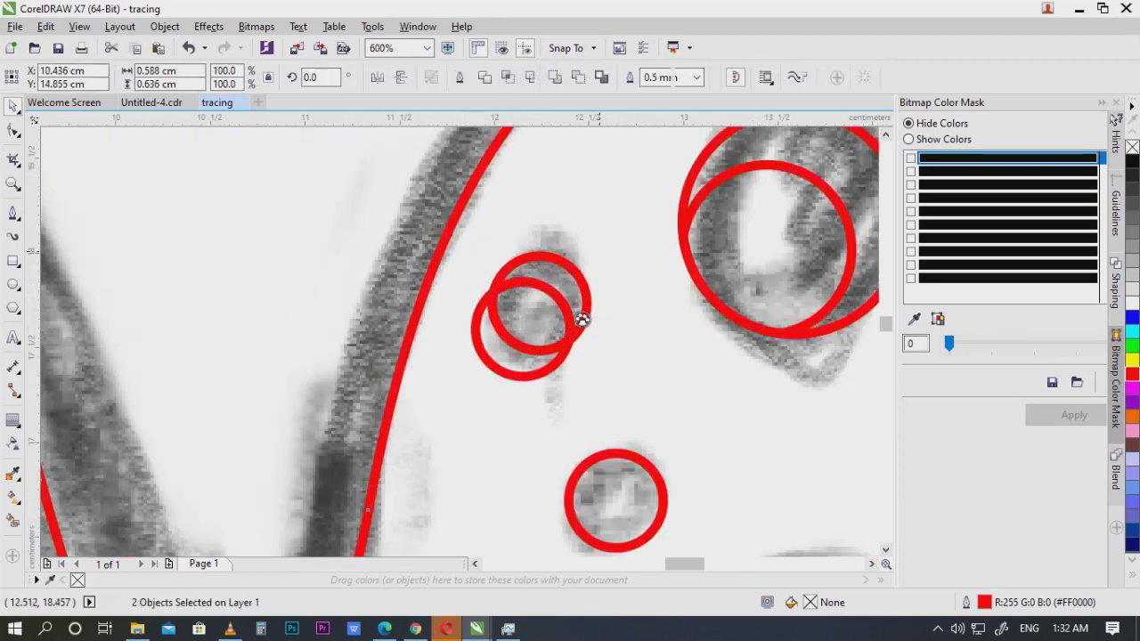
left_click(523, 379)
key("Delete")
Step: Offset a copy of the right arch's lower inner small circle to its lower left, intersect the pair and delete the offset copy
left_click_drag(633, 499, 587, 374)
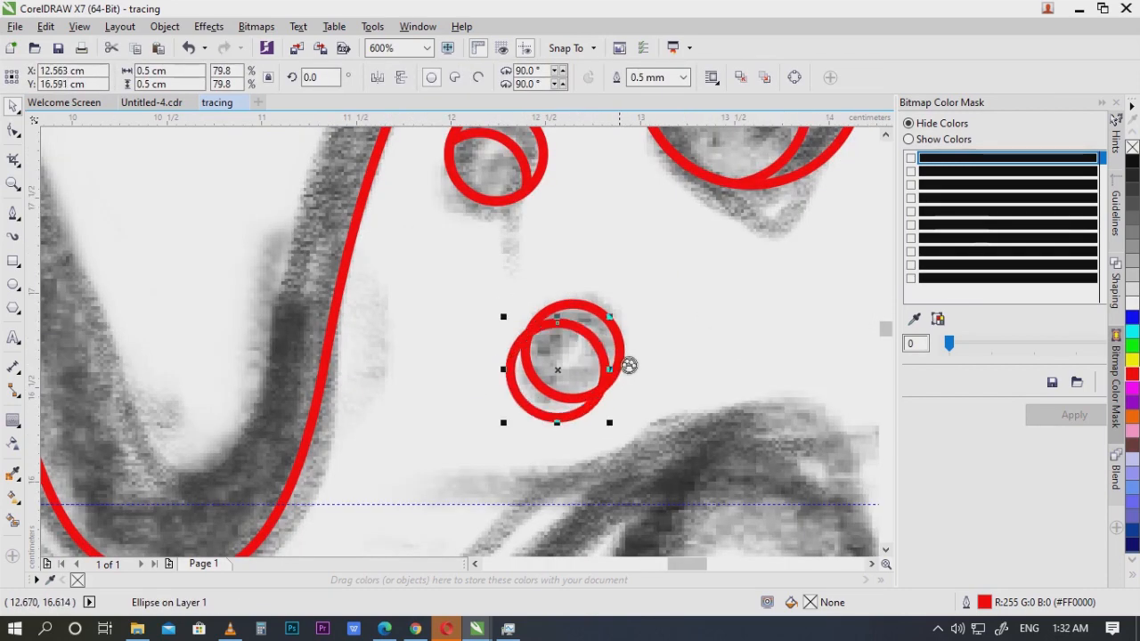
left_click(628, 347, "shift")
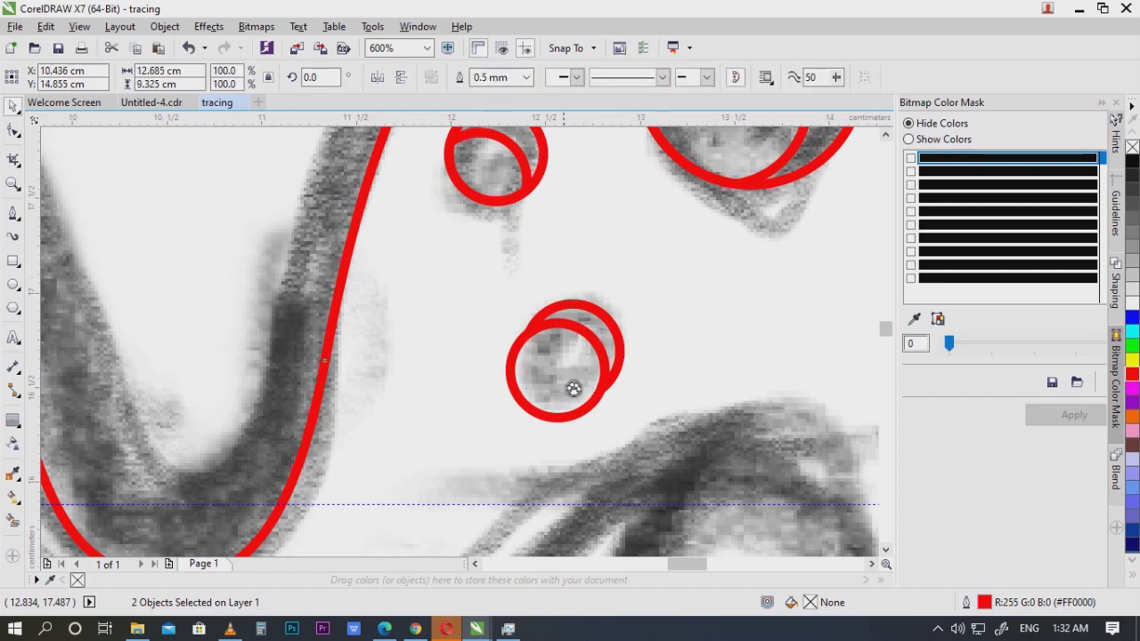
key("ctrl+z")
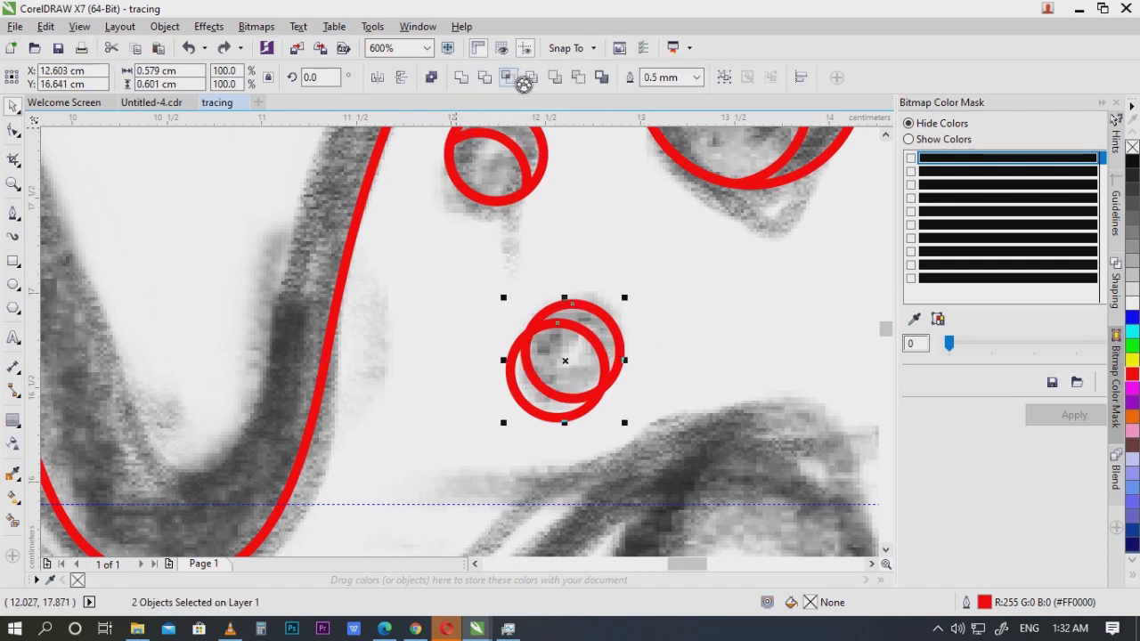
key("ctrl+z")
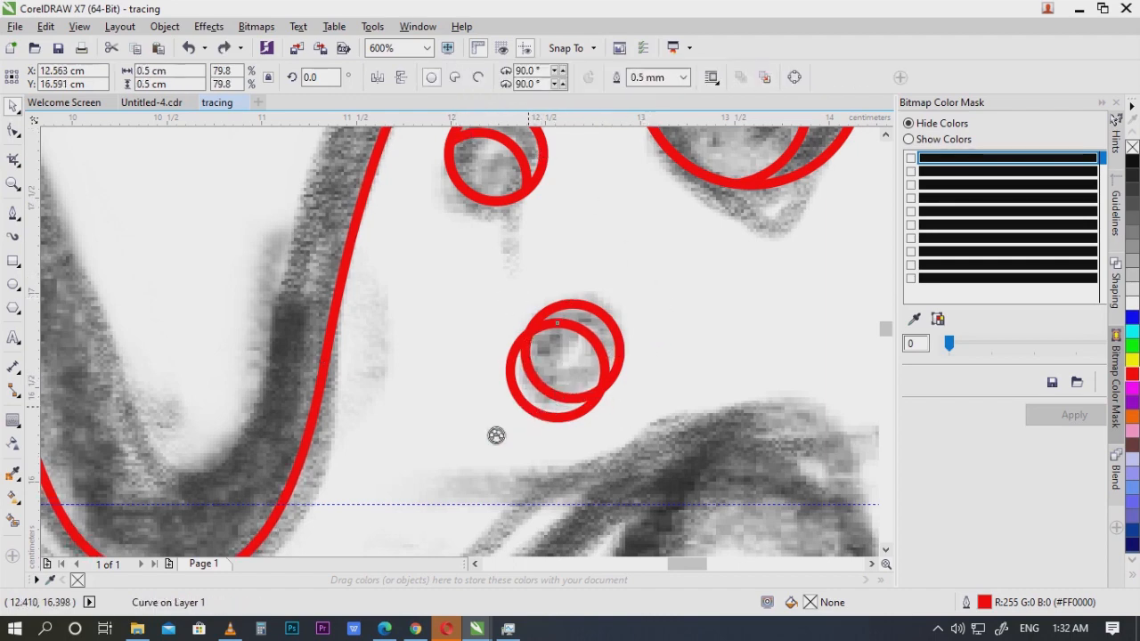
key("Escape")
Step: Copy the circle near the top of the right leg toward its lower left, intersect both circles and remove the offset copy
scroll(682, 282, "down", 5)
scroll(555, 282, "up", 5)
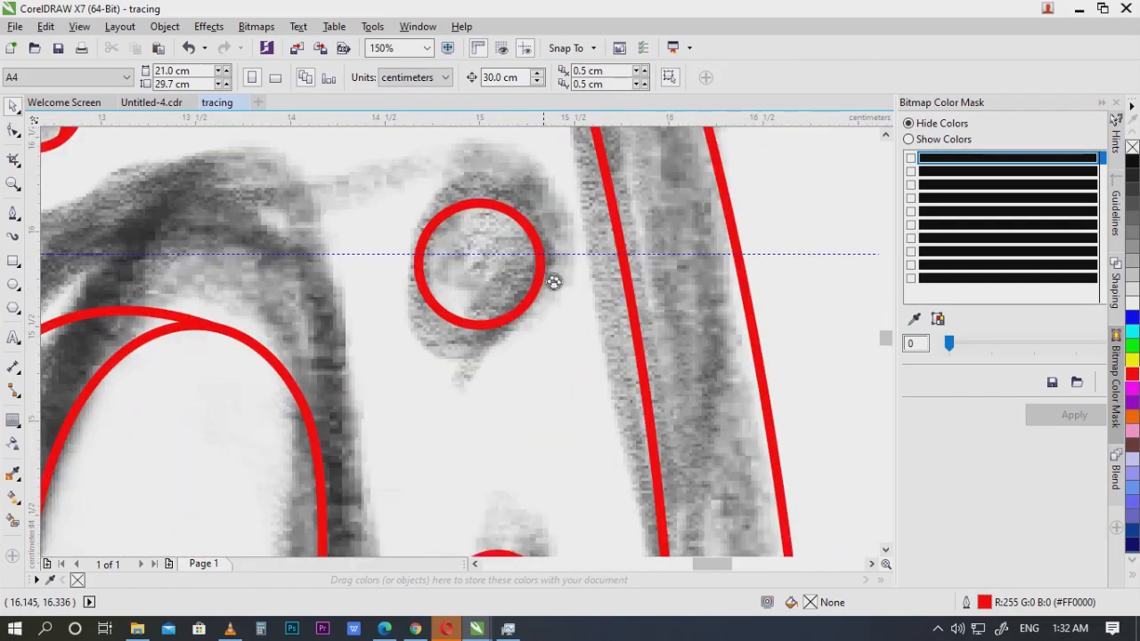
left_click_drag(636, 295, 613, 323)
right_click(613, 324)
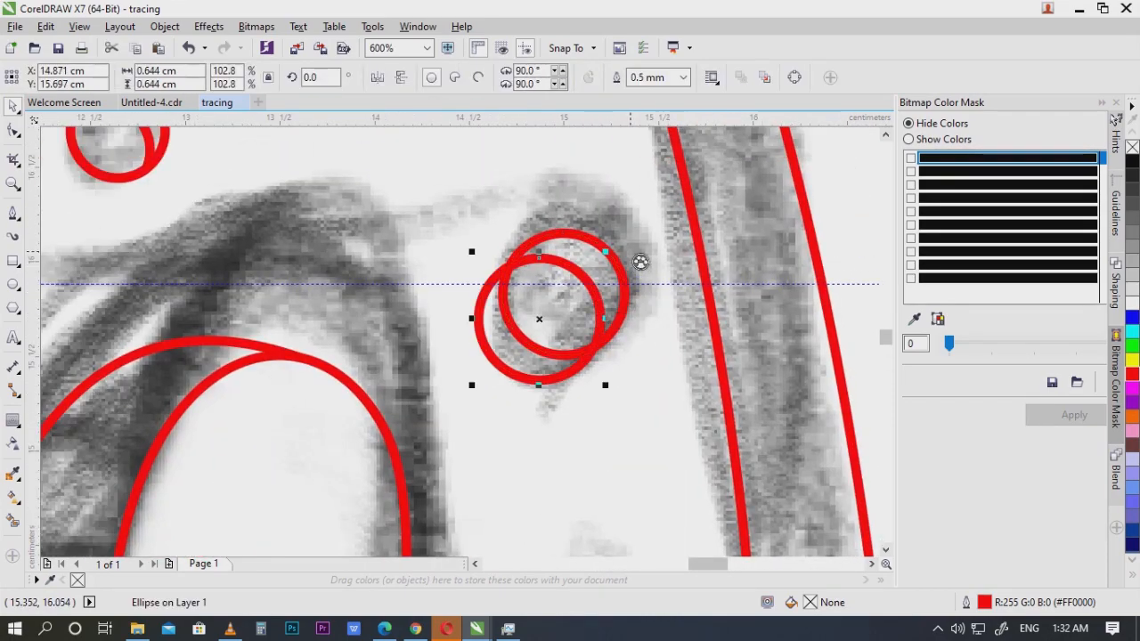
left_click(623, 260, "shift")
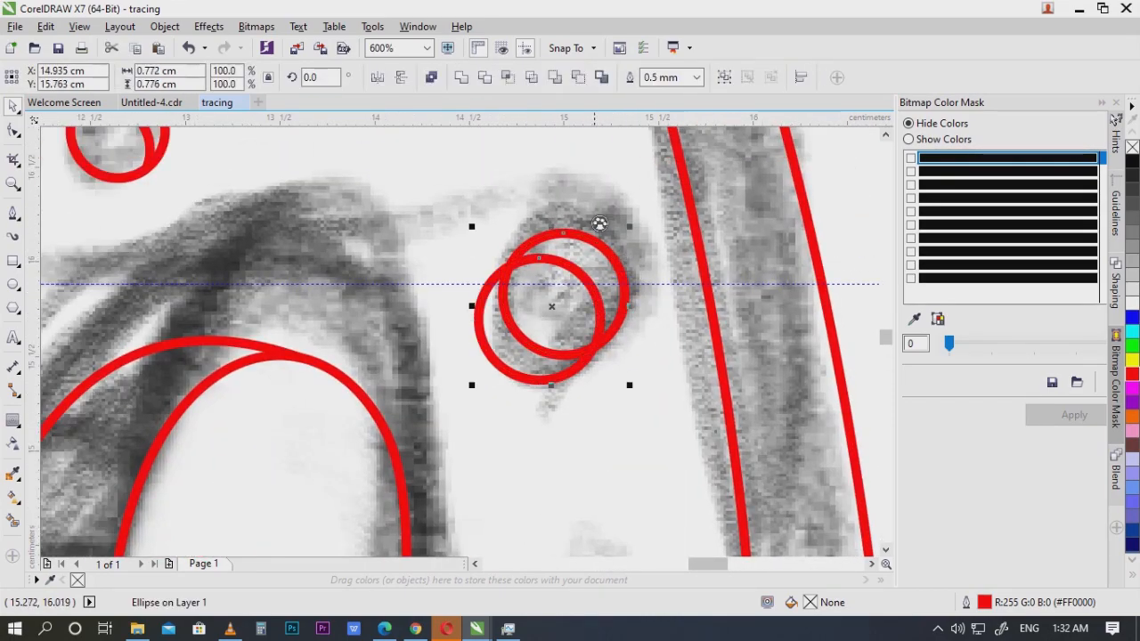
left_click(510, 78)
left_click(534, 378)
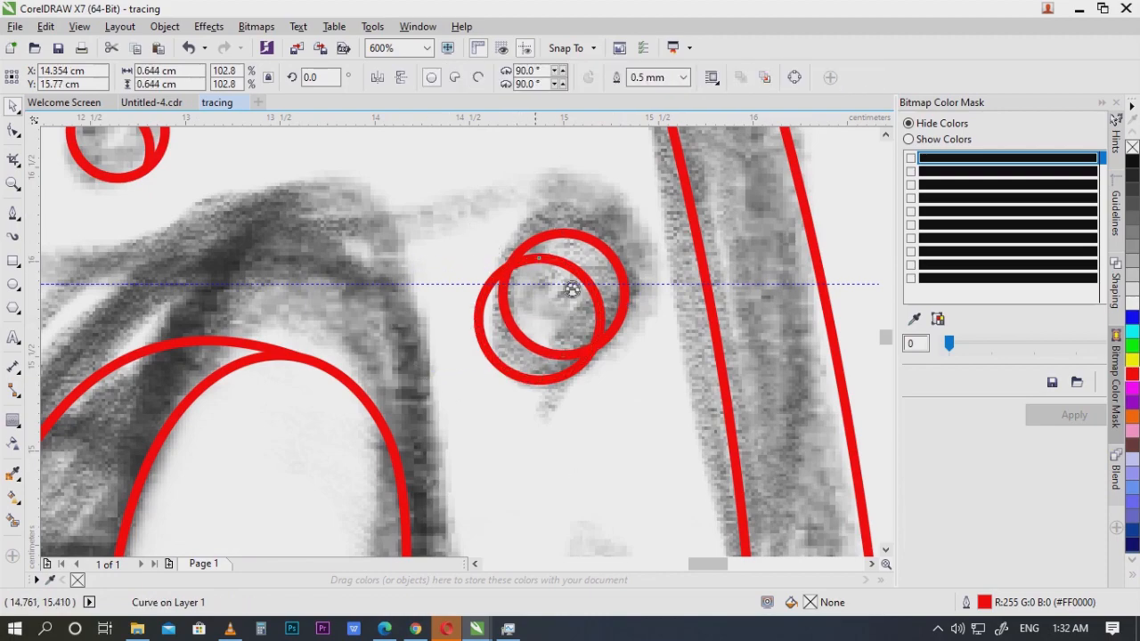
Step: Give the small circle midway down the right leg inner depth by intersecting it with a lower-left copy, then delete that copy
scroll(588, 339, "down", 4)
scroll(628, 378, "up", 4)
left_click_drag(645, 340, 618, 358)
left_click(670, 334, "shift")
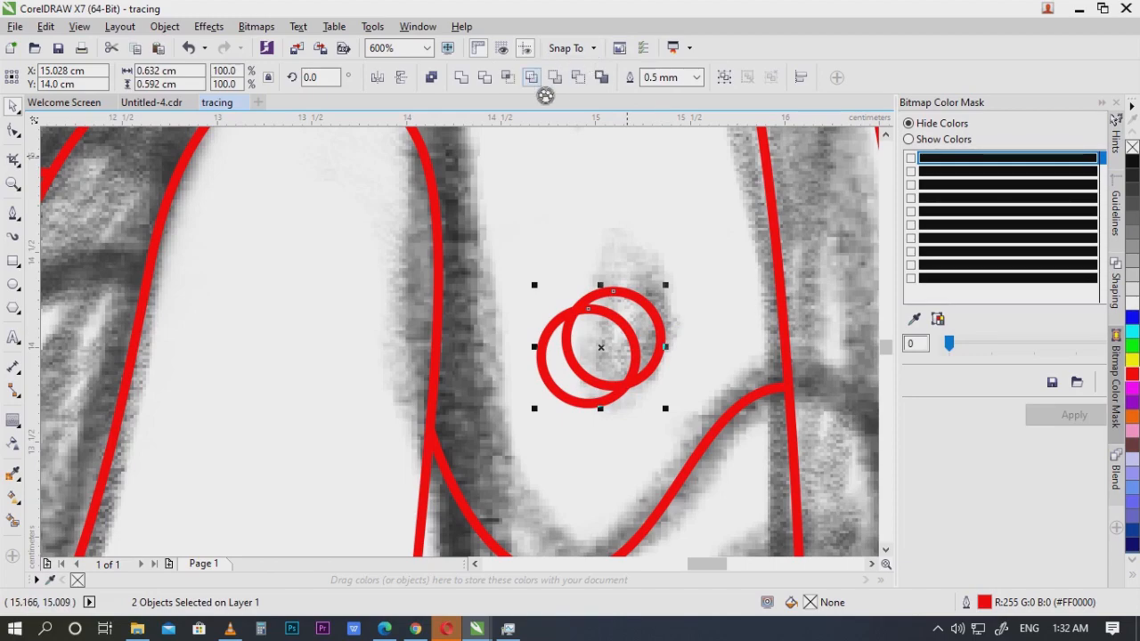
left_click_drag(558, 396, 482, 340)
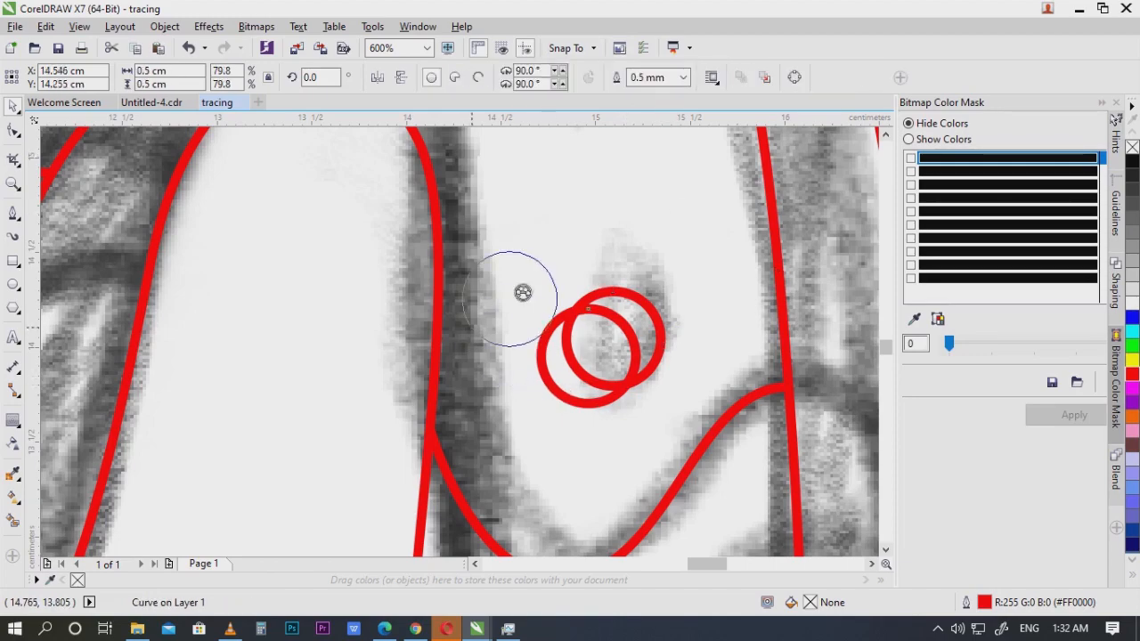
key("Delete")
Step: Intersect the circle in the right foot with a copy offset to its lower left, then delete the offset copy
scroll(535, 272, "down", 1)
left_click_drag(658, 508, 641, 364)
scroll(662, 375, "up", 2)
left_click(705, 358, "shift")
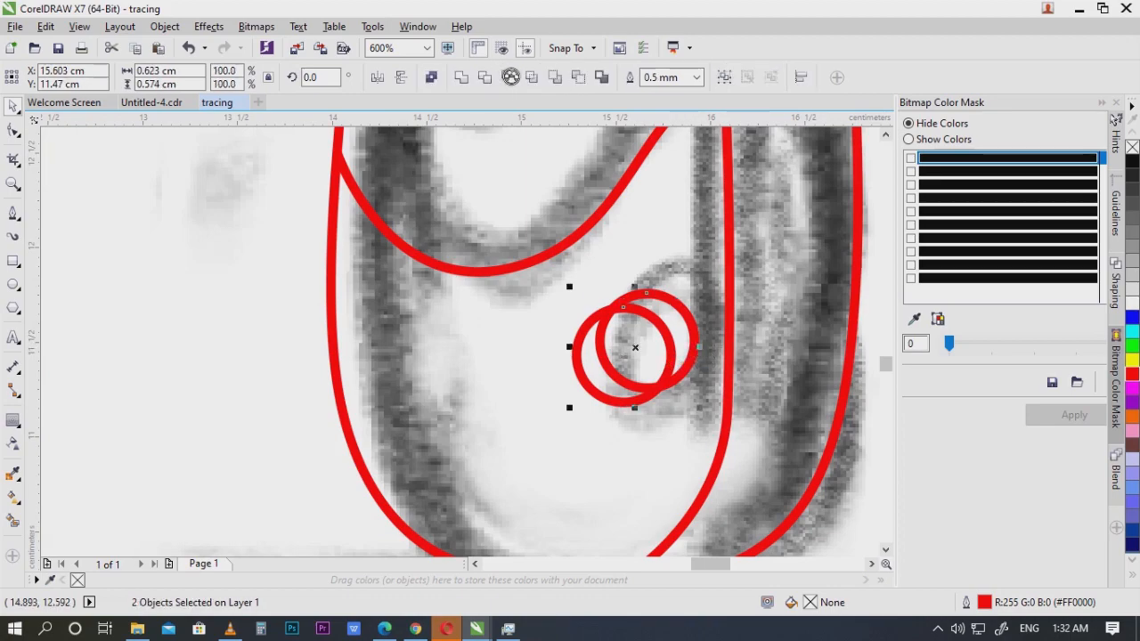
left_click(479, 272)
left_click(575, 340)
key("Delete")
Step: Offset a copy of the left foot's circle to its lower left, intersect the pair and delete the offset copy
scroll(683, 308, "down", 2)
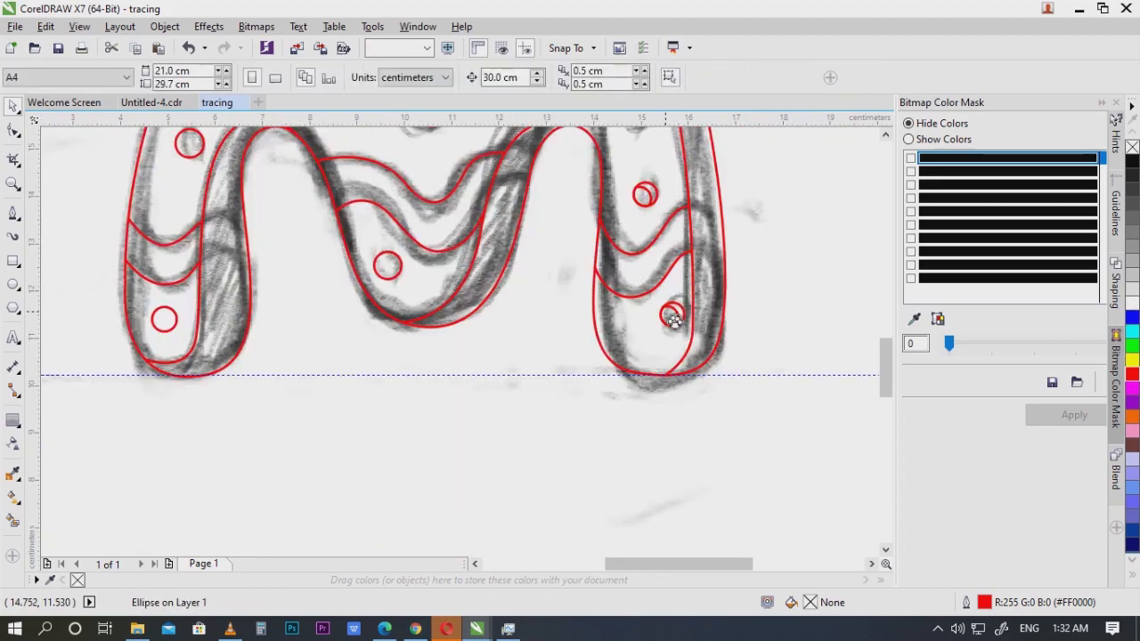
scroll(673, 316, "up", 2)
scroll(677, 322, "down", 2)
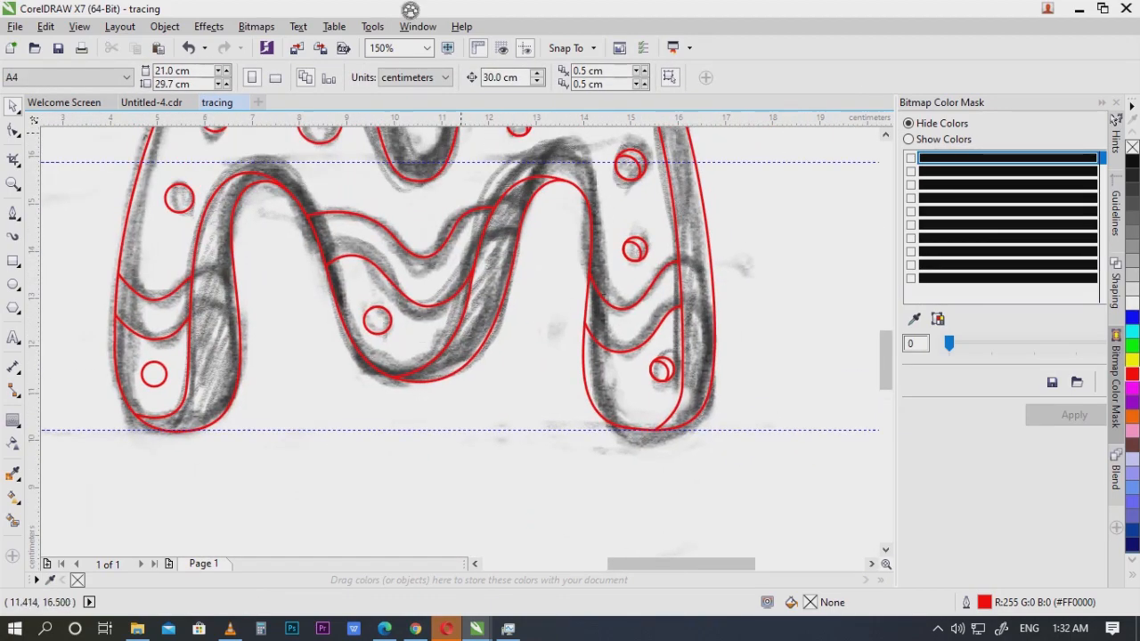
left_click_drag(263, 423, 384, 457)
scroll(291, 509, "up", 1)
left_click_drag(406, 382, 437, 519)
left_click_drag(310, 479, 460, 392)
scroll(473, 392, "up", 1)
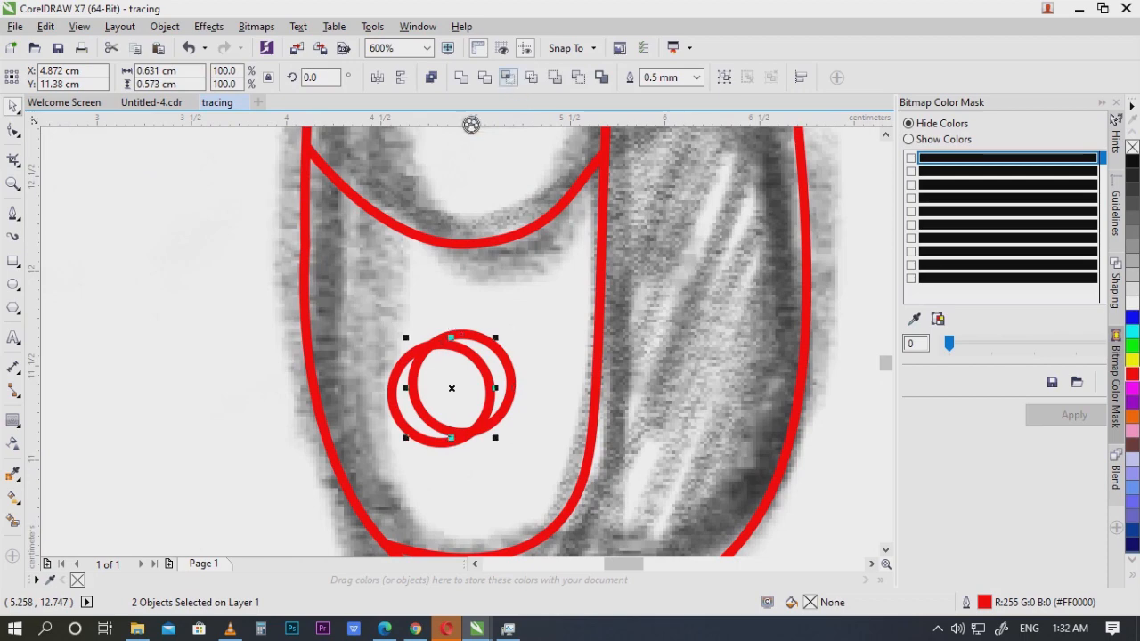
left_click(241, 326)
left_click_drag(408, 427, 372, 452)
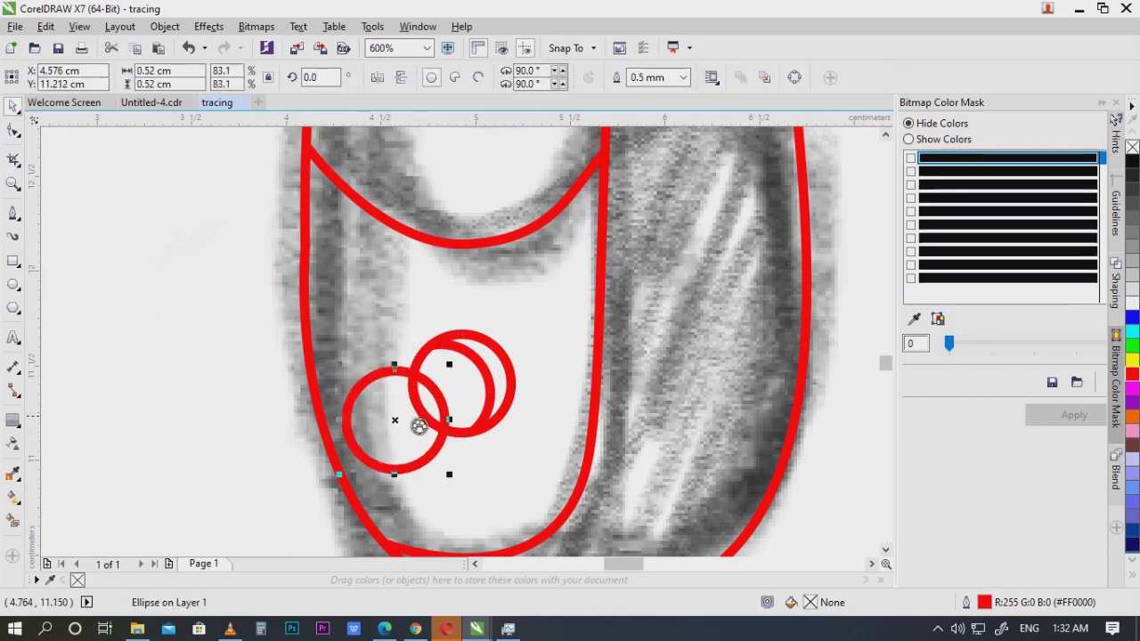
key("Delete")
Step: Intersect the circle on the upper left leg, above the wavy lines, with a lower-left copy and delete that copy
scroll(444, 403, "down", 1)
left_click_drag(499, 324, 550, 508)
scroll(556, 329, "up", 1)
left_click_drag(562, 339, 558, 405)
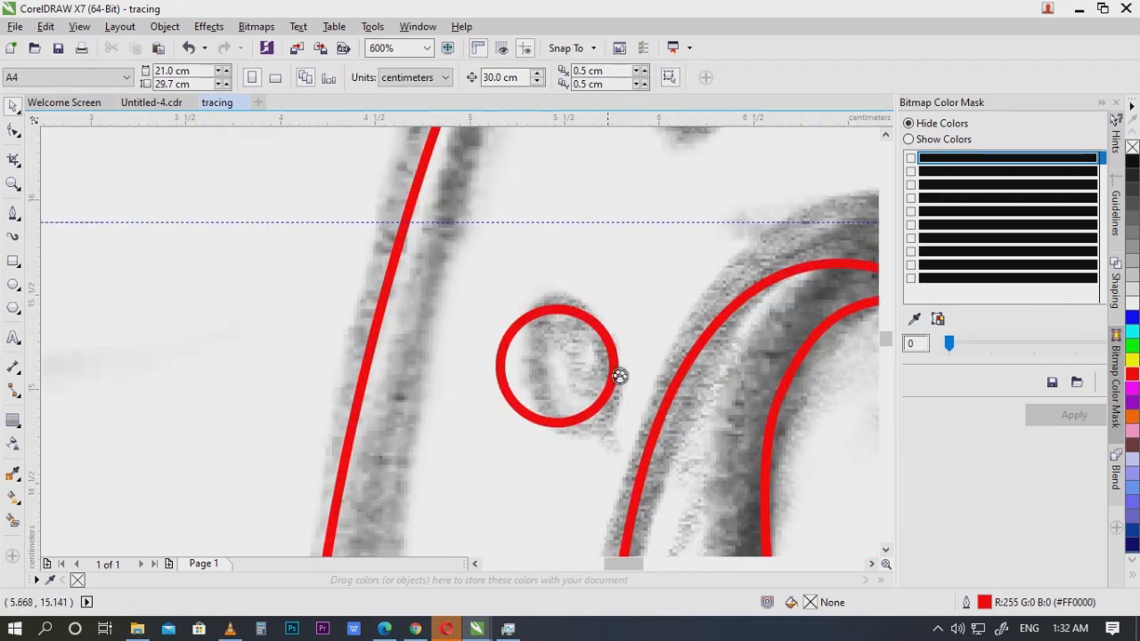
left_click_drag(619, 376, 590, 395)
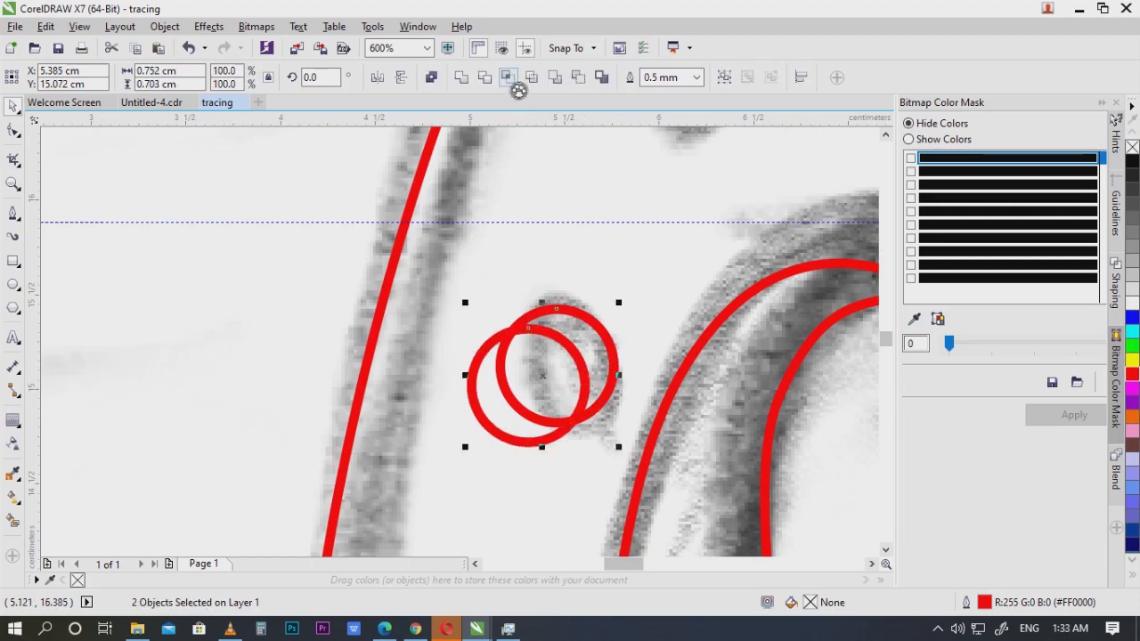
left_click(508, 79)
left_click(671, 296)
left_click(492, 345)
key("Delete")
Step: Offset a copy of the left arch's outer circle to its lower left, intersect the pair and delete the offset copy
scroll(513, 409, "down", 2)
scroll(574, 318, "up", 2)
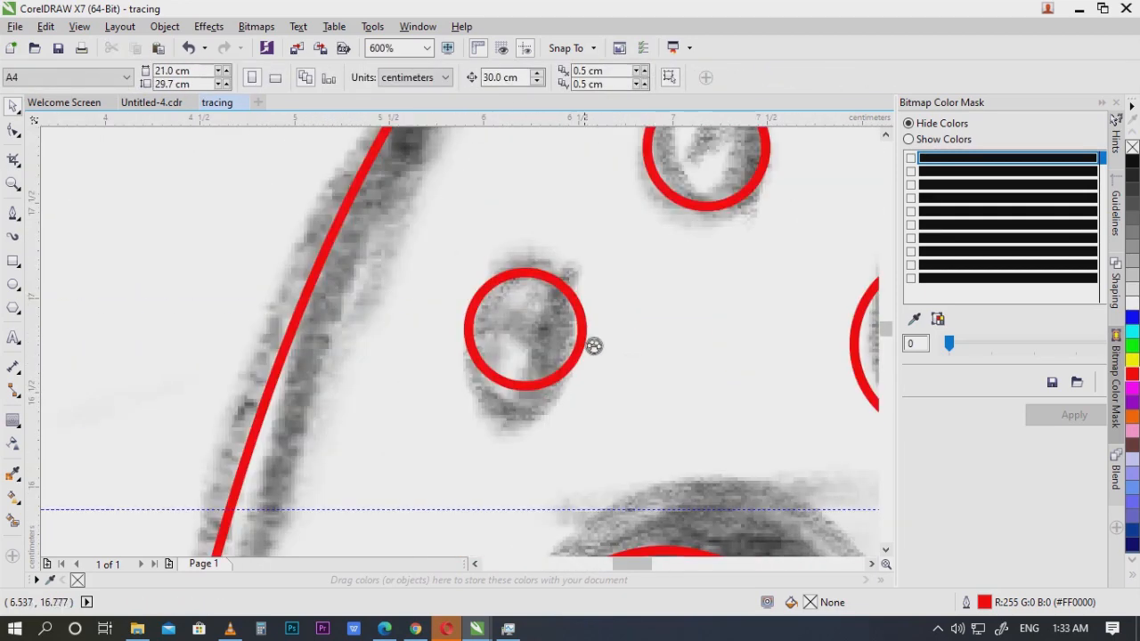
left_click_drag(592, 345, 568, 364)
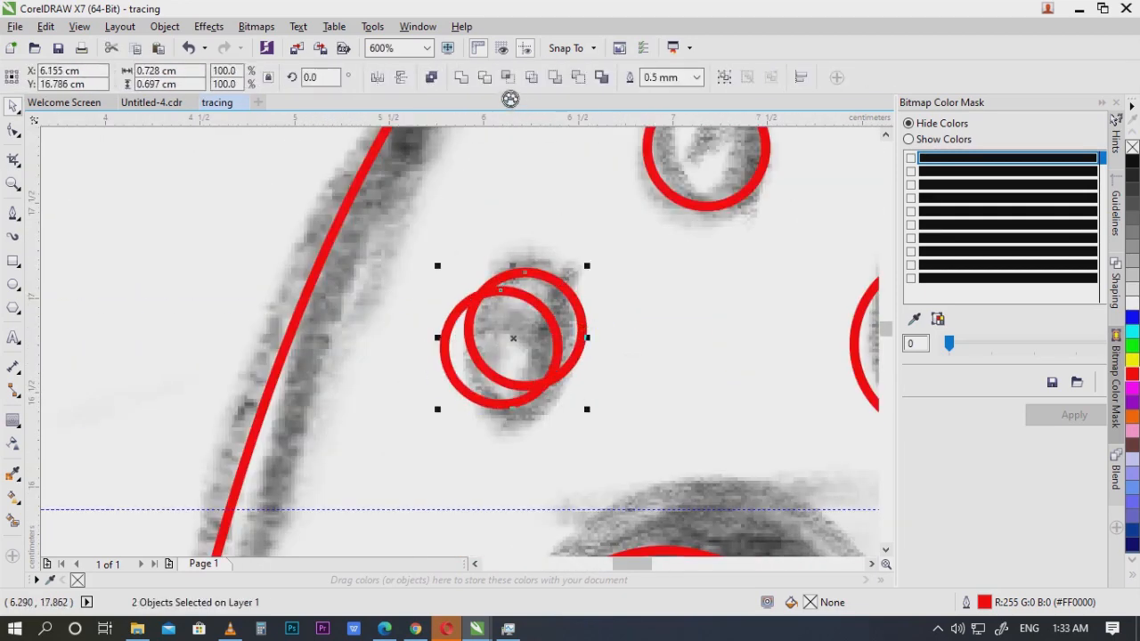
left_click(453, 364)
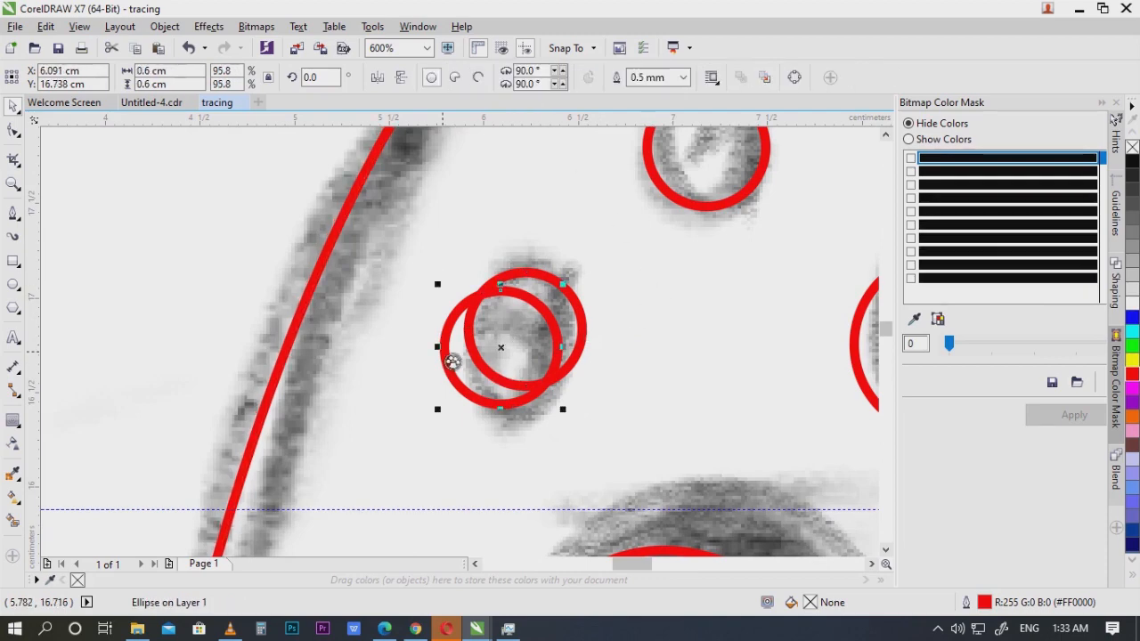
left_click(325, 296)
left_click(338, 301)
left_click(455, 362)
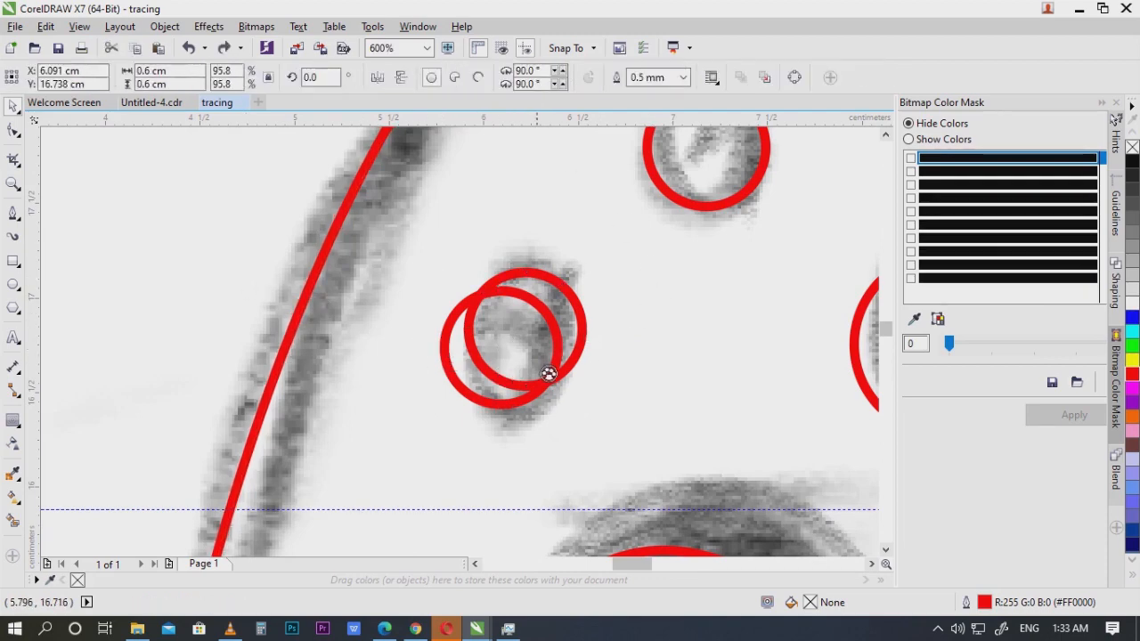
key("Delete")
Step: Give the left arch's uppermost circle an inner depth curve by intersecting it with a copy offset to its lower left
scroll(606, 341, "down", 2)
scroll(653, 322, "up", 2)
left_click_drag(654, 325, 621, 343)
left_click(691, 323, "shift")
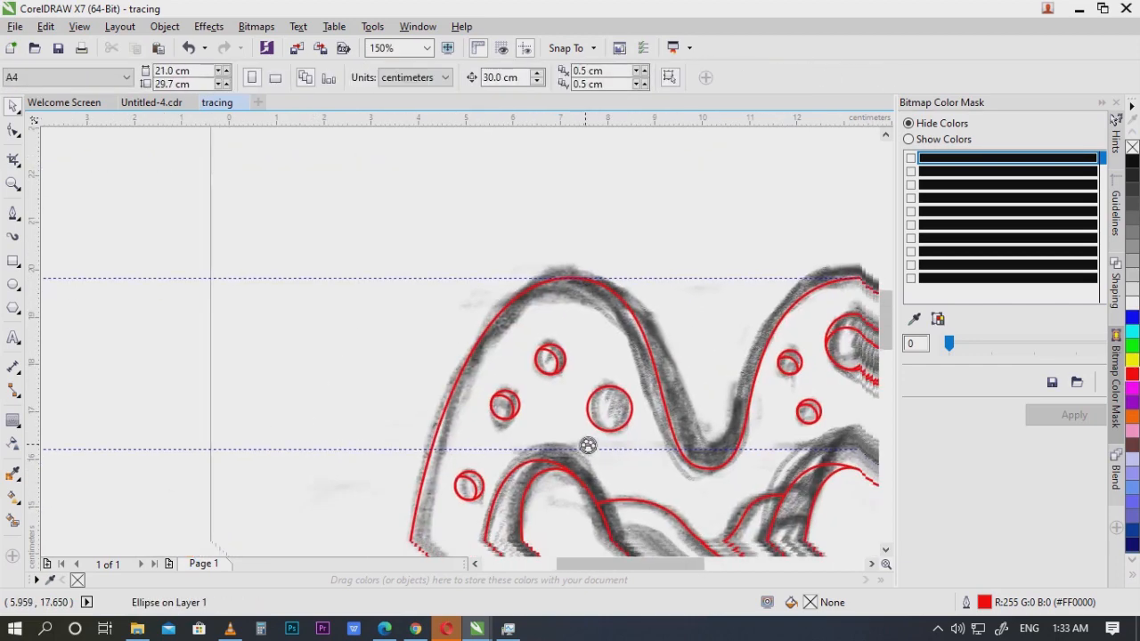
Step: Intersect the left arch's largest circle with a copy offset to its lower left and remove the offset copy
scroll(588, 446, "up", 4)
left_click_drag(628, 384, 554, 386)
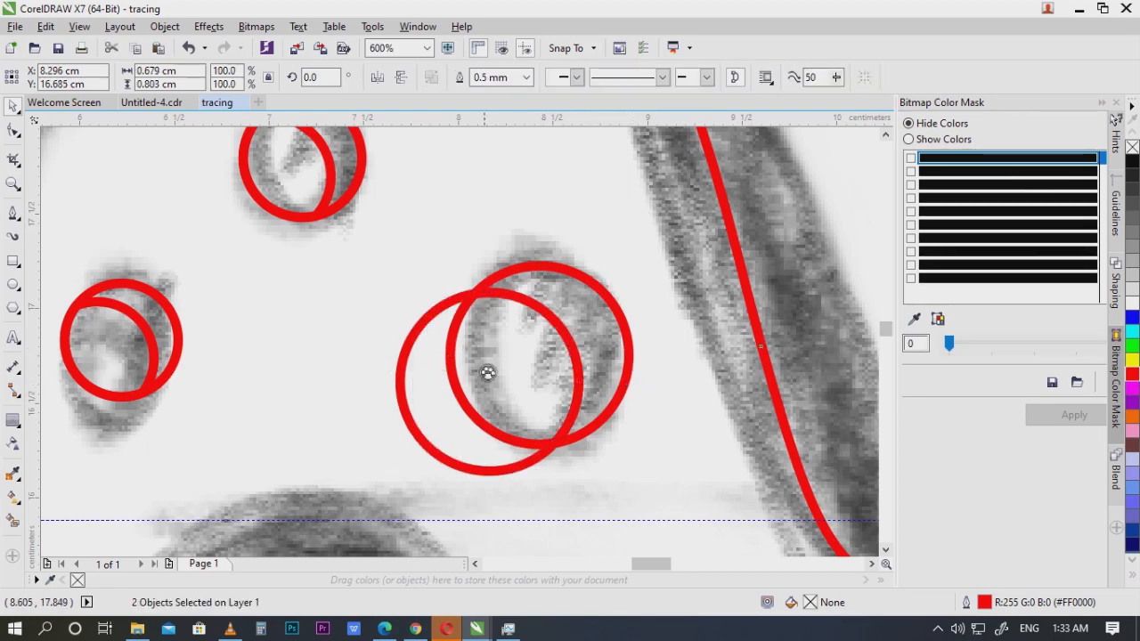
key("ctrl+z")
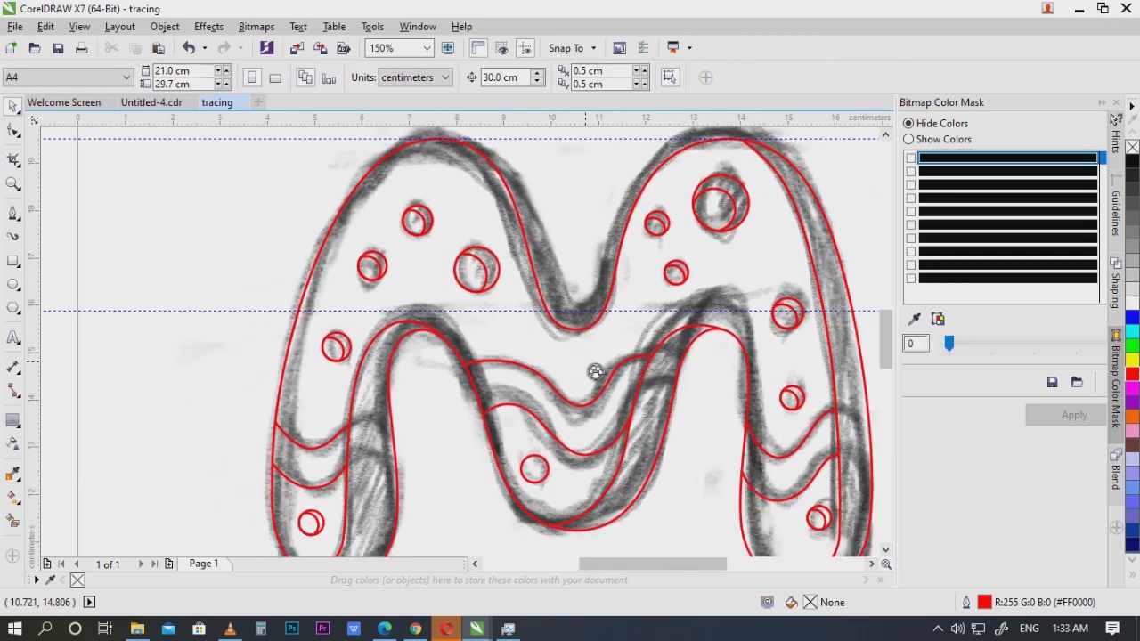
Step: Intersect the circle in the M's central dip with a copy offset to its lower left, then delete the offset copy
left_click_drag(602, 417, 540, 372)
scroll(500, 456, "up", 2)
left_click(509, 78)
left_click(505, 169)
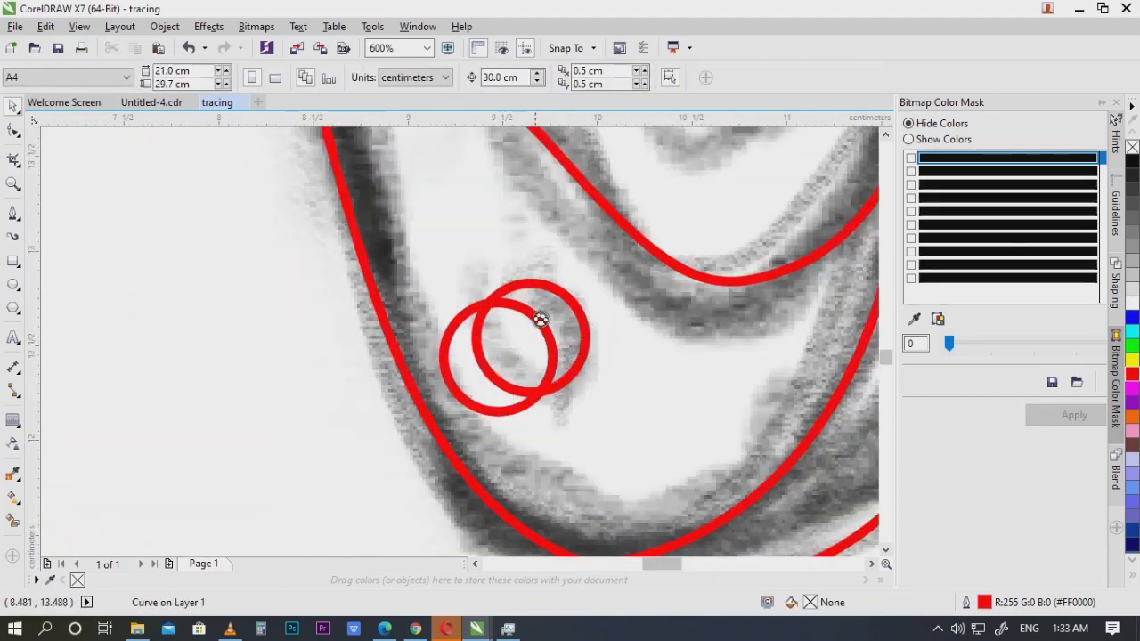
left_click(457, 322)
key("Delete")
Step: Select all the red outlines of the M and move them 30 cm to the right, off the sketch
scroll(488, 320, "down", 2)
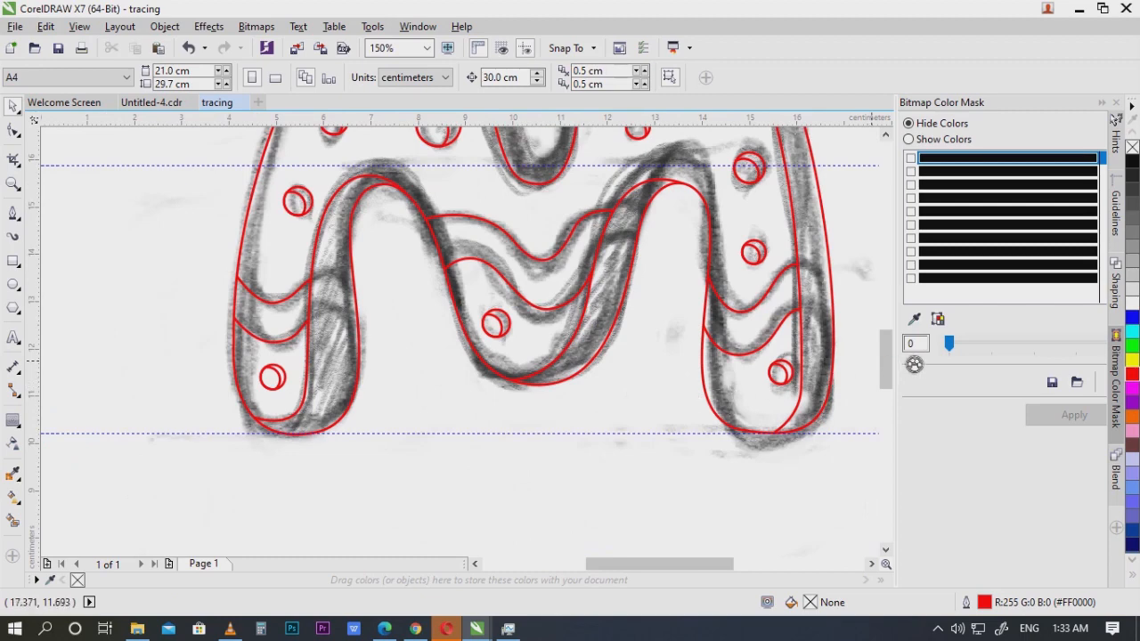
left_click_drag(852, 312, 842, 412)
scroll(832, 451, "down", 1)
left_click_drag(832, 451, 691, 451)
scroll(511, 375, "up", 1)
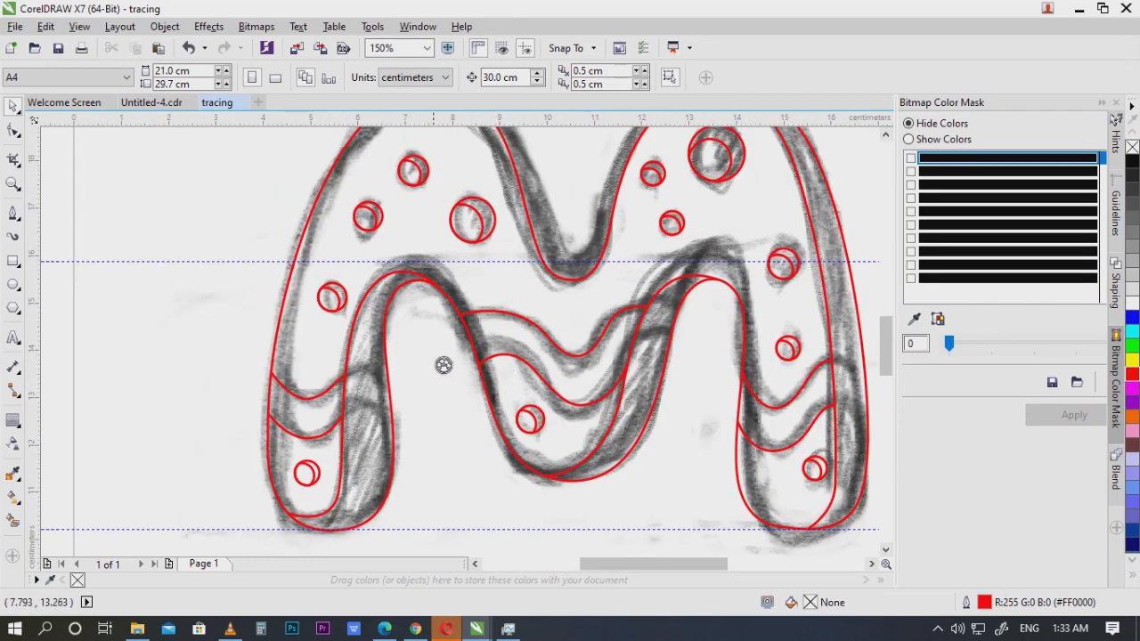
scroll(443, 365, "down", 2)
left_click_drag(359, 262, 604, 434)
key("Right")
key("Right")
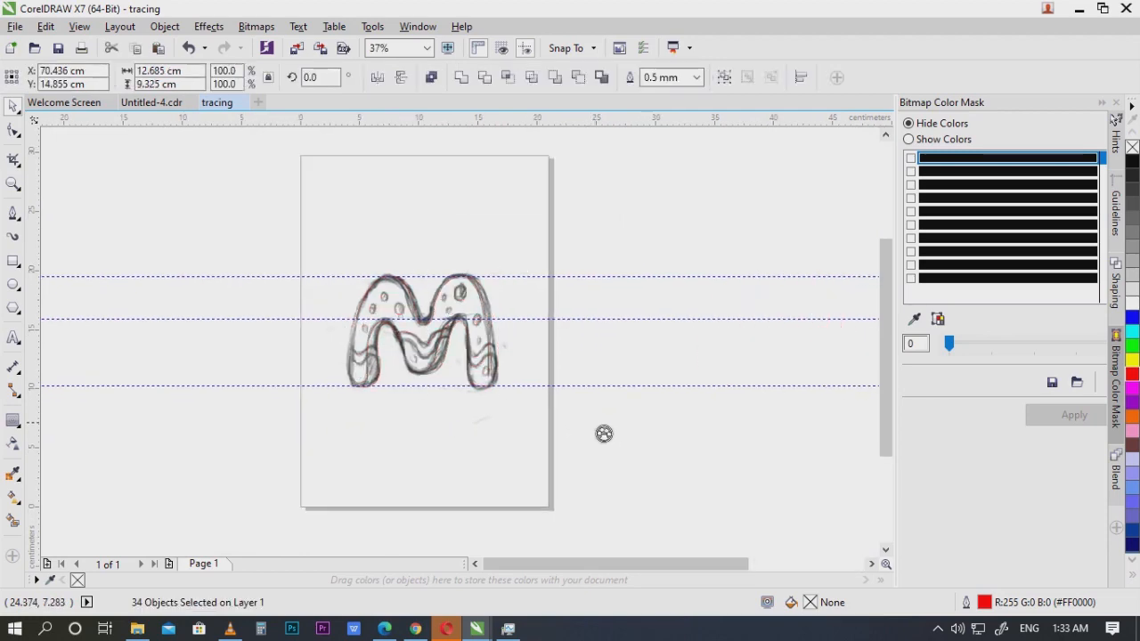
key("Left")
Step: Smooth the upper part of the right arch's inner depth line by deleting the surplus node and reshaping the curve
scroll(840, 356, "up", 1)
left_click_drag(839, 356, 674, 369)
scroll(675, 369, "up", 1)
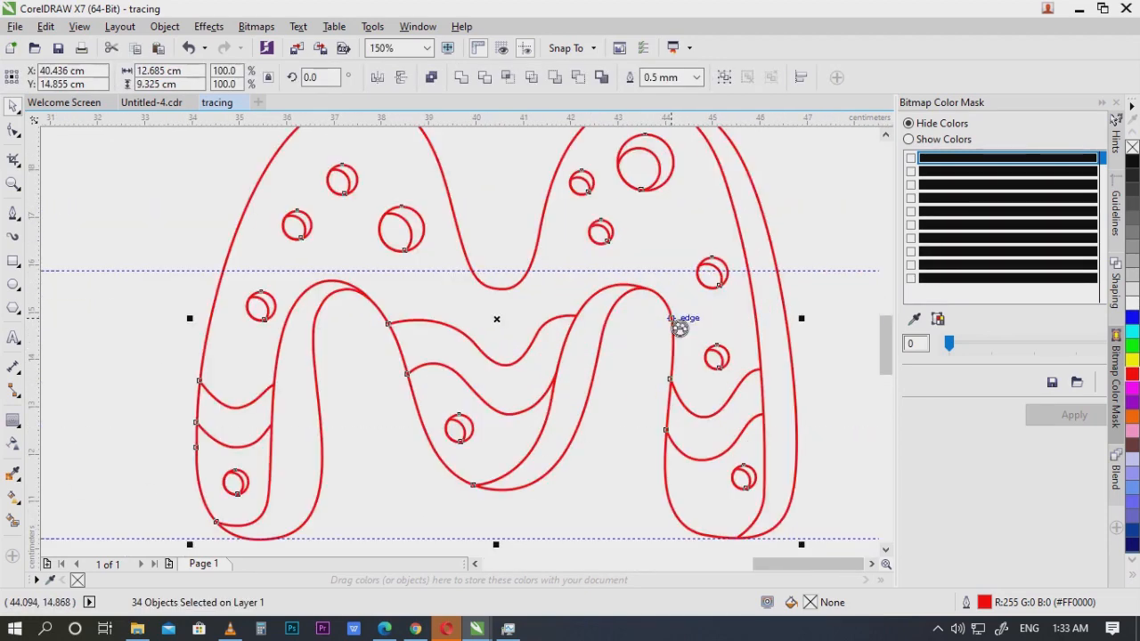
scroll(679, 328, "down", 1)
scroll(707, 360, "left", 3)
scroll(783, 245, "up", 1)
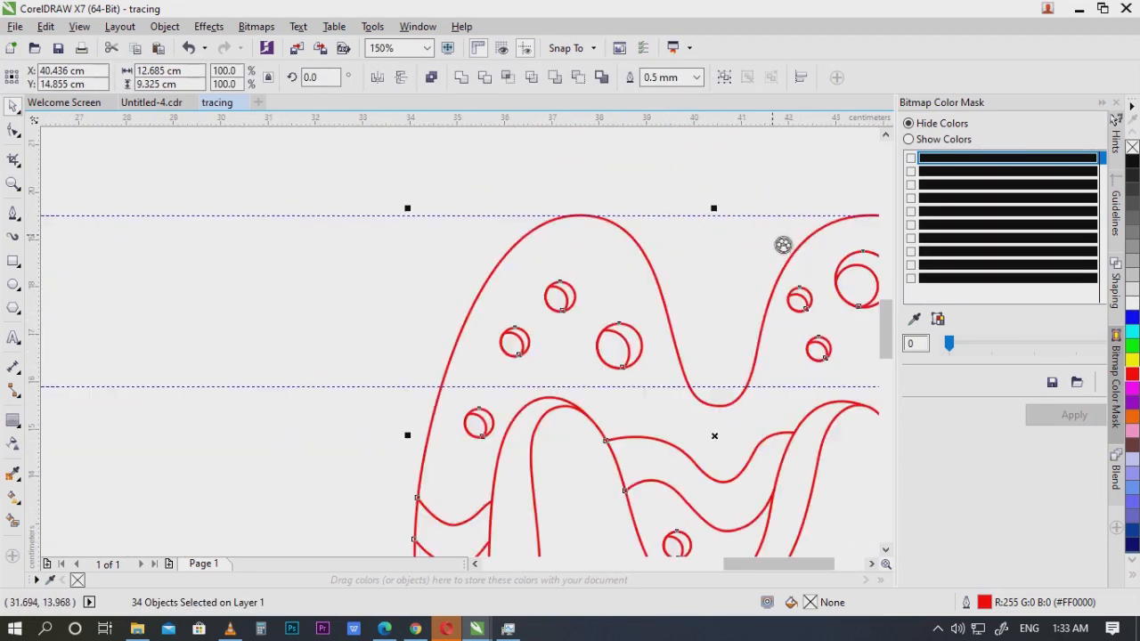
scroll(782, 244, "right", 3)
key("F10")
left_click(588, 271)
scroll(587, 267, "up", 1)
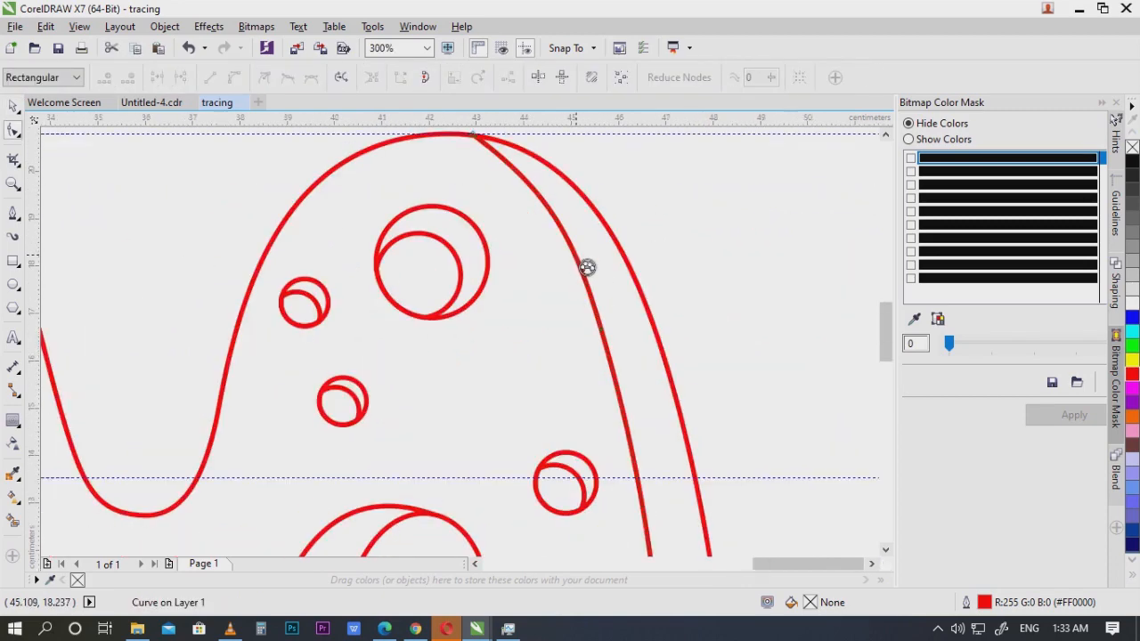
scroll(588, 267, "down", 2)
scroll(561, 237, "up", 1)
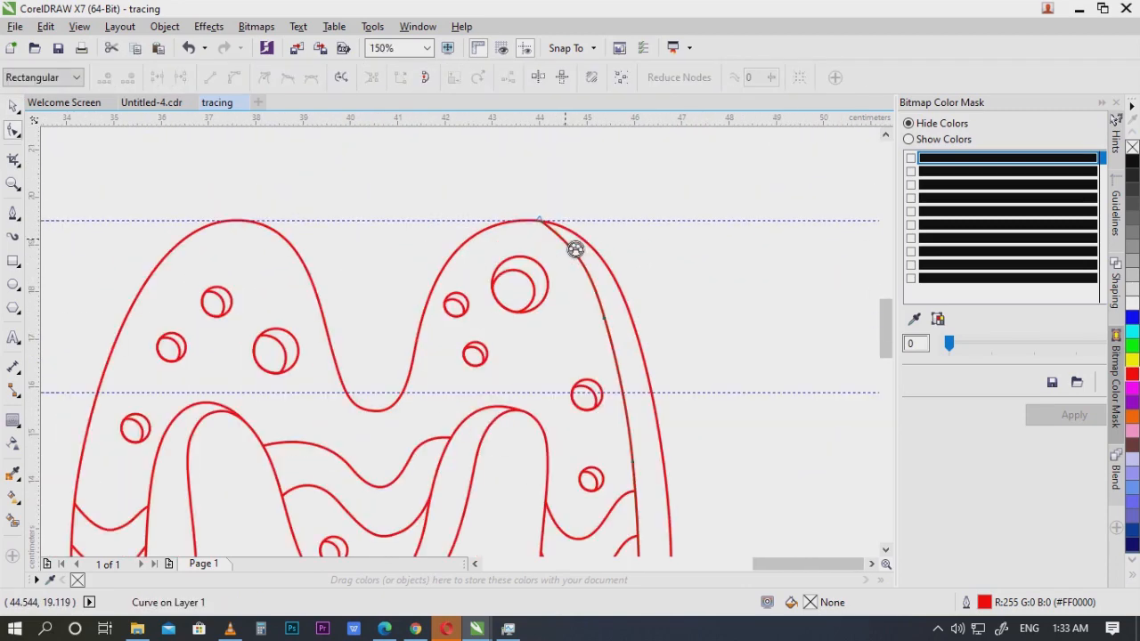
double_click(617, 371)
scroll(612, 337, "up", 1)
left_click_drag(608, 290, 559, 333)
key("Delete")
left_click_drag(588, 293, 612, 322)
scroll(612, 323, "down", 1)
scroll(535, 236, "up", 1)
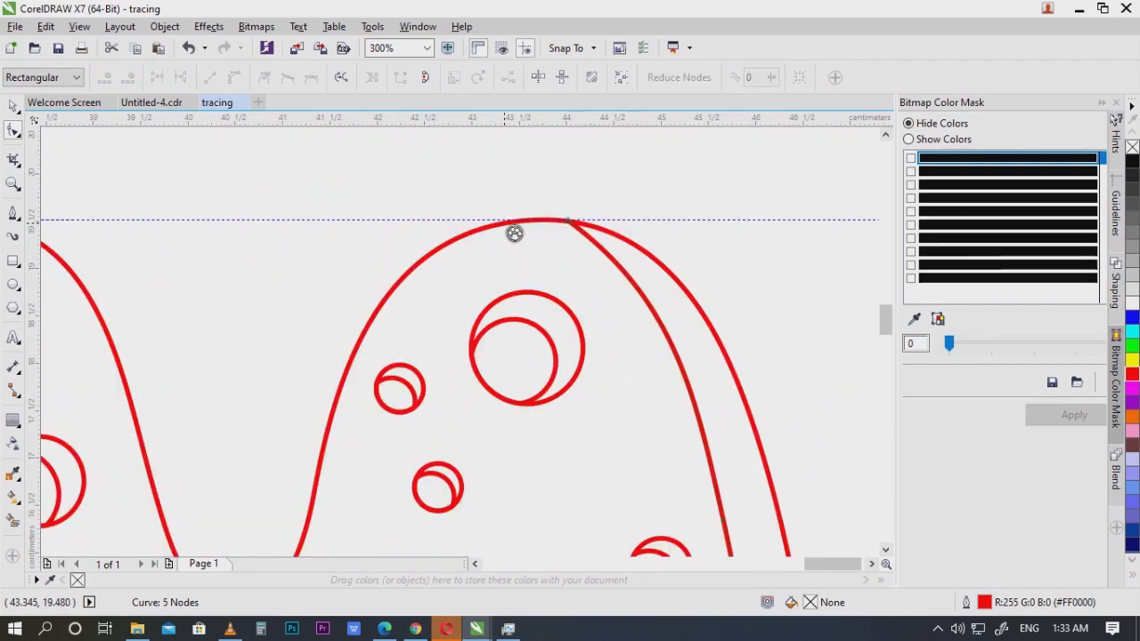
Step: Move the upper end of the right arch's inner depth line left past the crest onto the outline and curve it along the arch
left_click(515, 233)
left_click(581, 232)
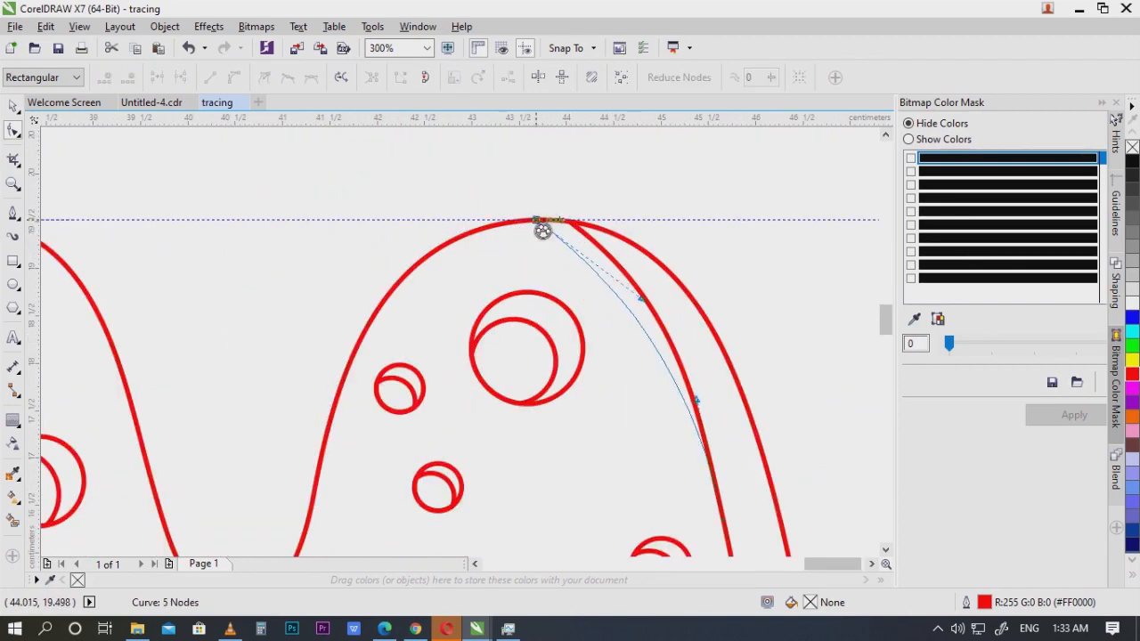
left_click_drag(542, 231, 507, 233)
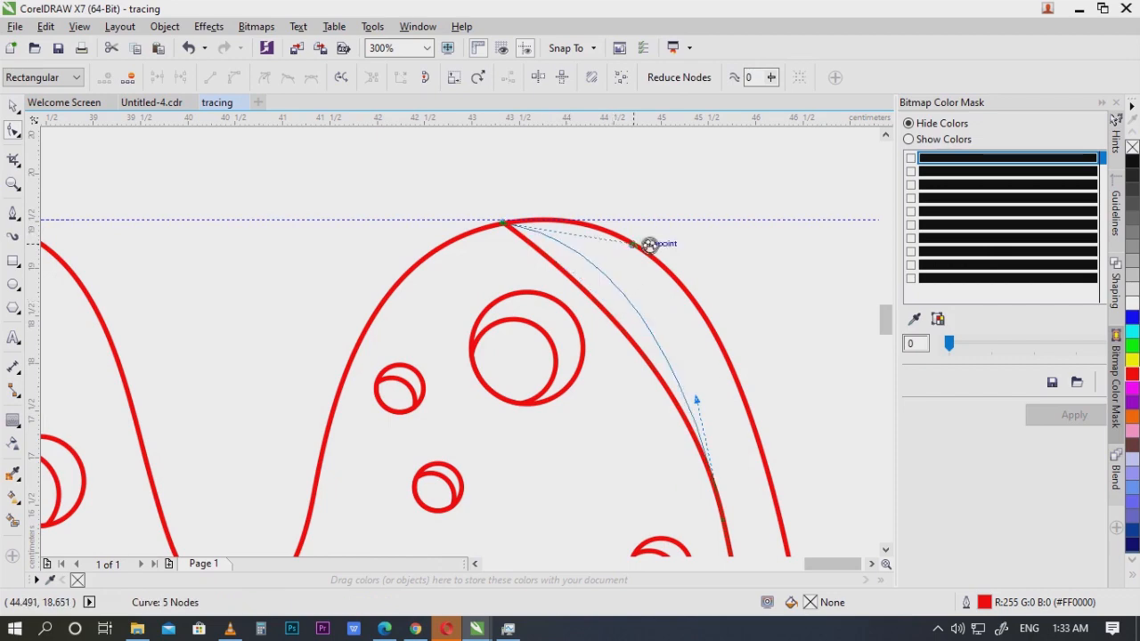
mouse_move(650, 245)
left_mouse_down()
mouse_move(677, 244)
mouse_move(695, 262)
mouse_move(713, 252)
mouse_move(682, 237)
mouse_move(710, 252)
left_mouse_up()
scroll(717, 316, "down", 2)
scroll(688, 354, "up", 2)
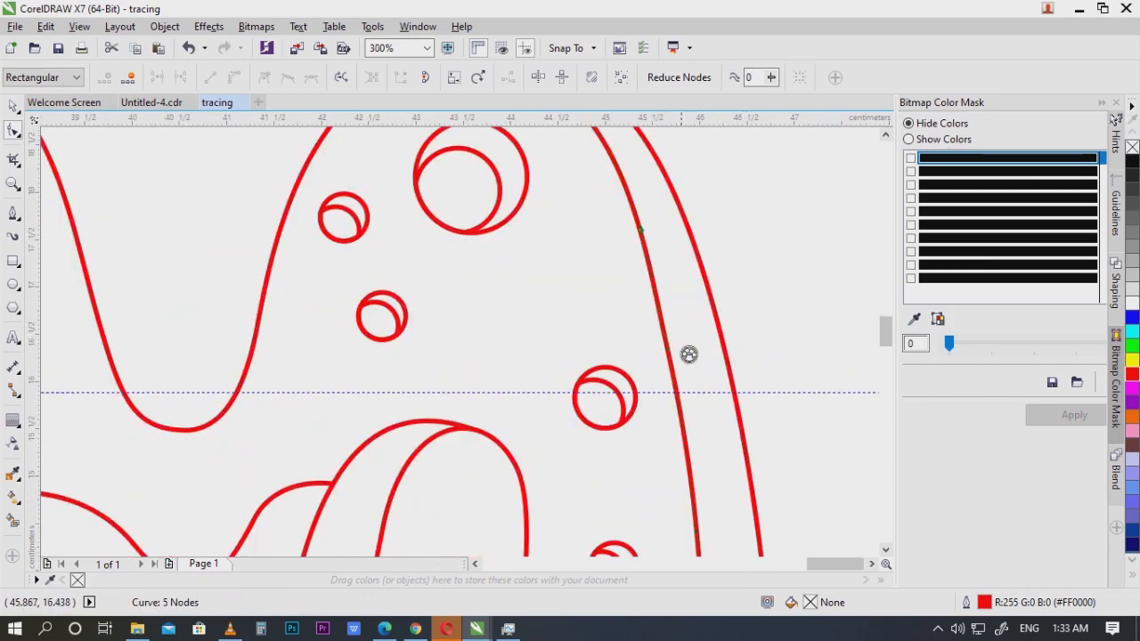
left_click(675, 356)
scroll(674, 356, "down", 1)
scroll(515, 233, "up", 1)
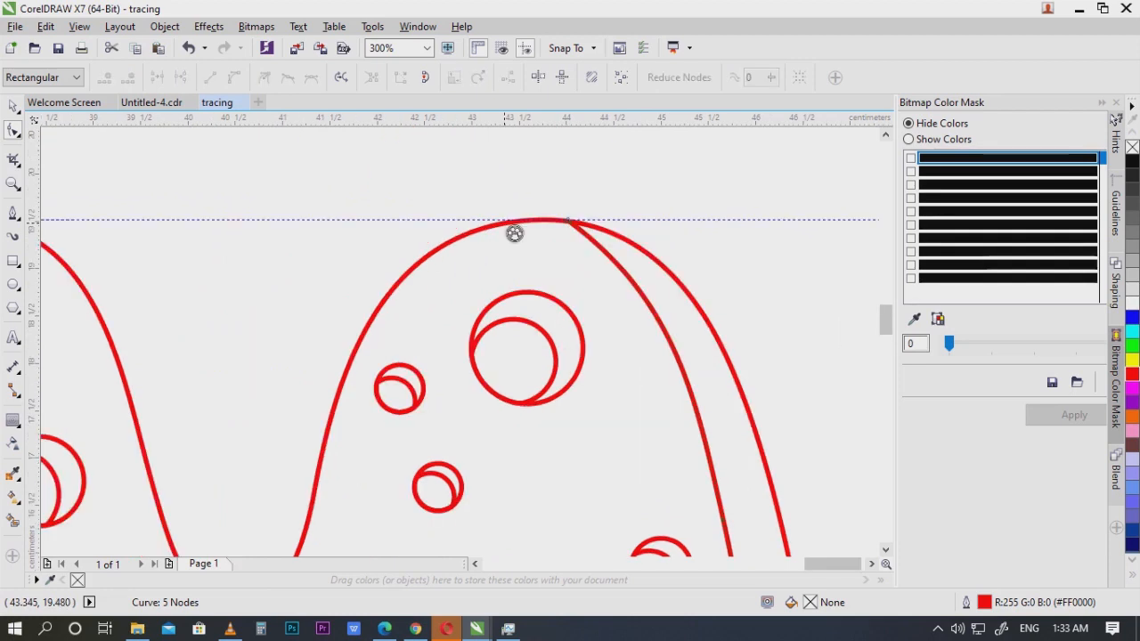
left_click(583, 236)
left_click_drag(555, 230, 503, 231)
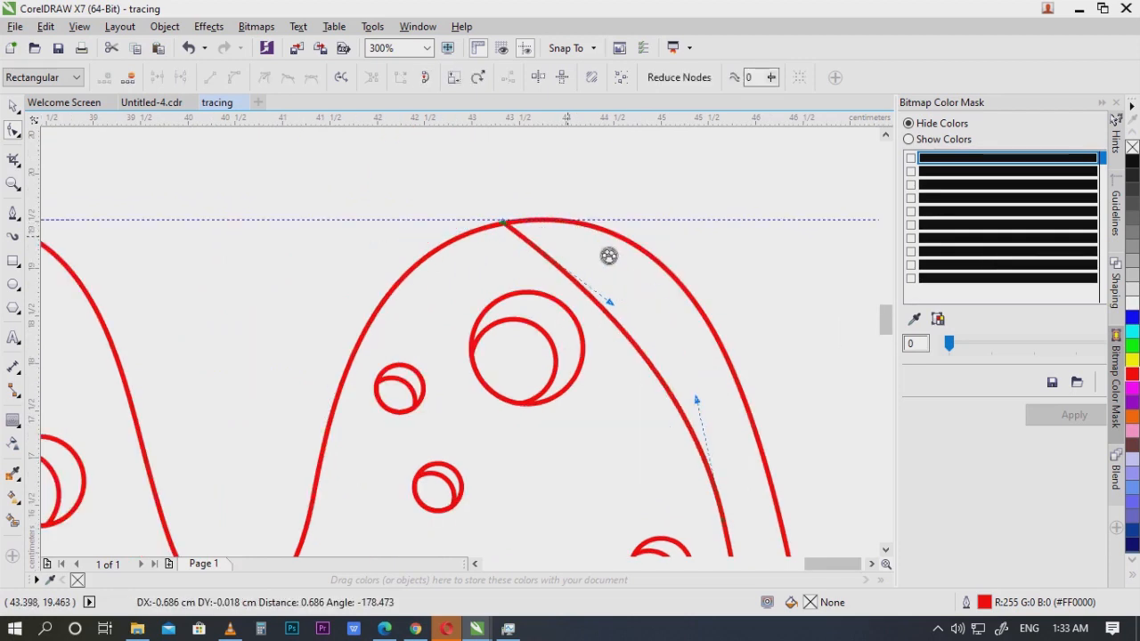
left_click_drag(642, 274, 687, 237)
Step: Smooth the right leg's inner depth line at mid-height by adjusting its nodes and deleting the surplus one
scroll(706, 265, "down", 1)
left_click_drag(744, 365, 707, 317)
scroll(688, 338, "up", 1)
mouse_move(669, 352)
left_mouse_down()
mouse_move(681, 332)
mouse_move(677, 352)
left_mouse_up()
left_click_drag(721, 413, 695, 345)
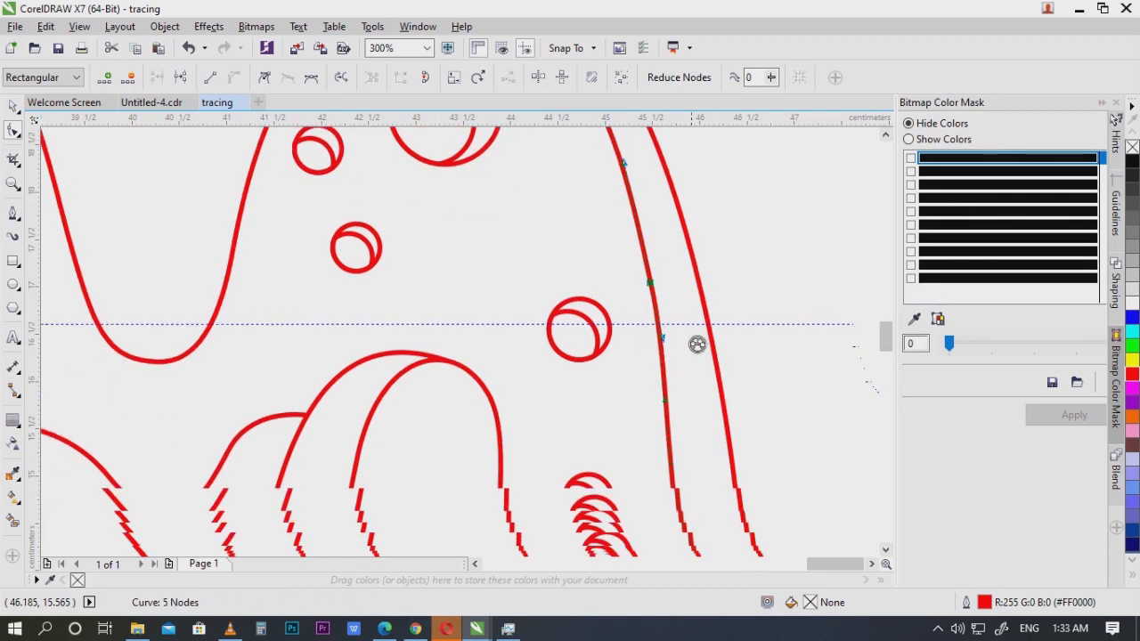
scroll(697, 344, "down", 1)
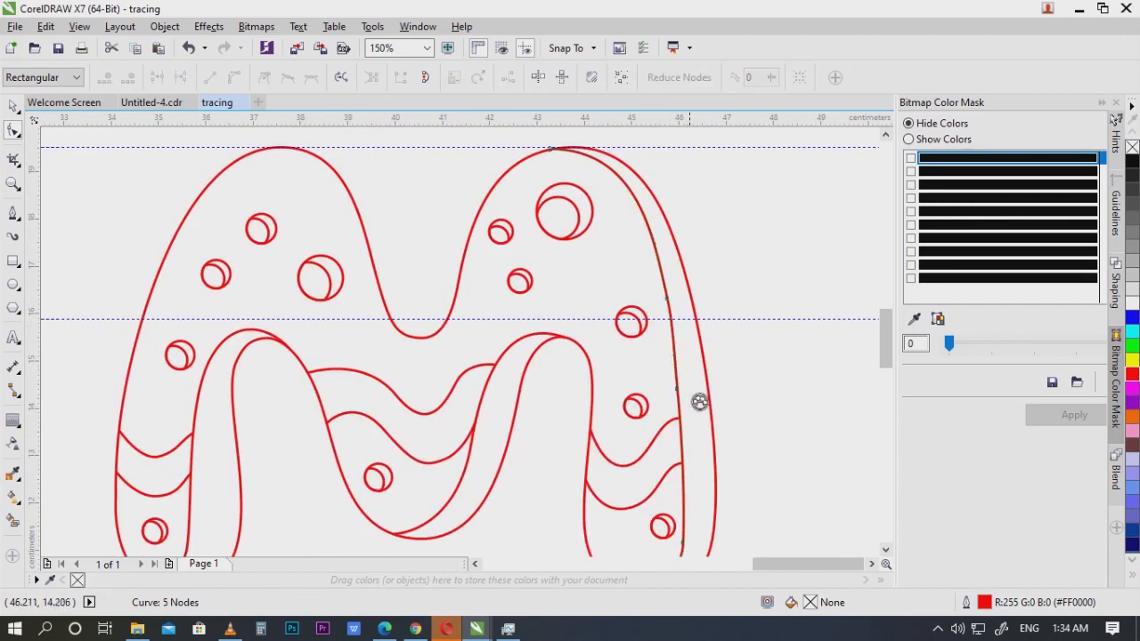
scroll(669, 315, "up", 1)
left_click(676, 297)
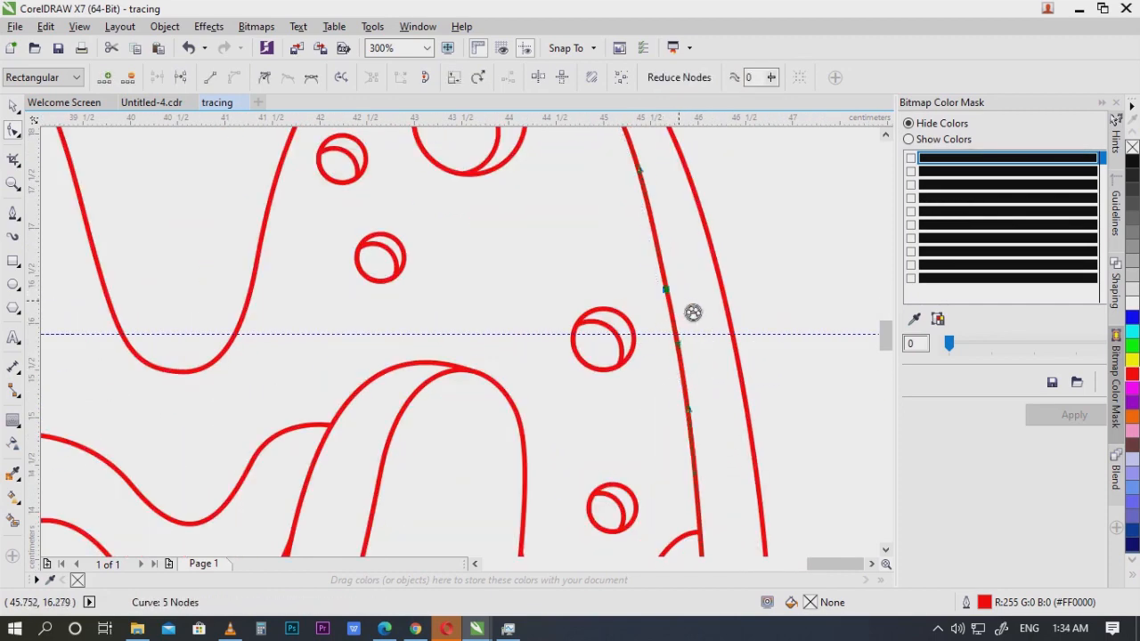
key("Delete")
scroll(696, 308, "down", 1)
scroll(739, 383, "down", 1)
scroll(697, 364, "up", 2)
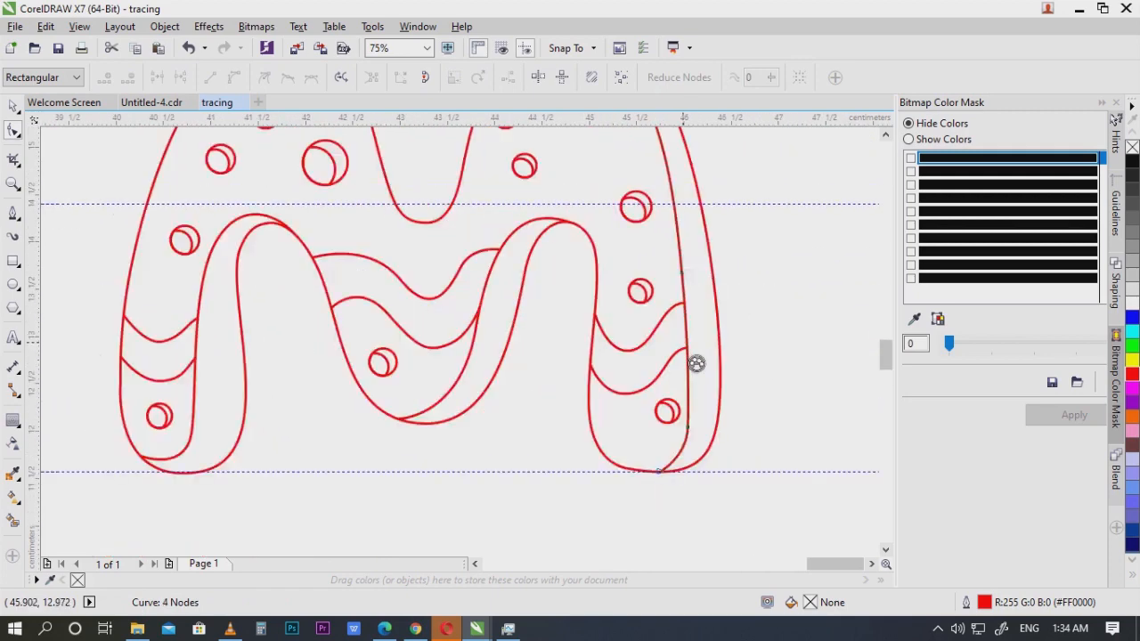
scroll(685, 265, "down", 2)
scroll(718, 366, "up", 2)
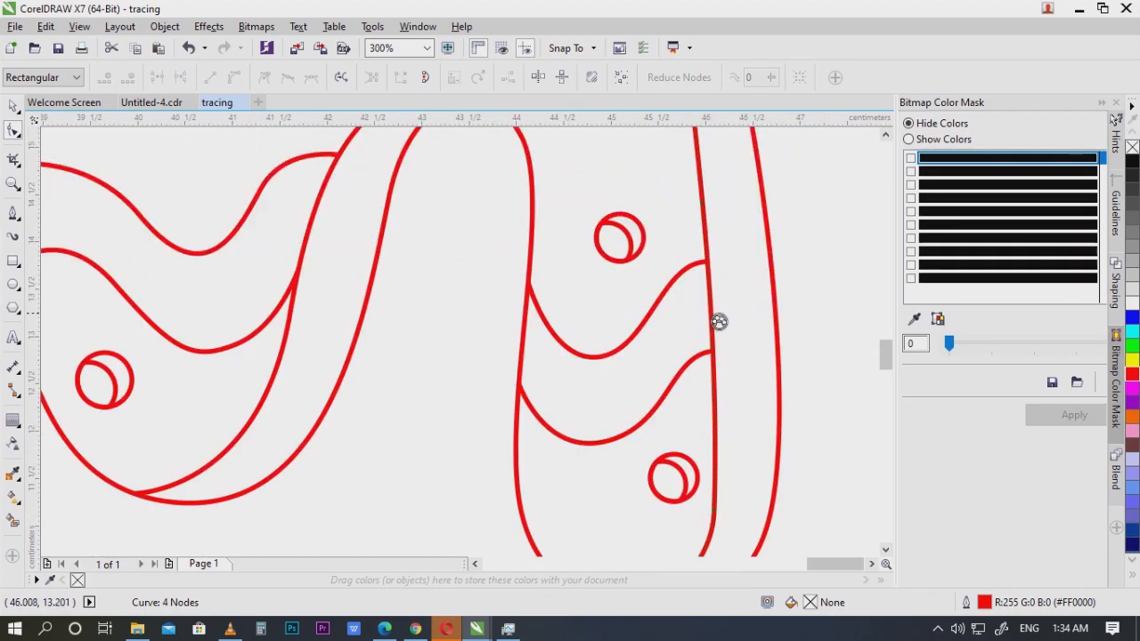
left_click_drag(720, 296, 721, 295)
scroll(718, 295, "down", 1)
scroll(718, 279, "up", 1)
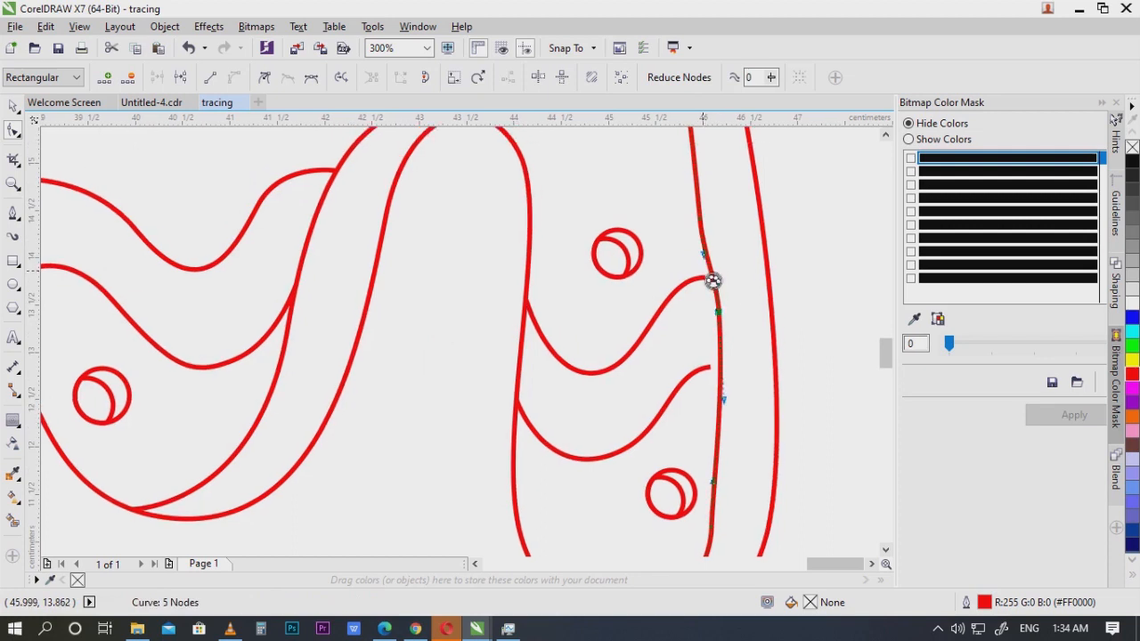
key("ctrl+z")
Step: Shift the lower part of the right leg's inner depth line slightly outward and delete the surplus node near its foot
left_click_drag(699, 219, 711, 233)
left_click_drag(735, 466, 708, 434)
scroll(718, 389, "down", 1)
left_click(753, 416)
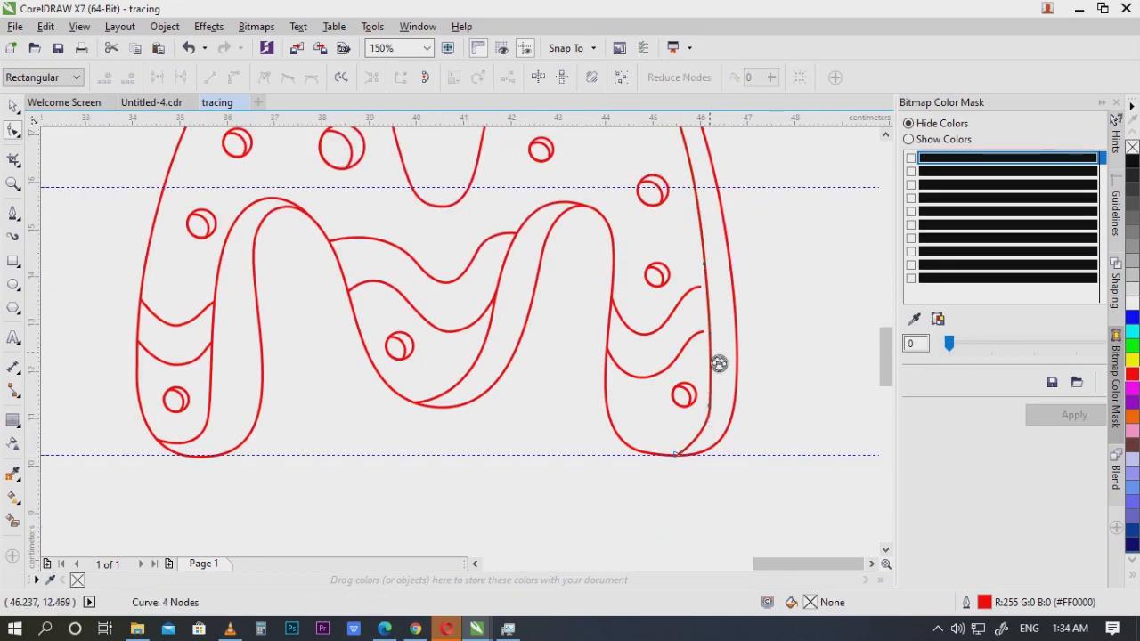
scroll(720, 370, "up", 1)
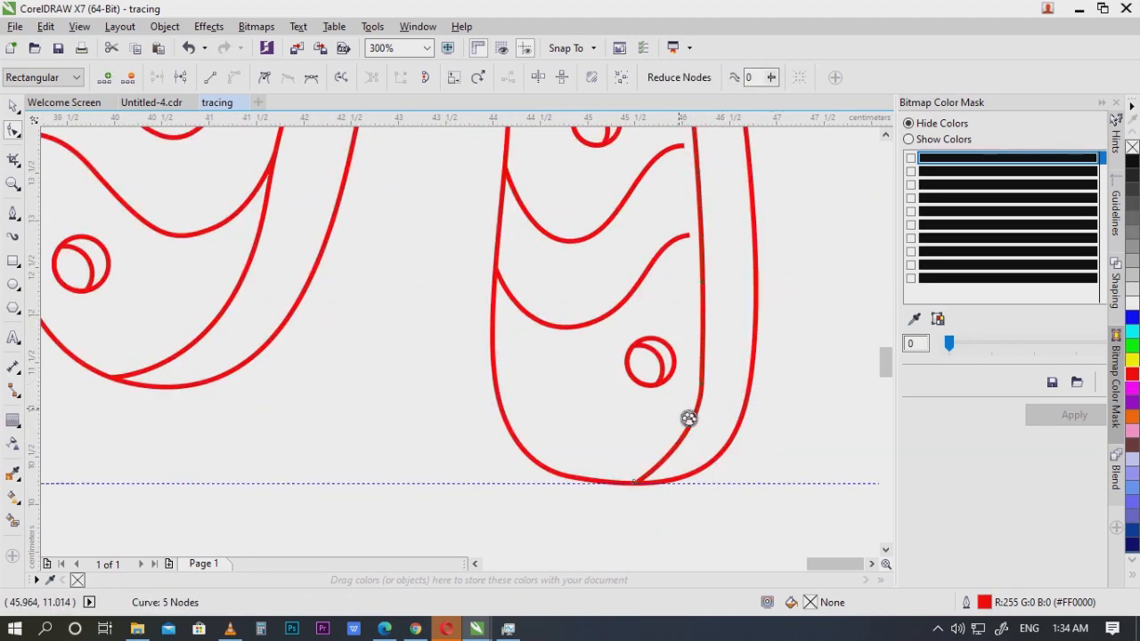
key("Delete")
scroll(689, 413, "down", 1)
Step: Extend the right ends of both wavy lines in the right leg to meet the inner depth line
scroll(708, 407, "up", 2)
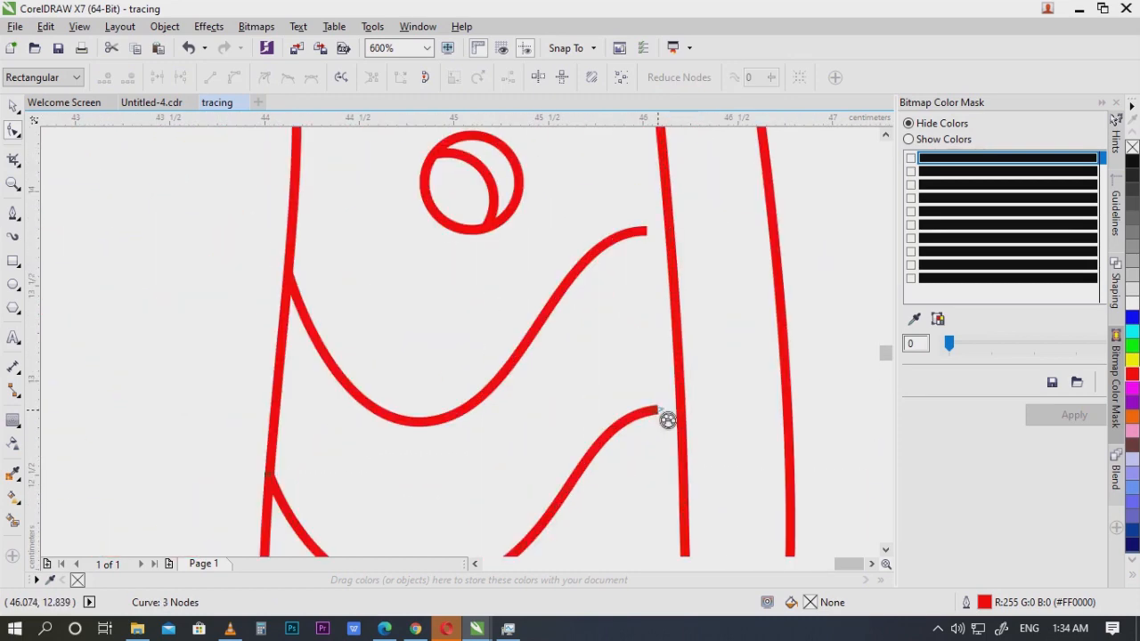
left_click_drag(658, 410, 681, 410)
scroll(678, 383, "down", 1)
scroll(659, 311, "up", 1)
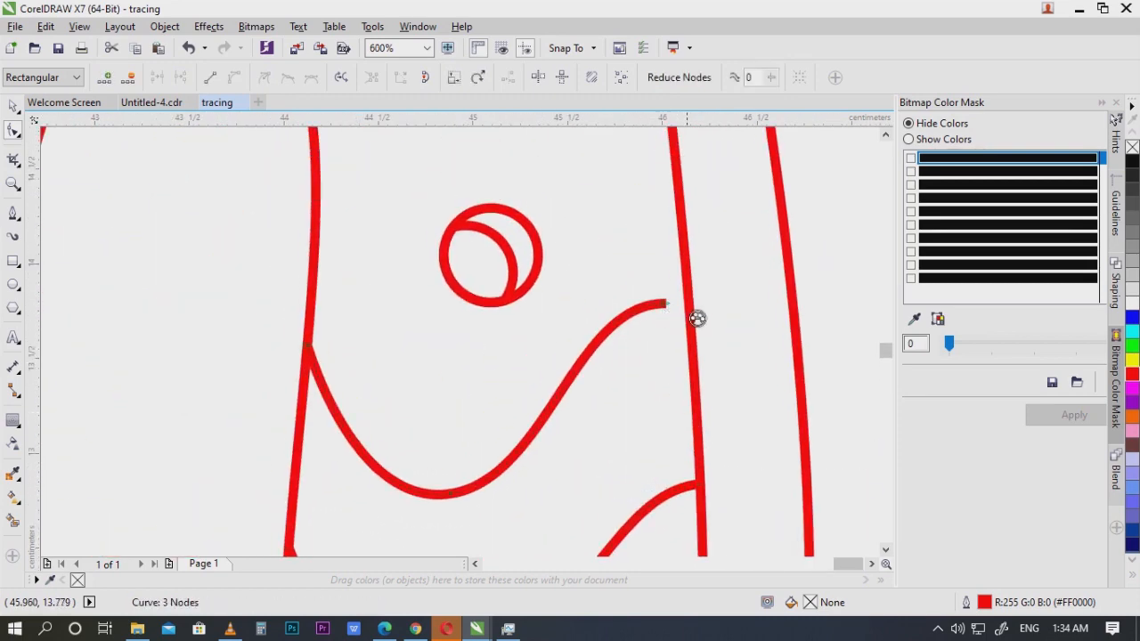
left_click(683, 314)
left_click_drag(700, 324, 700, 323)
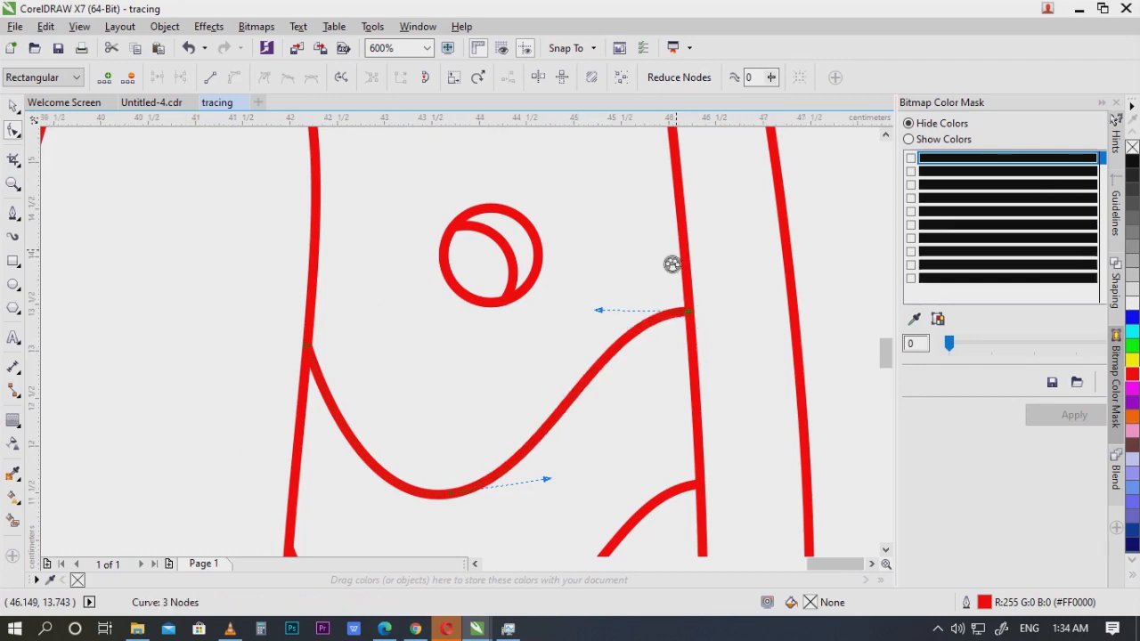
scroll(687, 301, "down", 4)
scroll(676, 343, "up", 2)
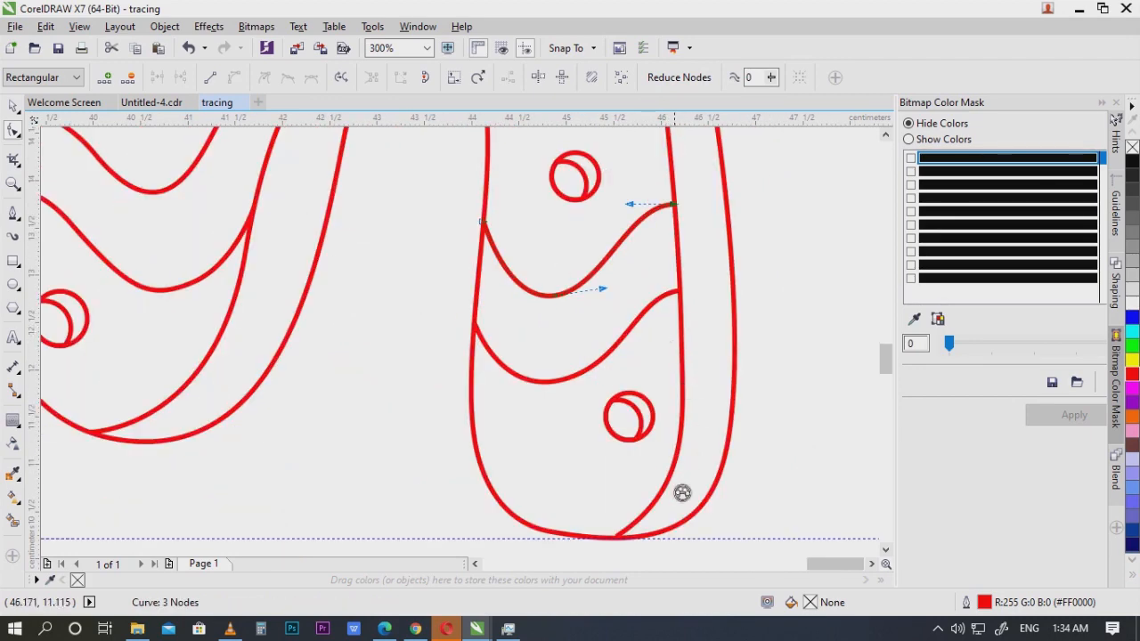
Step: Round the foot of the right leg's inner depth line by reshaping its last segment toward the outline
scroll(612, 541, "up", 2)
mouse_move(631, 528)
left_mouse_down()
mouse_move(595, 377)
mouse_move(585, 384)
mouse_move(594, 398)
left_mouse_up()
left_click(599, 378)
scroll(632, 418, "down", 3)
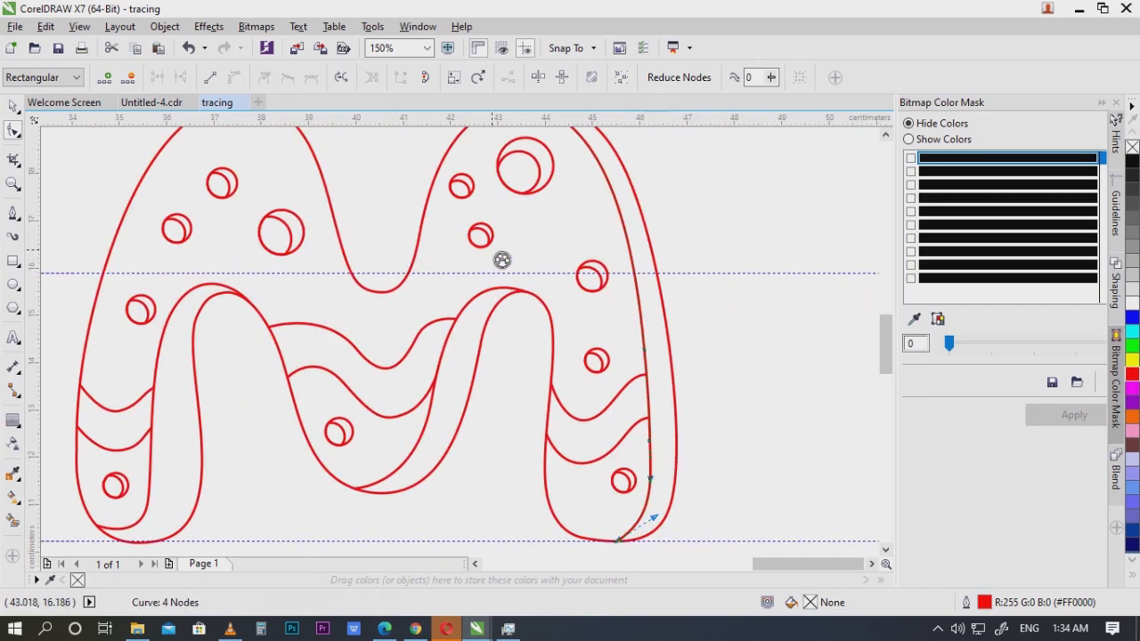
left_click_drag(501, 259, 585, 331)
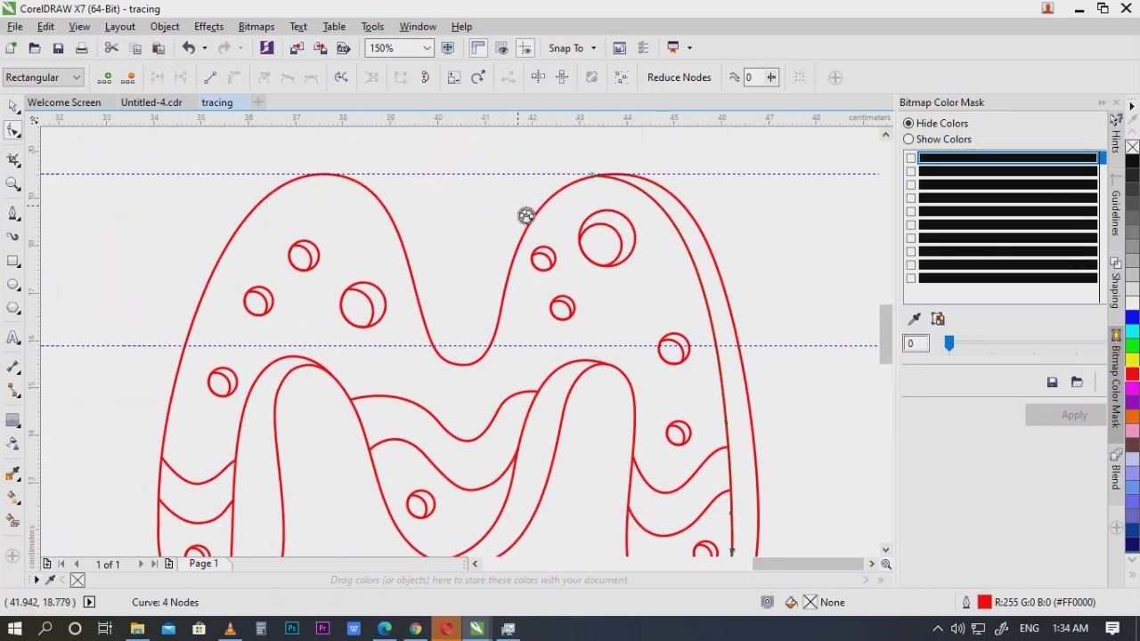
scroll(525, 216, "down", 5)
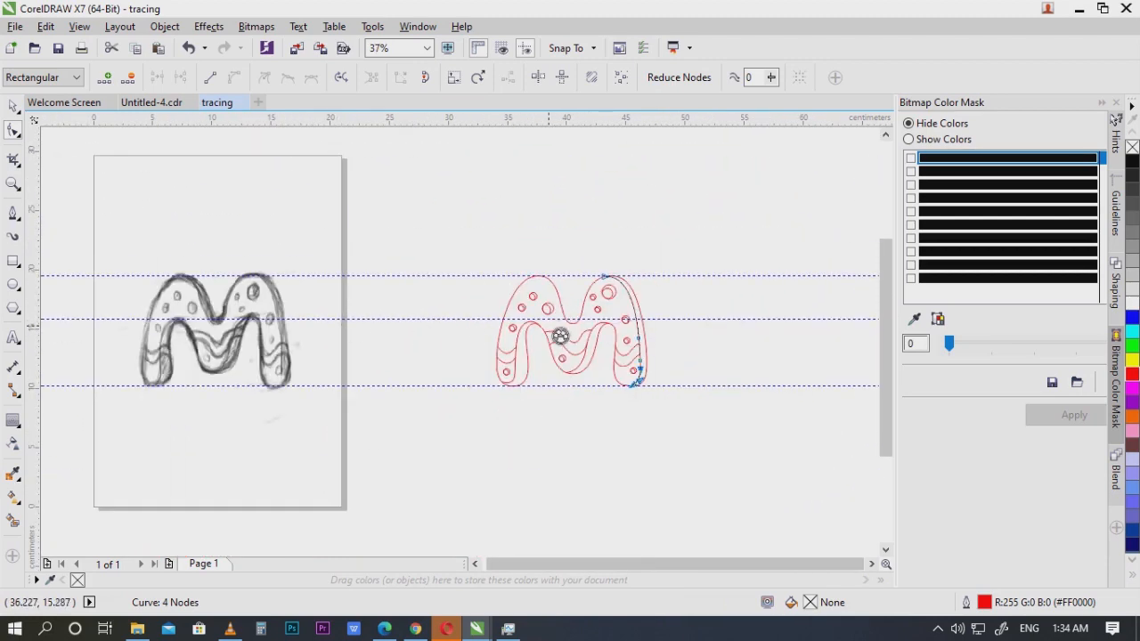
scroll(560, 336, "up", 7)
scroll(570, 311, "down", 2)
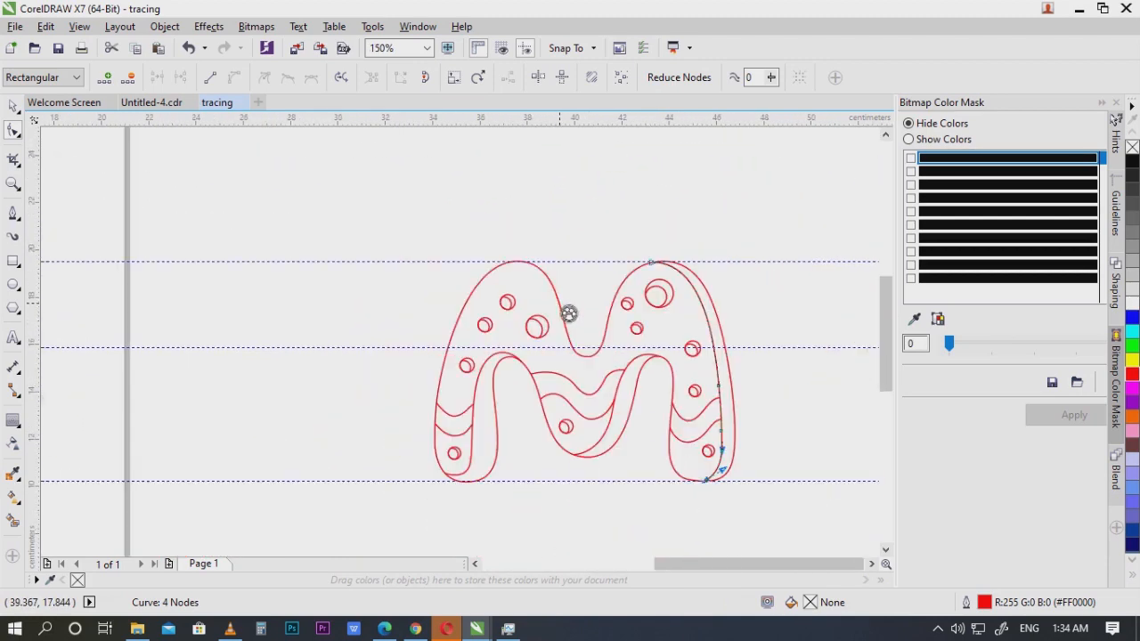
Step: Round the lower part of the central dip's inner depth line by pulling a node on it outward
left_click(13, 106)
left_click(544, 487)
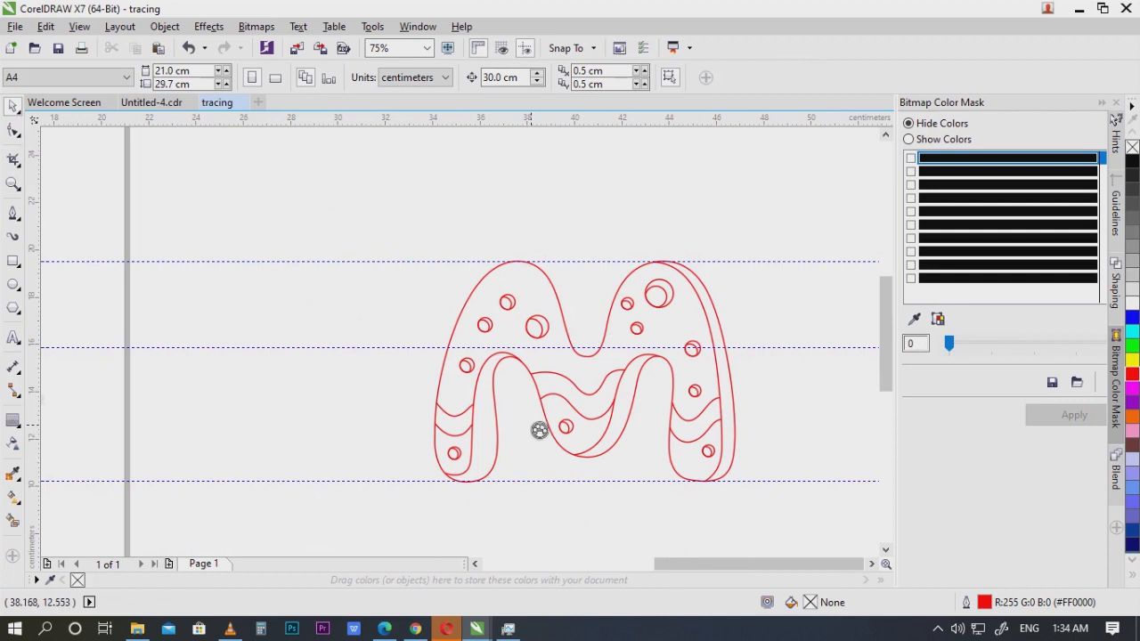
scroll(614, 459, "up", 2)
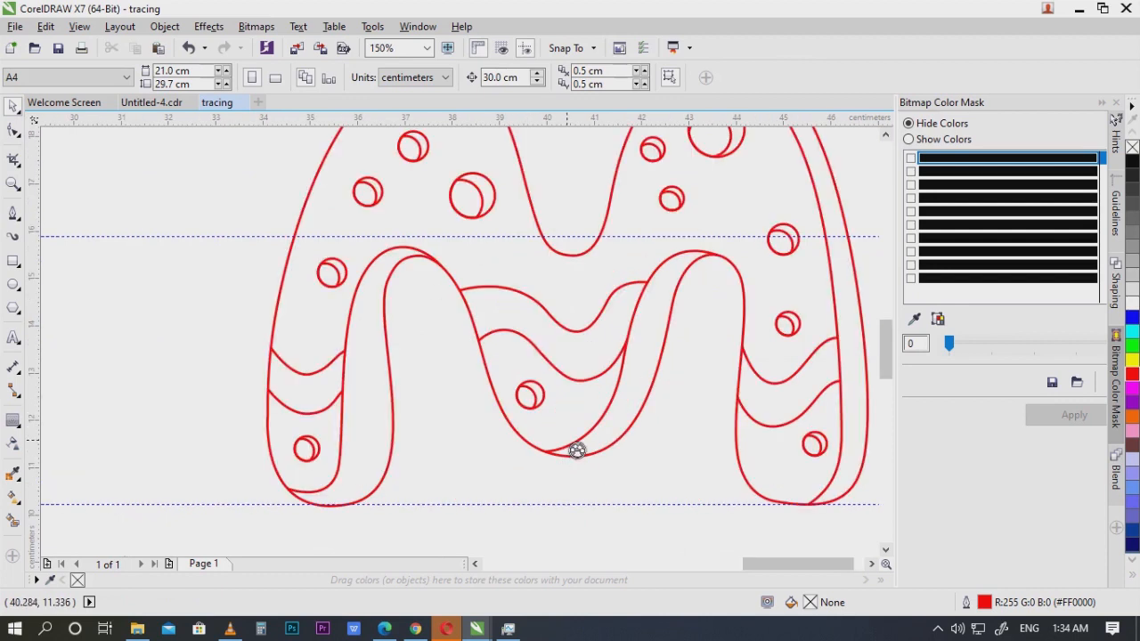
left_click(579, 452)
key("F10")
scroll(598, 443, "up", 2)
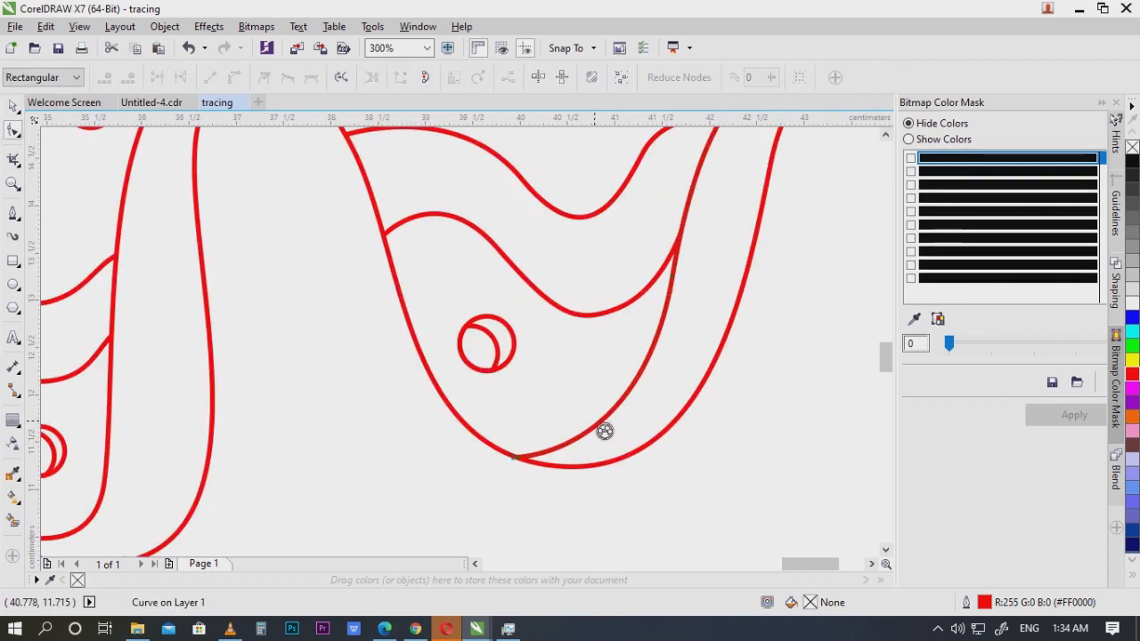
double_click(597, 423)
left_click_drag(597, 422, 606, 432)
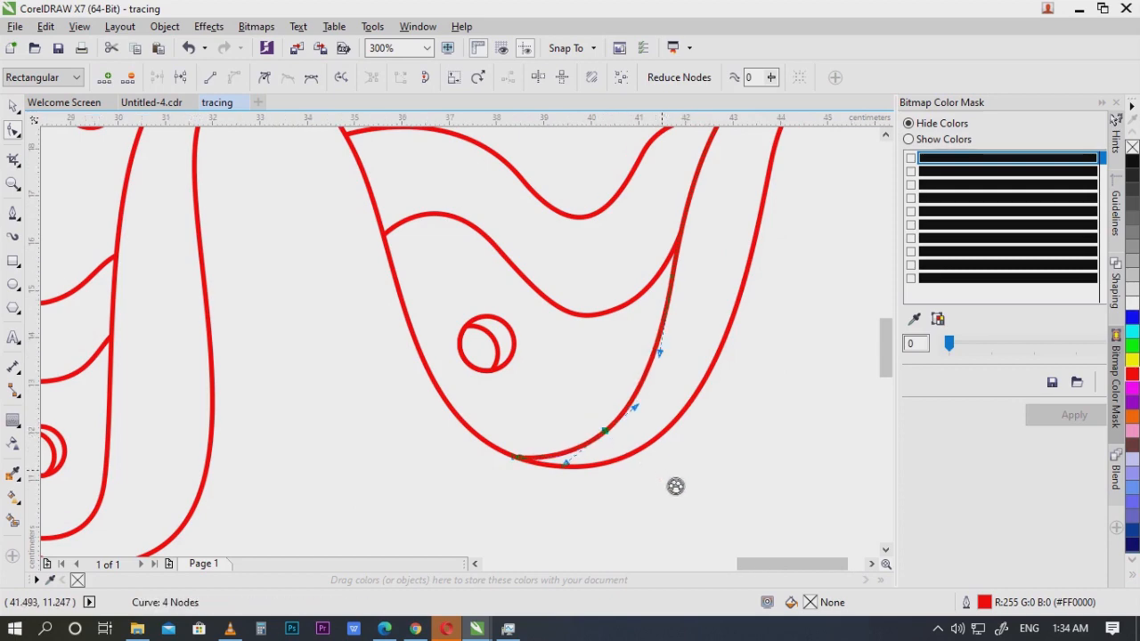
scroll(675, 486, "down", 2)
Step: Move that depth line's upper end right along the right inner arch and extend the top wavy line to meet it
scroll(818, 301, "up", 2)
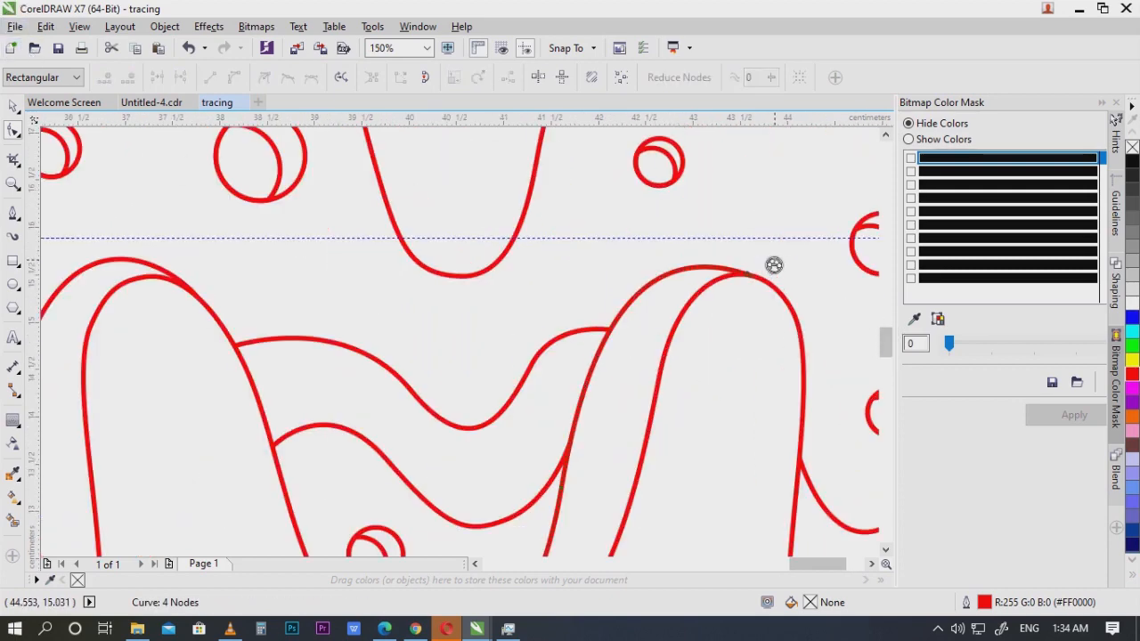
left_click_drag(755, 285, 778, 287)
scroll(704, 326, "up", 2)
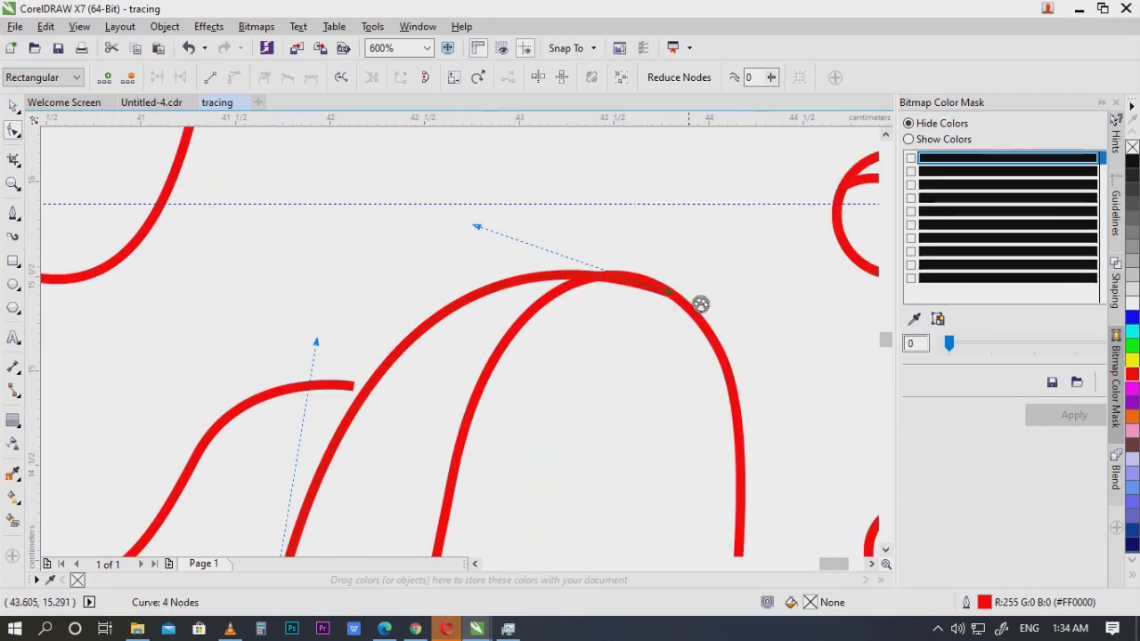
left_click_drag(680, 303, 664, 293)
left_click_drag(380, 386, 427, 368)
scroll(531, 364, "down", 2)
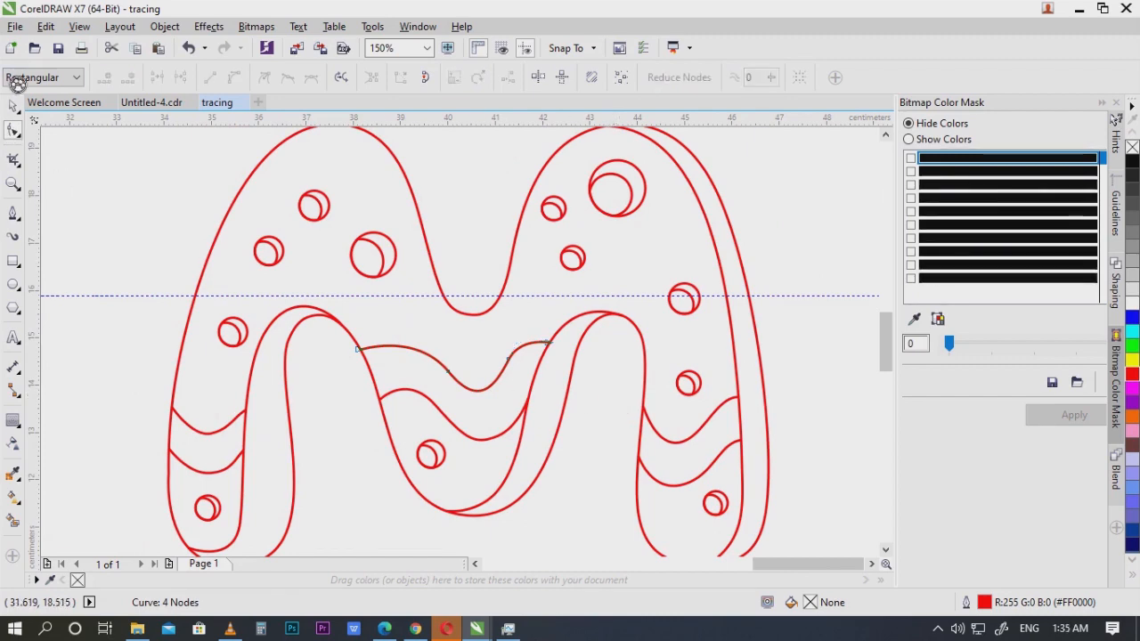
Step: Select all the red outlines of the M and move them 30 cm to the left, back over the sketch
key("space")
scroll(549, 352, "down", 1)
key("space")
left_click_drag(318, 198, 807, 531)
scroll(885, 425, "down", 2)
key("Left")
scroll(445, 361, "up", 2)
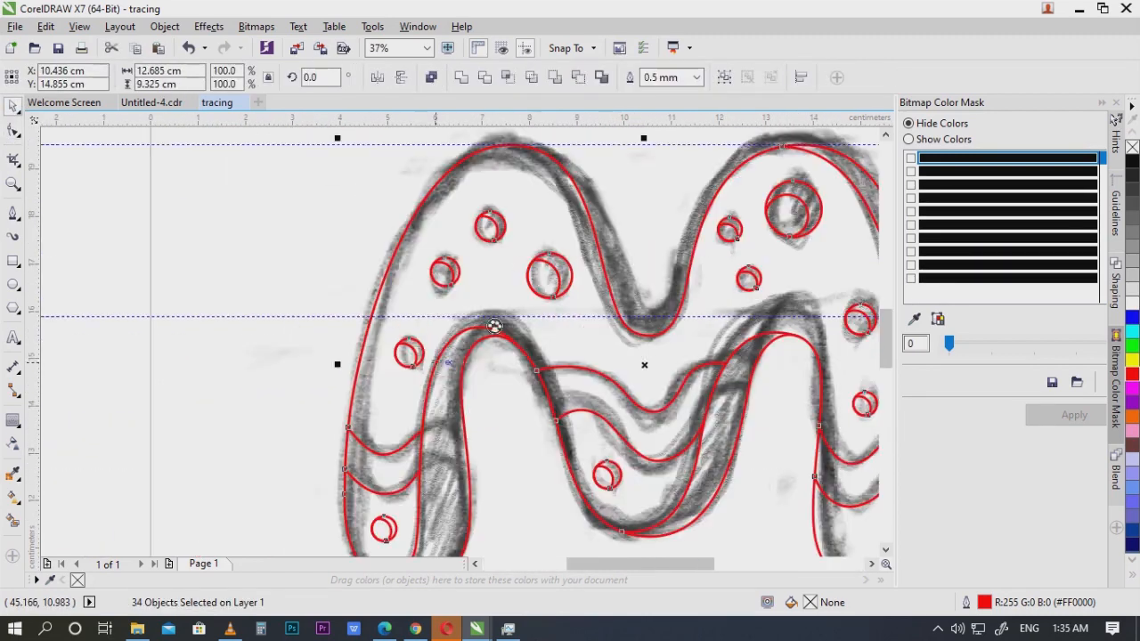
Step: Draw a depth line with the Pen tool from the left arch's crest down through the upper valley to its right edge
left_click_drag(578, 219, 591, 303)
left_click(23, 215)
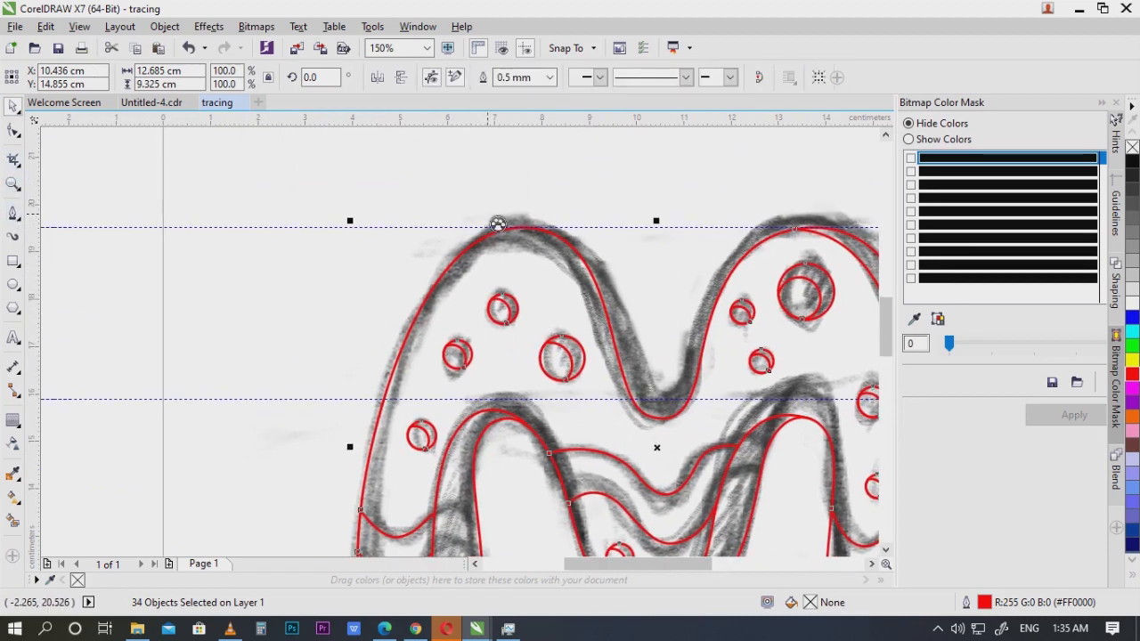
scroll(494, 220, "up", 1)
left_click_drag(582, 265, 463, 224)
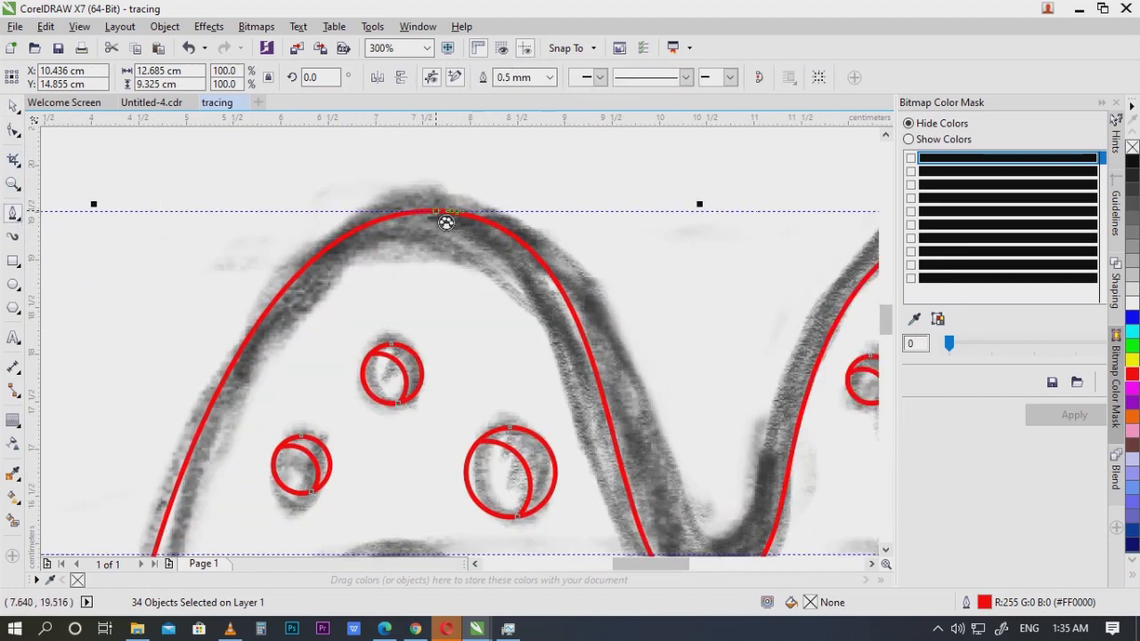
left_click(437, 211)
left_click_drag(629, 341, 720, 443)
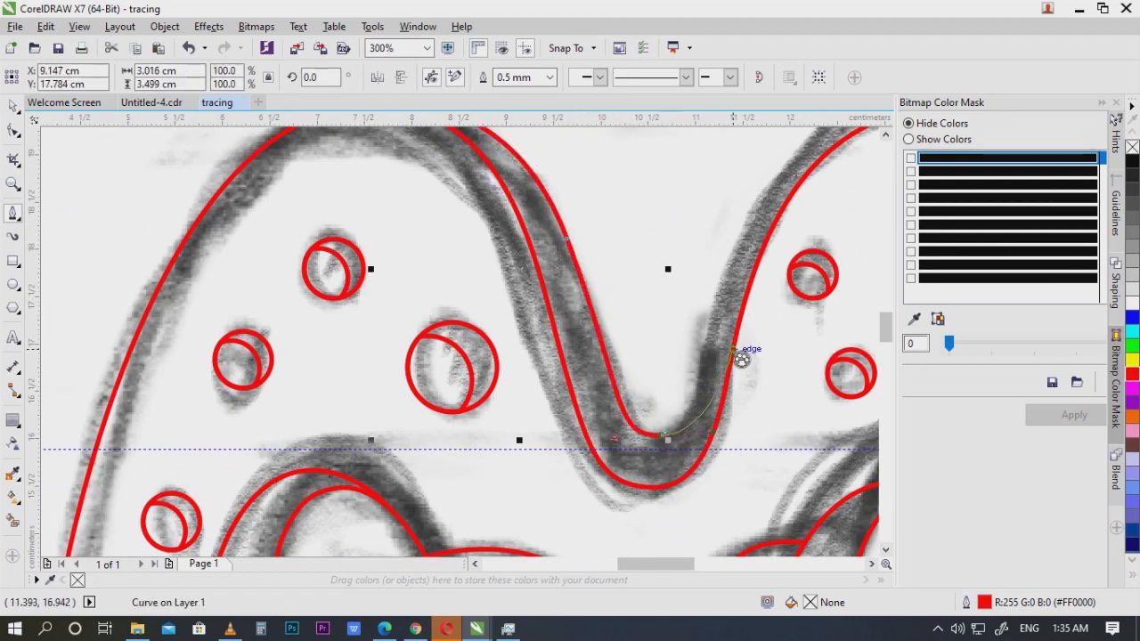
key("ctrl+z")
left_click_drag(657, 449, 718, 449)
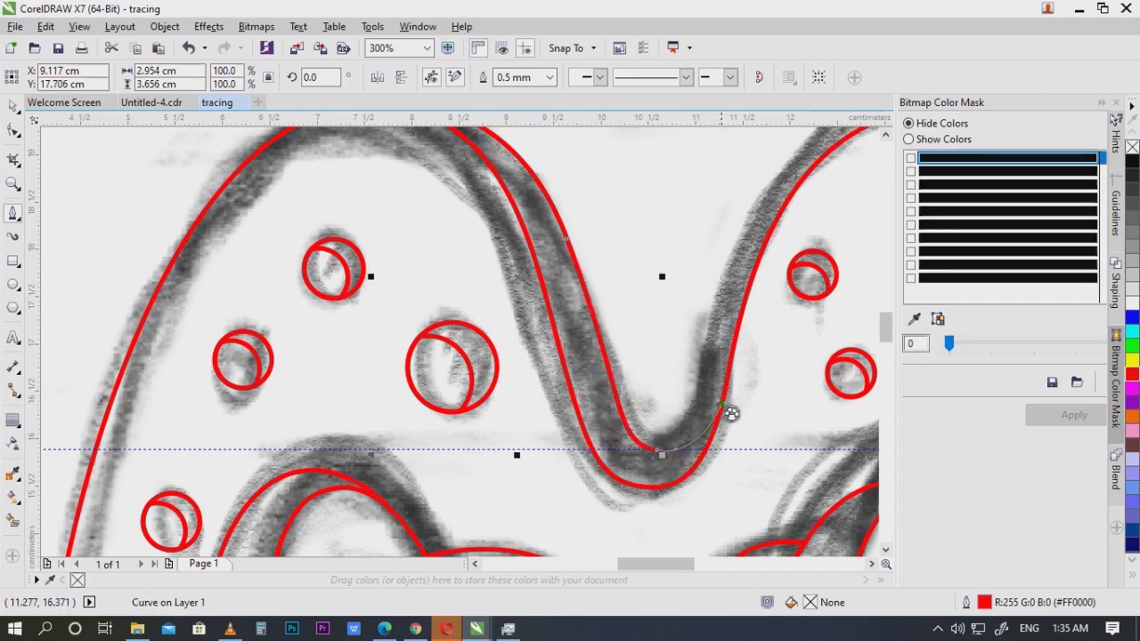
left_click_drag(721, 405, 768, 475)
scroll(481, 356, "down", 1)
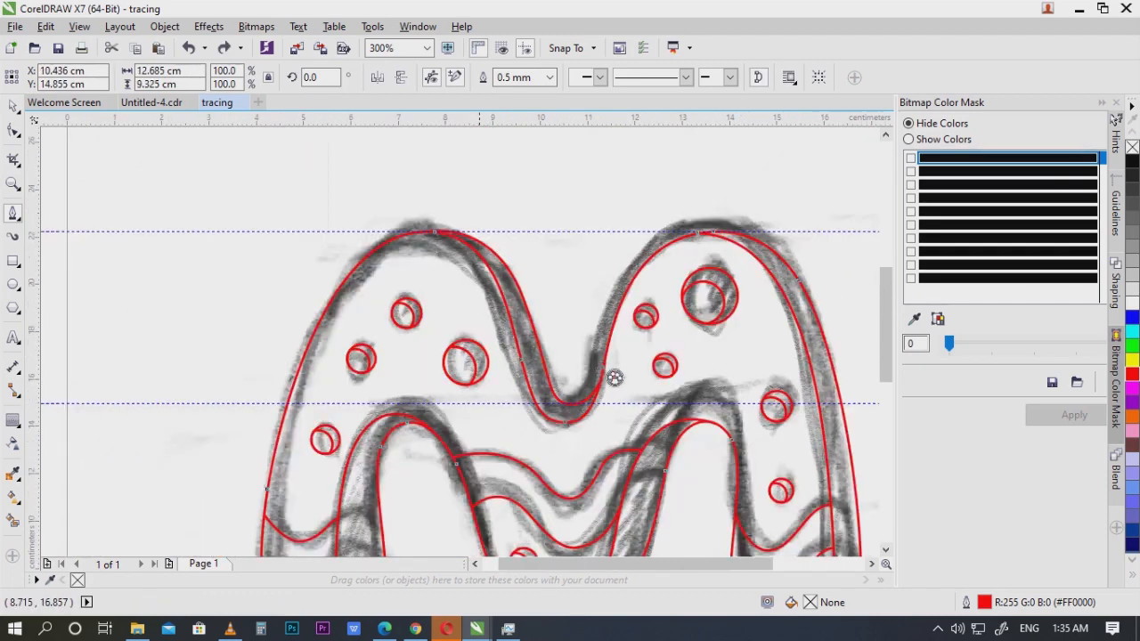
scroll(607, 375, "down", 1)
scroll(552, 340, "up", 1)
left_click_drag(565, 352, 472, 296)
scroll(452, 299, "down", 1)
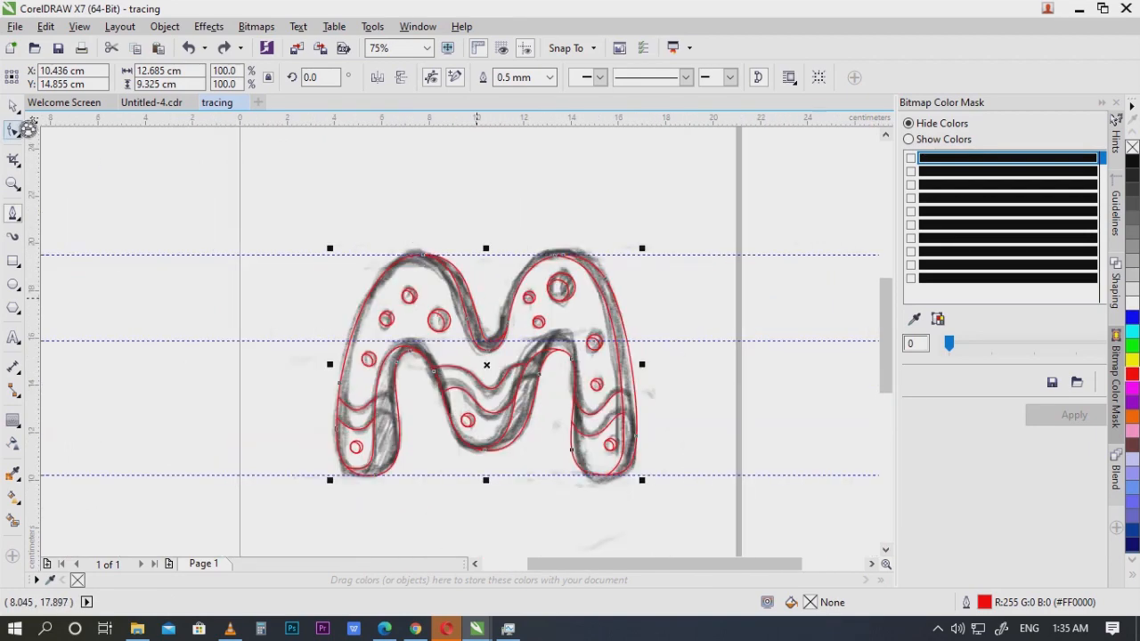
Step: Select all the red outlines of the M and nudge them 30 cm off the sketch and back to compare them with the drawing
left_click(13, 106)
left_click_drag(216, 204, 727, 525)
scroll(704, 472, "right", 2)
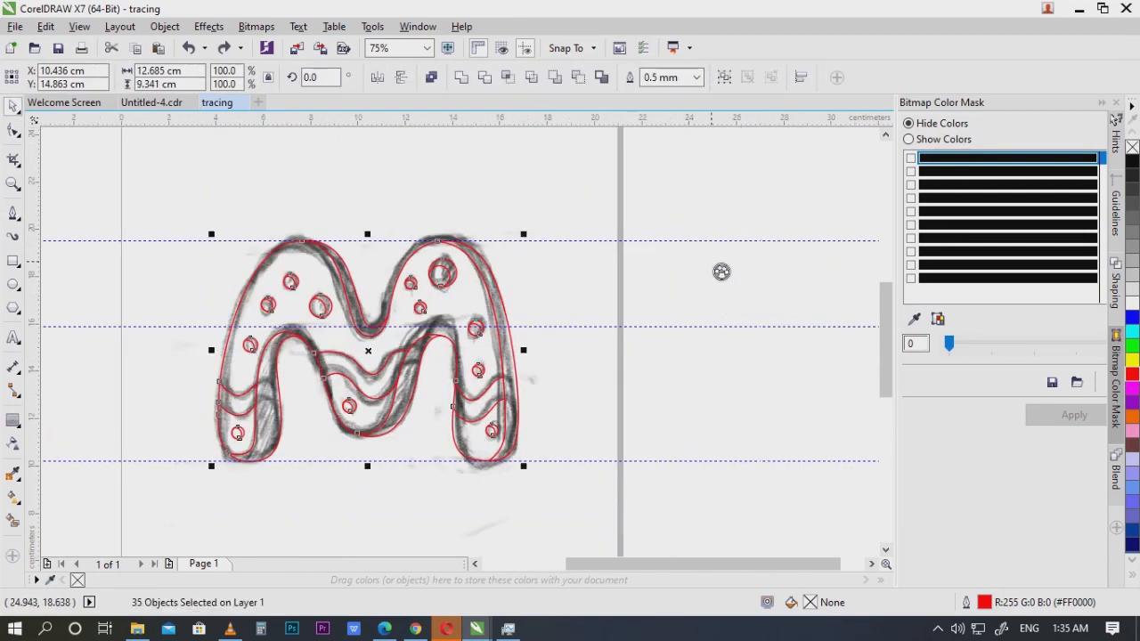
left_click(720, 270)
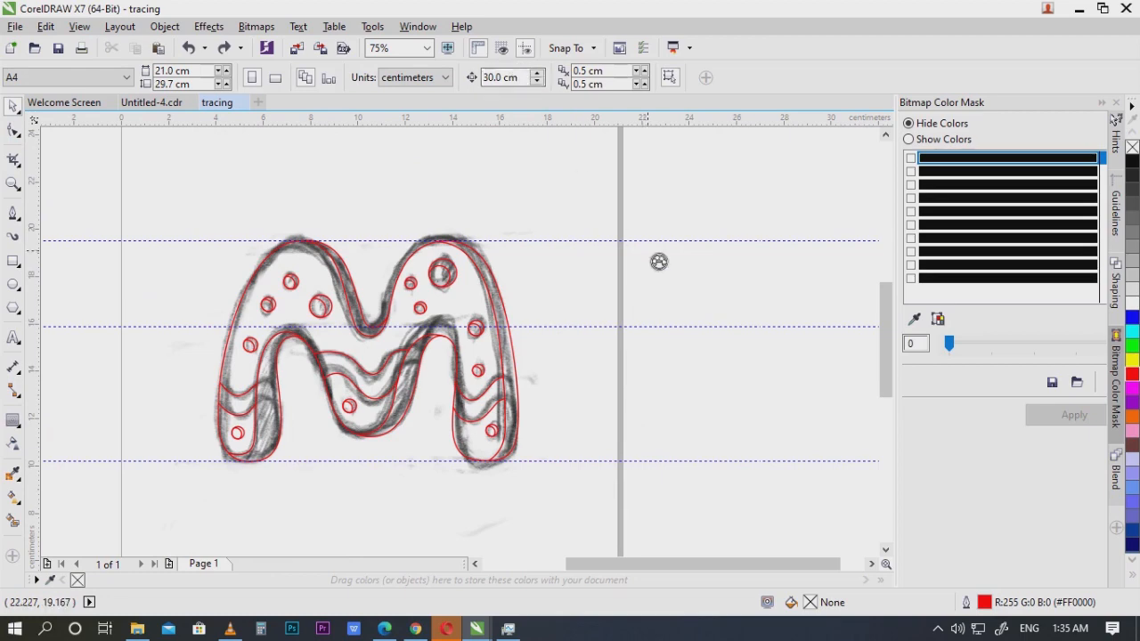
scroll(650, 265, "down", 1)
left_click_drag(709, 187, 298, 462)
key("Right")
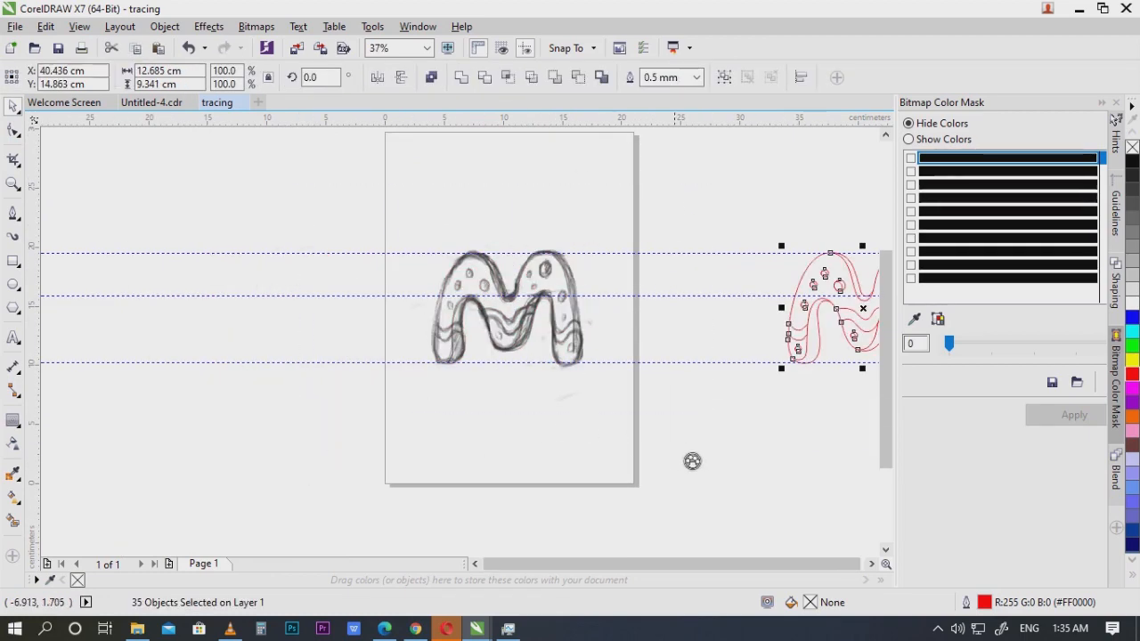
key("Left")
key("Right")
left_click_drag(692, 460, 510, 430)
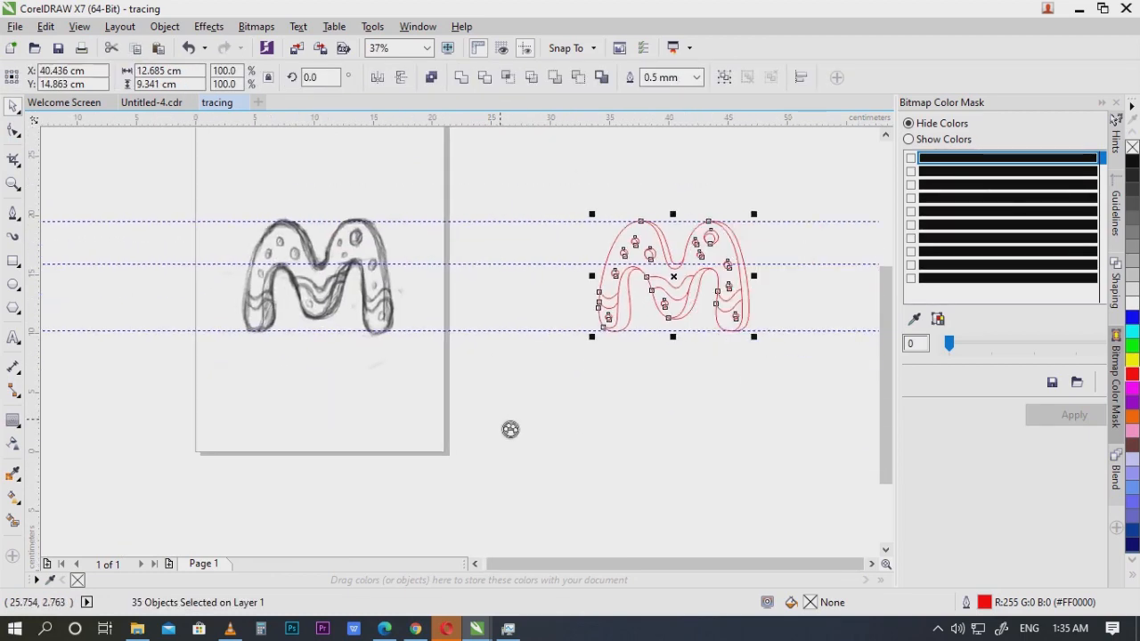
key("Left")
key("Right")
key("Left")
key("Right")
key("Up")
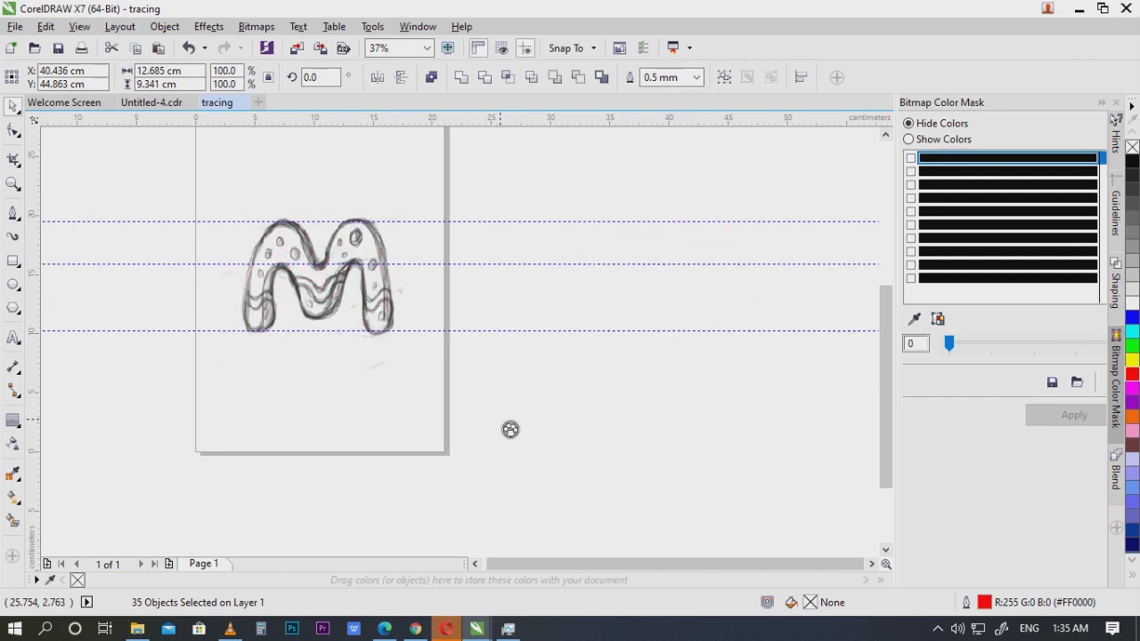
key("Down")
Step: Try to place the red outlines back over the sketch freehand, and undo these moves
mouse_move(642, 323)
left_mouse_down()
mouse_move(684, 395)
mouse_move(337, 377)
mouse_move(307, 366)
mouse_move(321, 357)
left_mouse_up()
scroll(307, 366, "up", 6)
scroll(321, 357, "down", 3)
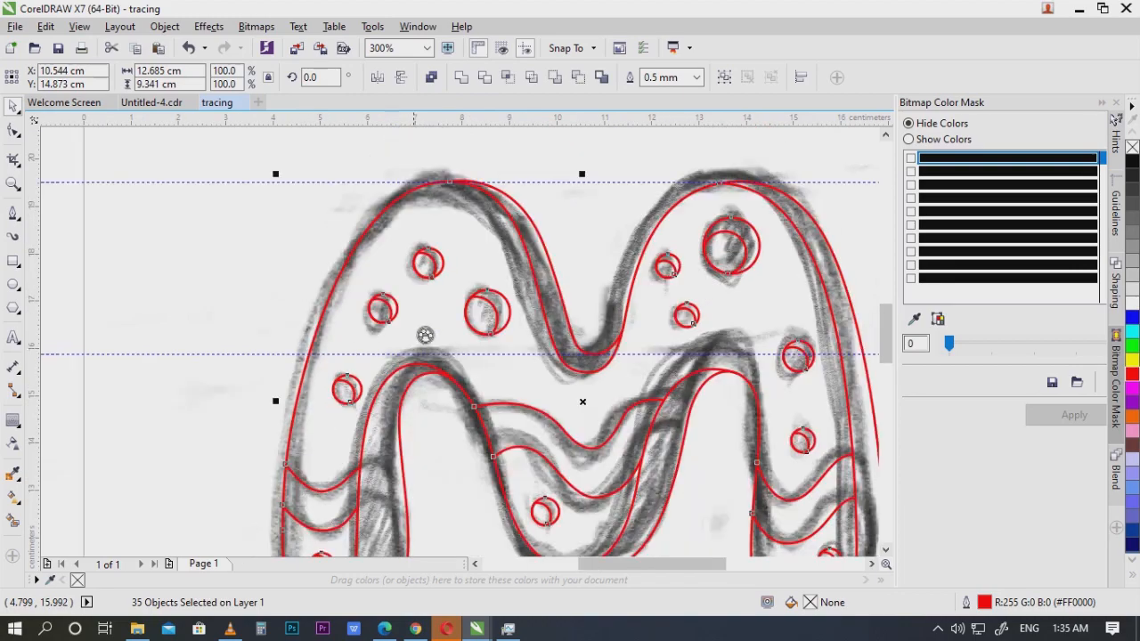
scroll(425, 330, "up", 2)
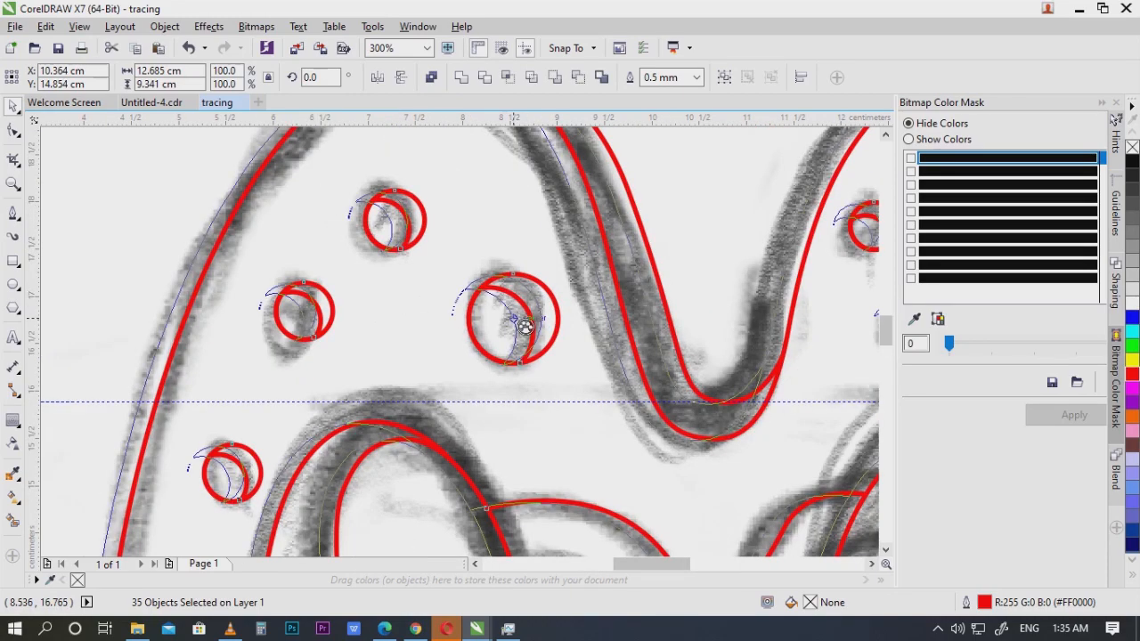
scroll(525, 423, "down", 3)
key("ctrl+z")
key("ctrl+z")
key("ctrl+z")
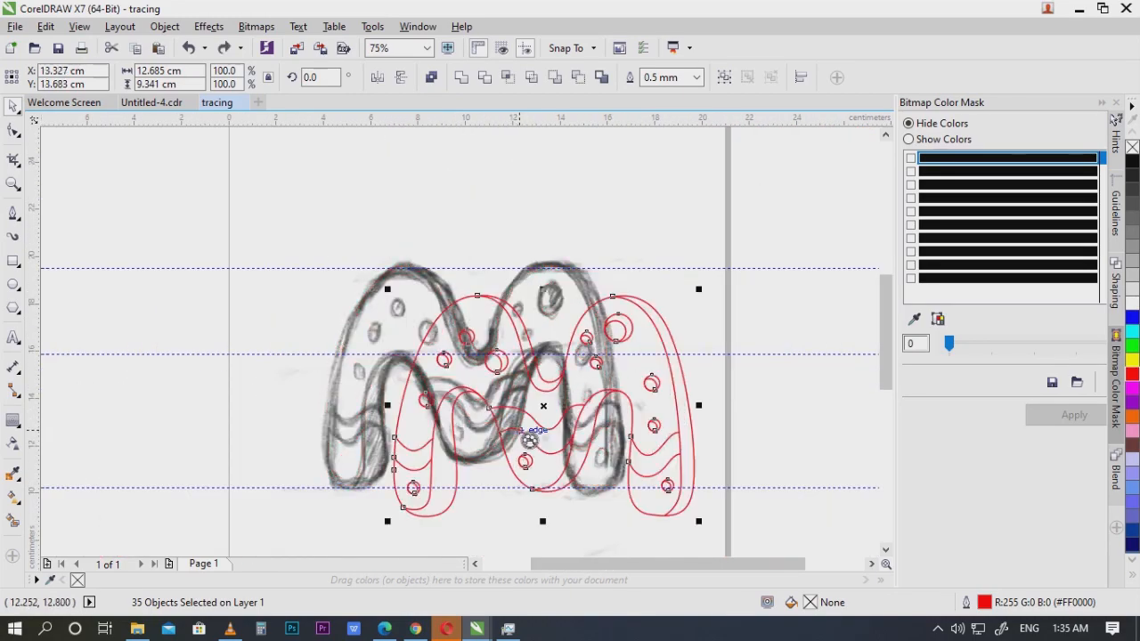
scroll(532, 446, "down", 2)
scroll(317, 380, "down", 2)
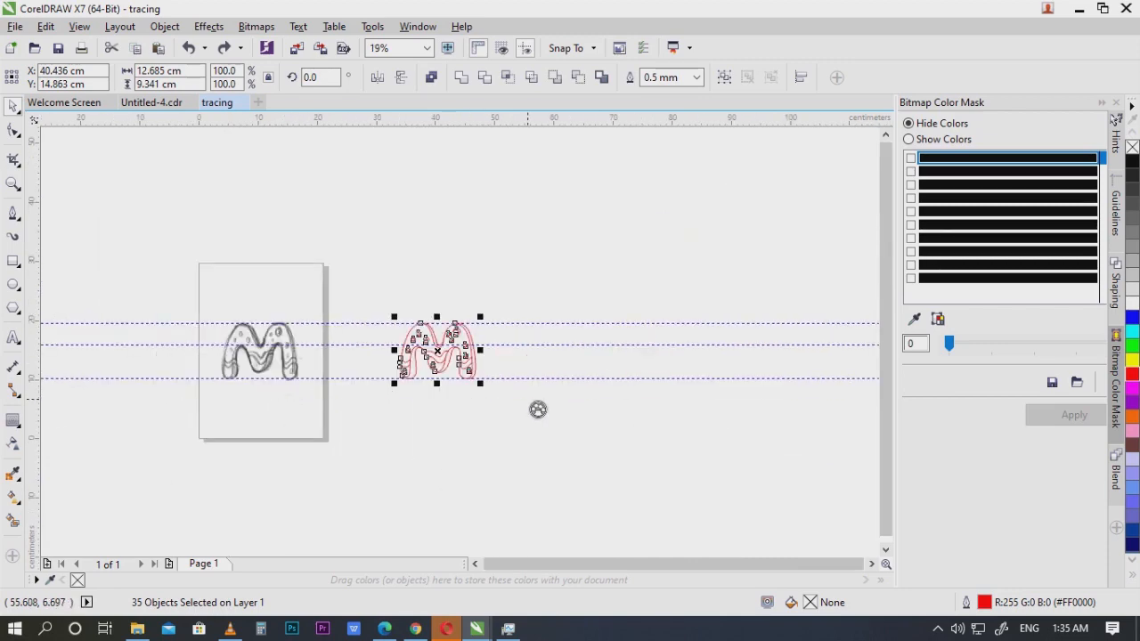
Step: Nudge the outlines 30 cm sideways between the sketch and the empty area, leaving them over the sketch
key("Left")
key("Right")
scroll(492, 365, "up", 2)
left_click_drag(517, 372, 654, 357)
key("Left")
key("Right")
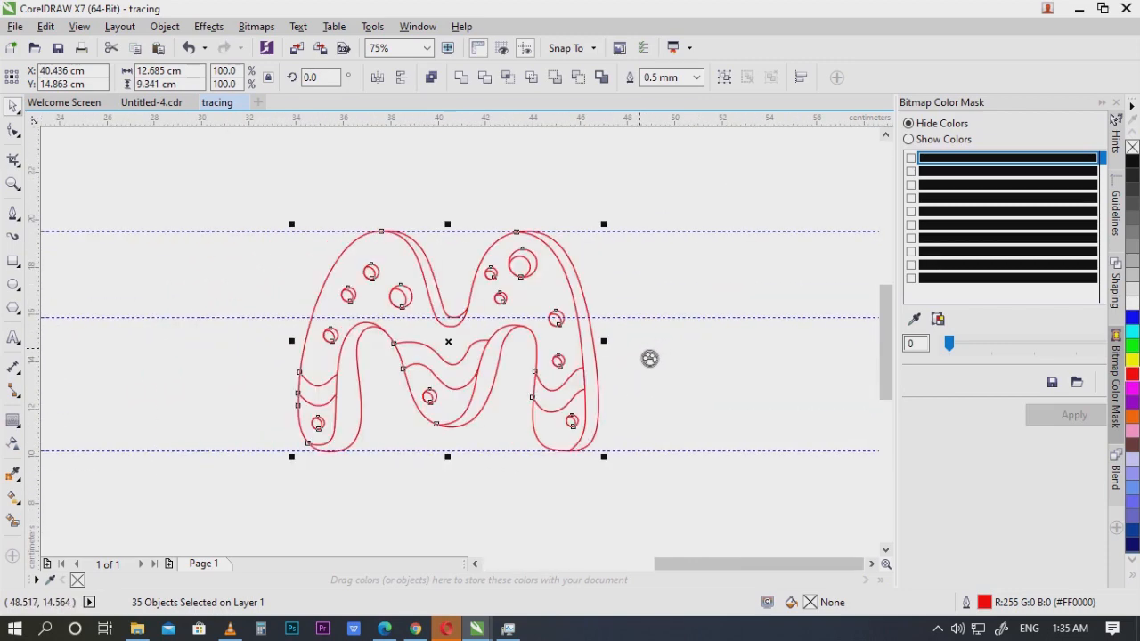
key("Left")
key("Right")
mouse_move(124, 348)
left_mouse_down()
mouse_move(504, 295)
mouse_move(717, 322)
left_mouse_up()
key("Left")
Step: Examine how well the traced outlines and depth lines follow the sketch across the whole letter
scroll(177, 401, "up", 1)
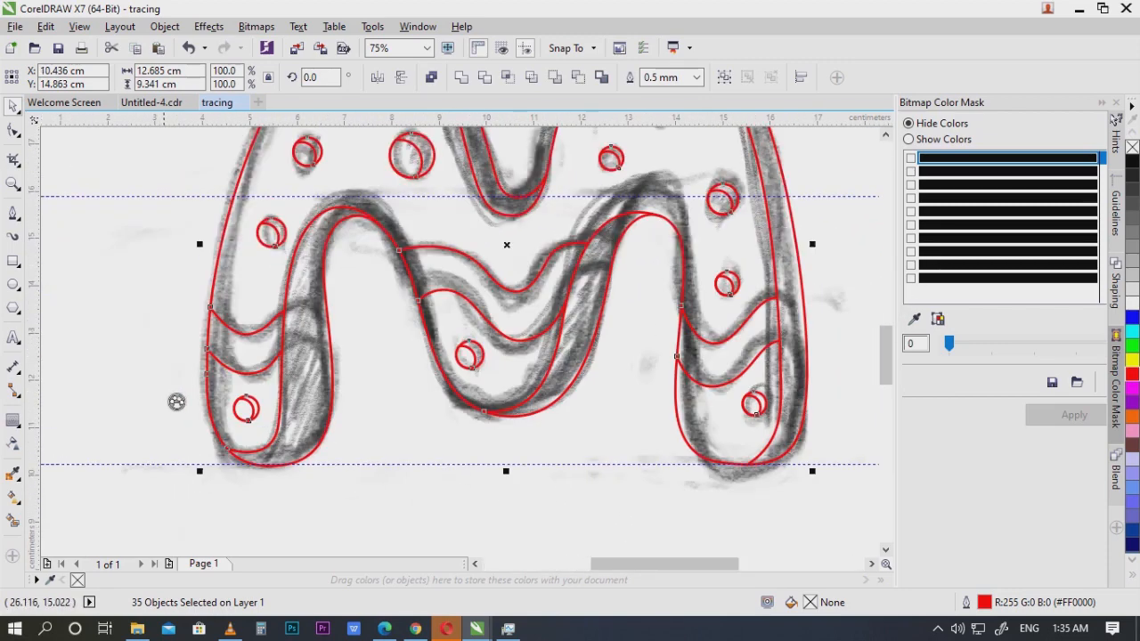
scroll(236, 403, "up", 1)
scroll(262, 414, "down", 2)
left_click_drag(162, 322, 297, 311)
left_click(368, 301)
left_click_drag(545, 274, 489, 277)
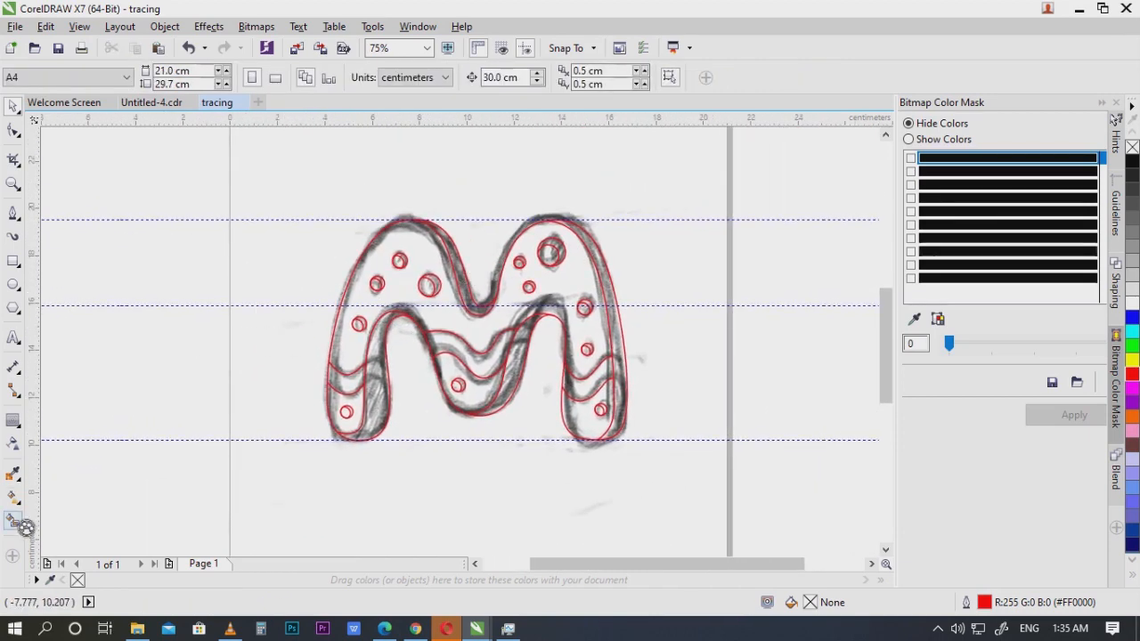
mouse_move(261, 507)
left_mouse_down()
mouse_move(786, 304)
mouse_move(723, 386)
left_mouse_up()
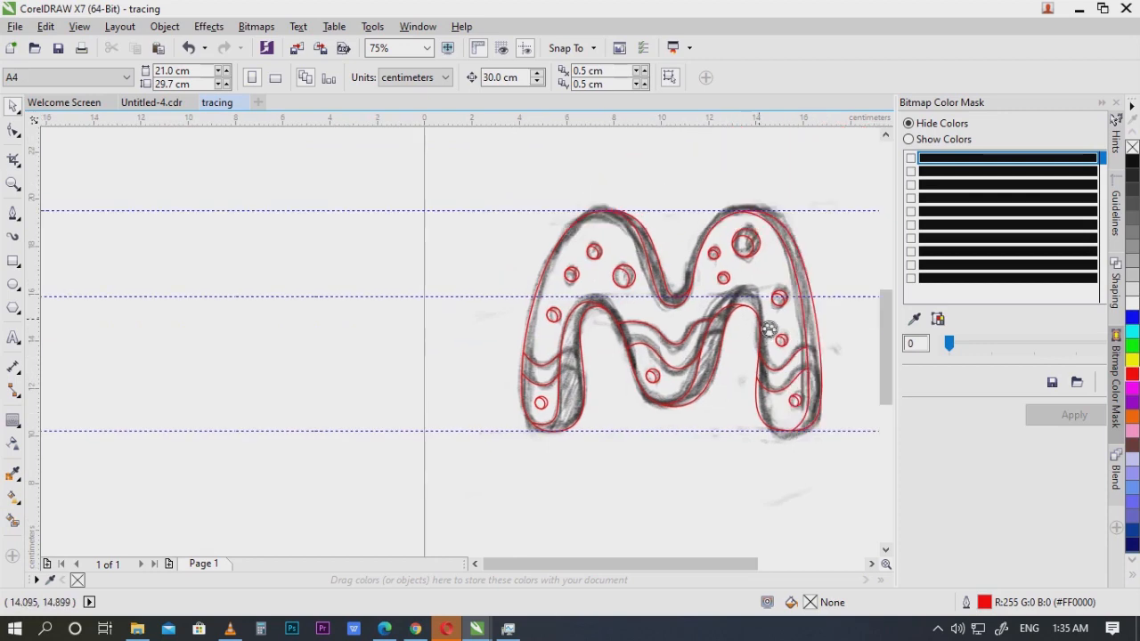
left_click_drag(784, 325, 646, 309)
left_click_drag(454, 283, 457, 286)
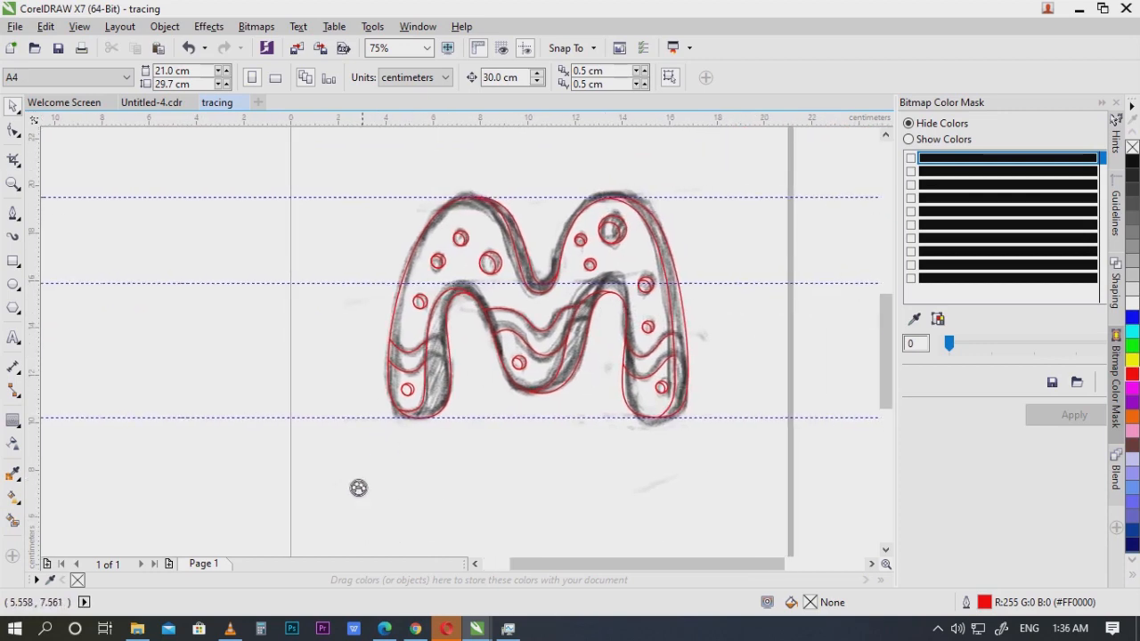
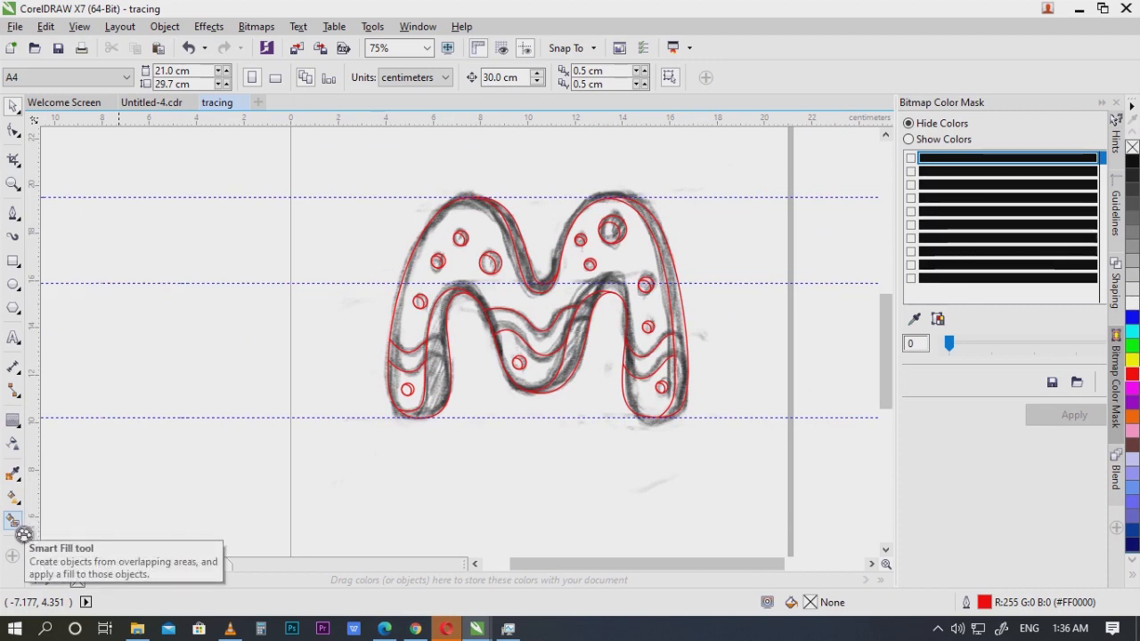
Step: Try a yellow Smart Fill without outline on the M's upper body, and undo it
left_click(24, 535)
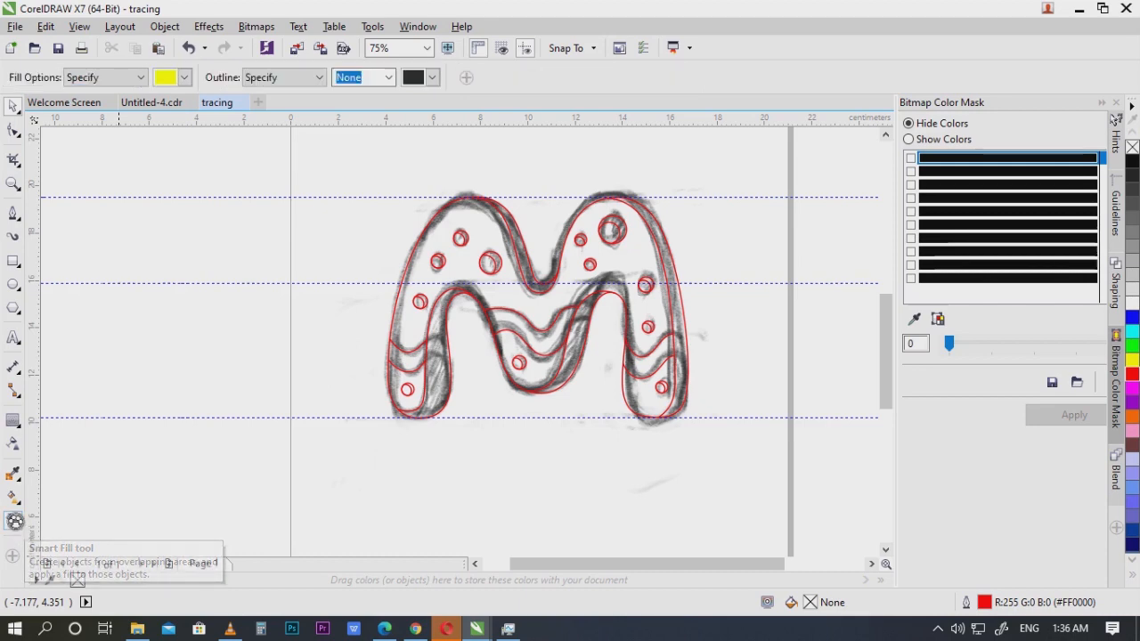
scroll(603, 366, "up", 4)
scroll(647, 419, "down", 3)
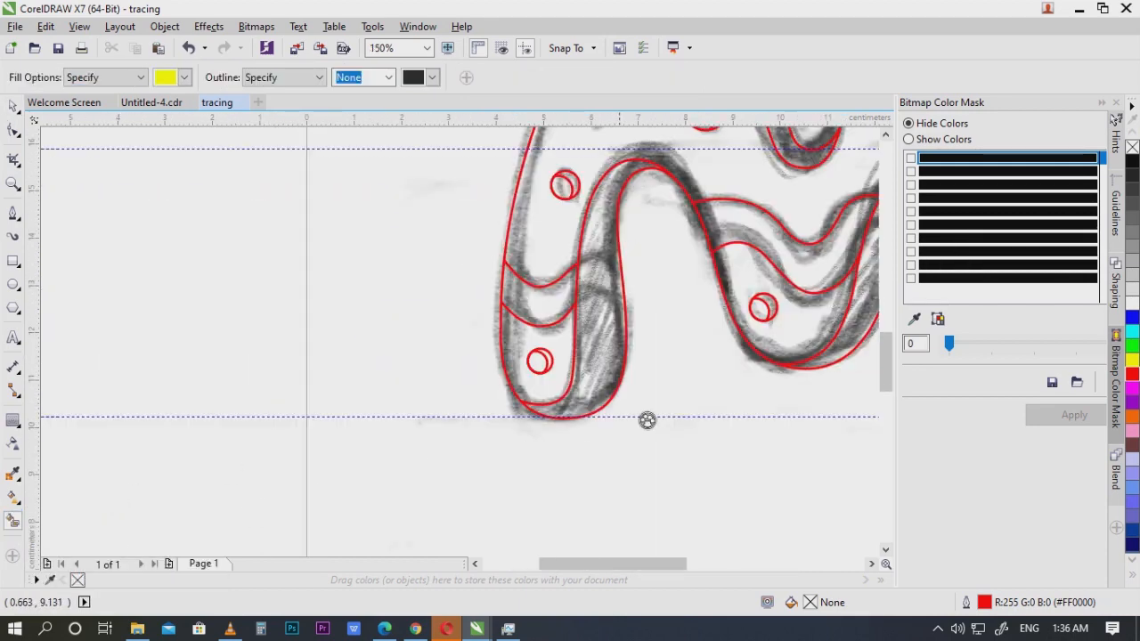
left_click(607, 419)
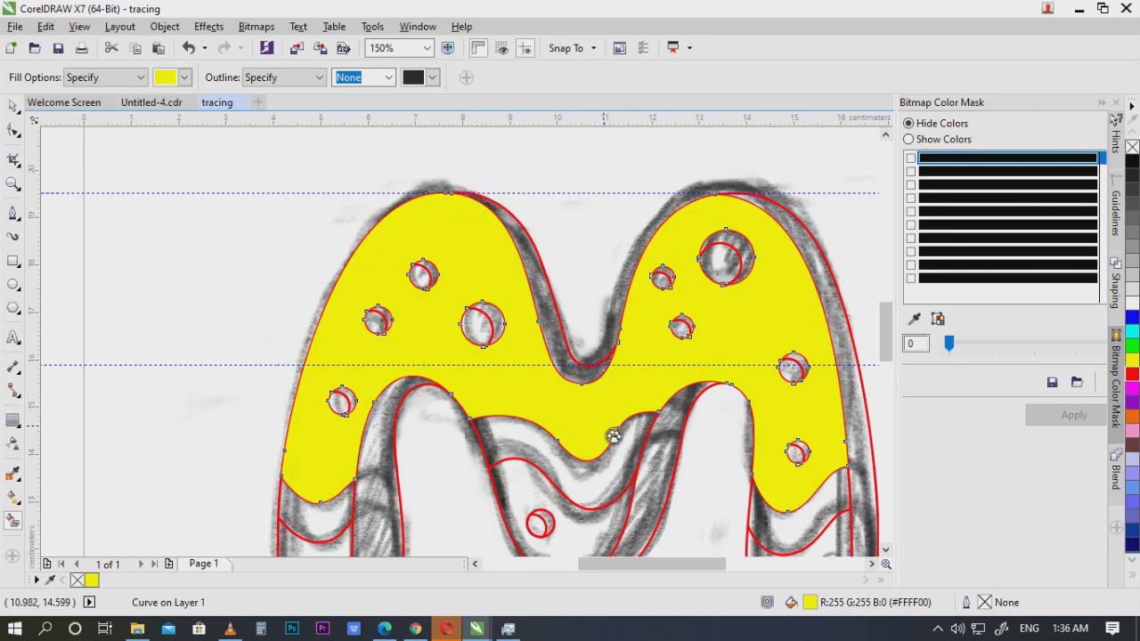
left_click_drag(614, 436, 569, 381)
key("ctrl+z")
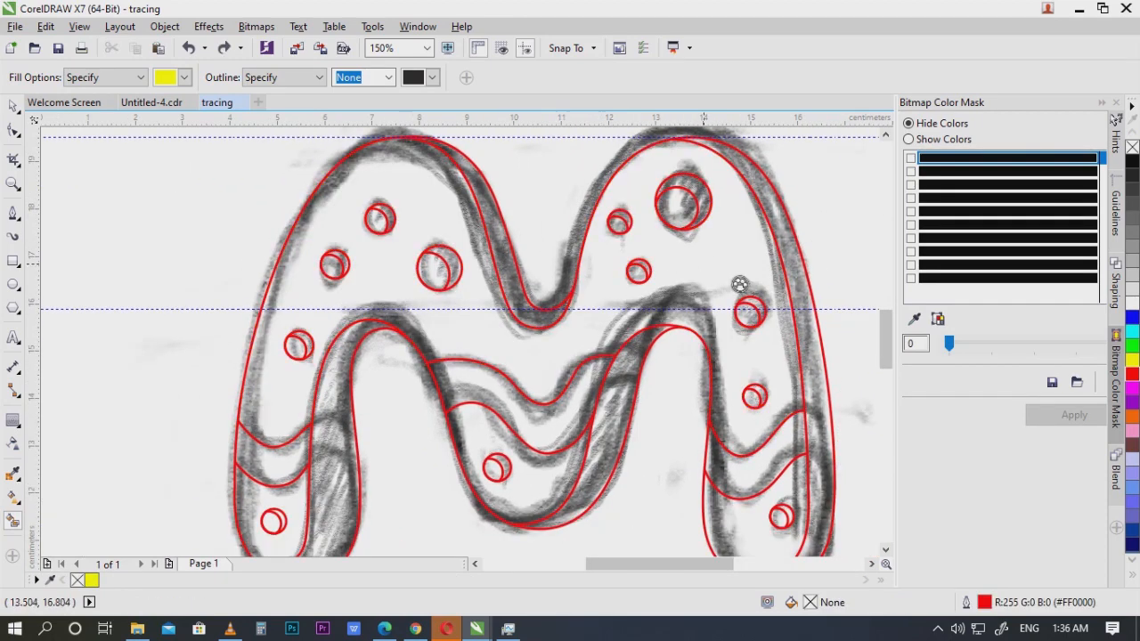
Step: Check the line joins on the right leg, try yellow Smart Fills on the upper body and that leg's bottom section, and undo both
scroll(787, 404, "up", 4)
scroll(669, 359, "up", 2)
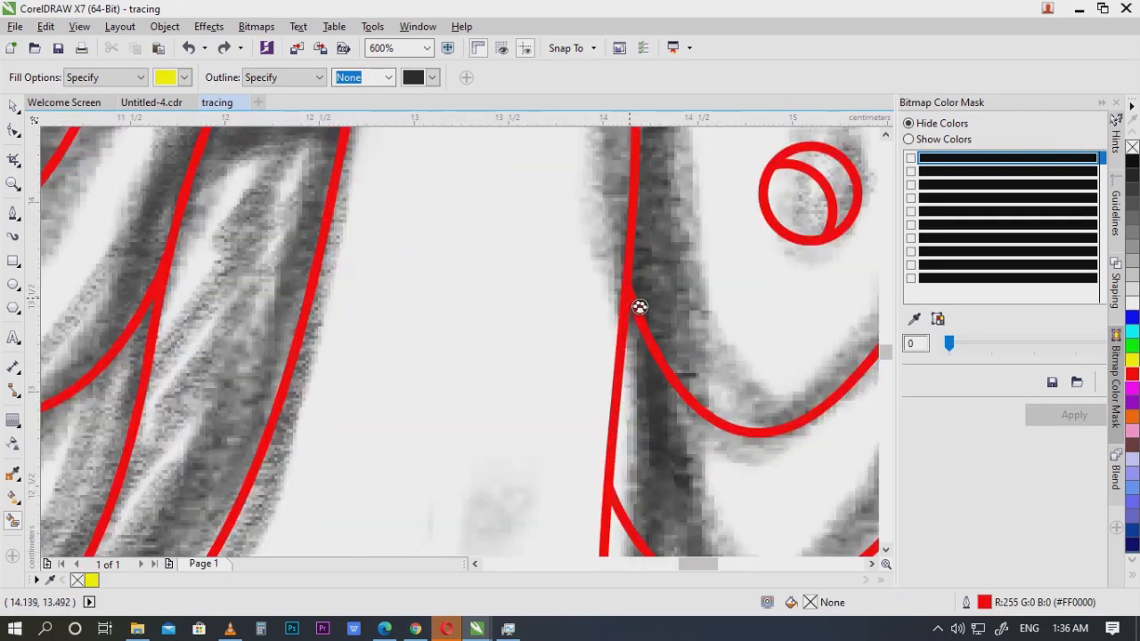
scroll(736, 344, "down", 3)
mouse_move(725, 297)
left_mouse_down()
mouse_move(756, 351)
mouse_move(619, 255)
mouse_move(628, 324)
left_mouse_up()
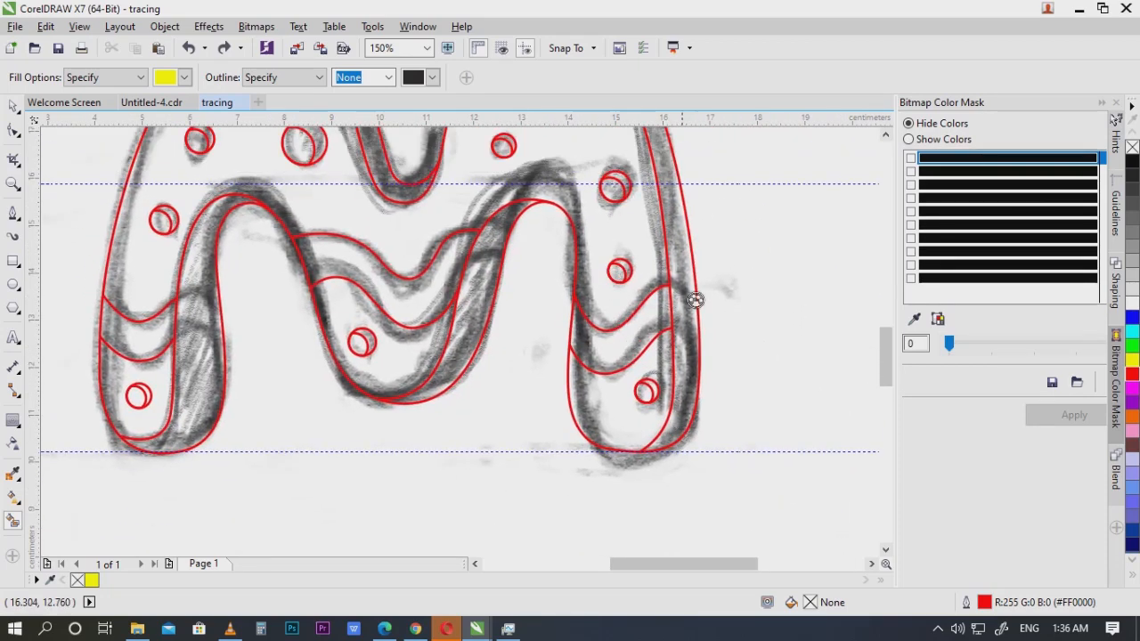
left_click_drag(649, 244, 690, 397)
left_click(635, 270)
left_click_drag(526, 413, 513, 352)
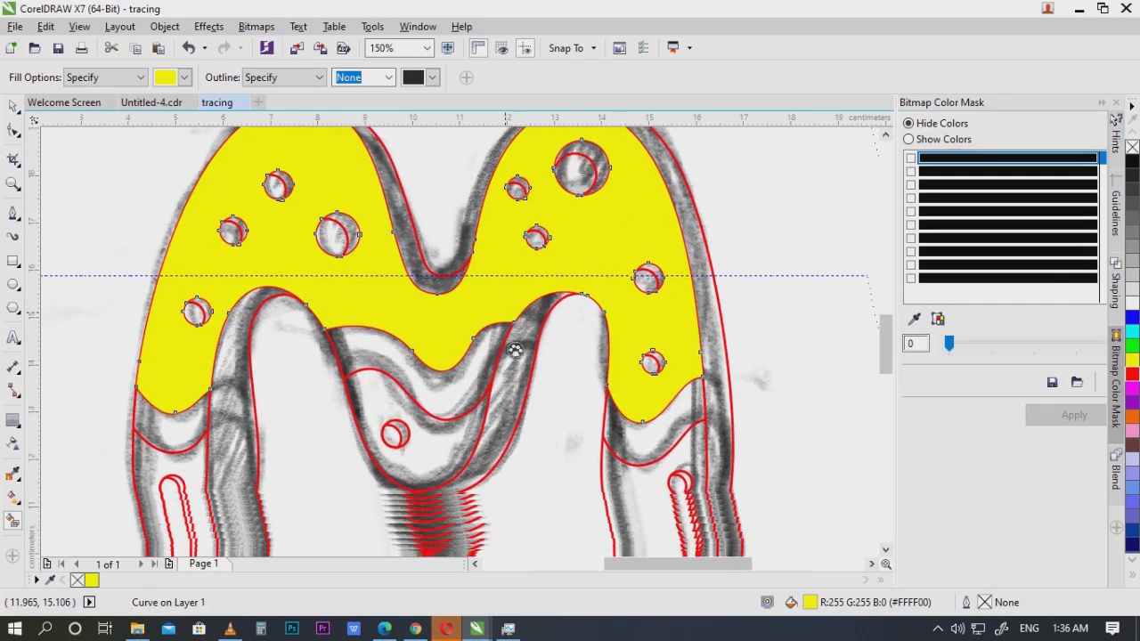
scroll(514, 351, "down", 1)
scroll(537, 408, "up", 1)
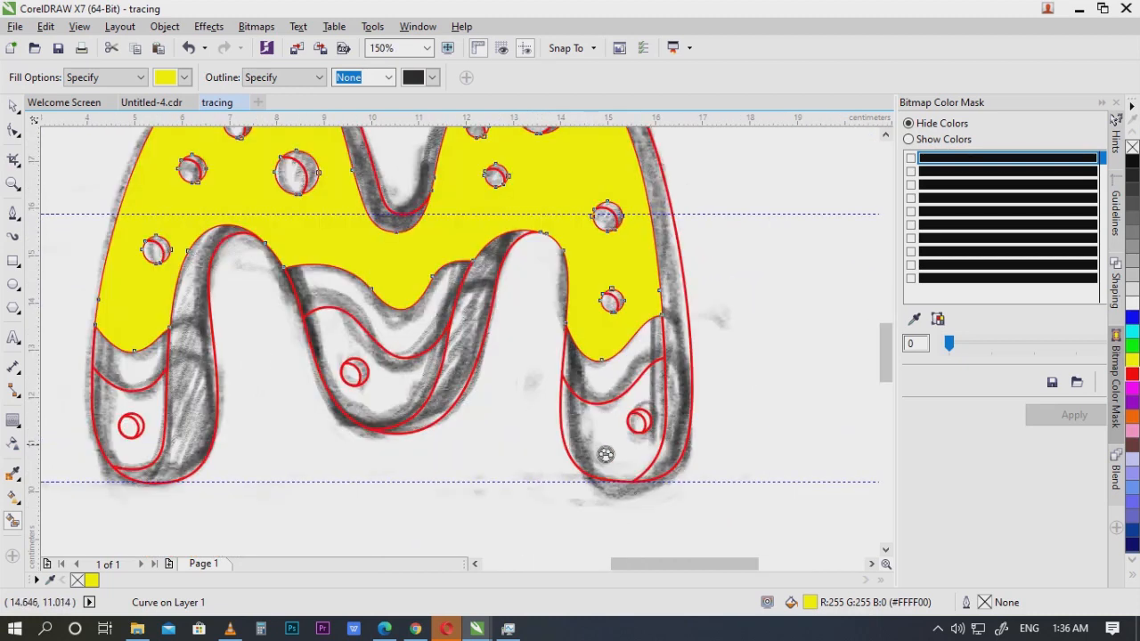
left_click(607, 454)
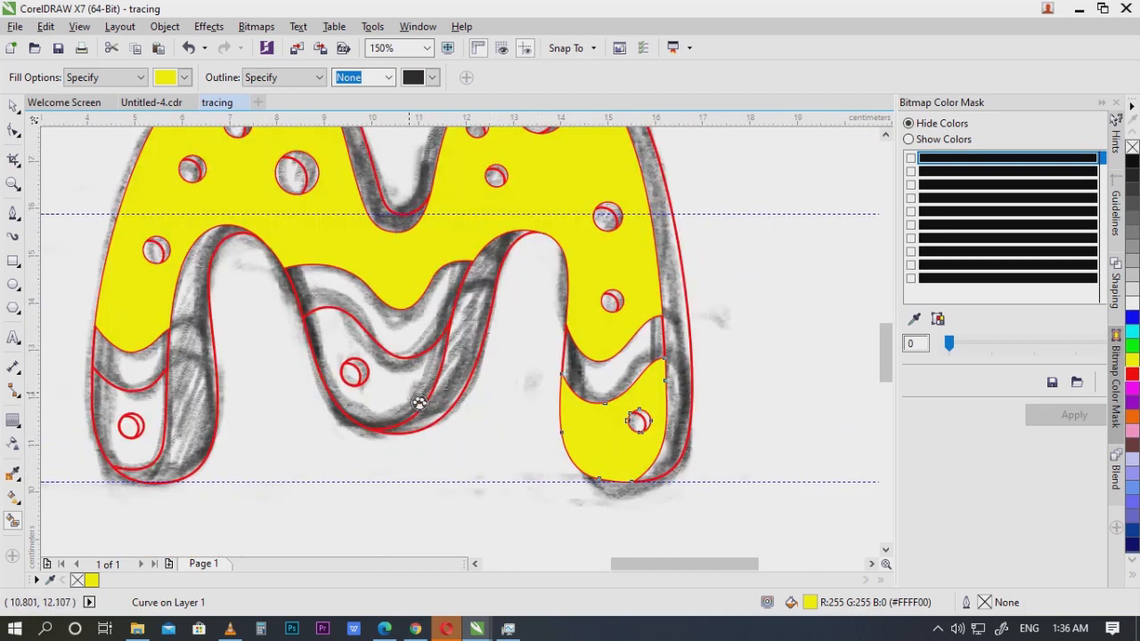
key("ctrl+z")
key("ctrl+z")
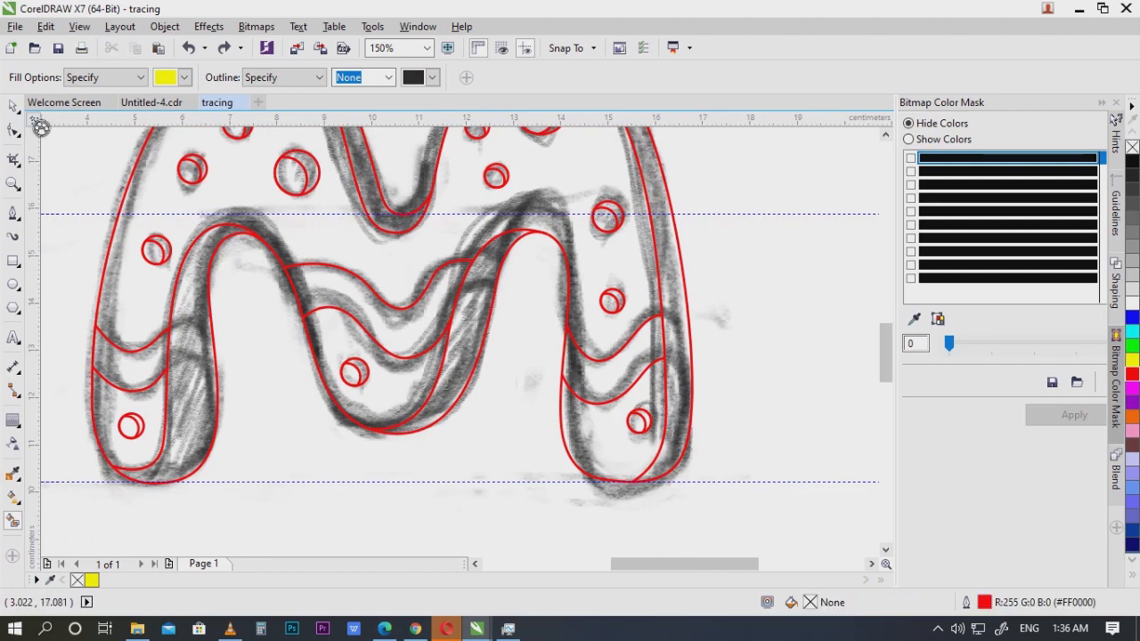
Step: Select all the red outlines of the M and group them
left_click(13, 107)
scroll(683, 310, "down", 1)
left_click_drag(683, 318, 702, 341)
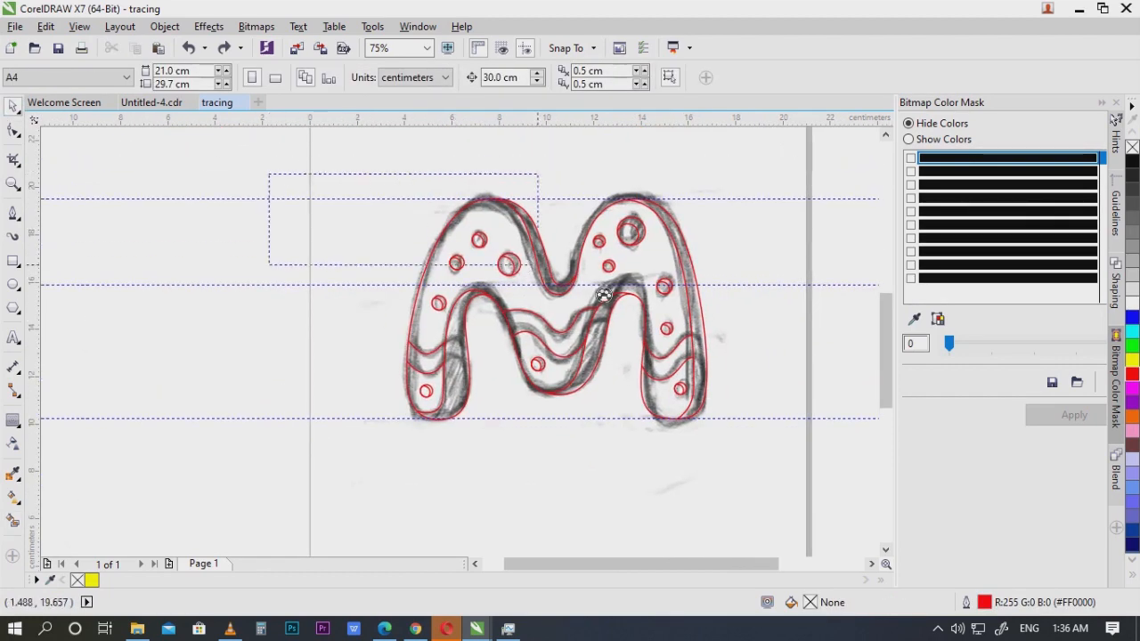
left_click_drag(604, 295, 767, 502)
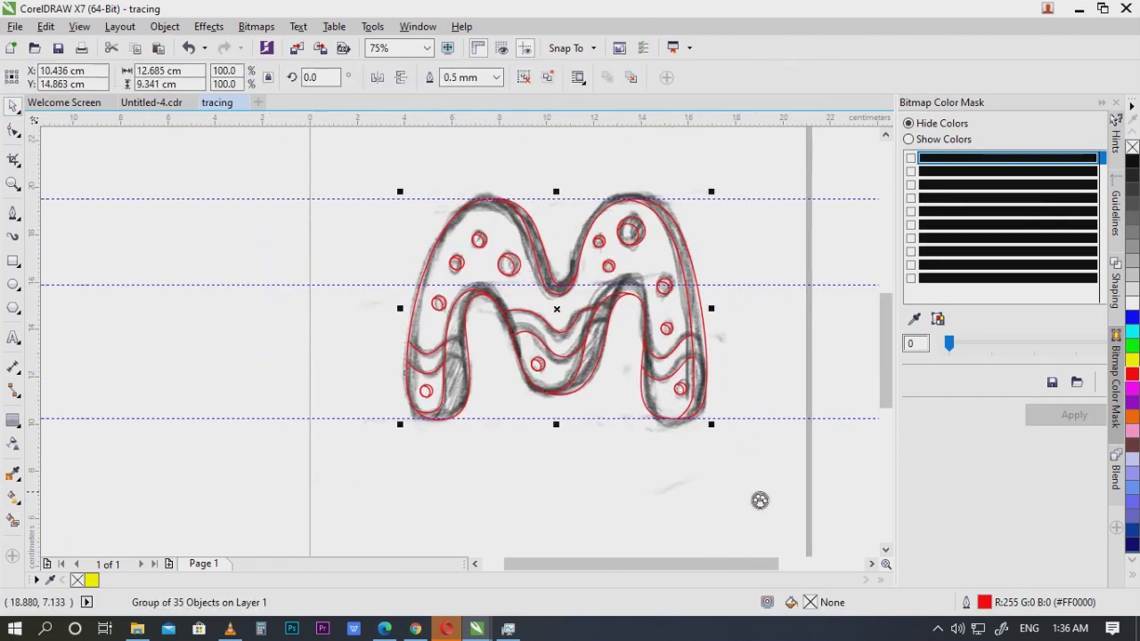
left_click_drag(290, 164, 874, 526)
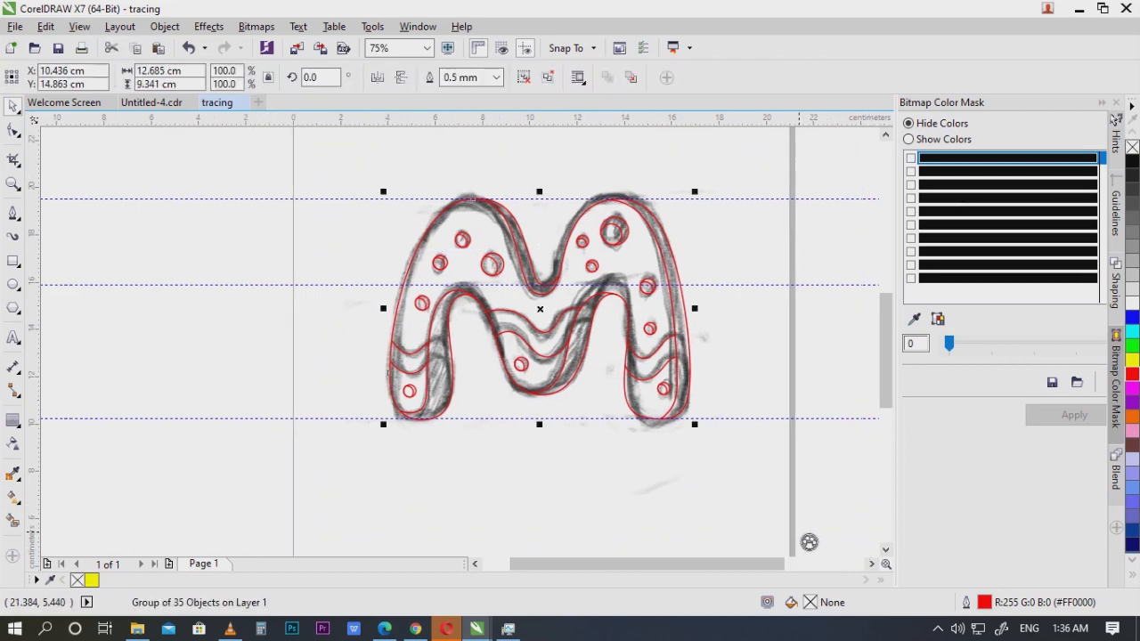
left_click(713, 517)
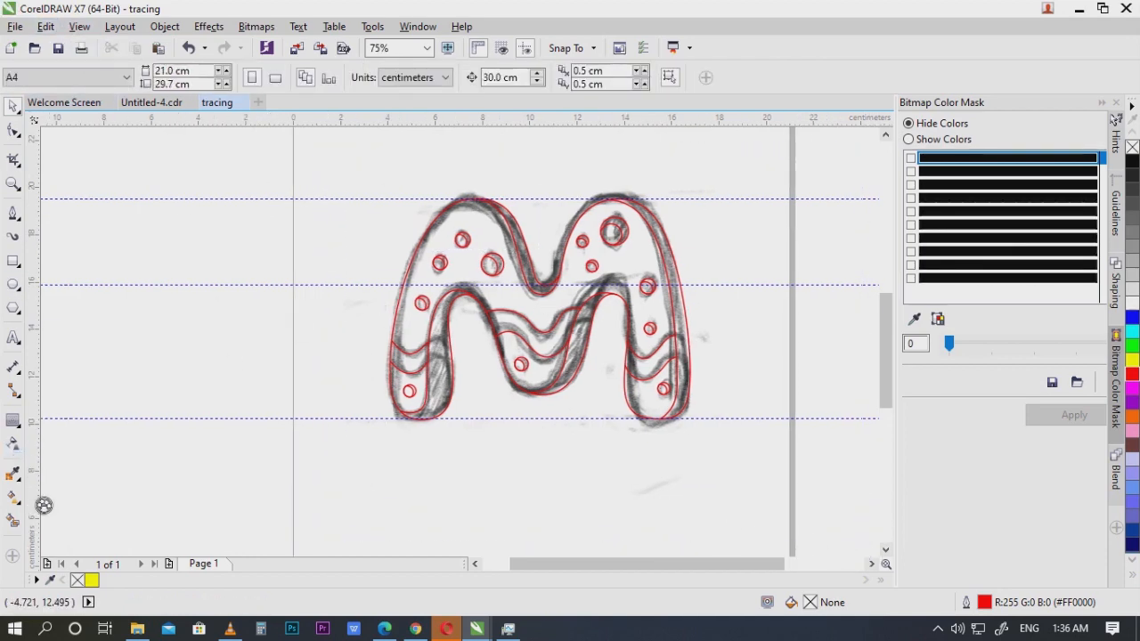
Step: Fill the M's upper body and the left leg's bottom section yellow with Smart Fill, undoing the fill tried on the central dip
left_click(19, 523)
scroll(561, 235, "up", 2)
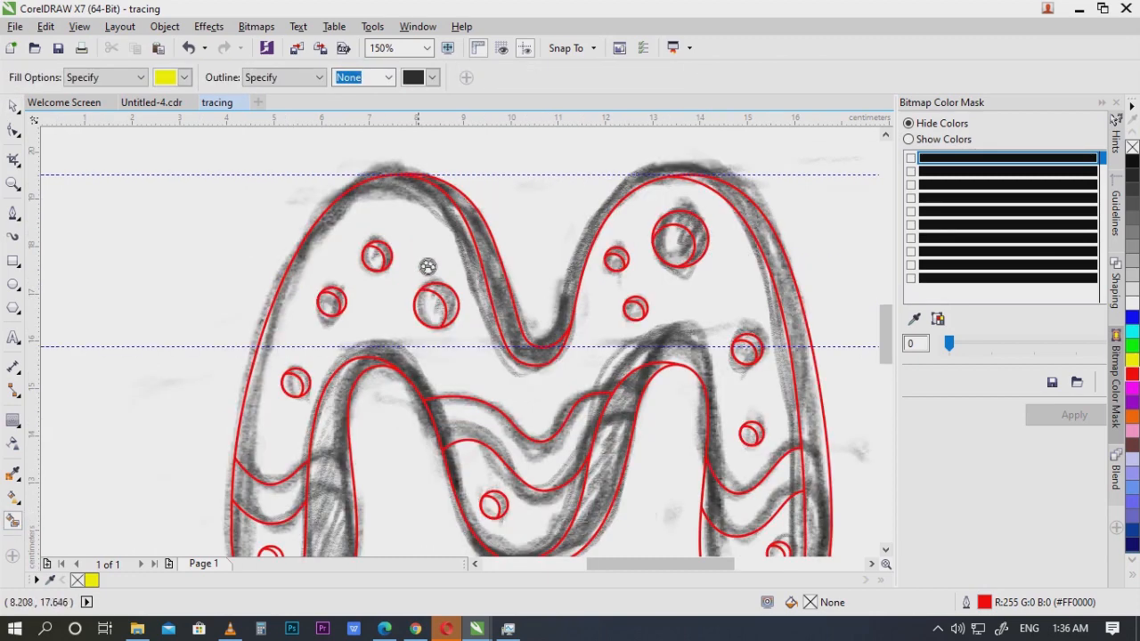
left_click(427, 260)
scroll(363, 412, "down", 3)
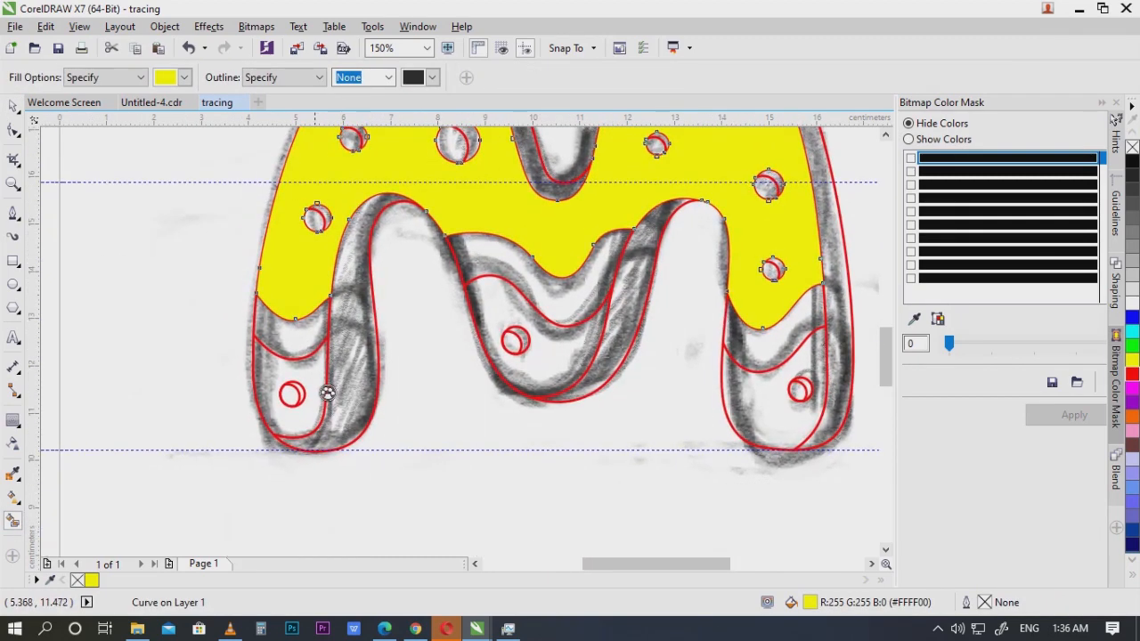
left_click(323, 386)
left_click(579, 364)
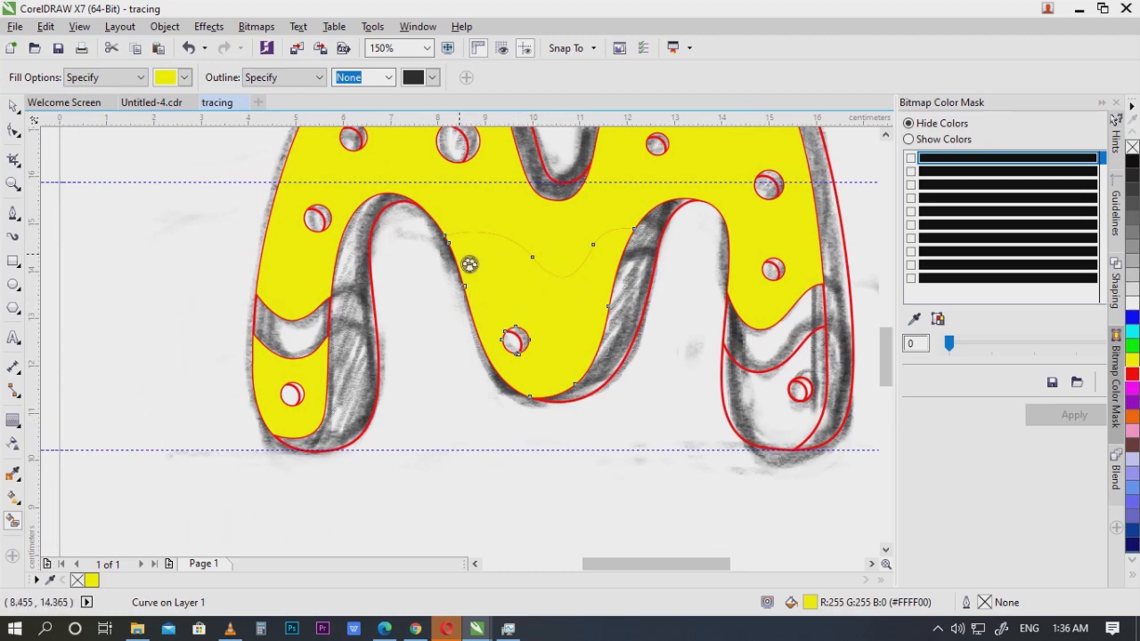
key("ctrl+z")
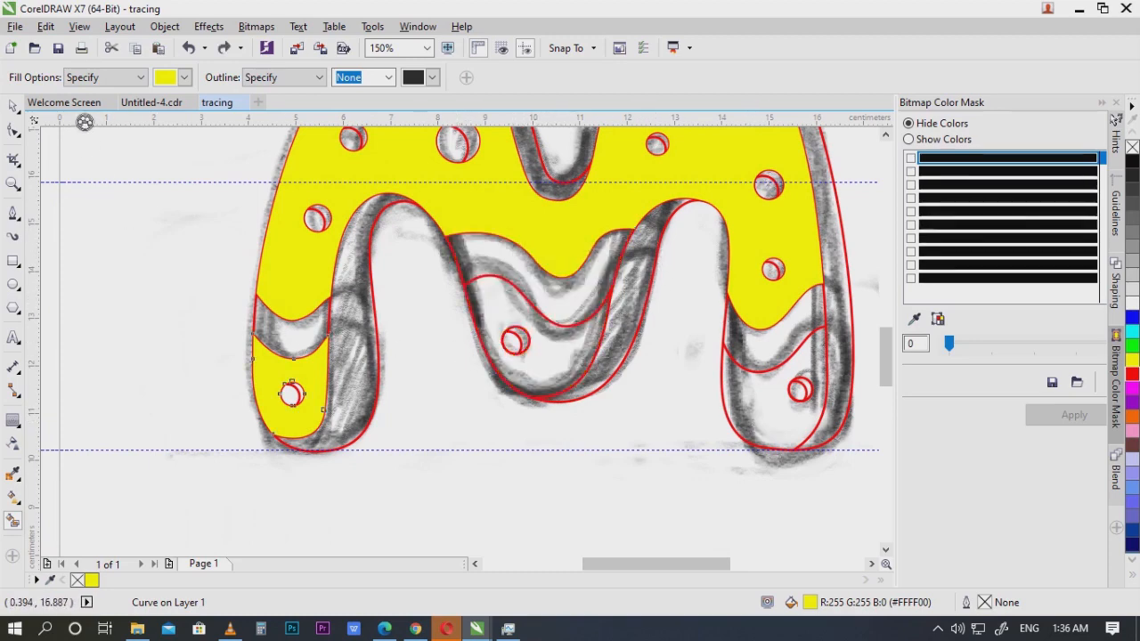
Step: Move the yellow upper-body fill 30 cm to the right, away from the sketch
left_click(14, 111)
left_click(440, 360)
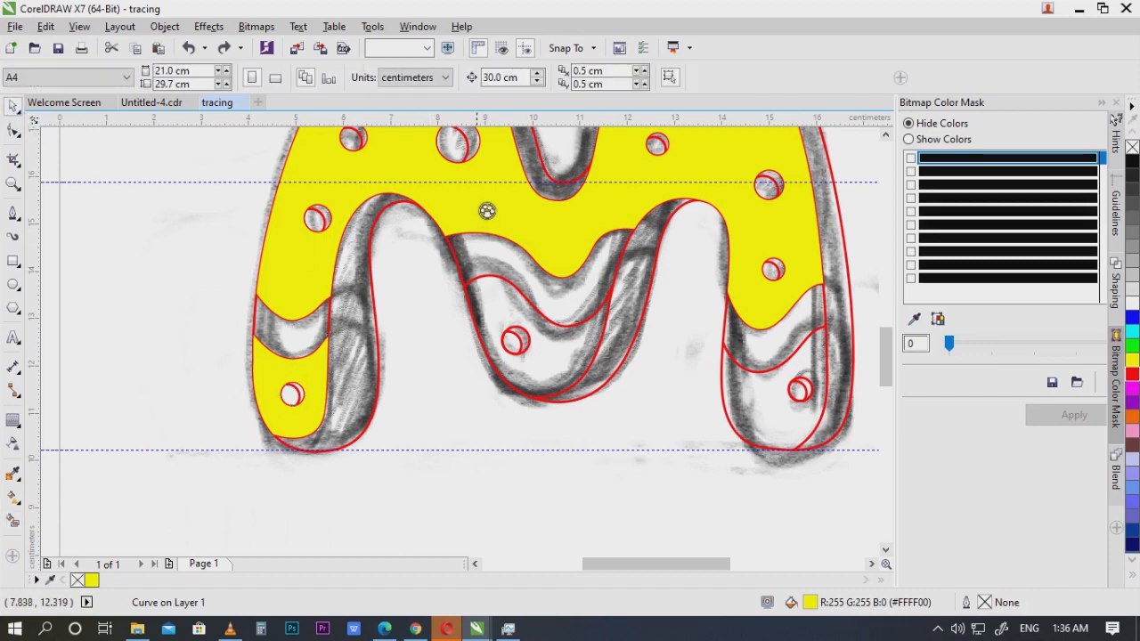
left_click(485, 207)
key("Delete")
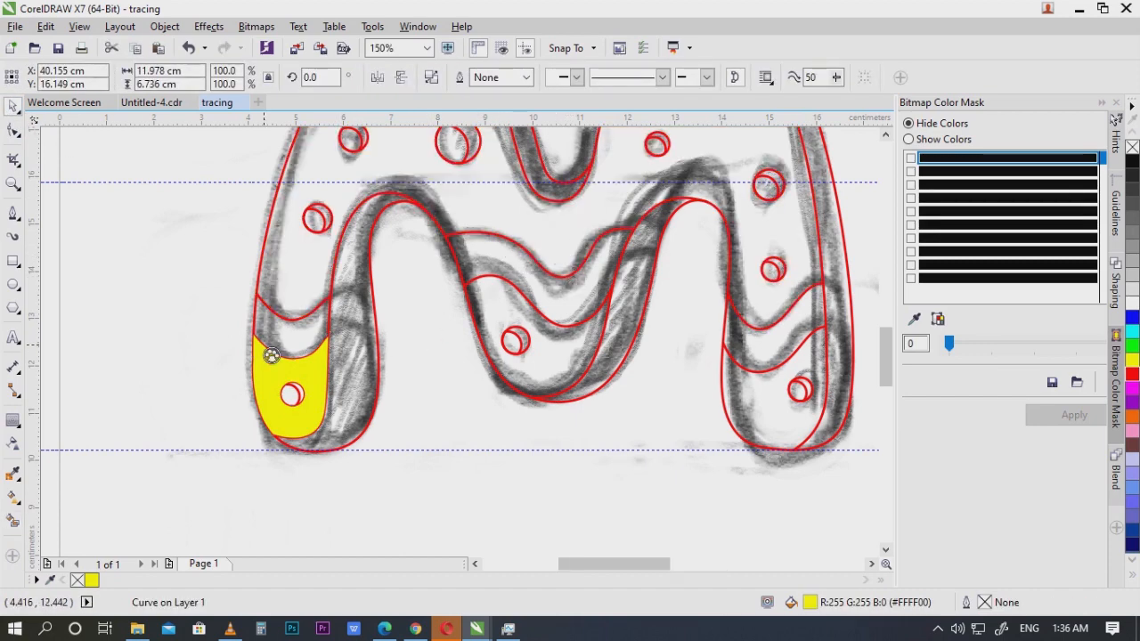
Step: Move the left leg's yellow bottom fill 30 cm to the right and ungroup the M's red outlines
key("Delete")
scroll(517, 288, "up", 2)
left_click(516, 287)
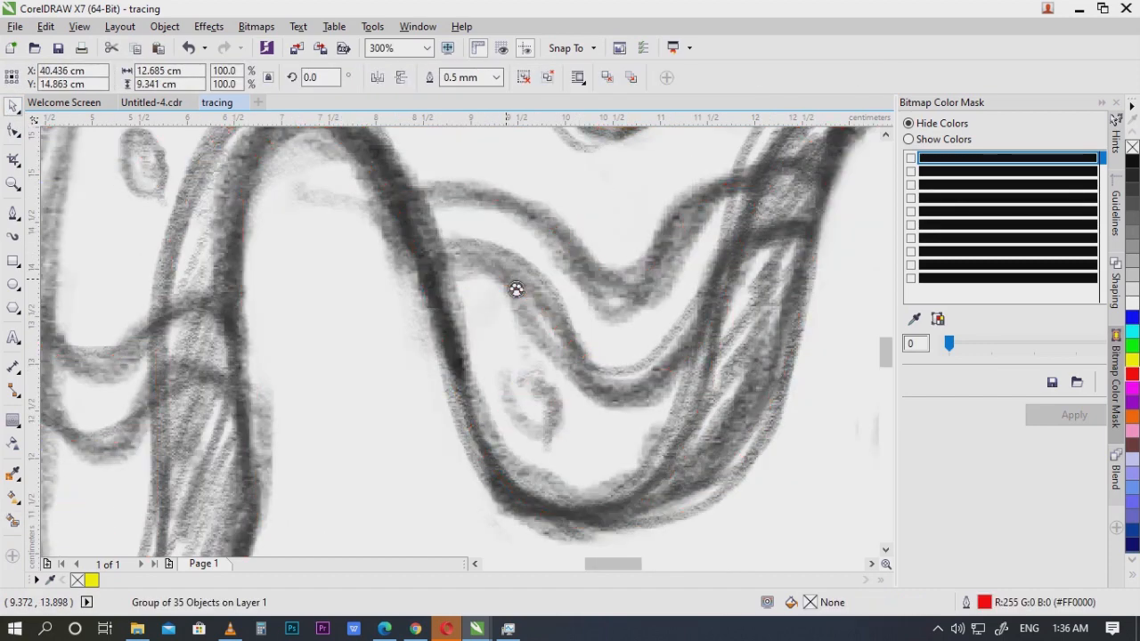
left_click(519, 78)
left_click(338, 305)
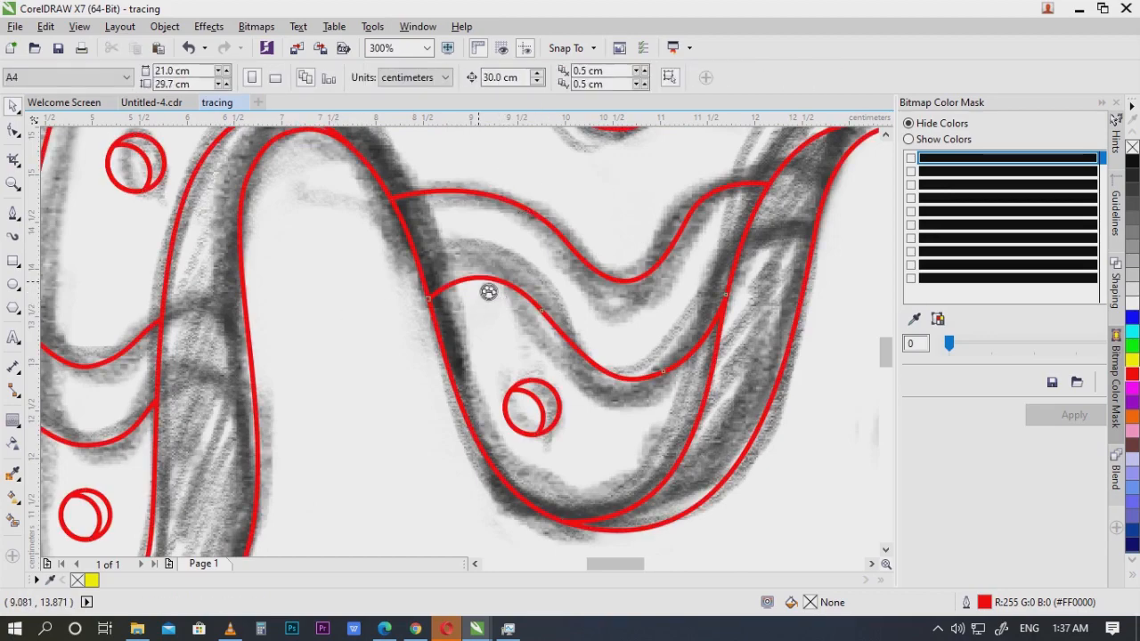
Step: Adjust the end nodes of the central dip's lower wave line onto the M outline and check the upper wave line's join
double_click(479, 280)
scroll(424, 305, "up", 2)
left_click(461, 298)
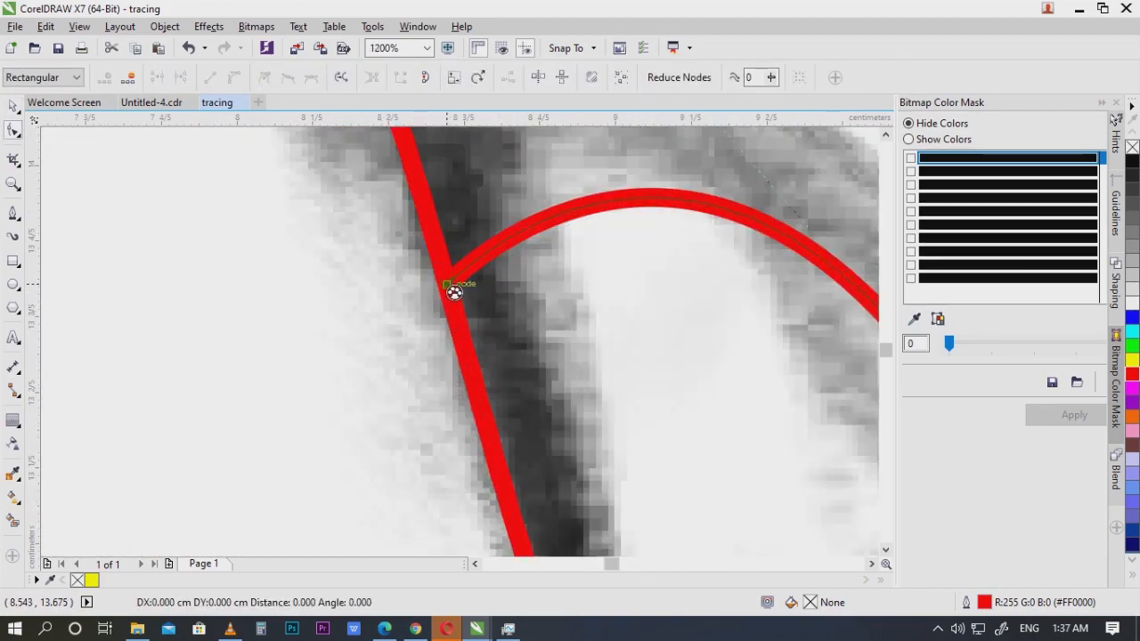
scroll(485, 321, "down", 2)
scroll(495, 267, "up", 2)
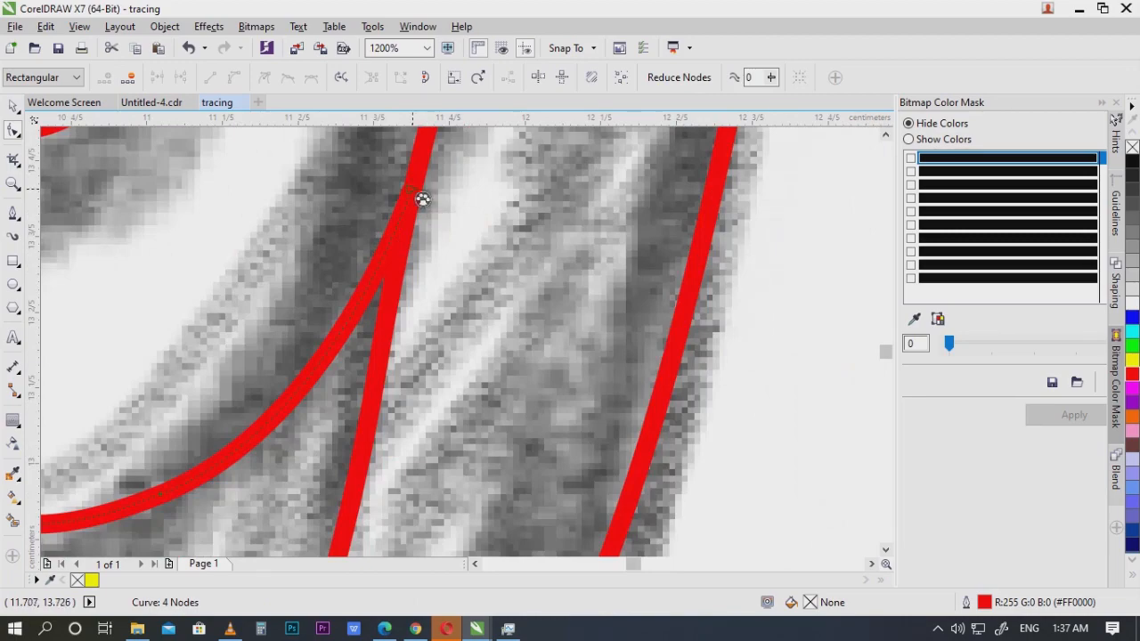
left_click_drag(412, 188, 409, 201)
scroll(441, 238, "down", 2)
scroll(607, 248, "up", 1)
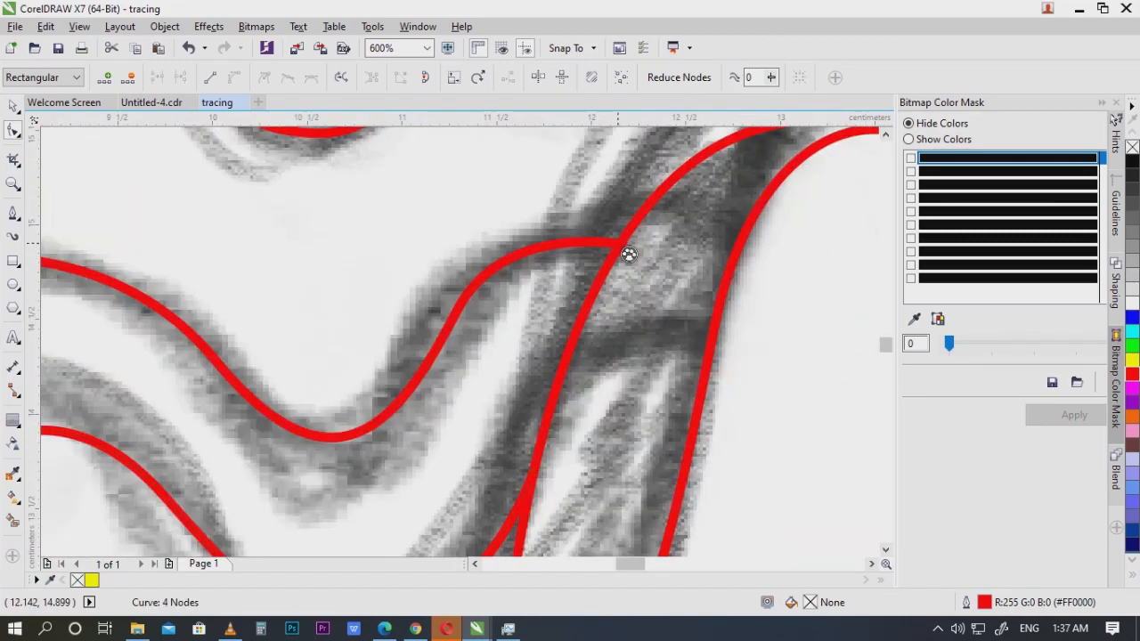
scroll(629, 255, "up", 1)
scroll(517, 445, "down", 2)
scroll(516, 445, "down", 1)
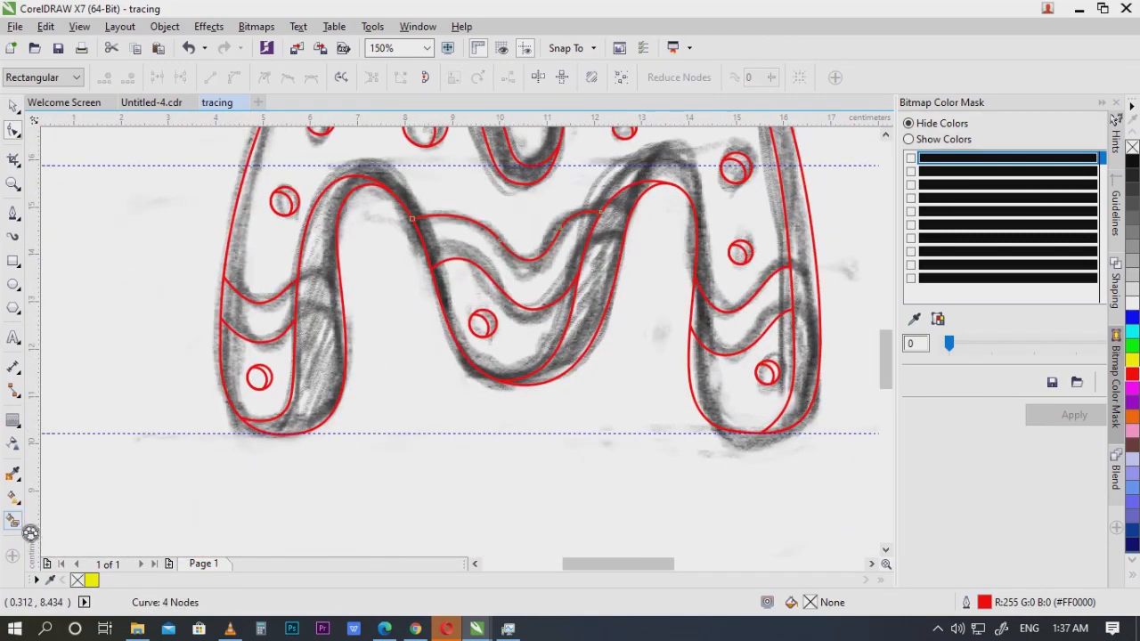
Step: Fill the bottom sections of the central dip and the right leg yellow with Smart Fill
left_click(12, 521)
left_click(538, 379)
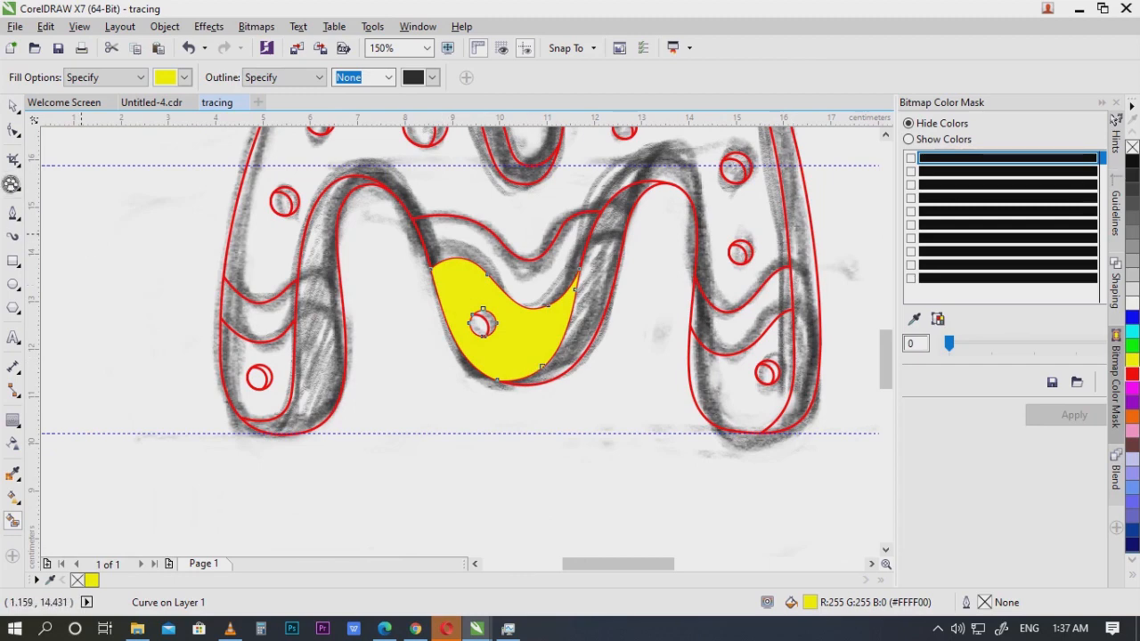
left_click(714, 405)
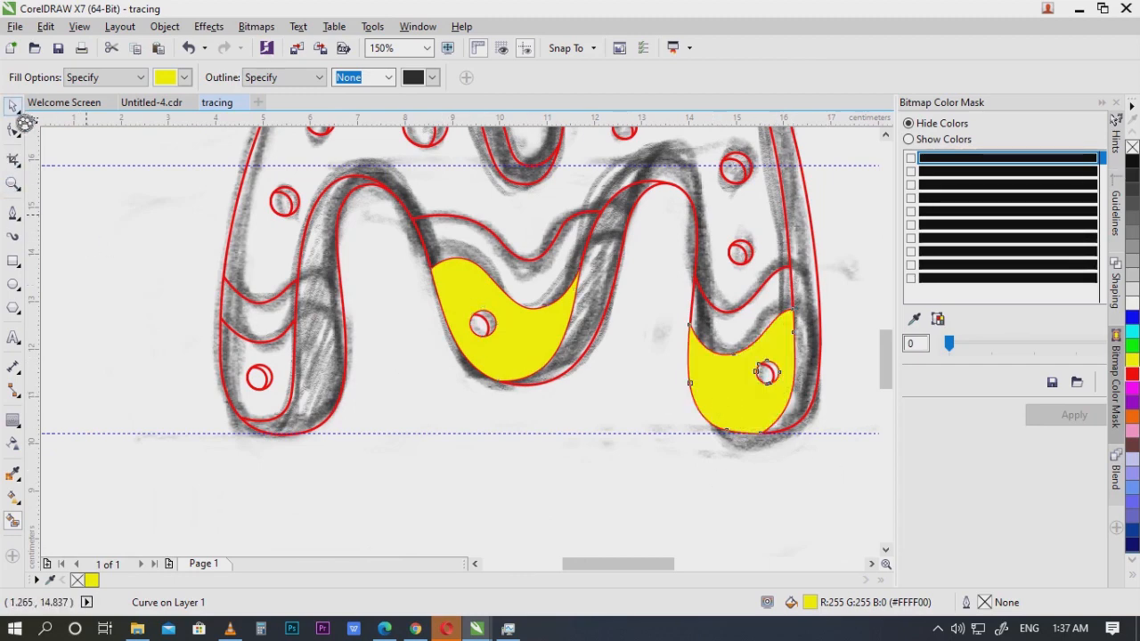
Step: Move the yellow bottom fills of the central dip and the right leg 30 cm to the right
left_click(14, 110)
left_click_drag(528, 263, 492, 349)
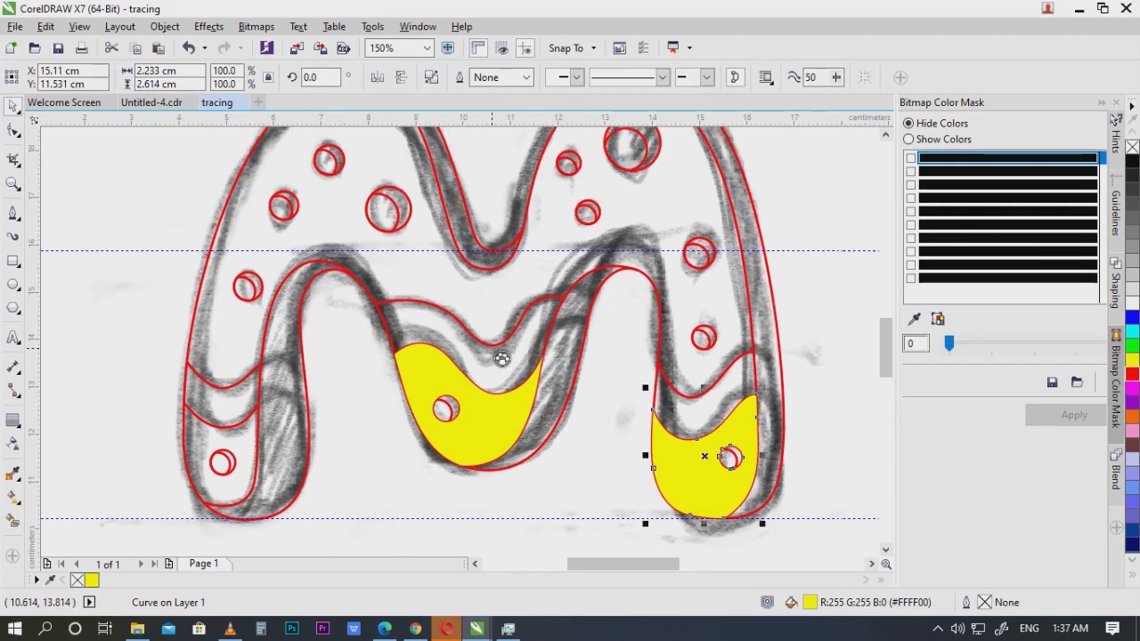
left_click(501, 430)
key("Right")
left_click(714, 493)
scroll(714, 493, "down", 1)
left_click_drag(830, 502, 396, 376)
key("Right")
left_click_drag(810, 416, 386, 357)
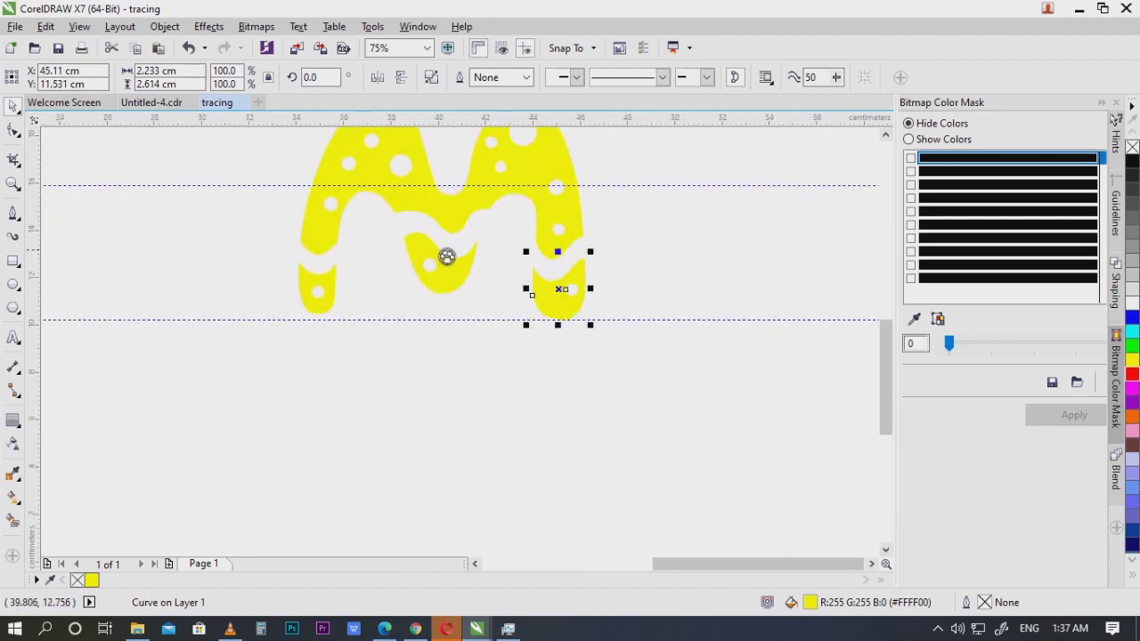
Step: Select the four yellow pieces of the M and move them 30 cm left onto the traced outlines
scroll(437, 247, "up", 1)
scroll(450, 268, "down", 2)
left_click_drag(431, 287, 878, 367)
scroll(503, 337, "up", 1)
scroll(473, 342, "down", 1)
mouse_move(345, 205)
left_mouse_down()
mouse_move(665, 450)
mouse_move(463, 397)
left_mouse_up()
key("ctrl+g")
left_click_drag(468, 186, 830, 448)
left_click_drag(821, 316, 901, 324)
left_click_drag(696, 344, 339, 344)
scroll(415, 338, "up", 4)
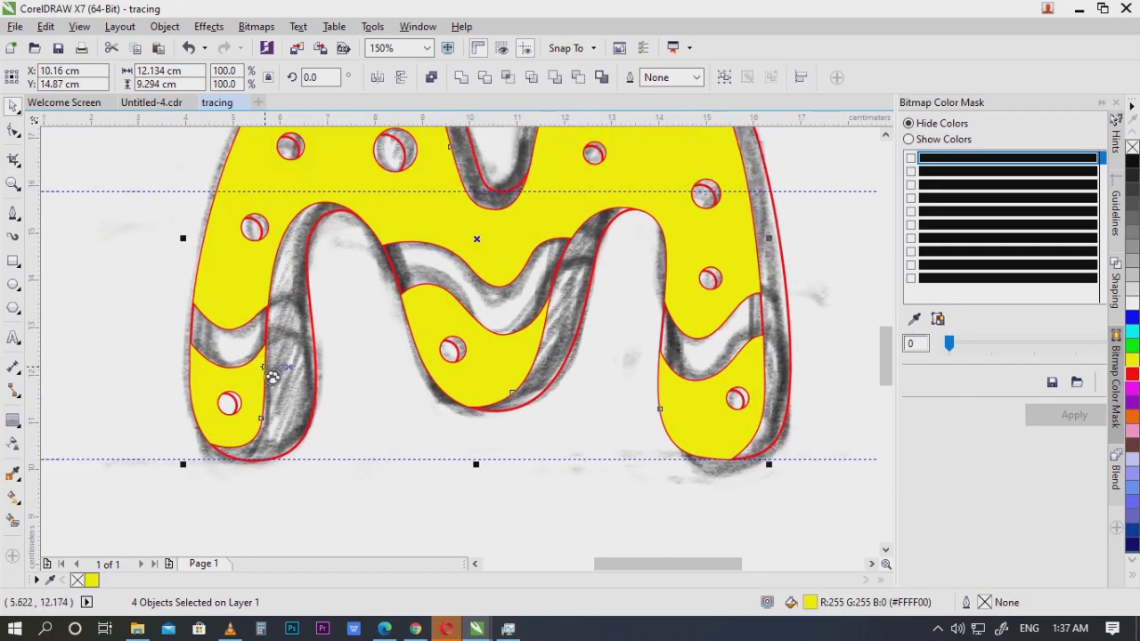
Step: Check the yellow pieces against the red outlines around the wave bands, and move all four pieces 60 cm to the right
scroll(746, 312, "up", 8)
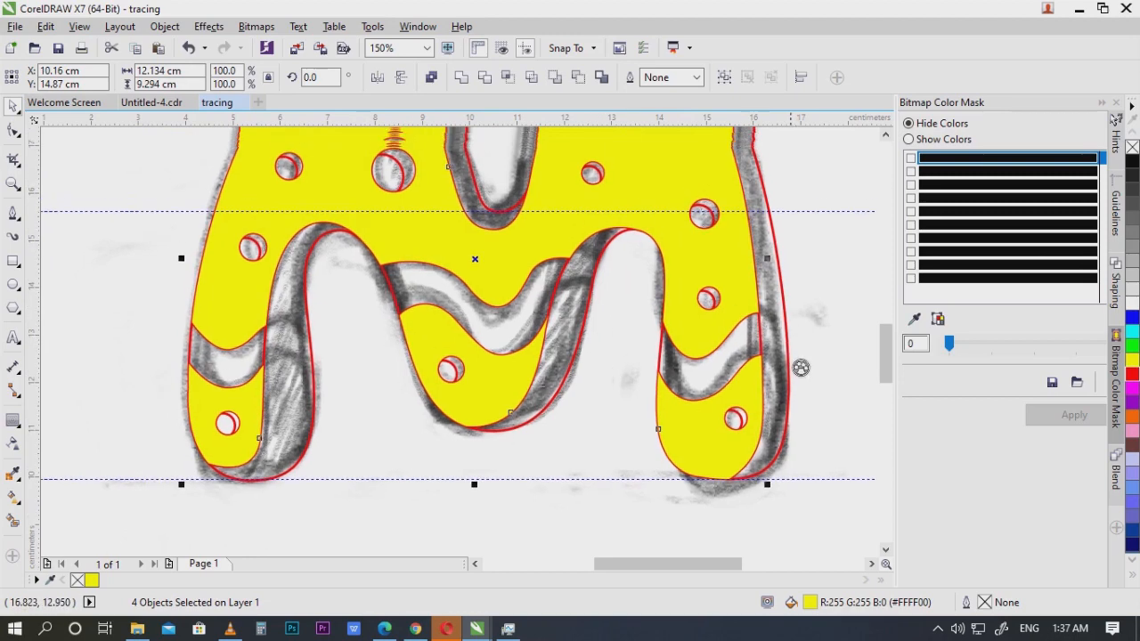
scroll(674, 321, "down", 4)
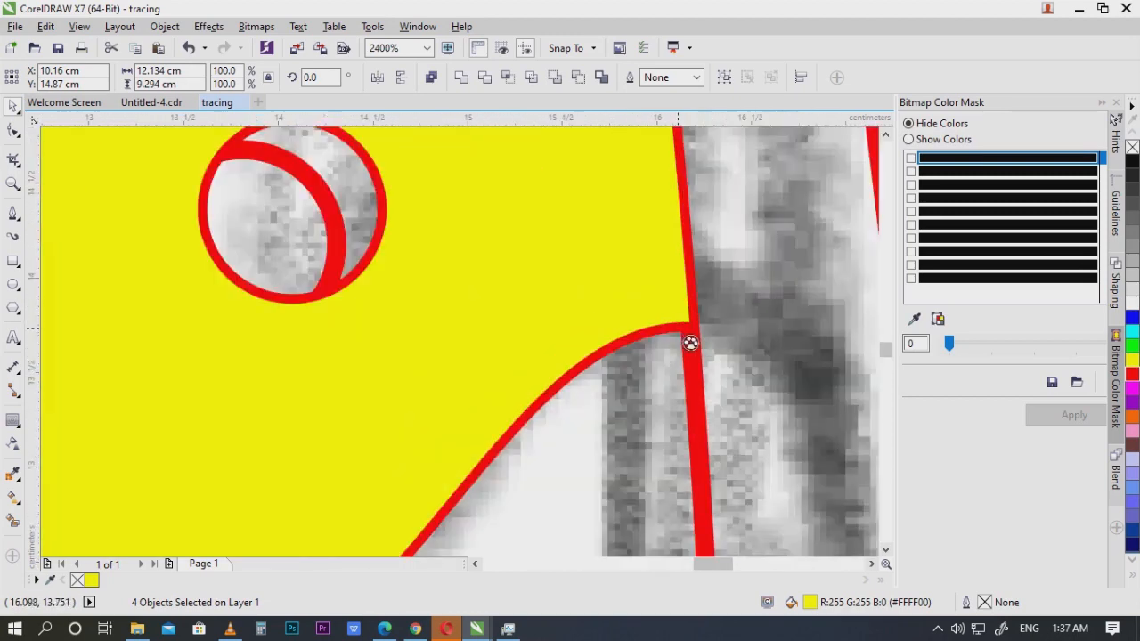
scroll(691, 349, "down", 1)
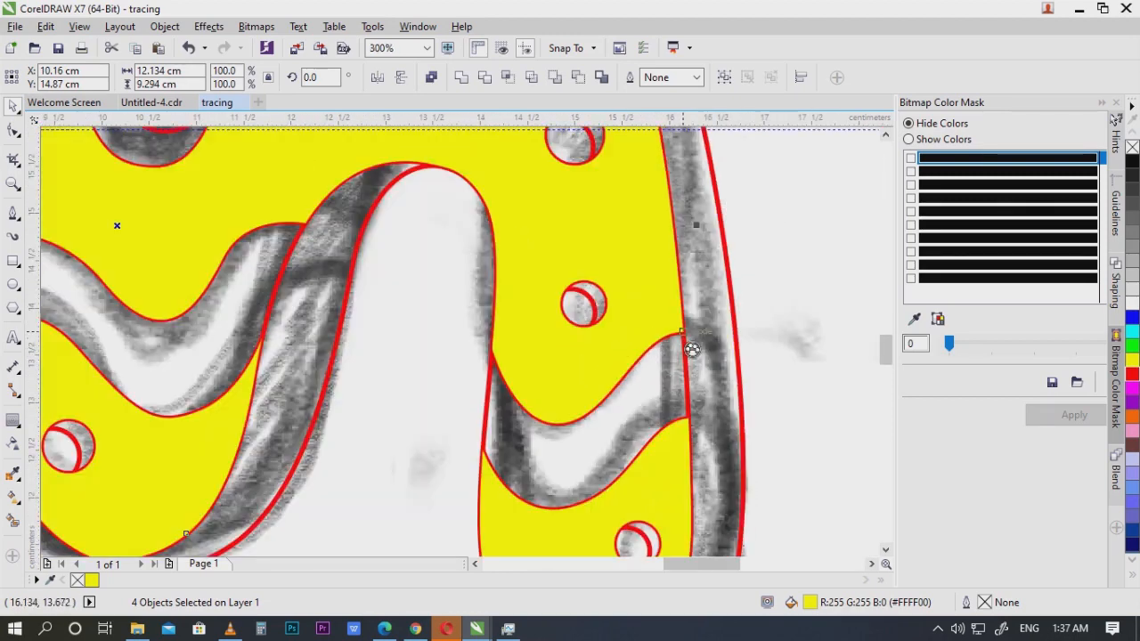
scroll(784, 301, "down", 2)
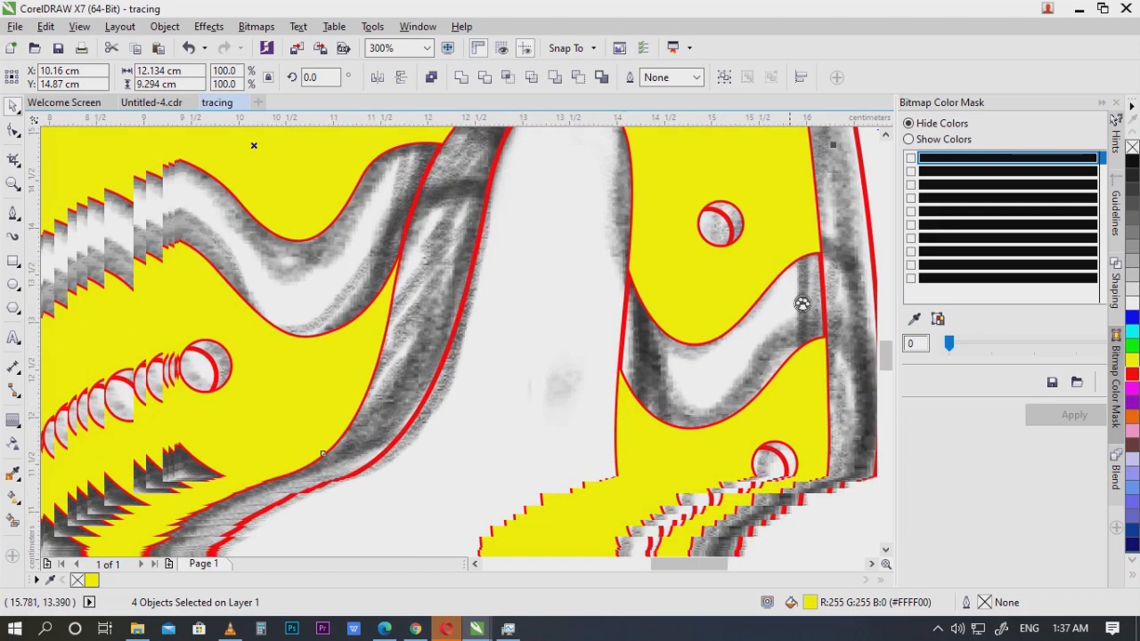
scroll(530, 311, "up", 2)
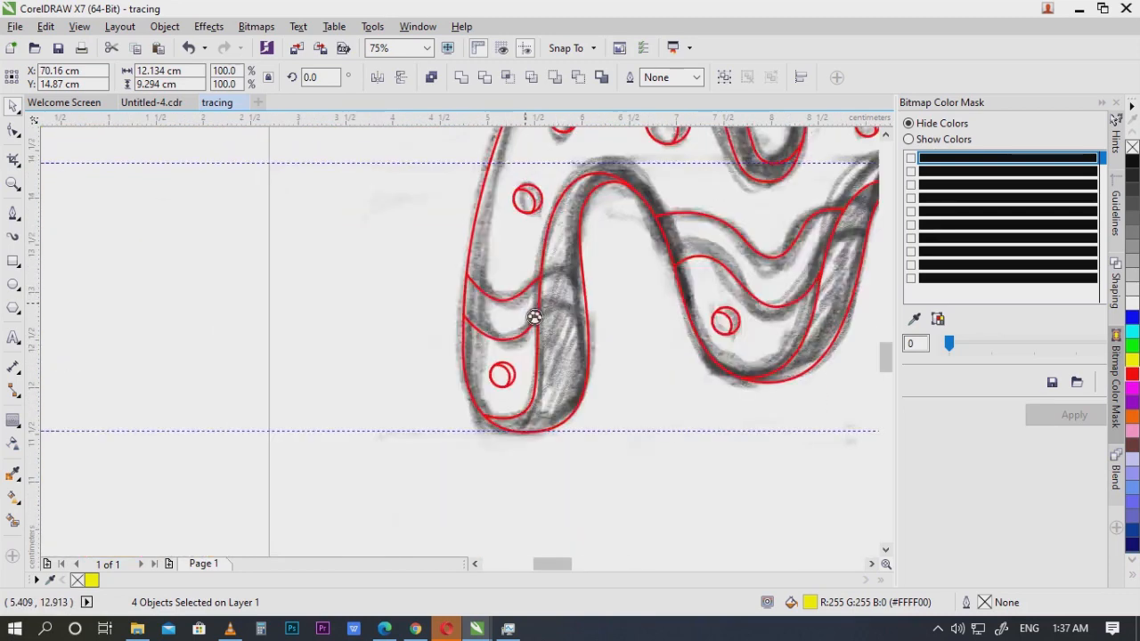
Step: Fill the wavy bands of the left leg, the central dip and the right leg yellow with Smart Fill
left_click(14, 528)
left_click_drag(579, 289, 332, 429)
left_click(315, 427)
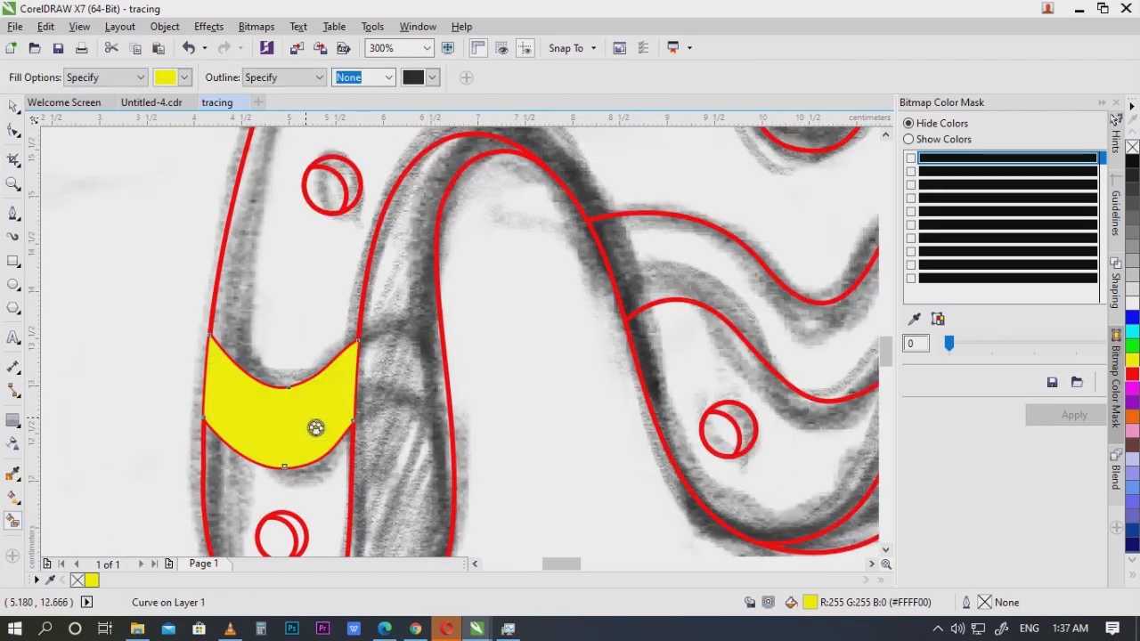
scroll(537, 389, "down", 1)
left_click(516, 367)
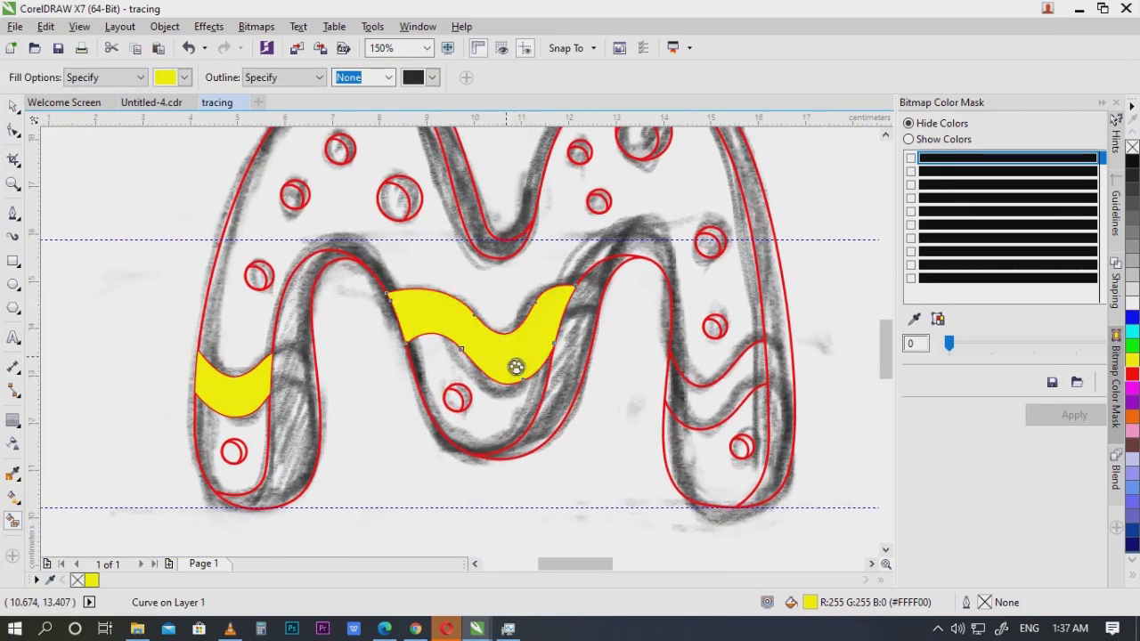
left_click_drag(767, 362, 538, 377)
left_click_drag(600, 393, 736, 356)
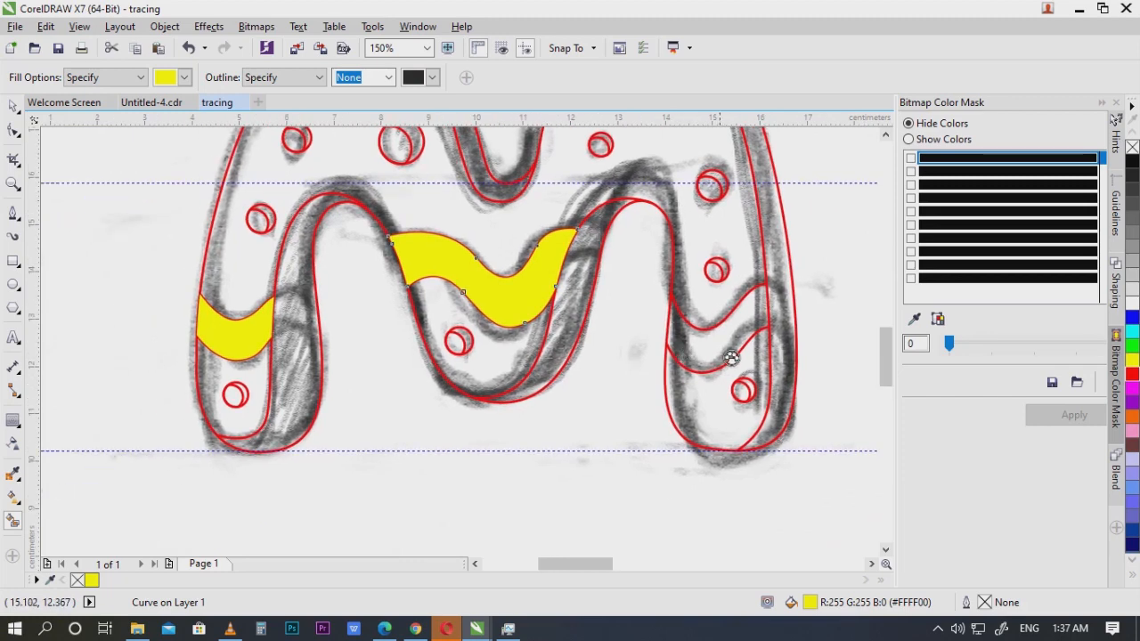
left_click(733, 354)
Step: Move each of the three yellow wavy bands 30 cm to the right, off the sketch
scroll(674, 365, "down", 1)
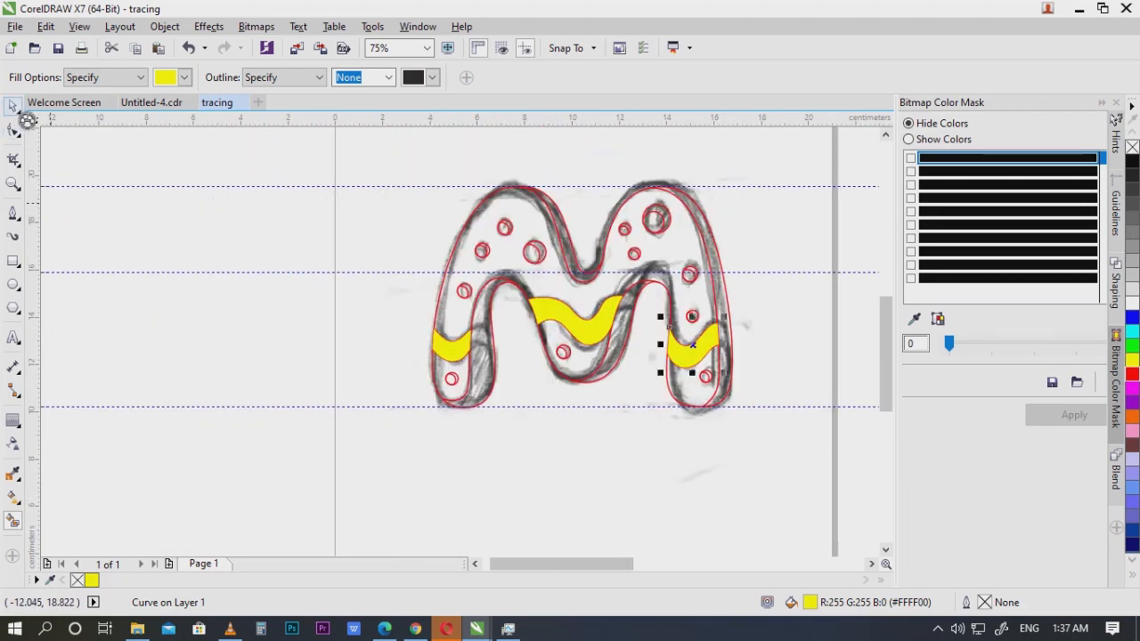
key("ctrl+z")
key("ctrl+z")
key("ctrl+z")
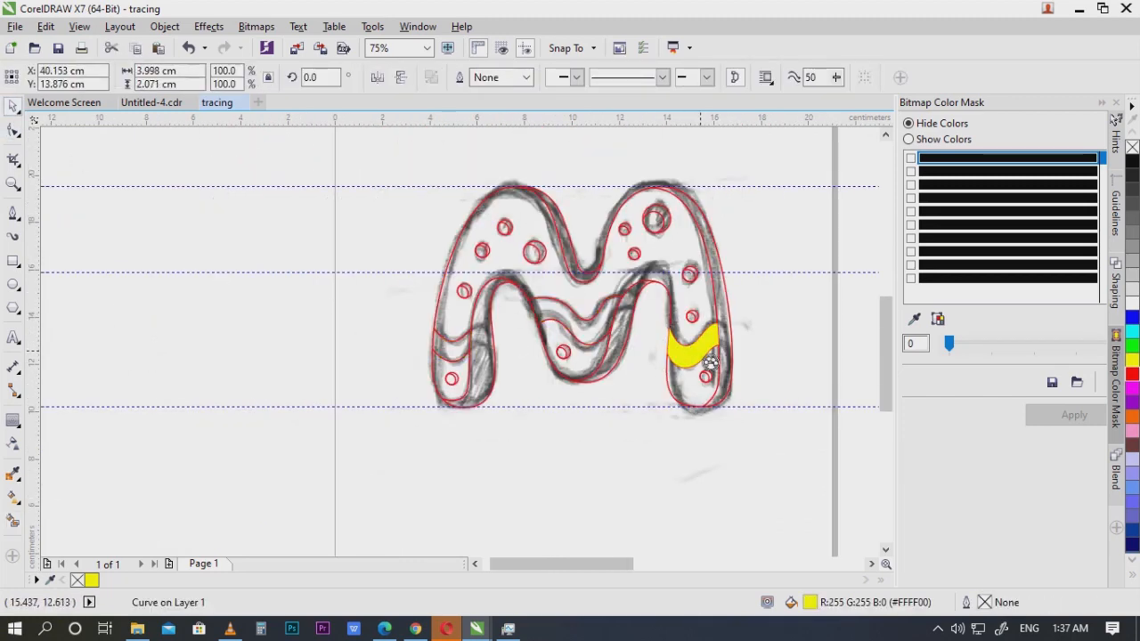
key("ctrl+z")
Step: Select the three wavy bands together and move them another 30 cm right into the gaps of the yellow M
scroll(622, 314, "down", 1)
scroll(618, 318, "right", 4)
scroll(618, 318, "up", 1)
scroll(582, 332, "down", 1)
left_click_drag(570, 267, 285, 397)
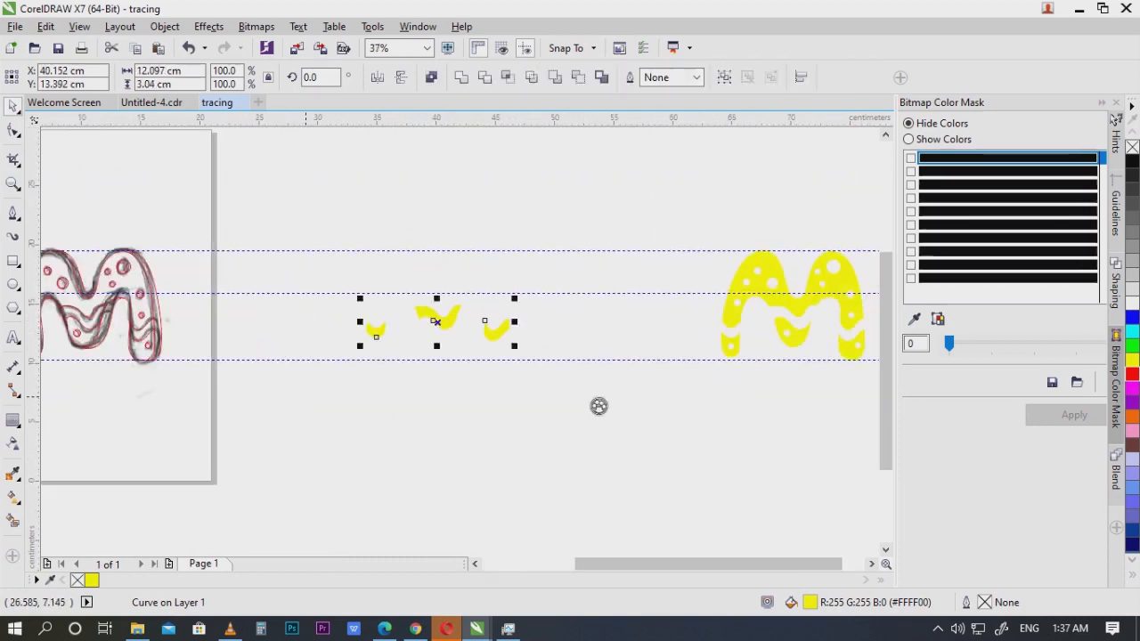
scroll(565, 295, "right", 4)
scroll(632, 270, "up", 1)
scroll(777, 310, "down", 1)
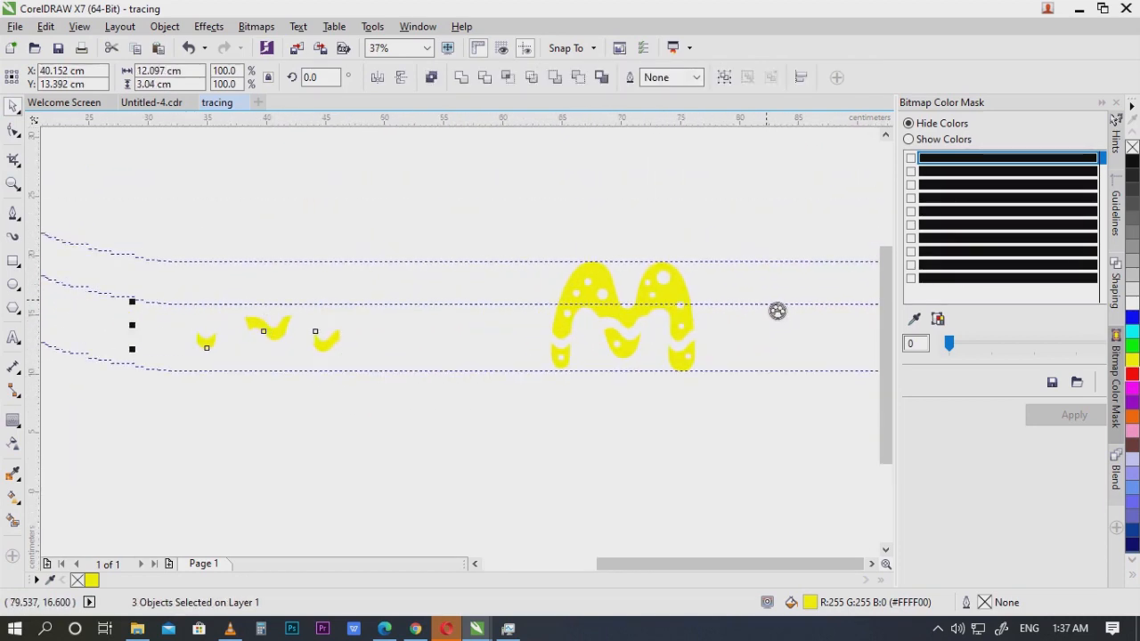
key("ctrl+shift+z")
key("ctrl+z")
key("ctrl+shift+z")
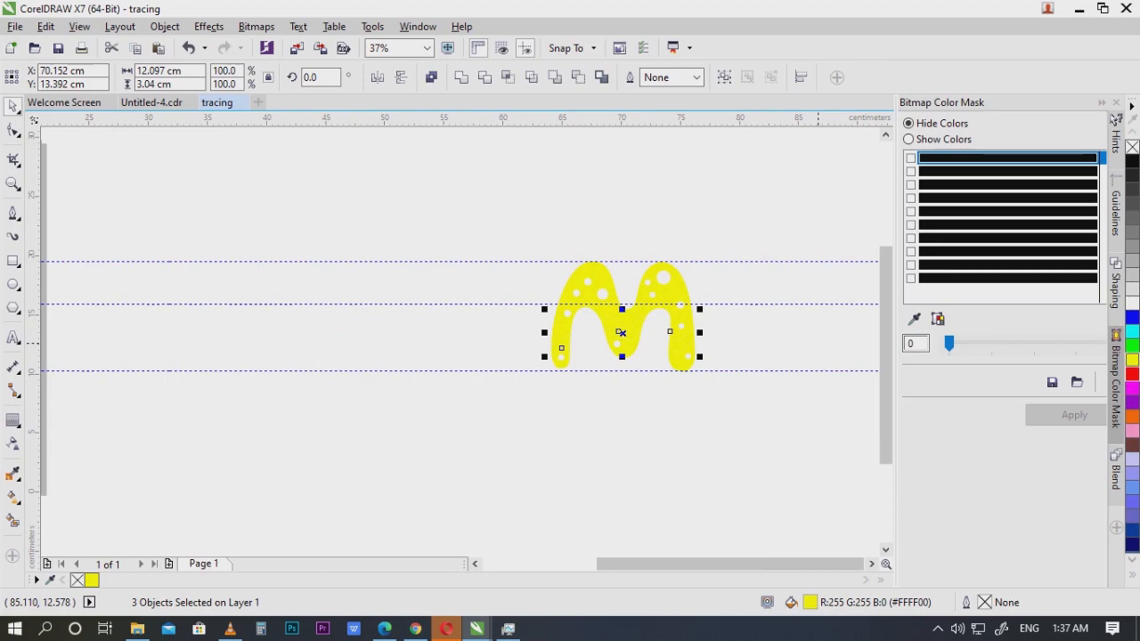
Step: Recolour the three wavy bands of the M red and deselect them
left_click(1132, 376)
left_click(661, 340)
scroll(651, 333, "up", 1)
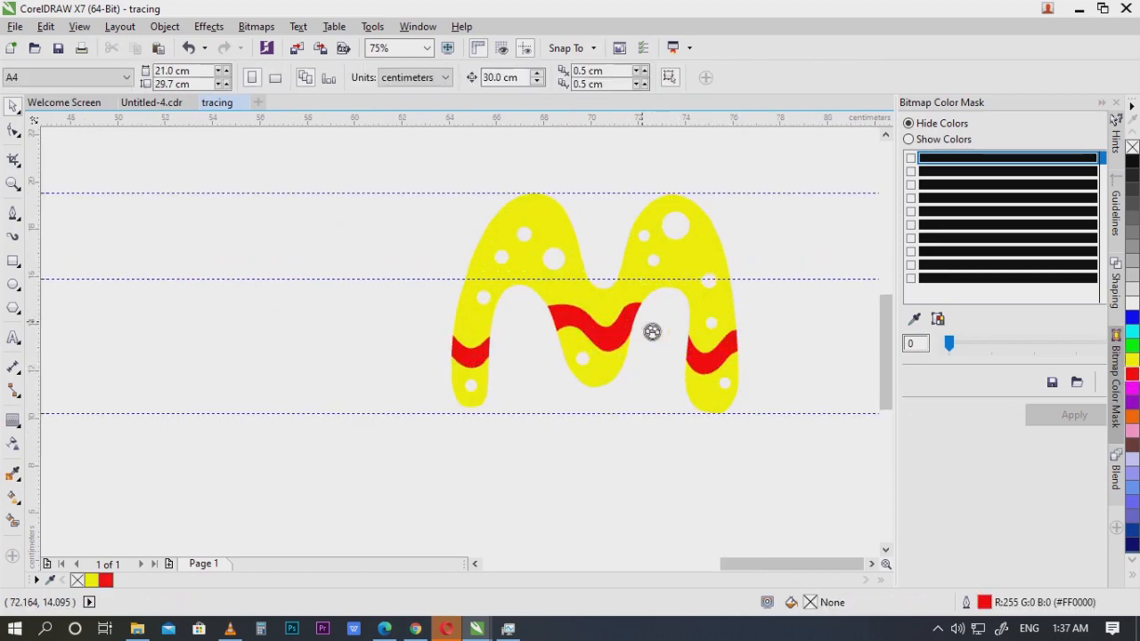
scroll(652, 330, "down", 1)
mouse_move(312, 310)
left_mouse_down()
mouse_move(765, 312)
mouse_move(527, 317)
left_mouse_up()
scroll(654, 313, "up", 2)
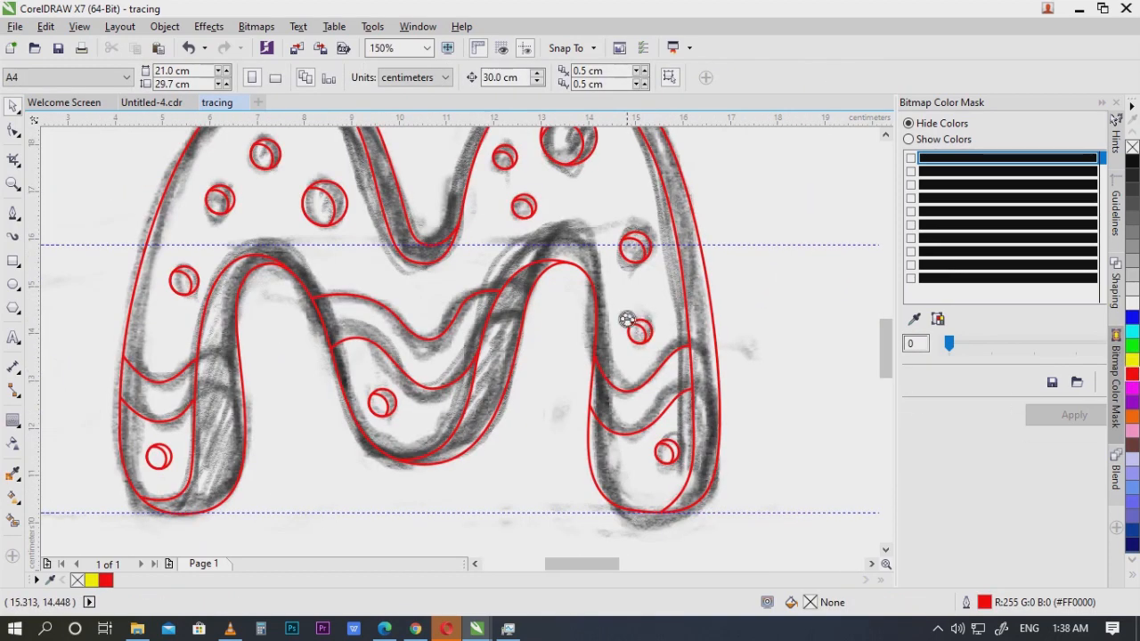
Step: Activate the Smart Fill tool to fill the traced areas of the letter M, starting at its left leg
left_click_drag(301, 326, 362, 356)
left_click(18, 522)
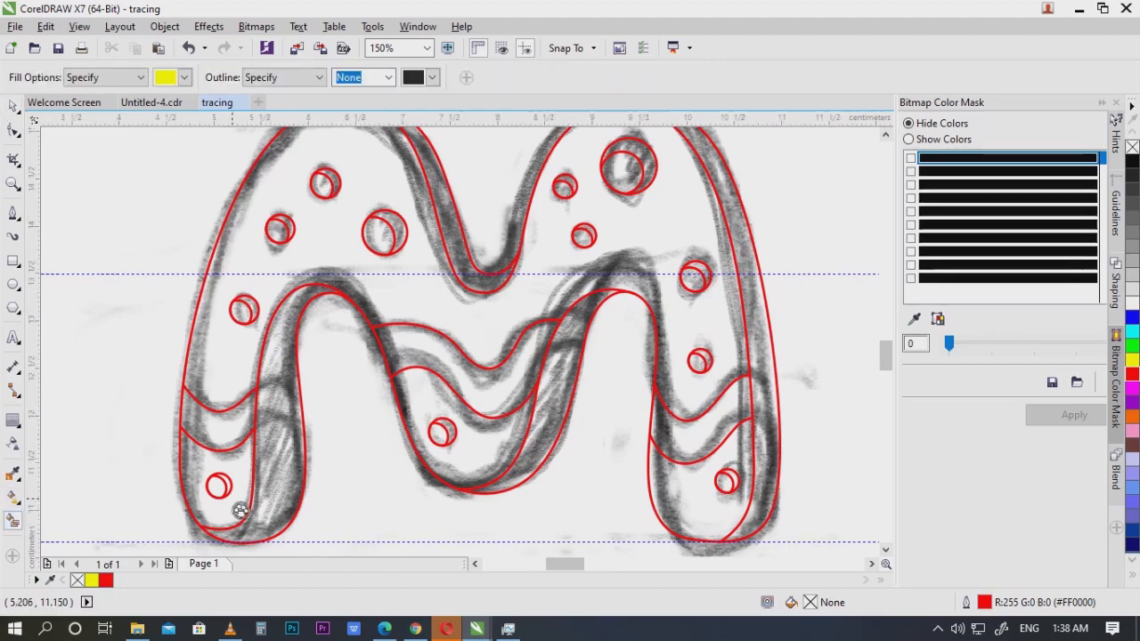
scroll(236, 503, "up", 2)
left_click(405, 378)
left_click(453, 381)
scroll(448, 295, "down", 1)
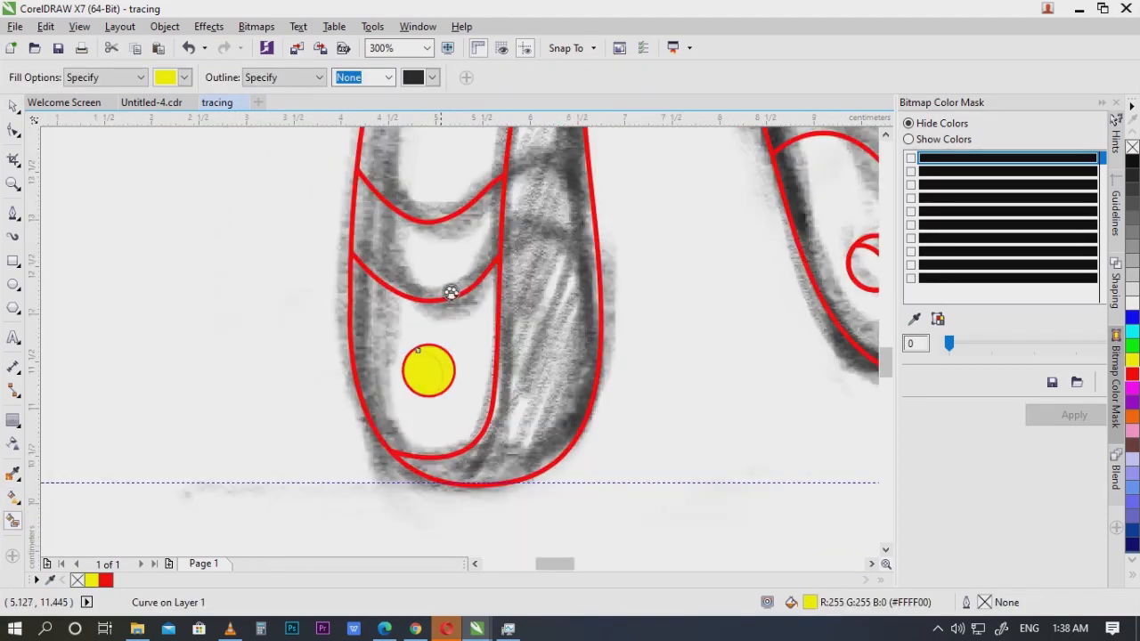
scroll(448, 294, "up", 1)
key("ctrl+z")
scroll(445, 372, "up", 1)
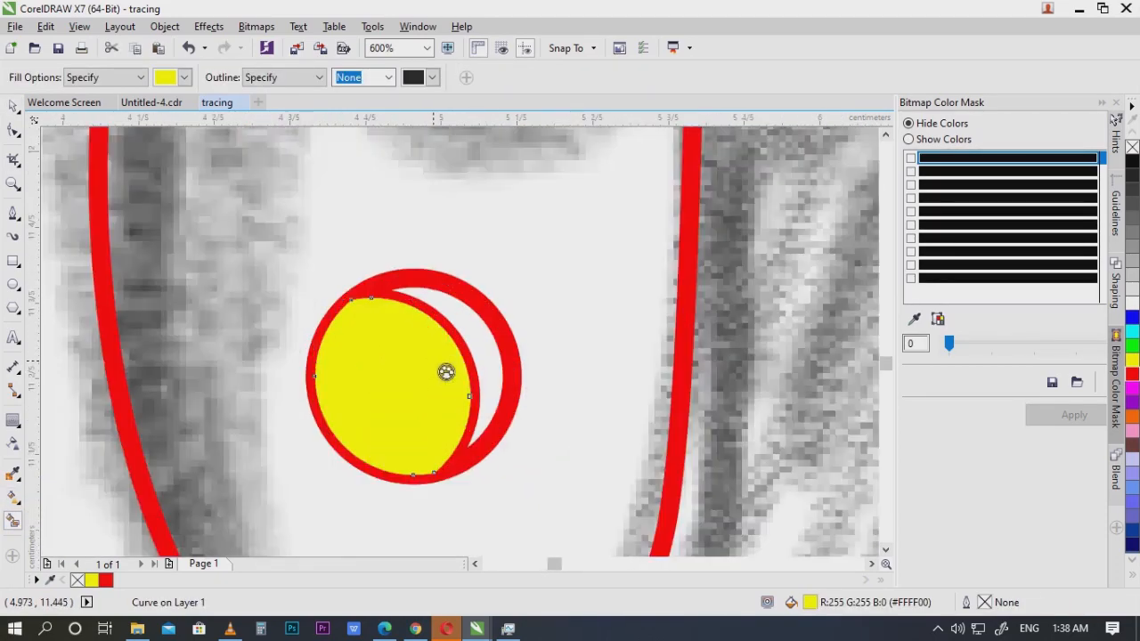
scroll(489, 356, "down", 2)
key("ctrl+z")
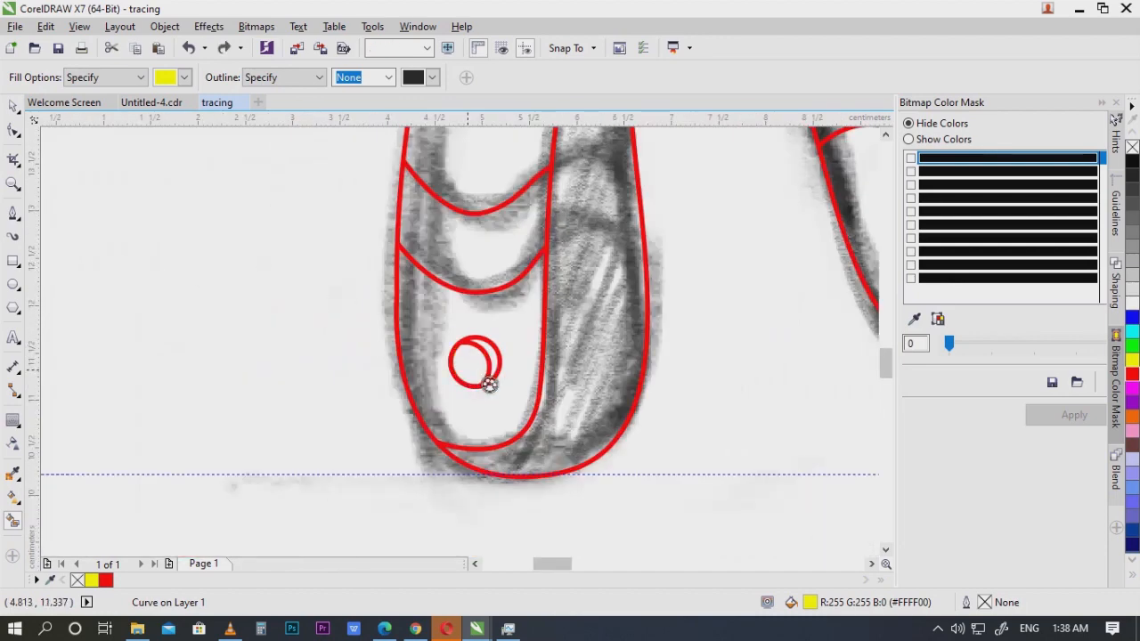
scroll(481, 374, "up", 1)
left_click(478, 374)
key("ctrl+z")
left_click_drag(484, 359, 451, 300)
left_click(288, 312)
key("ctrl+z")
left_click(410, 305)
scroll(410, 305, "up", 1)
left_click(483, 272)
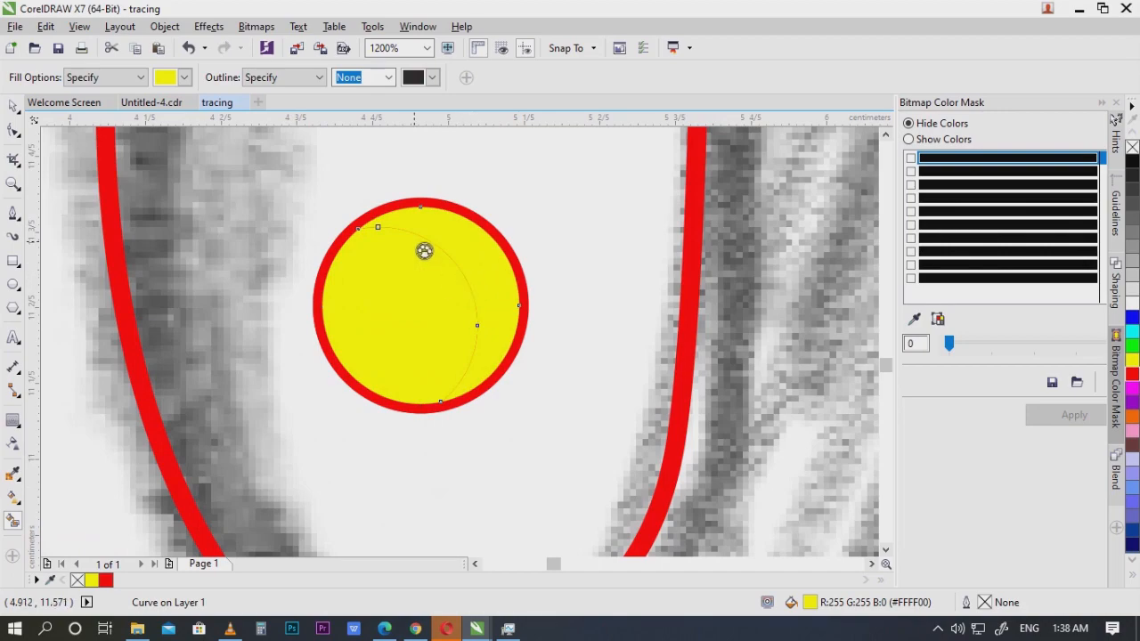
key("ctrl+z")
key("ctrl+z")
Step: Smart-fill both parts of the left leg's lowest dot and the dot above it yellow, moving each piece 30 cm right
left_click(394, 295)
scroll(348, 318, "down", 2)
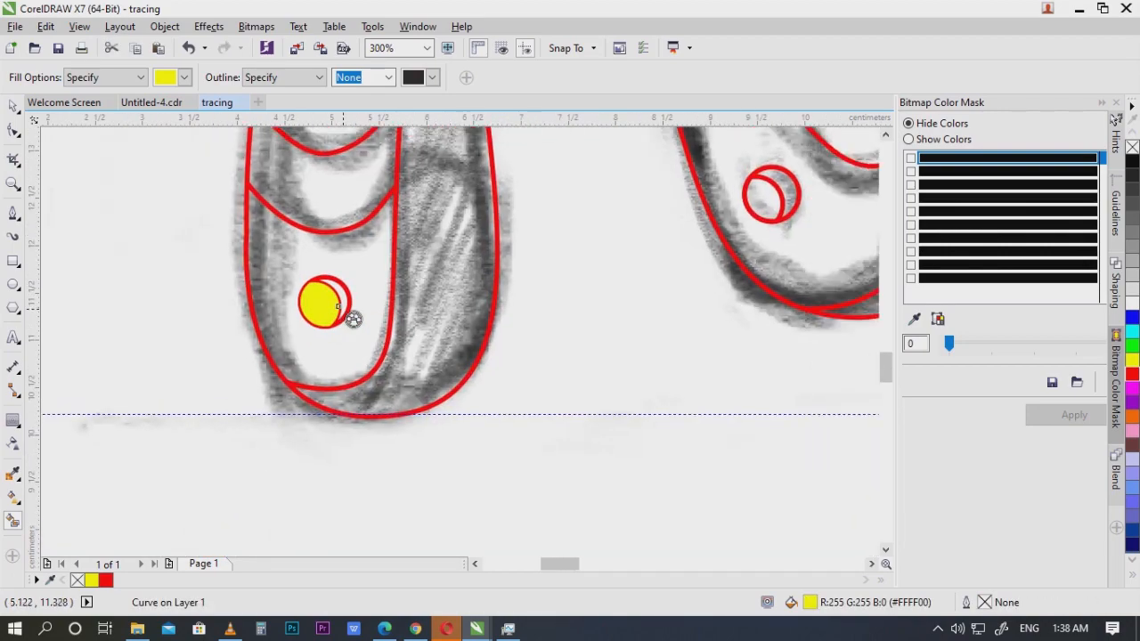
key("ctrl+z")
scroll(351, 304, "up", 1)
left_click(351, 304)
scroll(412, 330, "down", 3)
scroll(428, 325, "up", 3)
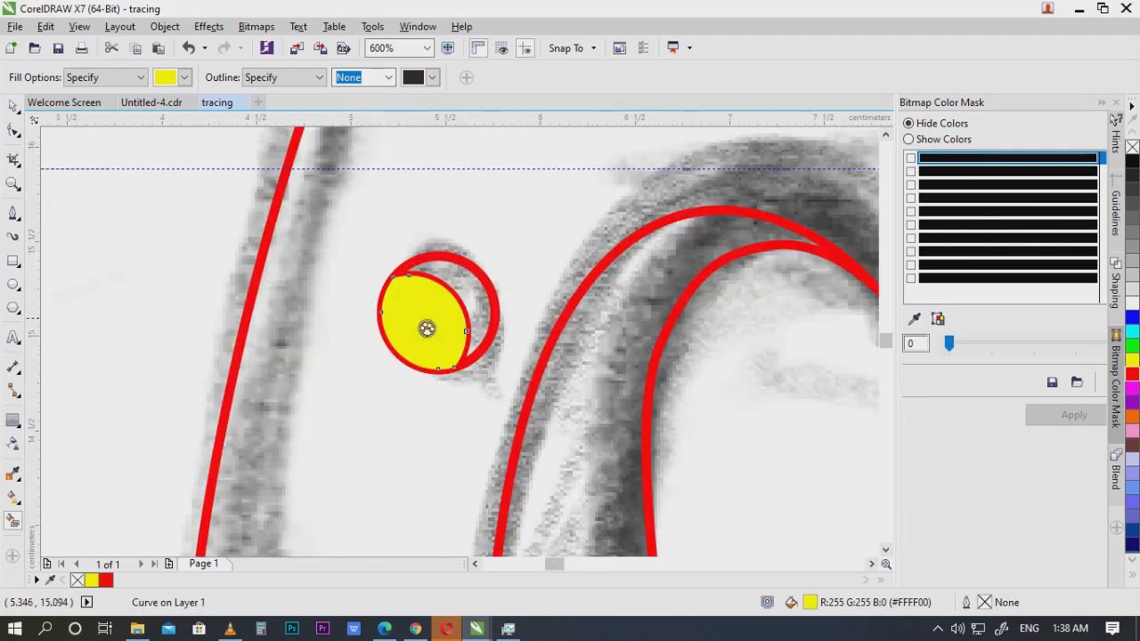
key("ctrl+z")
Step: Smart-fill both parts of the two small upper dots on the M's left hump yellow and move the pieces 30 cm right
scroll(481, 303, "down", 3)
scroll(451, 308, "up", 3)
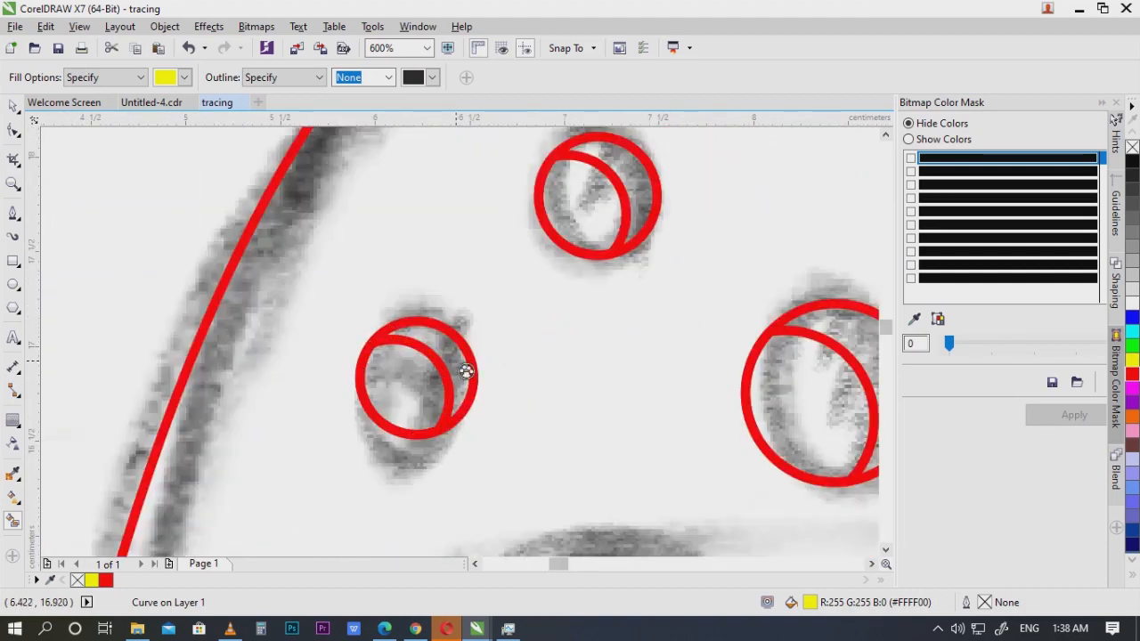
left_click(463, 374)
key("ctrl+z")
left_click(480, 259)
key("ctrl+z")
left_click(498, 245)
left_click_drag(668, 423, 538, 370)
key("ctrl+z")
Step: Fill both parts of the larger dot on the M's left hump yellow and move them 30 cm right
left_click(556, 379)
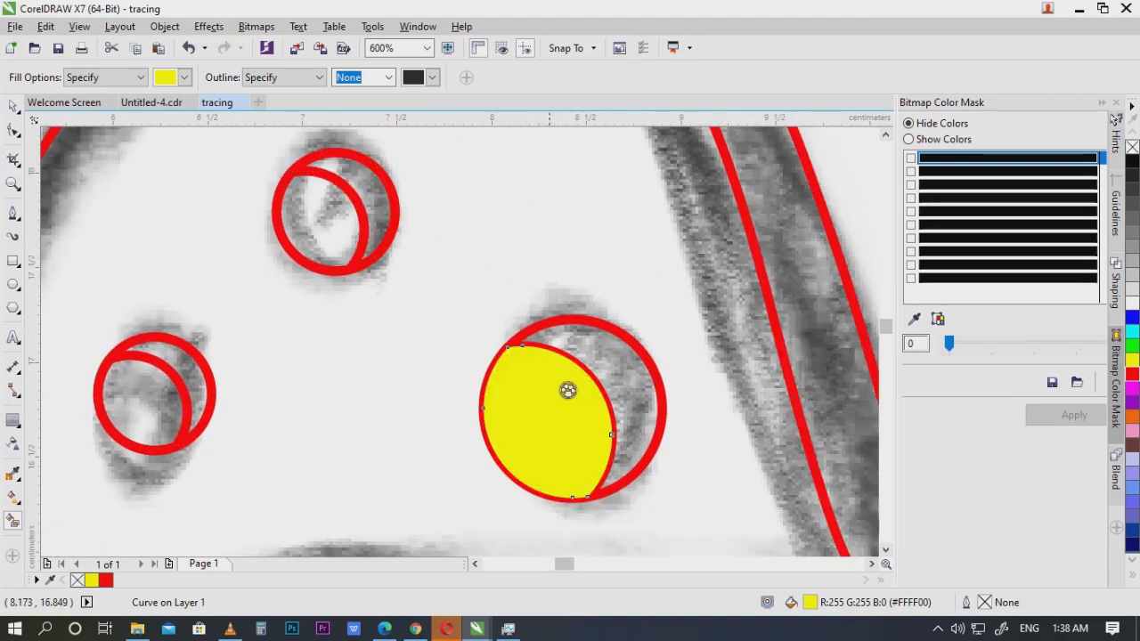
key("ctrl+z")
left_click(618, 372)
key("ctrl+z")
left_click_drag(617, 382, 395, 356)
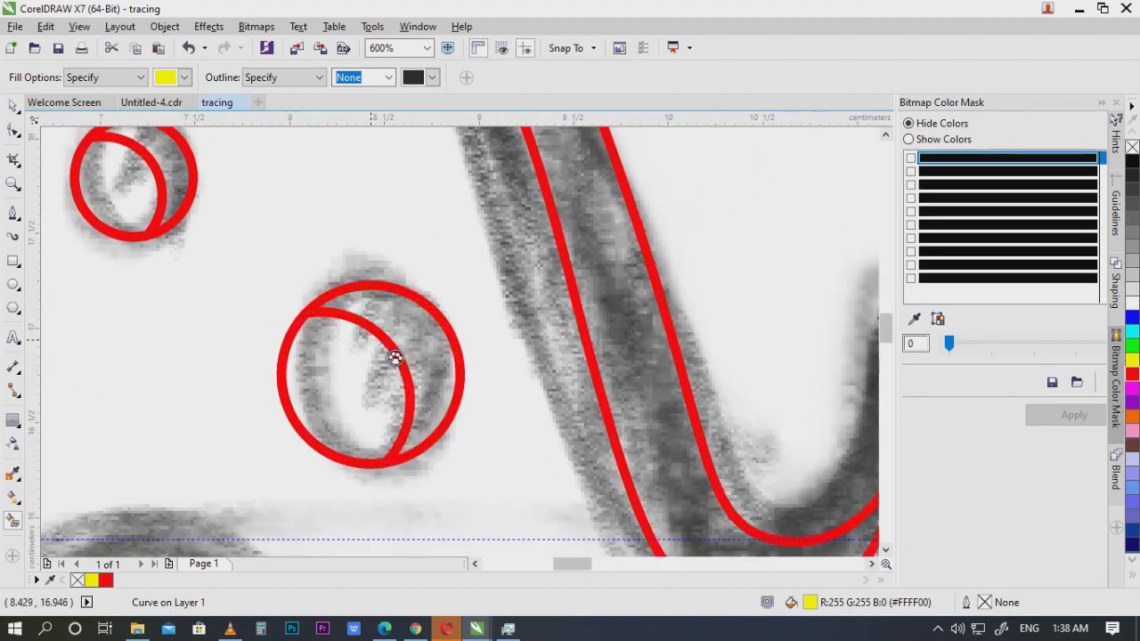
Step: Fill both parts of the dot in the M's middle lobe yellow and move them 30 cm right
scroll(502, 361, "down", 3)
scroll(375, 482, "up", 3)
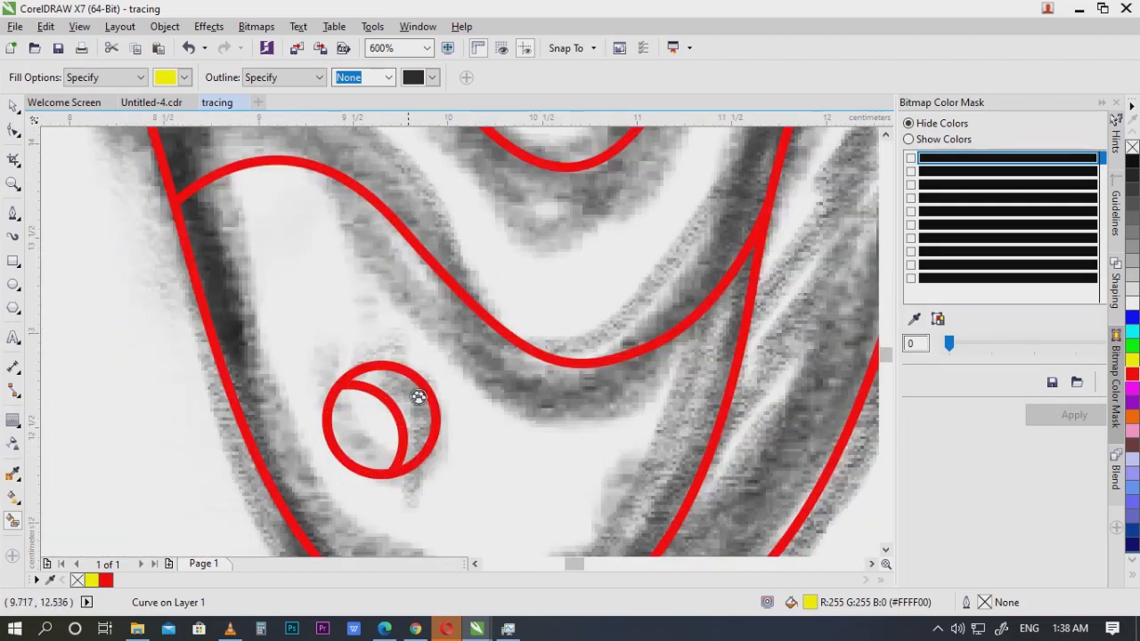
left_click(418, 397)
key("shift+Page_Down")
Step: Smart-fill both parts of the two small dots on the M's right hump yellow, moving each piece 30 cm right
scroll(450, 394, "down", 3)
scroll(445, 349, "up", 3)
left_click(438, 412)
key("shift+Page_Down")
left_click(449, 358)
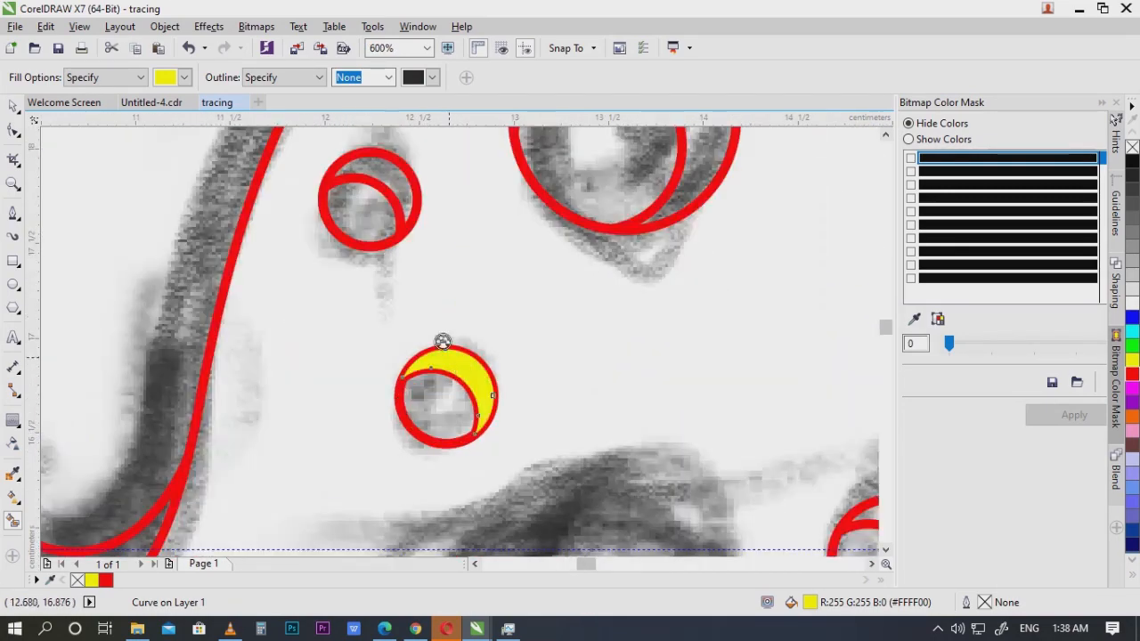
key("shift+Page_Down")
left_click(378, 223)
key("shift+Page_Down")
left_click(399, 188)
key("shift+Page_Down")
Step: Fill the large dot on the right hump and the dot near the middle guideline yellow, moving their pieces 30 cm right
scroll(430, 227, "down", 2)
scroll(481, 175, "up", 2)
left_click(454, 303)
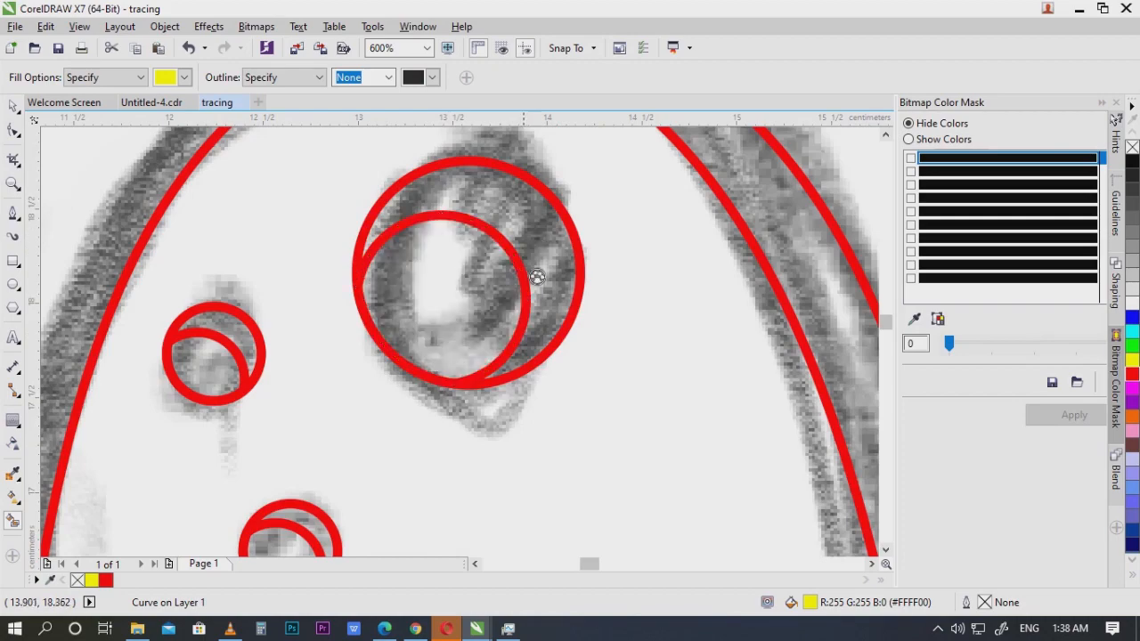
scroll(537, 277, "down", 2)
scroll(564, 270, "up", 2)
left_click(579, 262)
key("shift+Page_Down")
Step: Smart-fill the two remaining dots on the M's right leg yellow and move their pieces 30 cm right
scroll(538, 258, "down", 2)
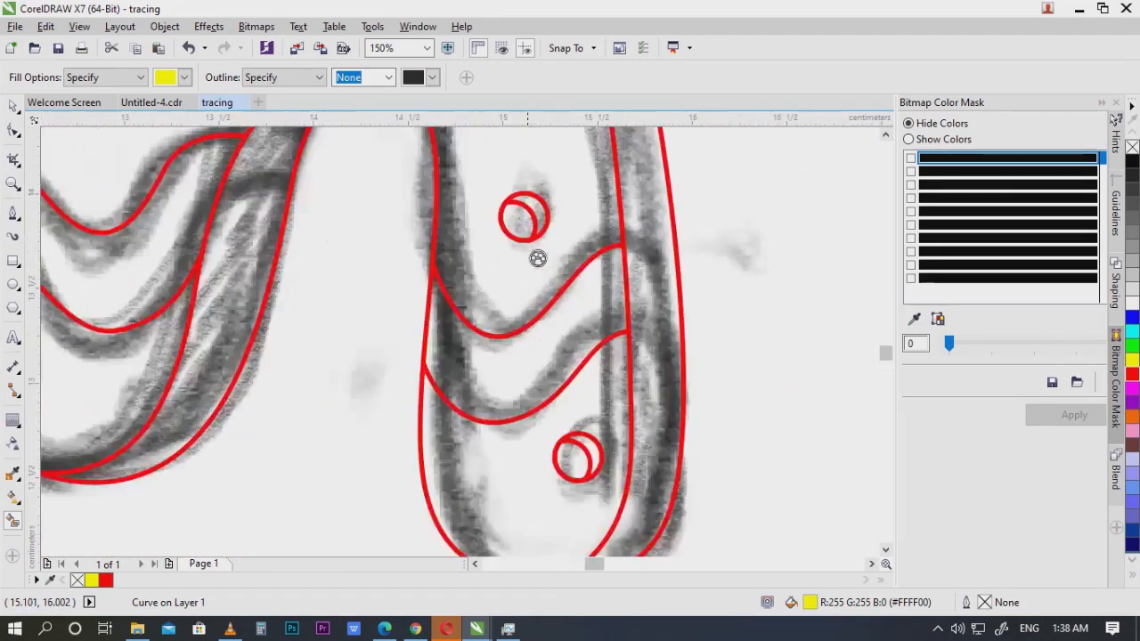
scroll(538, 258, "up", 2)
left_click(560, 190)
key("shift+Page_Down")
scroll(559, 191, "down", 2)
scroll(595, 234, "up", 2)
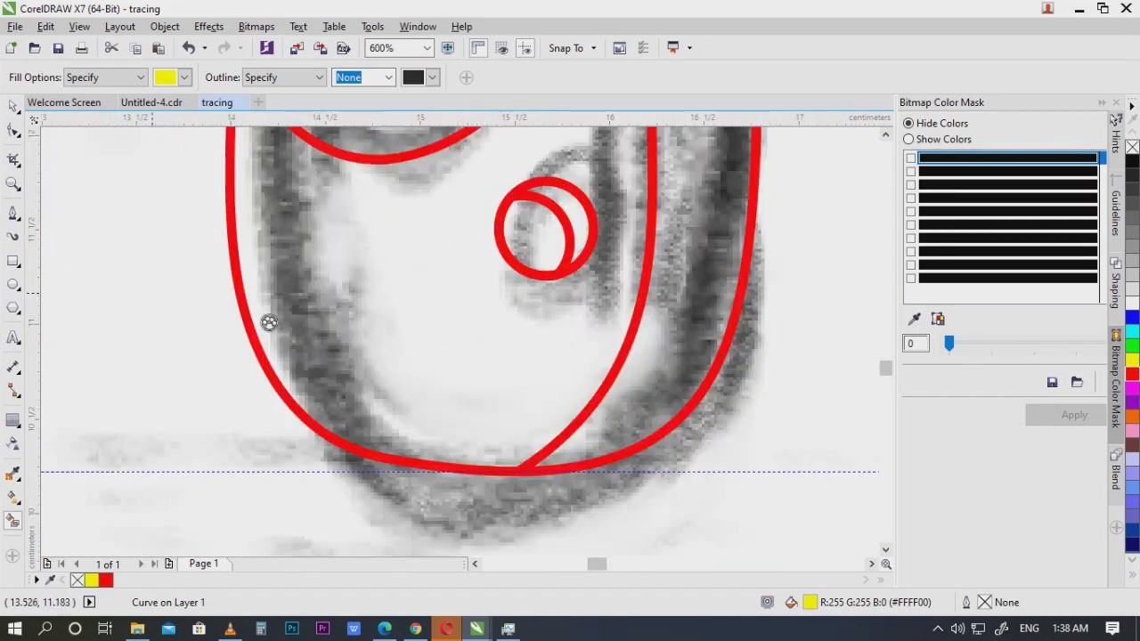
Step: Move all the yellow dot pieces 30 cm right onto the coloured M and fill them dark grey #4D4D4D
scroll(271, 329, "down", 2)
scroll(715, 282, "down", 2)
scroll(715, 287, "up", 2)
scroll(703, 292, "down", 1)
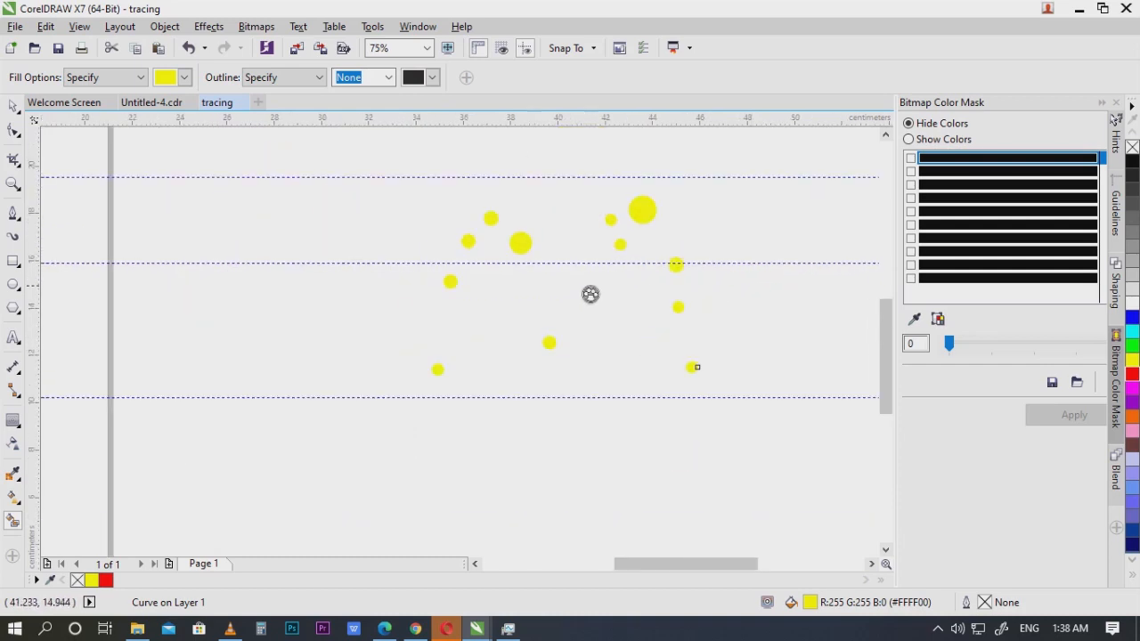
scroll(562, 242, "up", 1)
scroll(709, 240, "down", 2)
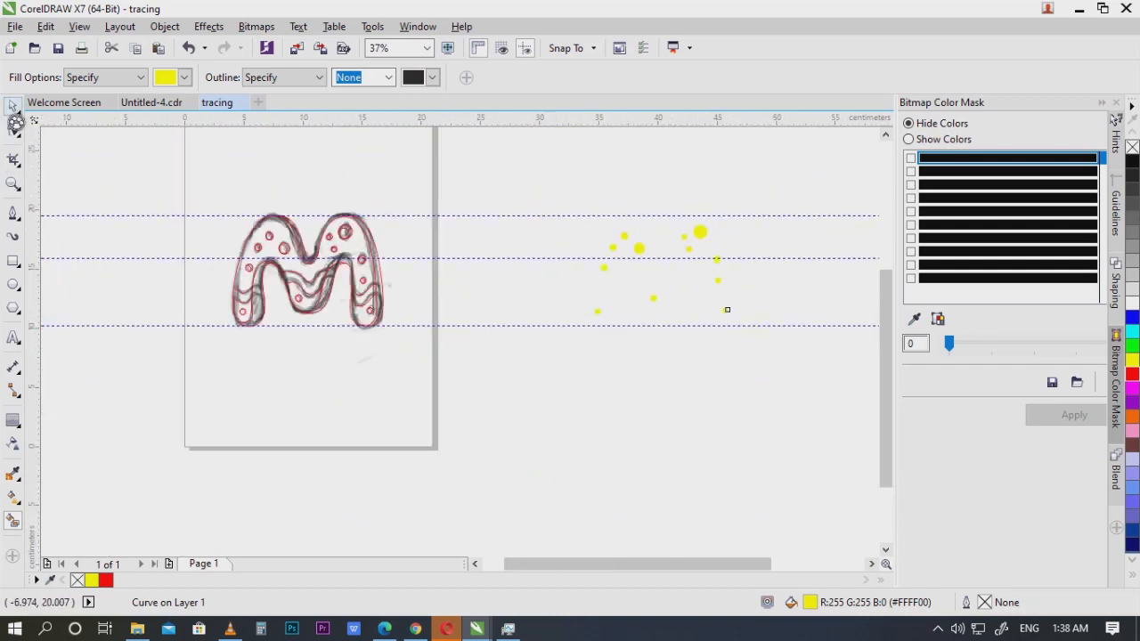
left_click(11, 108)
left_click_drag(548, 181, 800, 389)
left_click_drag(800, 349, 400, 368)
left_click_drag(692, 382, 566, 386)
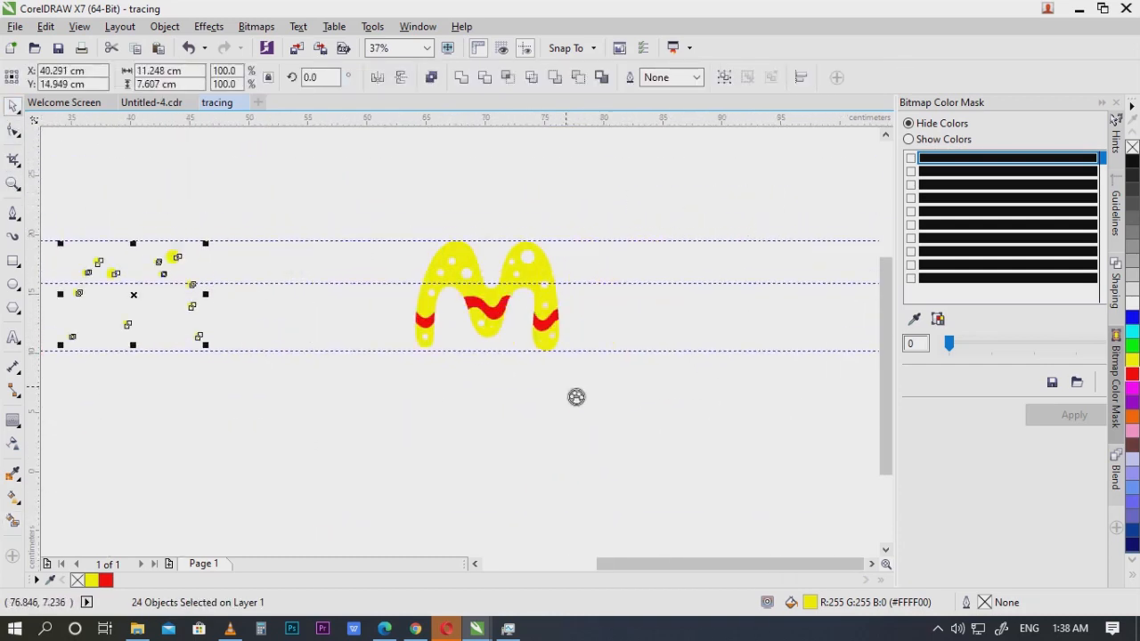
key("Right")
scroll(443, 255, "up", 2)
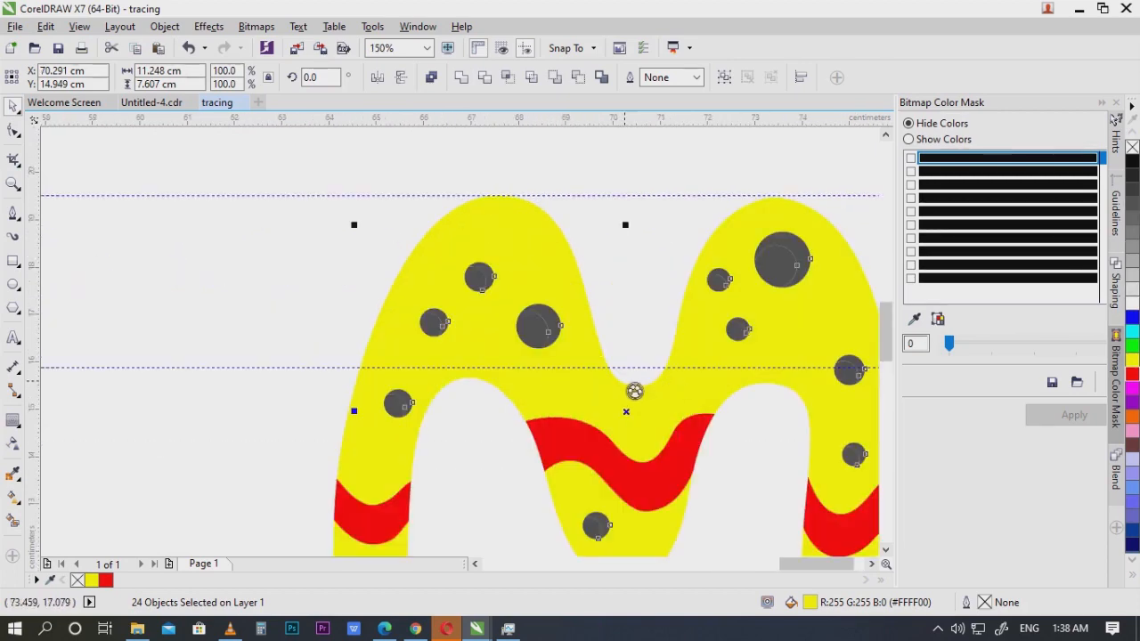
scroll(590, 316, "down", 1)
left_click(832, 363)
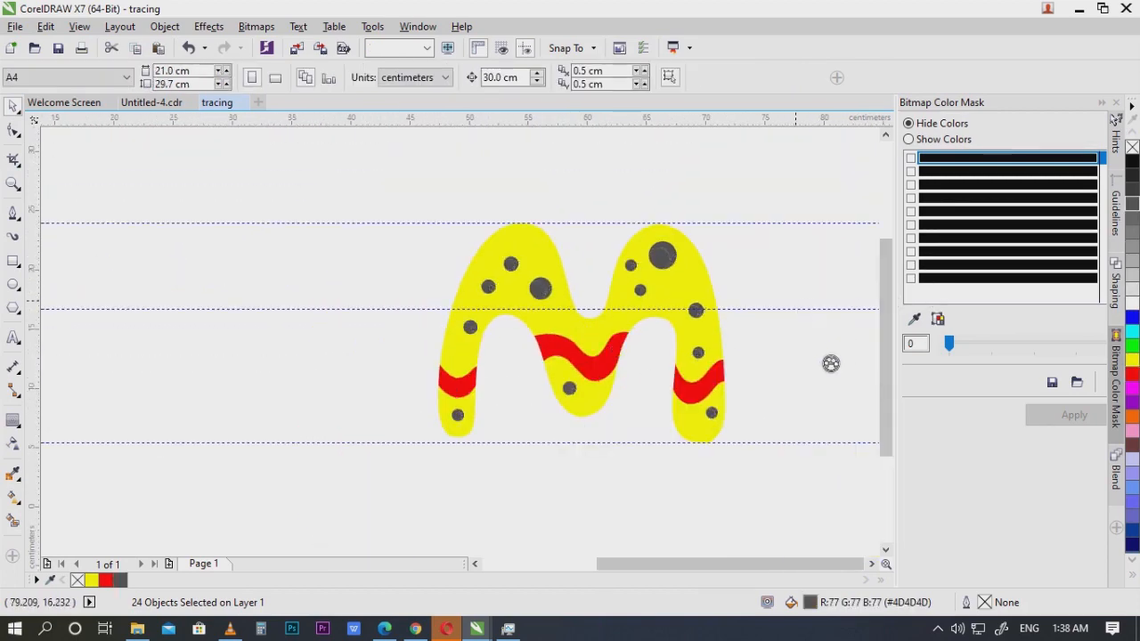
Step: Smart-fill the shading areas along the M's left leg and middle lobe yellow and move both pieces 30 cm right
scroll(833, 363, "down", 2)
scroll(410, 367, "up", 4)
left_click(14, 521)
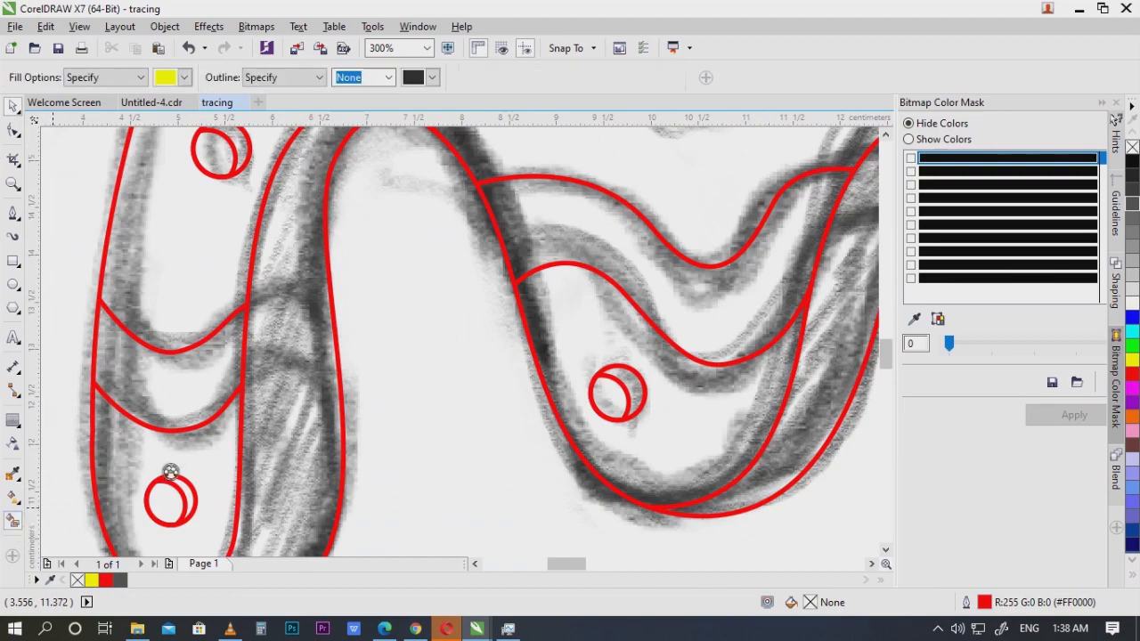
scroll(236, 443, "down", 1)
left_click(251, 448)
key("shift+Page_Down")
left_click(556, 397)
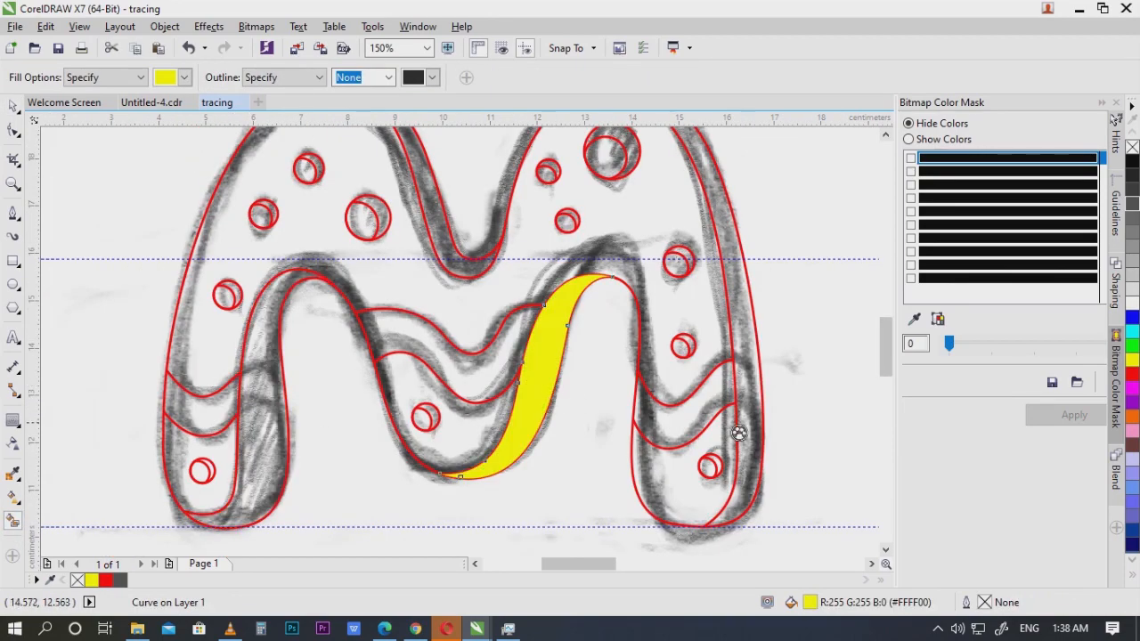
key("shift+Page_Down")
Step: Smart-fill the shading areas along the right leg and the upper valley yellow and move both pieces 30 cm right
left_click(742, 441)
scroll(666, 364, "down", 1)
scroll(587, 393, "up", 1)
key("shift+Page_Down")
left_click(588, 391)
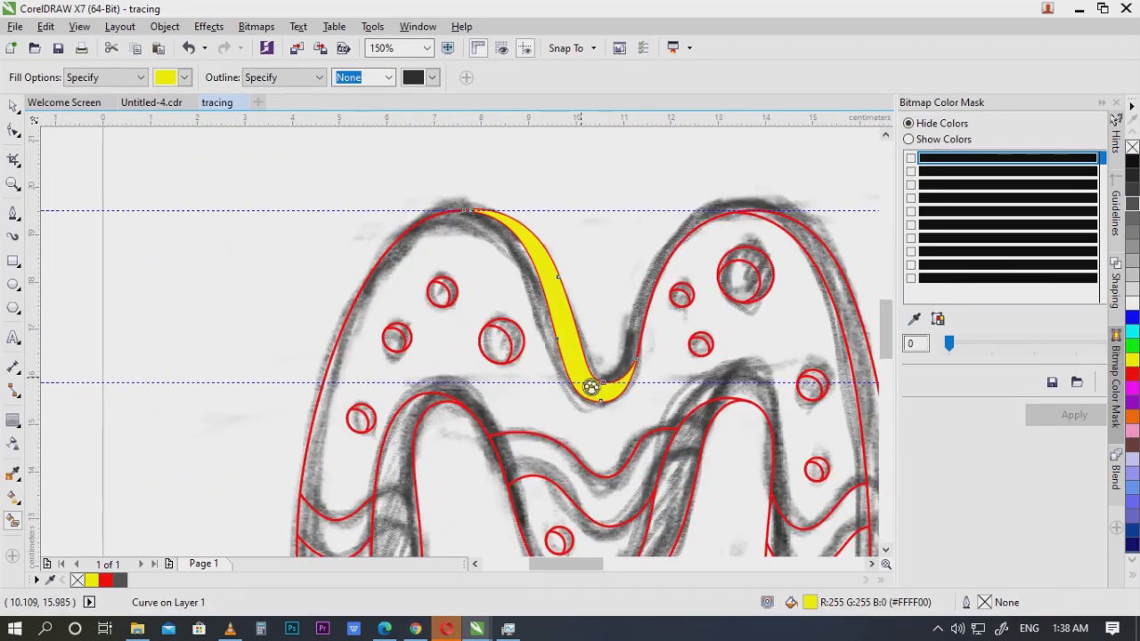
scroll(591, 389, "down", 1)
key("shift+Page_Down")
Step: Select the yellow shading pieces beside the sketch and move them 30 cm right onto the coloured M
left_click(13, 108)
scroll(71, 170, "down", 2)
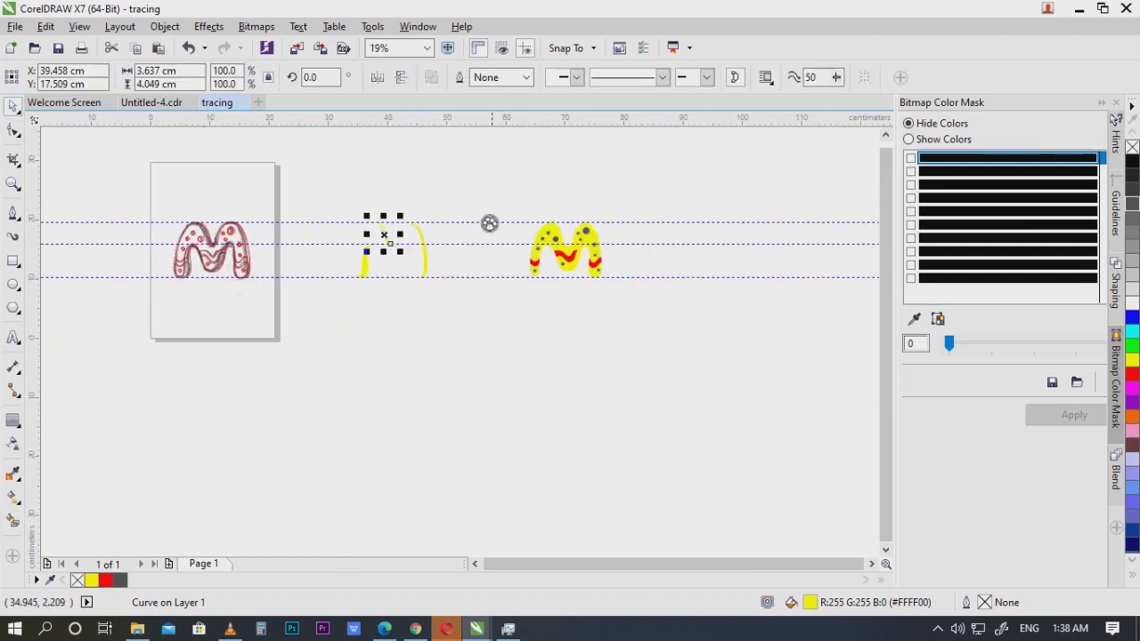
scroll(421, 190, "up", 1)
left_click_drag(190, 209, 592, 434)
key("Right")
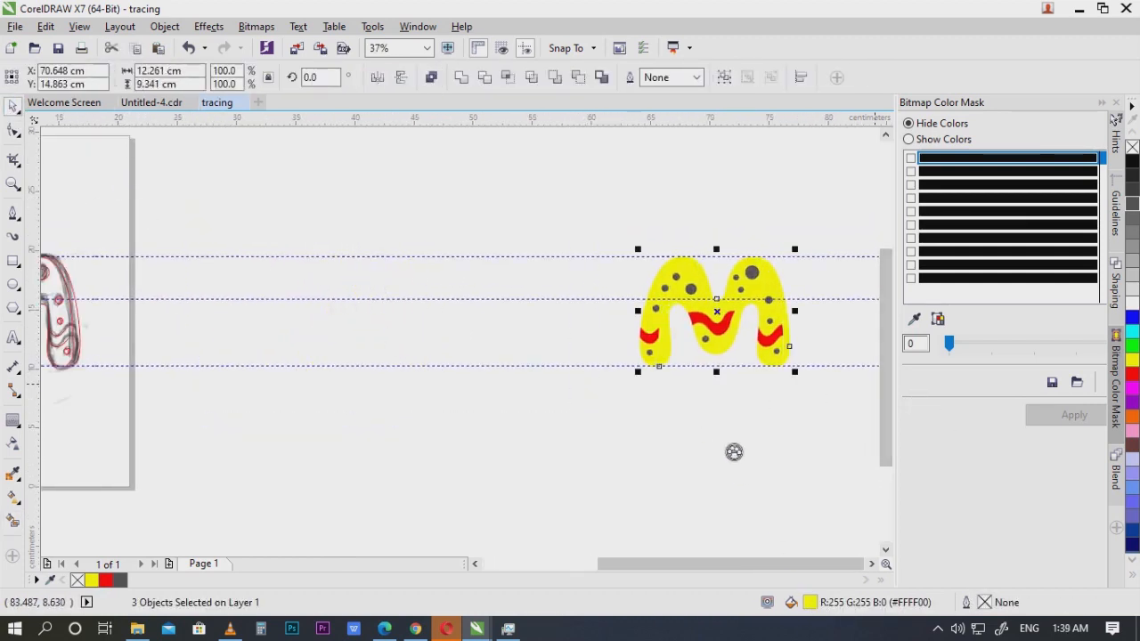
Step: Change the uniform fill of the three selected shading pieces to the darker yellow #E0E003 and deselect them
double_click(817, 608)
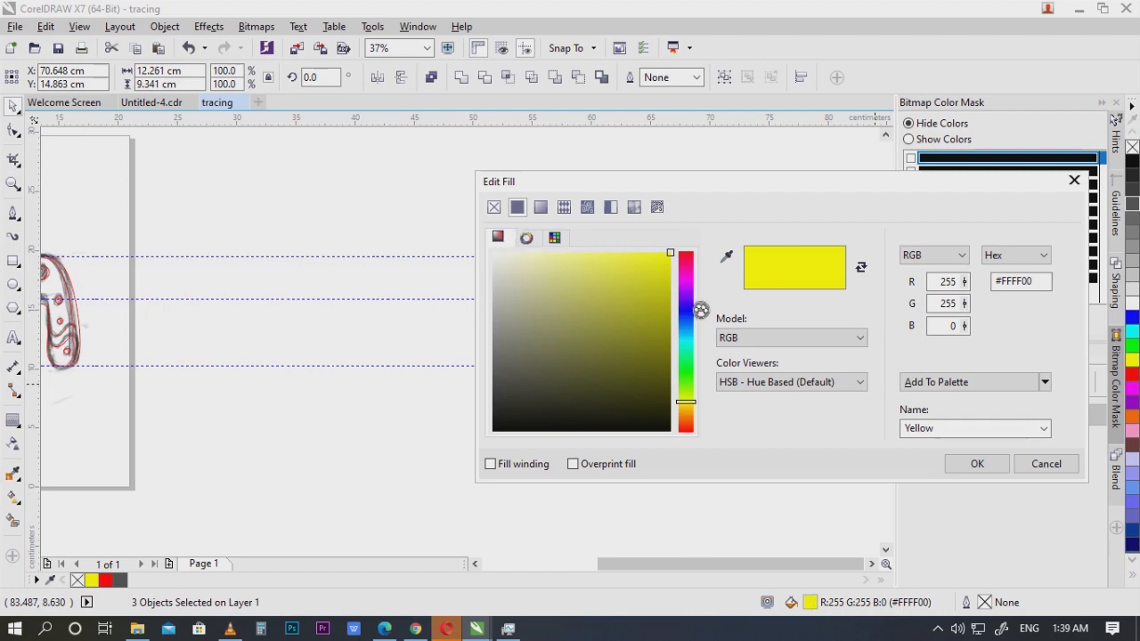
left_click_drag(693, 317, 696, 266)
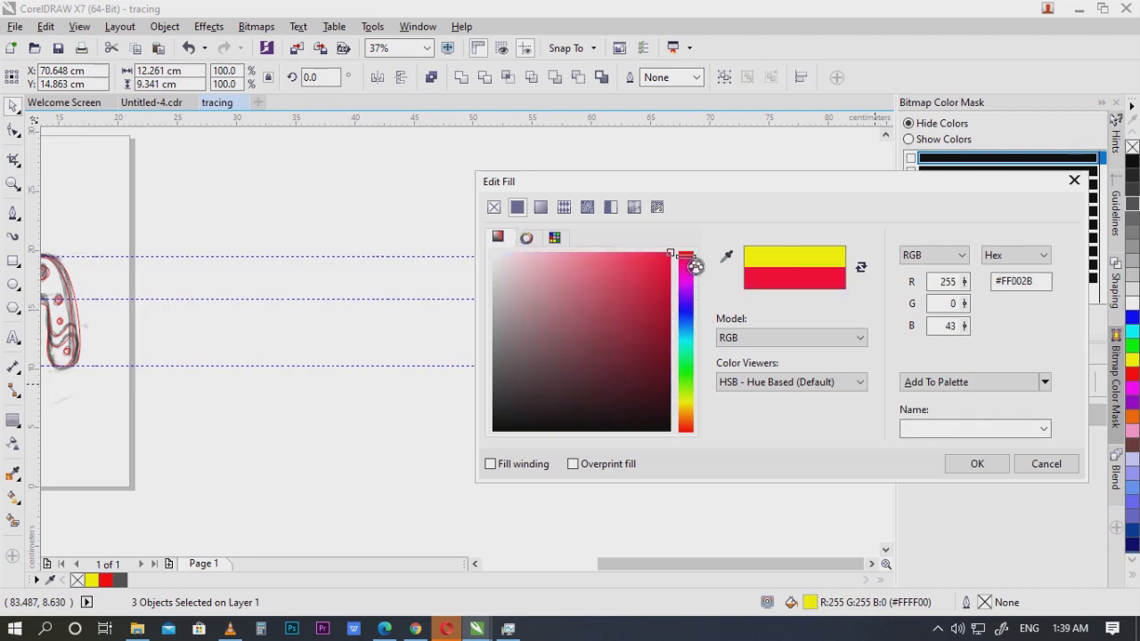
left_click(664, 305)
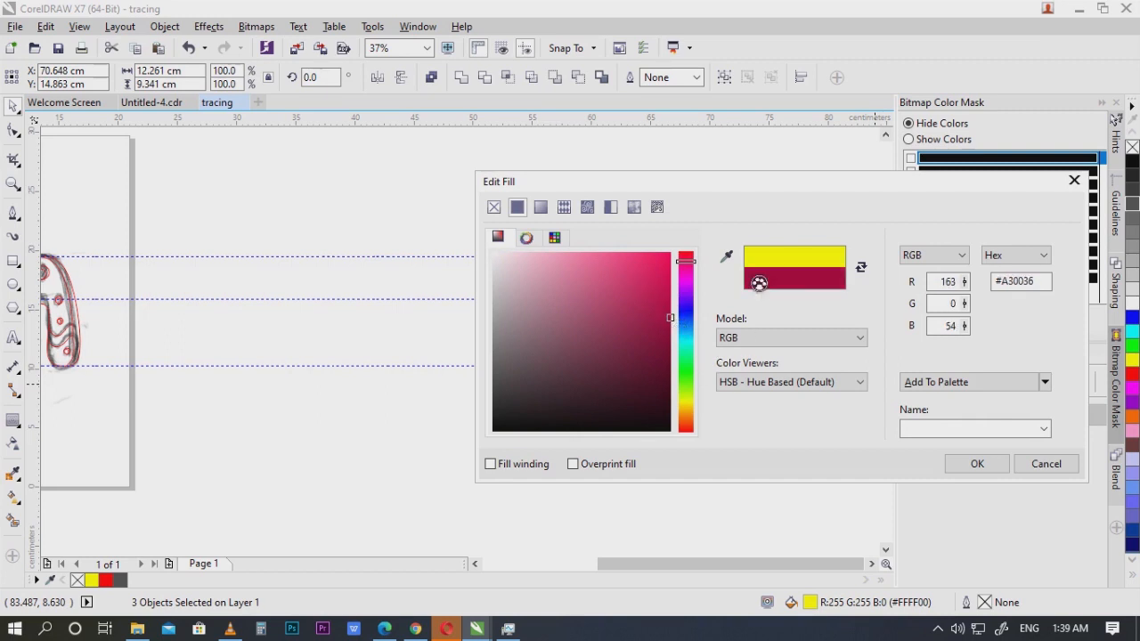
left_click(783, 262)
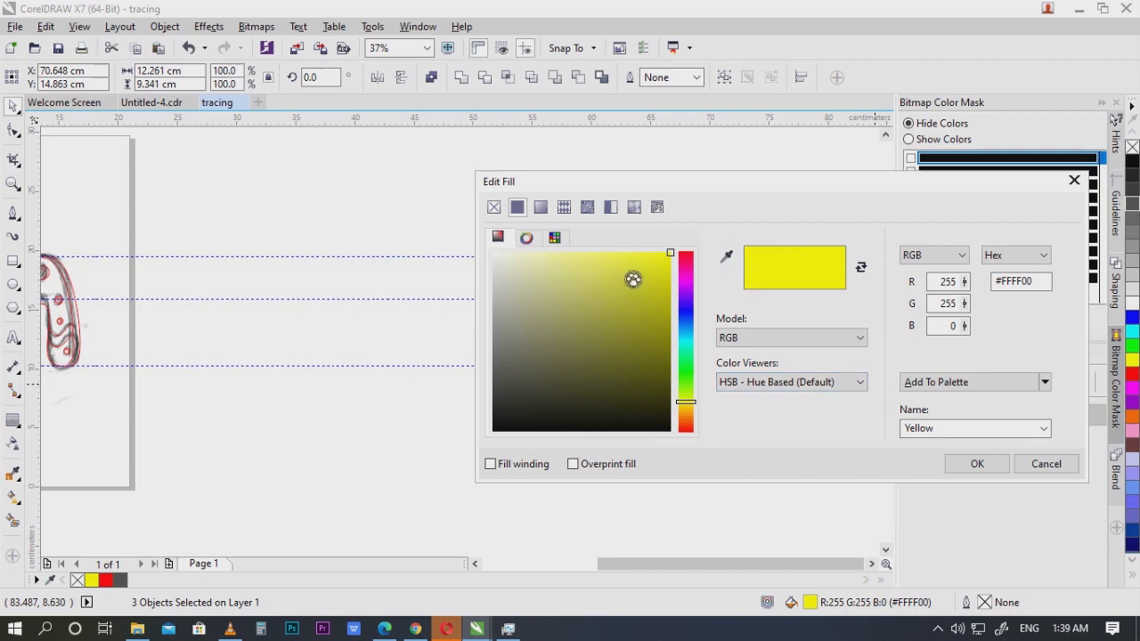
left_click_drag(681, 271, 677, 281)
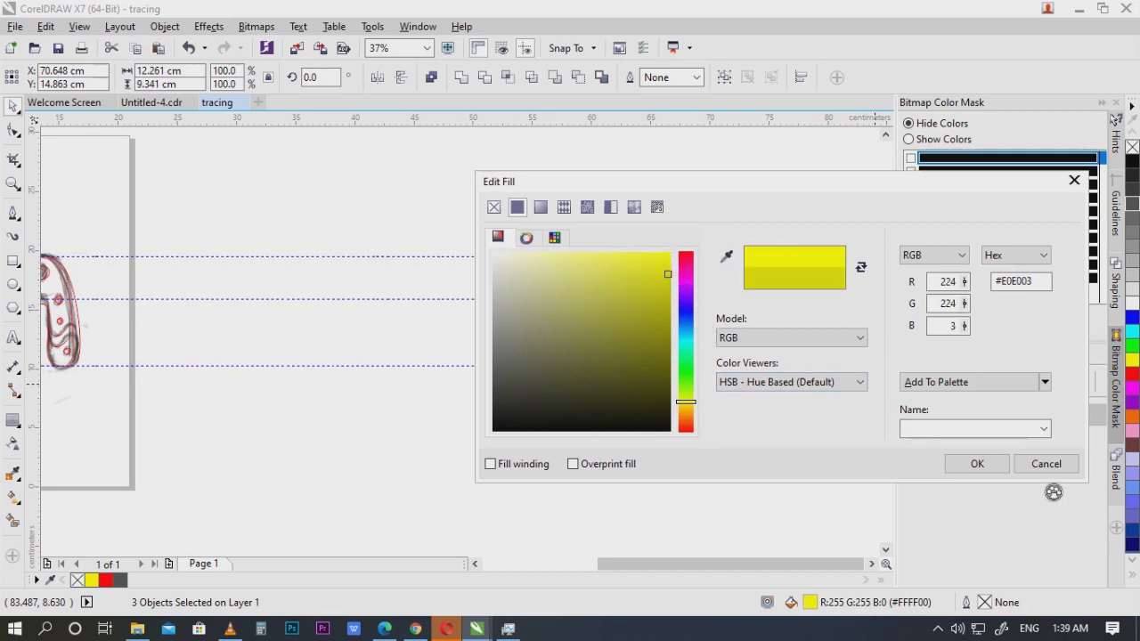
left_click(977, 464)
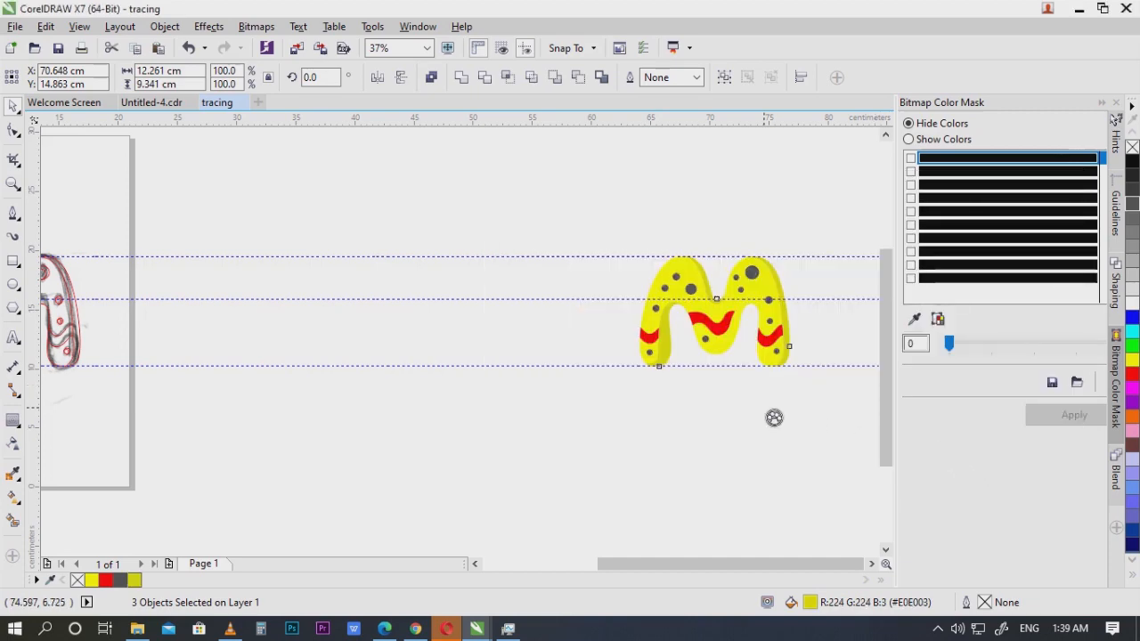
left_click(771, 415)
Step: Examine the shading, dots and red bands of the coloured M up close
scroll(748, 344, "up", 2)
left_click_drag(754, 345, 664, 400)
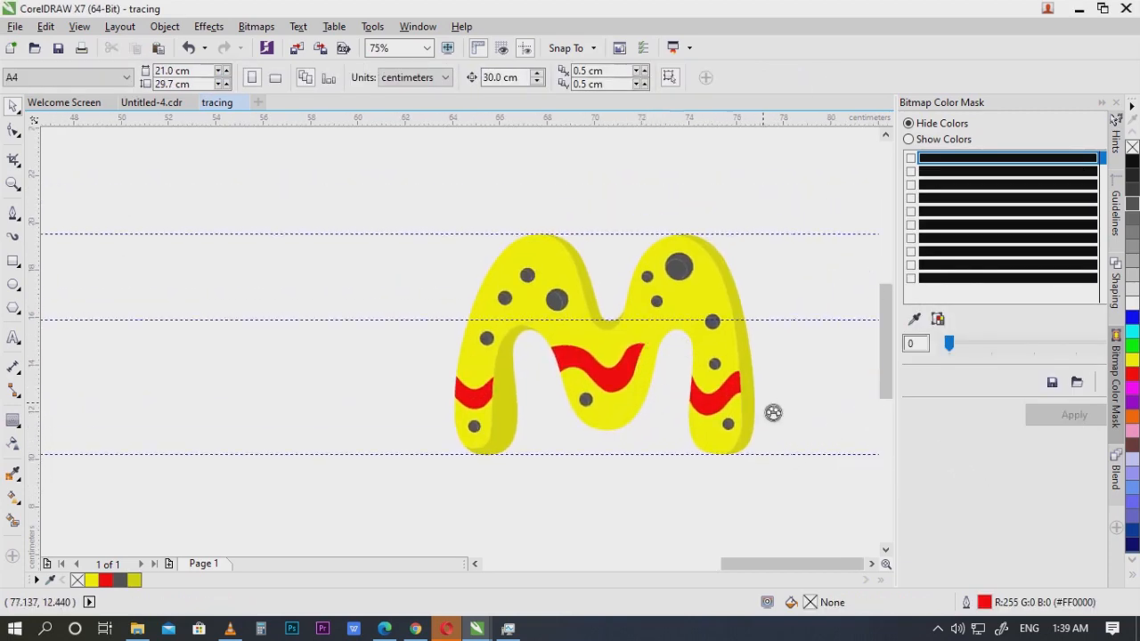
scroll(773, 412, "up", 2)
scroll(539, 383, "down", 2)
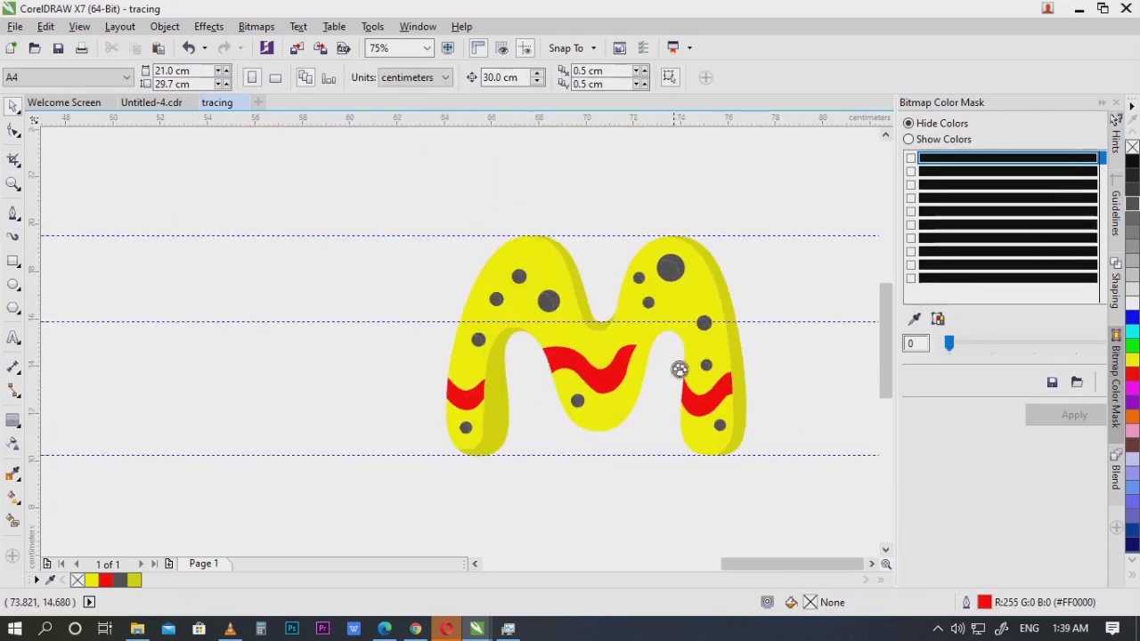
scroll(680, 369, "up", 2)
scroll(570, 377, "down", 2)
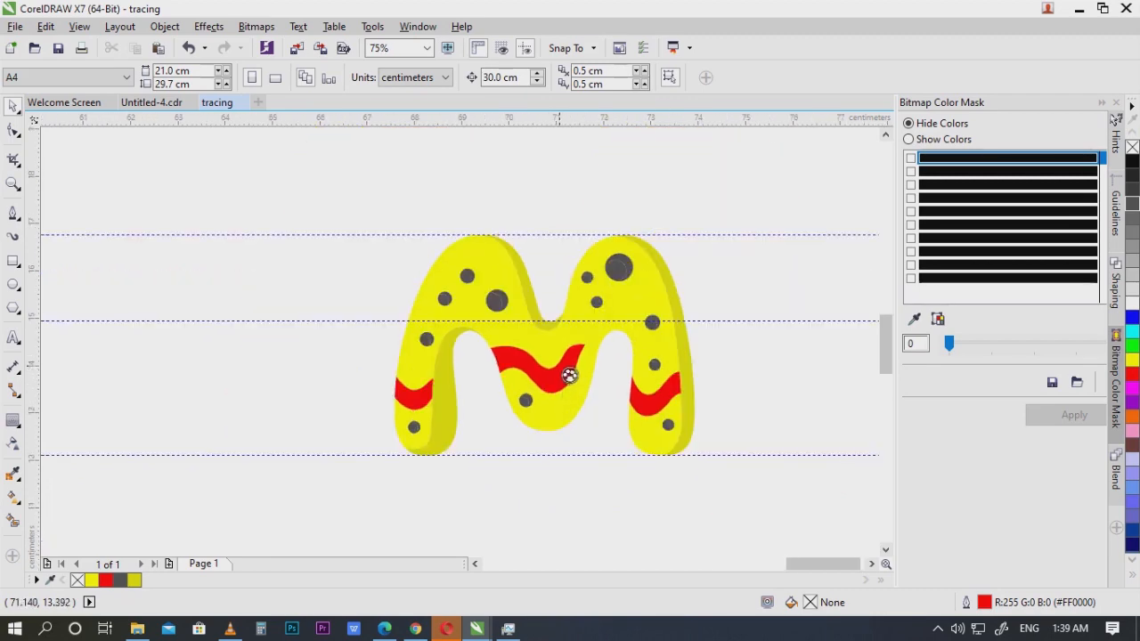
scroll(656, 422, "up", 4)
scroll(659, 428, "down", 2)
Step: Fill the unfilled shading shape along the central lobe of the M with the darker yellow #E0E003 and deselect it
left_click(652, 422)
scroll(657, 470, "down", 1)
scroll(593, 424, "up", 1)
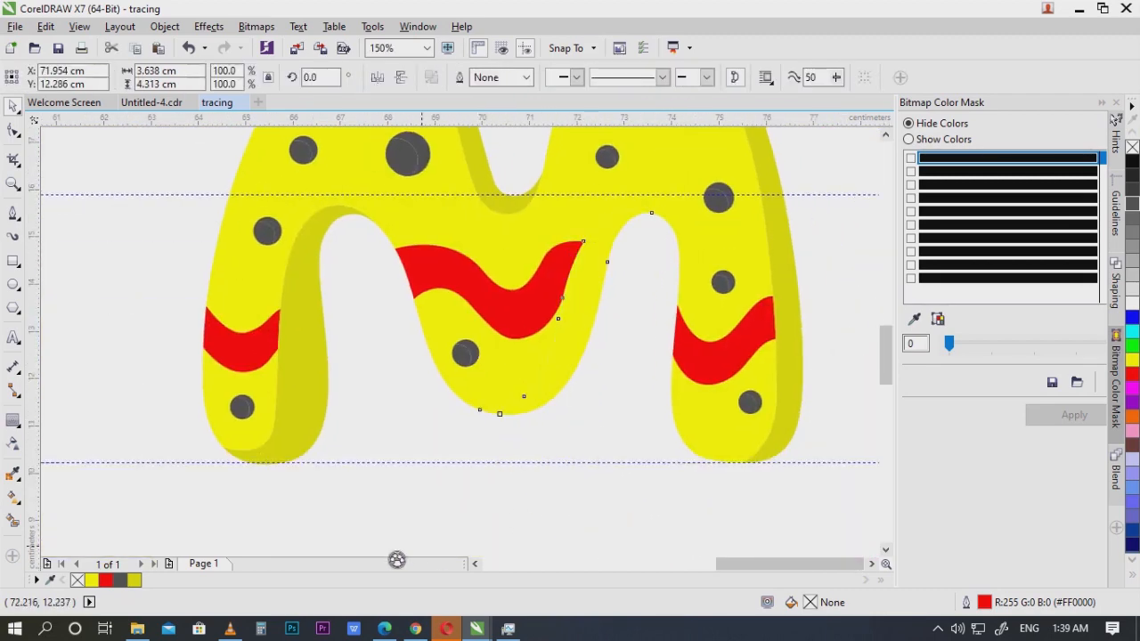
left_click(138, 581)
scroll(755, 420, "down", 2)
key("Escape")
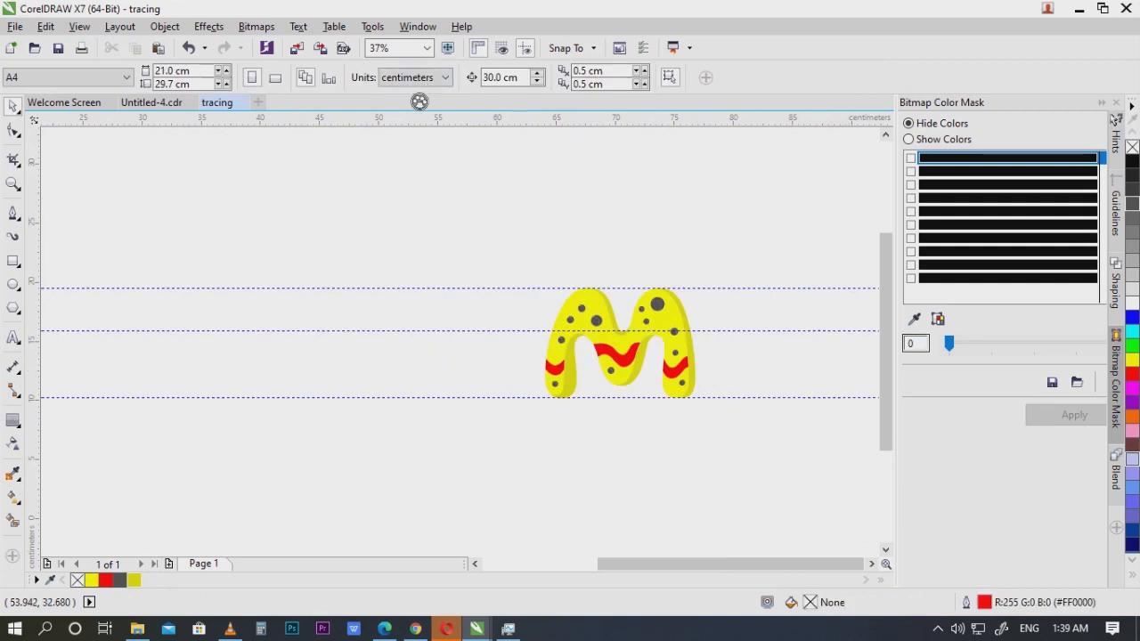
scroll(682, 339, "up", 3)
left_click_drag(531, 264, 619, 286)
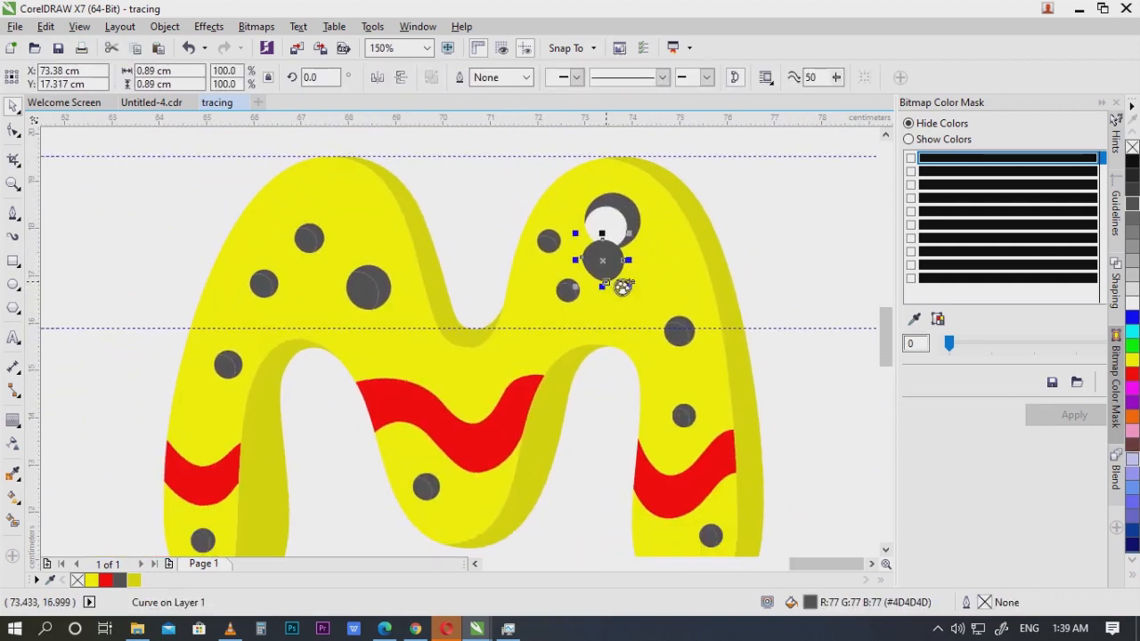
key("ctrl+z")
Step: Fill the shading crescents on seven of the grey dots with the darker yellow #E0E003 and deselect them
left_click_drag(692, 269, 617, 236)
left_click(557, 186)
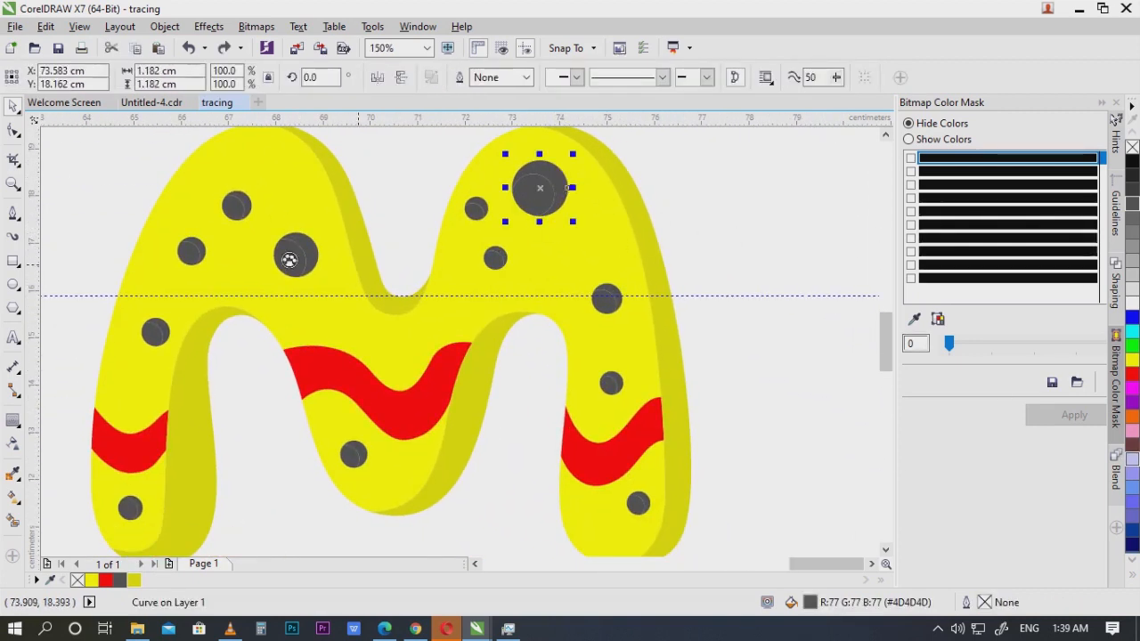
left_click(320, 259, "shift")
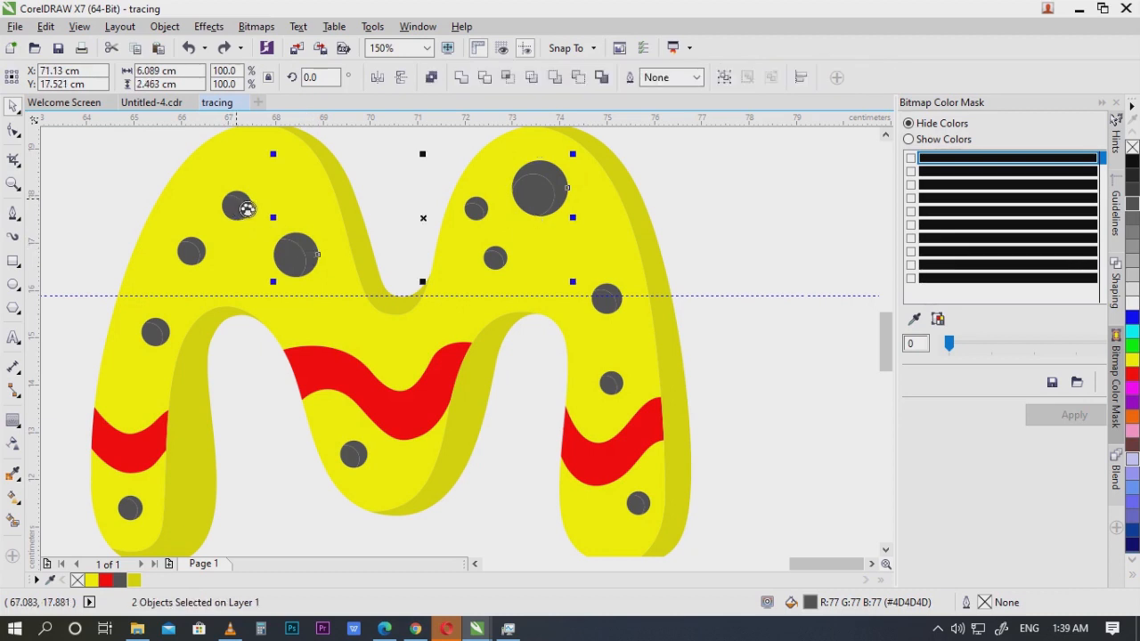
left_click(176, 338, "shift")
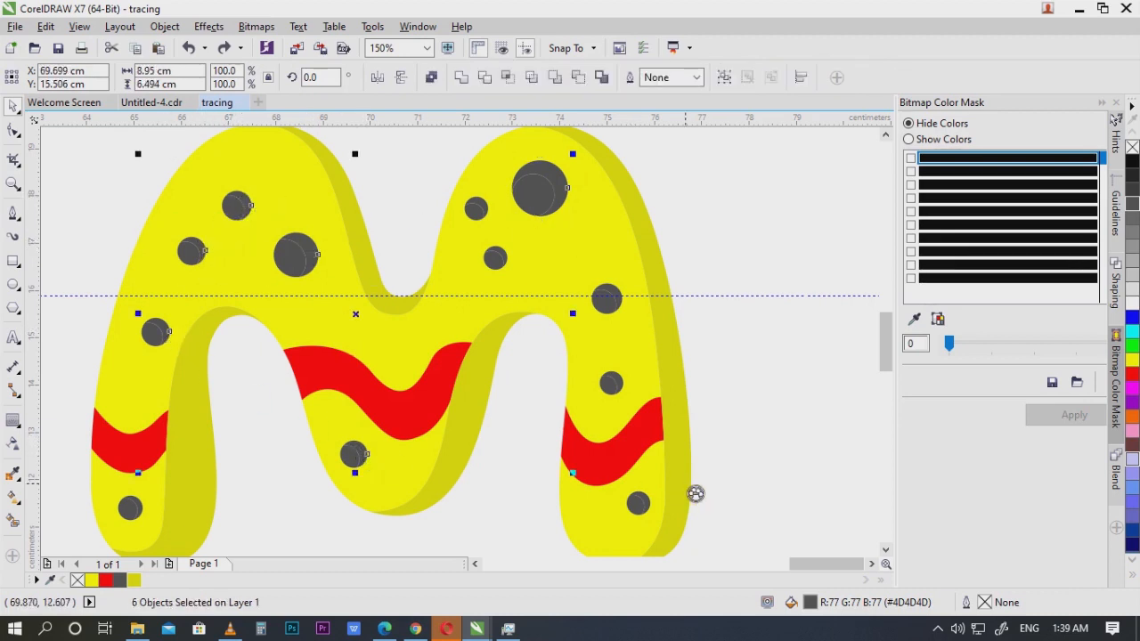
left_click(659, 512, "shift")
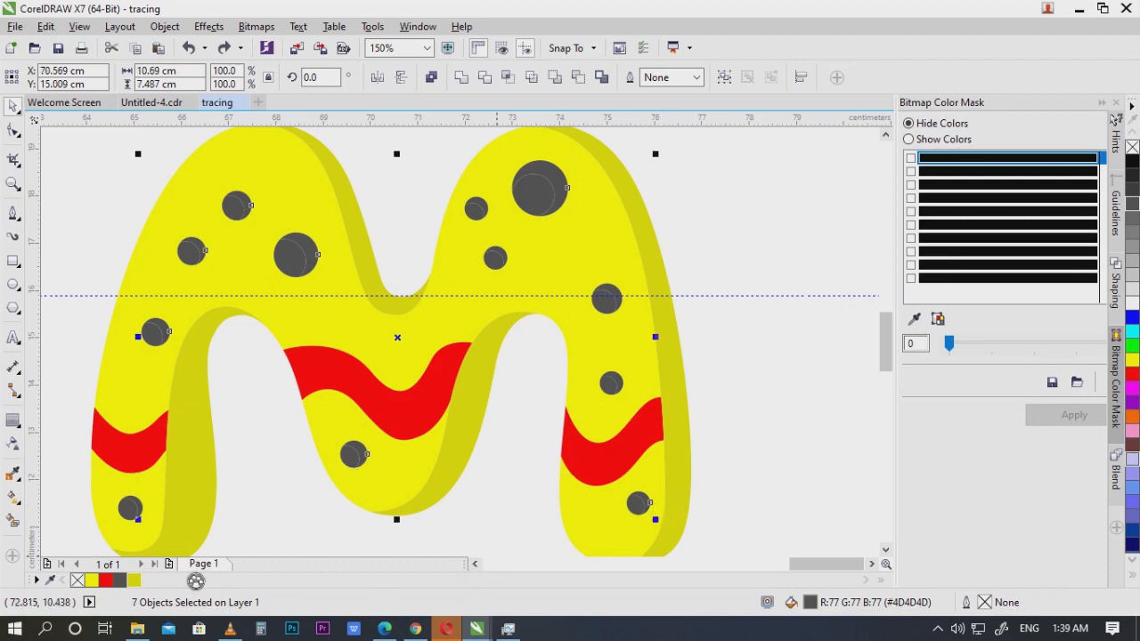
left_click(134, 580)
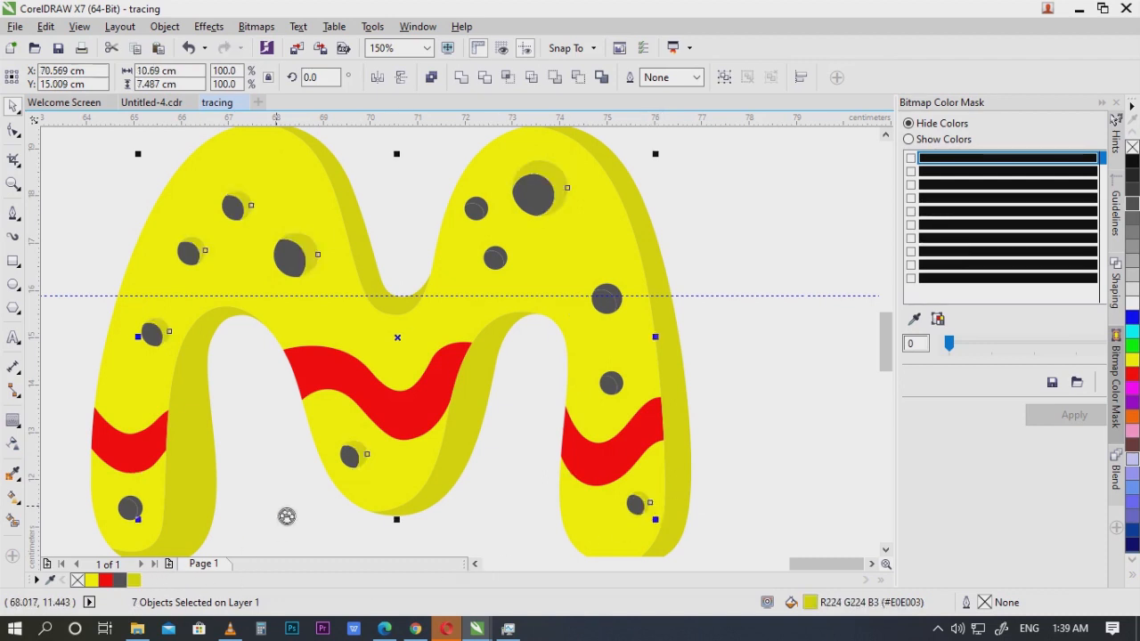
scroll(287, 515, "down", 2)
scroll(568, 323, "up", 1)
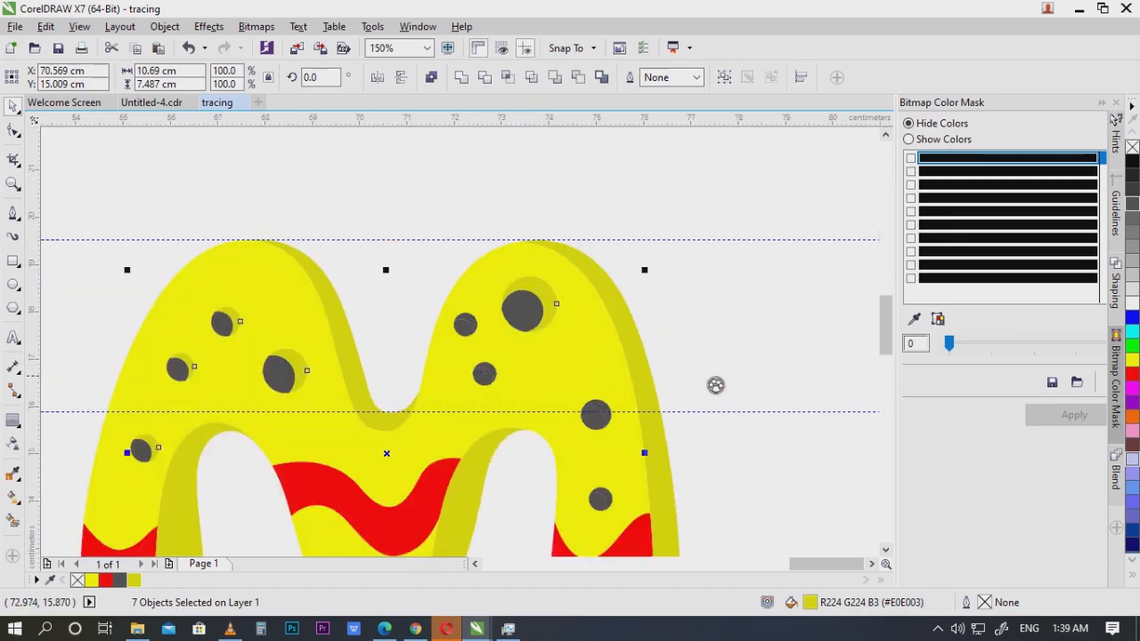
left_click(755, 368)
scroll(588, 421, "up", 2)
left_click(674, 377)
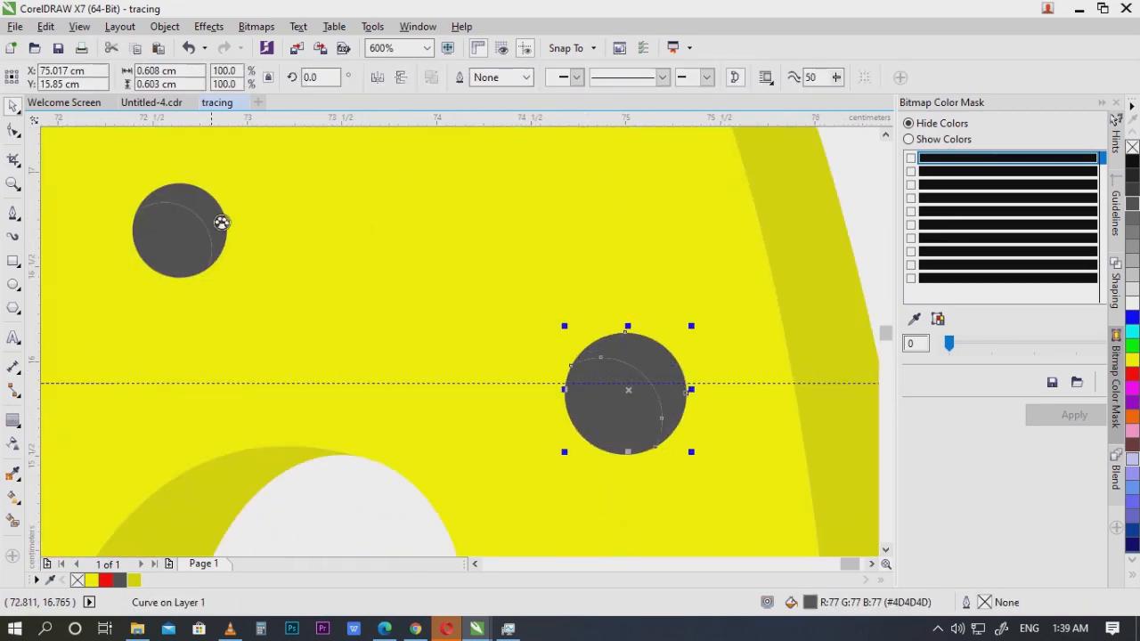
left_click(222, 218)
scroll(235, 229, "down", 1)
left_click_drag(137, 279, 743, 241)
left_click_drag(428, 223, 490, 305)
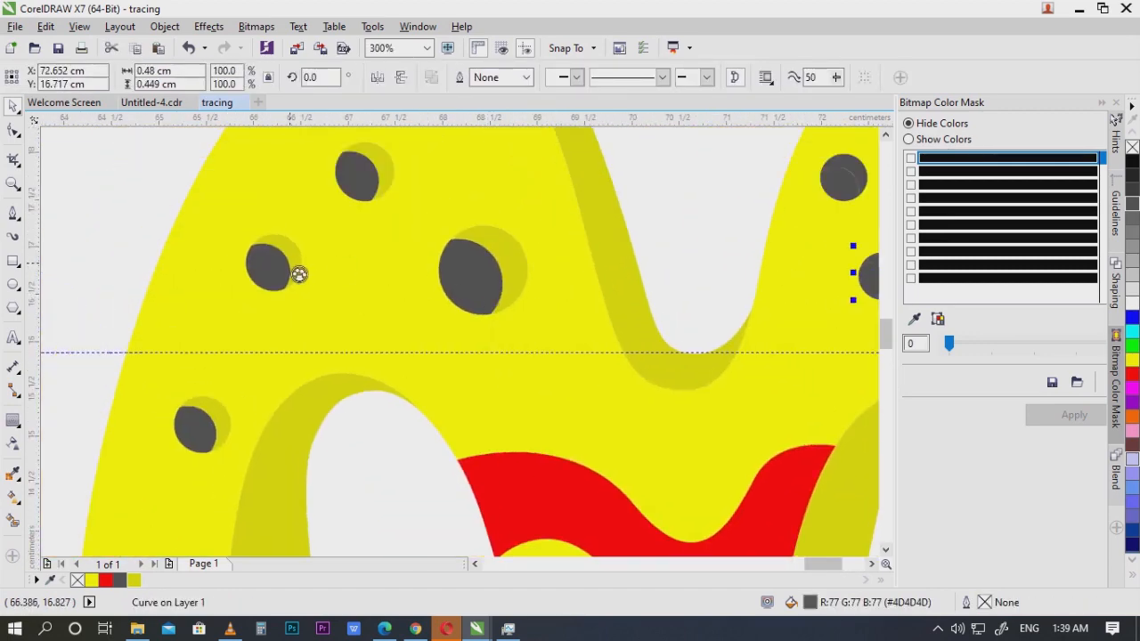
scroll(299, 274, "down", 2)
scroll(364, 267, "up", 2)
scroll(257, 343, "down", 1)
scroll(308, 374, "up", 1)
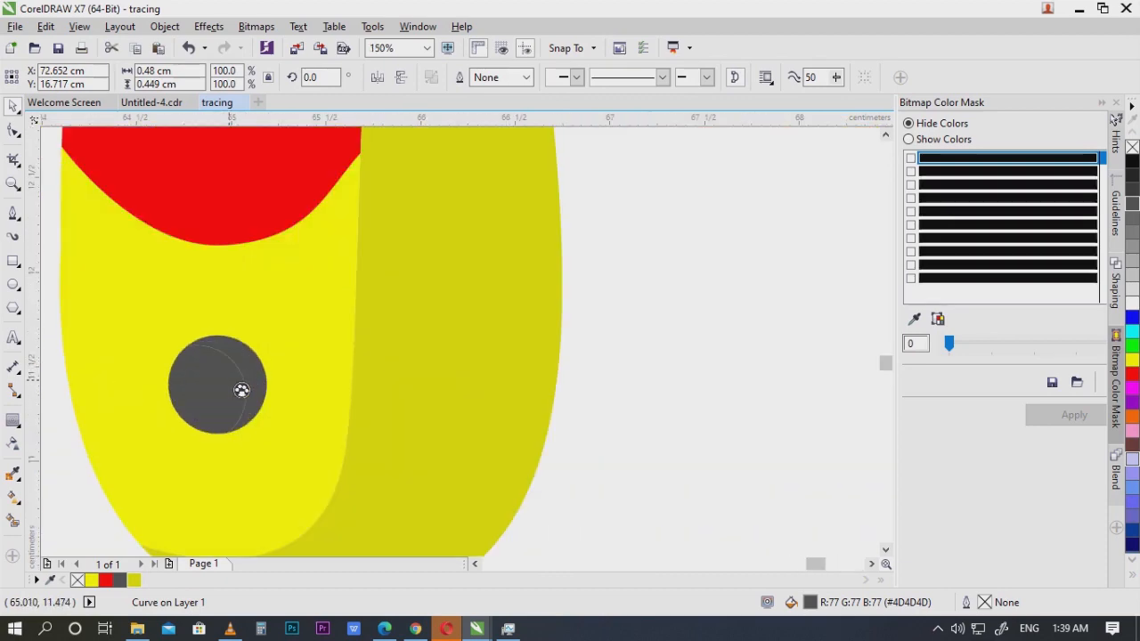
Step: Fill the shading crescents on the remaining five dots, at the left foot, right hump and right leg, with #E0E003
left_click(255, 380)
scroll(301, 534, "down", 1)
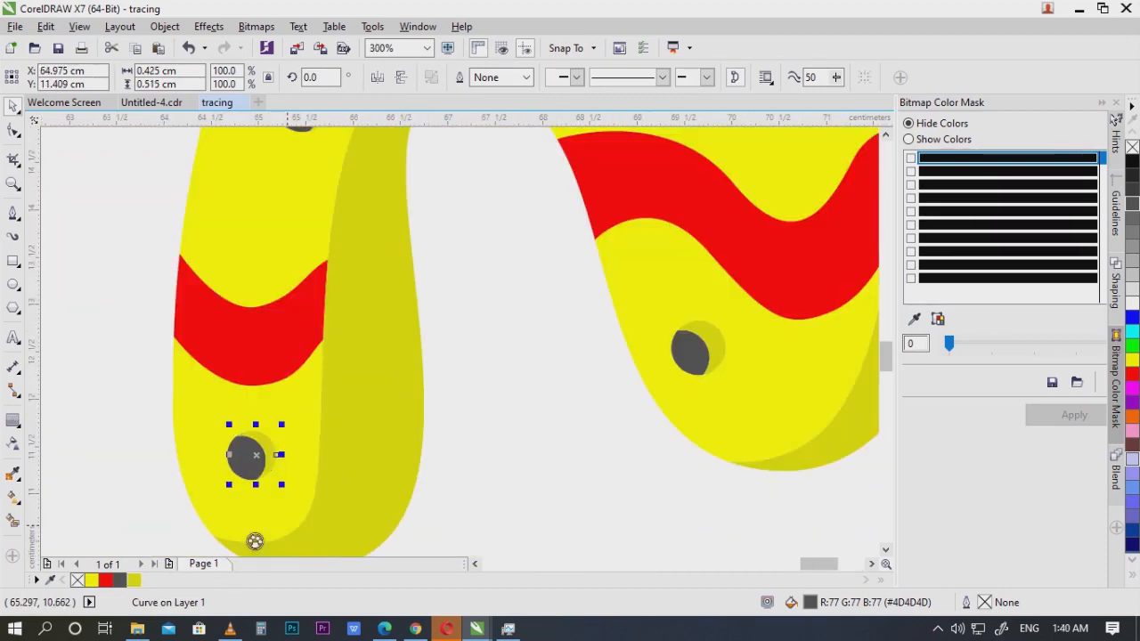
scroll(254, 542, "down", 1)
scroll(690, 260, "up", 1)
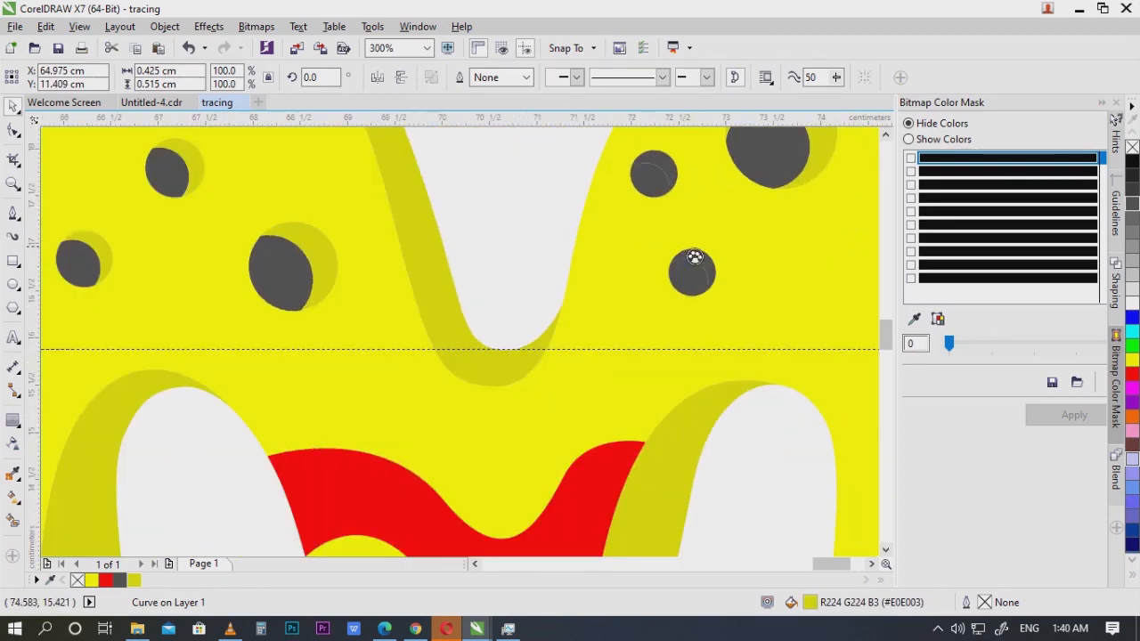
left_click(703, 259, "shift")
left_click(673, 163, "shift")
scroll(684, 306, "down", 1)
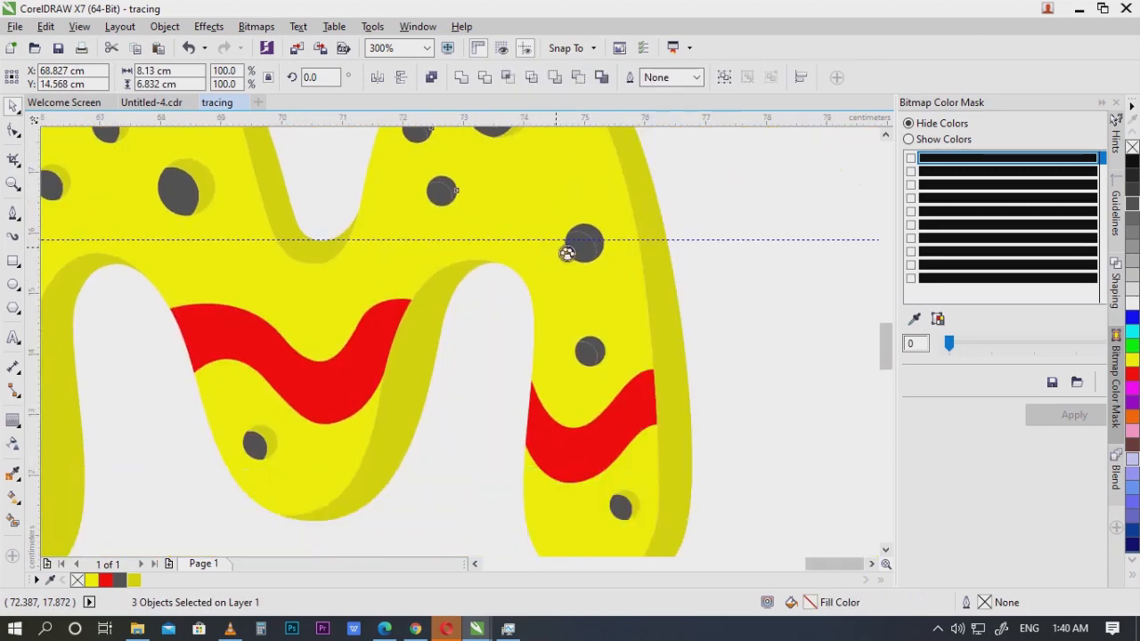
scroll(565, 250, "up", 1)
left_click(628, 419, "shift")
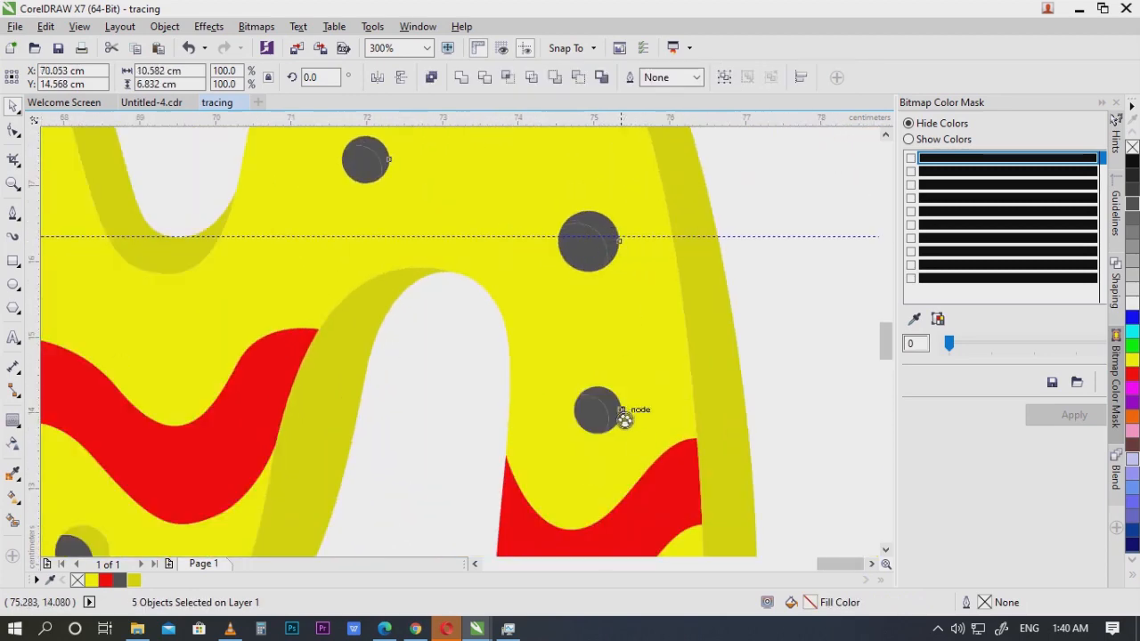
scroll(614, 409, "down", 1)
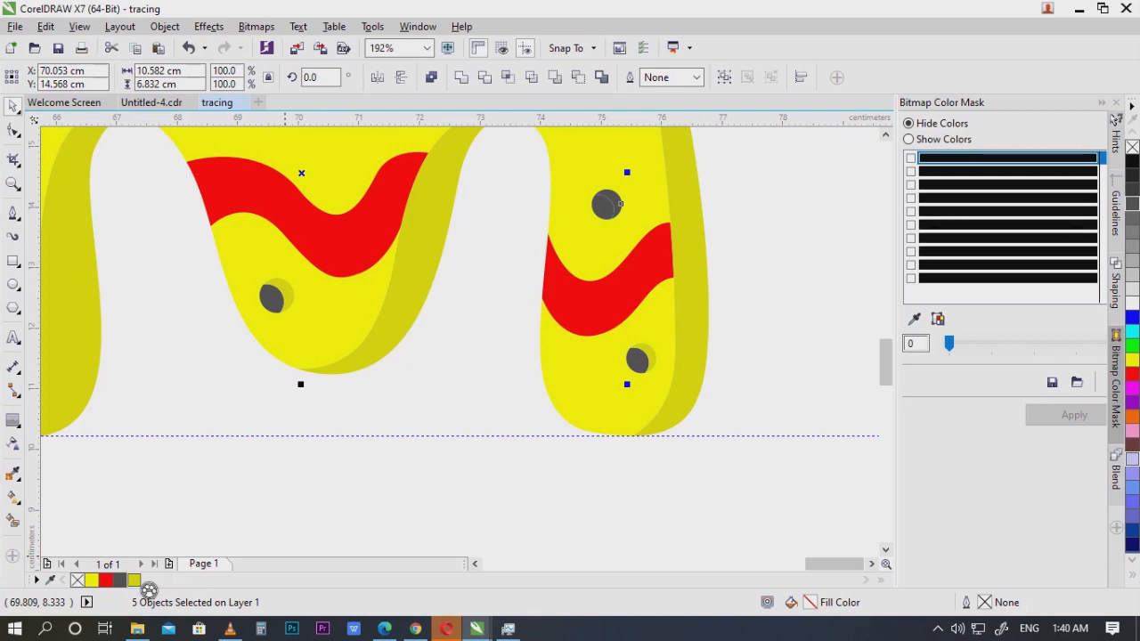
scroll(499, 414, "down", 1)
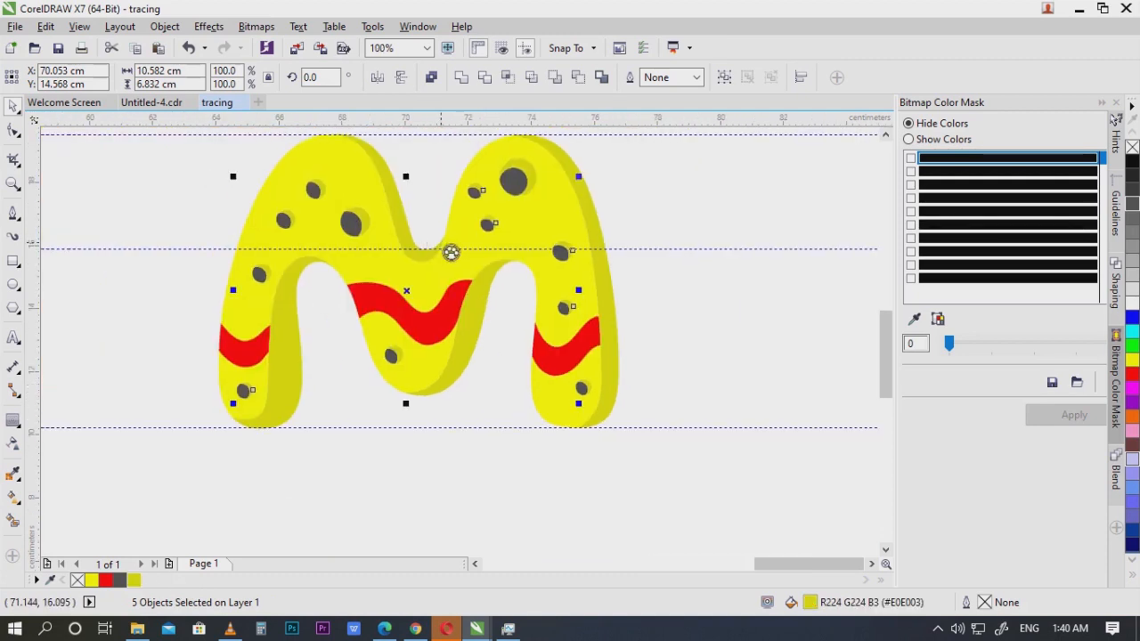
left_click_drag(451, 253, 503, 308)
left_click(764, 176)
Step: Start a highlight curve with the Pen tool up the outer edge of the left leg, about 1.06 by 3.5 cm
scroll(454, 272, "up", 1)
scroll(499, 311, "down", 1)
scroll(417, 245, "up", 1)
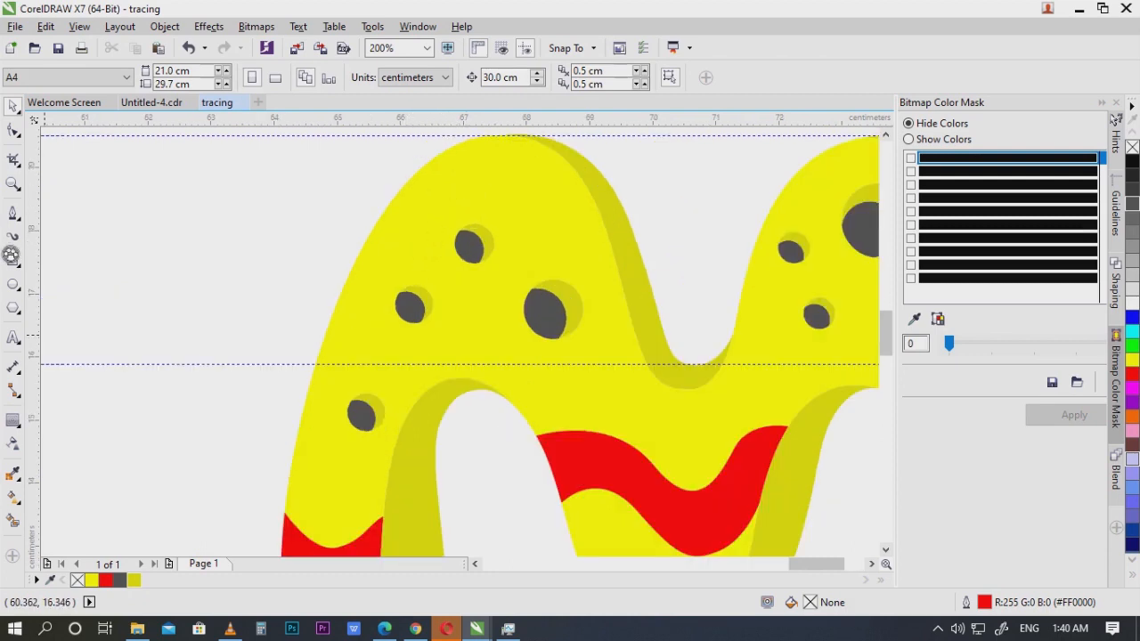
left_click(15, 221)
left_click(300, 495)
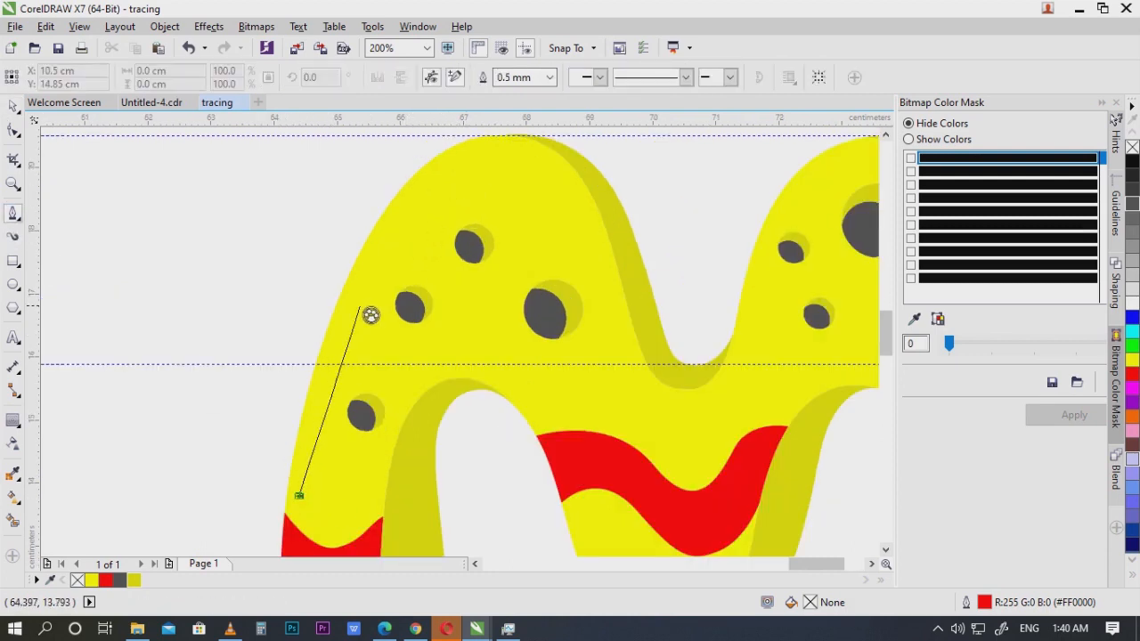
left_click_drag(365, 274, 435, 184)
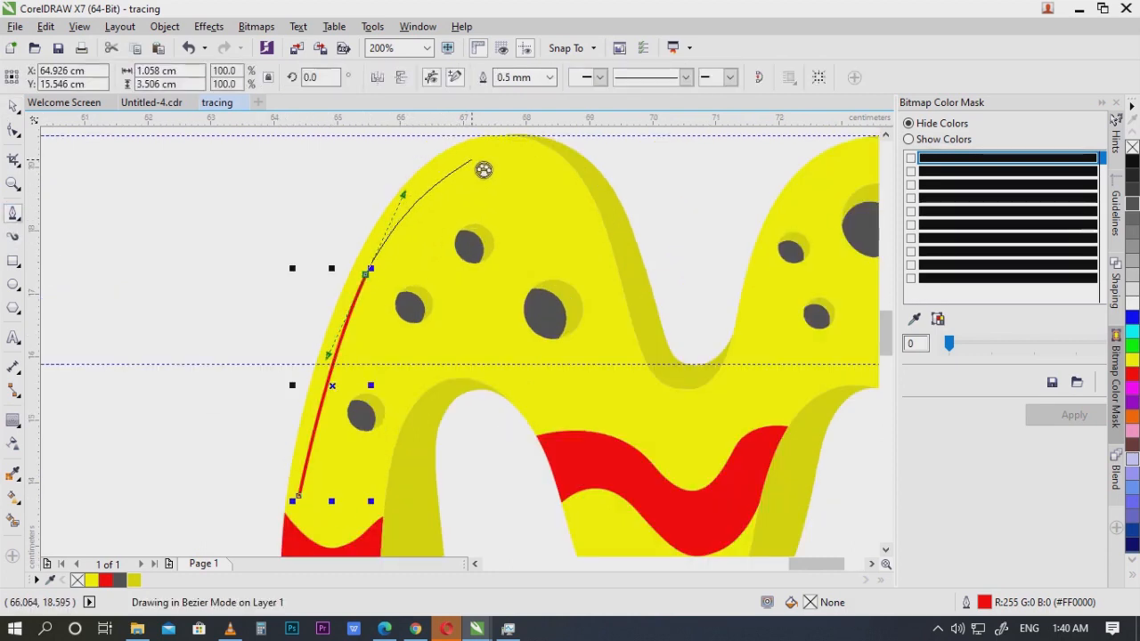
left_click_drag(480, 154, 555, 187)
scroll(534, 183, "up", 2)
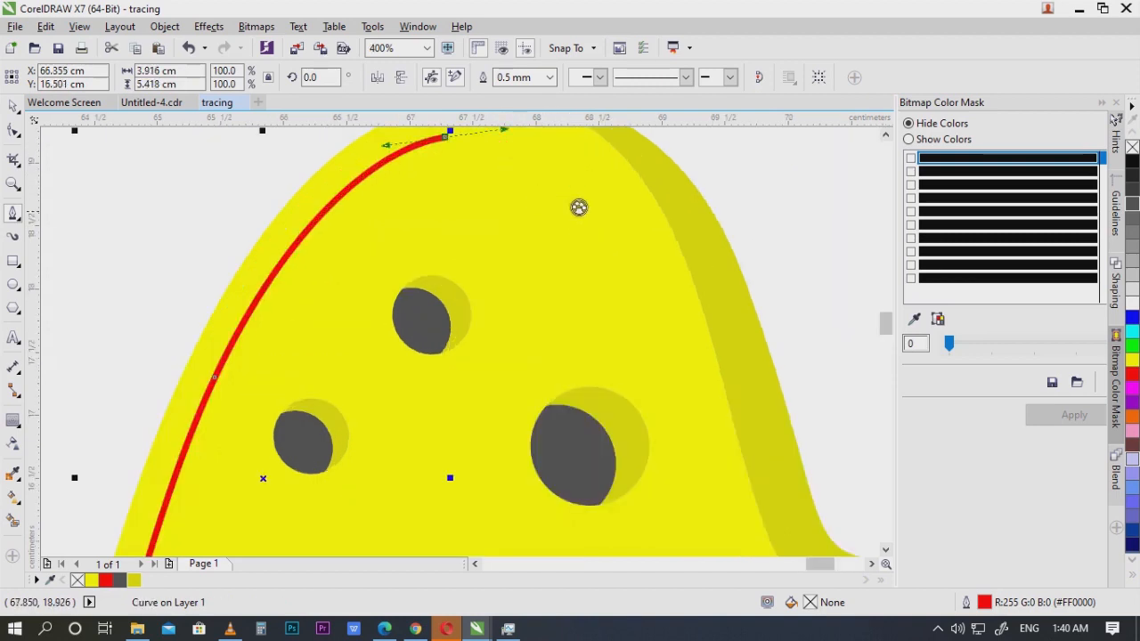
key("ctrl+z")
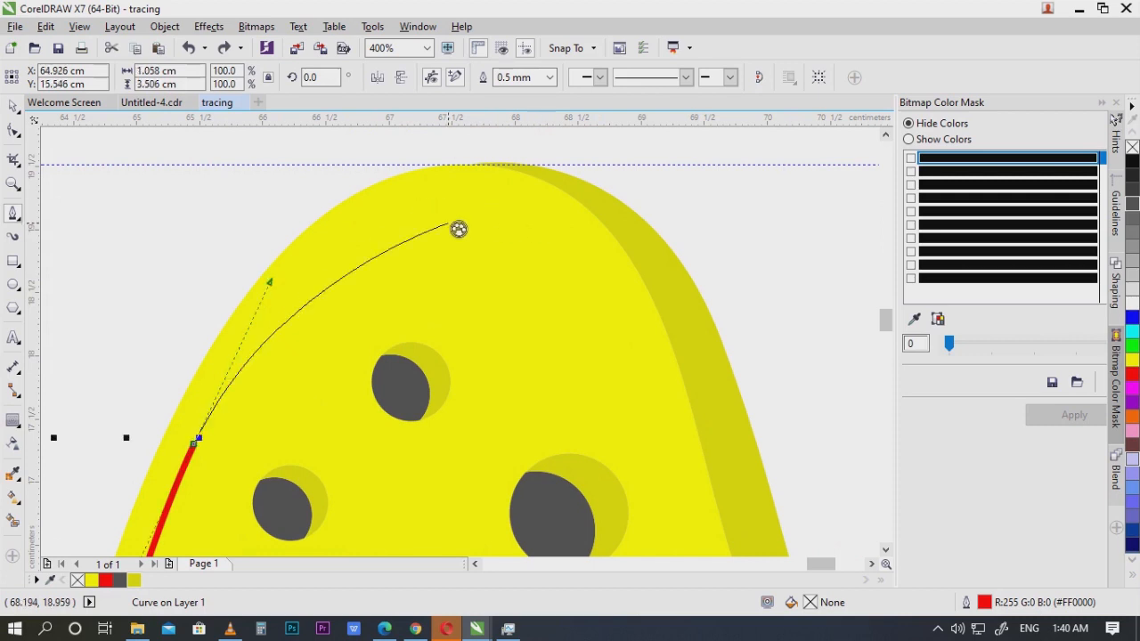
Step: Continue the highlight curve over the left hump and close it back at its start, about 3.8 by 5.4 cm overall
left_click_drag(437, 202, 504, 196)
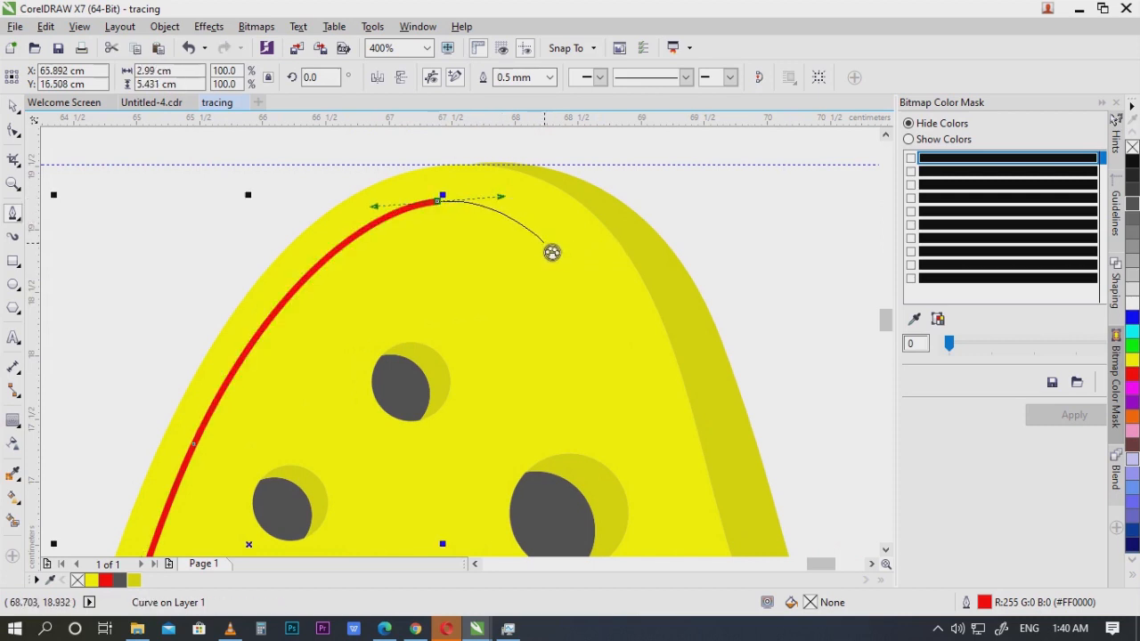
left_click_drag(539, 239, 311, 306)
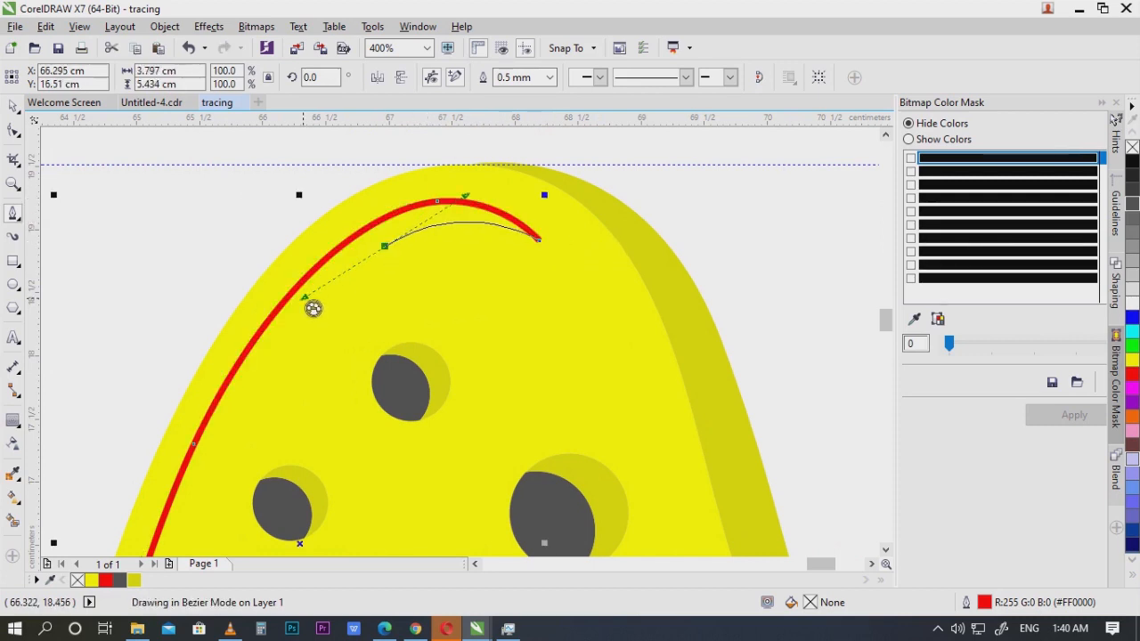
scroll(242, 409, "down", 1)
left_click_drag(236, 395, 325, 196)
left_click(18, 109)
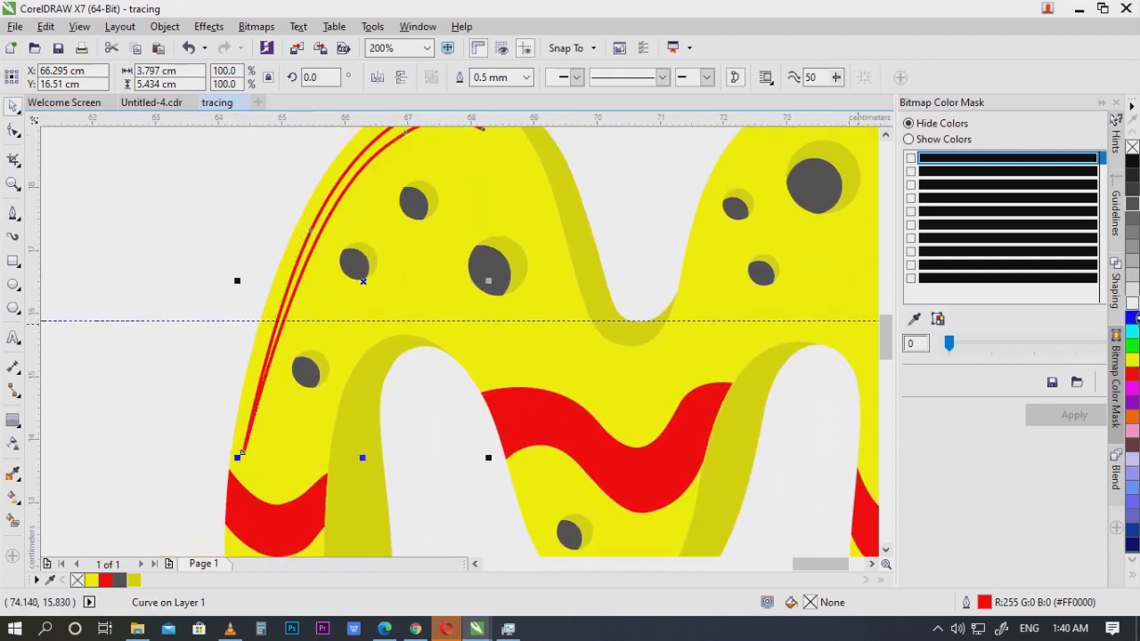
Step: Fill the highlight on the left hump white without an outline and delete it
left_click_drag(638, 255, 572, 359)
left_click(1132, 304)
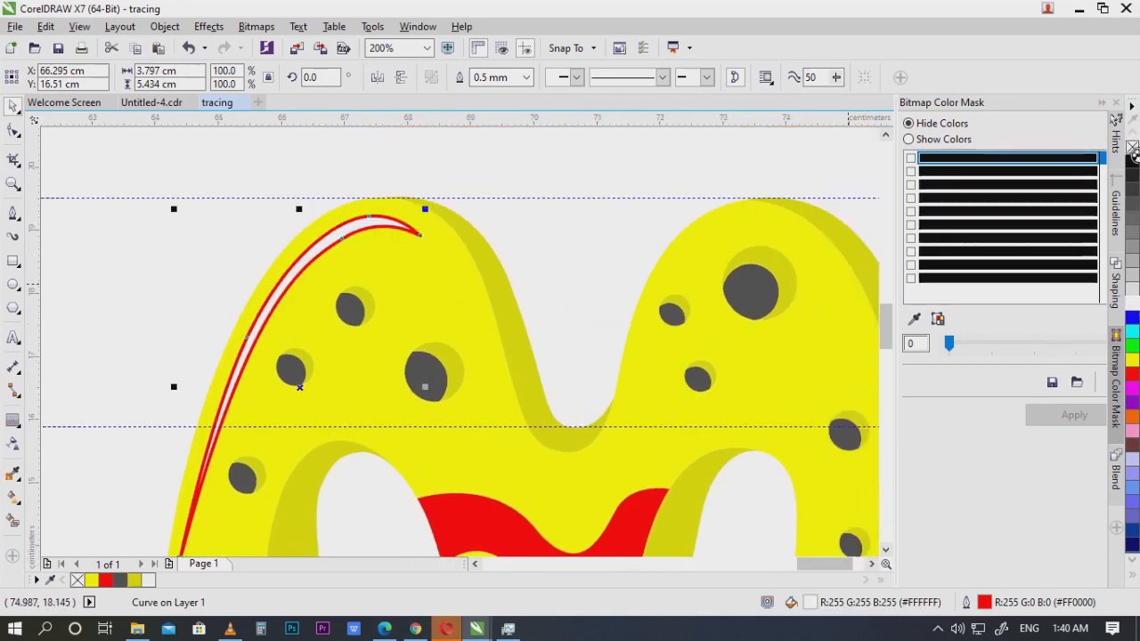
right_click(1131, 147)
scroll(334, 210, "down", 1)
left_click_drag(374, 256, 383, 272)
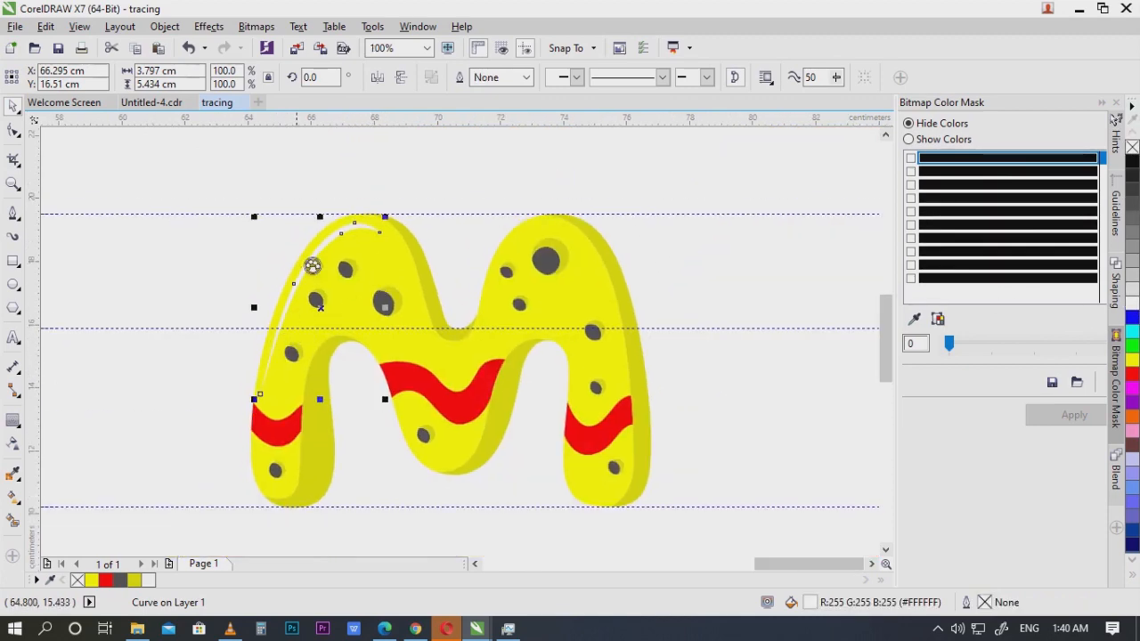
scroll(307, 249, "up", 1)
key("Delete")
Step: Move the large grey dot on the left hump and the three grey dots on the right hump 30 cm right
left_click_drag(484, 366, 422, 290)
left_click(414, 279)
scroll(422, 271, "down", 2)
scroll(475, 256, "up", 1)
key("Right")
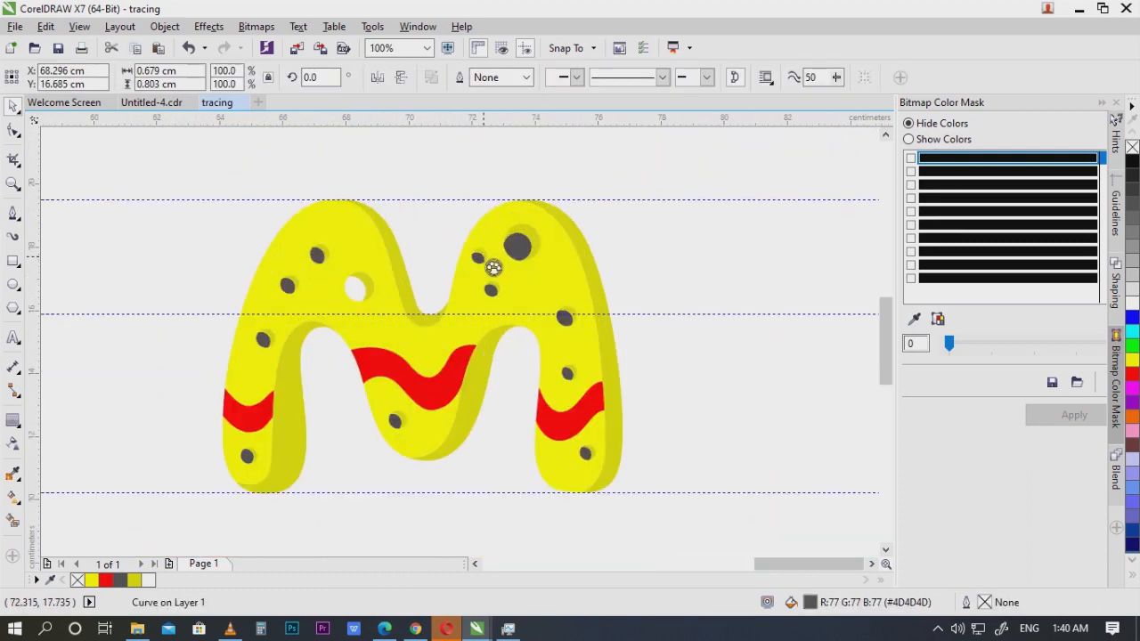
left_click(483, 259)
key("Right")
left_click(525, 259)
key("Right")
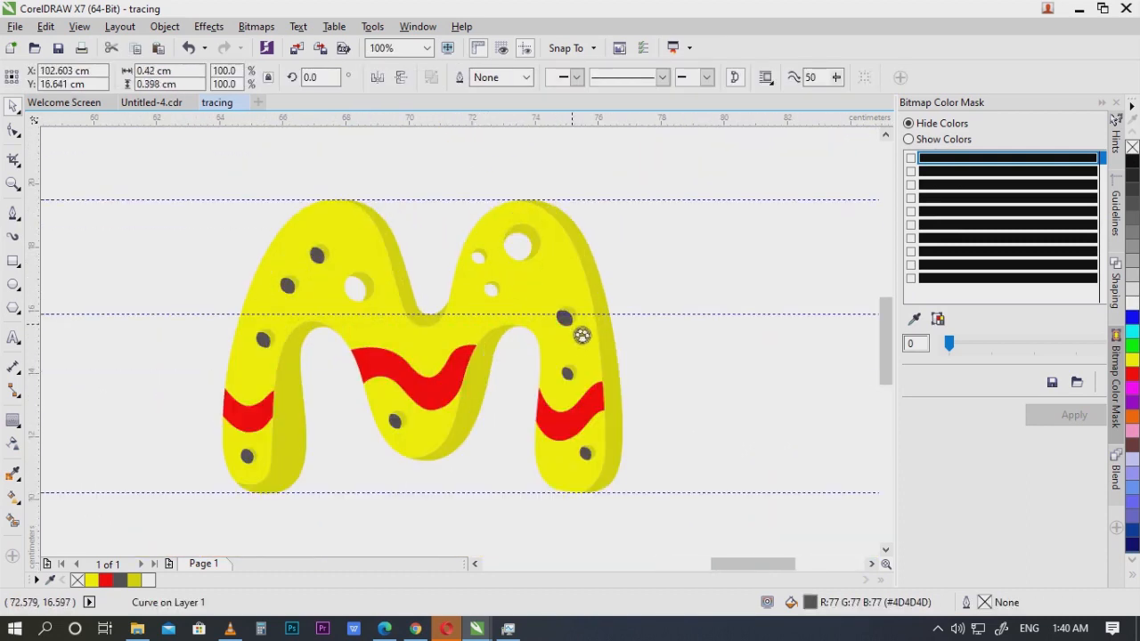
Step: Move the three grey dots on the right leg, including the one at its foot, 30 cm right
key("Right")
left_click(569, 376)
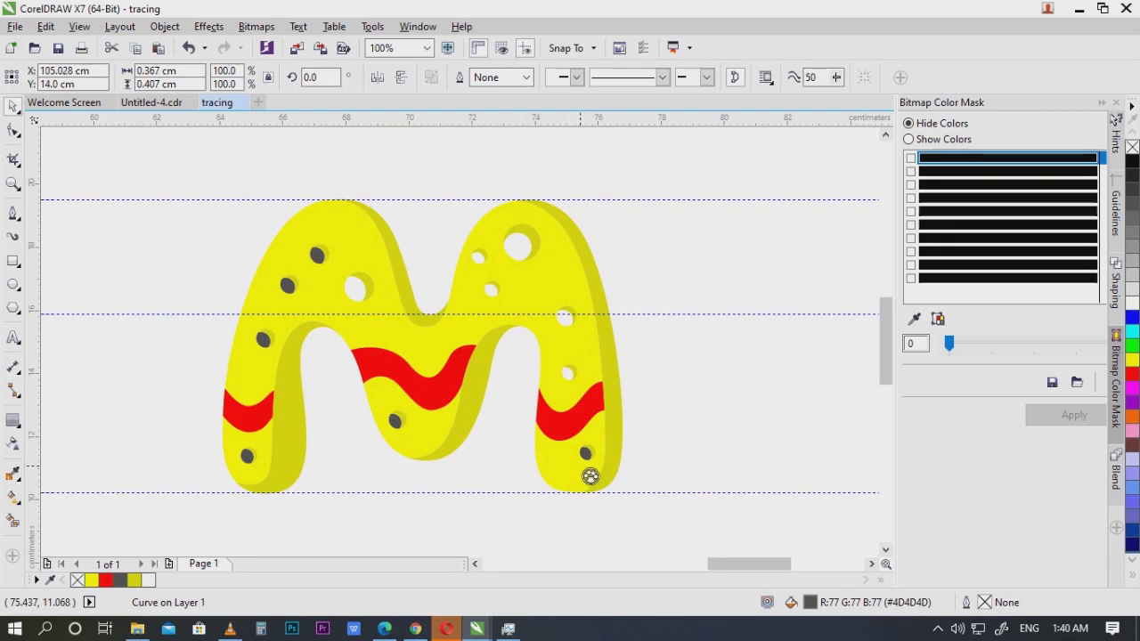
scroll(591, 477, "up", 1)
left_click(581, 440)
key("Right")
Step: Move the two small grey dots on the left hump and the two on the left leg 30 cm right
scroll(387, 331, "down", 1)
scroll(301, 378, "up", 2)
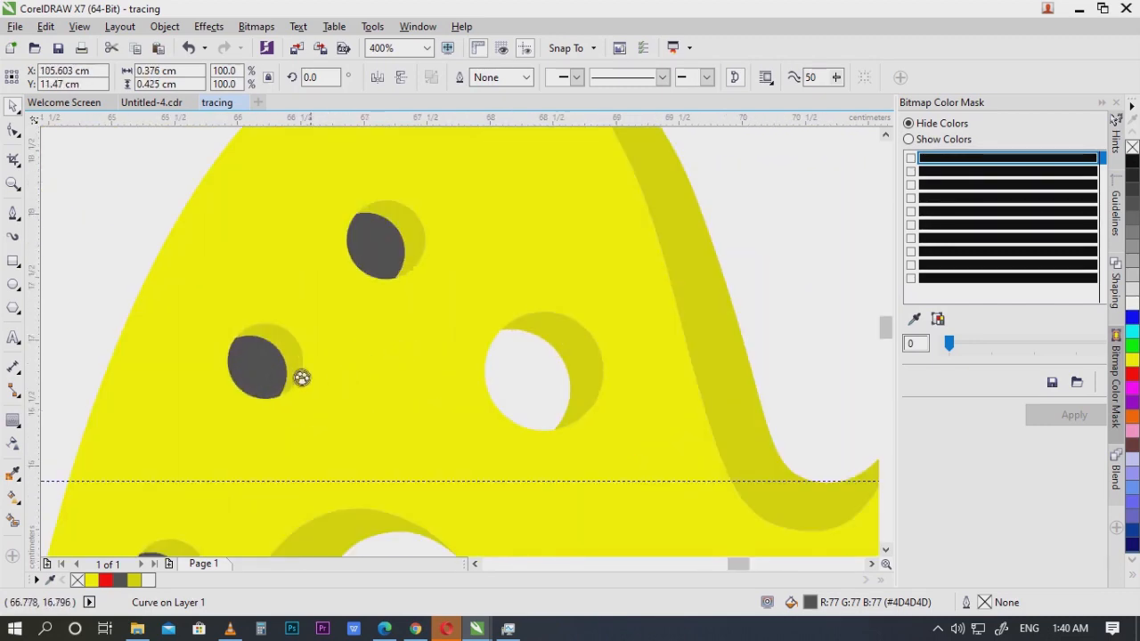
left_click(269, 372)
key("Right")
key("Right")
scroll(382, 428, "down", 2)
scroll(364, 314, "up", 1)
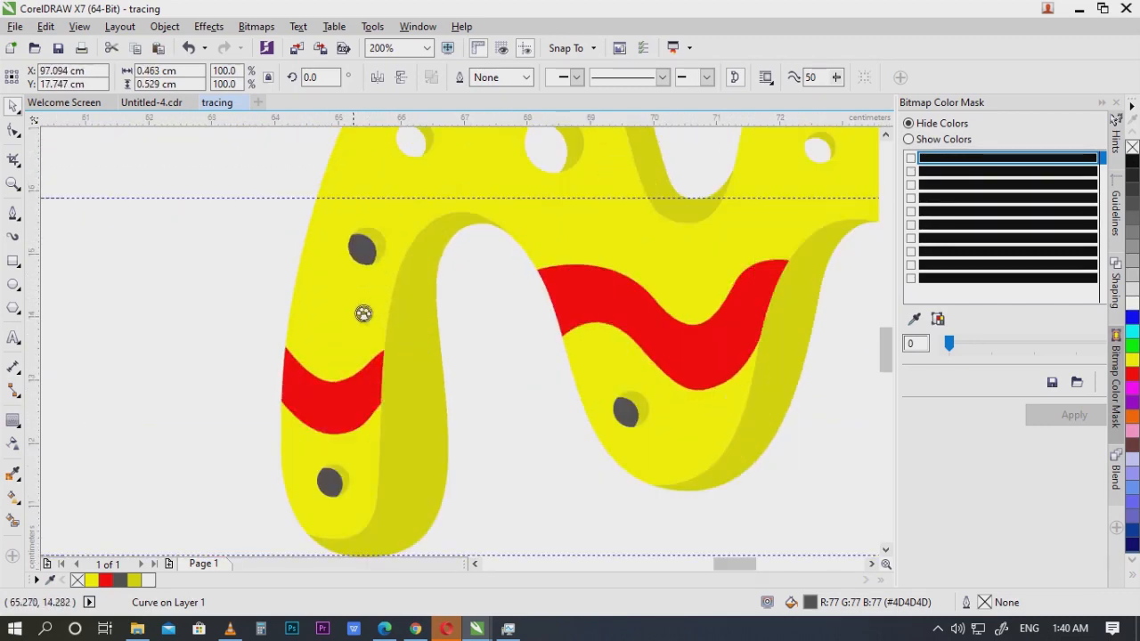
key("Right")
Step: Select the eleven grey dots set aside beside the letter, group them and move the group 30 cm left onto the M
scroll(409, 366, "down", 2)
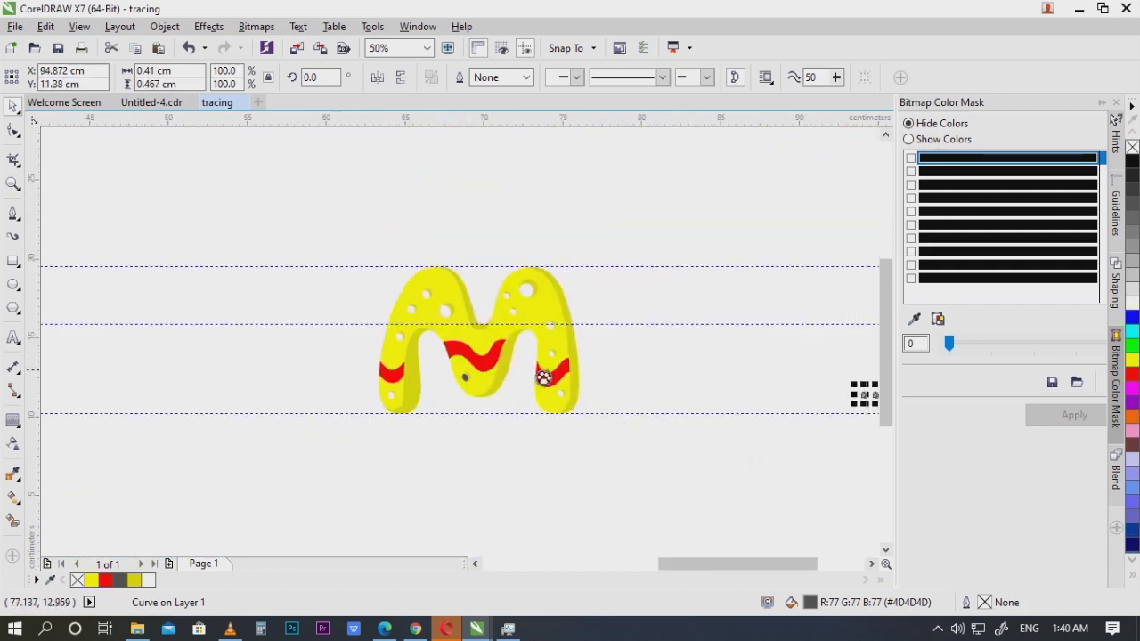
left_click_drag(677, 383, 427, 345)
left_click_drag(596, 307, 551, 315)
left_click_drag(501, 201, 832, 450)
scroll(677, 237, "up", 2)
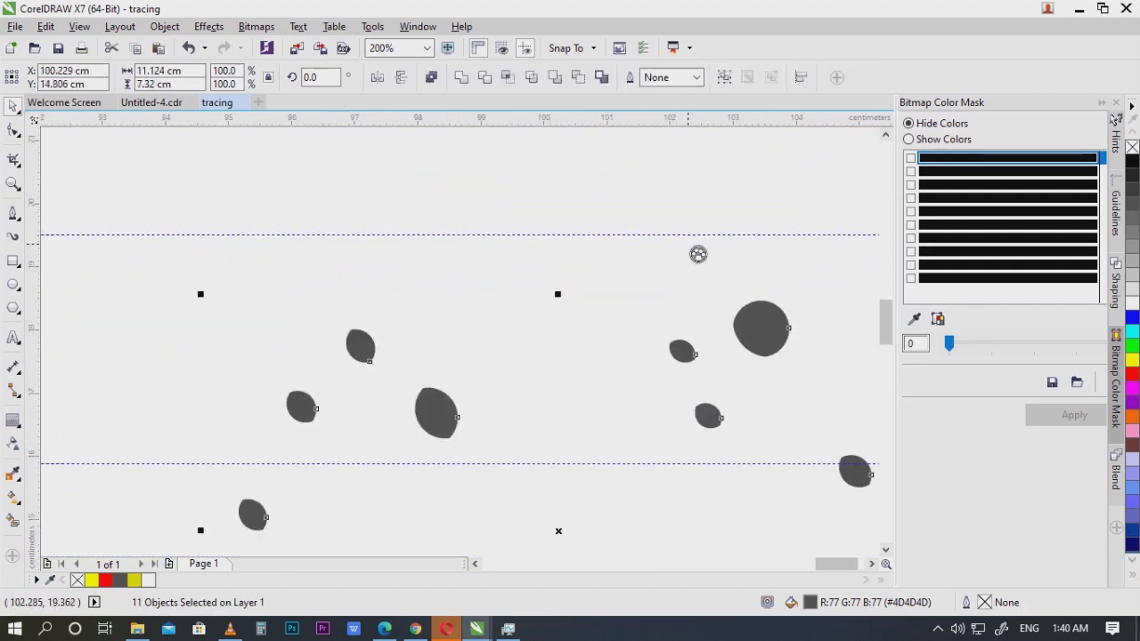
scroll(692, 247, "down", 2)
left_click_drag(588, 298, 764, 260)
key("ctrl+g")
key("Left")
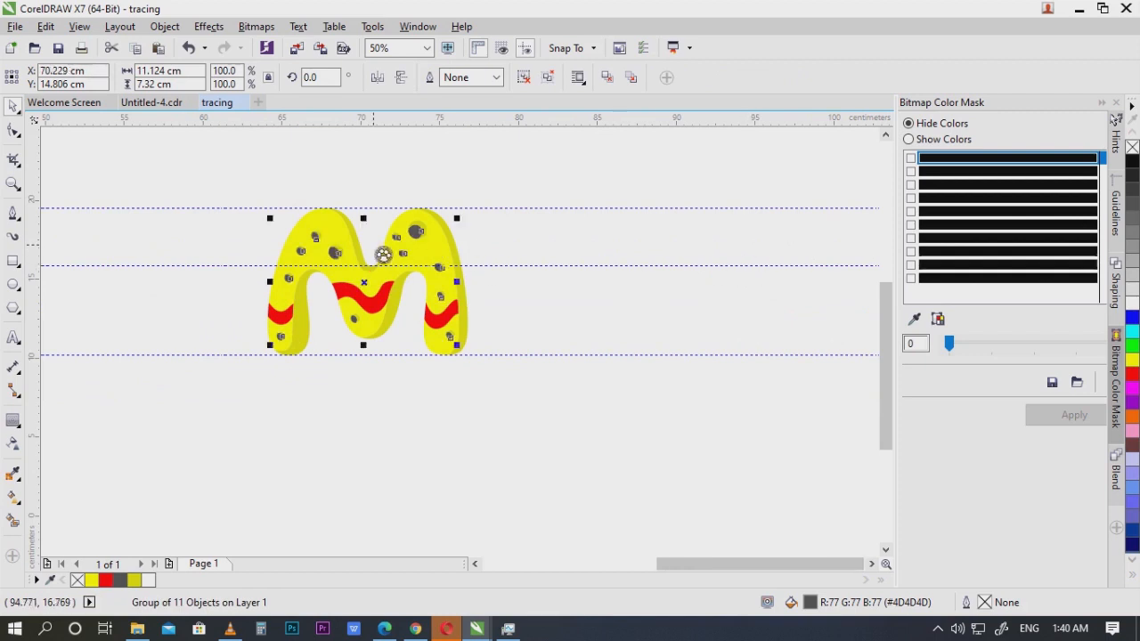
Step: Try light grey and red fills on the grouped dots, and undo the red fill
scroll(381, 258, "up", 1)
left_click(1134, 294)
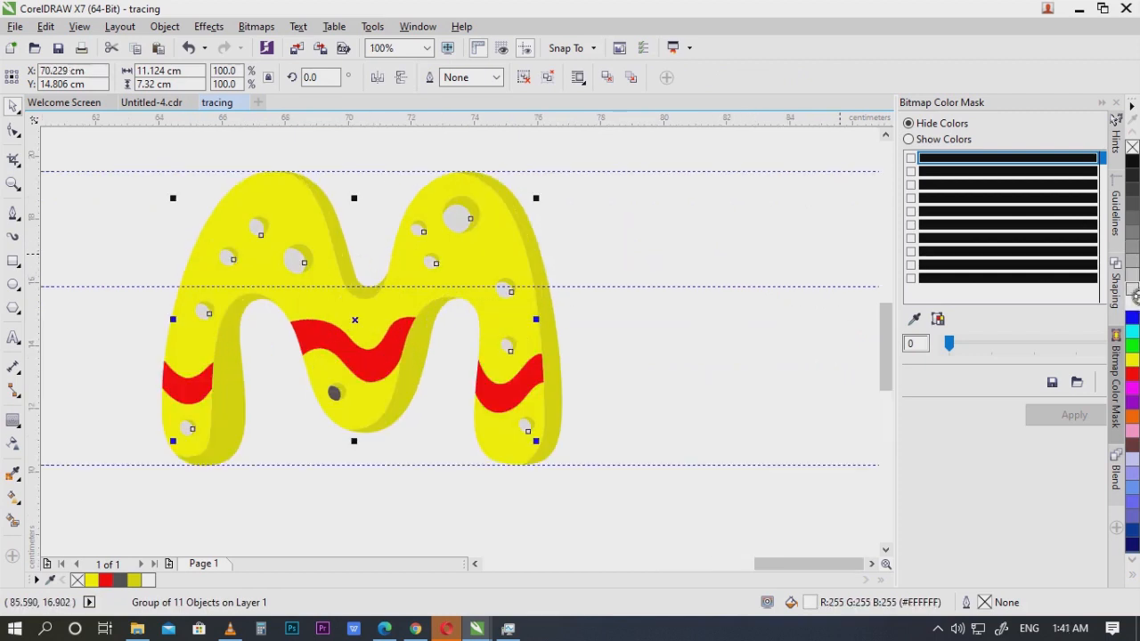
left_click(1134, 272)
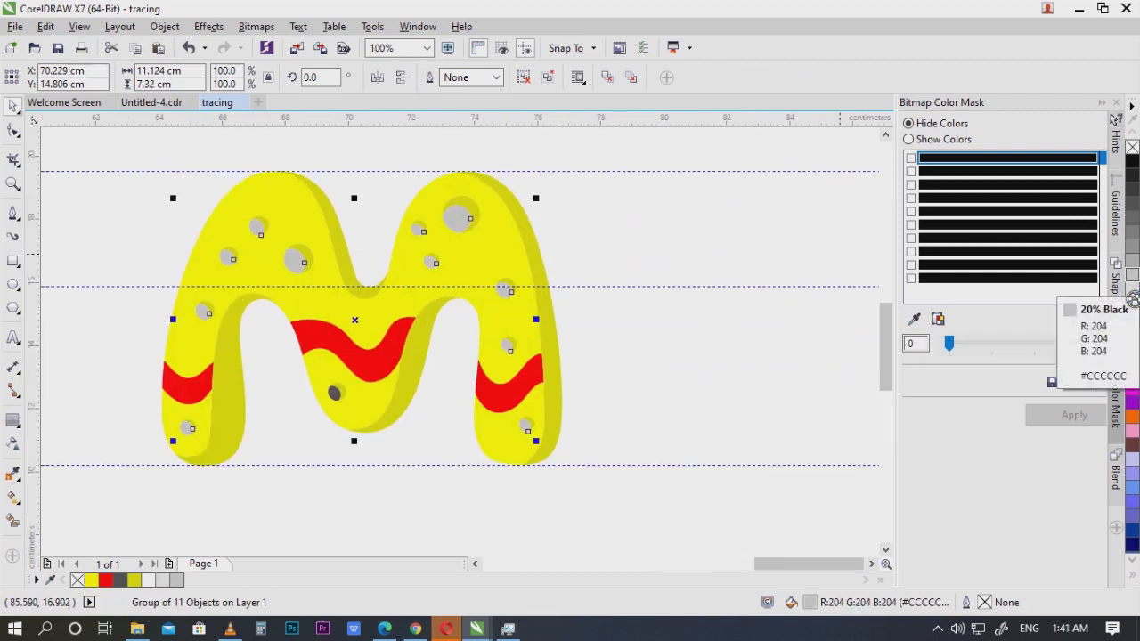
left_click(1133, 385)
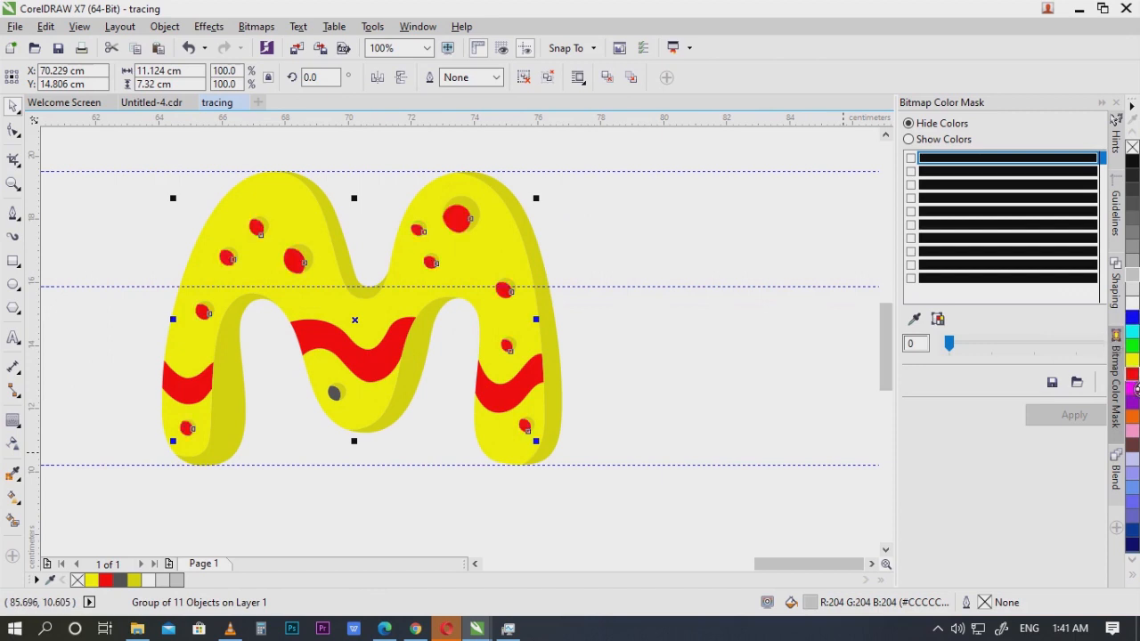
key("ctrl+z")
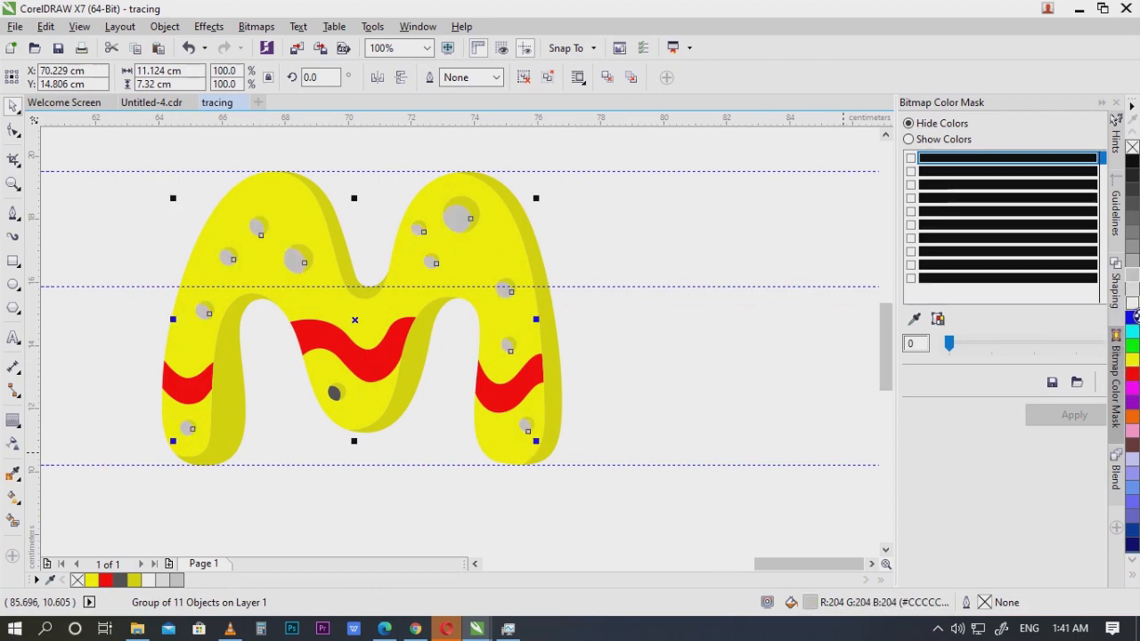
Step: Fill the grouped dots and the remaining grey dot on the middle curve white, and weld them together
left_click(1132, 304)
left_click(557, 206)
left_click_drag(414, 375, 470, 337)
scroll(403, 358, "up", 1)
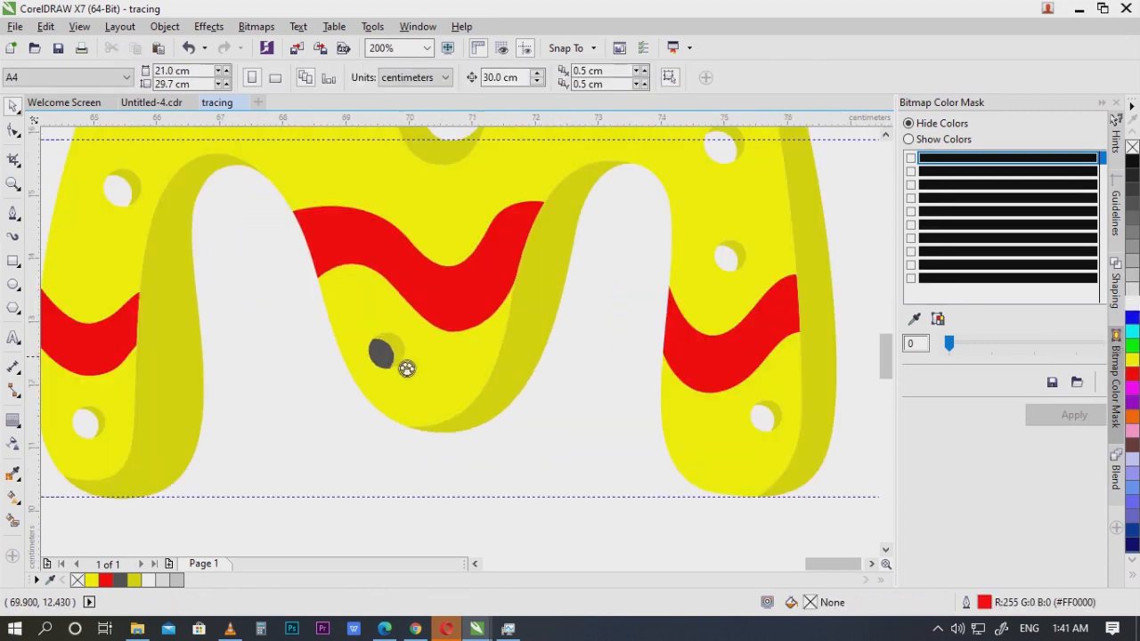
left_click(386, 360)
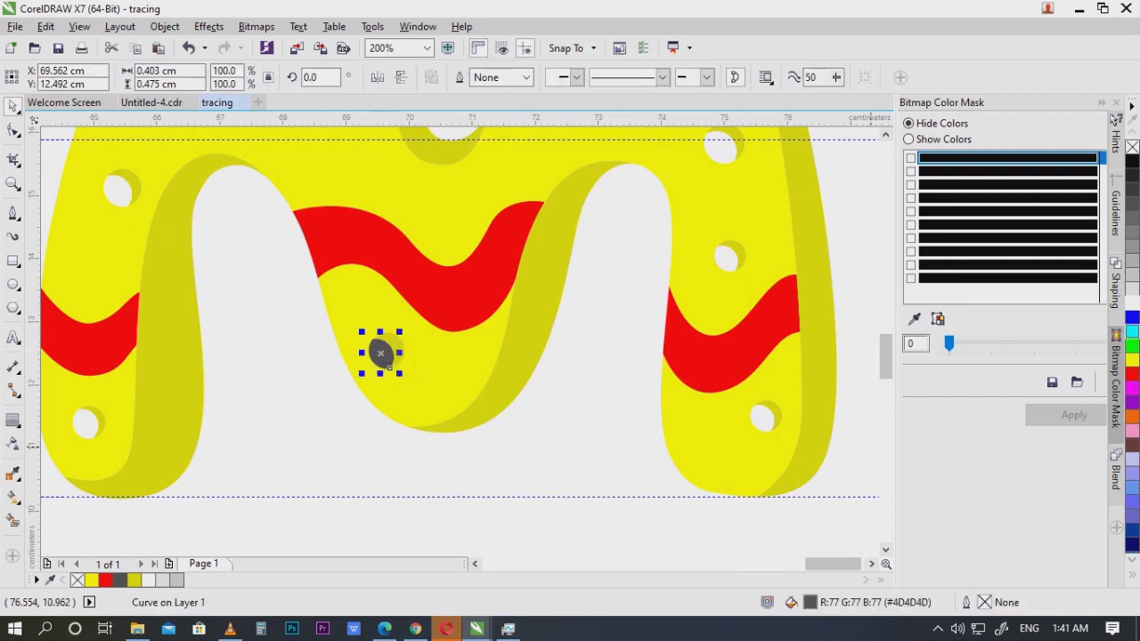
left_click(1133, 305)
left_click(764, 424, "shift")
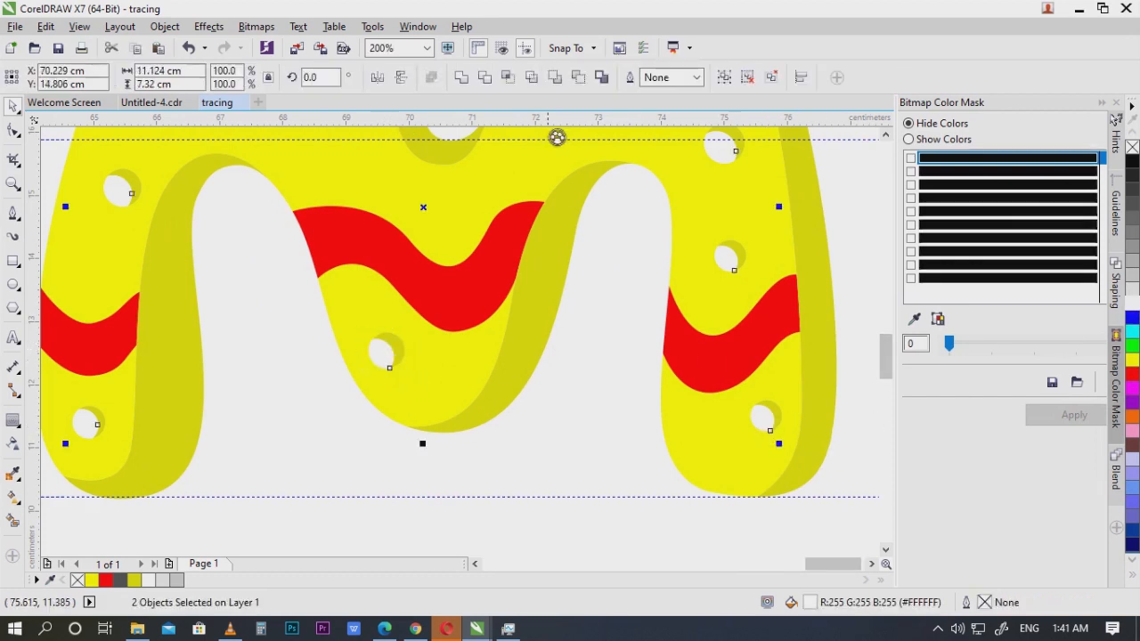
left_click(461, 77)
scroll(573, 350, "down", 2)
scroll(583, 361, "up", 2)
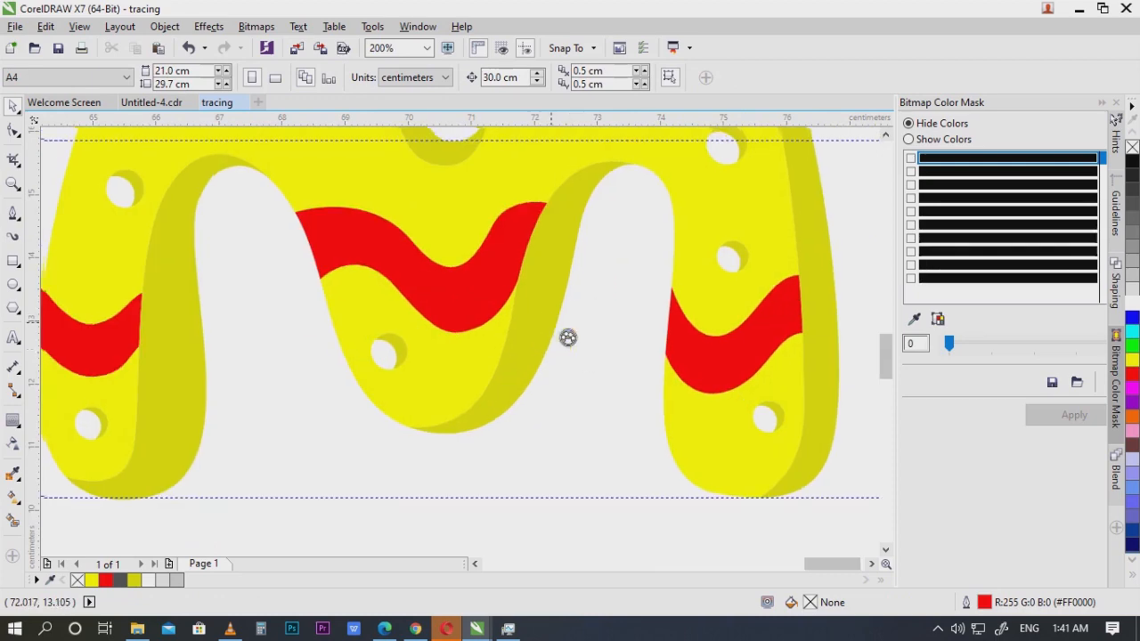
scroll(567, 336, "down", 1)
Step: Examine the coloured M, including its yellow body and the shape and nodes of the left leg's darker shading
left_click(454, 275)
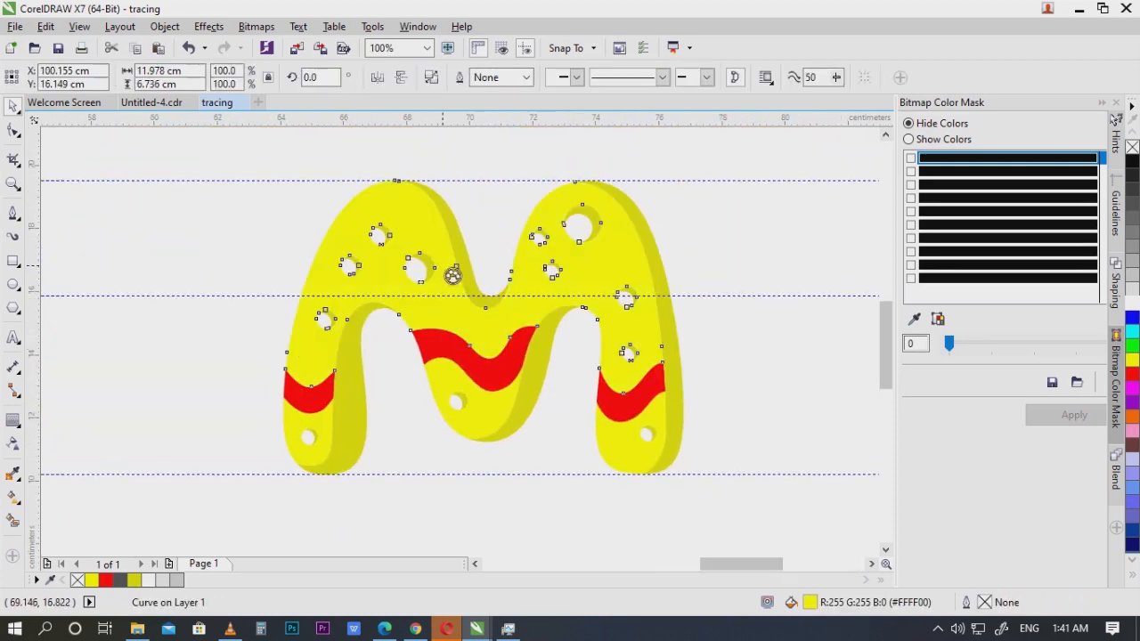
key("Escape")
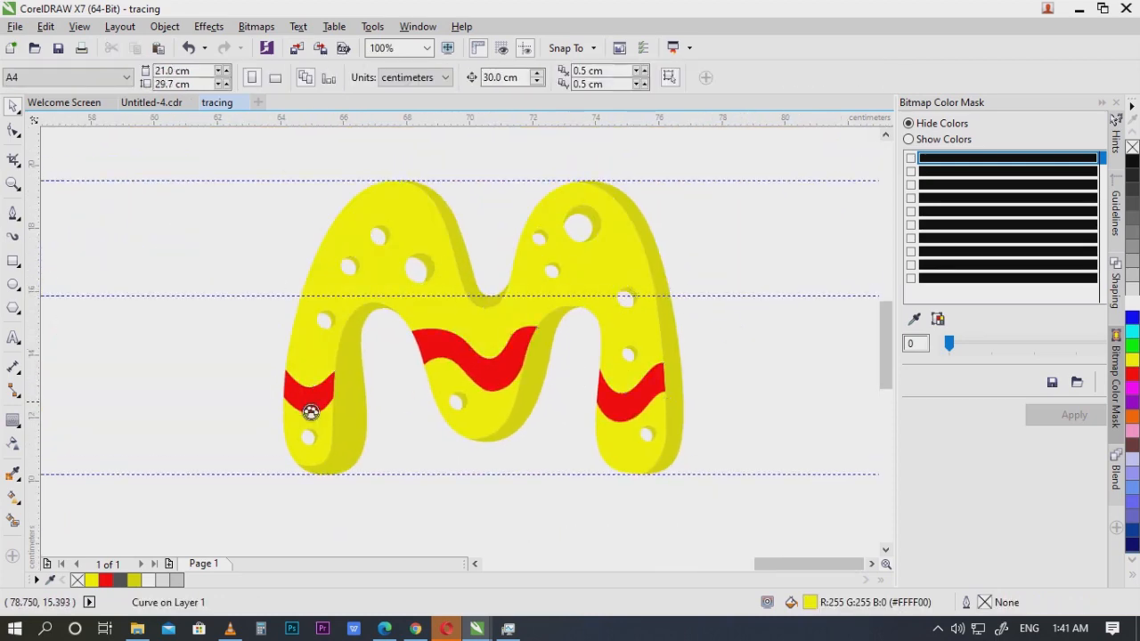
scroll(397, 430, "up", 1)
scroll(410, 442, "down", 1)
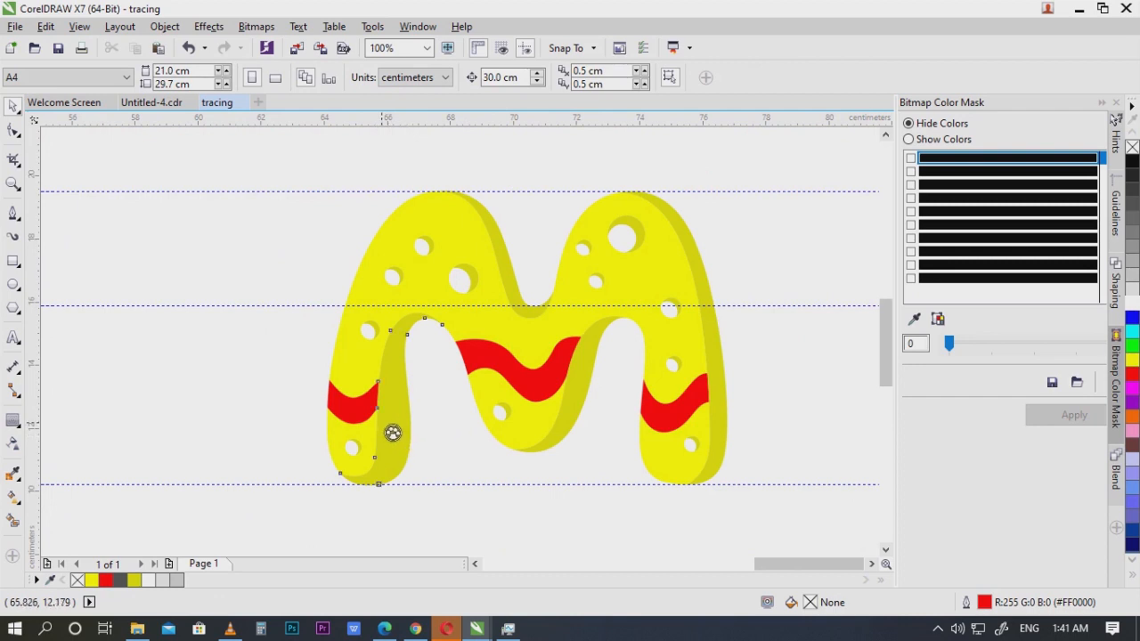
left_click(393, 433)
key("F10")
scroll(393, 433, "up", 1)
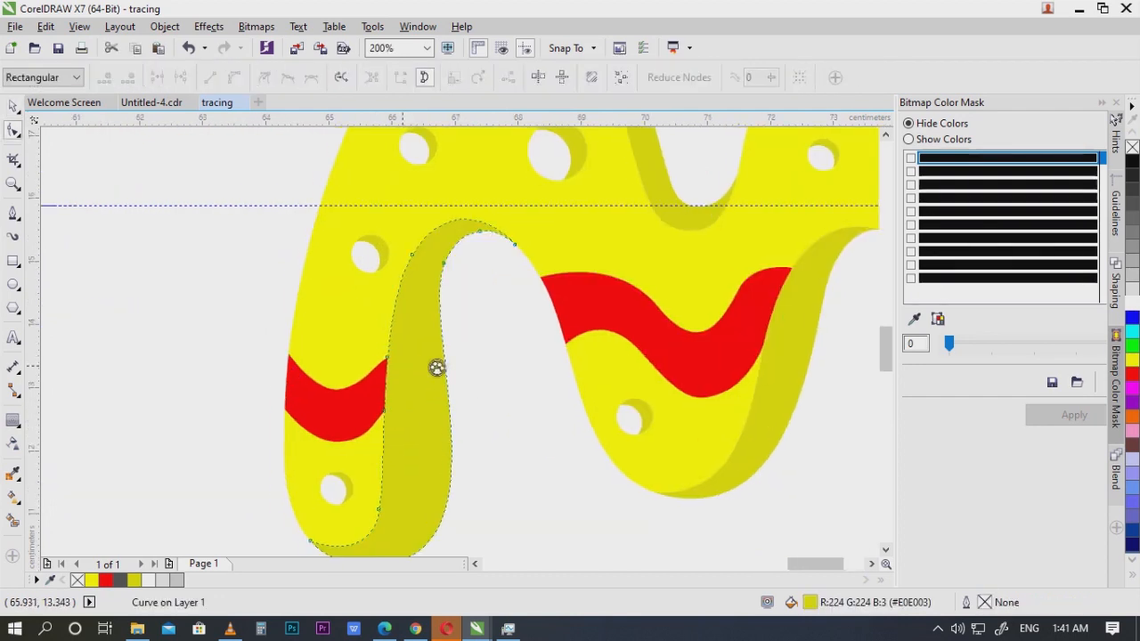
scroll(437, 368, "down", 2)
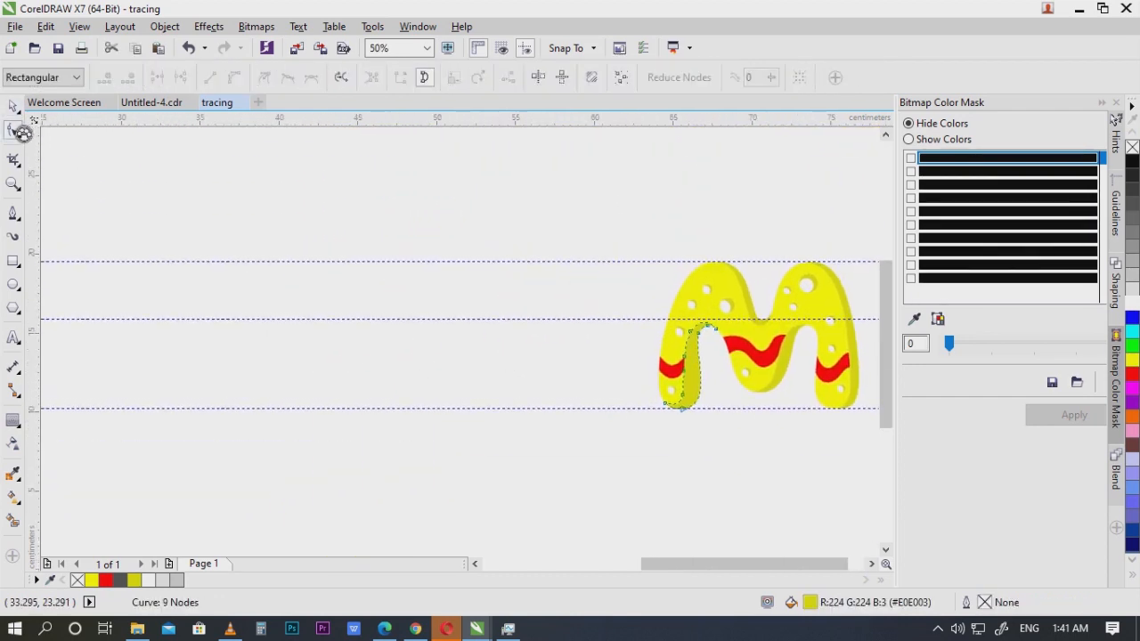
key("space")
scroll(695, 377, "up", 1)
key("Escape")
scroll(653, 372, "down", 2)
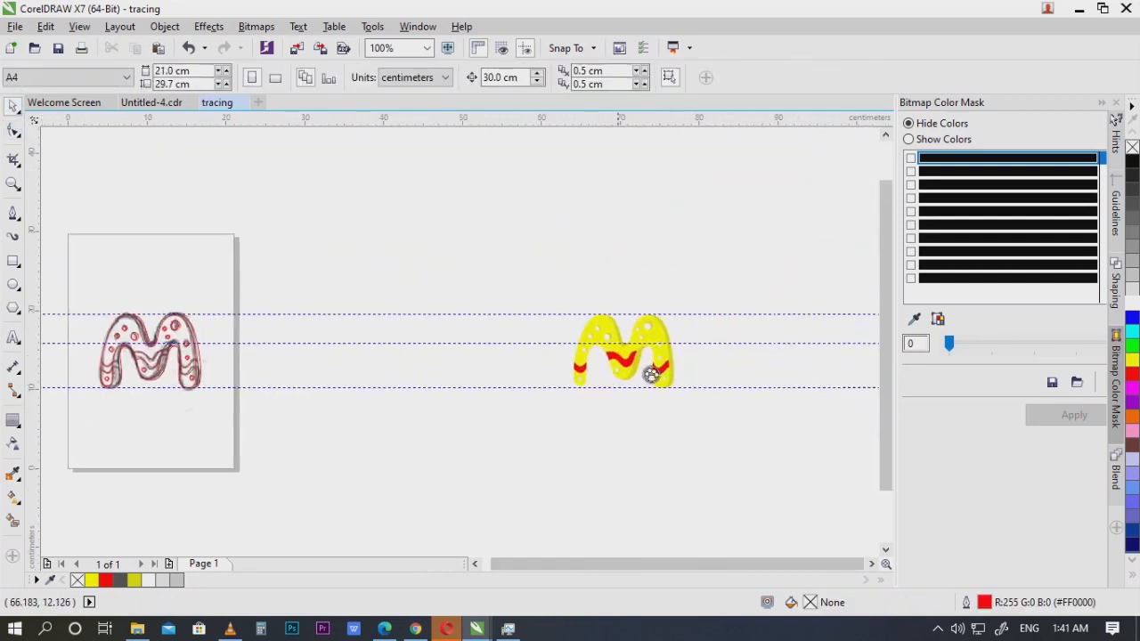
scroll(688, 364, "up", 2)
key("ctrl+z")
left_click_drag(347, 399, 564, 406)
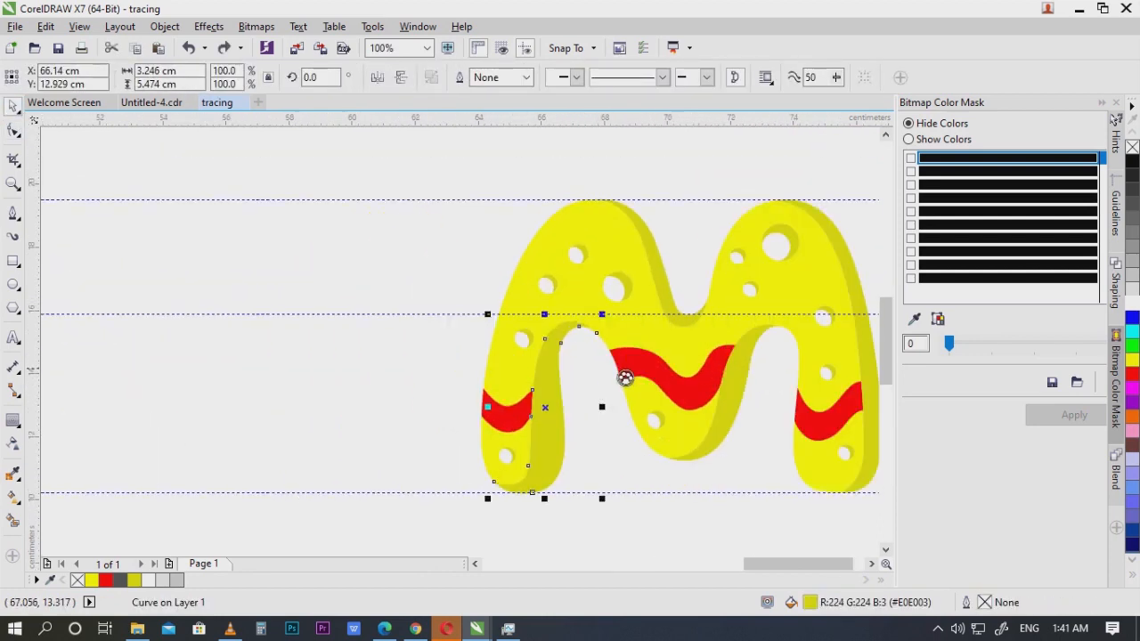
scroll(642, 372, "down", 1)
key("Escape")
scroll(351, 356, "down", 2)
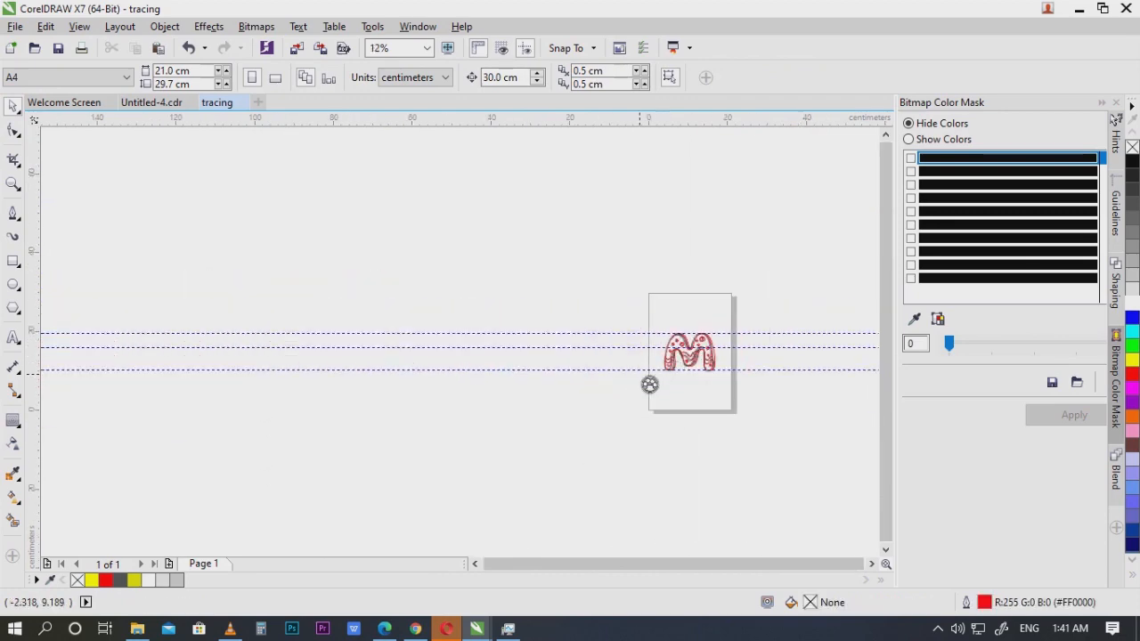
Step: On the original red tracing, move the upper and lower nodes of the left leg's inner shading line inward to narrow the shading
scroll(649, 384, "up", 3)
scroll(737, 320, "up", 1)
left_click_drag(615, 402, 572, 445)
key("ctrl+z")
key("F10")
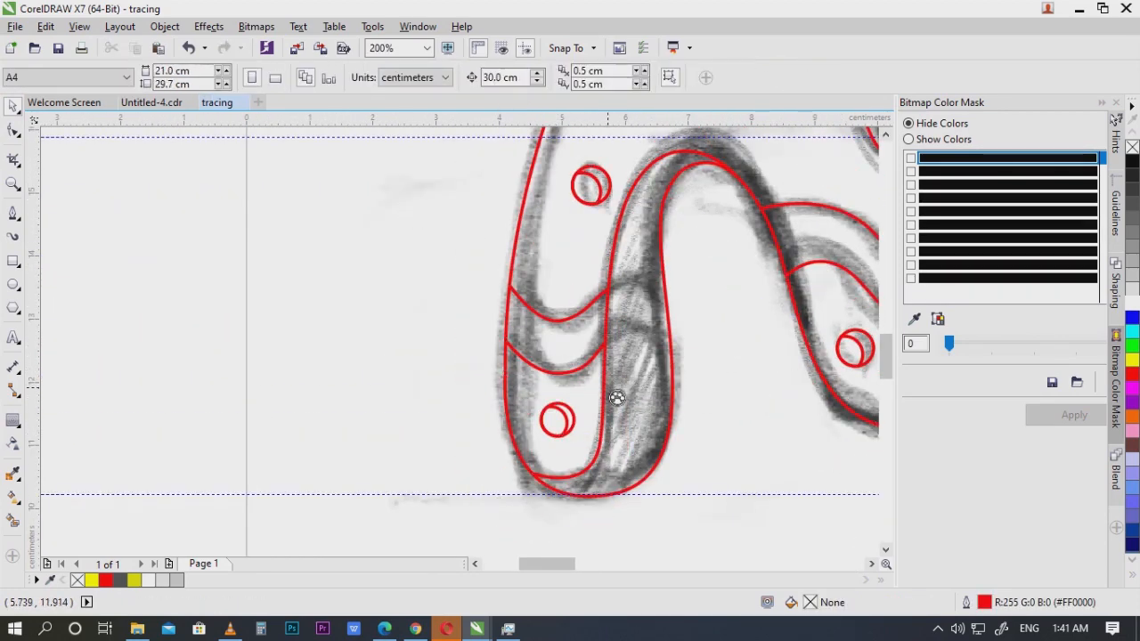
left_click(613, 398)
scroll(602, 395, "up", 1)
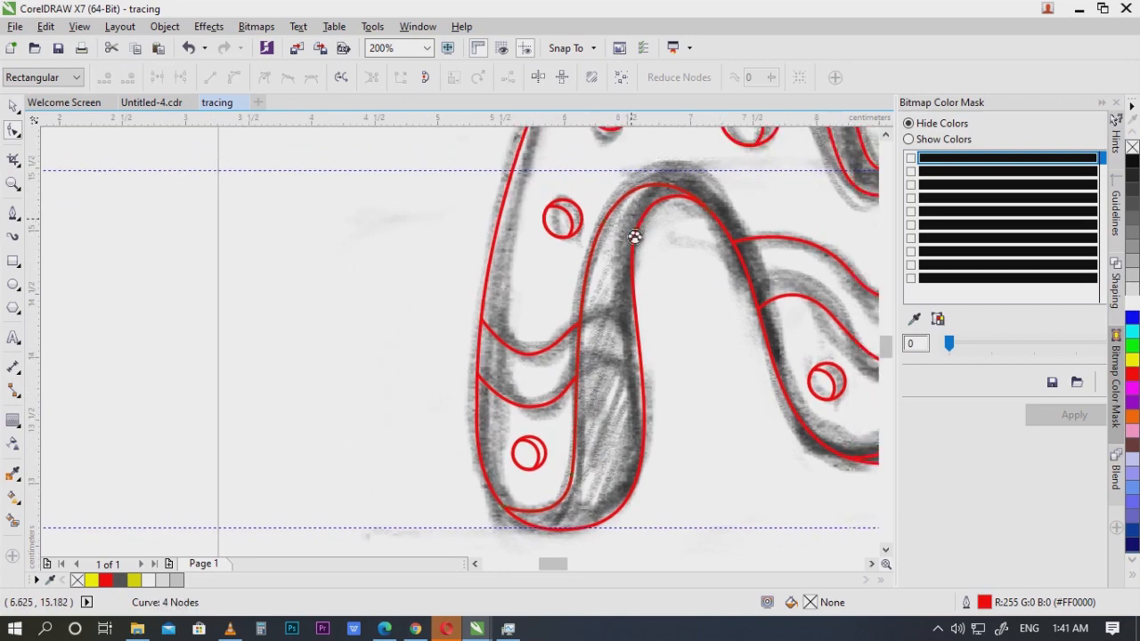
scroll(633, 237, "up", 1)
scroll(592, 229, "down", 1)
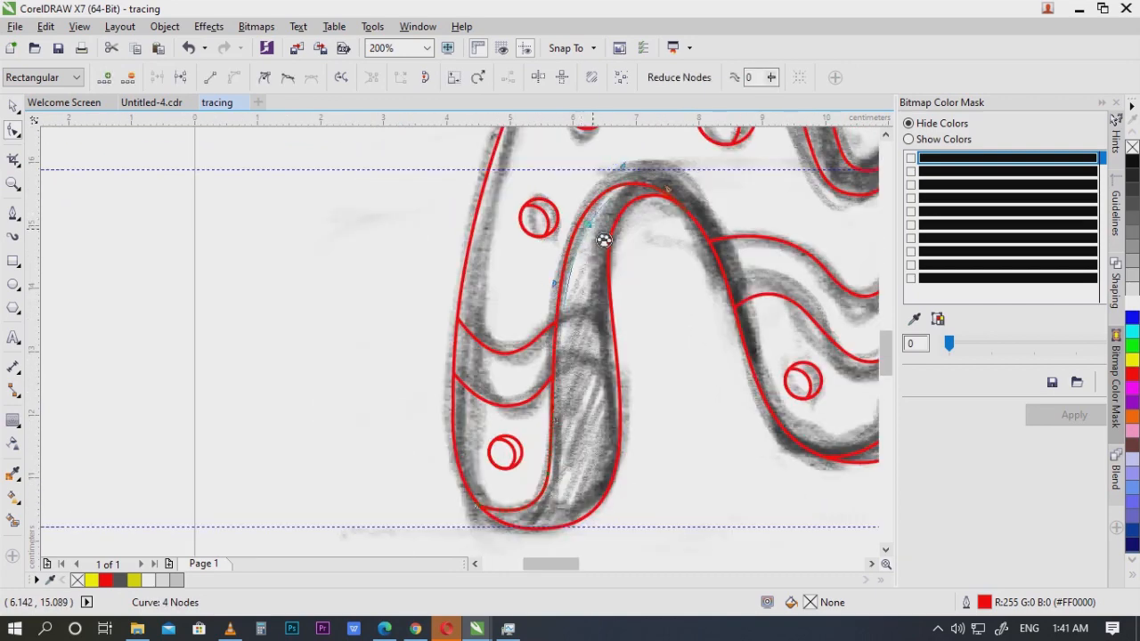
left_click_drag(603, 237, 595, 242)
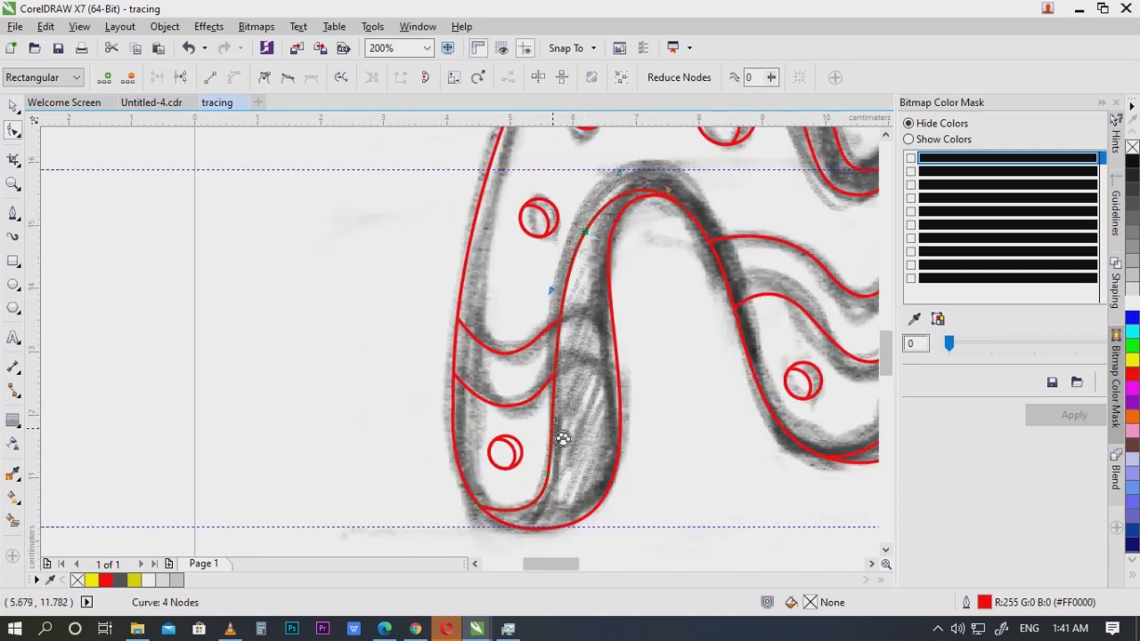
left_click_drag(557, 484, 579, 477)
Step: Fine-tune the upper node of the left leg's shading line so the curve runs smoothly into the arch
scroll(582, 382, "up", 1)
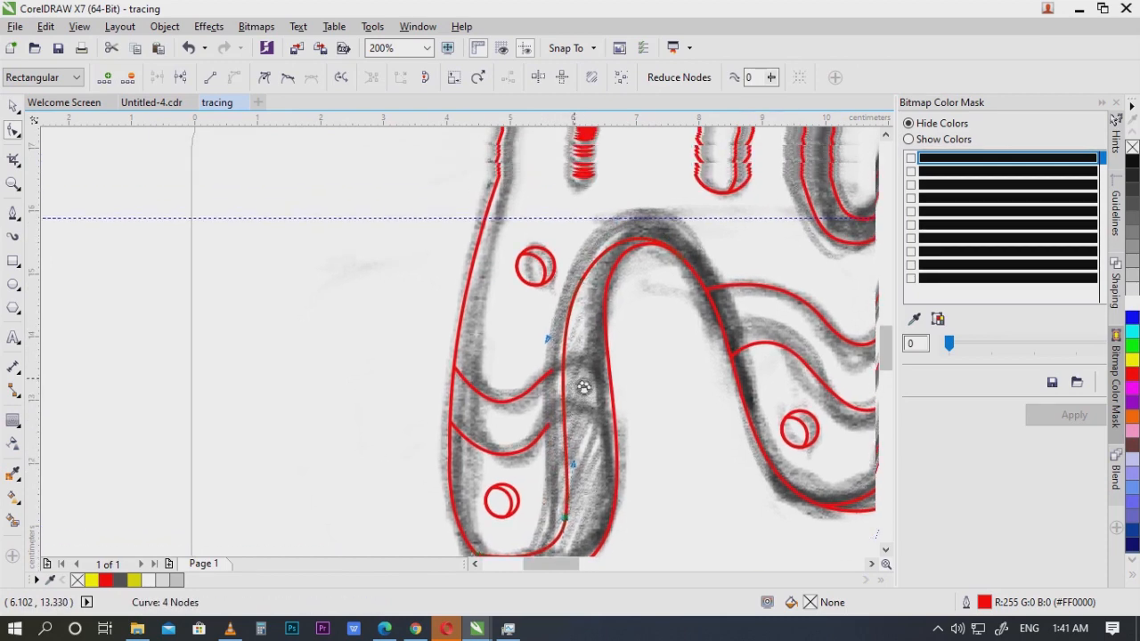
mouse_move(593, 295)
left_mouse_down()
mouse_move(593, 308)
mouse_move(580, 306)
left_mouse_up()
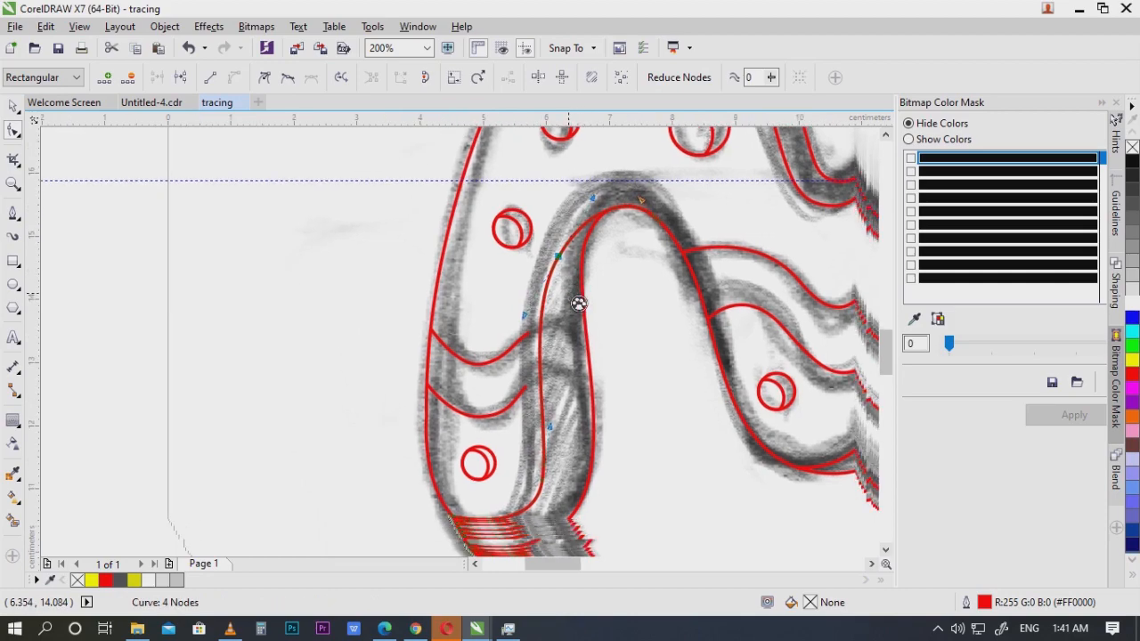
scroll(609, 238, "up", 2)
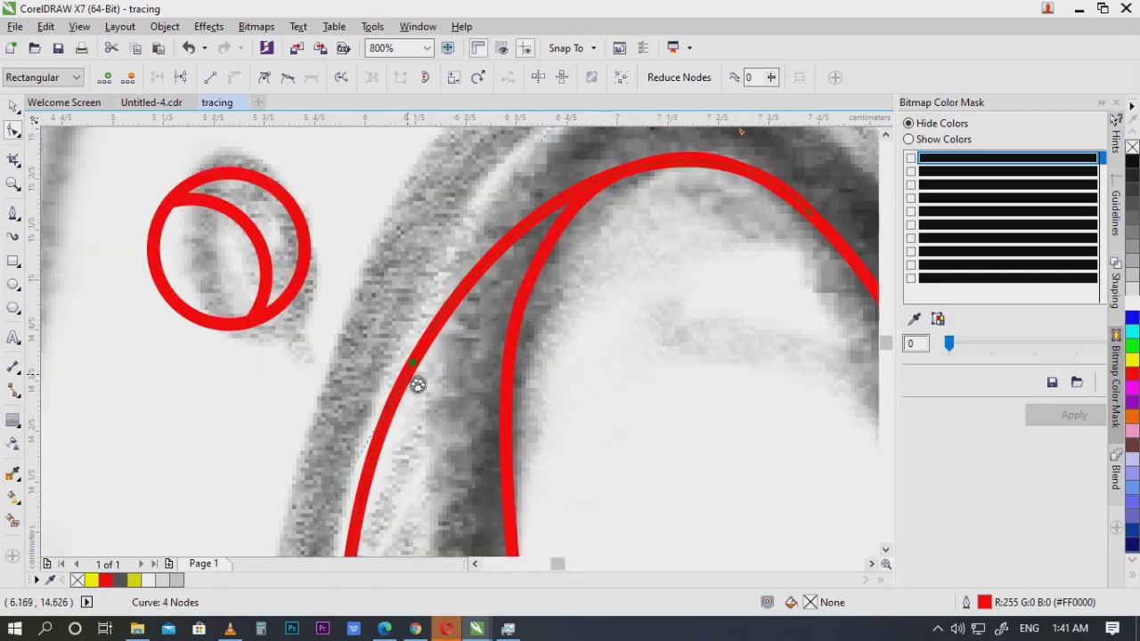
left_click_drag(423, 370, 400, 357)
Step: Shift the shading line's bottom end node along the left foot's outline and smooth the curve just above it
scroll(555, 374, "down", 2)
scroll(554, 374, "down", 1)
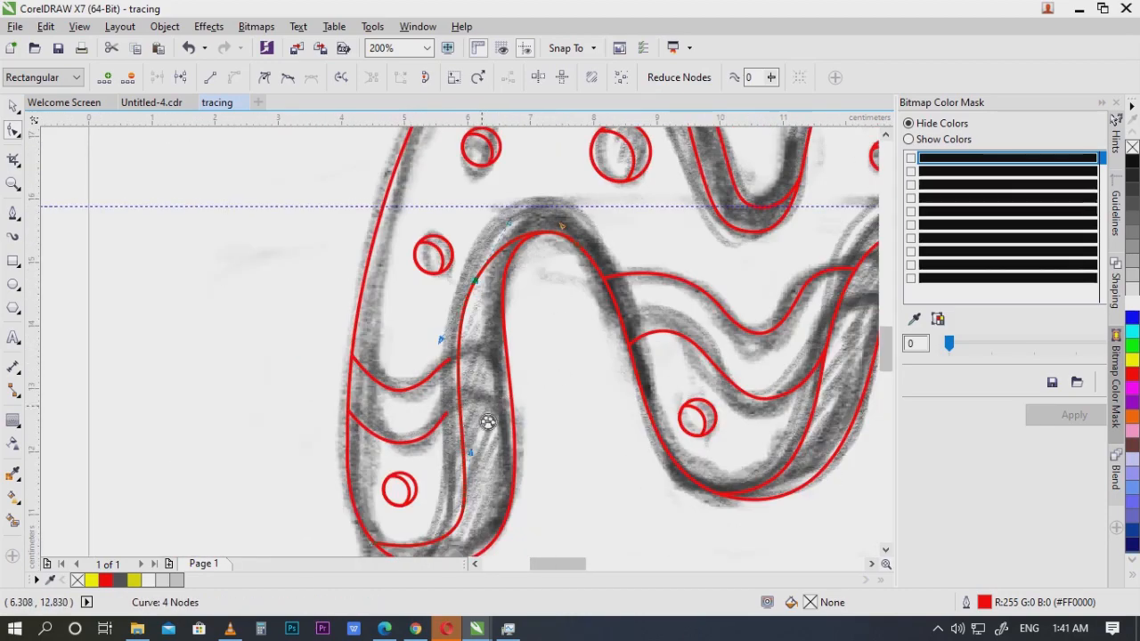
scroll(479, 421, "up", 1)
scroll(478, 421, "down", 2)
scroll(505, 412, "up", 1)
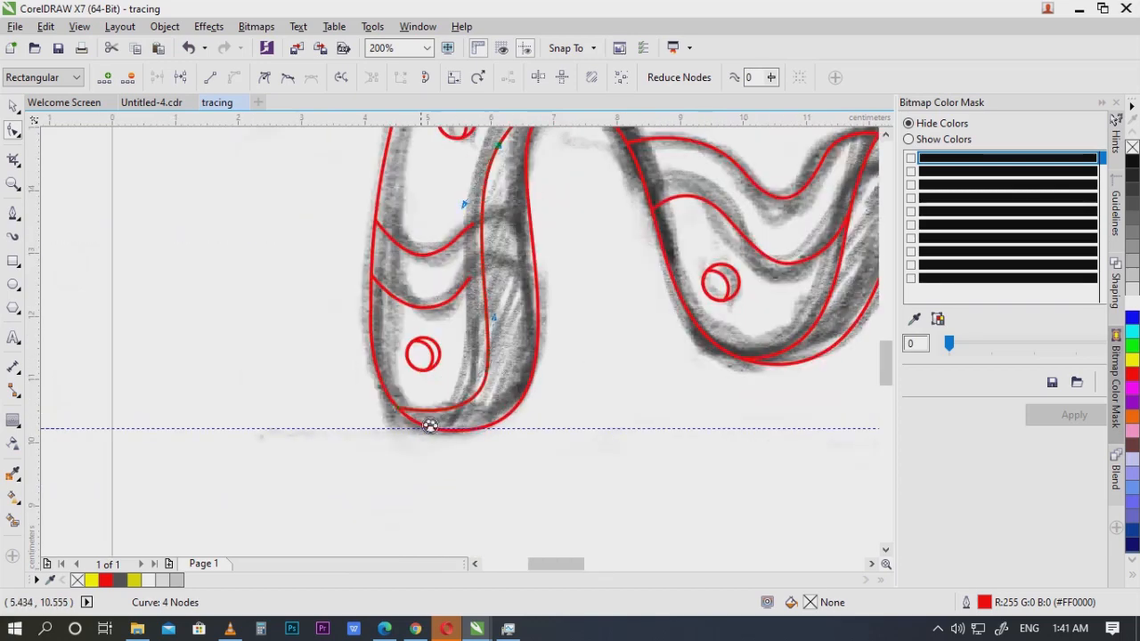
scroll(430, 425, "up", 1)
left_click_drag(408, 445, 437, 447)
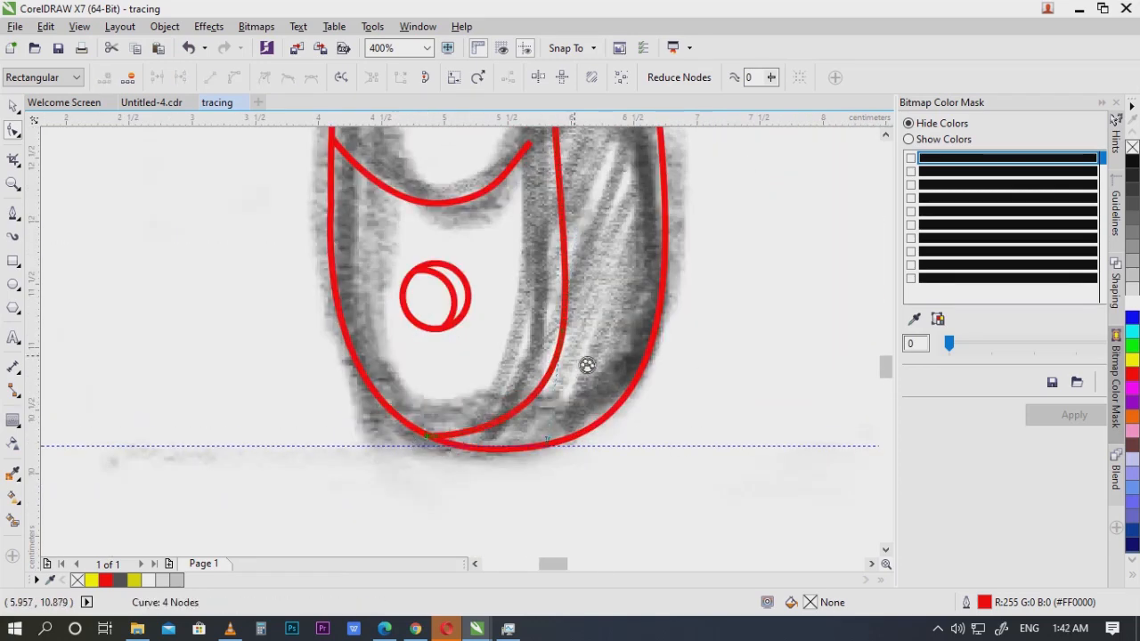
scroll(656, 357, "down", 1)
scroll(554, 379, "up", 1)
left_click_drag(543, 342, 552, 338)
scroll(593, 437, "down", 1)
scroll(531, 356, "up", 1)
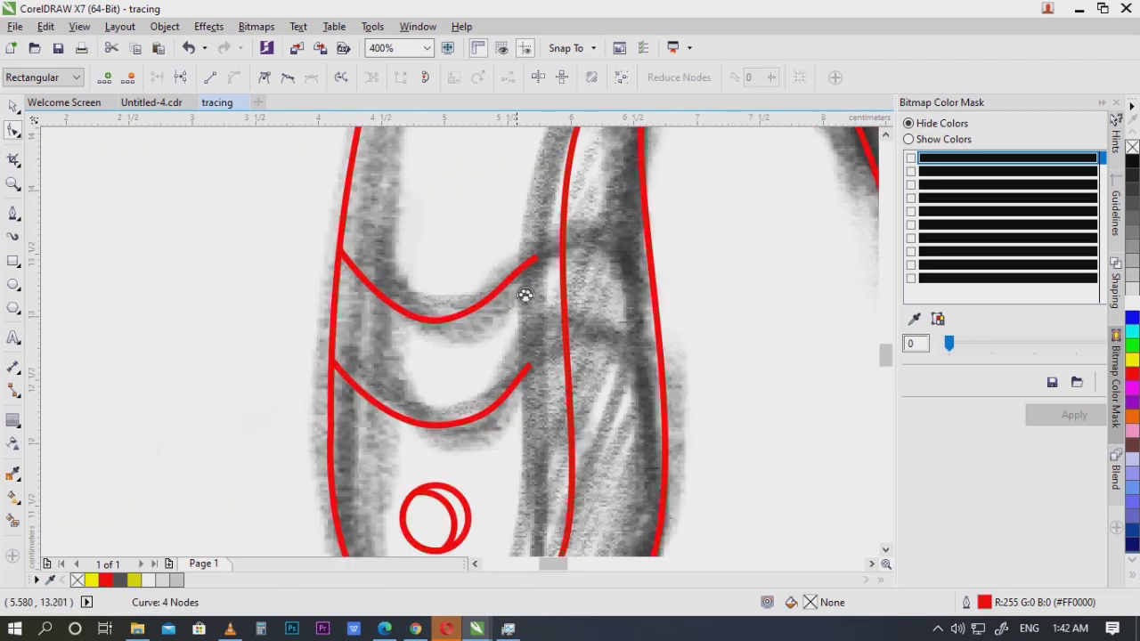
Step: Extend the right ends of both wavy band lines on the left leg to meet the moved shading line
mouse_move(537, 270)
left_mouse_down()
mouse_move(577, 262)
mouse_move(524, 267)
left_mouse_up()
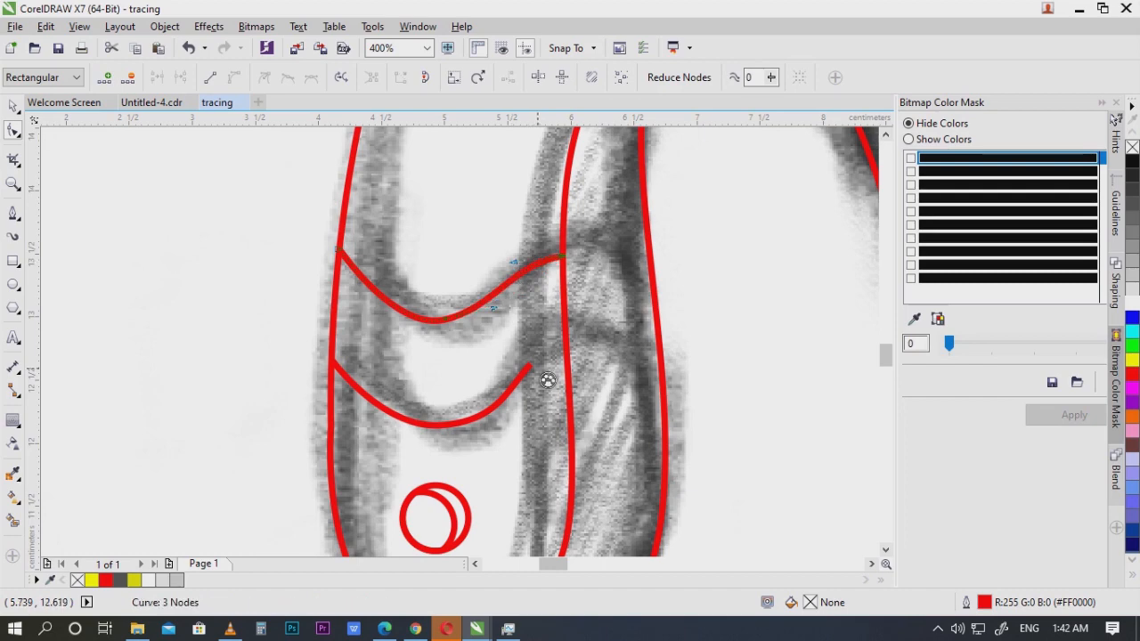
mouse_move(540, 374)
left_mouse_down()
mouse_move(576, 377)
mouse_move(542, 413)
mouse_move(537, 371)
left_mouse_up()
scroll(579, 354, "down", 2)
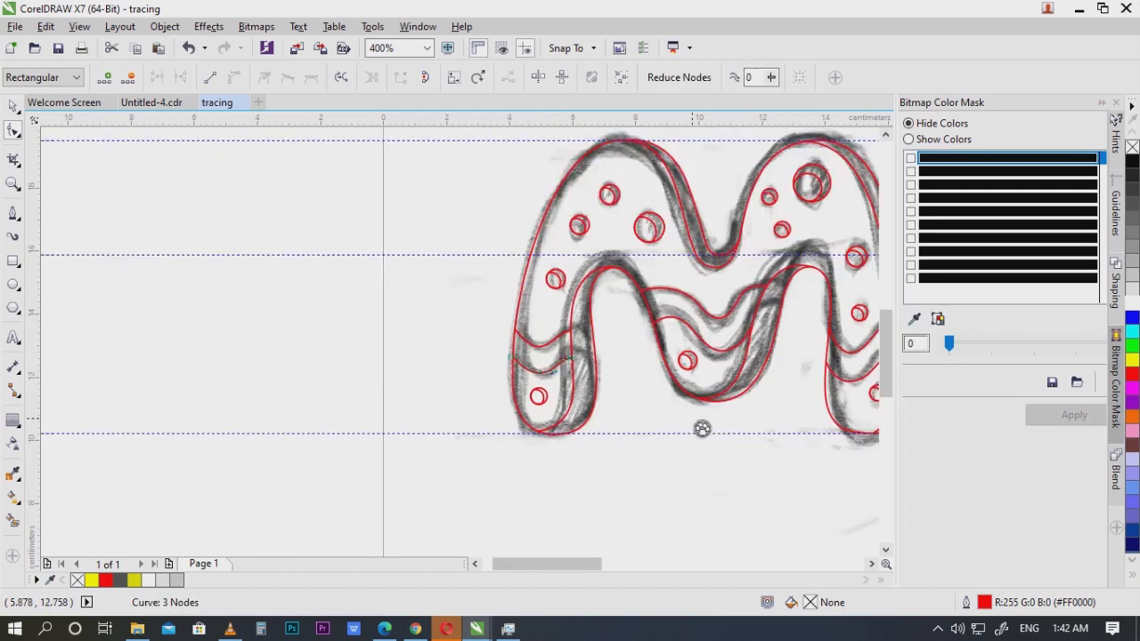
Step: Fill the main body area of the traced M with yellow and no outline using Smart Fill
left_click_drag(701, 427, 619, 369)
scroll(487, 350, "up", 2)
scroll(498, 428, "down", 2)
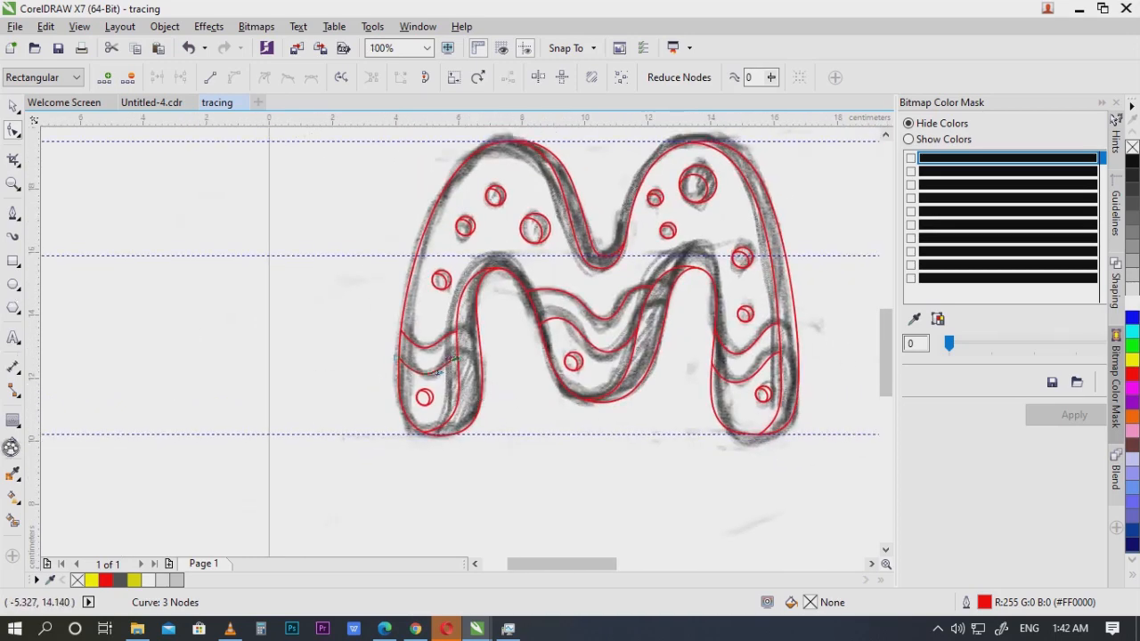
left_click(14, 521)
scroll(444, 329, "up", 1)
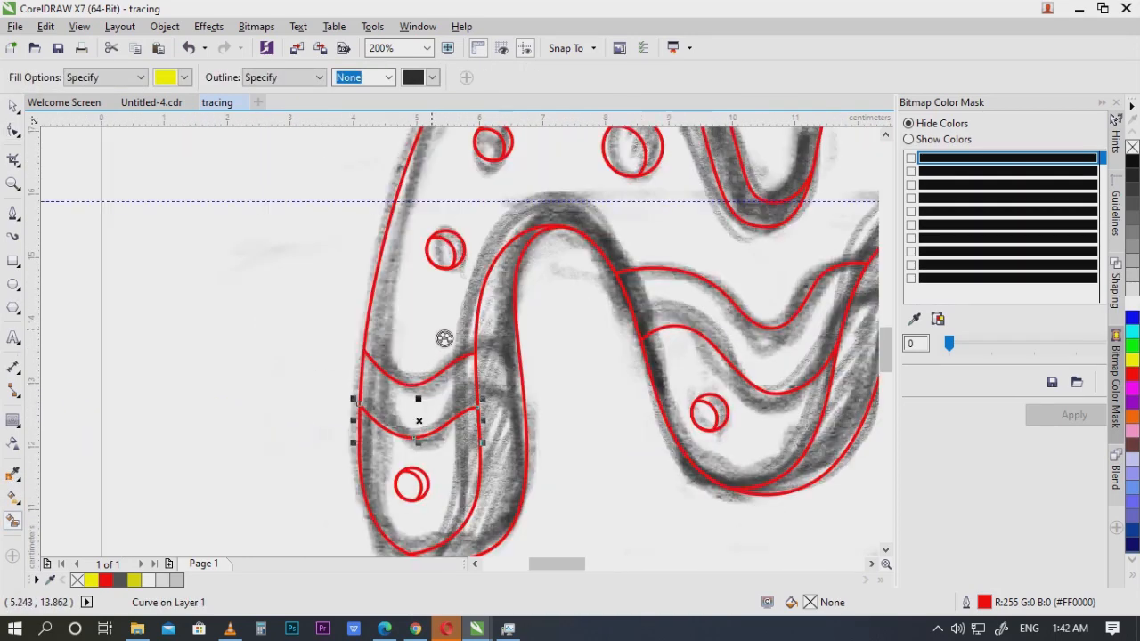
left_click(593, 300)
scroll(380, 317, "down", 1)
scroll(380, 317, "down", 1)
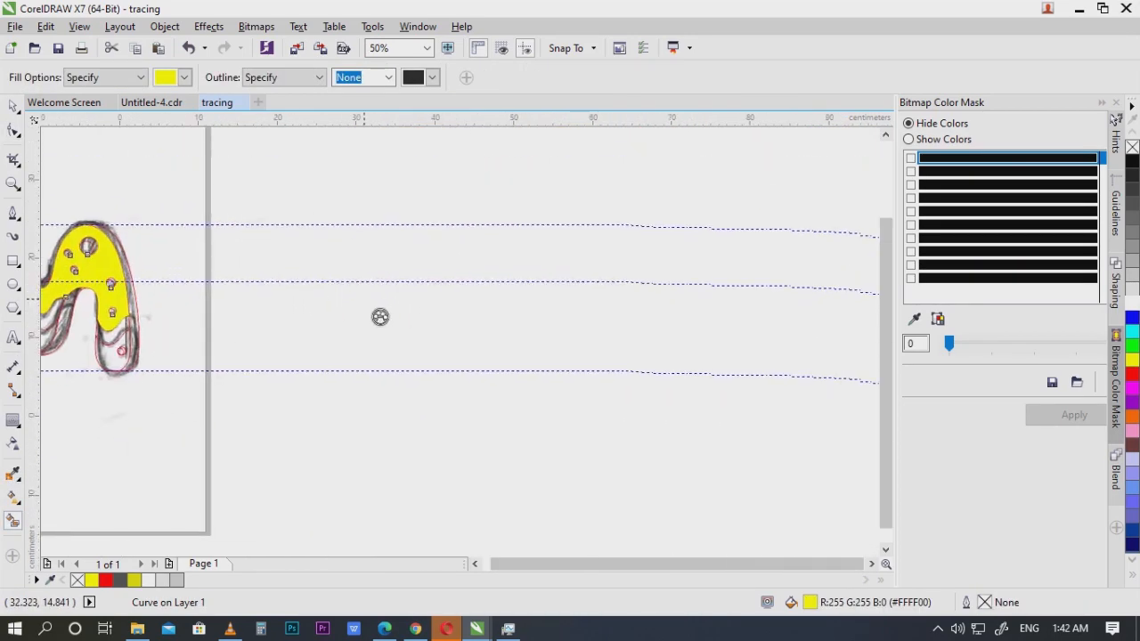
Step: Move the old yellow body 30 cm up, out of the coloured M, and move the new body 30 cm right into its place
scroll(381, 317, "down", 1)
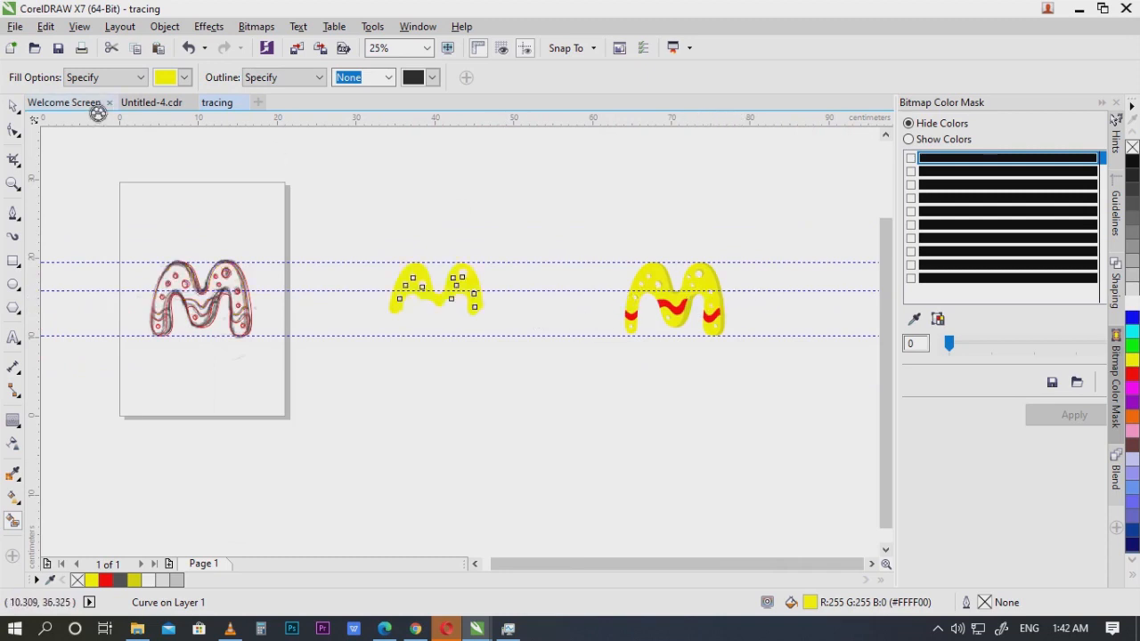
left_click(18, 106)
left_click(149, 134)
scroll(612, 264, "up", 1)
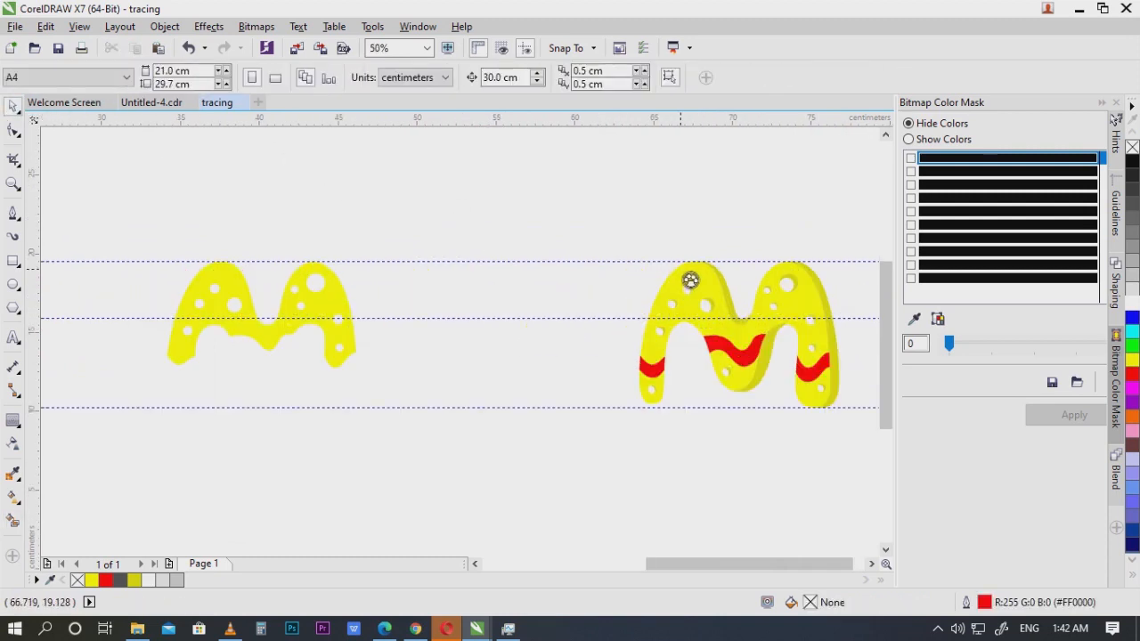
left_click(682, 271)
key("Up")
left_click(314, 288)
left_click(322, 298)
key("Right")
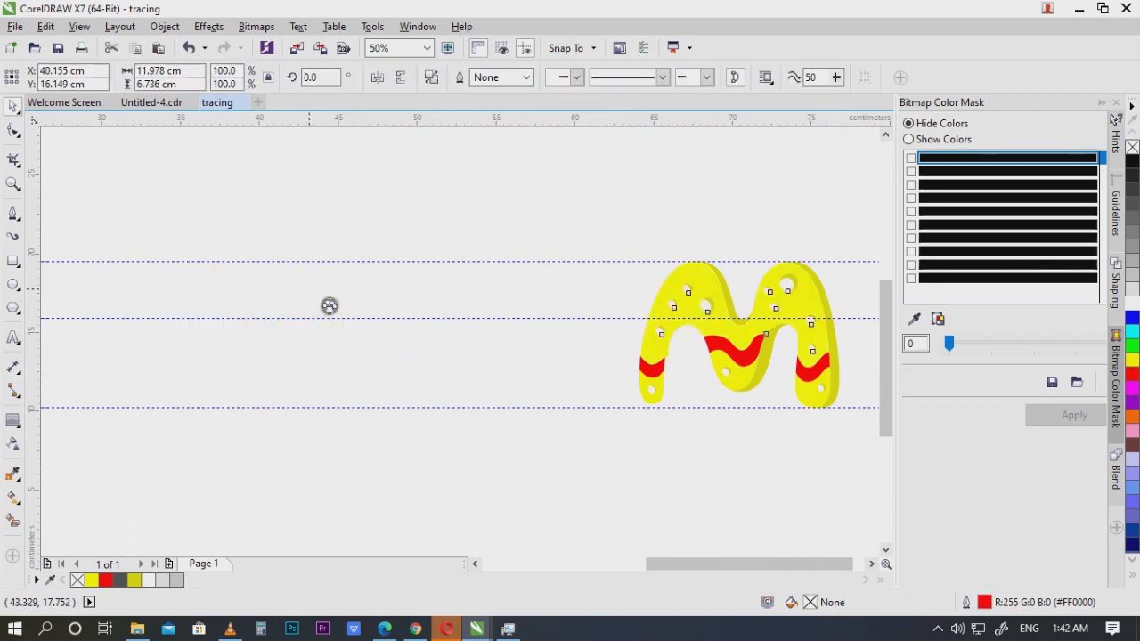
scroll(653, 329, "down", 1)
left_click_drag(321, 339, 632, 301)
scroll(358, 332, "up", 1)
scroll(528, 322, "up", 1)
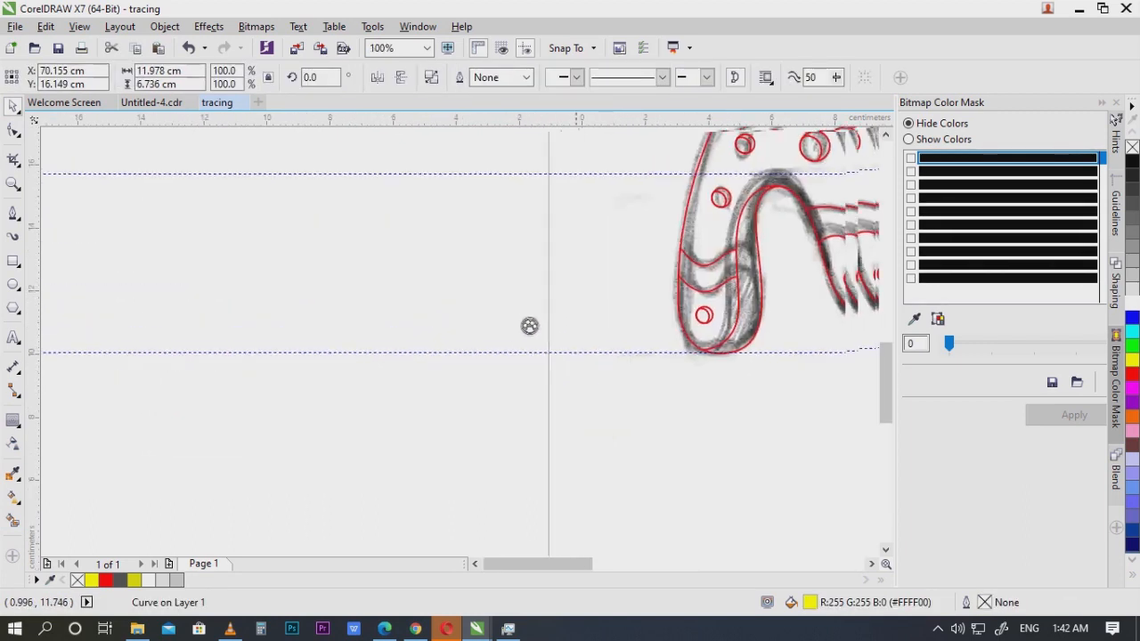
Step: Smart Fill the left leg's shading strip in the tracing with yellow and move the piece onto the coloured M
left_click_drag(529, 326, 364, 364)
left_click(592, 372)
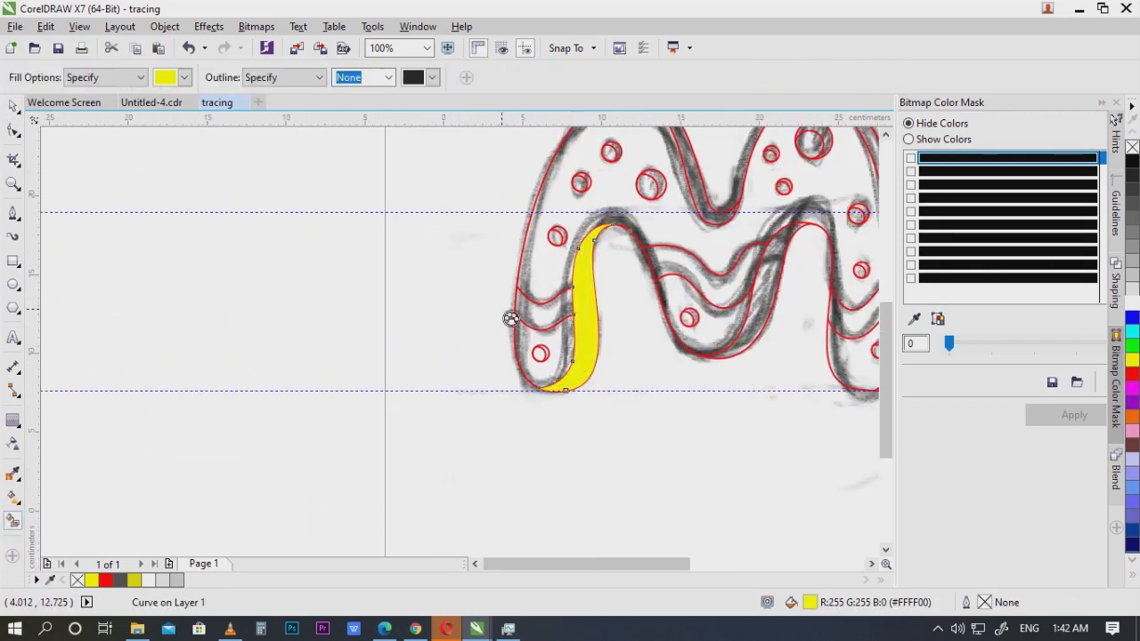
scroll(598, 376, "down", 2)
scroll(576, 315, "up", 2)
left_click_drag(425, 316, 633, 333)
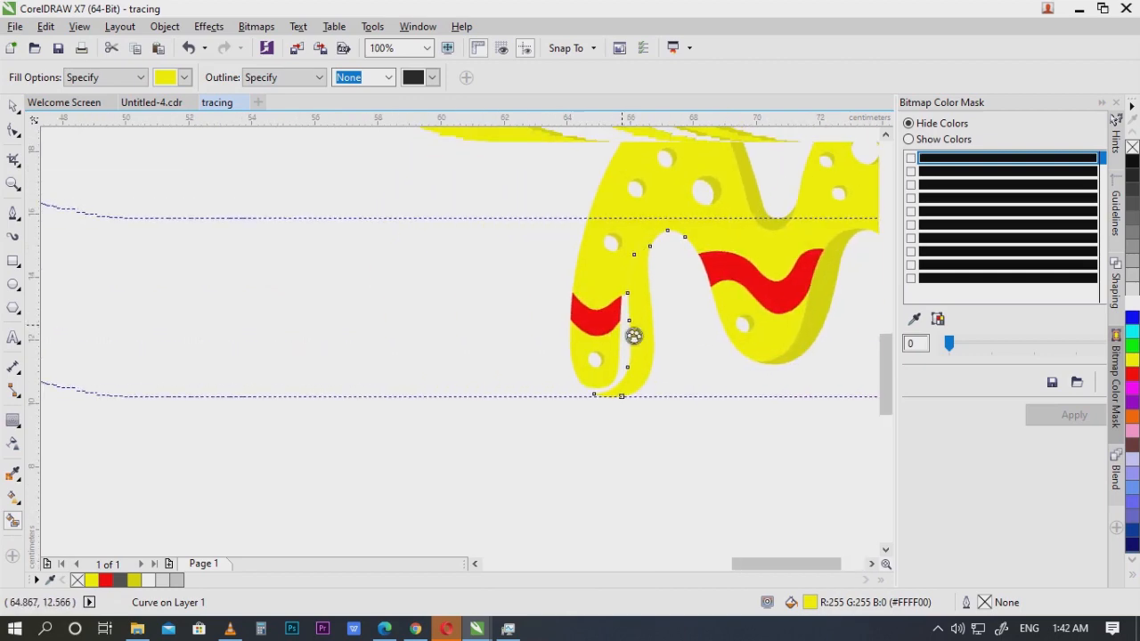
scroll(634, 333, "up", 1)
Step: Fill the left foot area below the wavy band with yellow and move the piece onto the coloured M
scroll(635, 318, "down", 2)
scroll(659, 343, "down", 2)
scroll(452, 370, "up", 4)
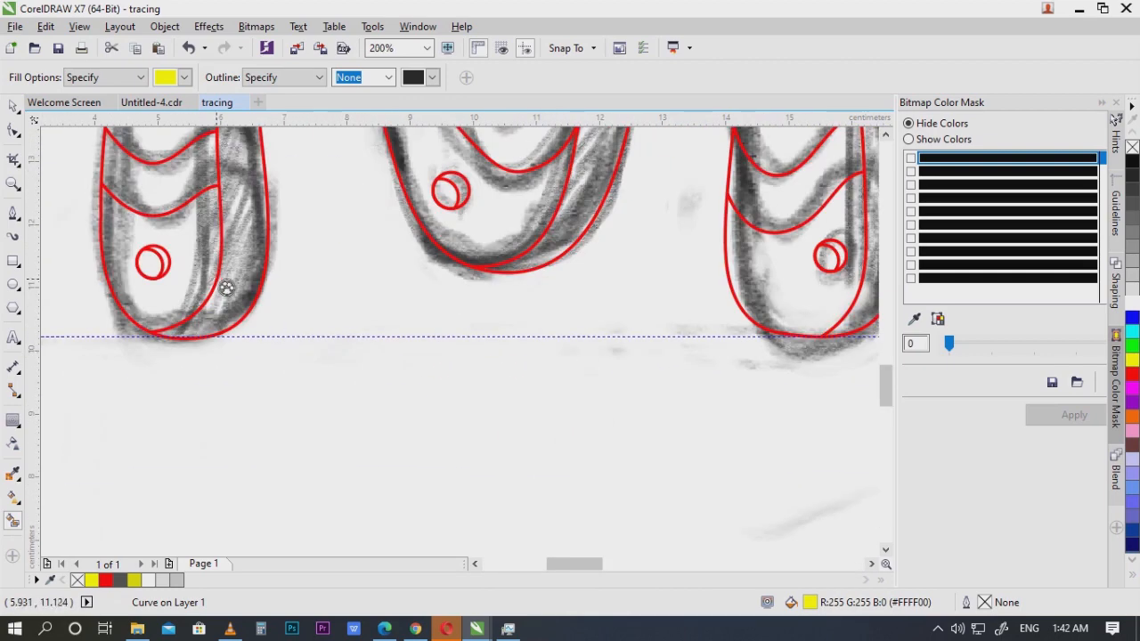
left_click(203, 287)
scroll(178, 292, "down", 3)
key("Right")
scroll(768, 311, "up", 1)
scroll(659, 280, "up", 2)
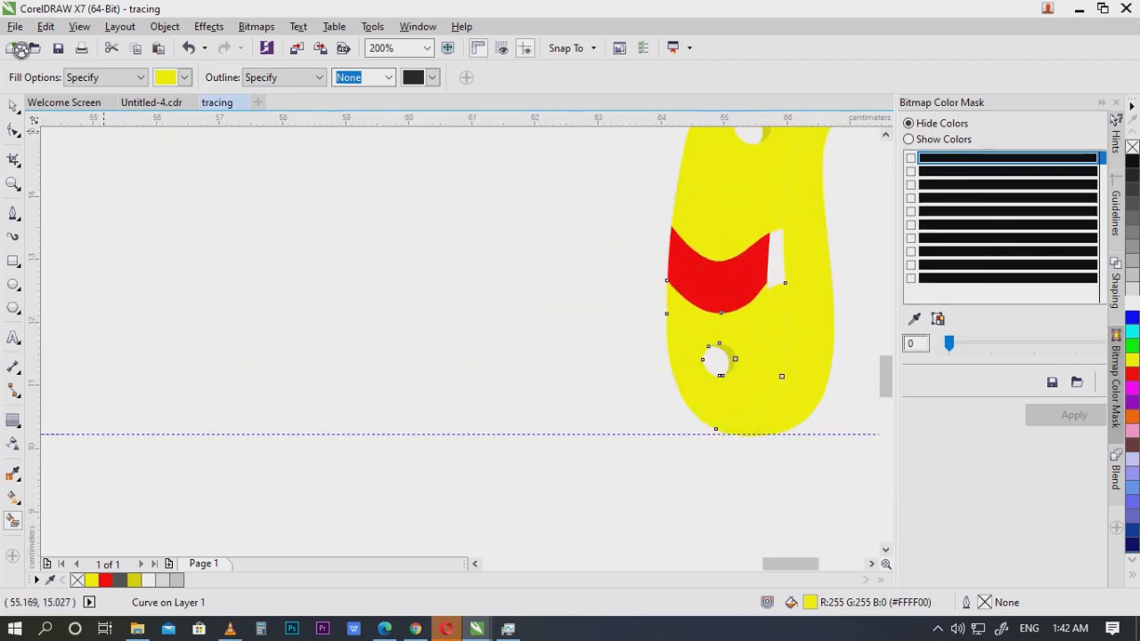
Step: Delete the yellow foot pieces and the red band from the coloured M's left leg
left_click(13, 107)
left_click(384, 365)
left_click(701, 334)
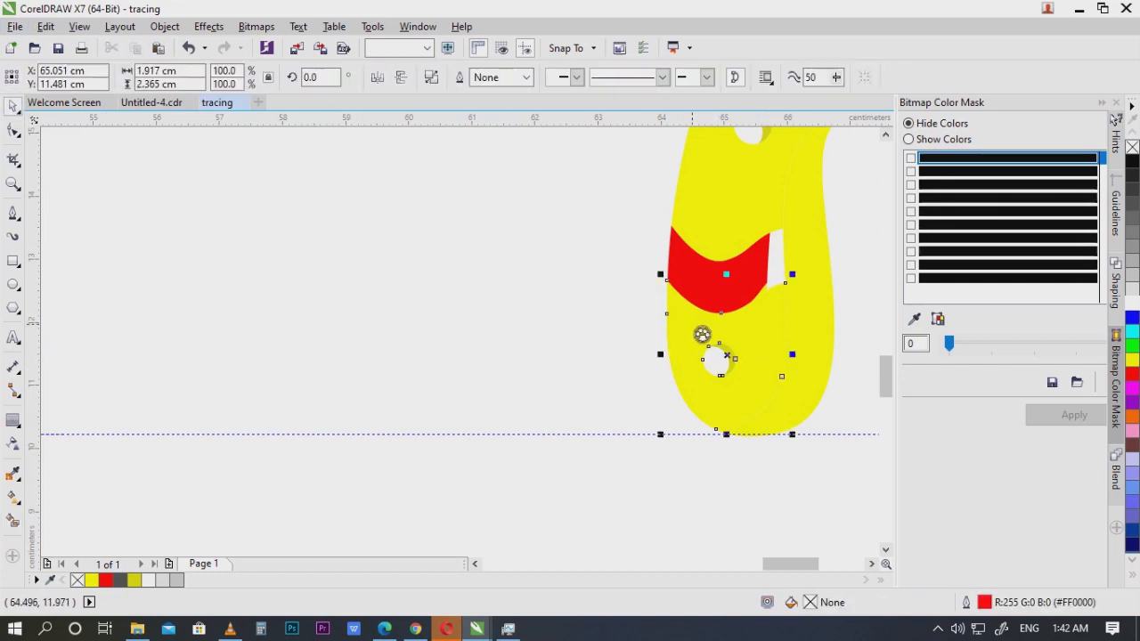
key("Delete")
left_click(763, 275)
key("Delete")
scroll(669, 311, "down", 4)
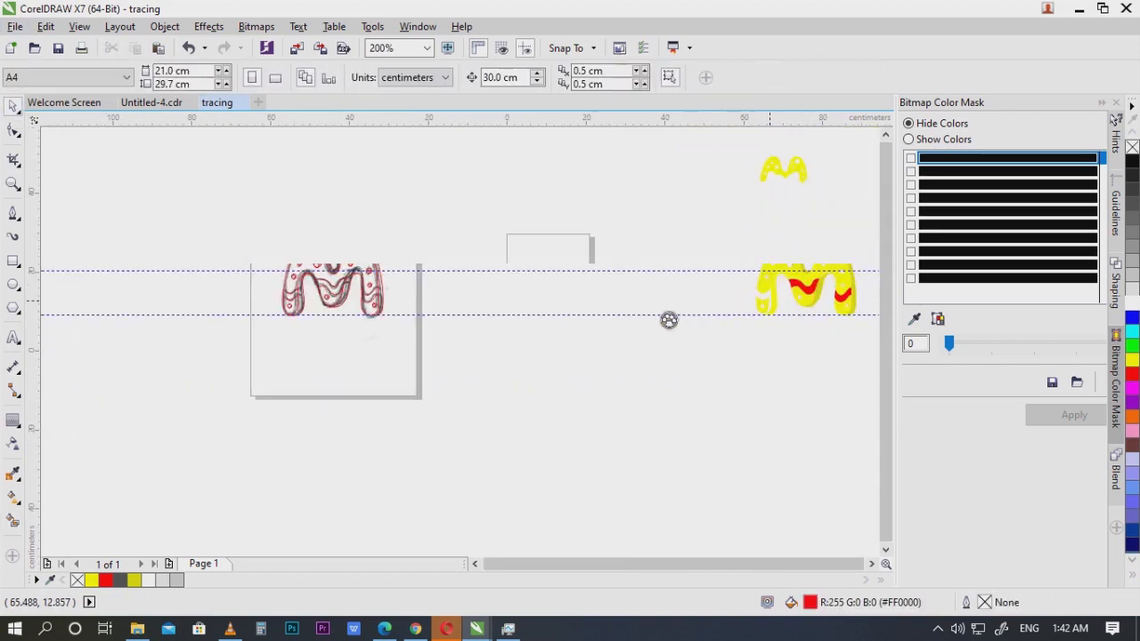
scroll(645, 289, "up", 2)
scroll(400, 338, "down", 1)
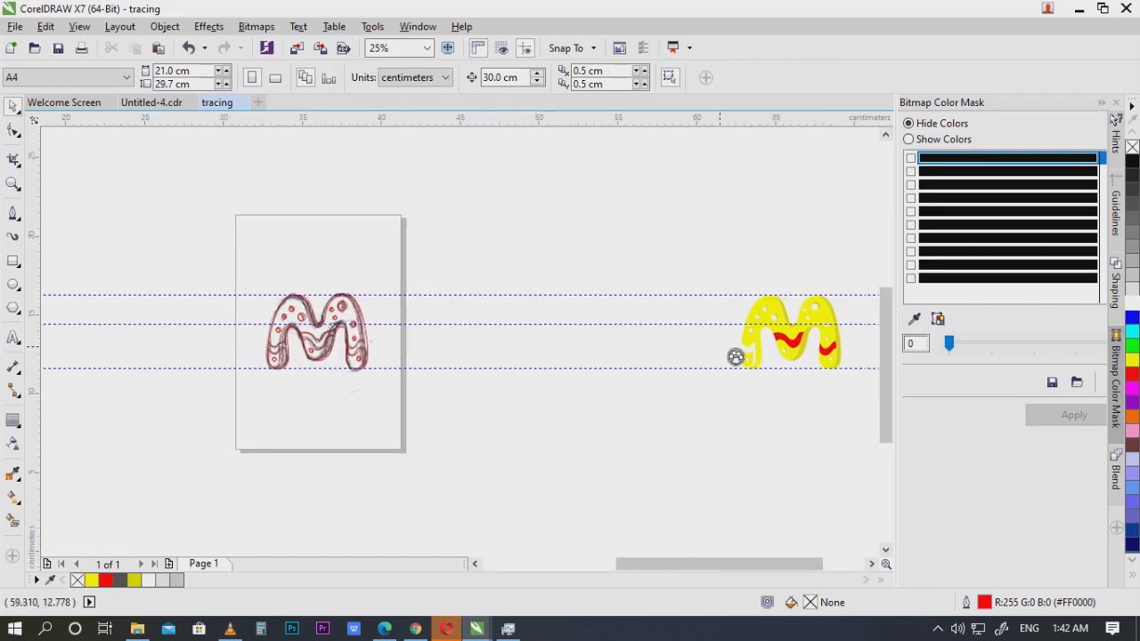
scroll(736, 354, "up", 2)
scroll(694, 392, "down", 2)
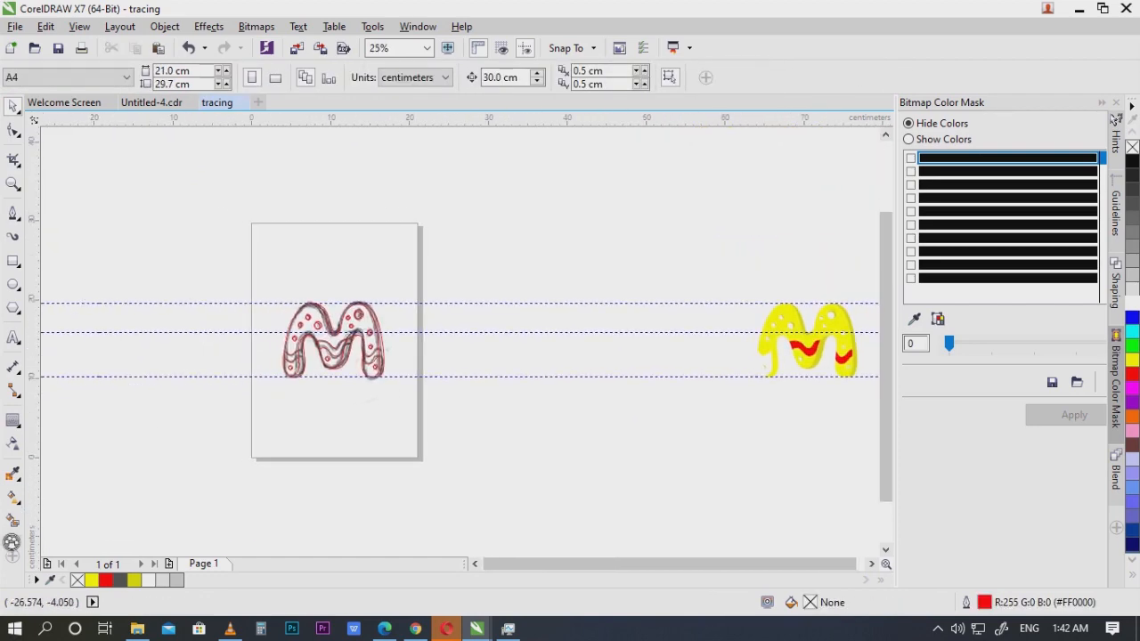
Step: Smart Fill the tracing's left foot and the wavy band above it with yellow, moving each piece 30 cm right
left_click(13, 522)
scroll(292, 386, "up", 3)
left_click(293, 349)
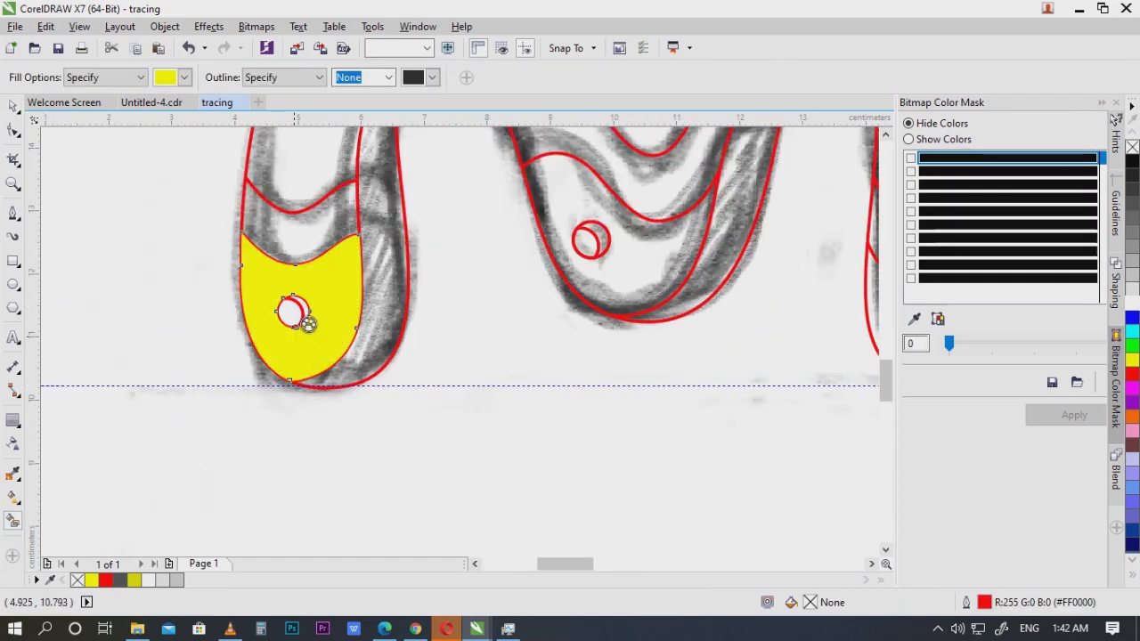
key("ctrl+z")
left_click(306, 258)
key("ctrl+z")
scroll(285, 314, "down", 2)
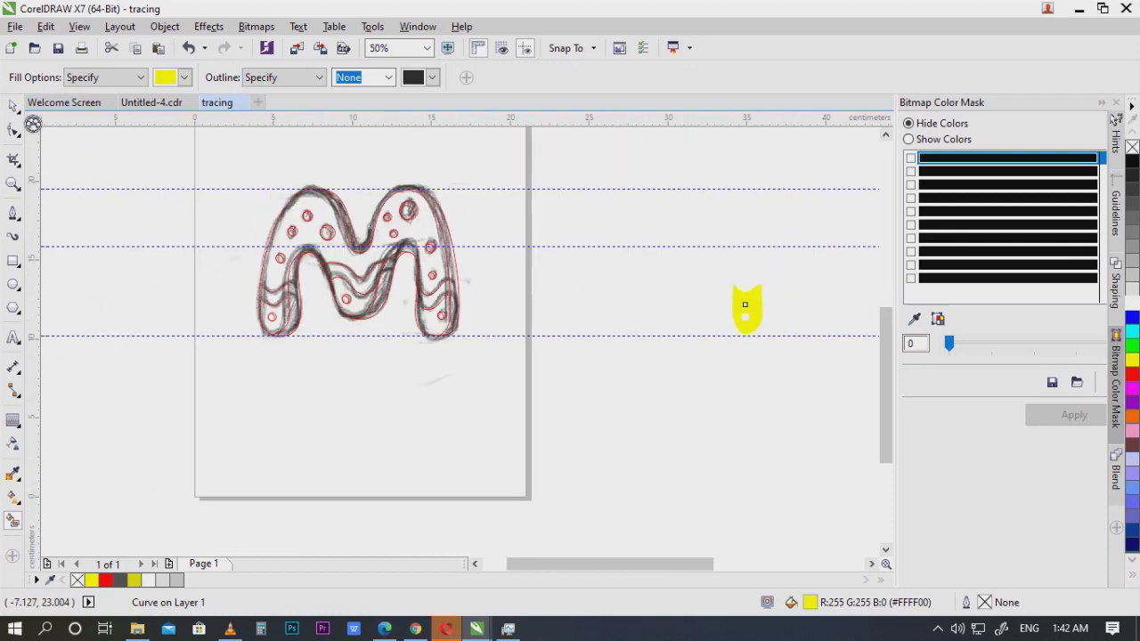
Step: Colour the new left band red, then move it together with the foot piece 30 cm right onto the coloured M
key("space")
scroll(793, 320, "up", 2)
scroll(516, 317, "down", 1)
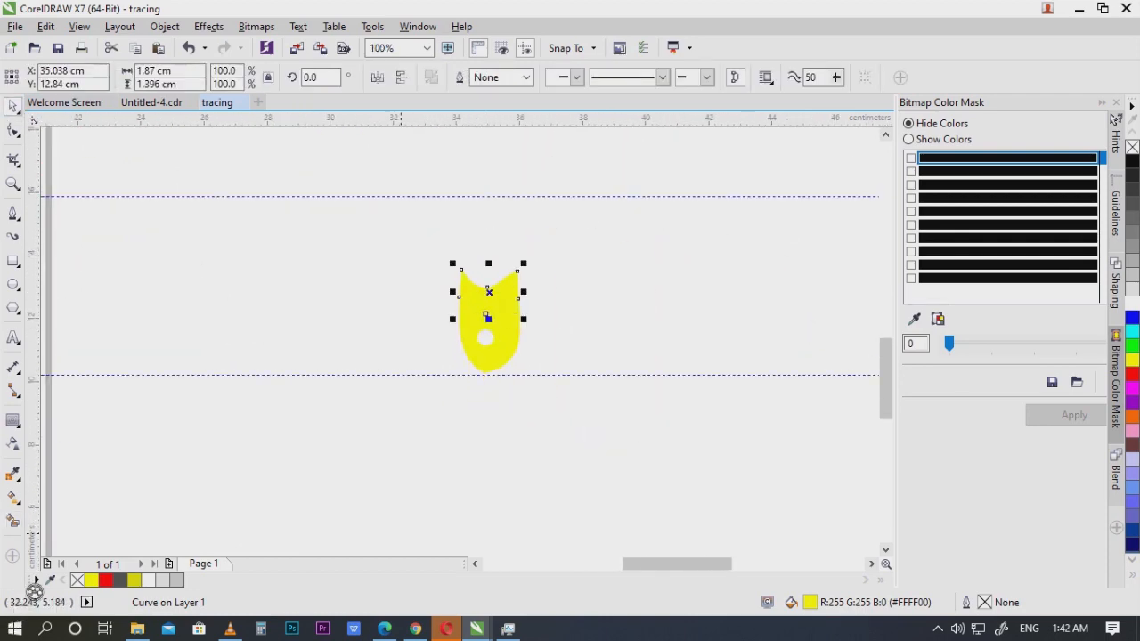
left_click_drag(338, 249, 634, 470)
scroll(515, 419, "down", 1)
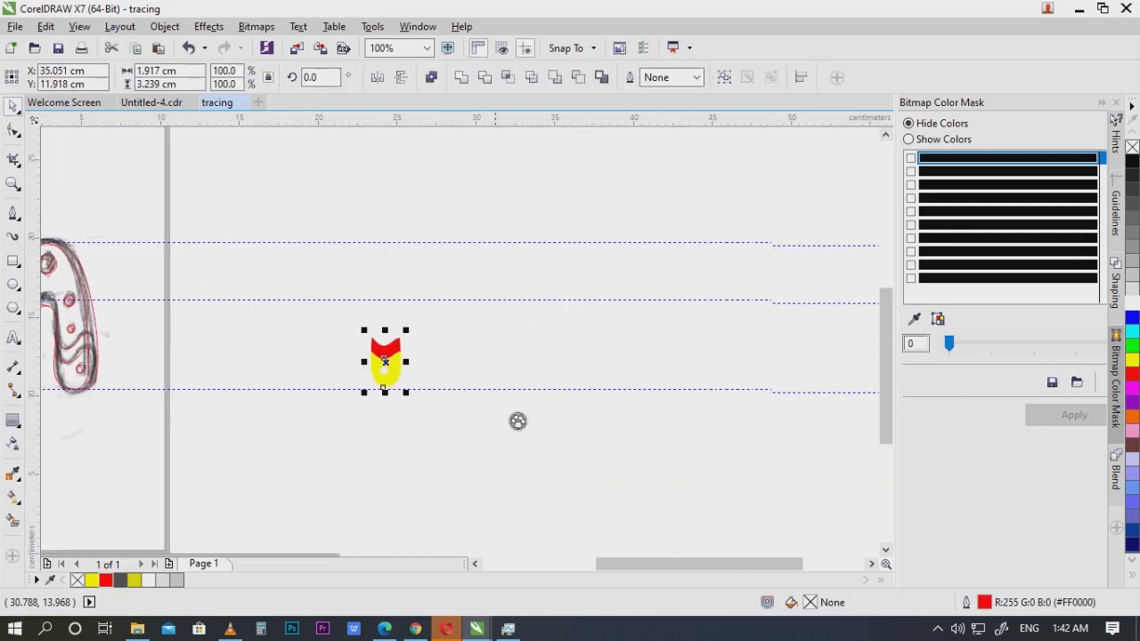
key("Right")
scroll(654, 378, "right", 3)
scroll(630, 363, "up", 1)
scroll(628, 362, "up", 2)
left_click(638, 438)
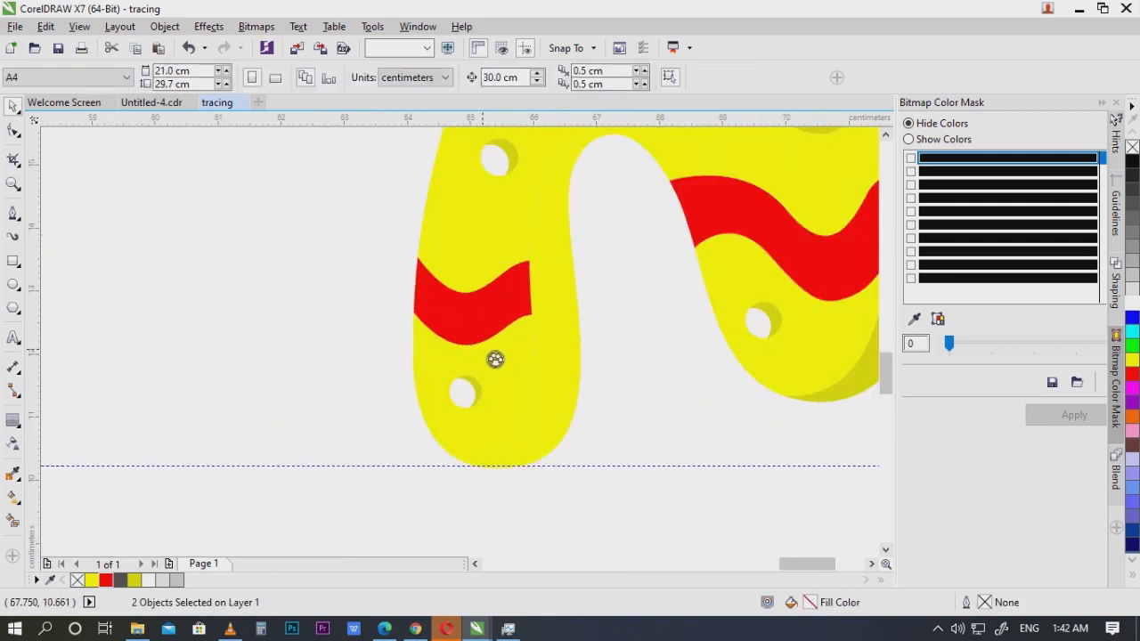
Step: Recolour the left leg's shading strip with the darker yellow from the document palette
left_click_drag(559, 364, 593, 429)
key("ctrl+z")
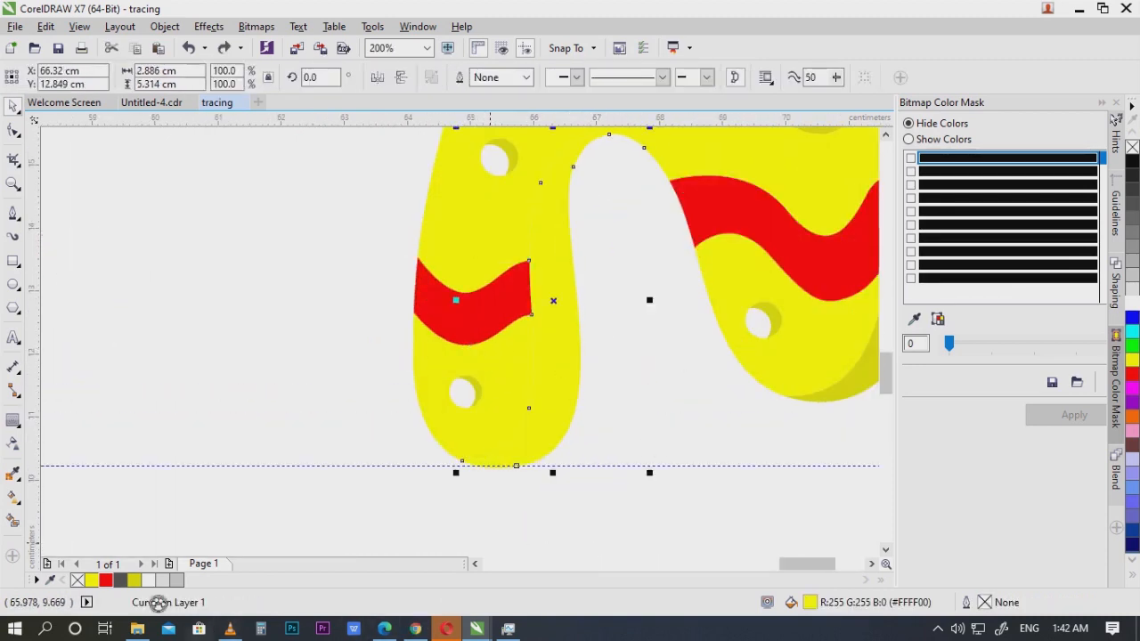
left_click(145, 580)
left_click(270, 453)
Step: Examine the coloured M's shading, bands and dots up close and as a whole
scroll(541, 384, "down", 1)
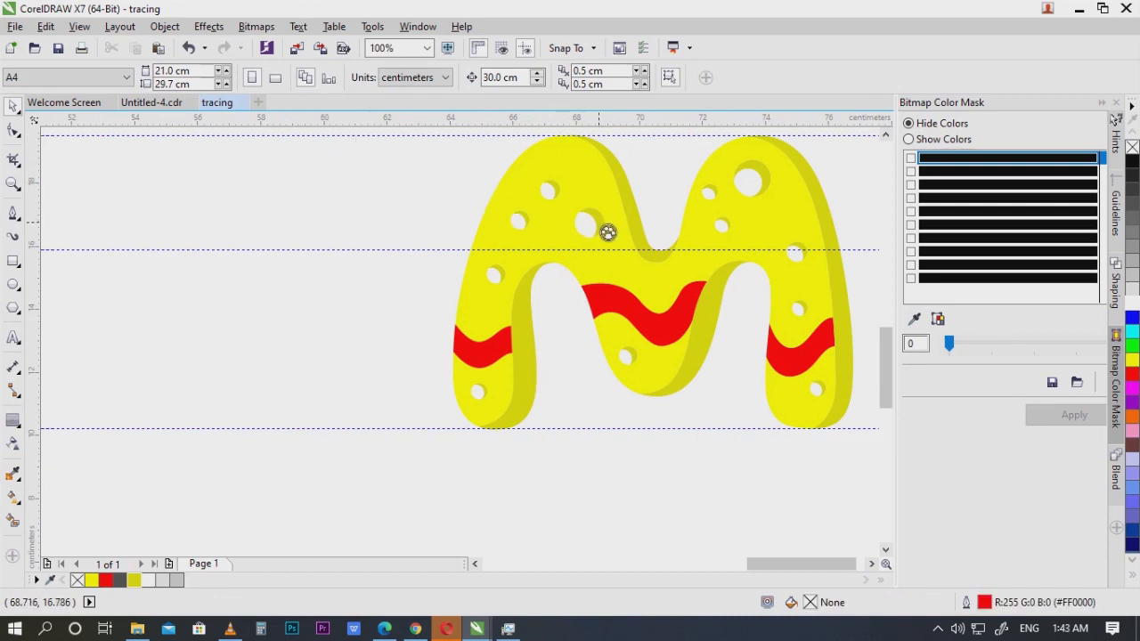
left_click_drag(657, 220, 638, 259)
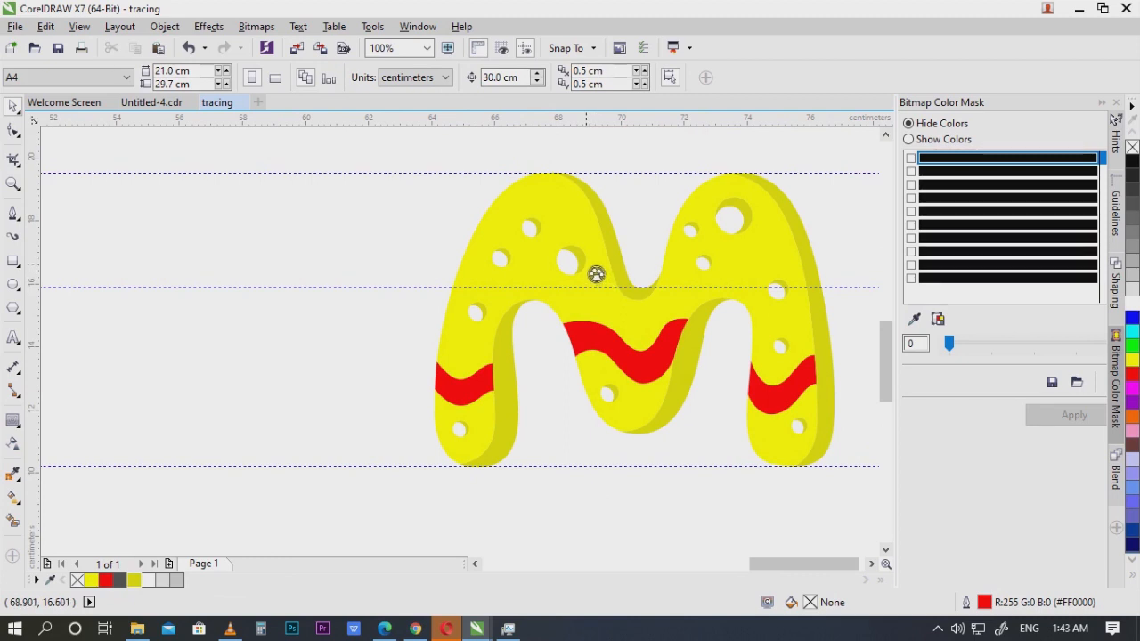
scroll(609, 288, "down", 1)
scroll(670, 303, "up", 1)
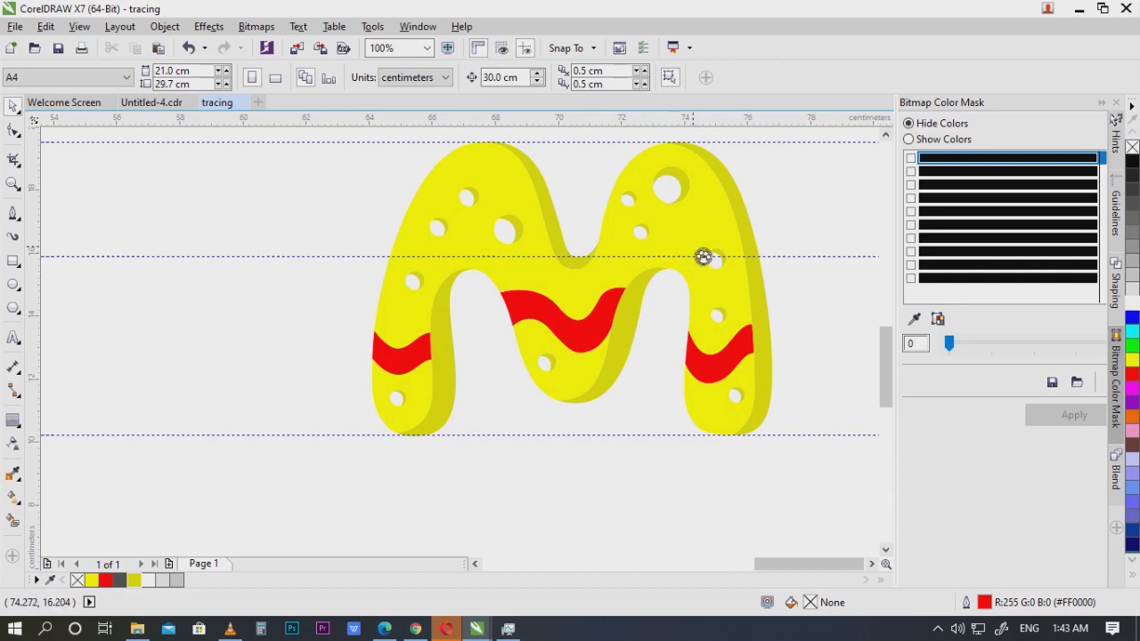
left_click_drag(817, 285, 797, 328)
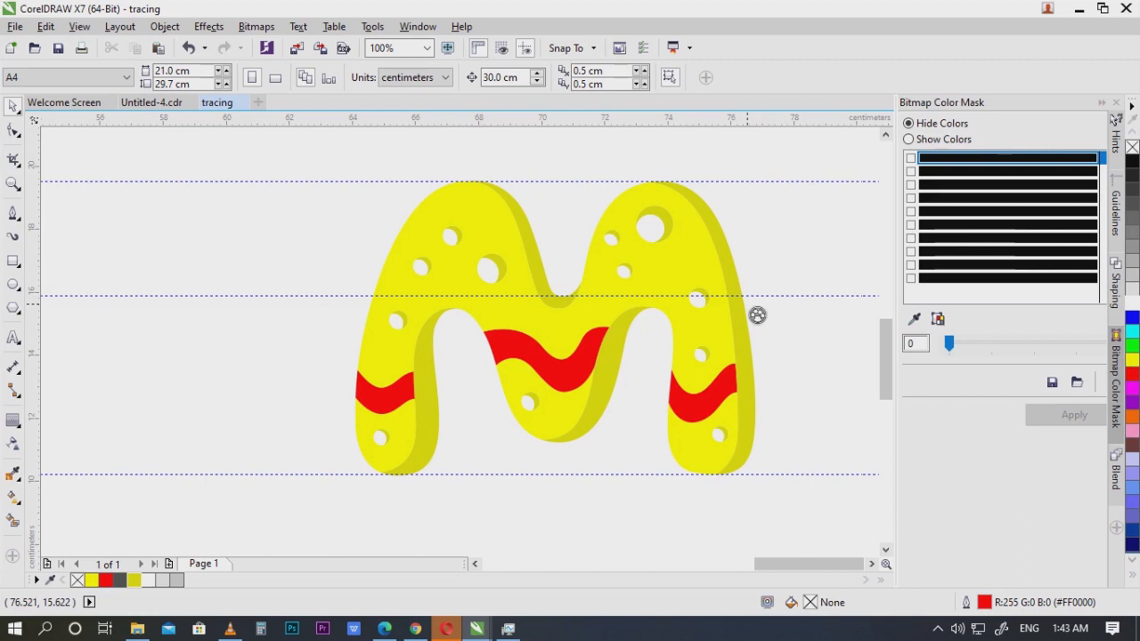
scroll(757, 315, "down", 1)
scroll(585, 386, "up", 1)
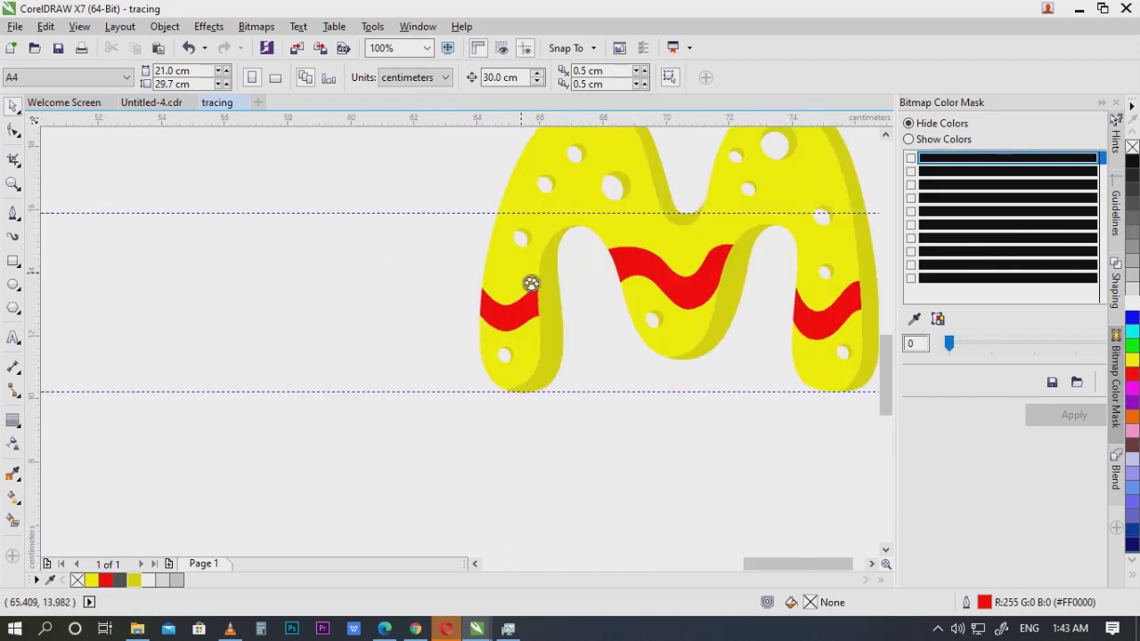
mouse_move(529, 282)
left_mouse_down()
mouse_move(453, 400)
mouse_move(591, 395)
left_mouse_up()
scroll(453, 400, "down", 1)
scroll(493, 440, "up", 1)
scroll(489, 428, "down", 1)
scroll(591, 394, "down", 1)
mouse_move(487, 326)
left_mouse_down()
mouse_move(645, 305)
mouse_move(594, 382)
left_mouse_up()
left_click_drag(847, 310, 797, 315)
scroll(725, 463, "up", 2)
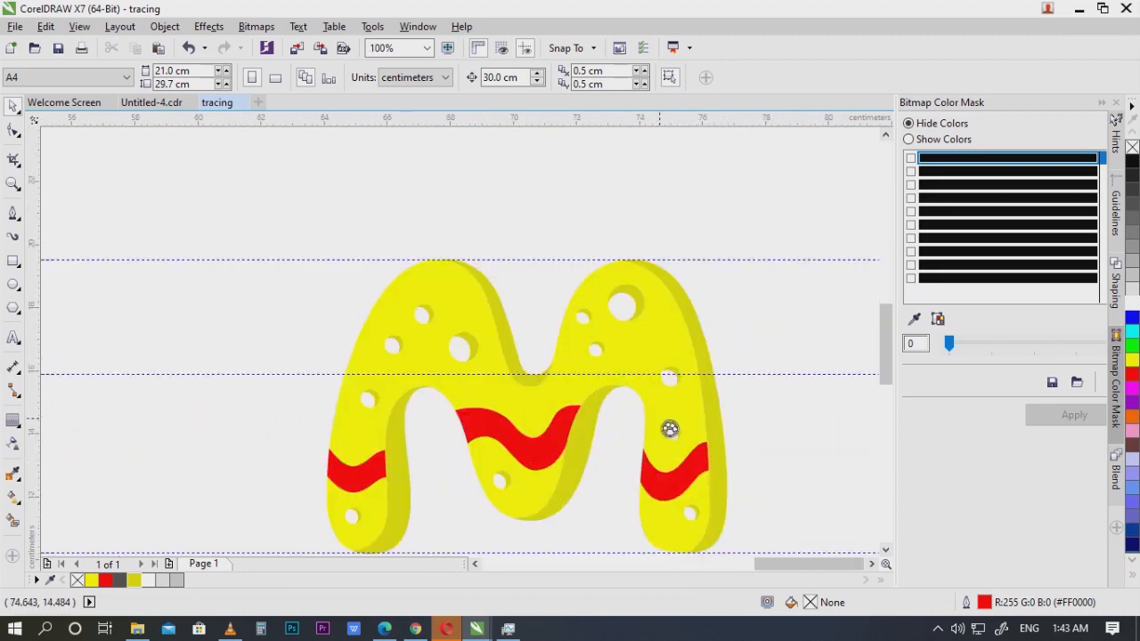
Step: Move the main yellow body and the three yellow pieces below the bands 30 cm right, out of the coloured M
left_click_drag(670, 429, 663, 379)
left_click(669, 369)
key("Right")
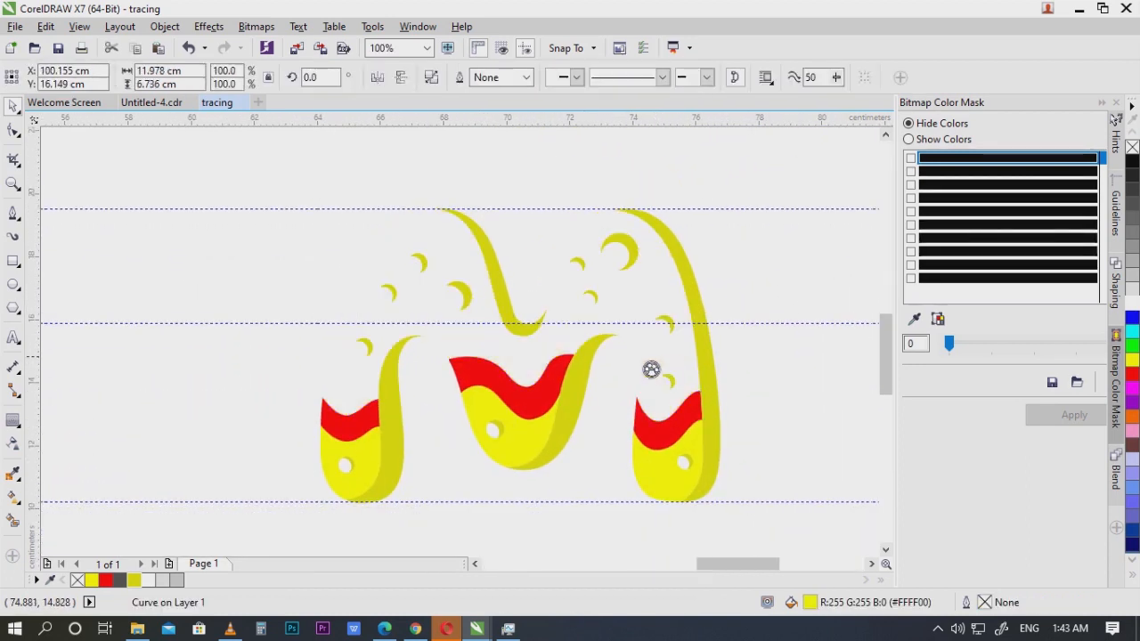
left_click(538, 440)
key("Right")
key("Right")
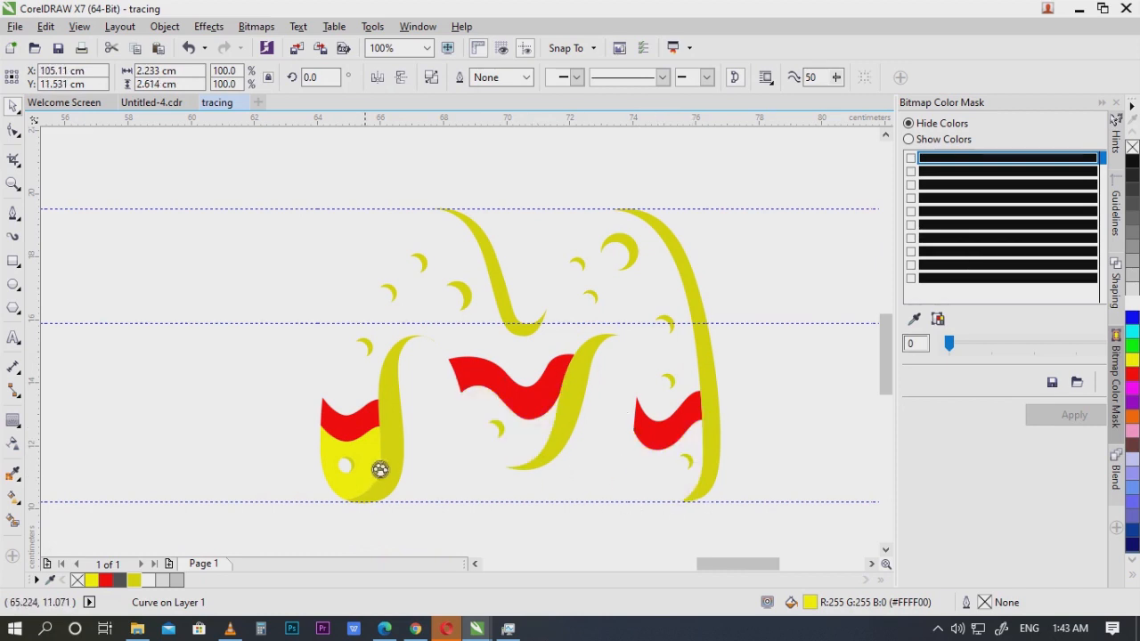
key("Right")
scroll(446, 420, "down", 1)
Step: Select the four moved yellow pieces of the M and group them
left_click_drag(766, 389, 471, 366)
left_click_drag(508, 263, 837, 507)
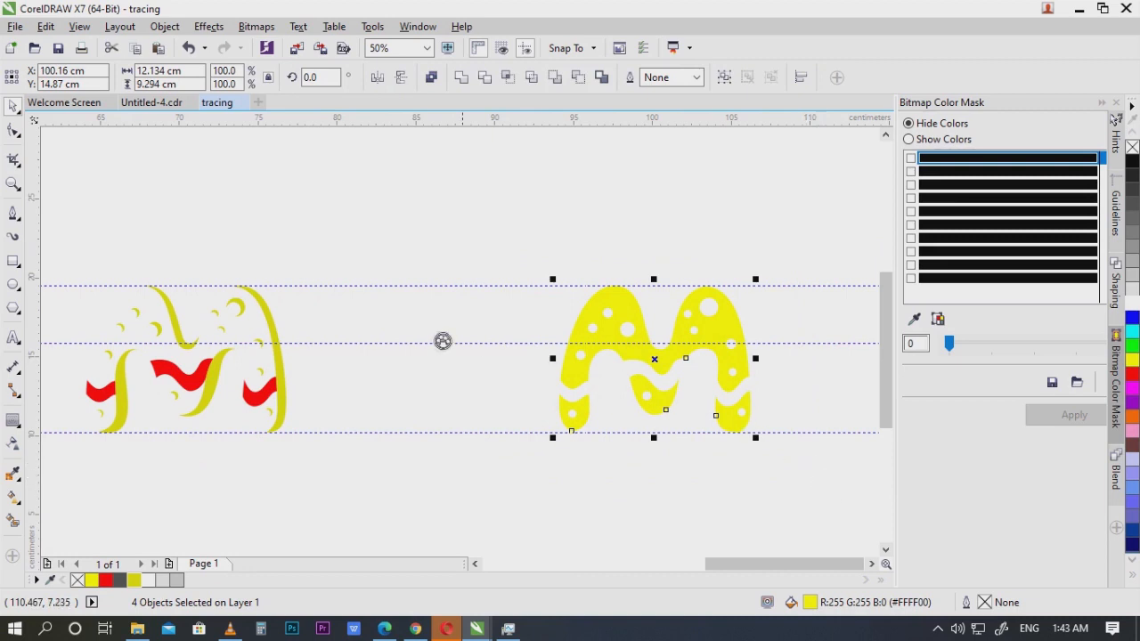
key("ctrl+g")
left_click_drag(442, 341, 524, 318)
key("Left")
key("Right")
Step: Move the three red wavy bands 30 cm right onto the yellow pieces and group the bands
scroll(409, 354, "up", 1)
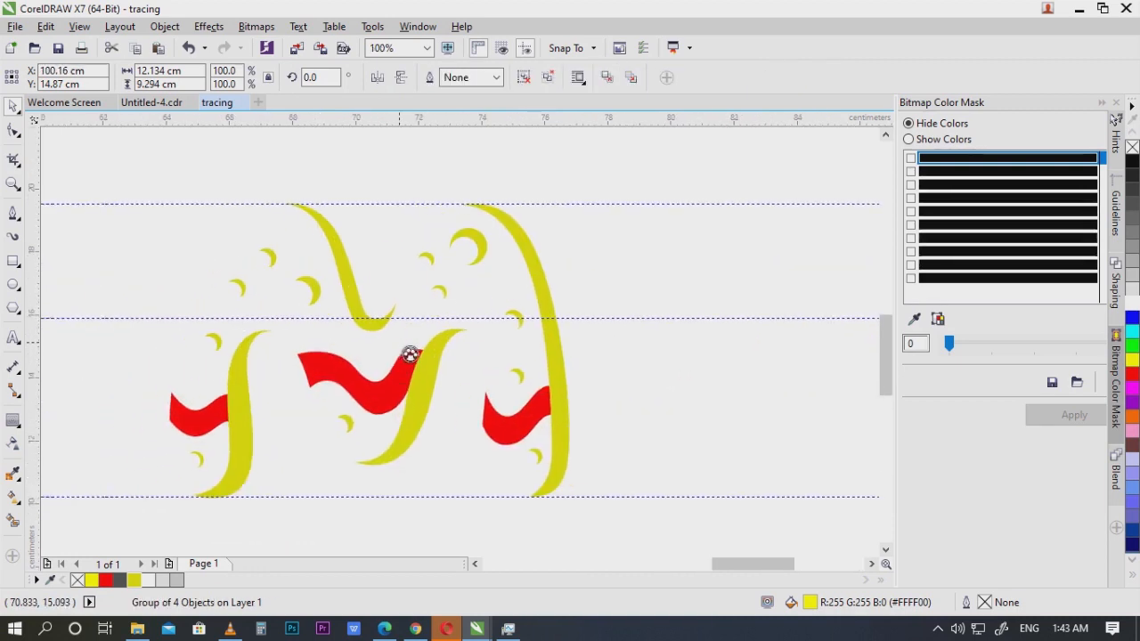
key("Right")
left_click(471, 258)
scroll(476, 267, "down", 1)
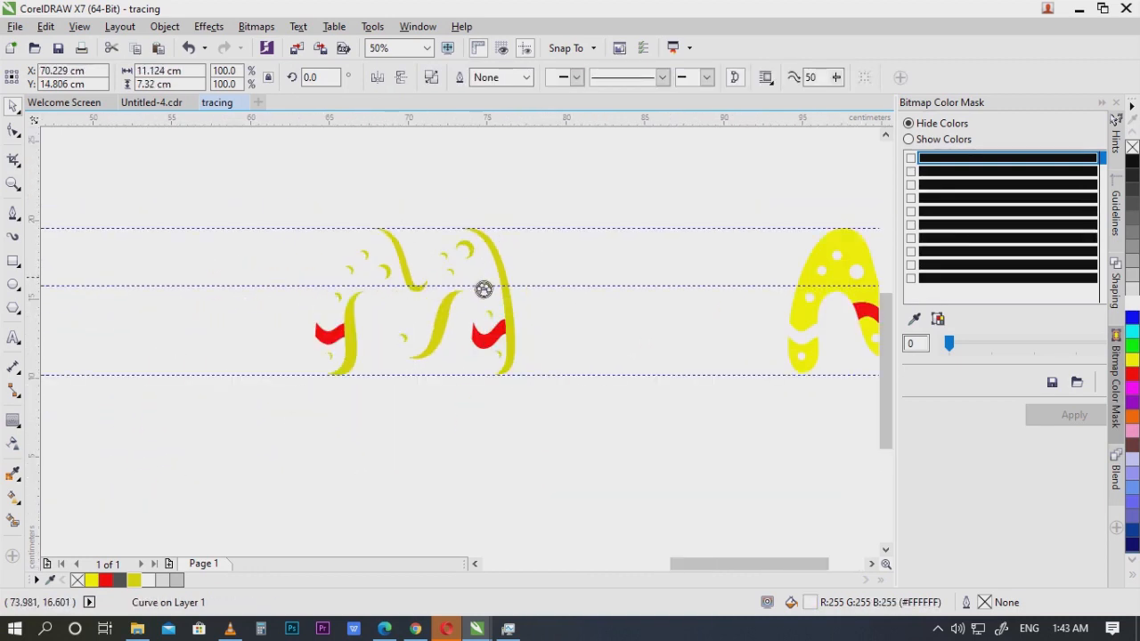
left_click(499, 349)
key("Right")
left_click(327, 335)
key("Right")
scroll(544, 348, "right", 3)
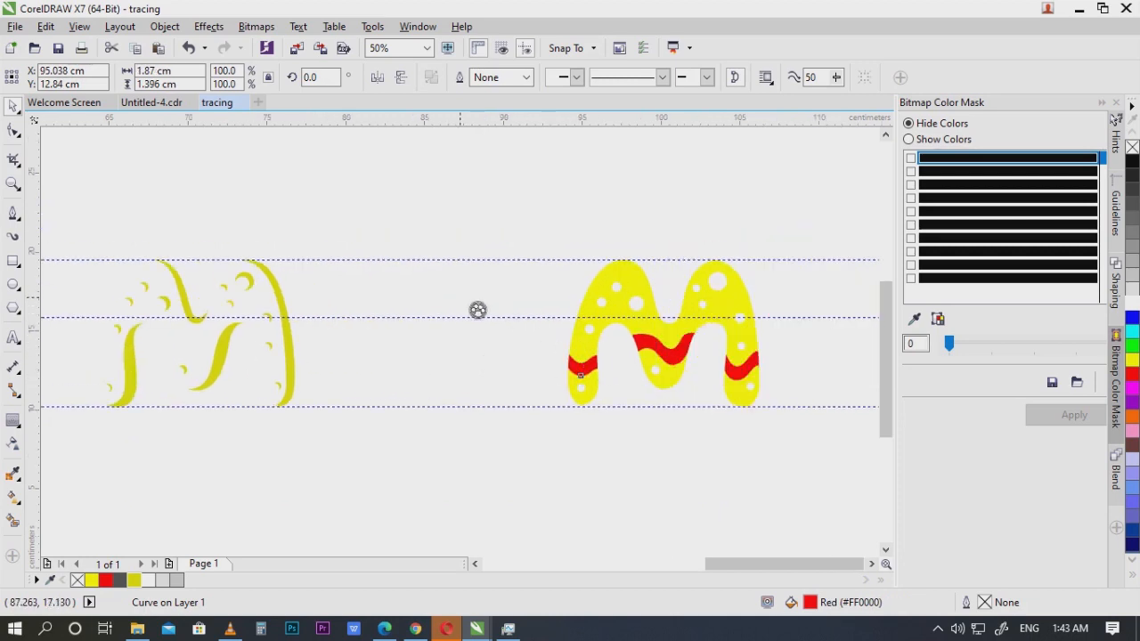
left_click_drag(837, 398, 826, 391)
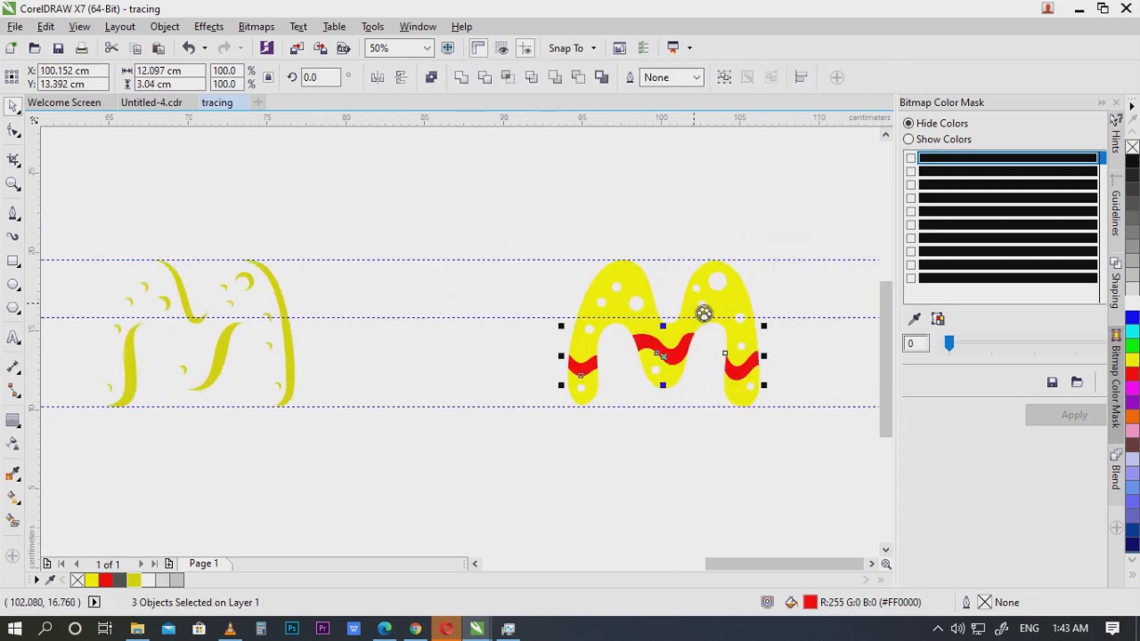
key("ctrl+g")
Step: Move all the remaining darker shading pieces 30 cm right onto the yellow and red M and group them
scroll(283, 336, "left", 3)
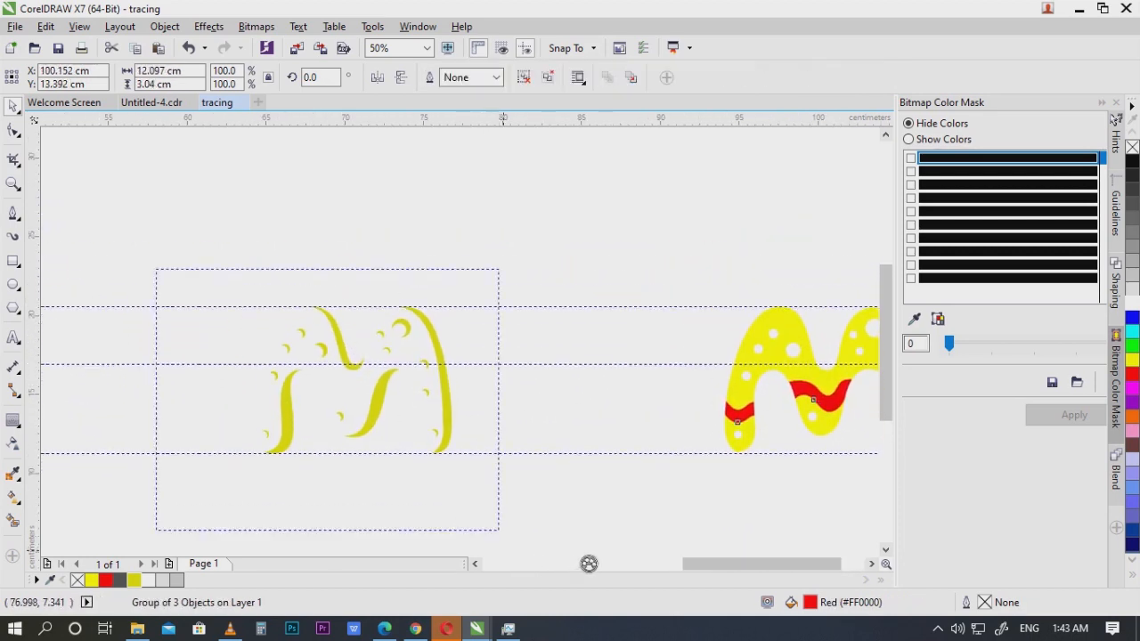
left_click_drag(157, 269, 588, 564)
scroll(550, 495, "right", 3)
key("Right")
key("ctrl+g")
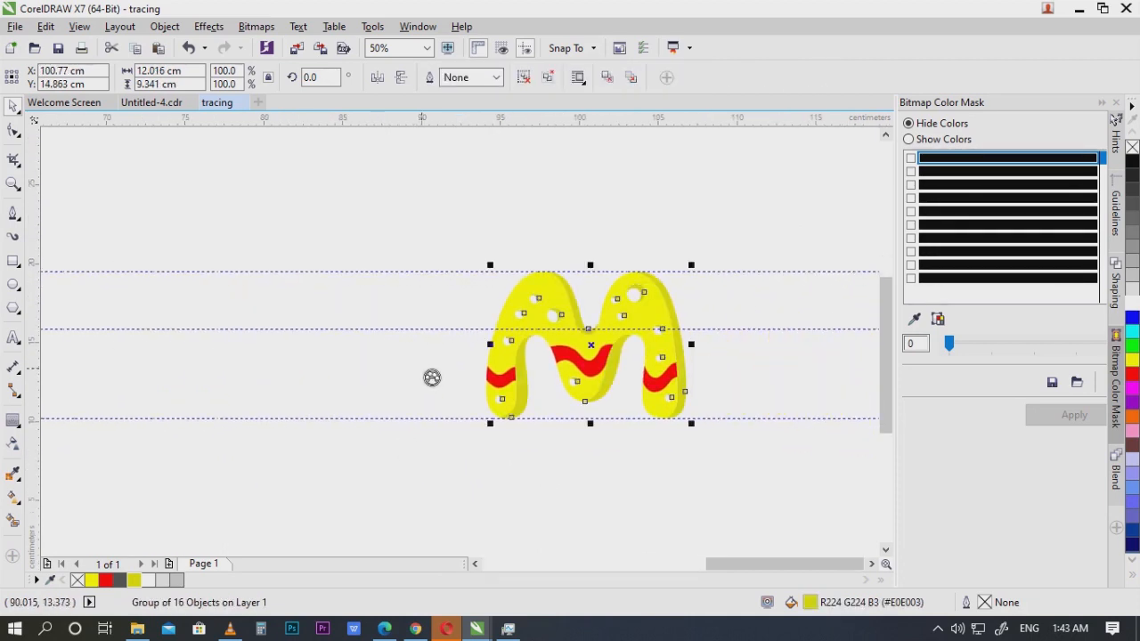
scroll(431, 377, "down", 1)
scroll(618, 411, "up", 1)
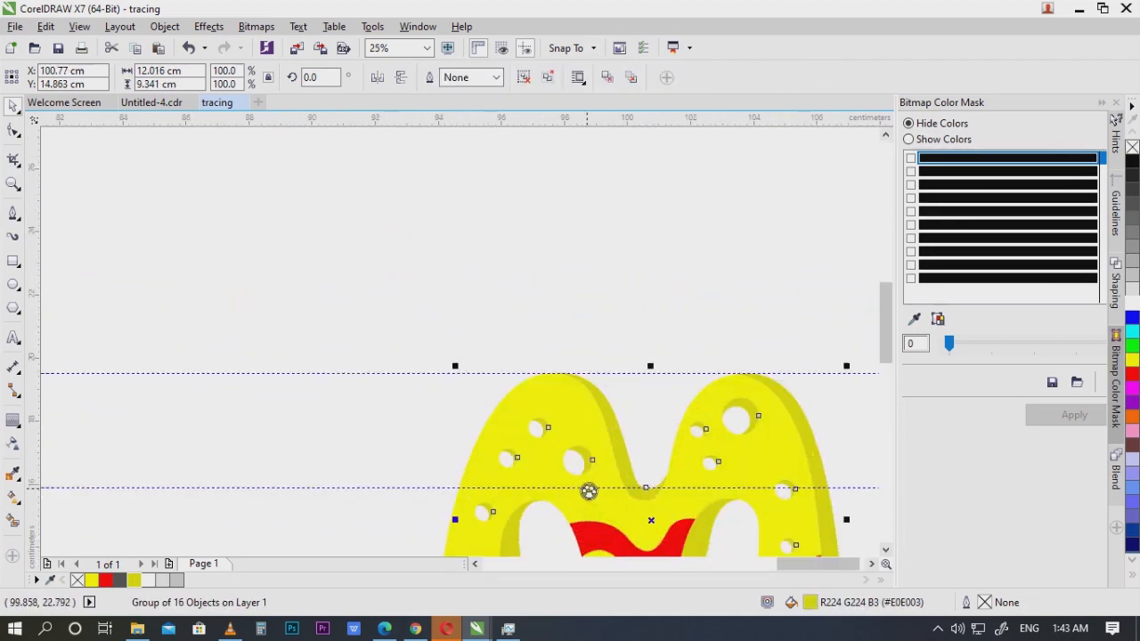
scroll(515, 375, "up", 1)
scroll(515, 376, "down", 1)
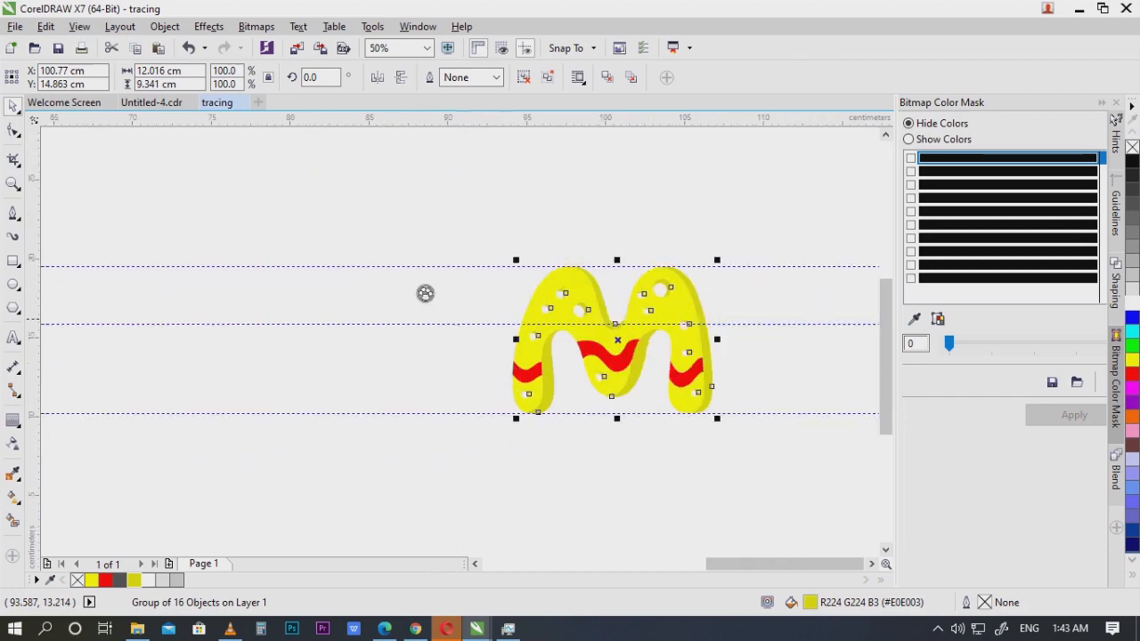
Step: Select the yellow, red and shading groups of the M and move them together 30 cm left
key("ctrl+z")
left_click_drag(340, 397, 762, 412)
scroll(763, 412, "down", 1)
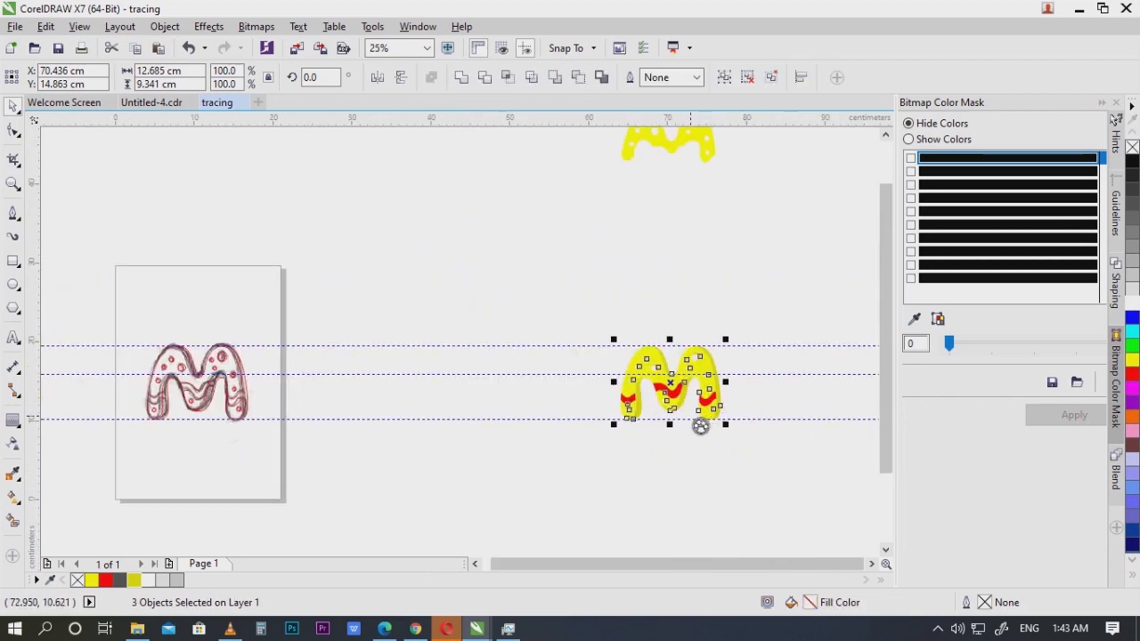
scroll(690, 416, "up", 2)
left_click_drag(699, 374, 673, 438)
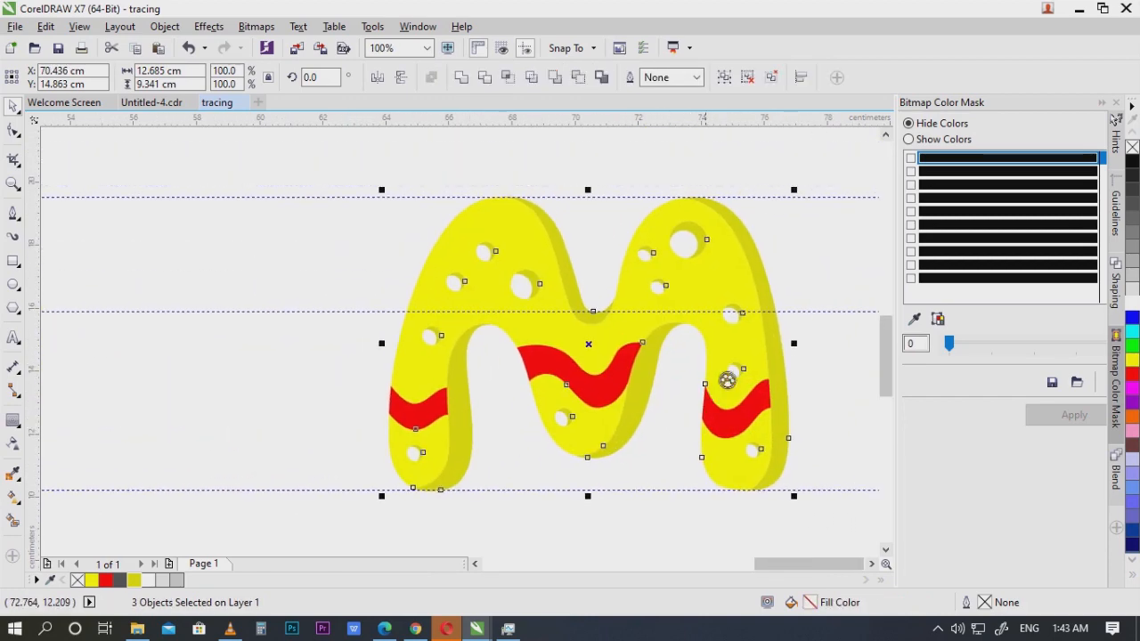
left_click(849, 317)
left_click_drag(577, 275, 596, 306)
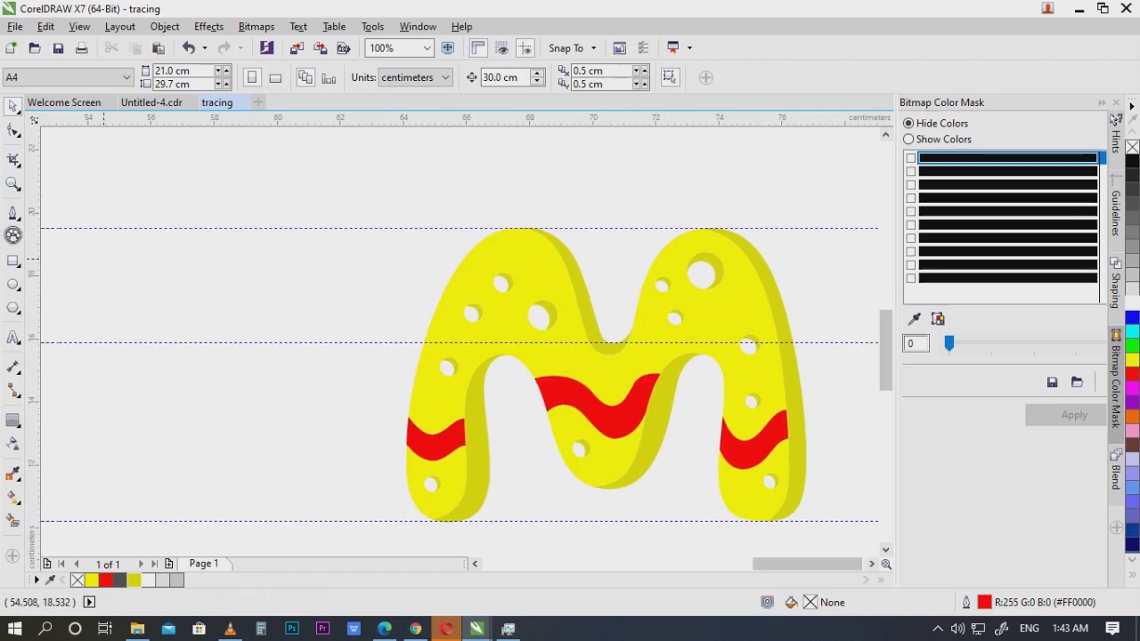
scroll(395, 348, "up", 1)
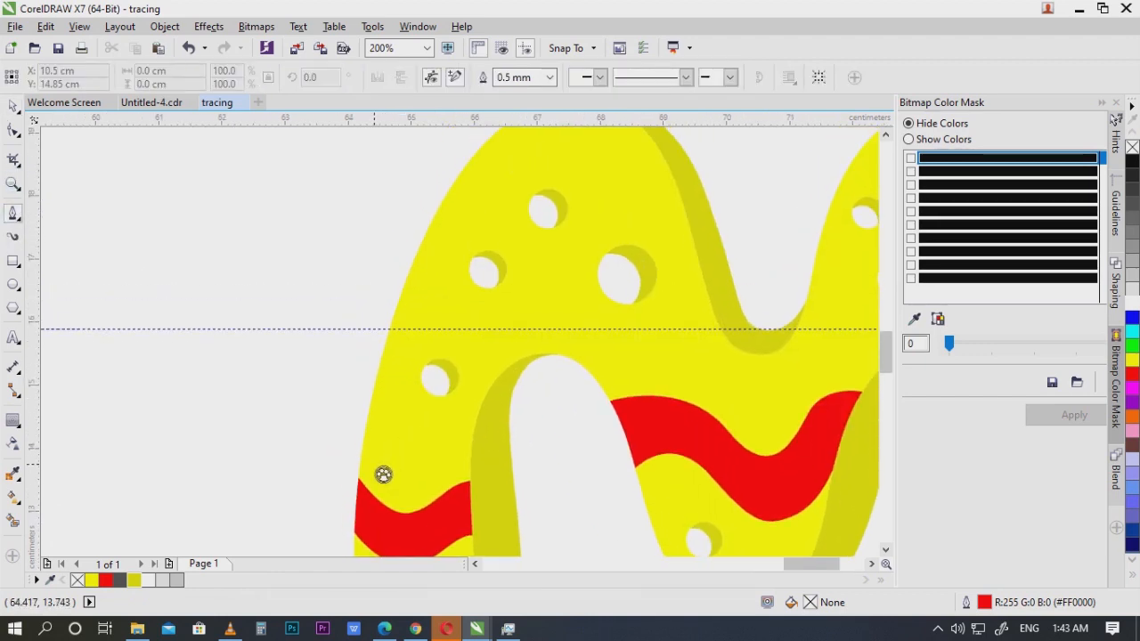
left_click_drag(397, 329, 382, 404)
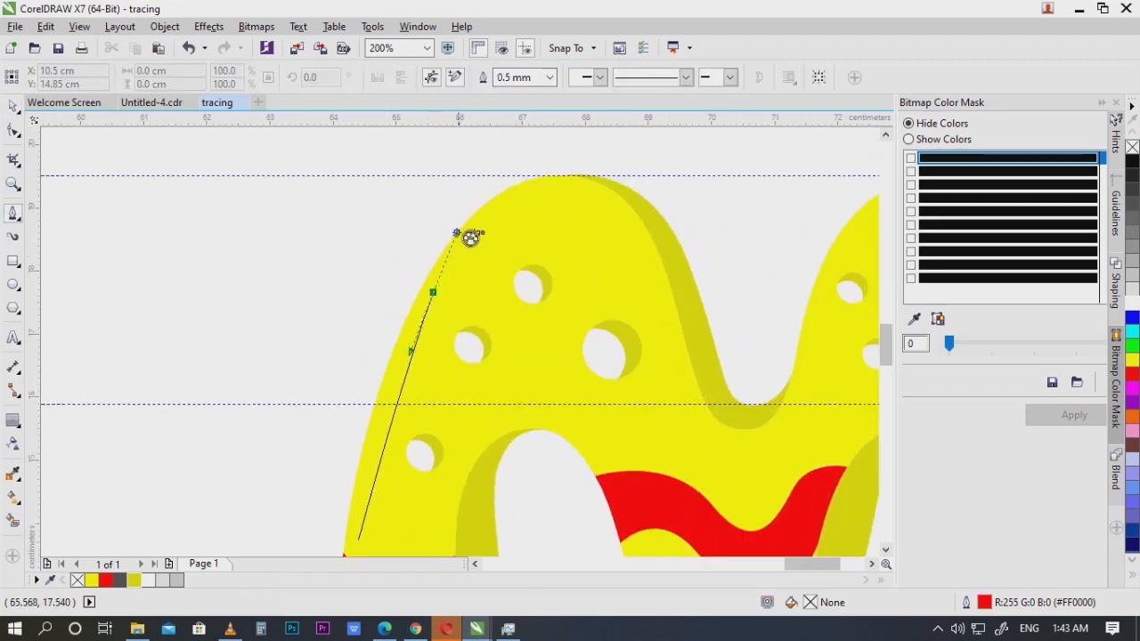
left_click_drag(471, 238, 487, 225)
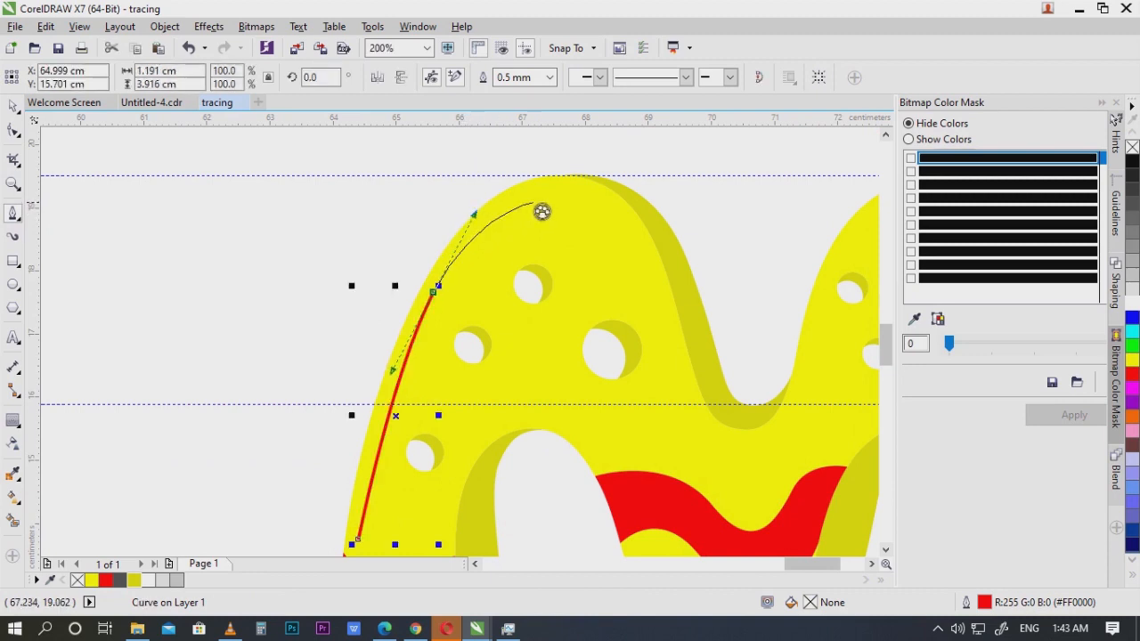
left_click(531, 198)
left_click_drag(429, 326, 383, 438)
left_click_drag(465, 327, 452, 263)
key("Escape")
key("Delete")
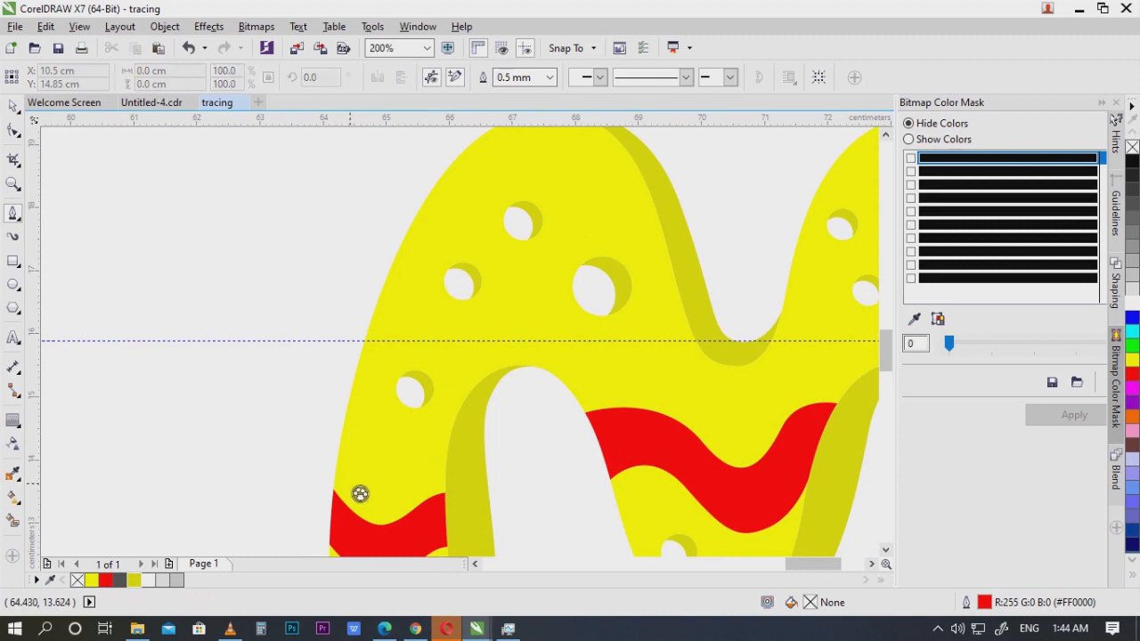
Step: Draw an open Pen curve, about 4.3 by 5.6 cm, inside the outer edge of the M's left hump, from above the red band over the top
left_click(348, 482)
left_click_drag(382, 264, 379, 299)
left_click_drag(460, 245, 531, 192)
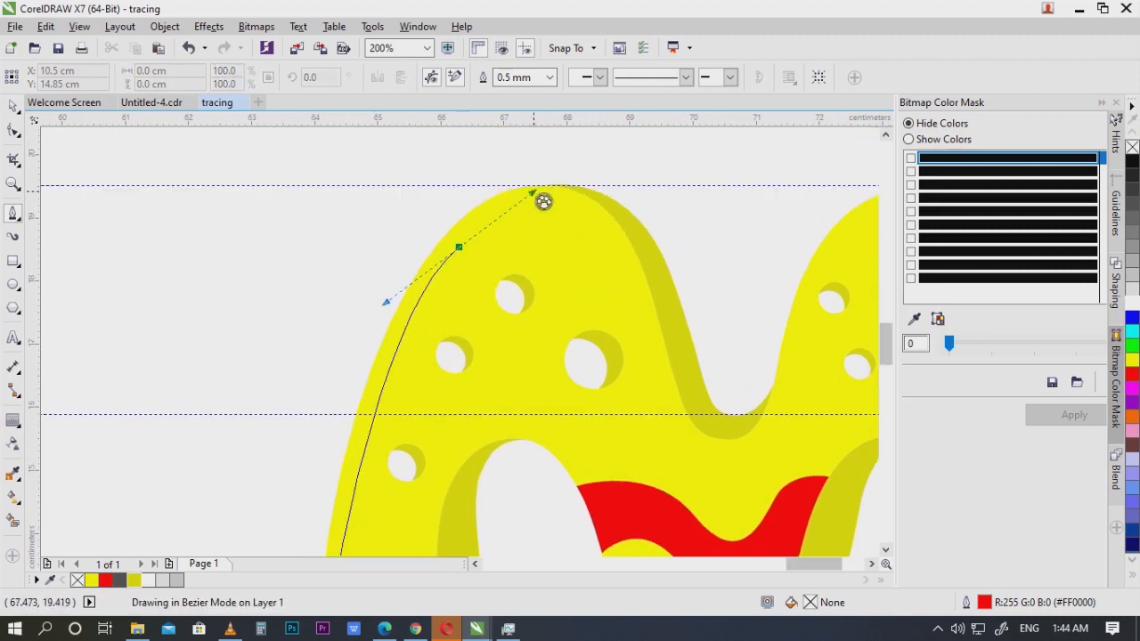
scroll(598, 232, "up", 2)
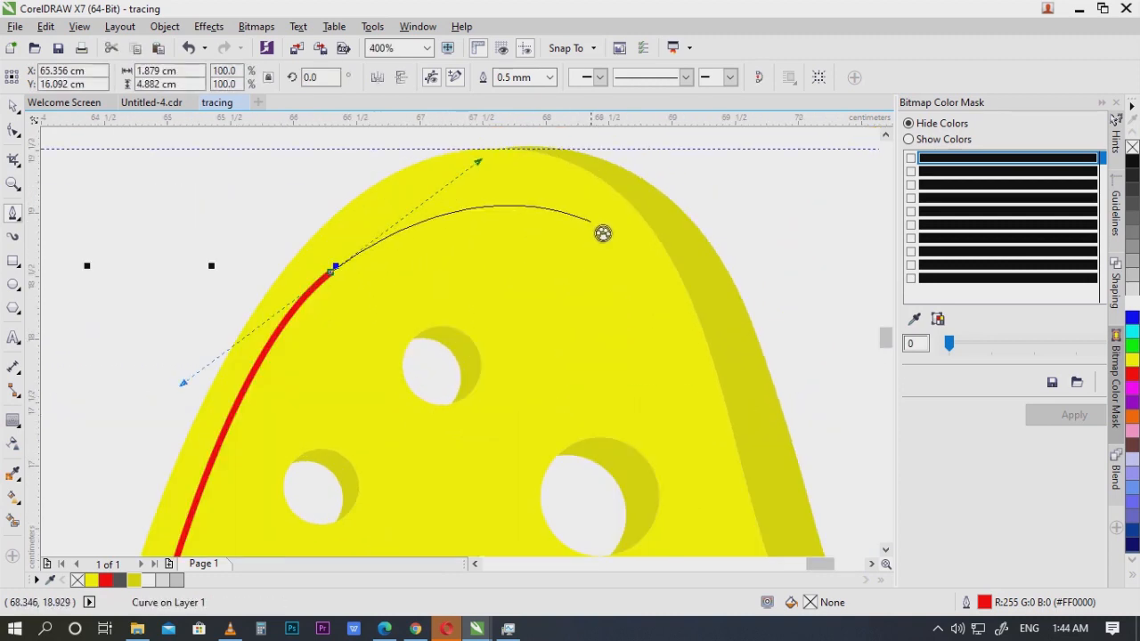
left_click_drag(602, 229, 633, 259)
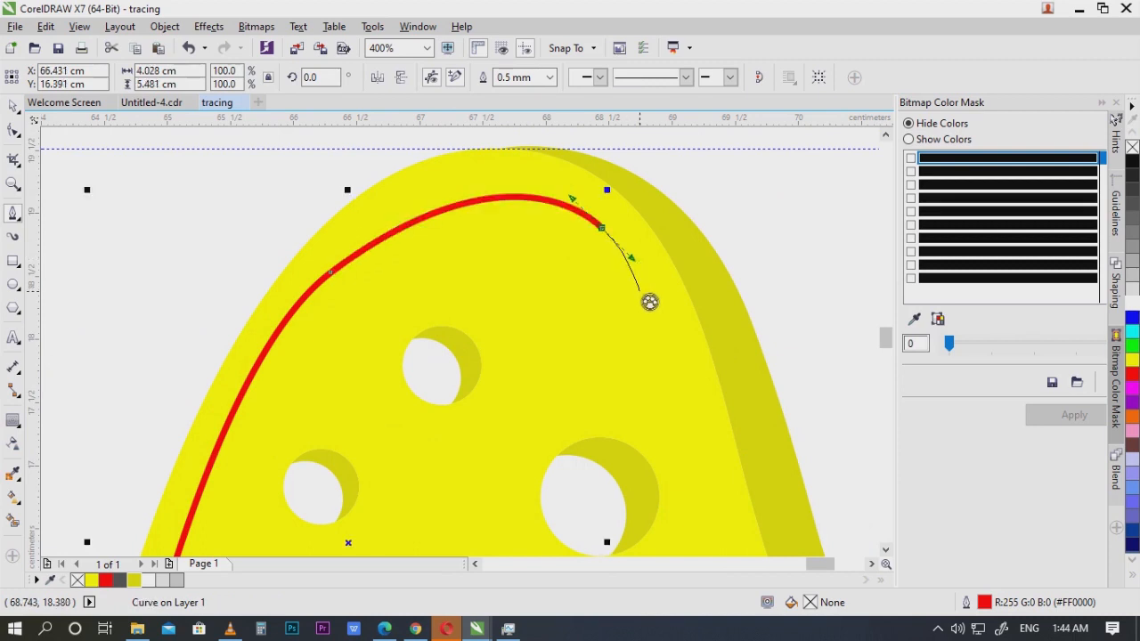
left_click(639, 290)
Step: Try deleting the curve's left shoulder node, and add a new node midway along its left flank with the Shape tool
left_click(13, 130)
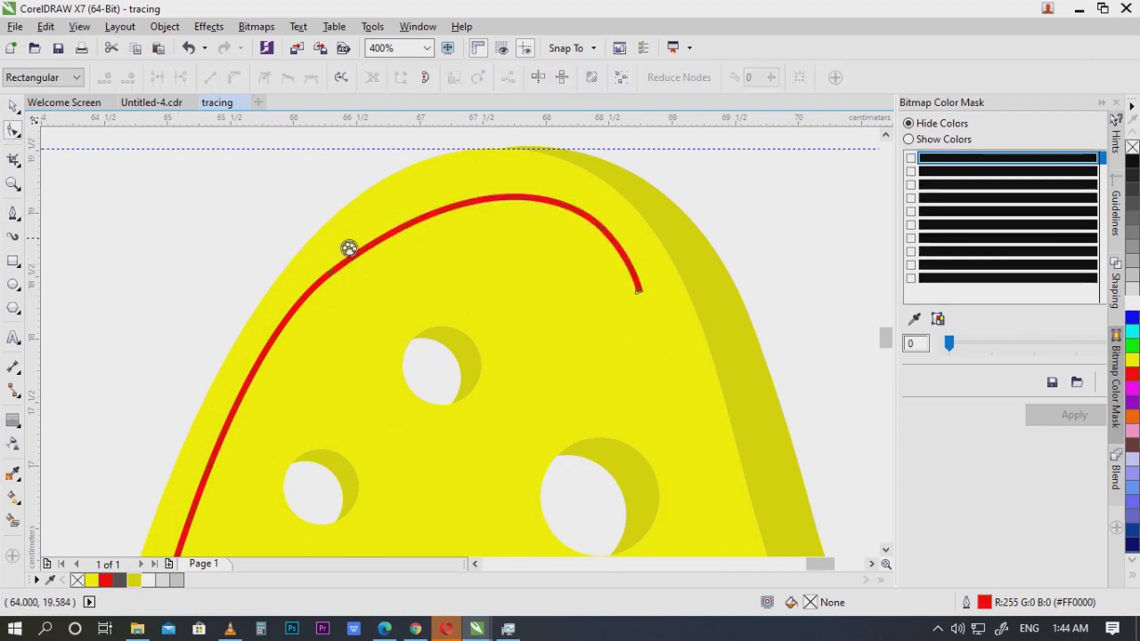
left_click_drag(361, 303, 361, 301)
key("Delete")
scroll(372, 267, "down", 1)
key("ctrl+z")
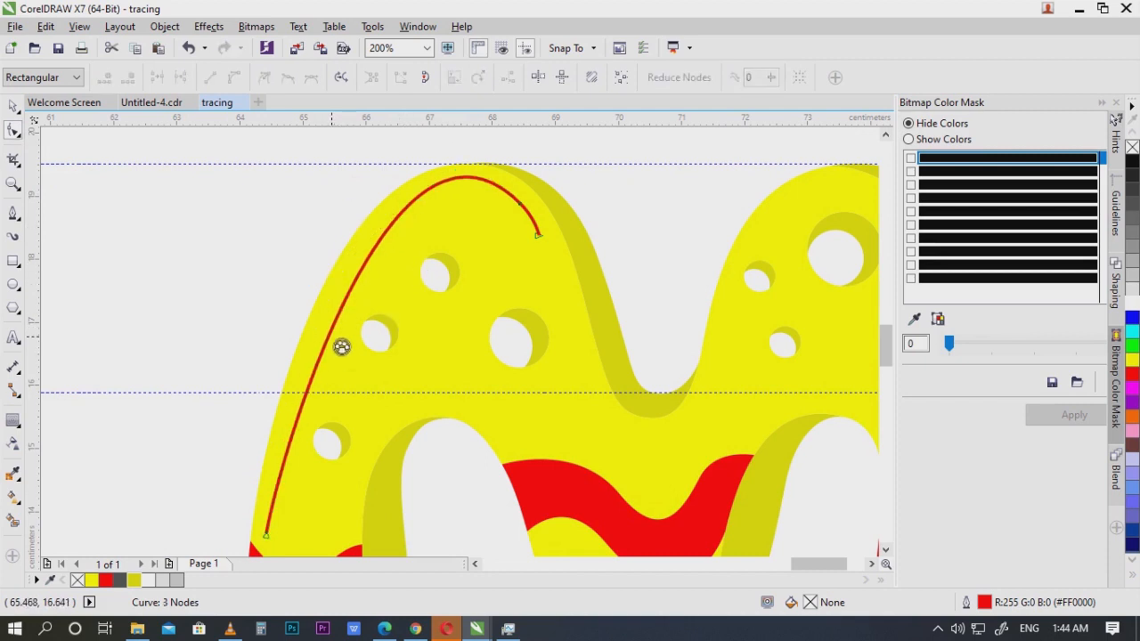
double_click(323, 324)
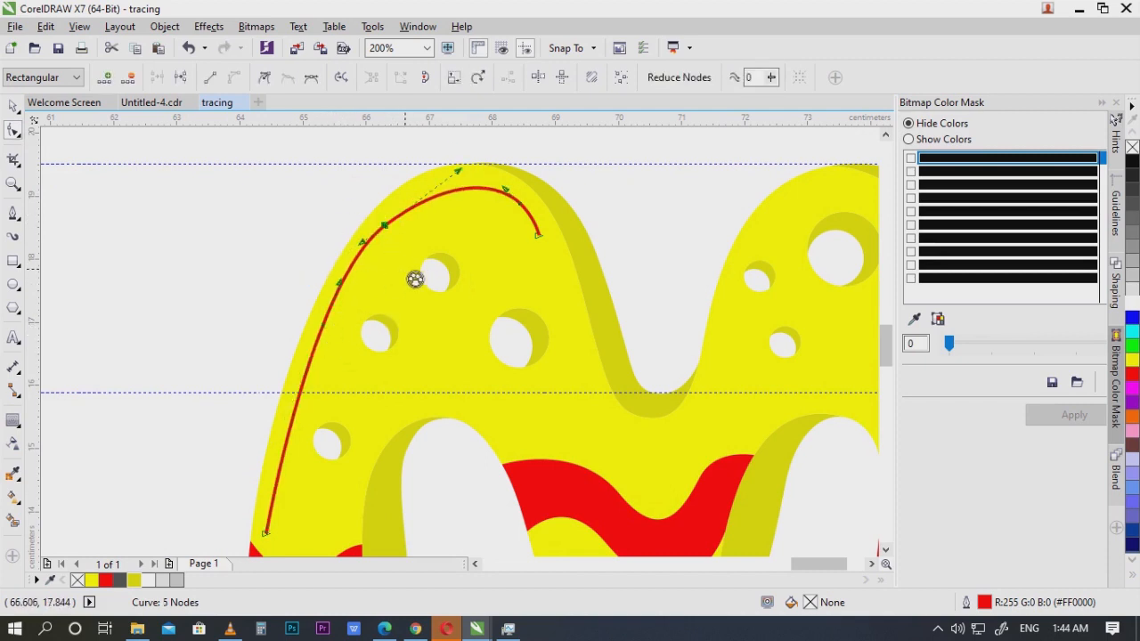
Step: Reposition the curve's left shoulder node so the line follows the outer edge of the hump smoothly
key("Delete")
scroll(409, 226, "up", 1)
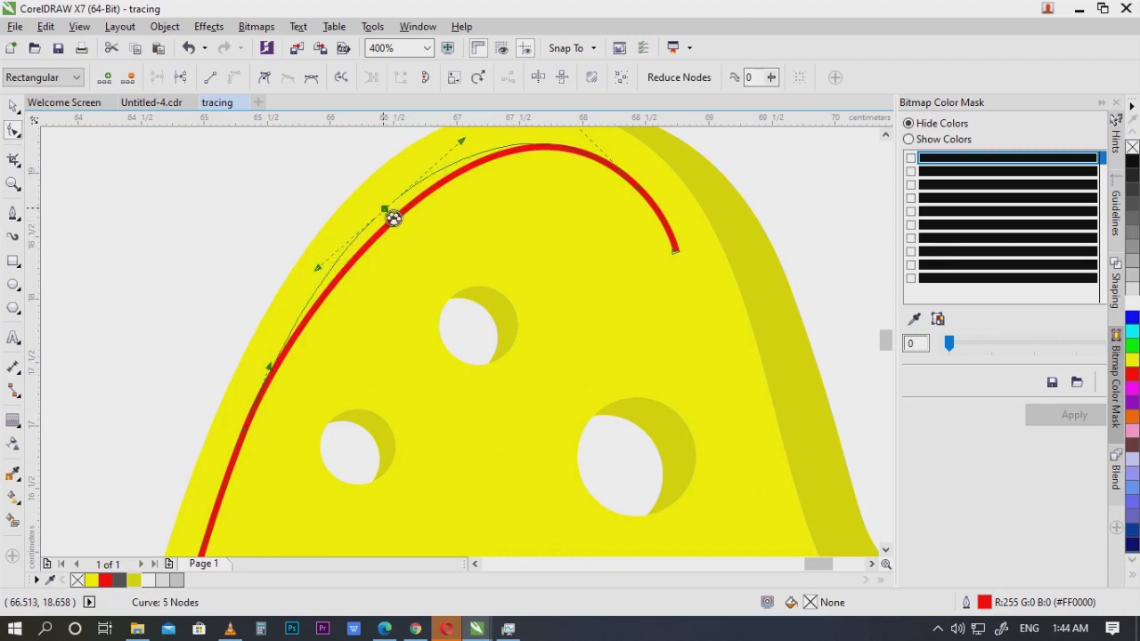
left_click_drag(393, 218, 396, 216)
scroll(476, 212, "down", 1)
left_click_drag(539, 295, 523, 250)
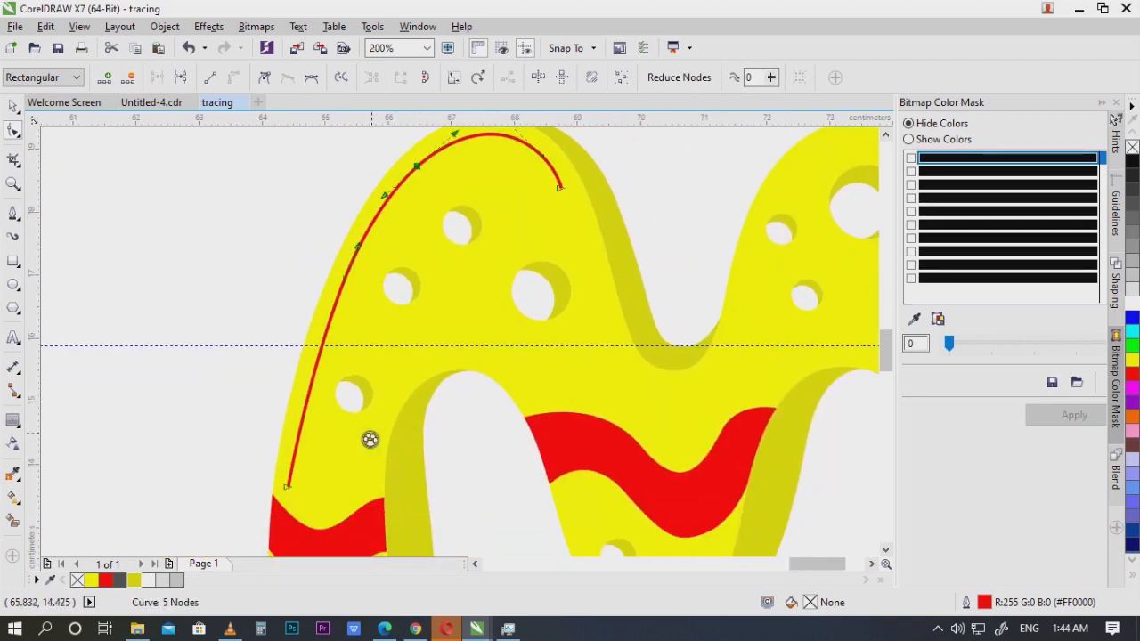
left_click(14, 107)
scroll(446, 222, "down", 1)
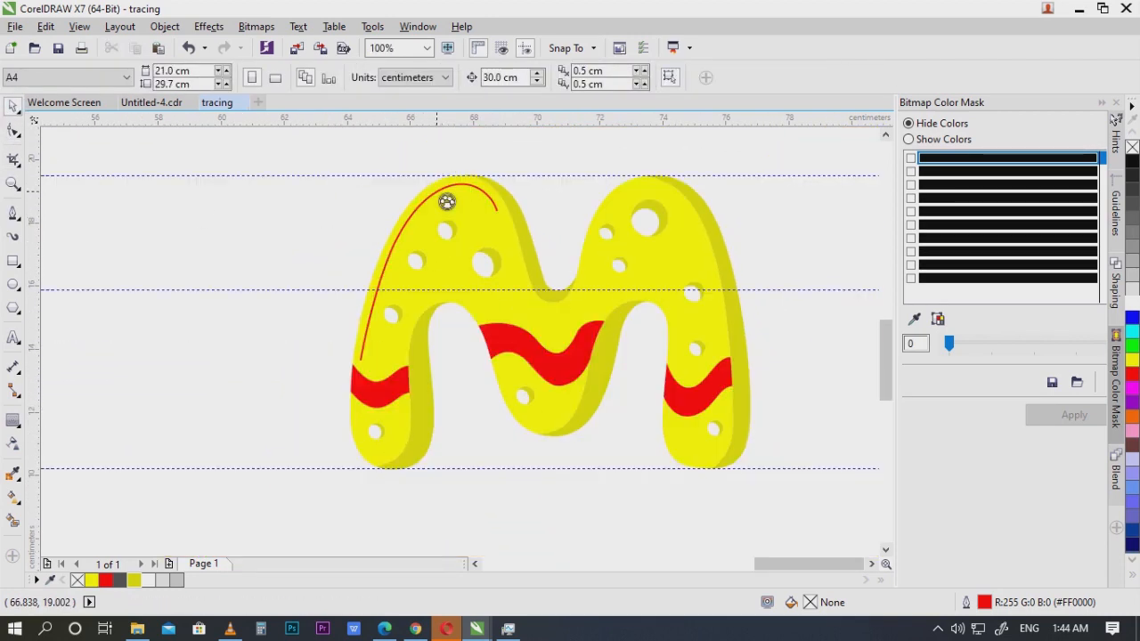
Step: Set the outline width of the red curve on the left hump to 1.5 mm
left_click(446, 194)
left_click(526, 78)
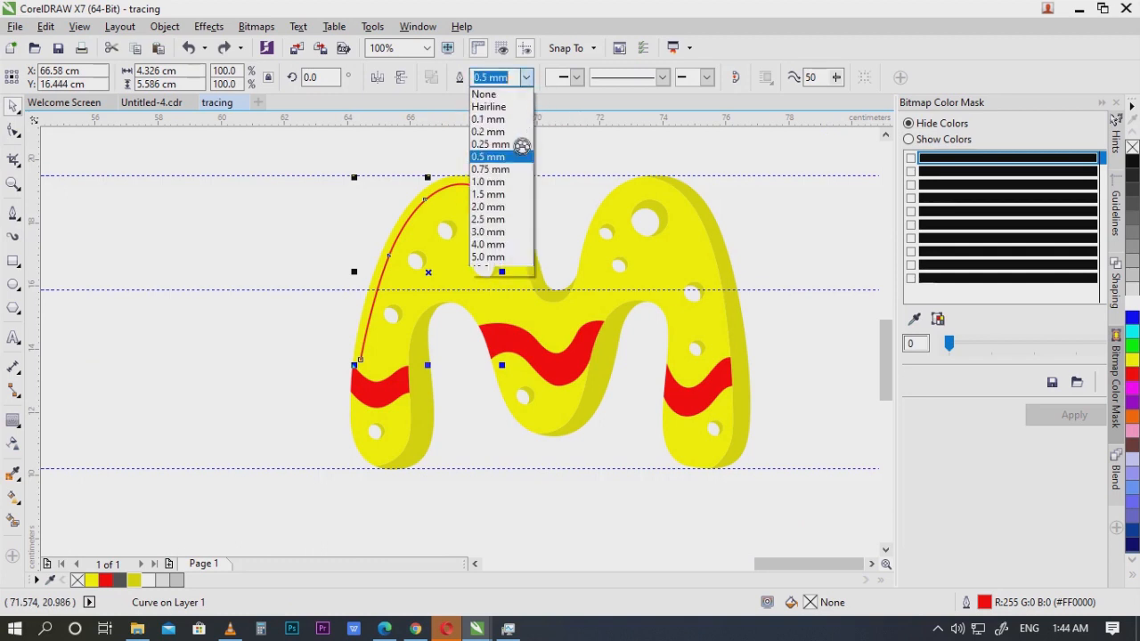
left_click(519, 135)
scroll(492, 191, "up", 1)
left_click(527, 77)
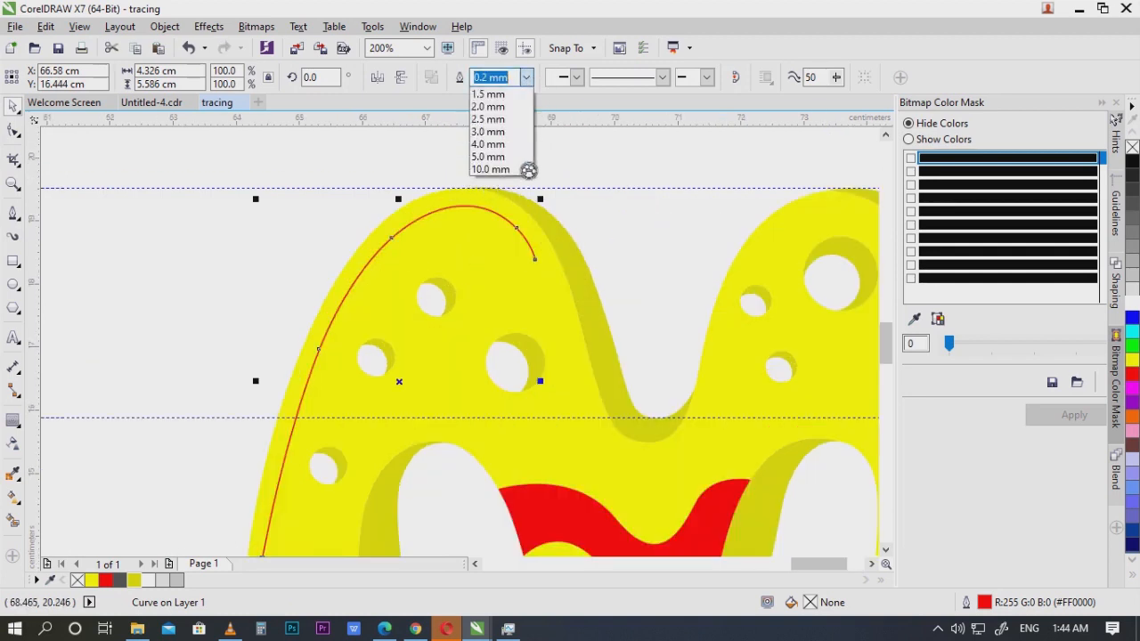
left_click(531, 226)
scroll(501, 211, "down", 1)
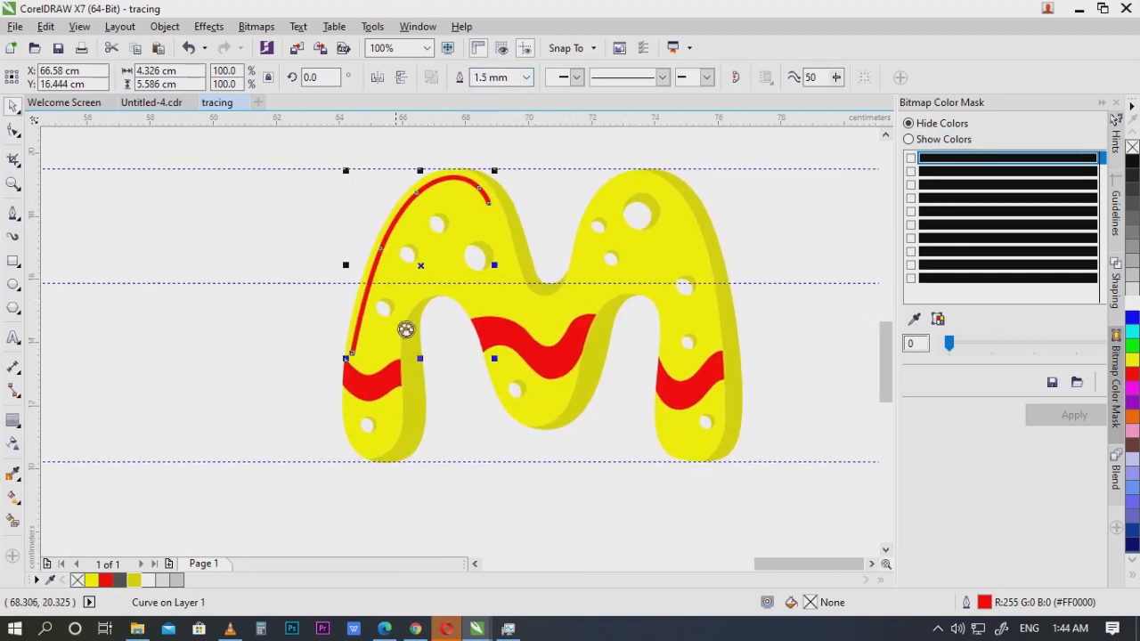
Step: Shorten the red curve by deleting its lowest node, and slightly adjust the new lower end beside the small holes
scroll(374, 296, "up", 1)
key("F10")
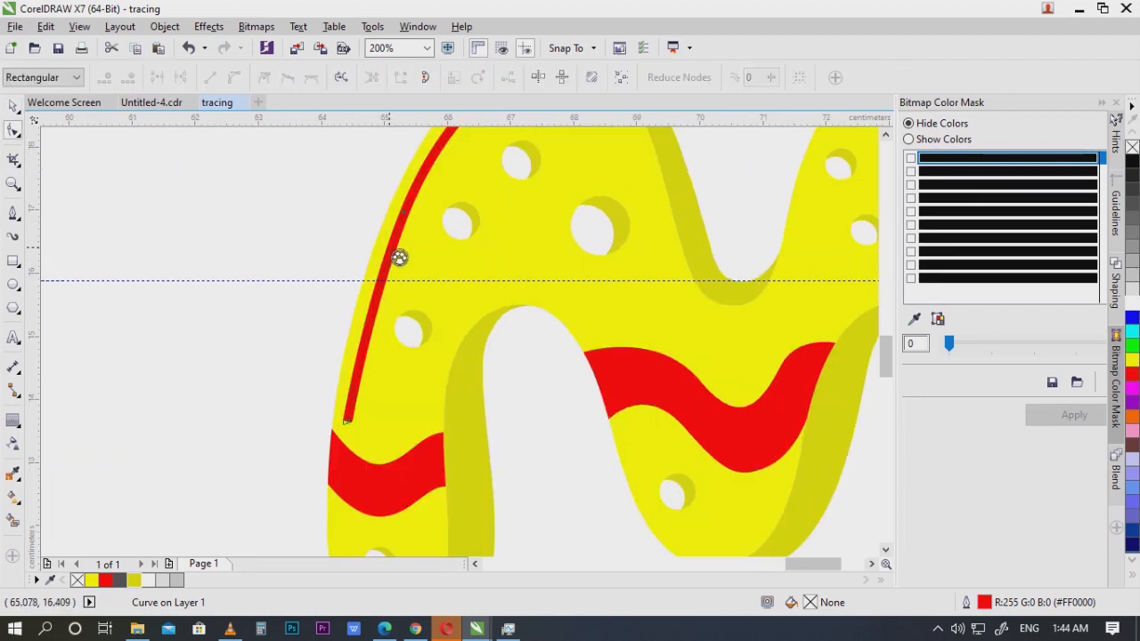
key("Delete")
scroll(401, 264, "down", 1)
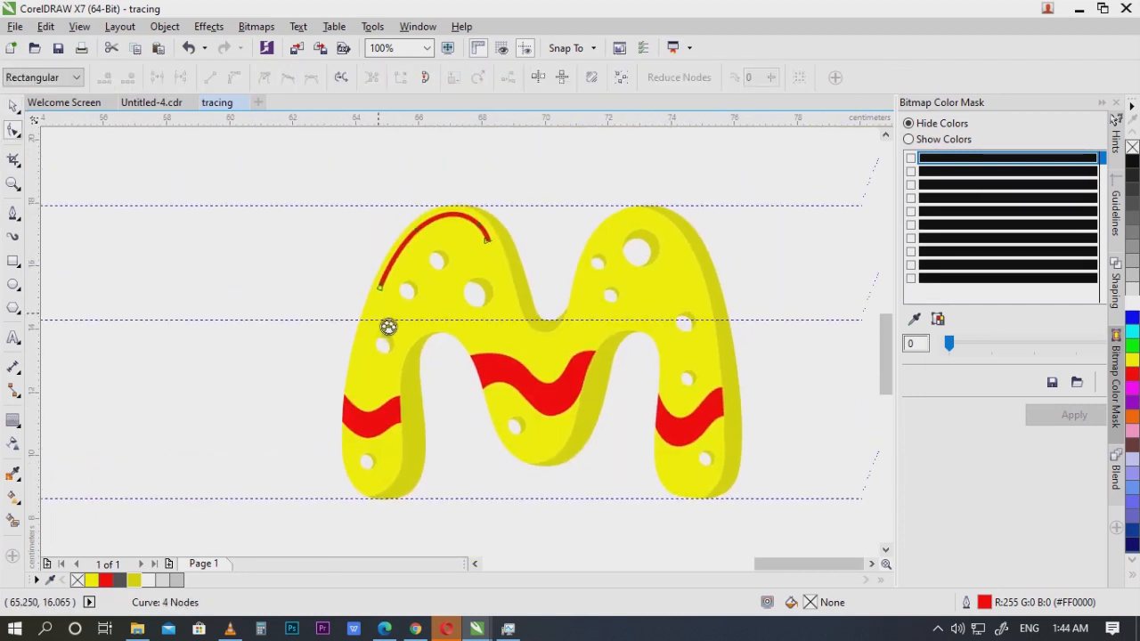
scroll(389, 326, "up", 1)
scroll(408, 297, "up", 1)
mouse_move(407, 295)
left_mouse_down()
mouse_move(419, 311)
mouse_move(412, 303)
left_mouse_up()
scroll(412, 302, "down", 2)
scroll(451, 331, "up", 1)
scroll(450, 330, "down", 1)
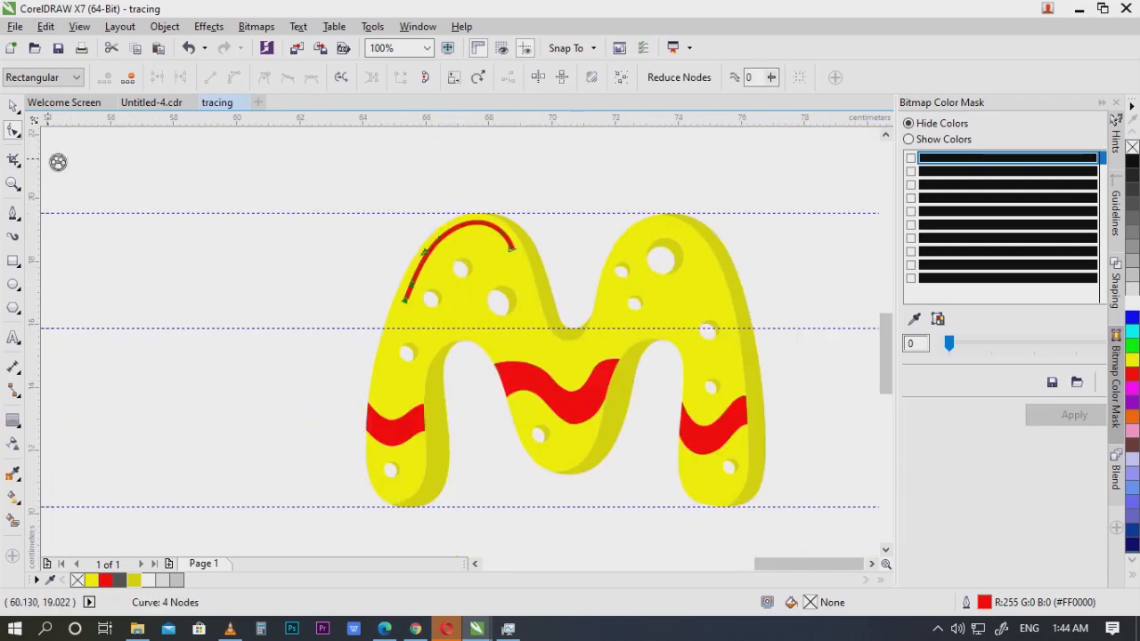
left_click(15, 106)
left_click(94, 210)
Step: Move the red curve's left shoulder node about 0.07 cm inward to even out the bend
scroll(472, 245, "up", 1)
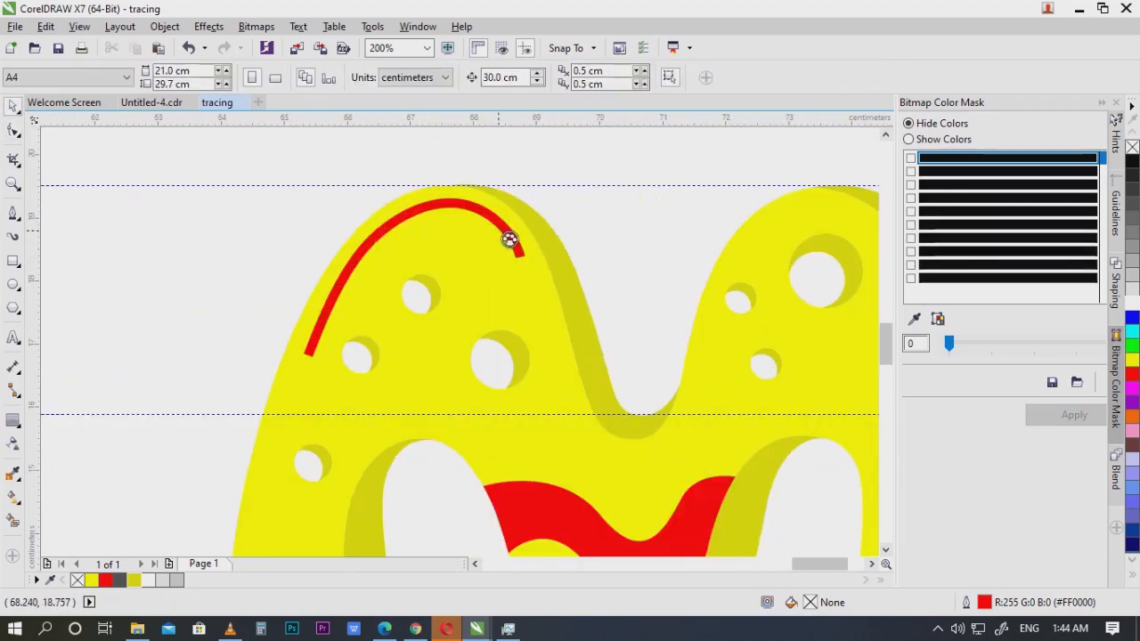
left_click(506, 231)
key("F10")
scroll(401, 212, "up", 1)
left_click(349, 258)
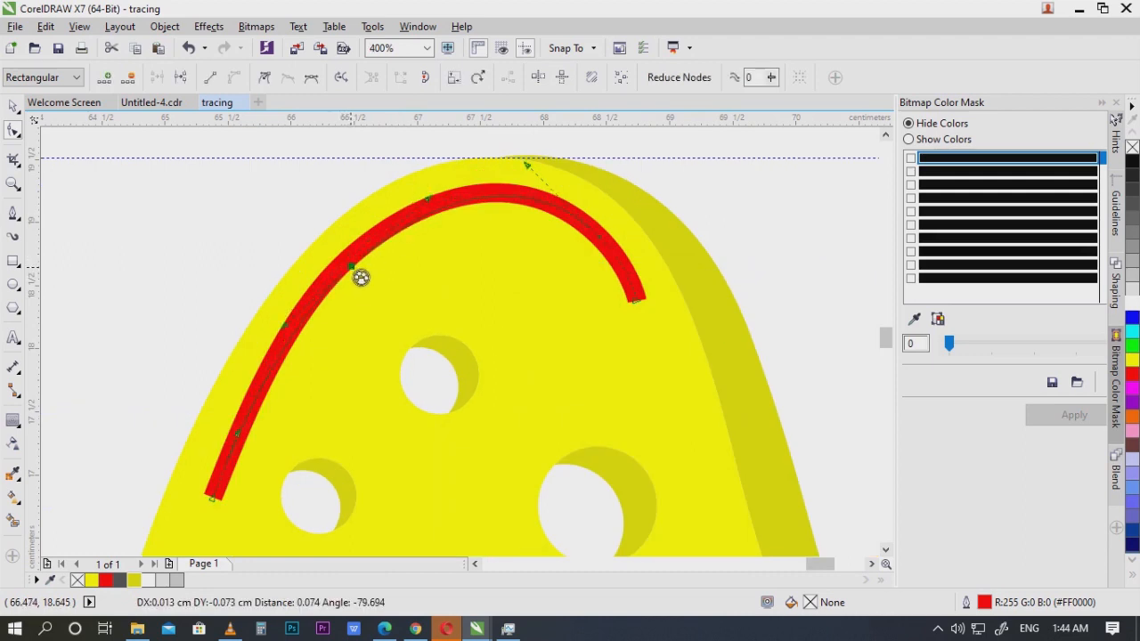
scroll(553, 253, "down", 1)
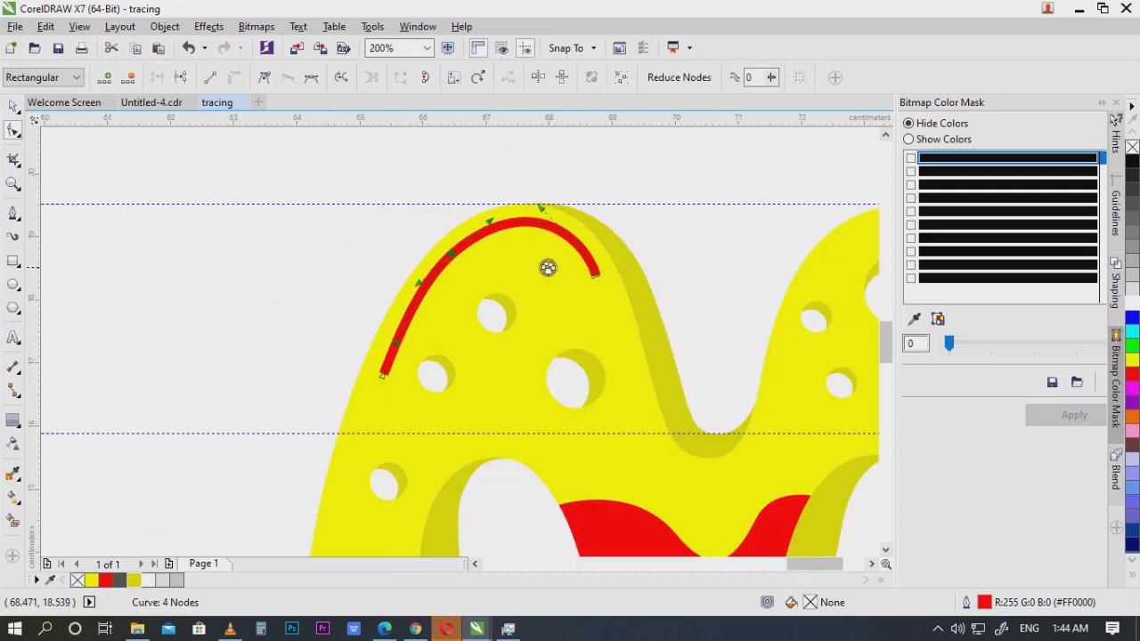
left_click(20, 109)
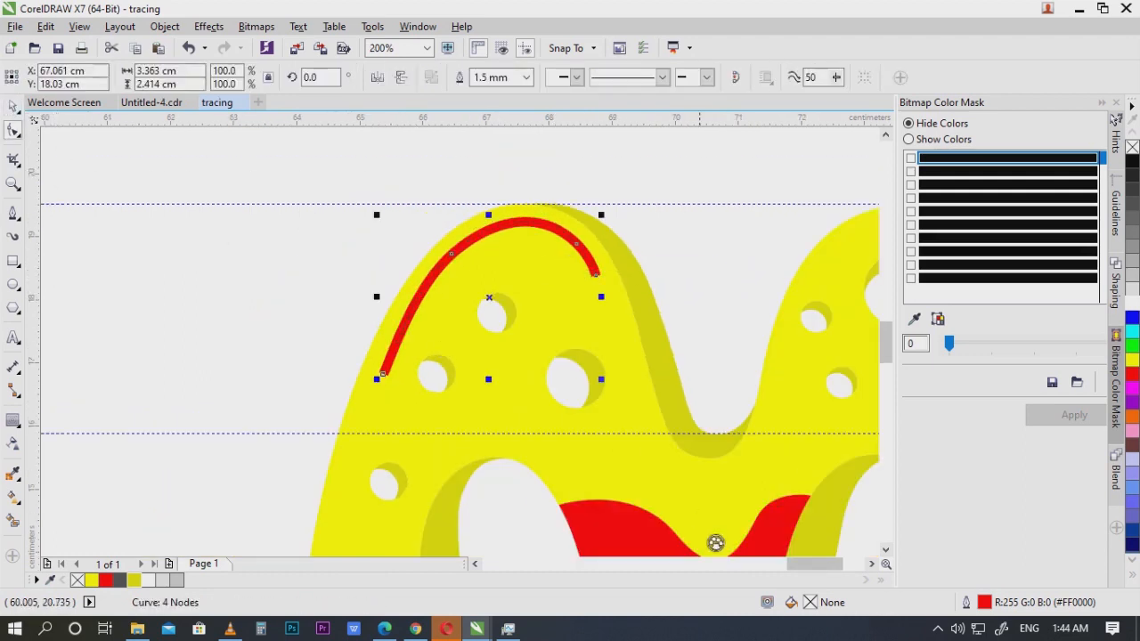
Step: Give the red curve round line caps in its outline settings
double_click(996, 610)
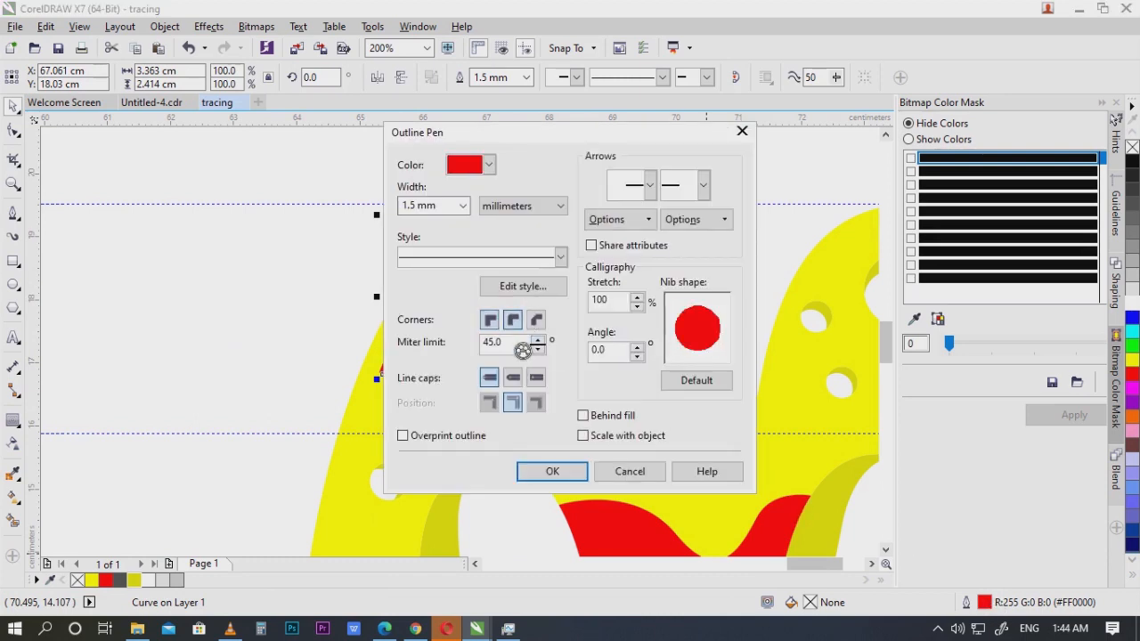
left_click(521, 379)
left_click(556, 481)
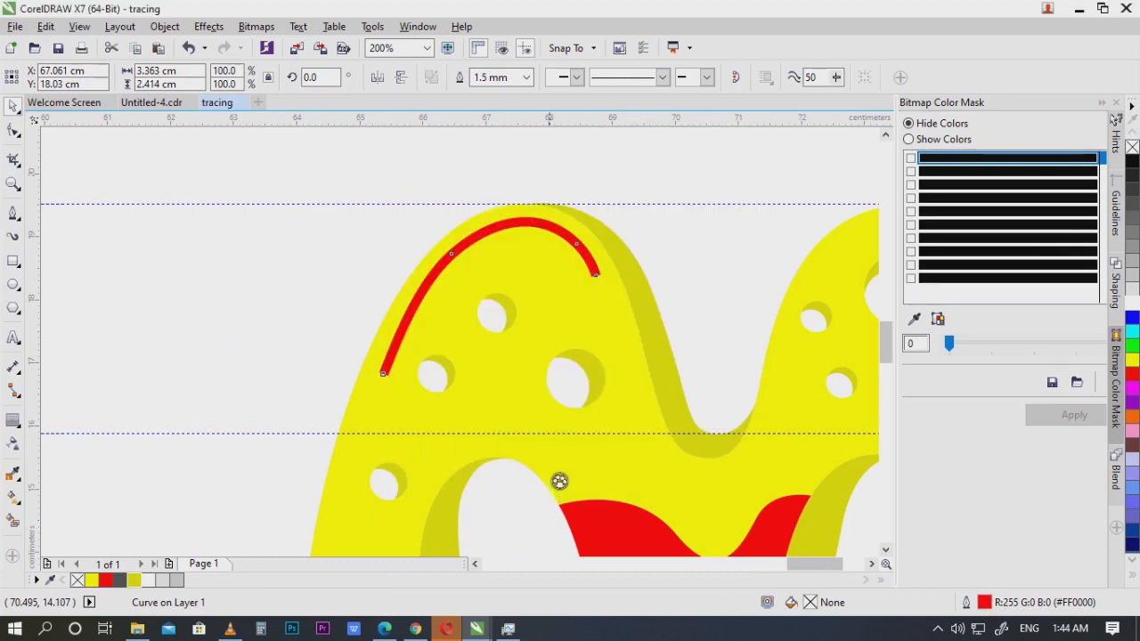
scroll(526, 267, "up", 2)
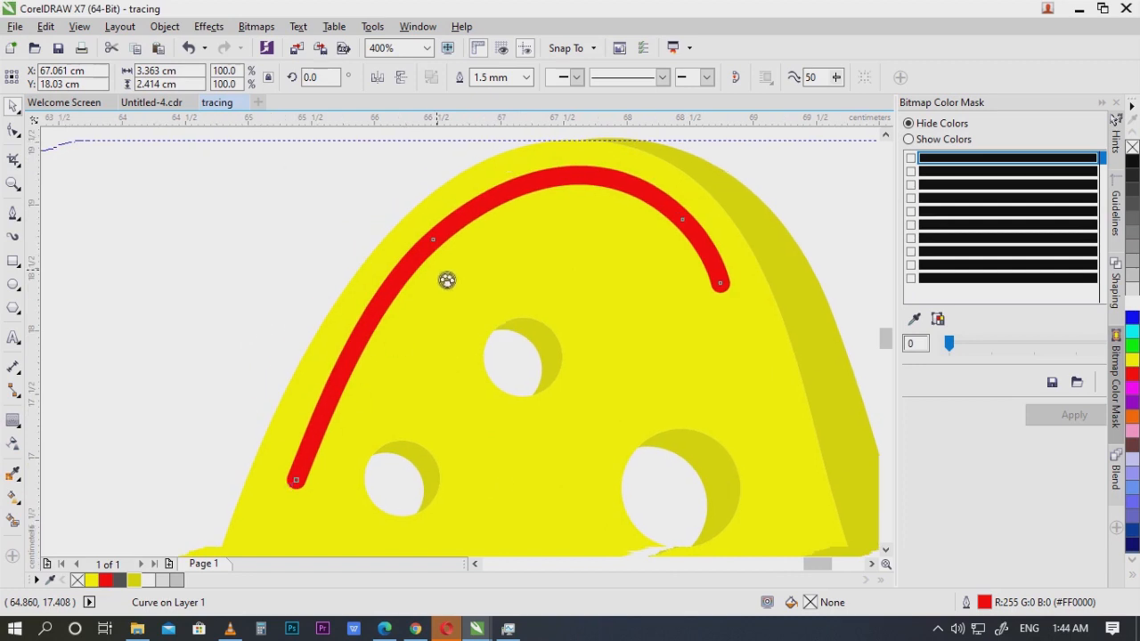
Step: Refine the red curve by replacing its left shoulder node with one lower on the flank, and extend its right end slightly downward
double_click(443, 256)
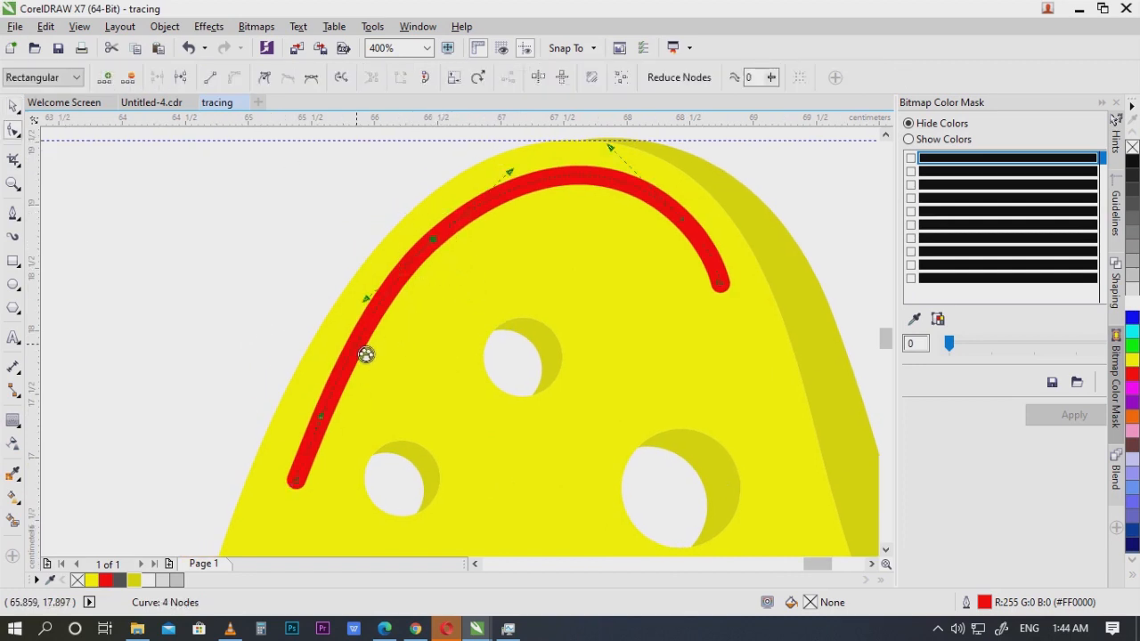
key("Delete")
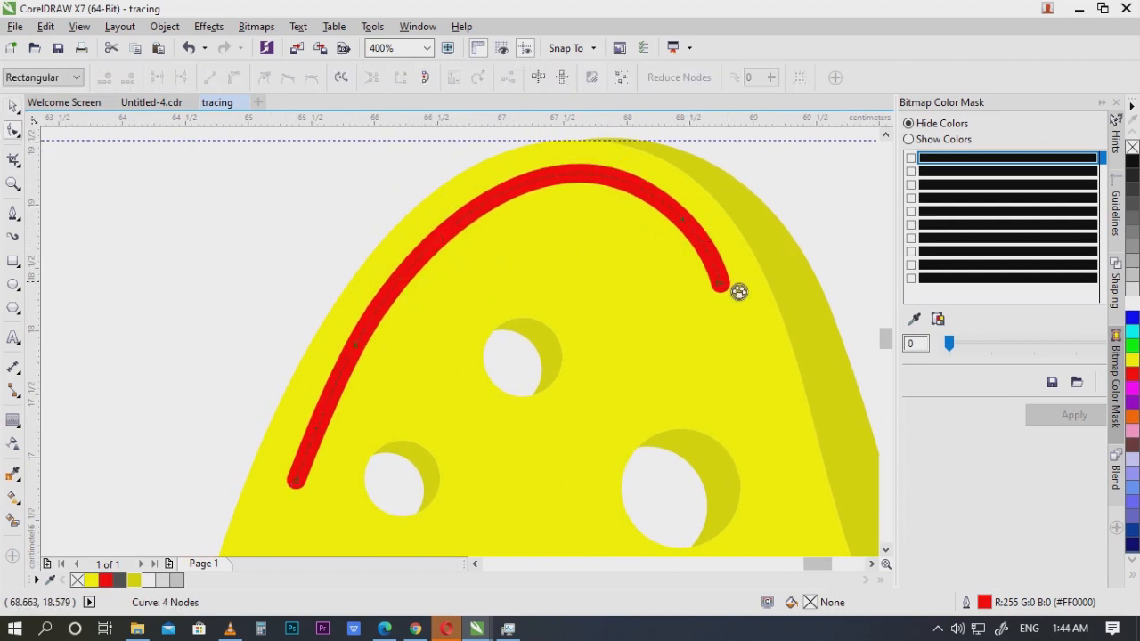
left_click_drag(732, 298, 735, 309)
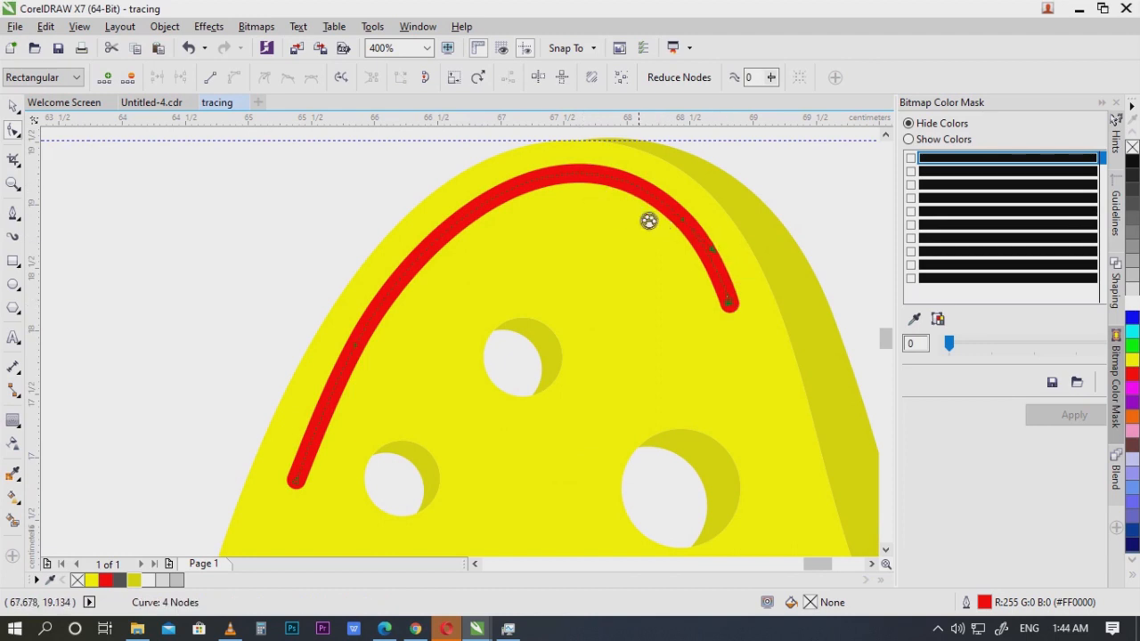
scroll(697, 235, "up", 1)
scroll(697, 245, "down", 1)
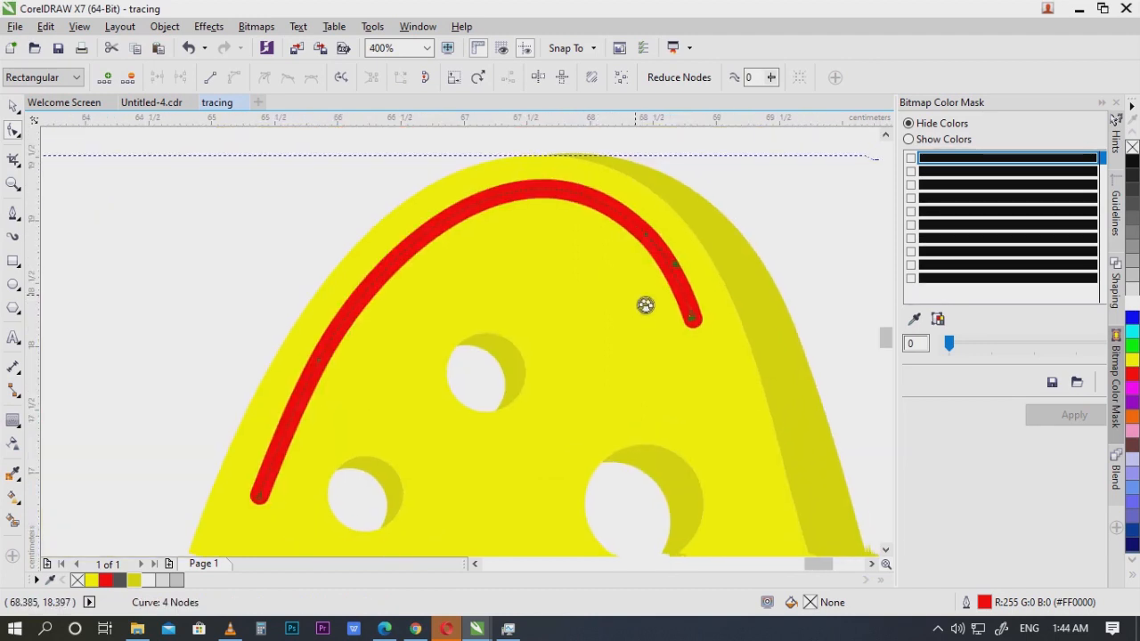
scroll(644, 305, "down", 1)
scroll(465, 341, "up", 1)
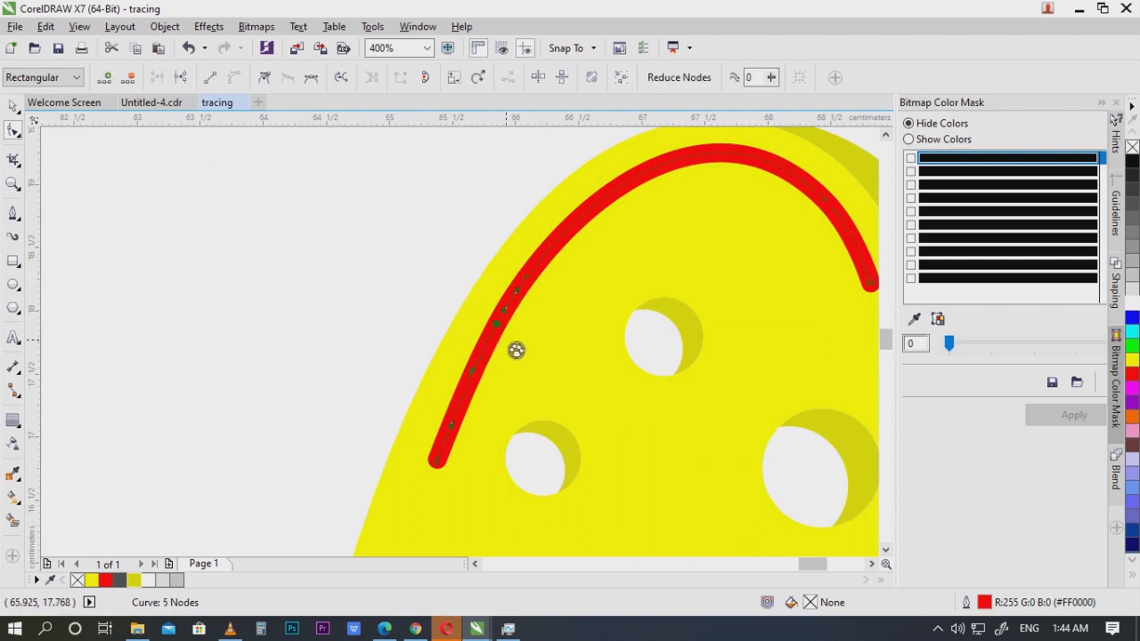
left_click(14, 105)
scroll(288, 211, "down", 1)
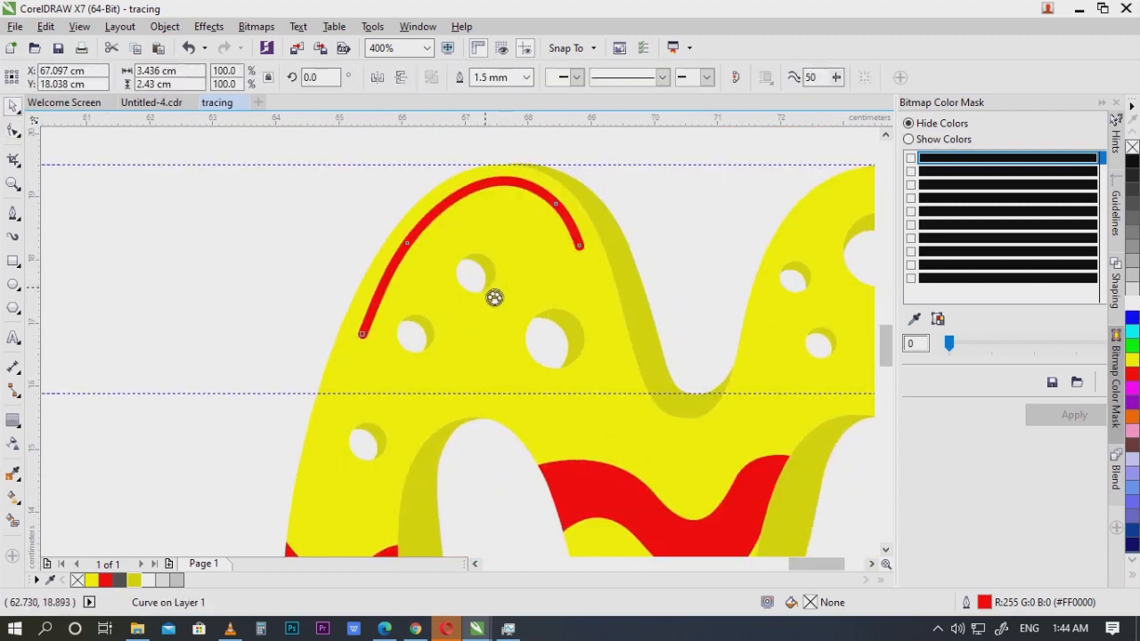
Step: Convert the red curve's outline on the left hump into an object and fill it white
scroll(463, 197, "up", 1)
key("ctrl+shift+q")
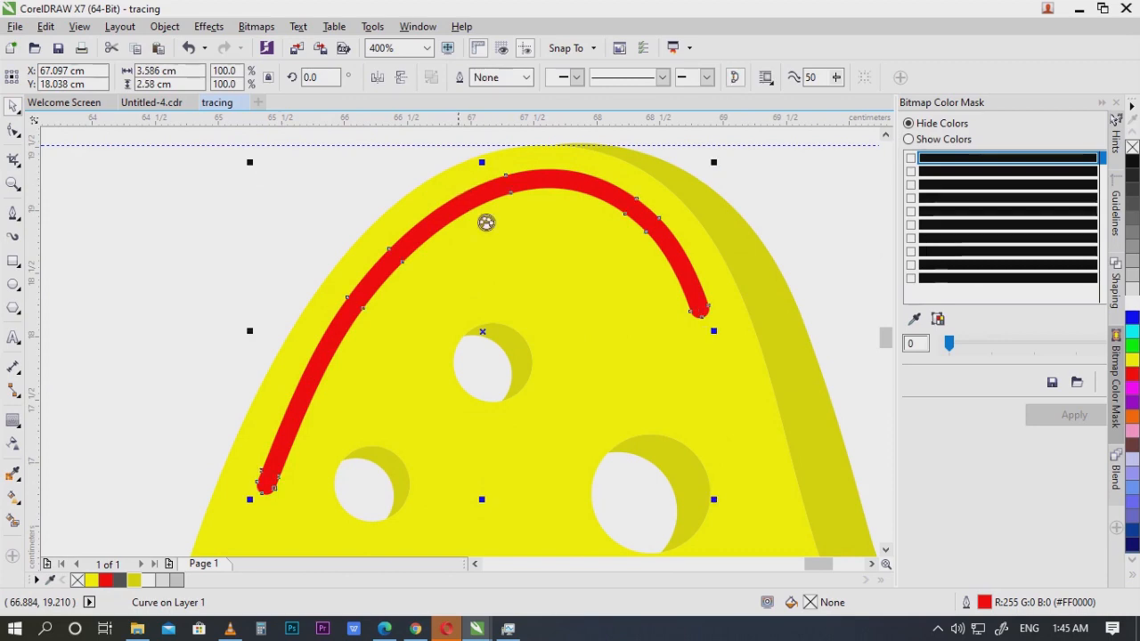
scroll(486, 221, "down", 1)
left_click(1131, 303)
scroll(664, 308, "down", 2)
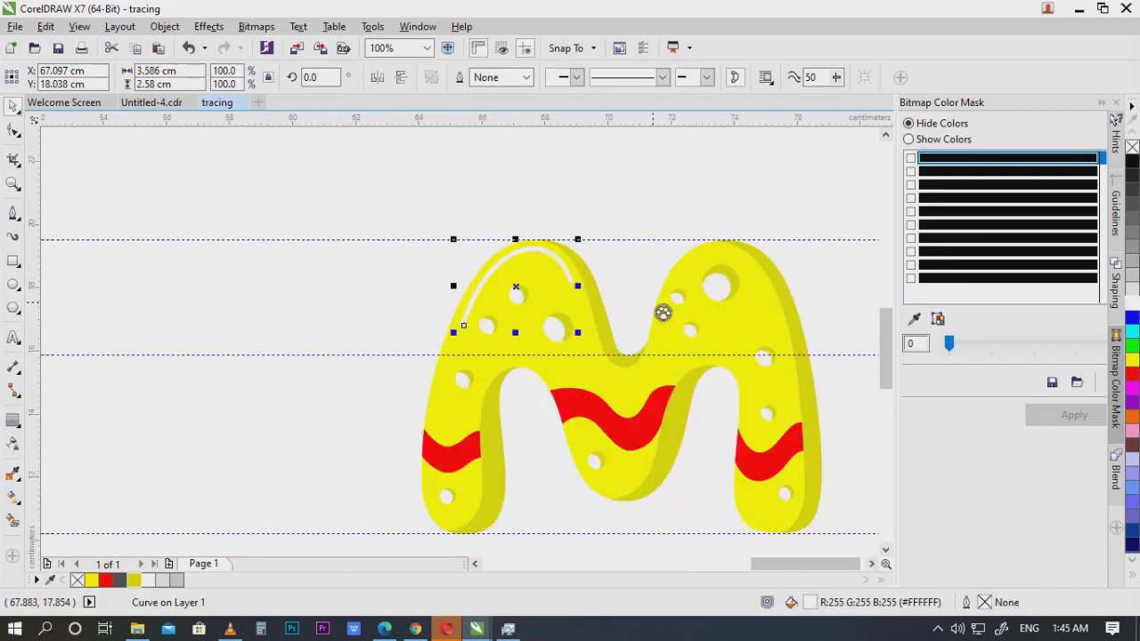
Step: Examine how the white highlight sits along the left hump, both up close and within the whole letter
scroll(590, 308, "up", 2)
scroll(536, 322, "down", 1)
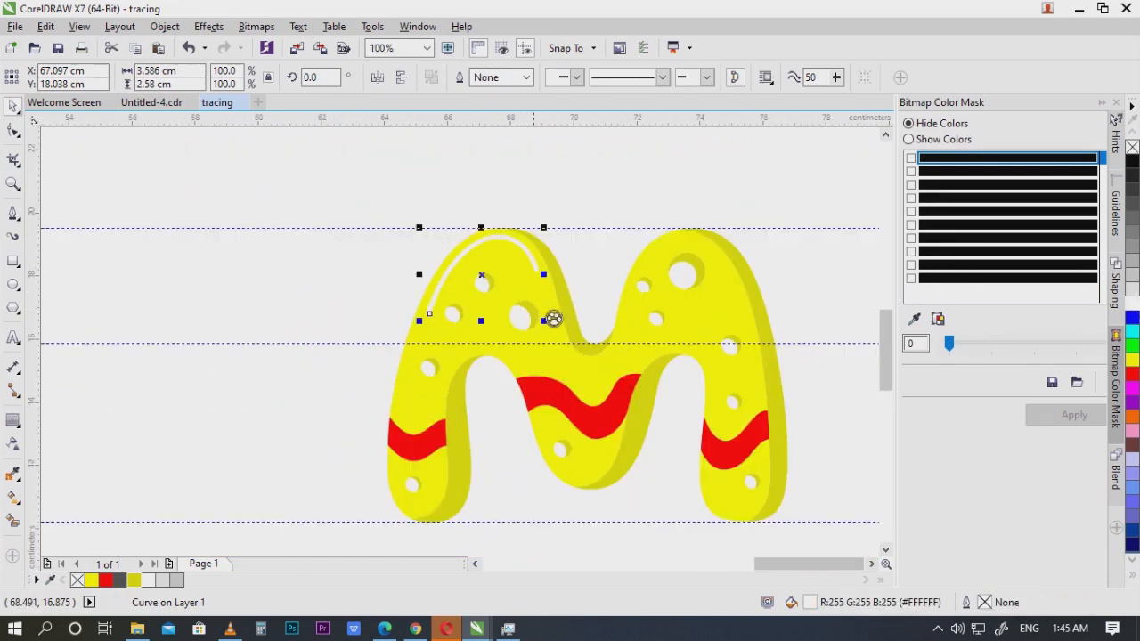
scroll(369, 264, "up", 2)
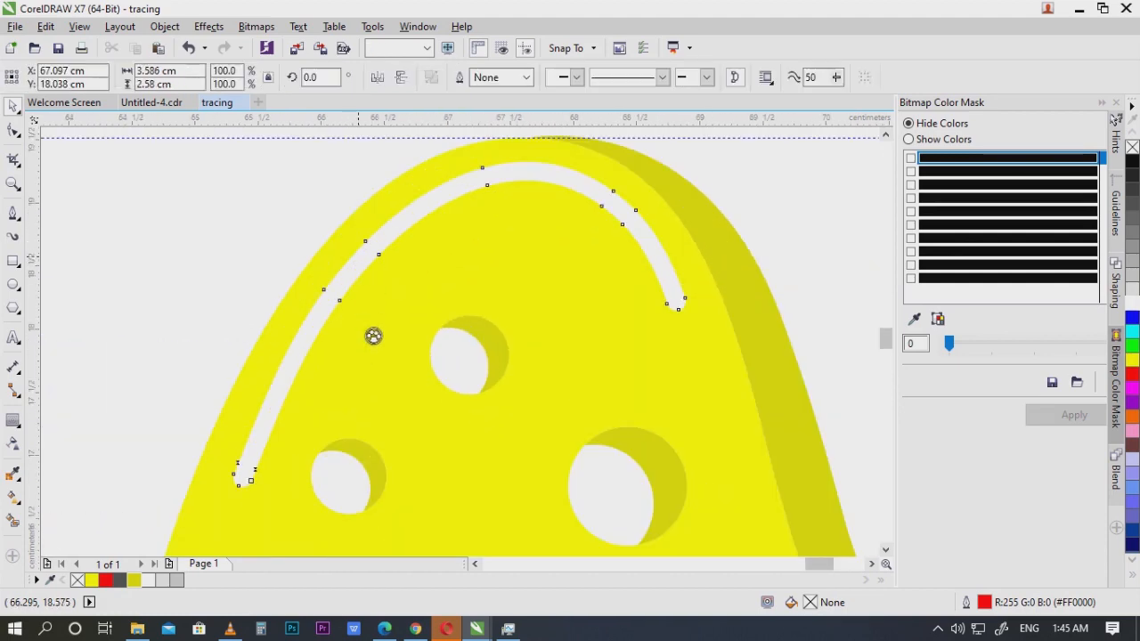
scroll(512, 309, "down", 2)
scroll(470, 312, "up", 1)
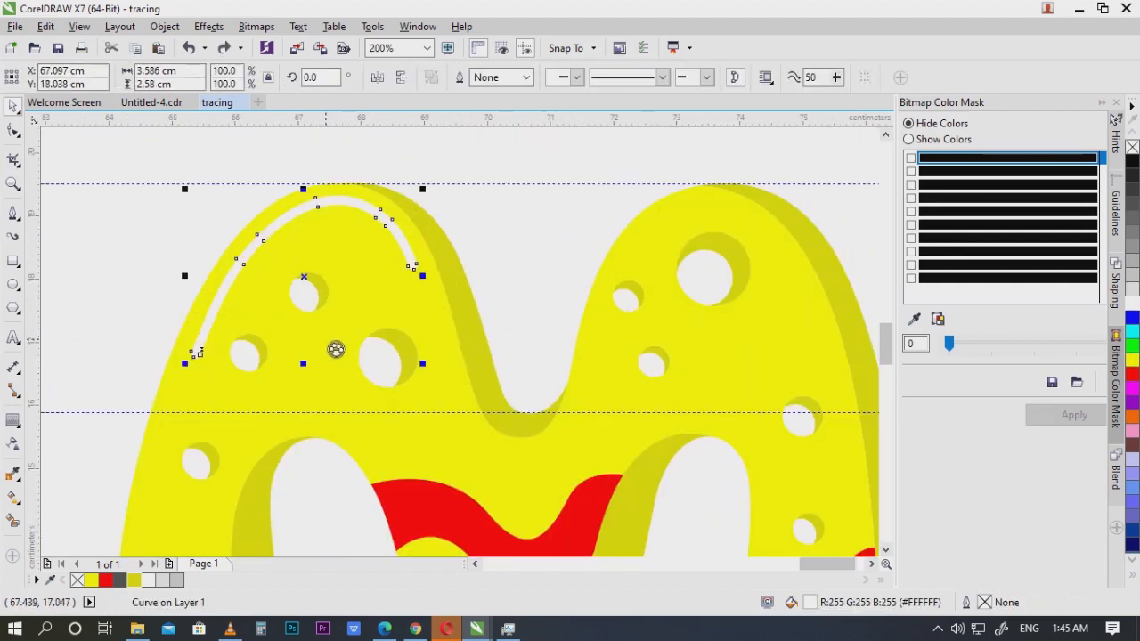
scroll(233, 316, "down", 1)
scroll(313, 282, "up", 1)
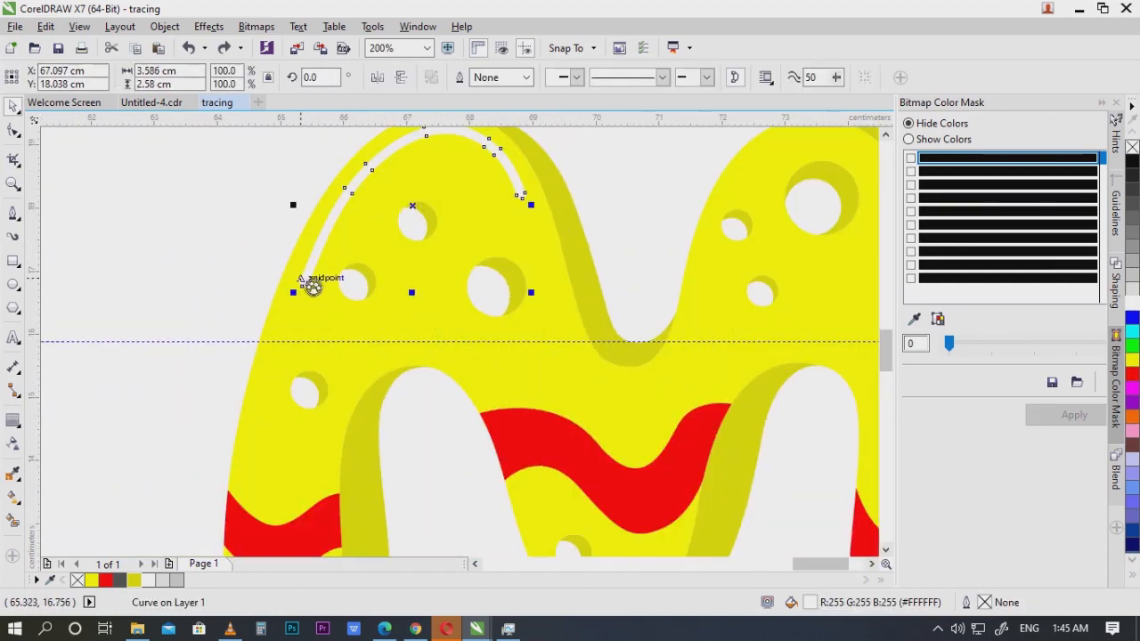
Step: Draw a curve with the Pen tool inside the left leg's lower outline, about 1.3 cm wide and 1.5 cm high
scroll(313, 285, "down", 1)
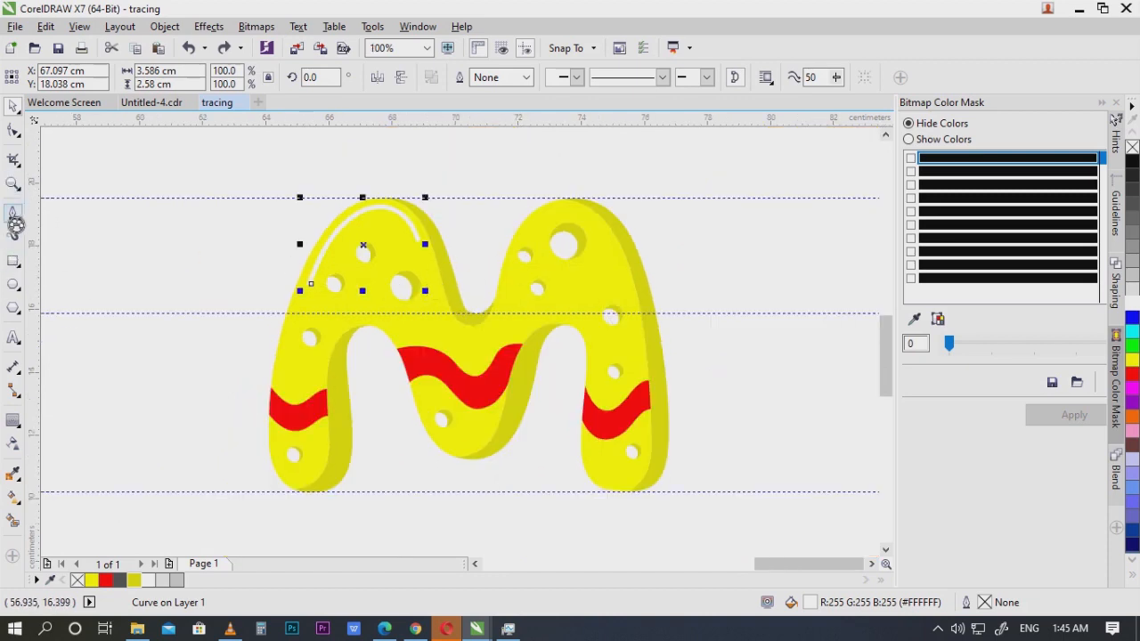
scroll(273, 466, "up", 2)
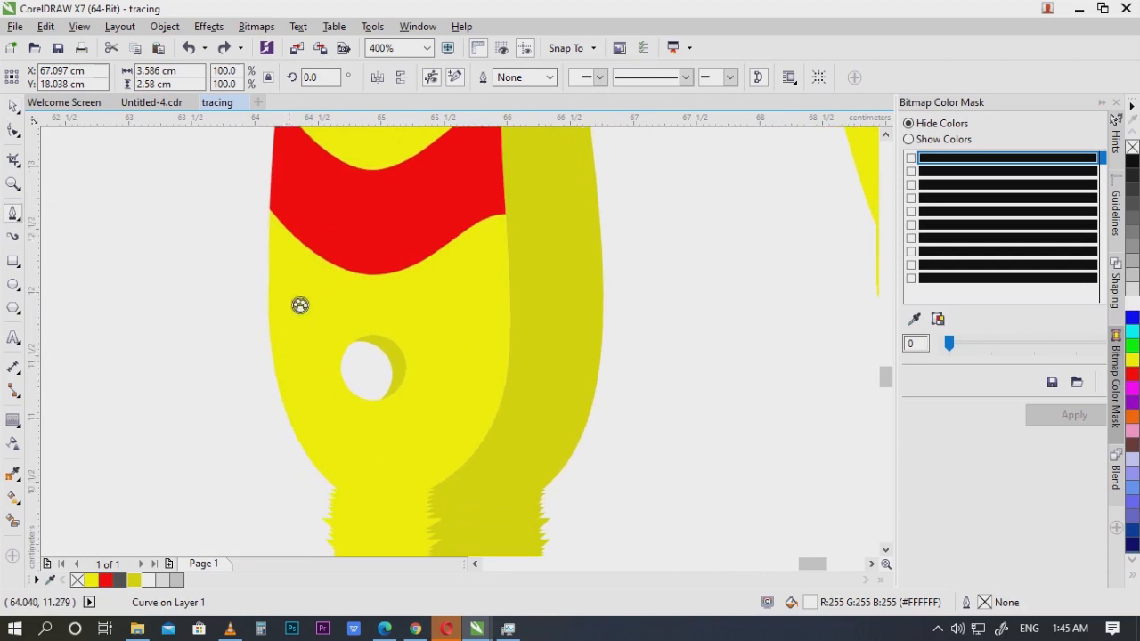
left_click(286, 285)
left_click_drag(354, 474, 412, 495)
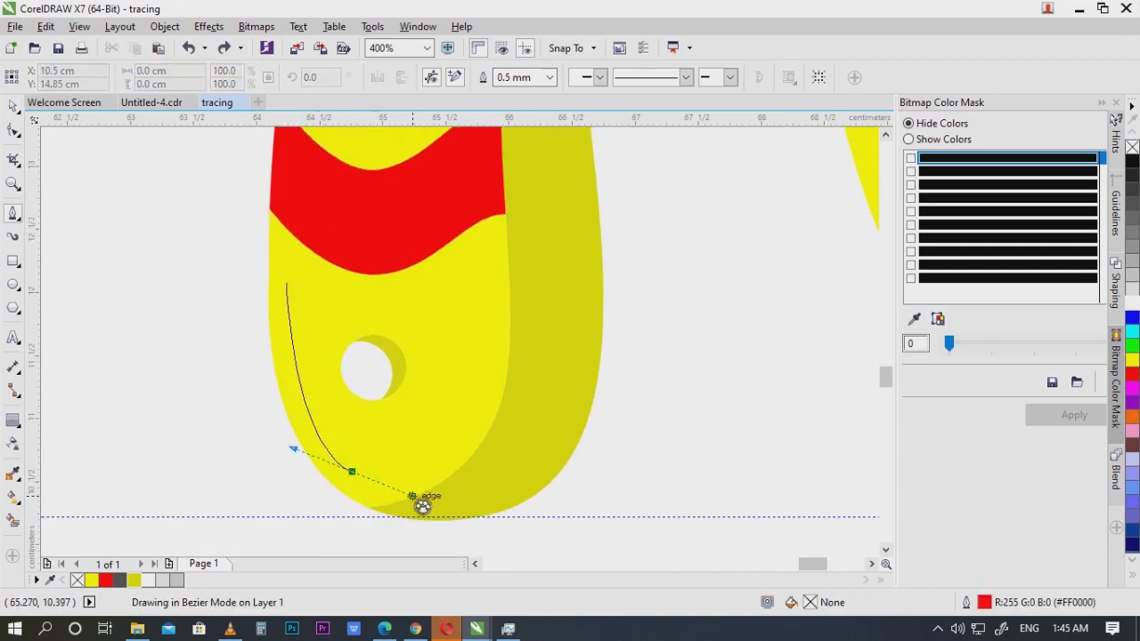
left_click(448, 444)
scroll(606, 407, "down", 2)
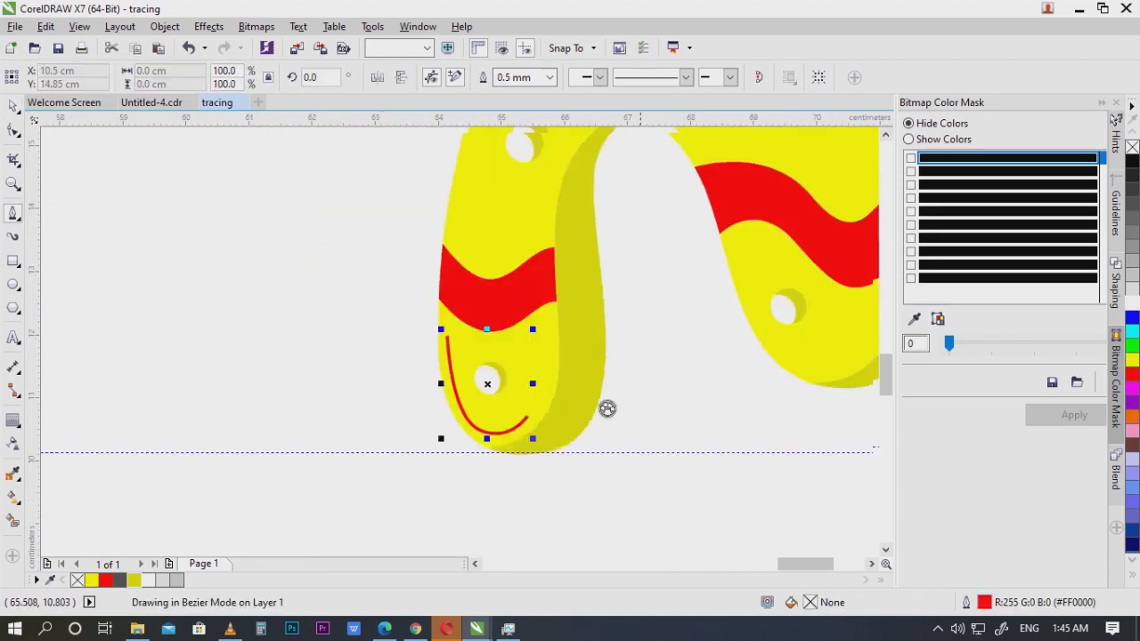
Step: Draw a matching curve inside the lower left outline of the middle stem, below the red wave and around the small hole
scroll(521, 425, "up", 2)
scroll(396, 396, "up", 1)
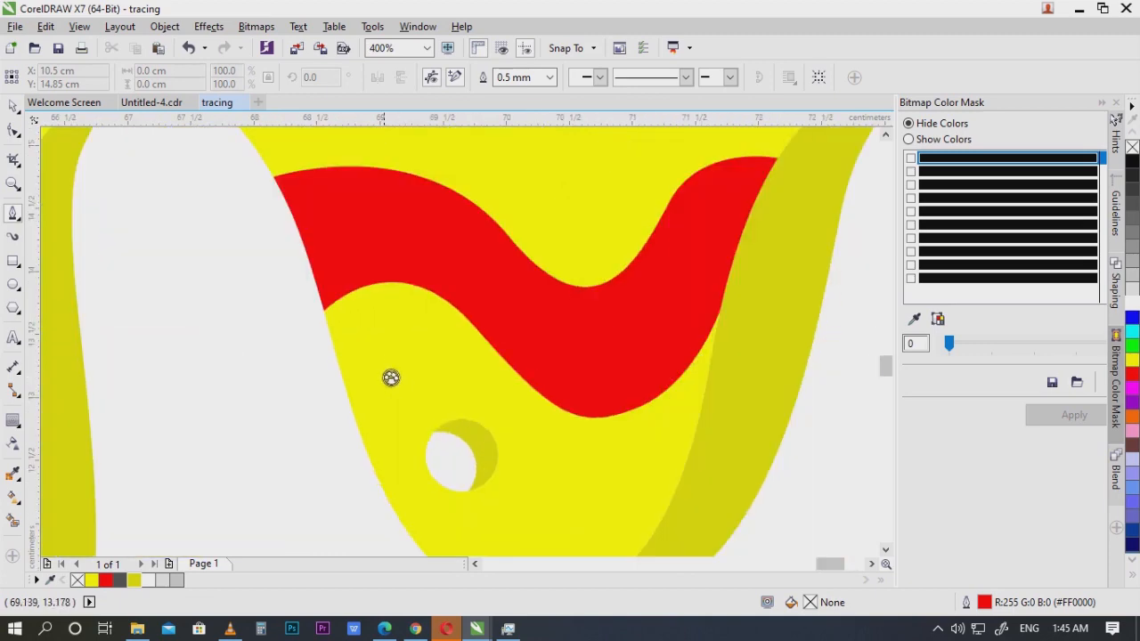
left_click(355, 338)
left_click_drag(441, 501, 415, 394)
left_click_drag(438, 450, 485, 388)
double_click(552, 461)
scroll(462, 461, "down", 2)
Step: Draw a matching curve inside the right leg's lower outline, about 1.5 cm wide and 1.2 cm high
scroll(565, 466, "up", 1)
scroll(476, 428, "up", 2)
left_click_drag(577, 433, 563, 513)
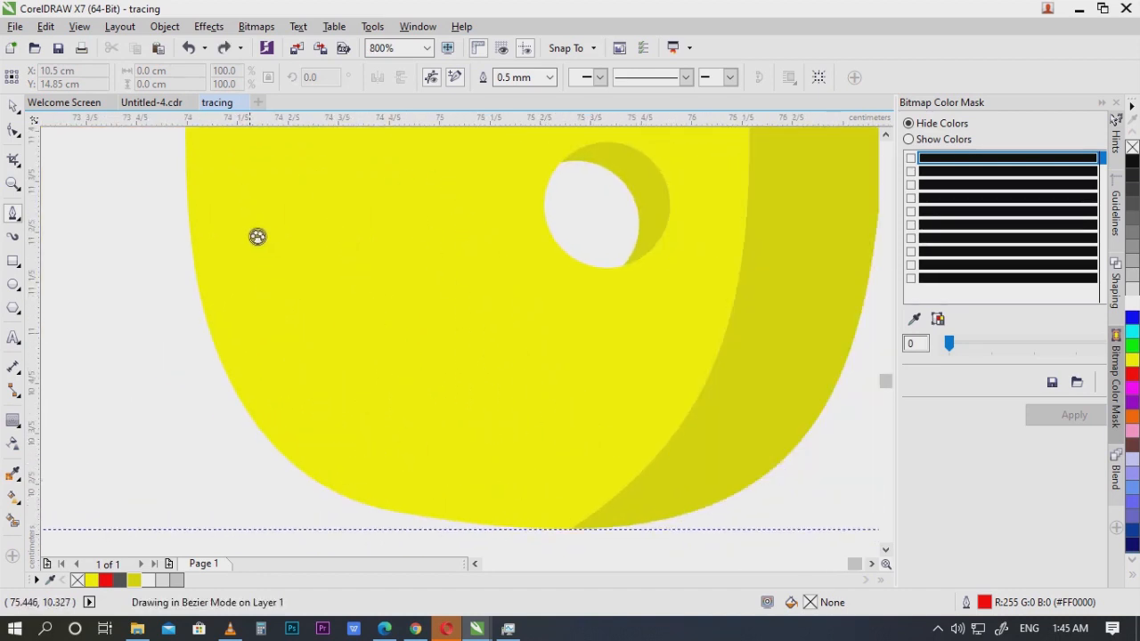
left_click_drag(379, 461, 522, 506)
left_click(613, 419)
left_click(130, 465, "ctrl")
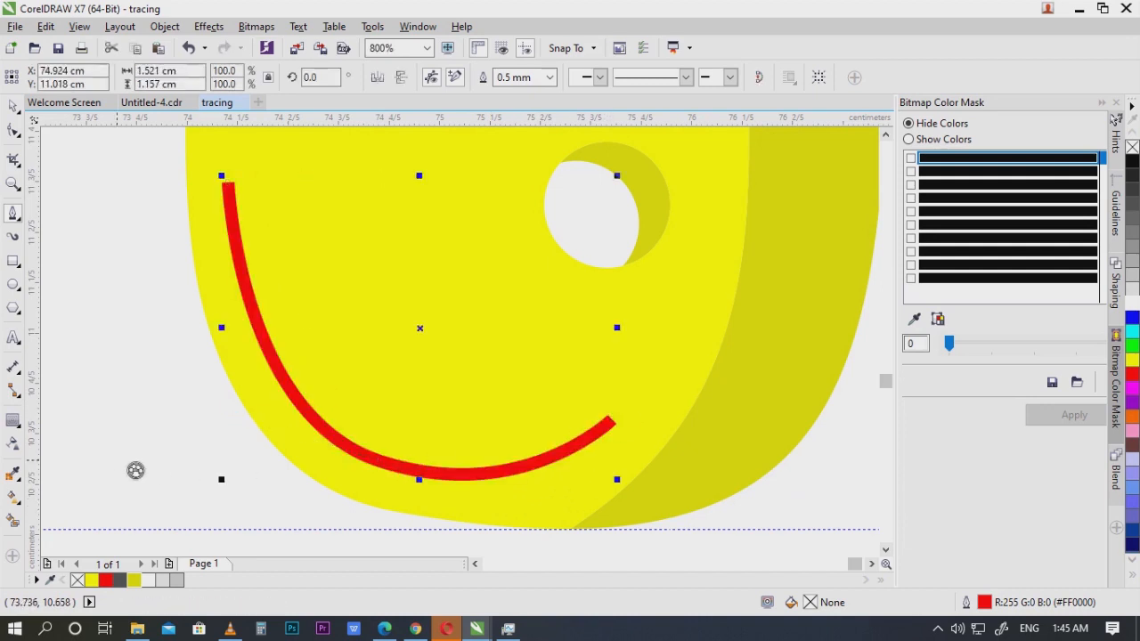
Step: Try a wide highlight arc over the large hole on the right hump, and undo it
scroll(367, 392, "down", 4)
scroll(367, 385, "down", 2)
scroll(318, 312, "up", 5)
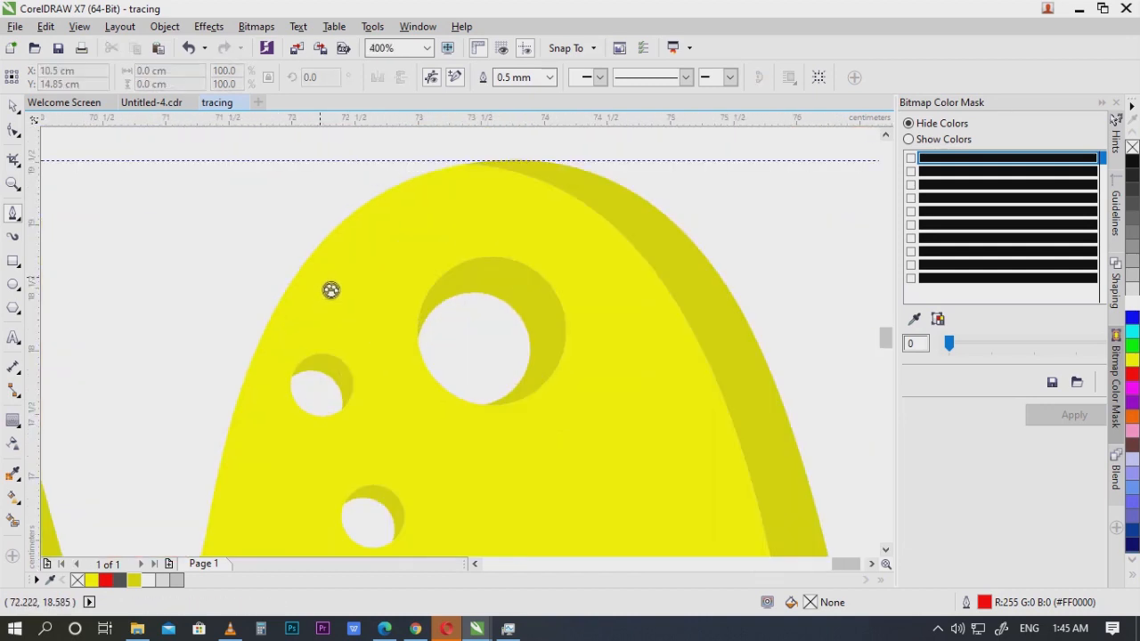
left_click_drag(458, 228, 557, 230)
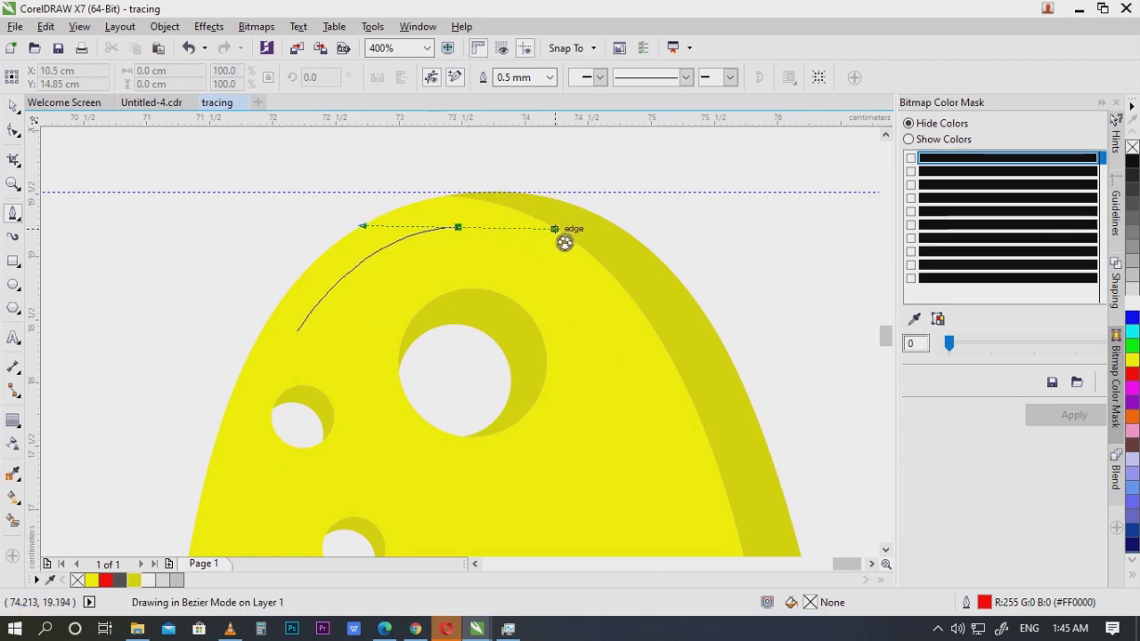
left_click(587, 301)
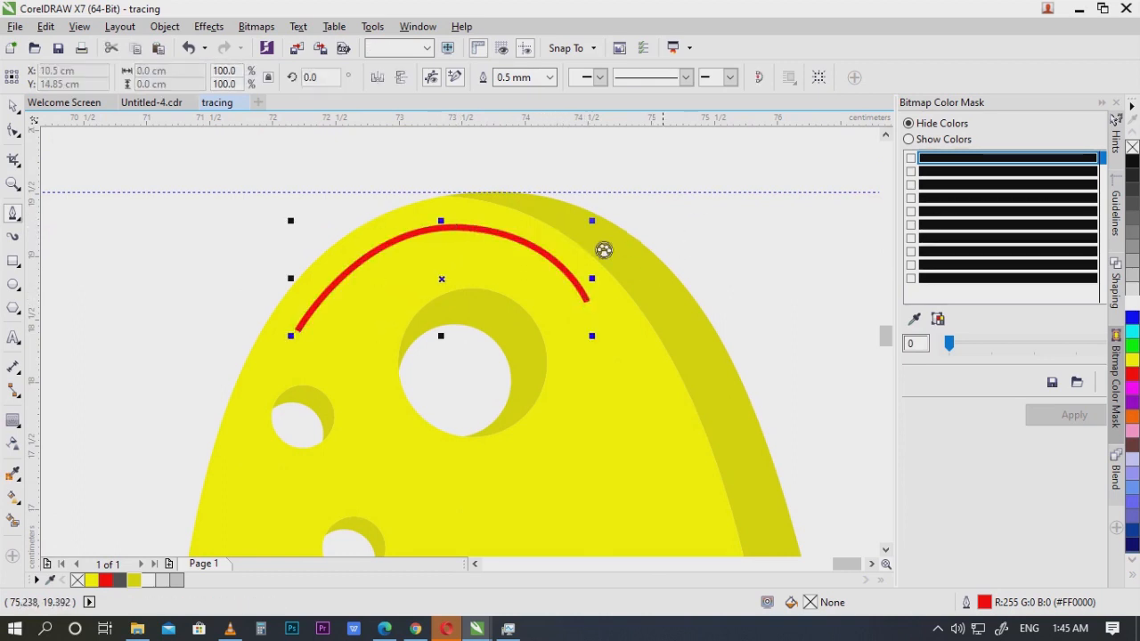
key("ctrl+z")
key("ctrl+z")
Step: Try a shorter highlight arc along the right hump's left shoulder, and undo it
left_click(297, 331)
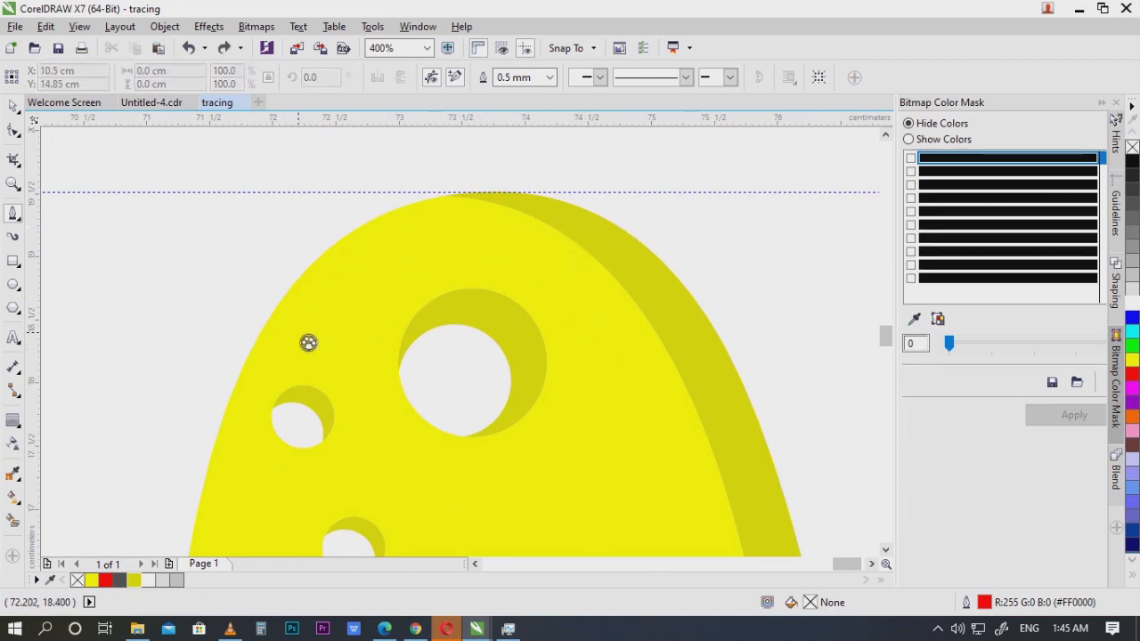
left_click_drag(450, 246, 477, 240)
left_click(502, 245)
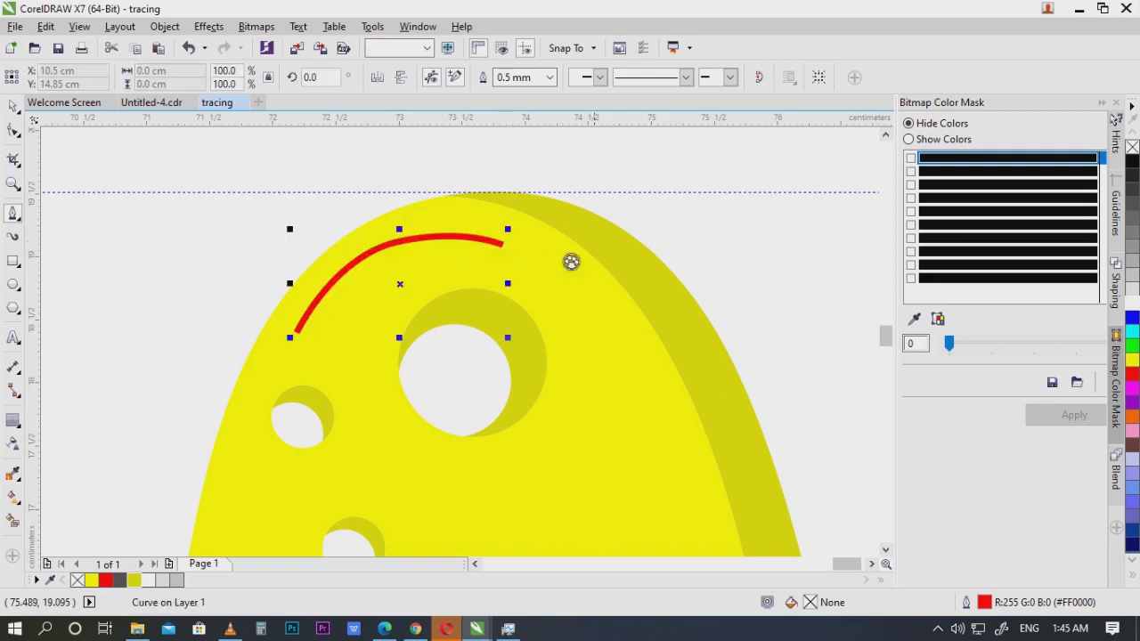
key("ctrl+z")
key("ctrl+z")
key("ctrl+z")
Step: Draw a short highlight curve from above the upper small hole along the right hump's left shoulder to near its peak
left_click(281, 356)
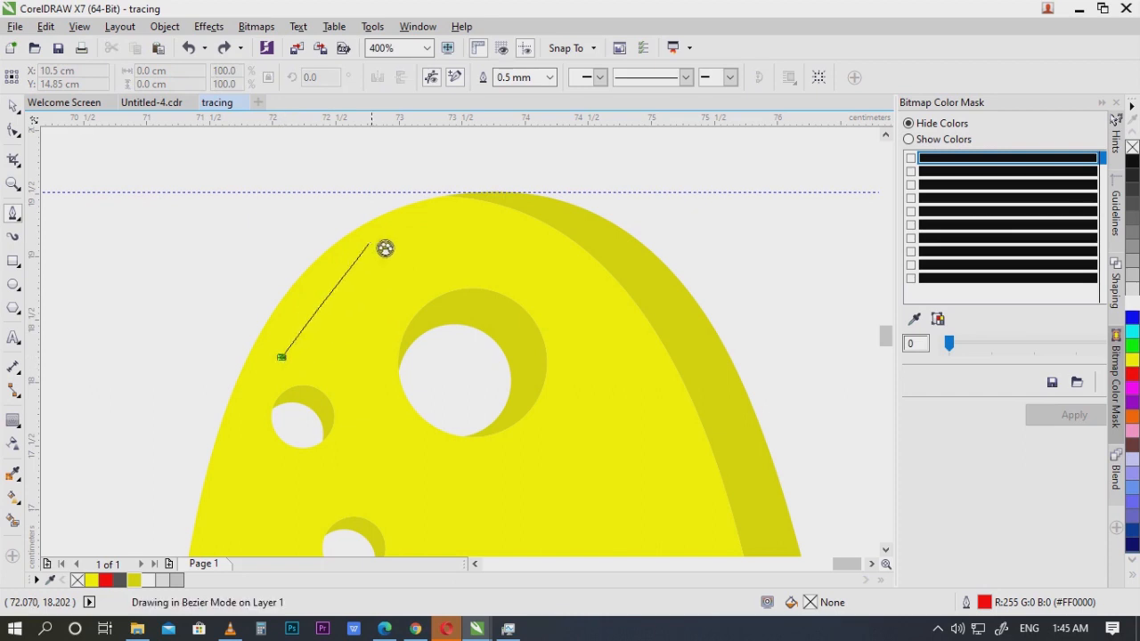
left_click_drag(390, 244, 476, 236)
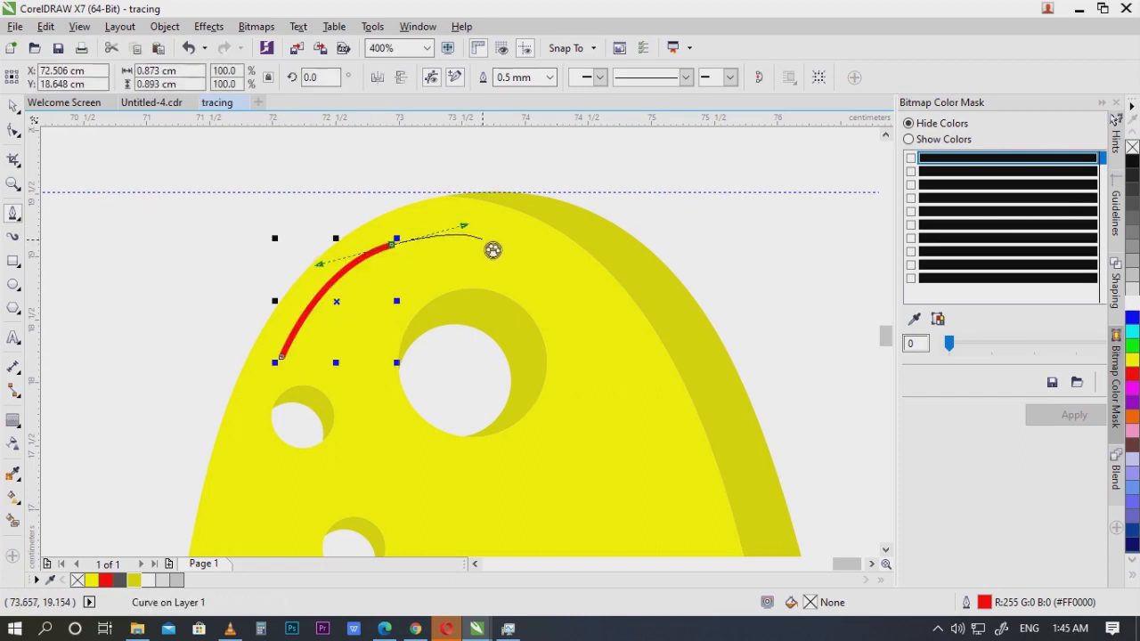
scroll(534, 259, "down", 2)
scroll(522, 247, "up", 1)
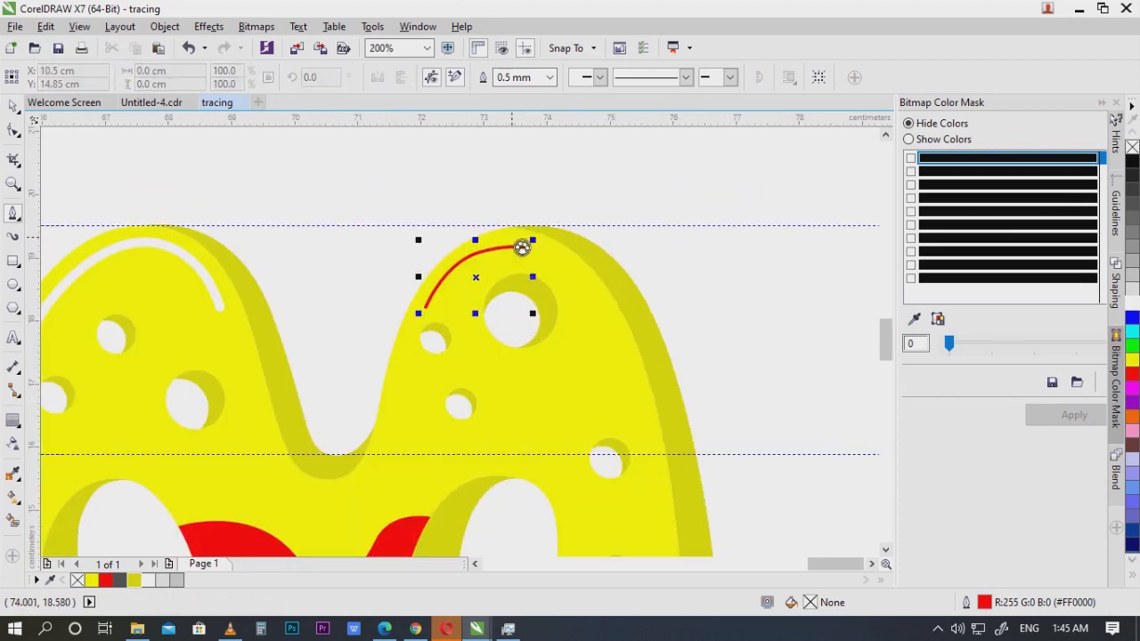
Step: Smooth the right hump's curve by replacing its middle node with one lower on the flank and adjusting its right end slightly outward
left_click(16, 136)
scroll(454, 215, "up", 2)
left_click_drag(627, 372, 509, 317)
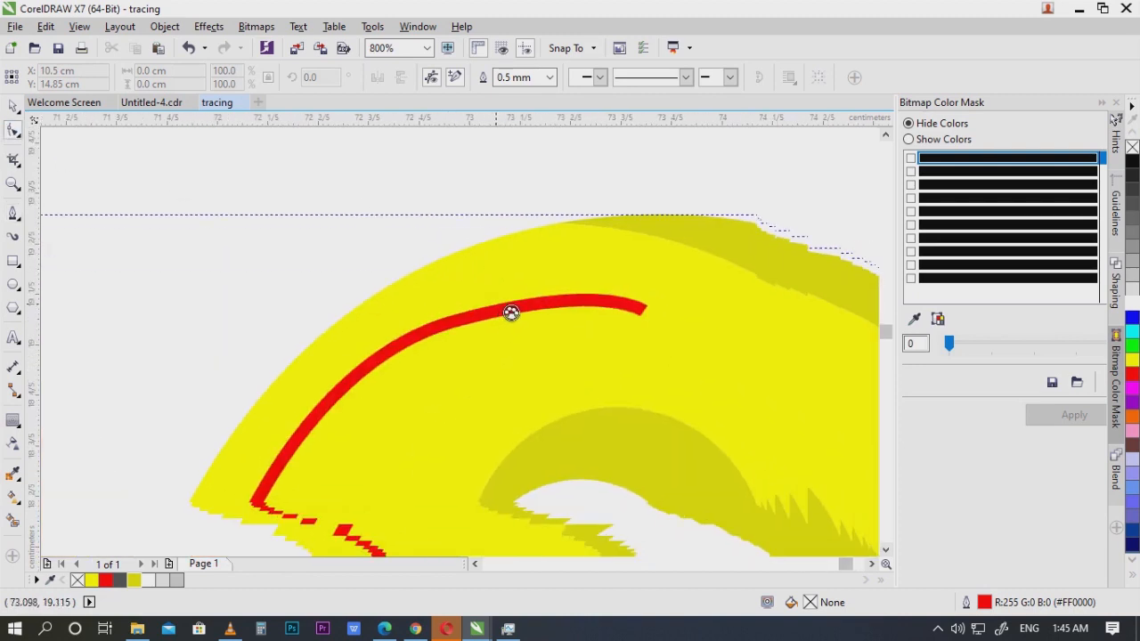
left_click(507, 311)
left_click_drag(404, 280, 398, 335)
key("Delete")
double_click(408, 351)
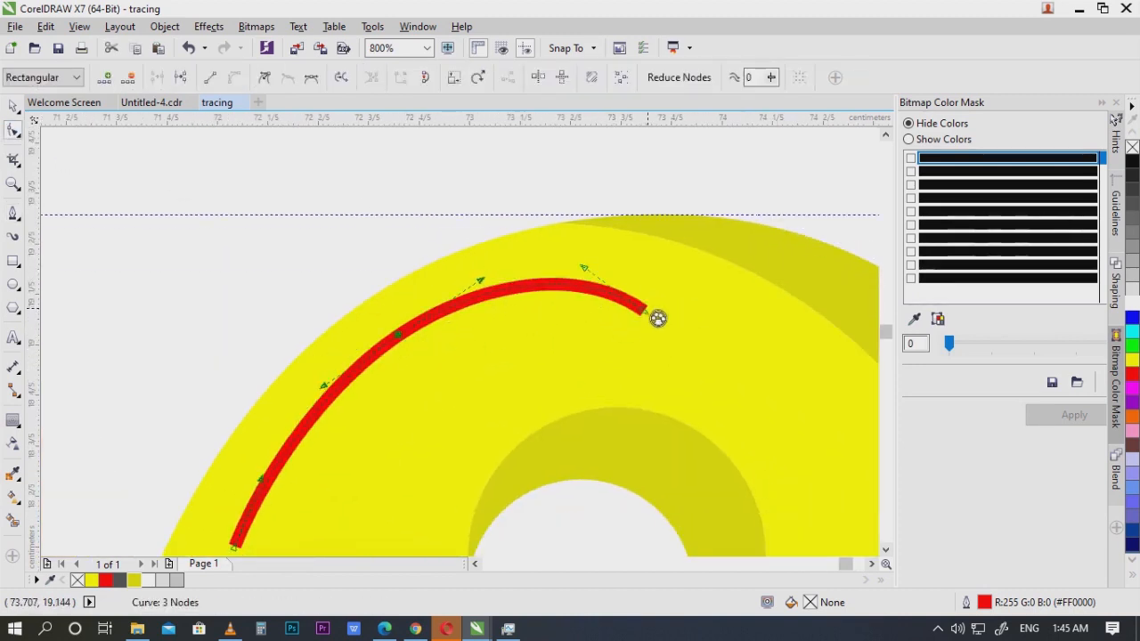
left_click_drag(673, 300, 661, 297)
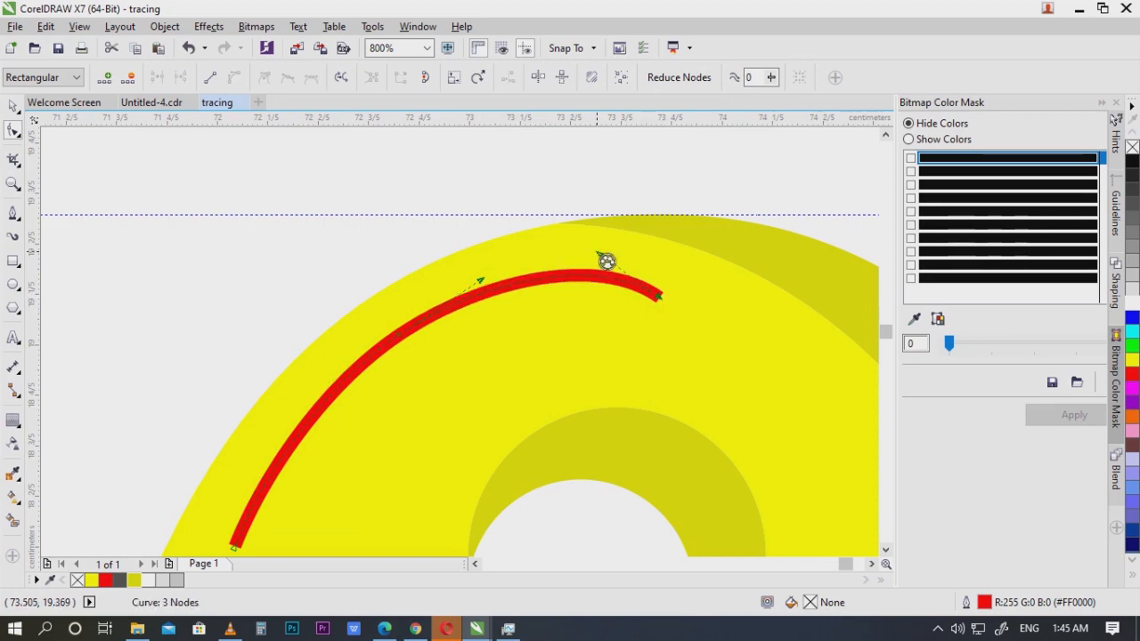
left_click_drag(606, 261, 595, 264)
Step: Move each of the four thin red curves 30 cm to the right, clear of the letter
scroll(590, 350, "down", 3)
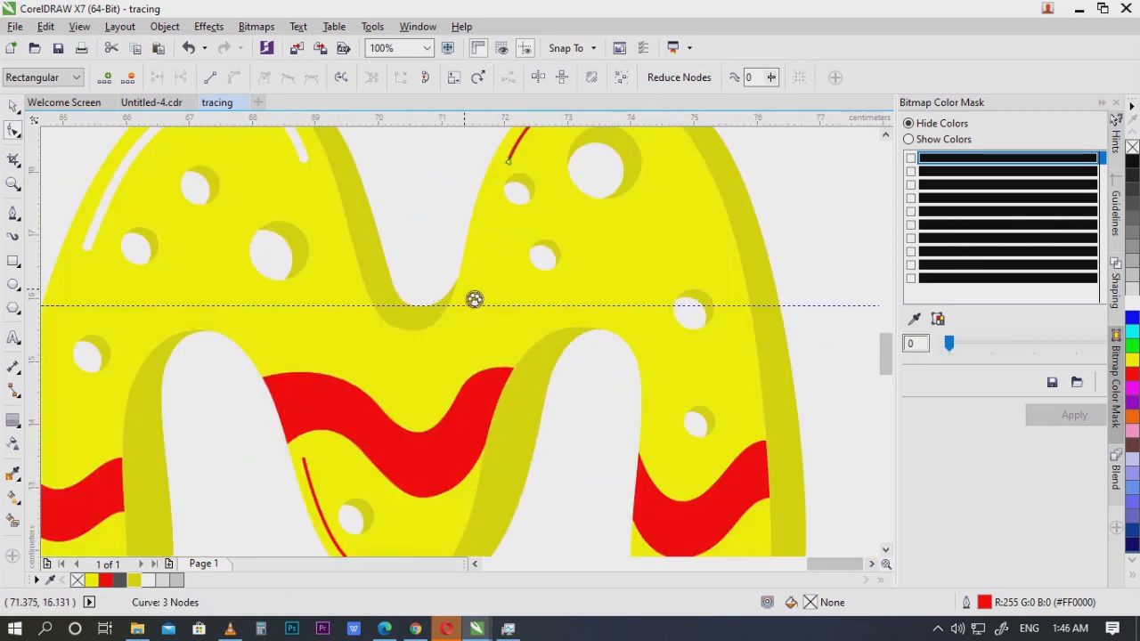
scroll(475, 299, "down", 4)
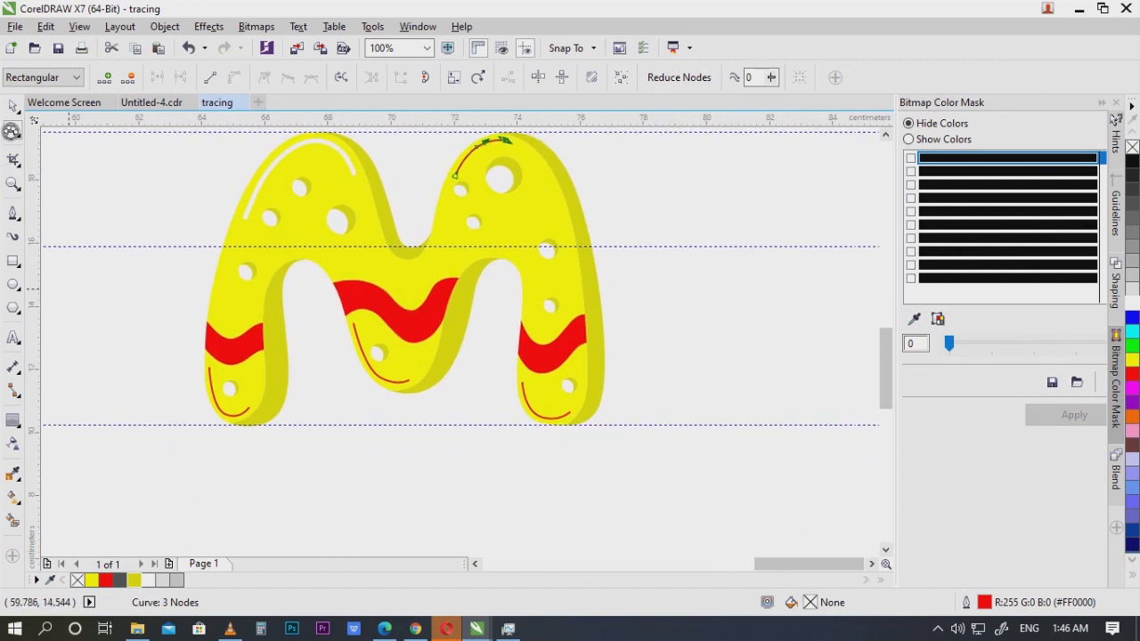
left_click(11, 107)
left_click(232, 418)
left_click(234, 414)
key("Right")
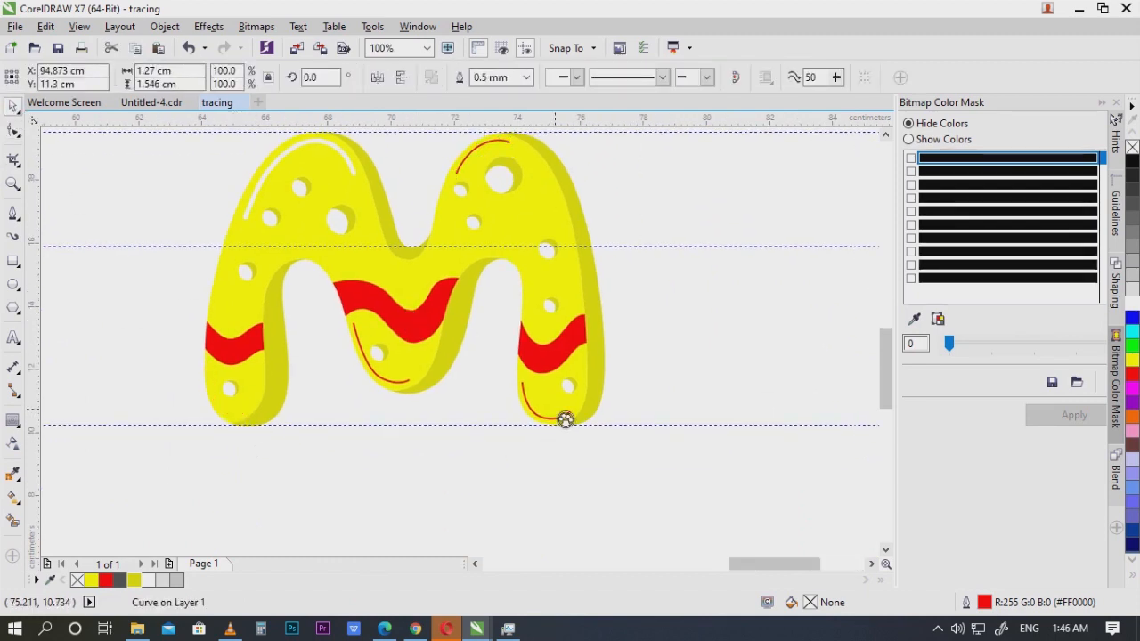
left_click(390, 383)
key("Right")
left_click_drag(464, 328, 449, 447)
left_click(468, 264)
key("Right")
Step: Select the four separated red curves together and set their outline width to 1.5 mm
scroll(366, 321, "down", 2)
left_click_drag(710, 387, 593, 380)
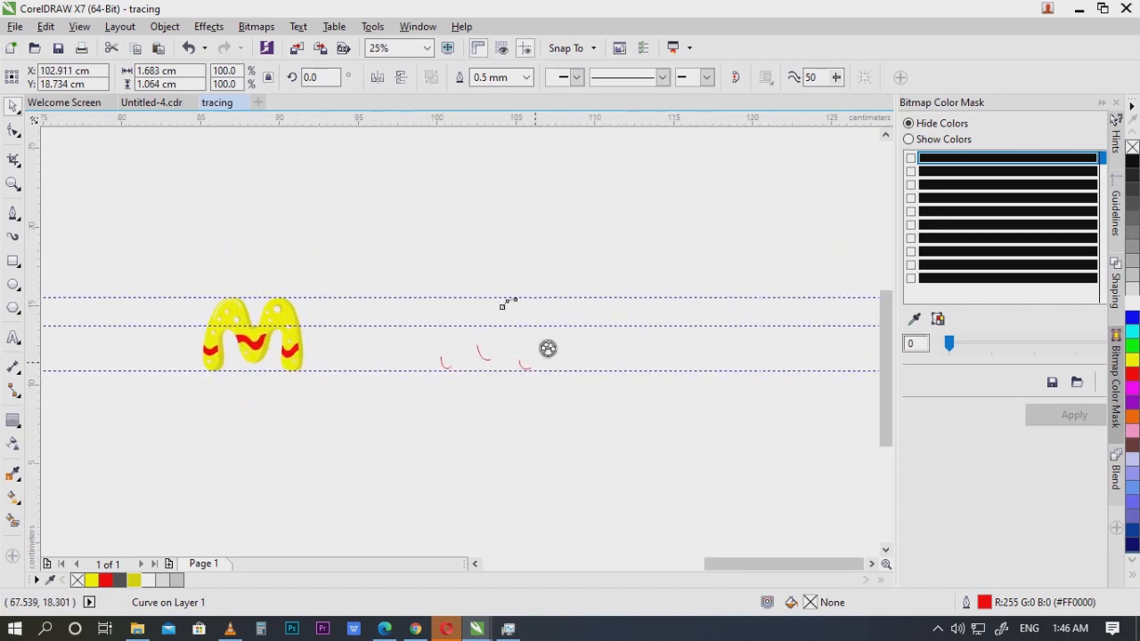
scroll(535, 353, "up", 1)
left_click_drag(253, 215, 625, 486)
left_click_drag(381, 363, 417, 379)
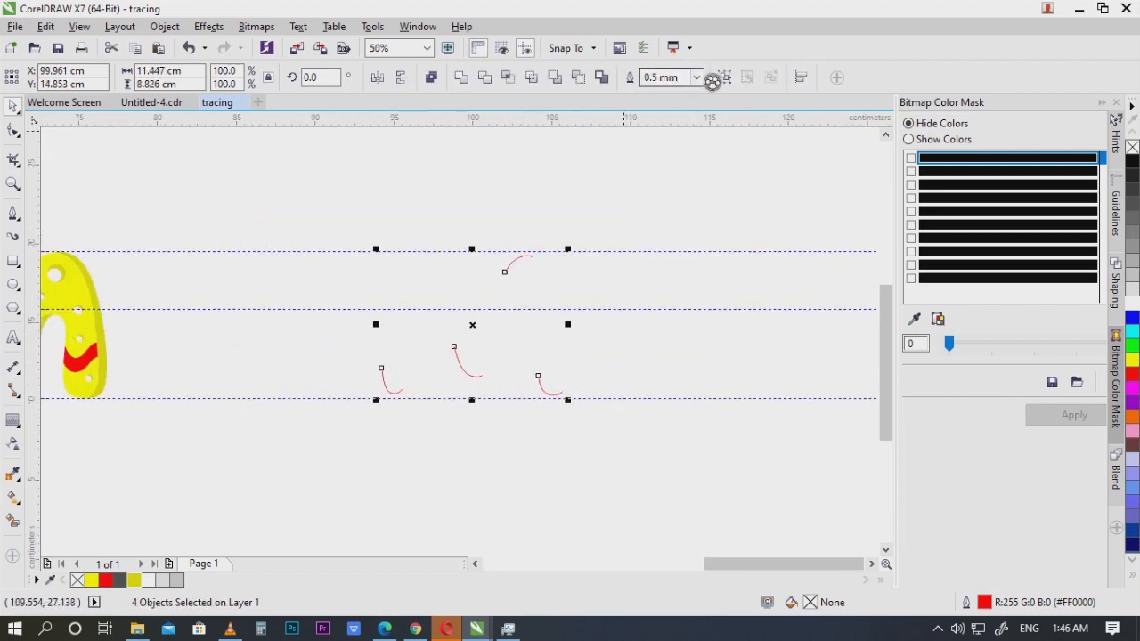
left_click(697, 77)
left_click(654, 196)
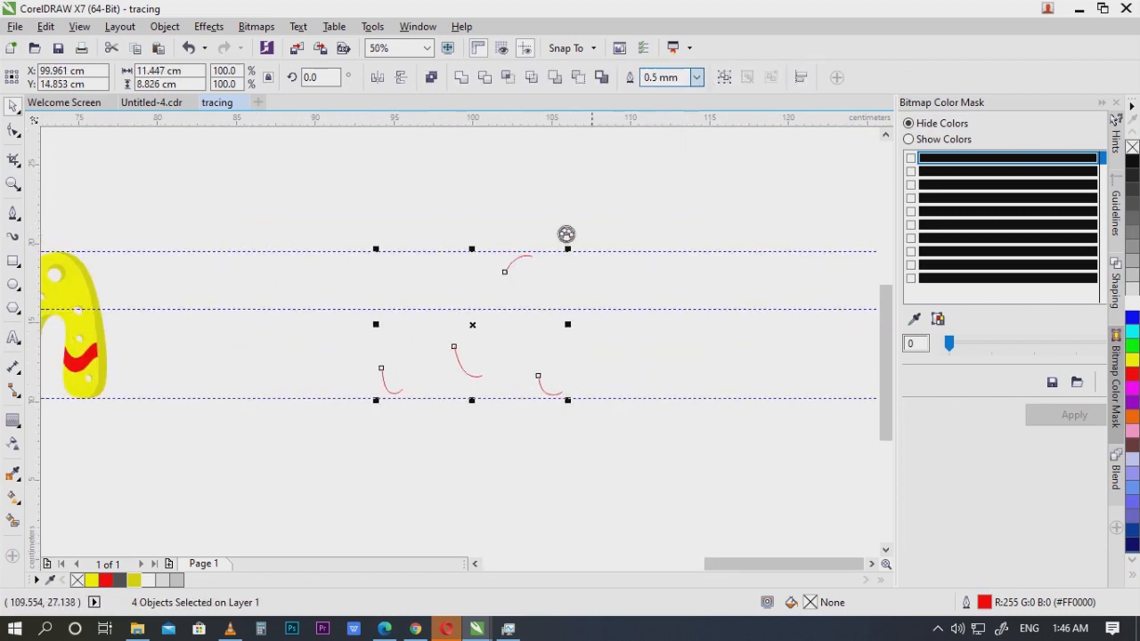
Step: Place the four curves back on the letter to check their thickness, and move them 30 cm to the right again
left_click_drag(564, 234, 754, 295)
scroll(269, 326, "up", 2)
left_click_drag(621, 327, 427, 225)
left_click_drag(536, 449, 466, 287)
scroll(560, 374, "down", 1)
left_click_drag(560, 374, 367, 433)
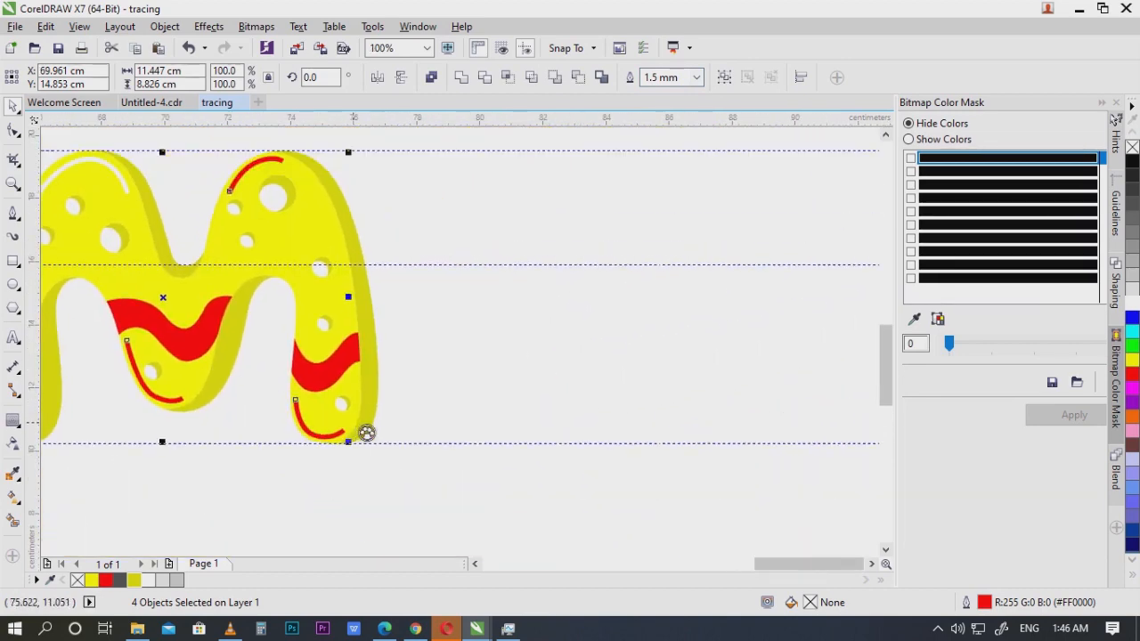
key("Right")
Step: Set the four red curves' outline width to 1.0 mm and give them round line caps
left_click(696, 78)
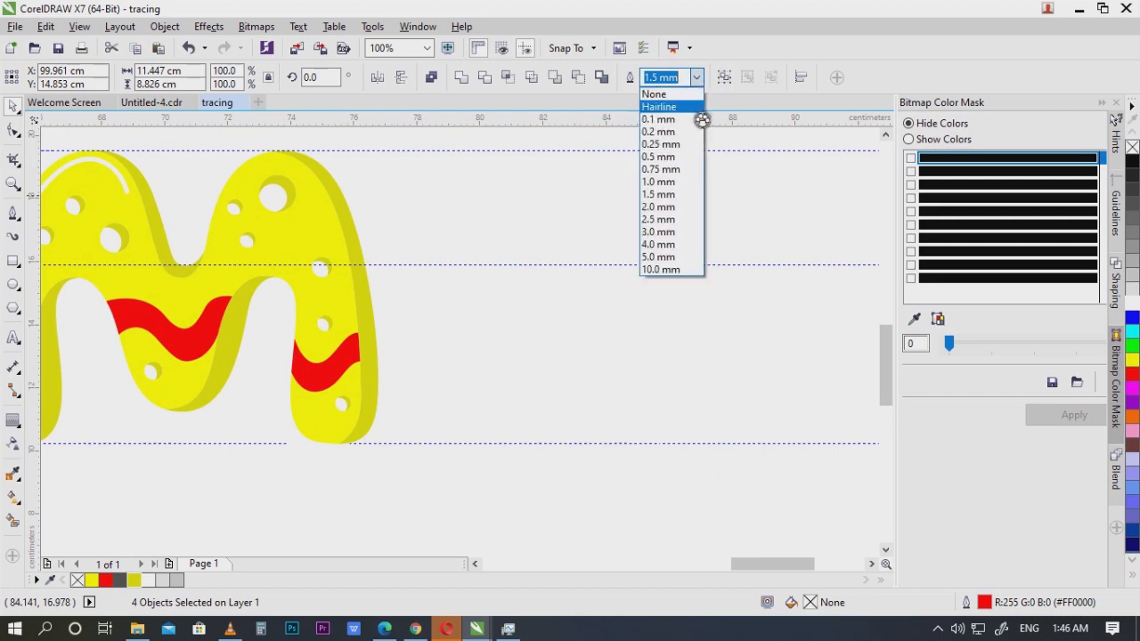
left_click(670, 182)
scroll(615, 348, "down", 2)
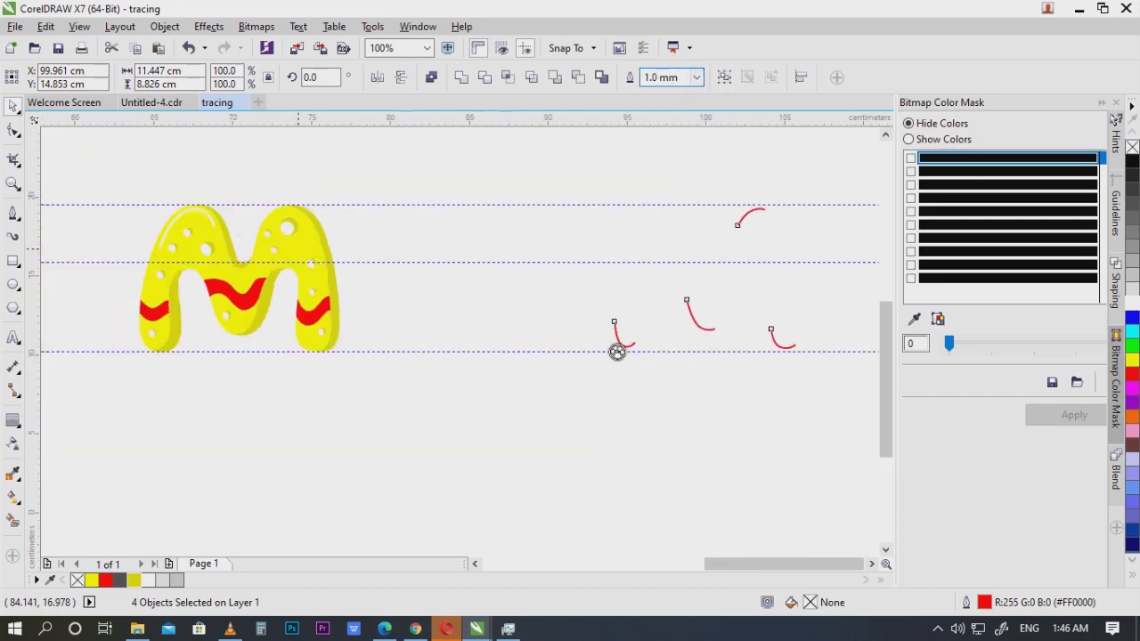
scroll(730, 325, "up", 2)
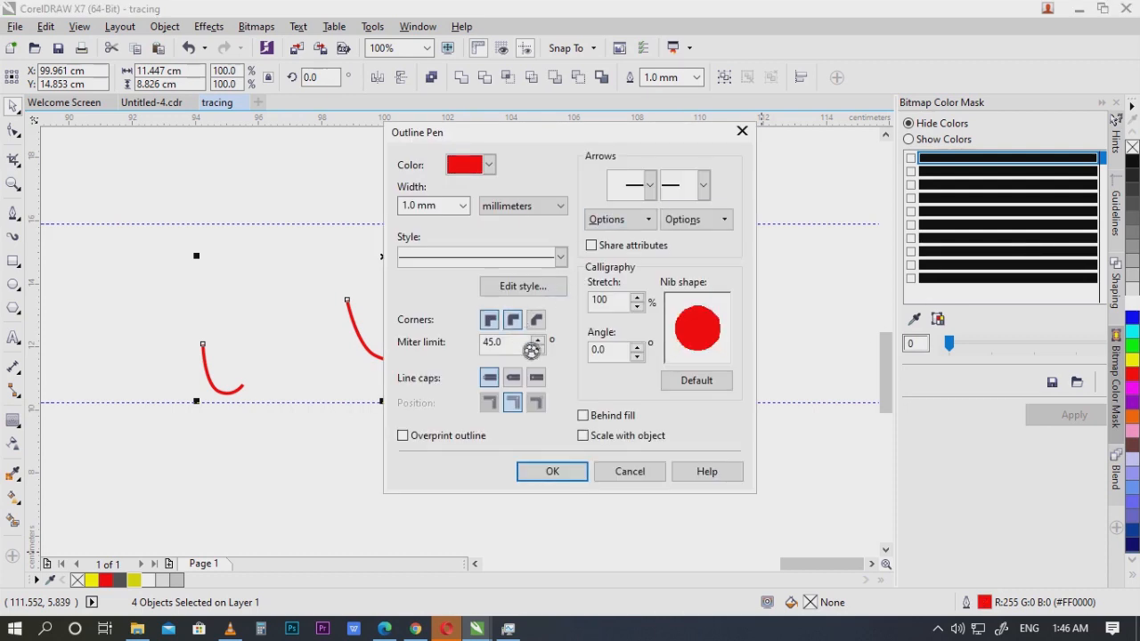
left_click(549, 470)
scroll(332, 358, "up", 2)
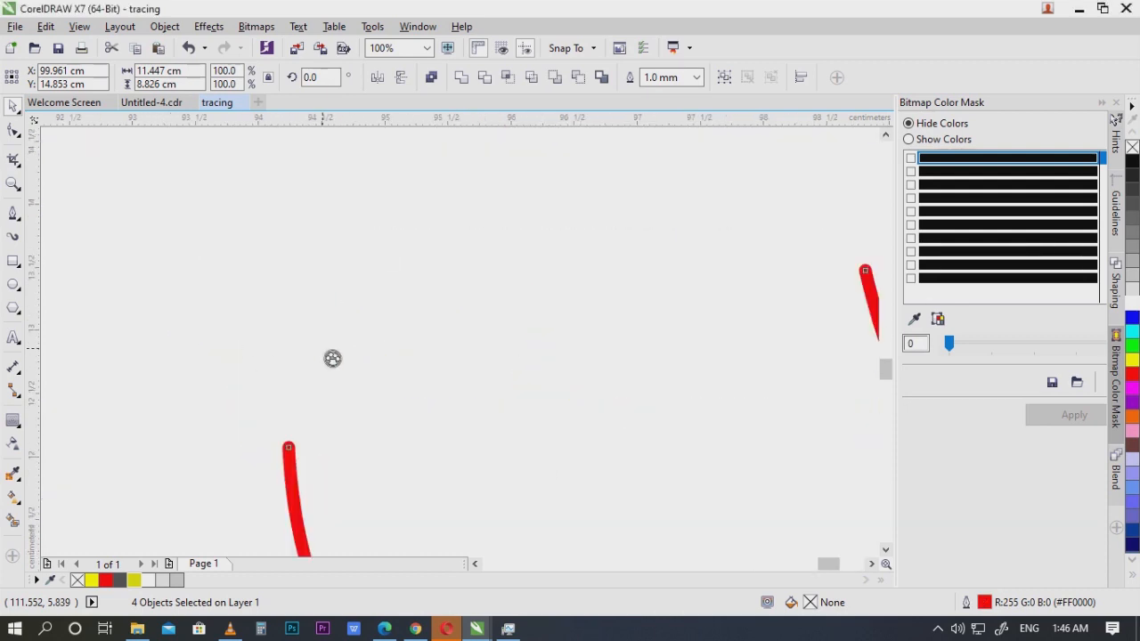
Step: Convert the four red curves' outlines to objects and weld them into a single curve
scroll(296, 333, "down", 4)
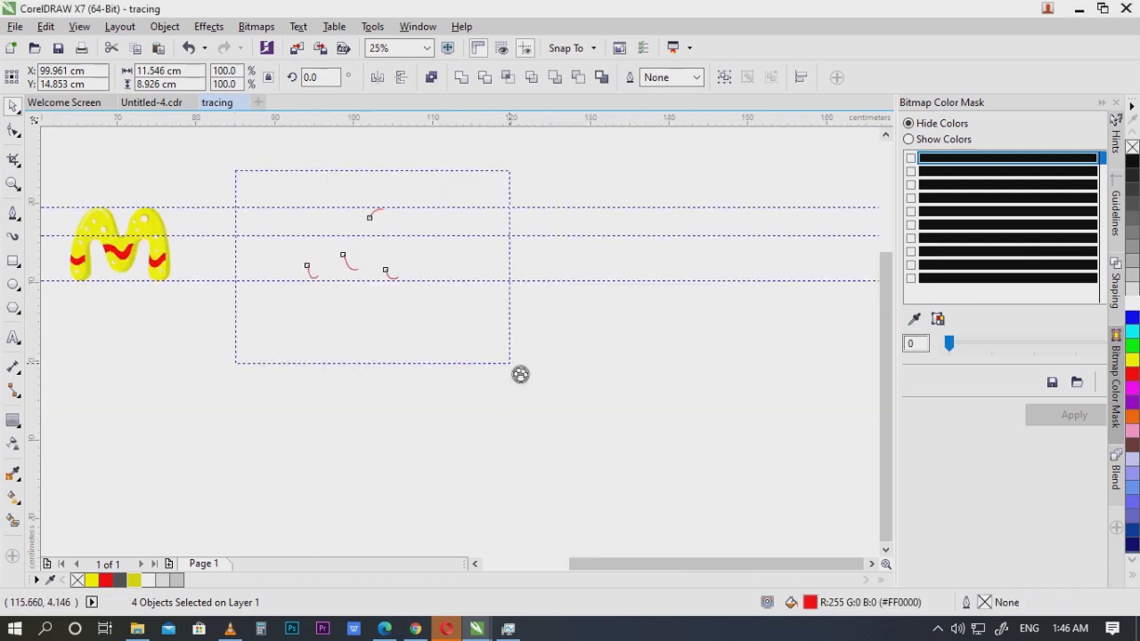
left_click(463, 79)
scroll(387, 214, "up", 2)
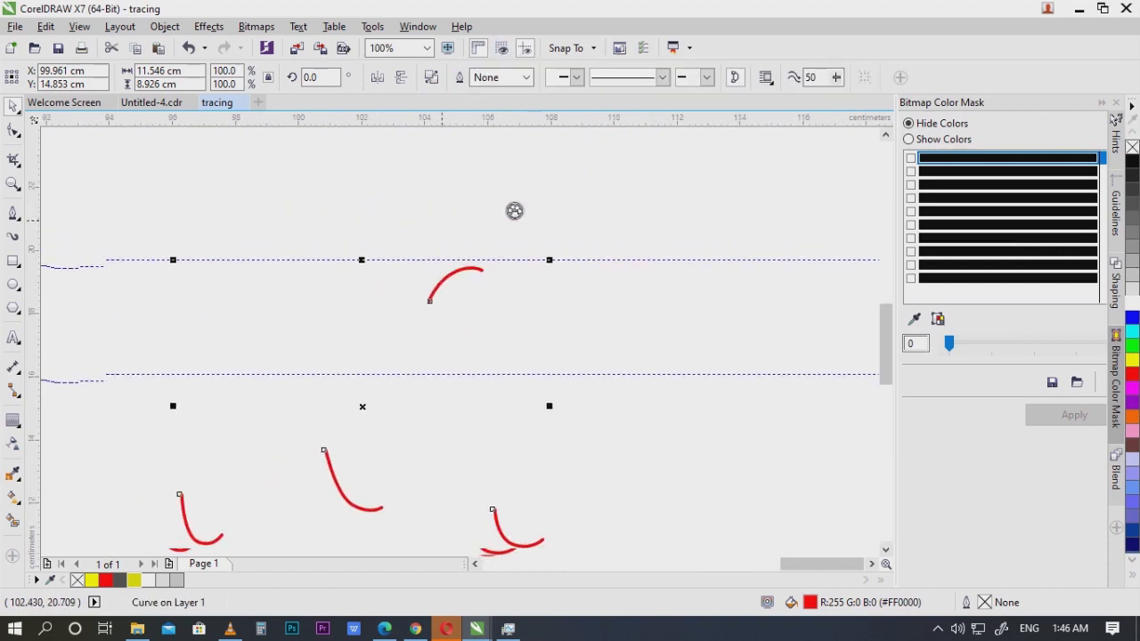
Step: Move the welded highlight lines 30 cm to the left, back onto the letter, and fill them white
scroll(514, 211, "down", 1)
key("Left")
left_click_drag(447, 225, 549, 234)
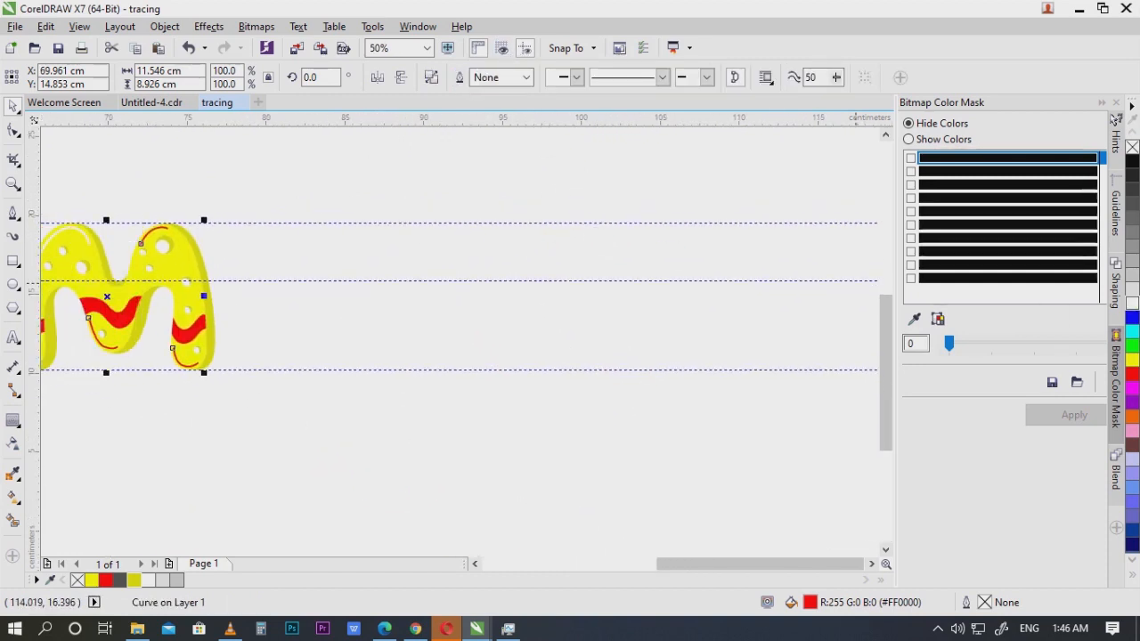
left_click(1132, 303)
left_click_drag(387, 360, 694, 350)
scroll(397, 267, "up", 1)
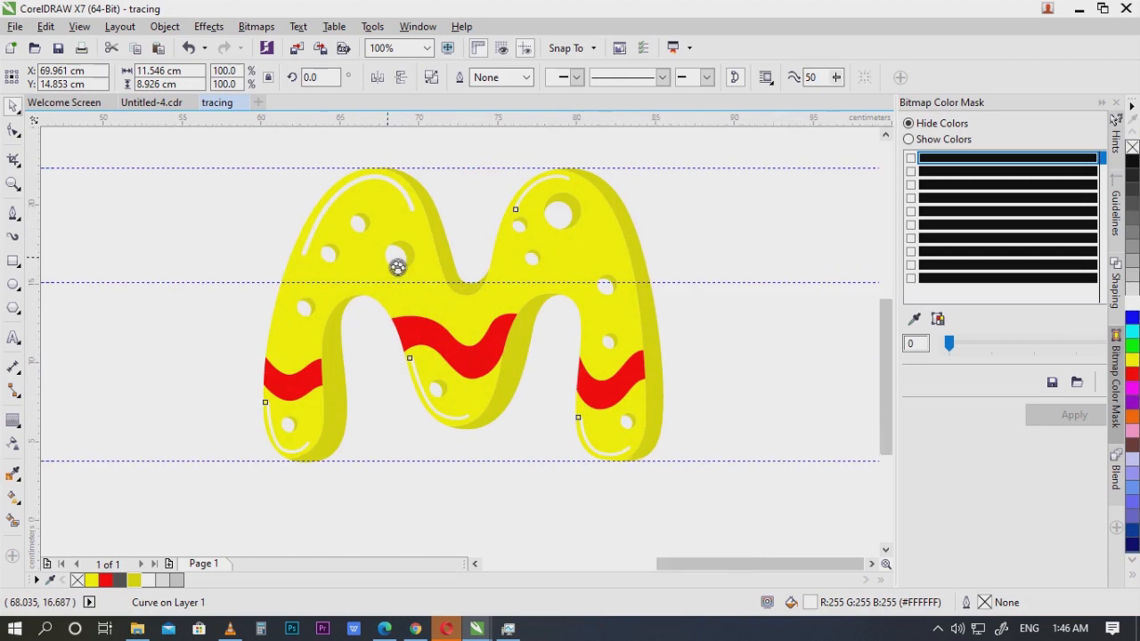
Step: Draw a rectangle about 24 by 18 cm around the letter, fill it grey (#B3B3B3) and send it to the back
scroll(397, 267, "down", 1)
key("F6")
left_click_drag(242, 151, 621, 432)
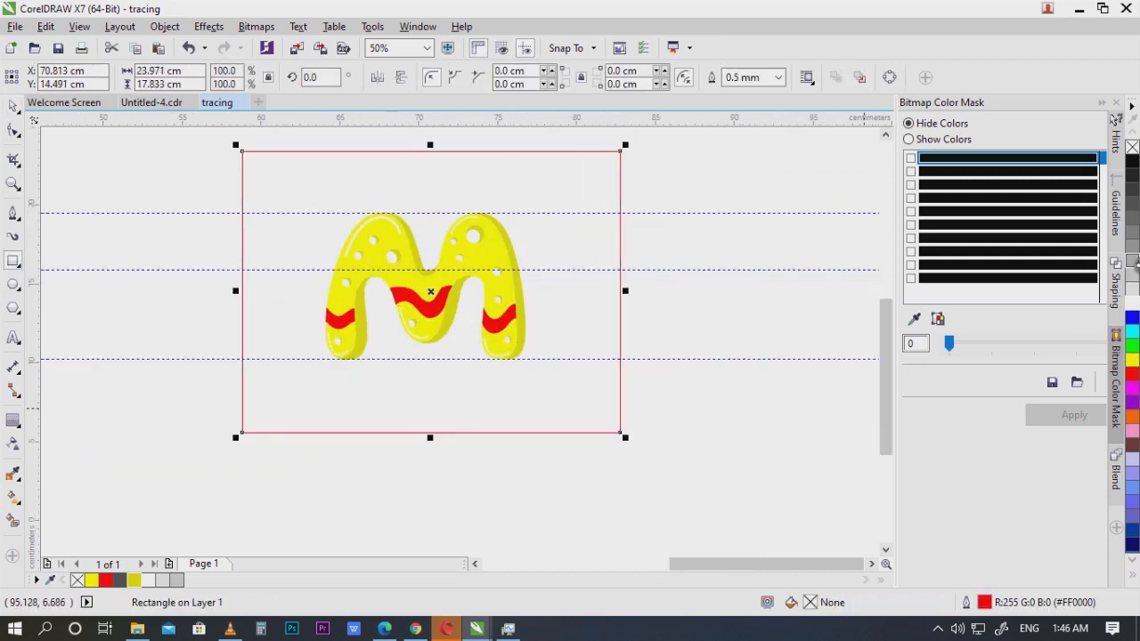
left_click(1131, 267)
key("shift+Page_Down")
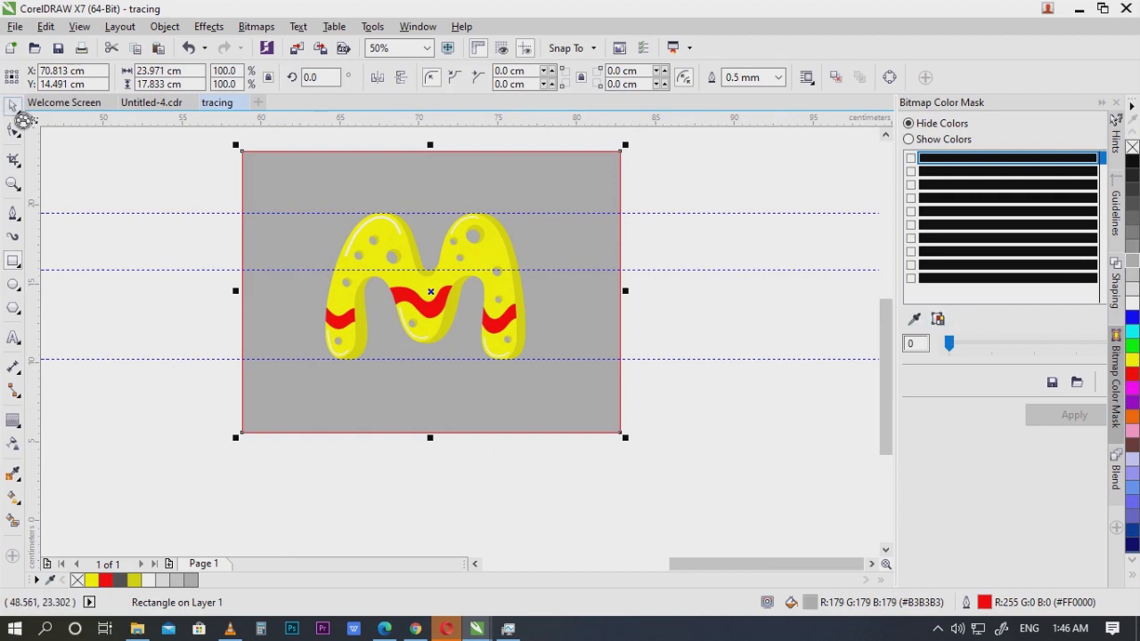
Step: Try dark grey (#4D4D4D) and black fills on the background rectangle
scroll(535, 283, "up", 1)
scroll(593, 242, "down", 1)
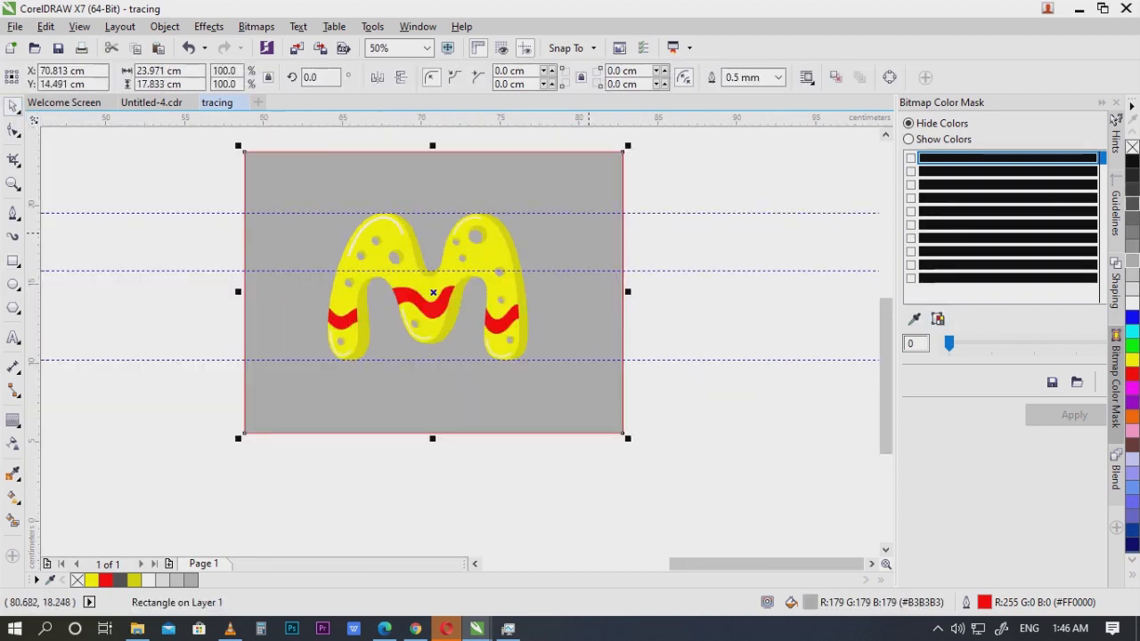
left_click(1131, 203)
left_click(693, 278)
scroll(577, 265, "up", 1)
left_click(579, 264)
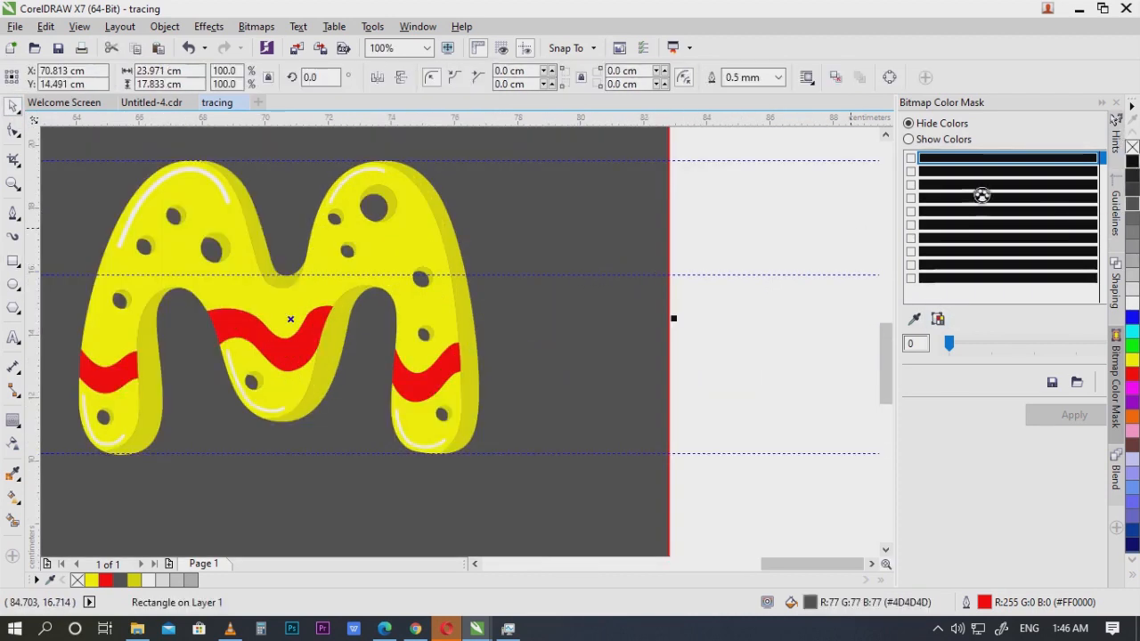
left_click(1132, 161)
scroll(728, 250, "down", 1)
left_click(724, 253)
left_click(612, 256)
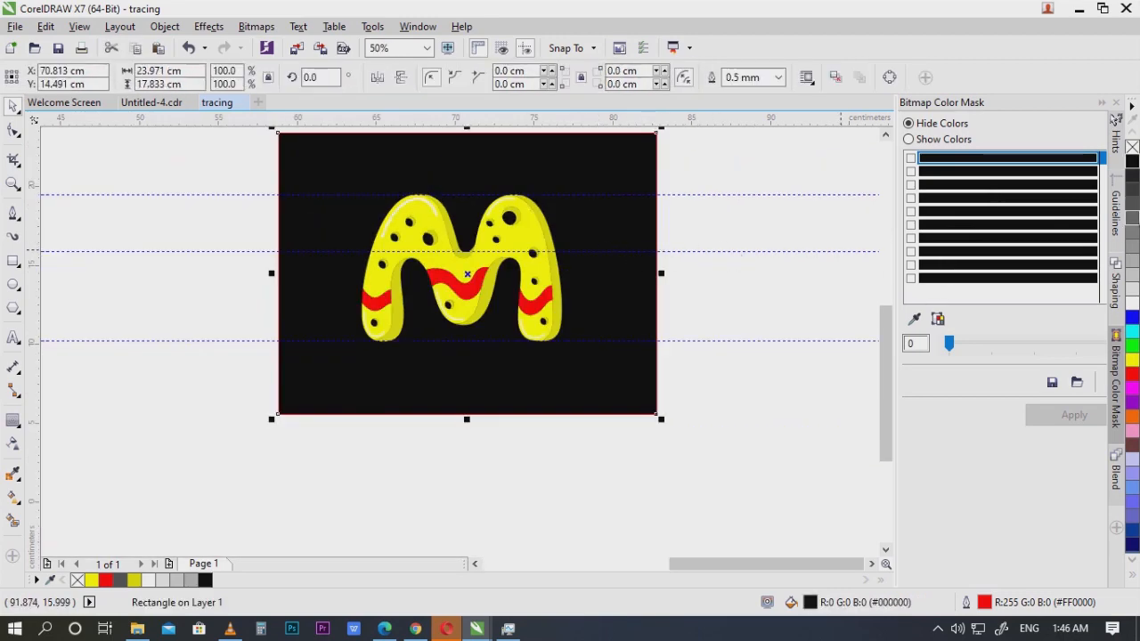
Step: Fill the background rectangle with medium grey (#808080)
left_click(1134, 236)
left_click(1134, 234)
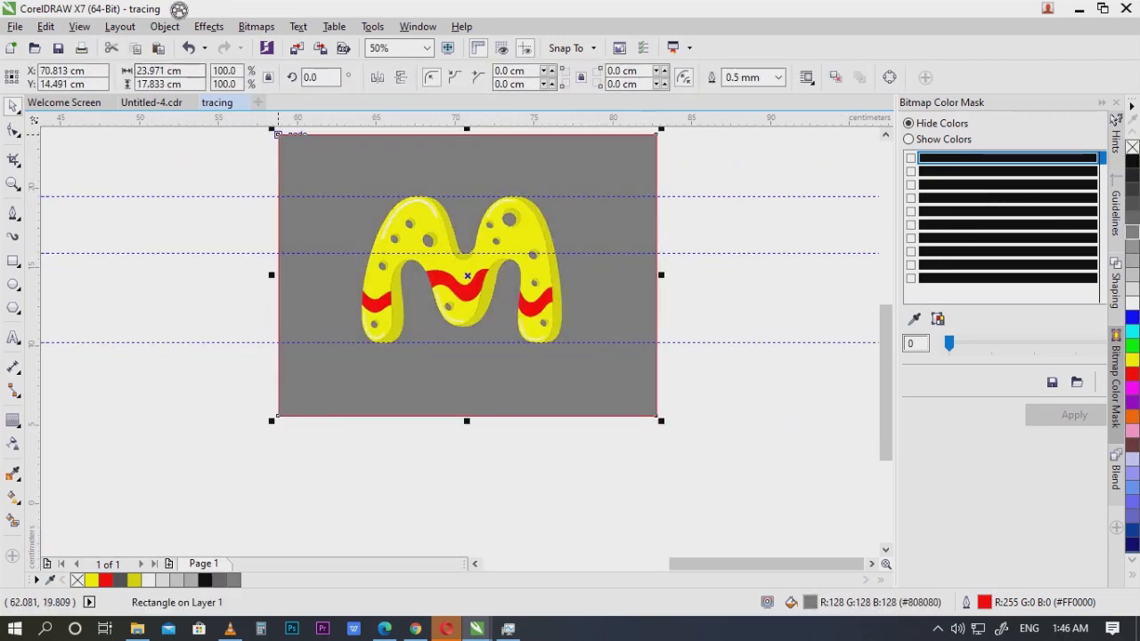
left_click_drag(472, 393, 453, 451)
left_click(787, 380)
Step: Narrow the grey background rectangle to about 21 cm wide around the letter
left_click(640, 337)
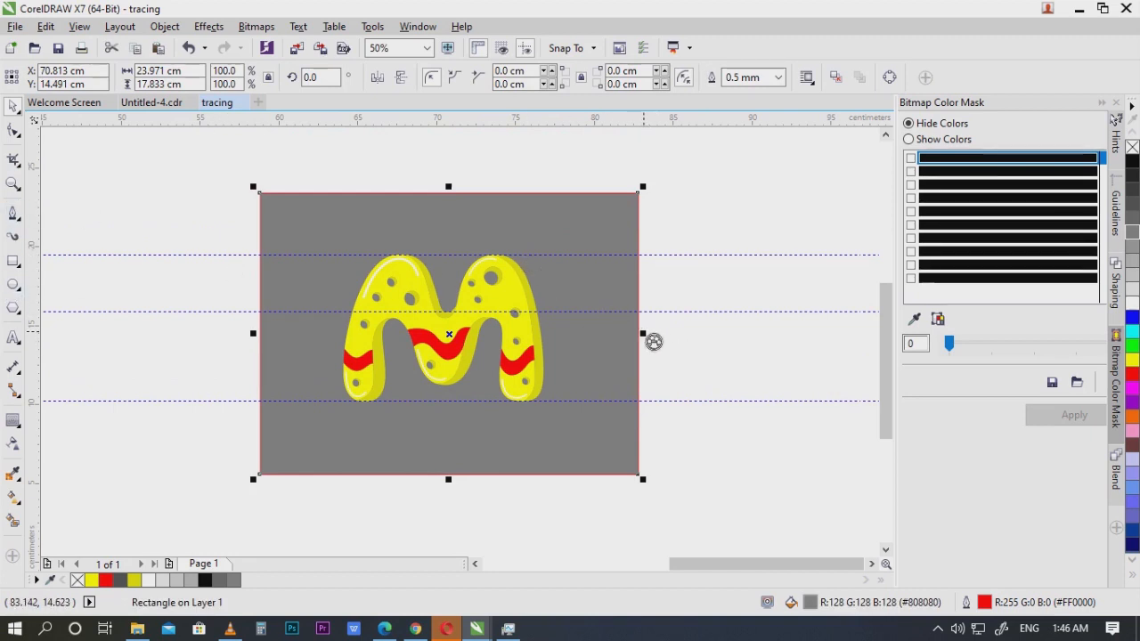
left_click_drag(651, 341, 596, 357)
left_click_drag(596, 341, 631, 370)
left_click_drag(638, 285, 635, 293)
left_click(274, 270)
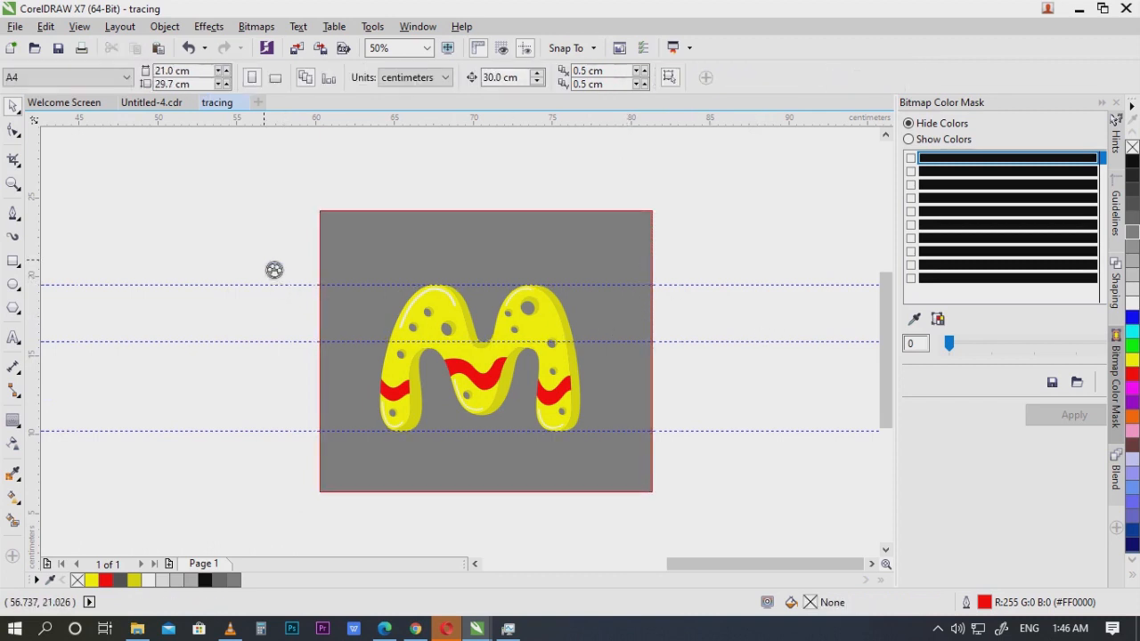
Step: Try duplicating the red wavy stripe group, offsetting the copy slightly down and right, and filling it grey (#B3B3B3)
scroll(392, 330, "up", 4)
left_click(377, 369)
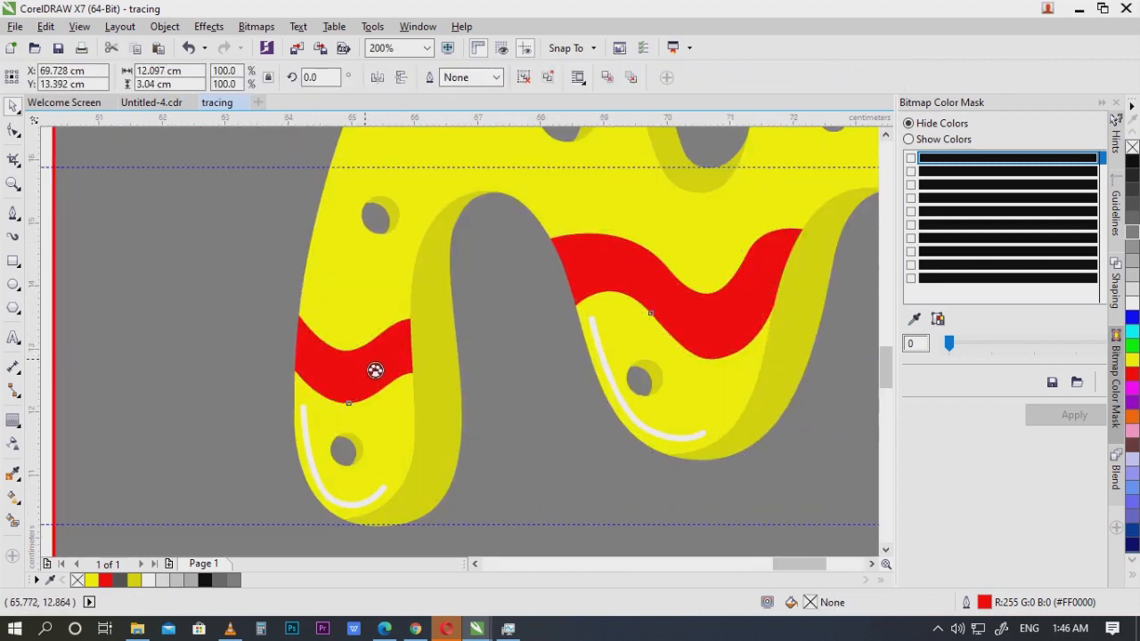
left_click_drag(626, 313, 569, 321)
left_click_drag(677, 325, 678, 337)
scroll(678, 337, "down", 1)
left_click_drag(860, 339, 662, 325)
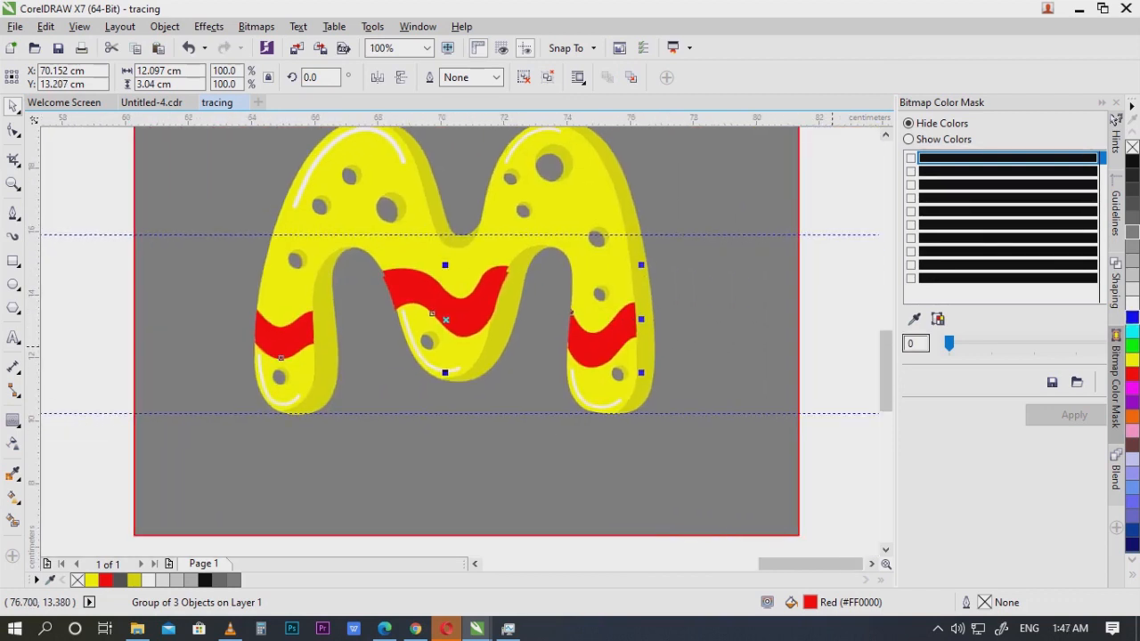
left_click(1132, 260)
scroll(586, 315, "up", 1)
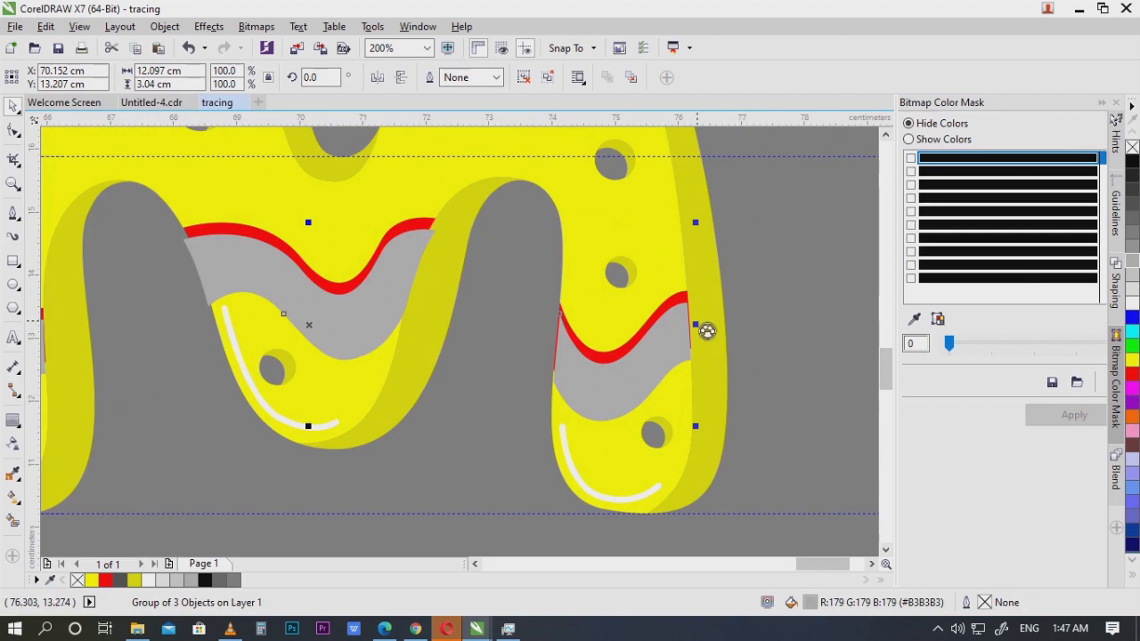
Step: Try widening the grey stripe copy to 103.4% and shifting it to line up with the right leg's red stripe
left_click_drag(709, 336, 720, 337)
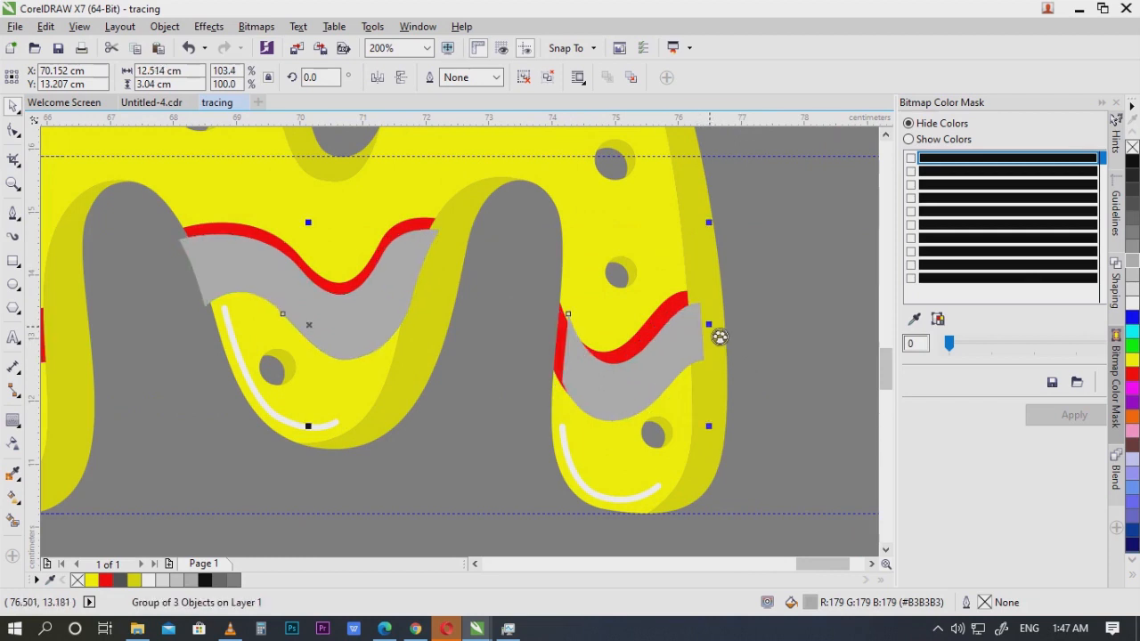
scroll(611, 357, "up", 1)
left_click_drag(610, 401, 593, 407)
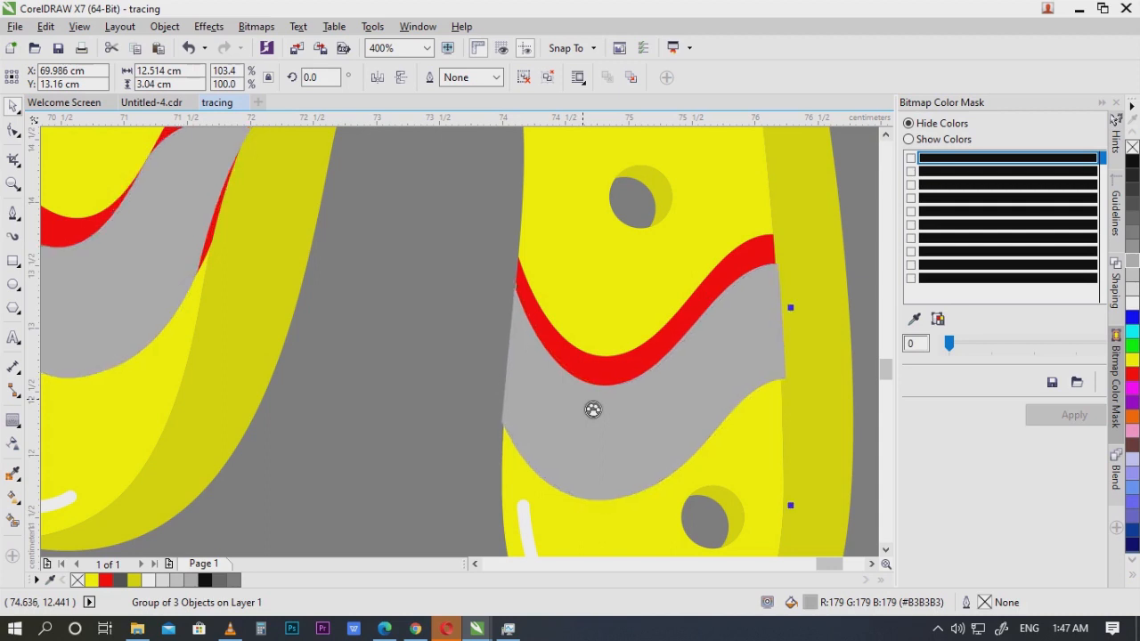
scroll(593, 407, "down", 1)
scroll(494, 357, "up", 1)
left_click_drag(570, 323, 332, 287)
scroll(586, 330, "down", 1)
left_click_drag(625, 354, 612, 361)
Step: Shift the grey stripe copy to line up with the left leg's stripe, and remove the copy
left_click_drag(437, 344, 796, 326)
scroll(605, 332, "down", 1)
scroll(509, 324, "up", 1)
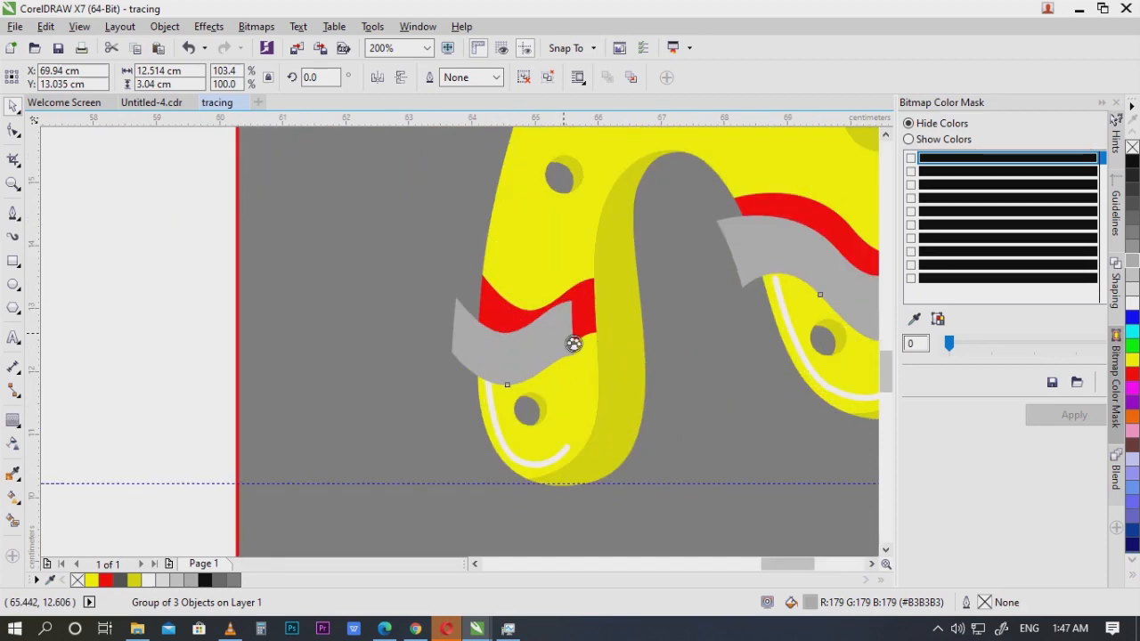
left_click_drag(575, 343, 598, 338)
scroll(599, 339, "down", 1)
left_click_drag(729, 335, 528, 333)
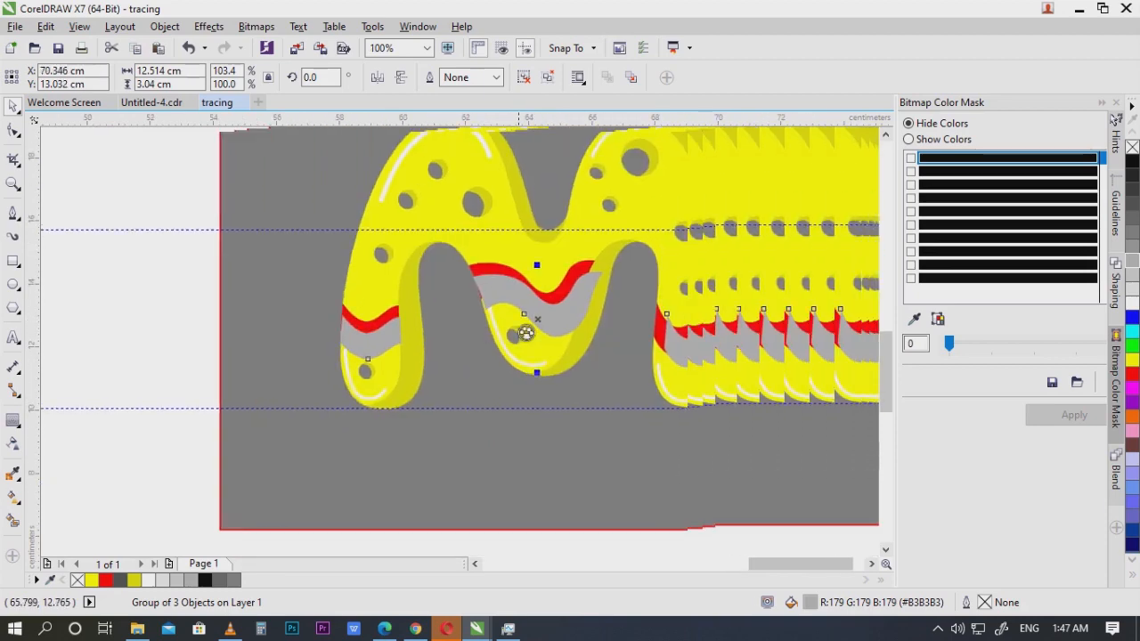
key("ctrl+x")
Step: Start a wavy Bezier curve through the middle of the left leg's red stripe and give it a dark grey (#666666) outline
scroll(420, 328, "up", 1)
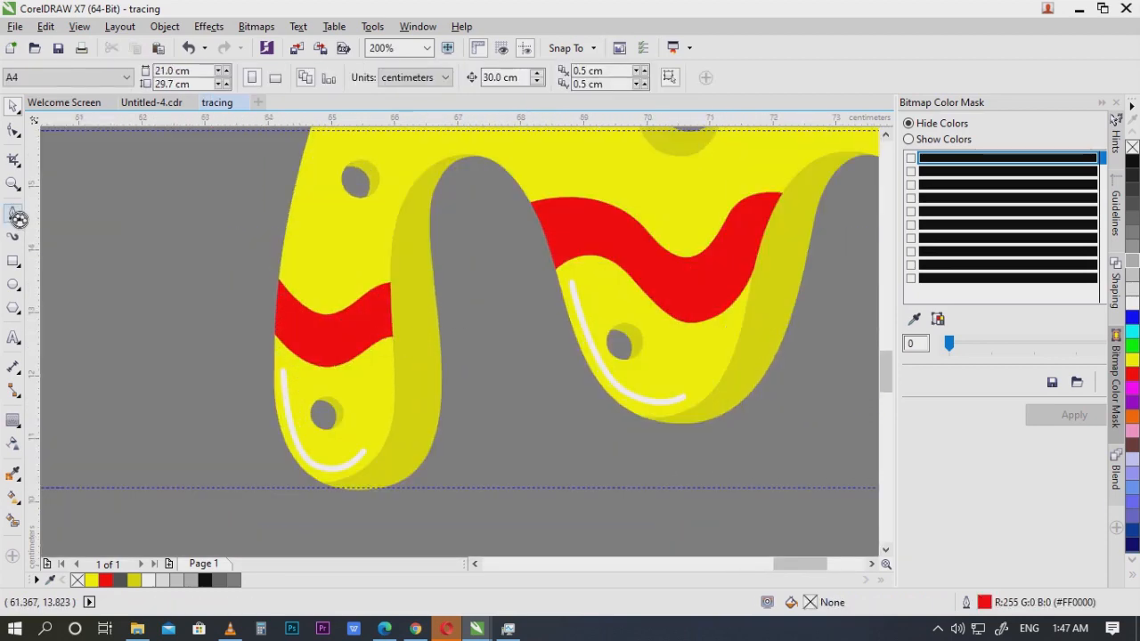
scroll(309, 309, "up", 1)
key("F5")
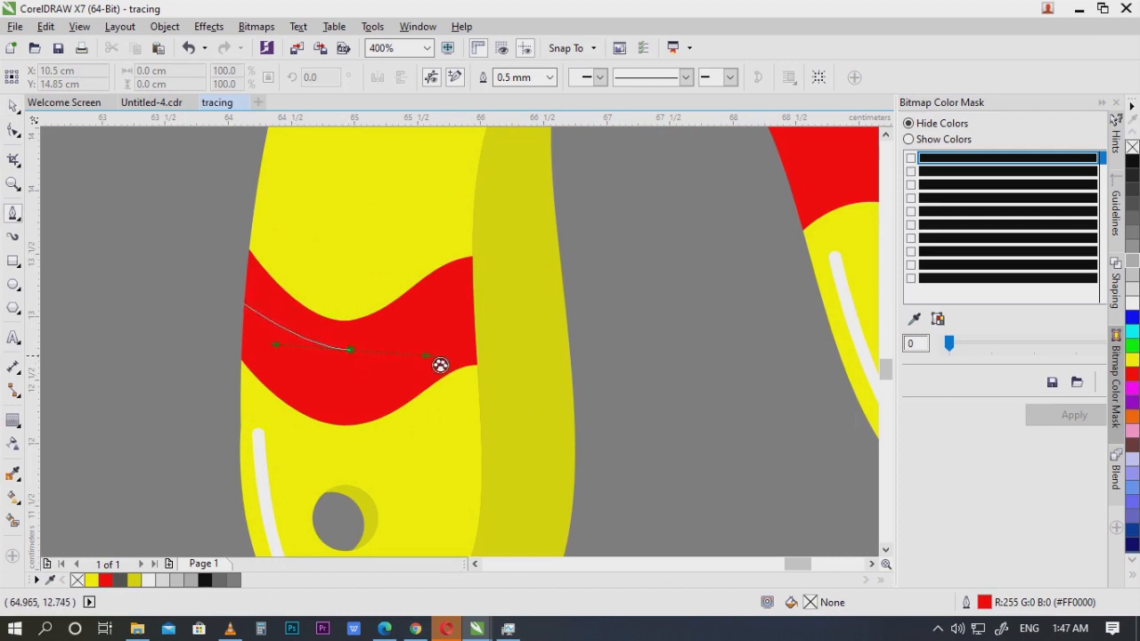
left_click_drag(428, 356, 433, 349)
right_click(1131, 232)
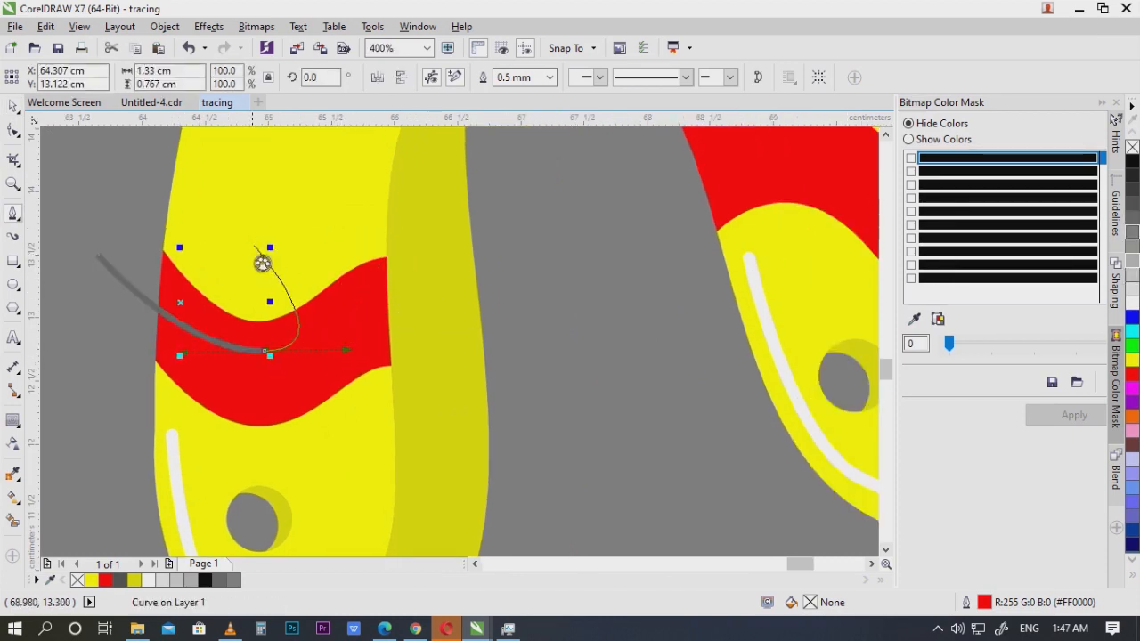
mouse_move(506, 244)
left_mouse_down()
mouse_move(612, 251)
mouse_move(634, 237)
left_mouse_up()
left_click_drag(579, 224, 384, 323)
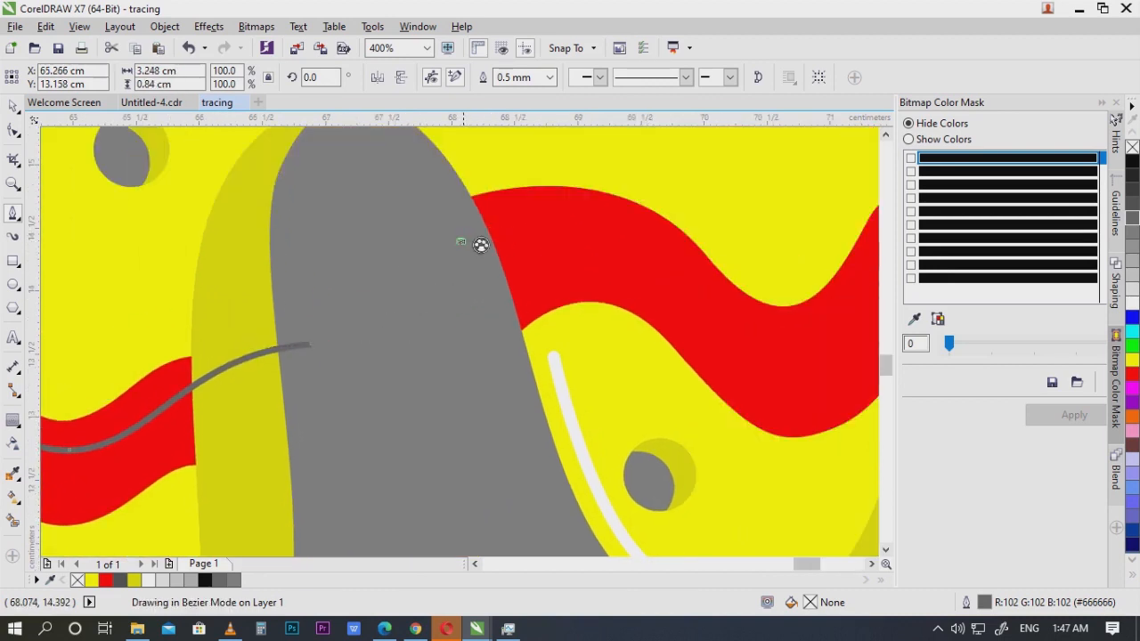
Step: Continue the Bezier curve along the middle stem's red stripe, following its wave, and undo the misplaced segment
scroll(481, 244, "down", 1)
scroll(510, 250, "up", 1)
left_click_drag(562, 318, 578, 347)
scroll(580, 346, "down", 1)
scroll(633, 300, "up", 1)
mouse_move(648, 285)
left_mouse_down()
mouse_move(710, 206)
mouse_move(719, 213)
left_mouse_up()
scroll(718, 213, "down", 1)
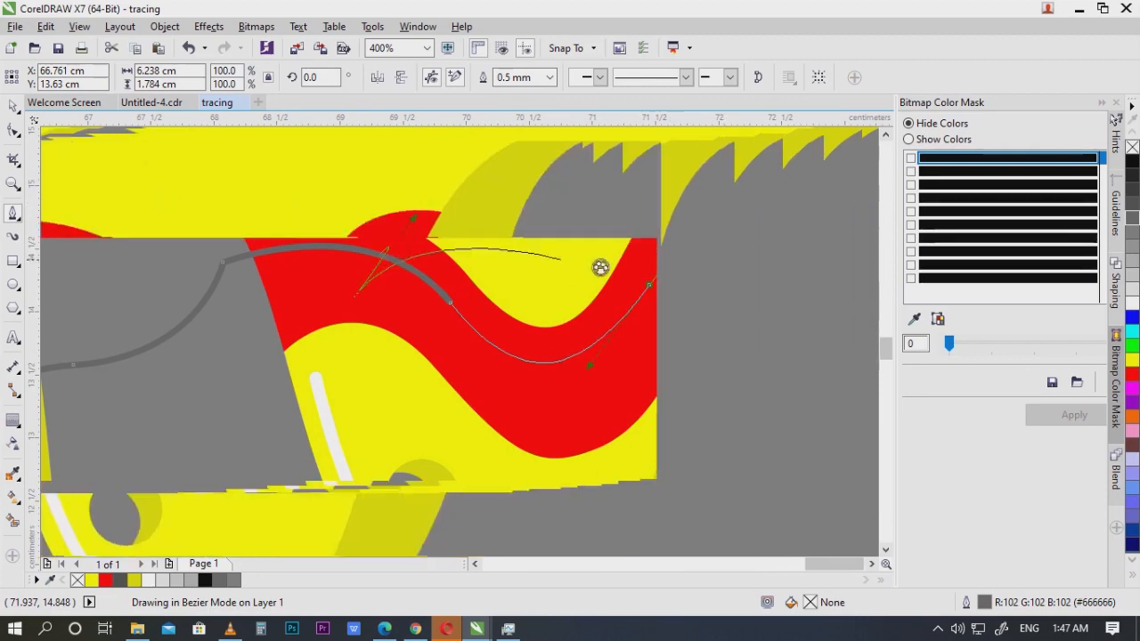
scroll(600, 264, "up", 1)
left_click_drag(629, 284, 641, 292)
key("ctrl+z")
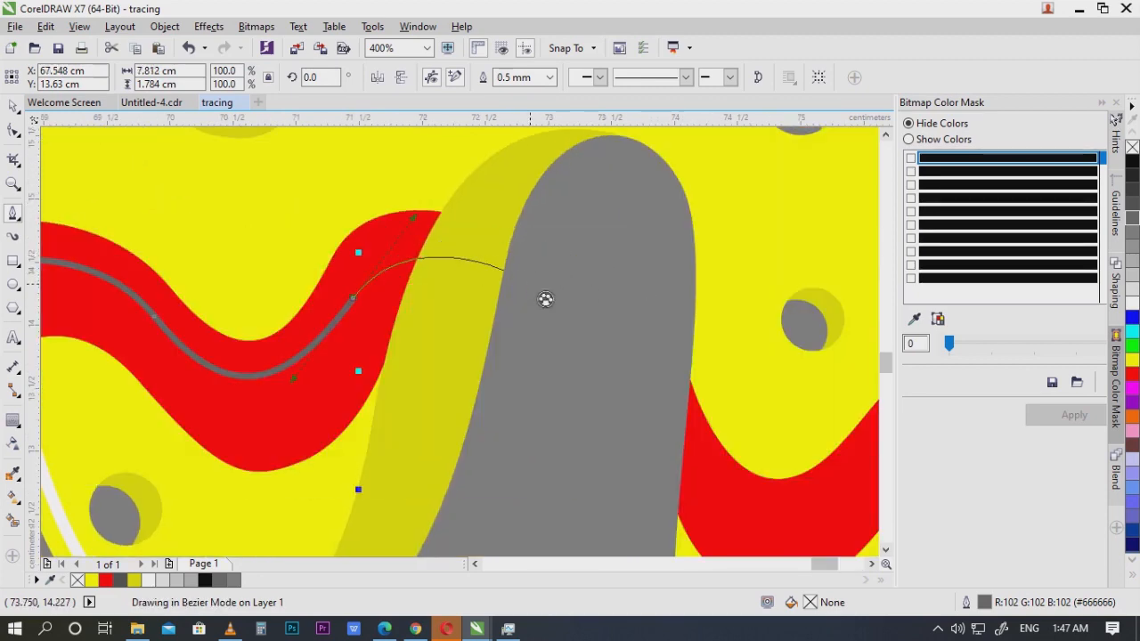
Step: Extend the Bezier curve across the gap between the legs and down to the valley of the right leg's red stripe
left_click_drag(638, 371, 639, 371)
scroll(639, 371, "down", 1)
scroll(730, 431, "up", 1)
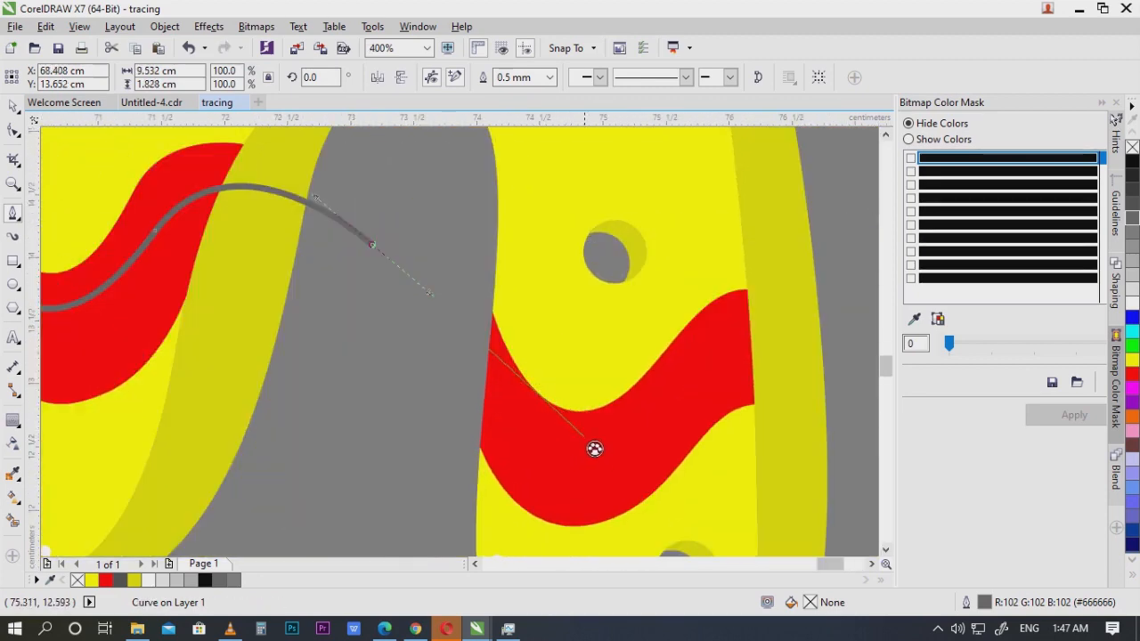
left_click_drag(592, 442, 684, 445)
left_click_drag(702, 405, 631, 448)
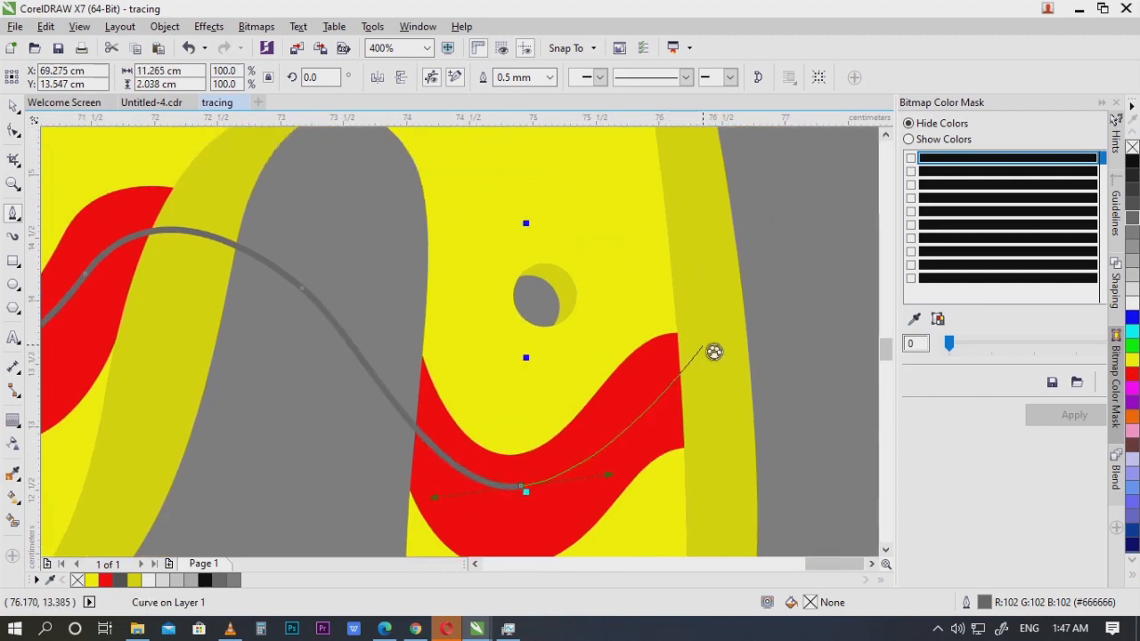
left_click_drag(703, 341, 795, 299)
left_click_drag(835, 340, 836, 415)
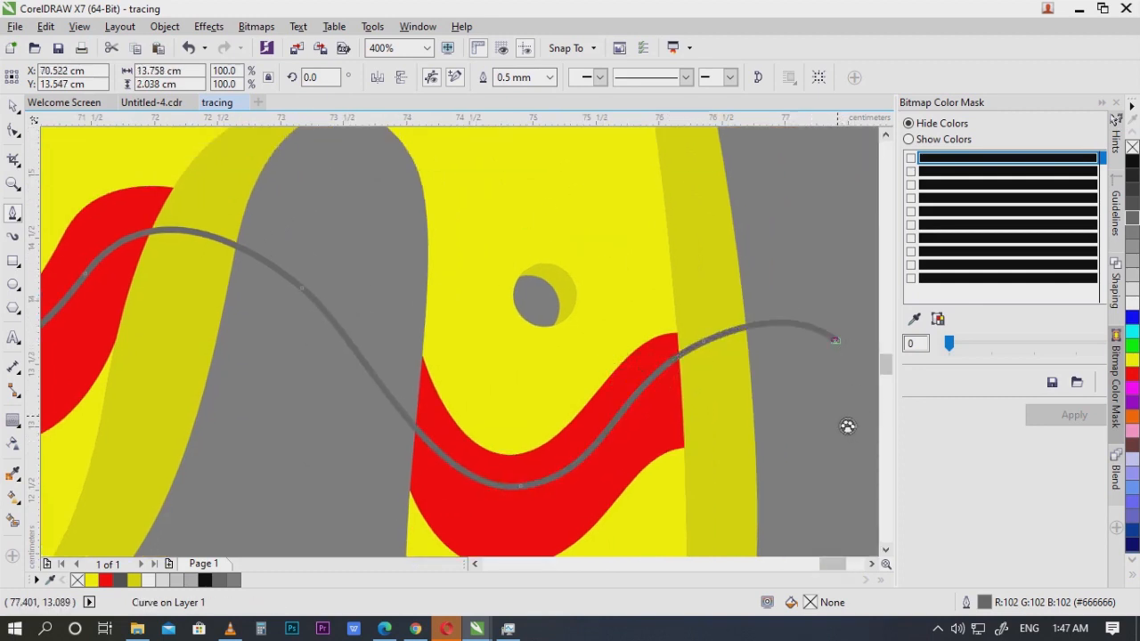
key("ctrl+z")
key("ctrl+z")
Step: Finish the Bezier curve up through the right leg's stripe and end it just outside the letter
left_click_drag(804, 288, 838, 295)
left_click_drag(633, 352, 717, 348)
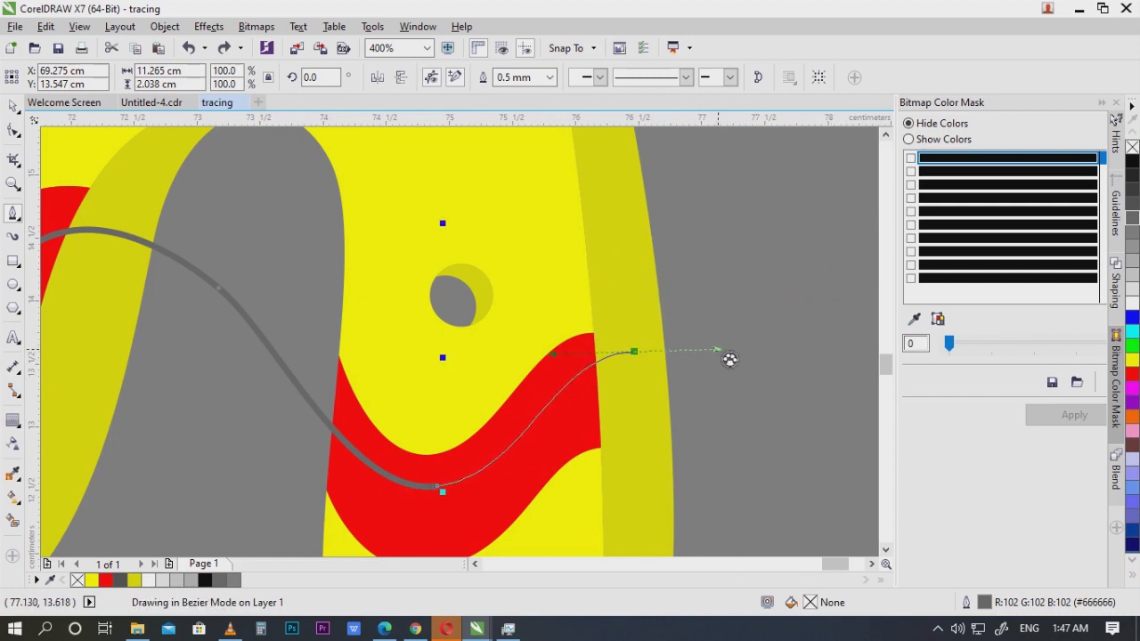
left_click(746, 381)
scroll(618, 431, "down", 1)
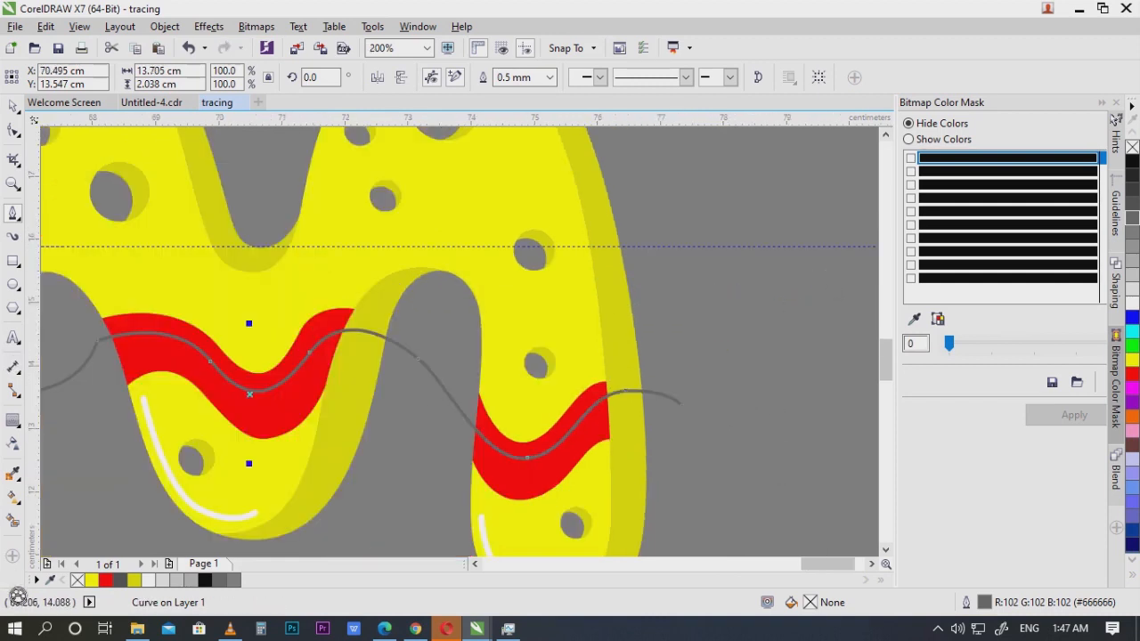
Step: Smart-fill the part of each red stripe above the curve with yellow (#FFFF00) and no outline
left_click(13, 521)
left_click_drag(83, 382, 641, 328)
scroll(415, 386, "up", 1)
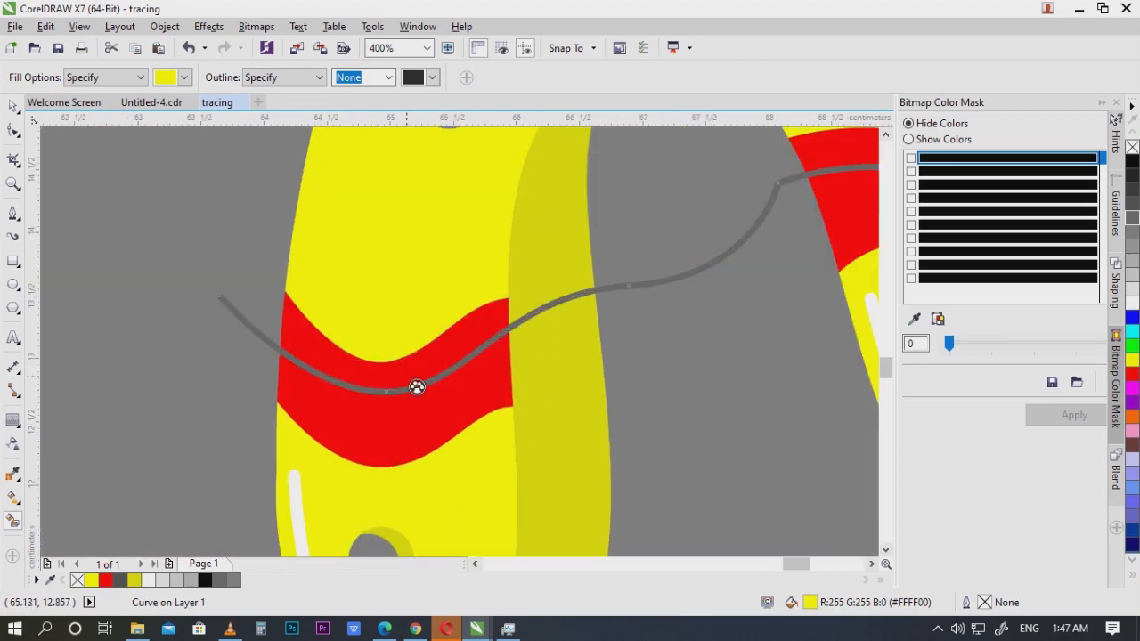
scroll(425, 366, "down", 2)
scroll(389, 336, "up", 1)
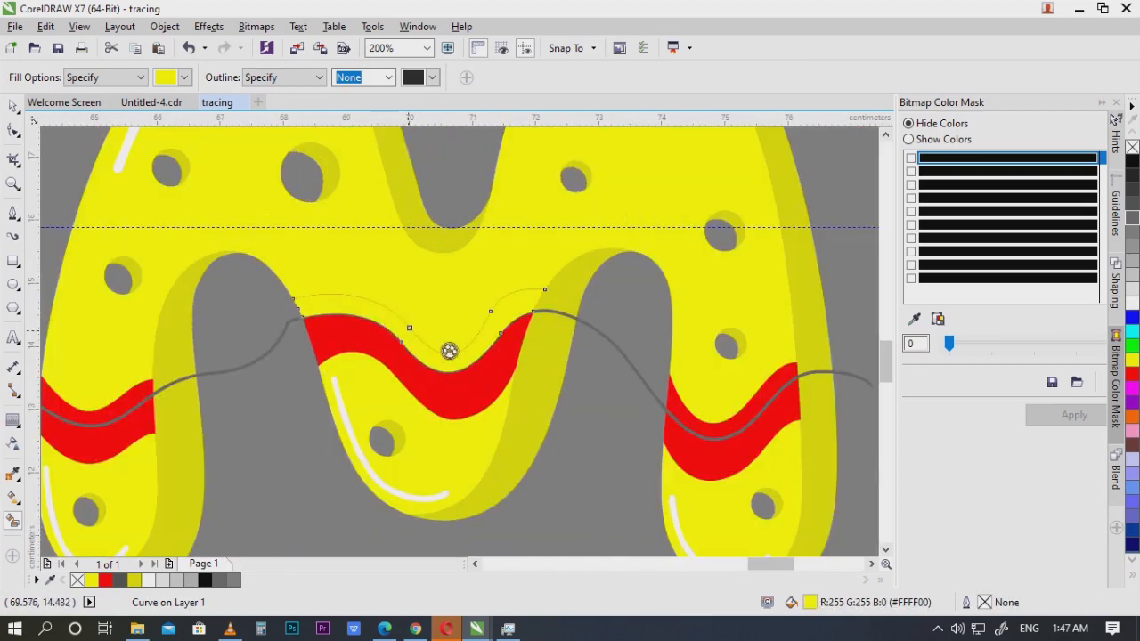
scroll(526, 412, "down", 2)
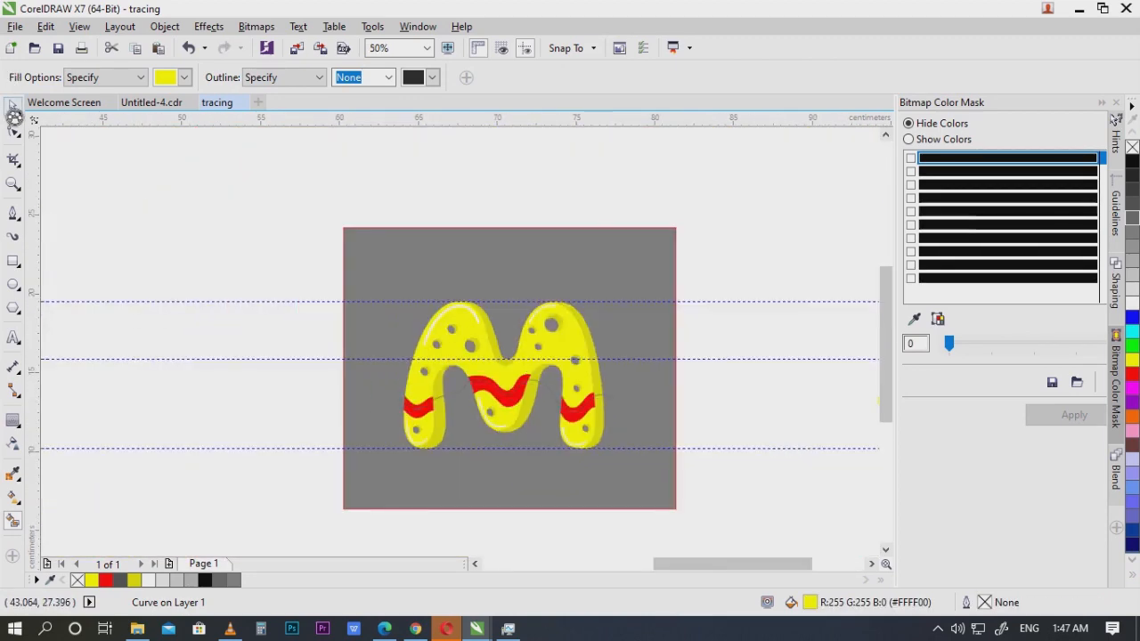
Step: Move the three yellow stripe pieces 30 cm to the right, clear of the letter, and select them together
left_click(13, 107)
left_click_drag(549, 354, 262, 306)
scroll(264, 304, "down", 1)
left_click(483, 319, "shift")
left_click(444, 352)
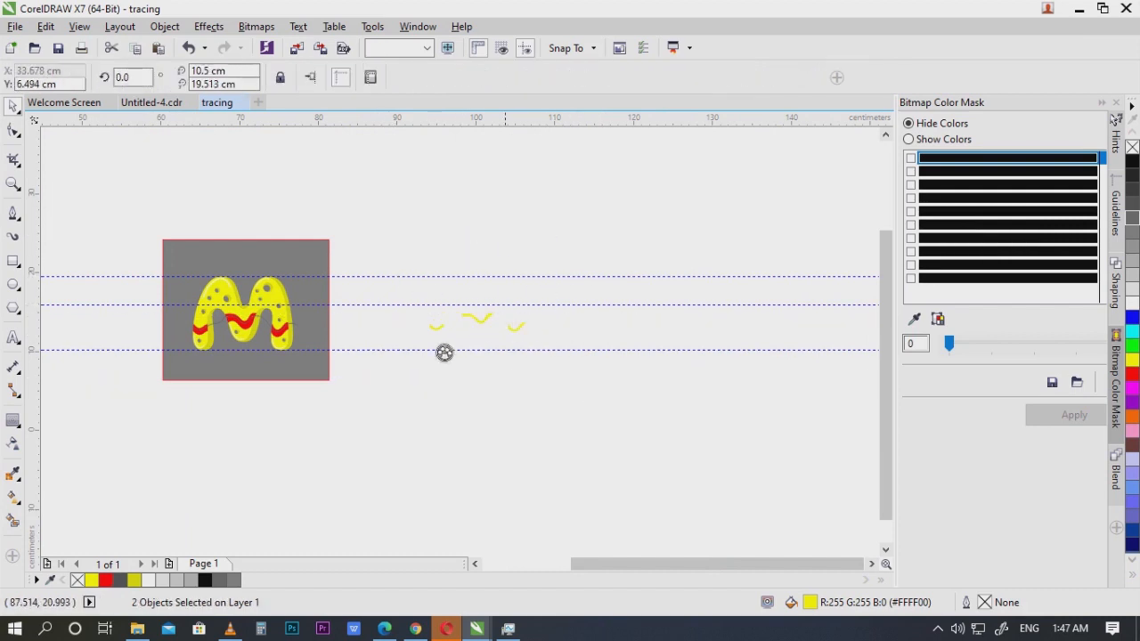
scroll(444, 351, "up", 1)
left_click_drag(402, 235, 704, 407)
scroll(618, 371, "up", 1)
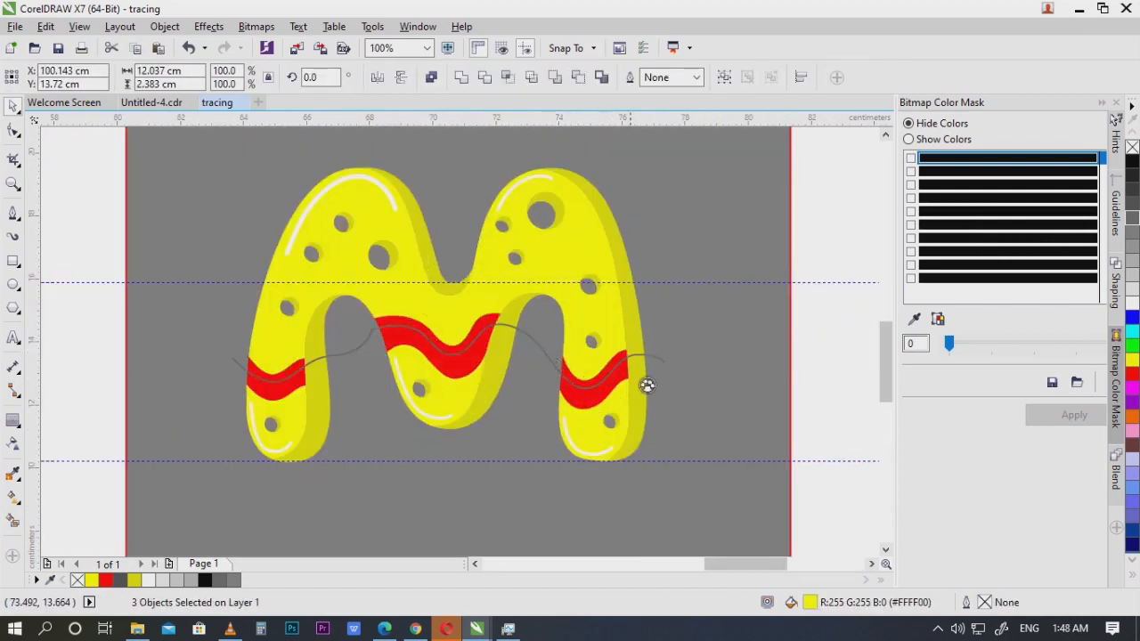
Step: Delete the Bezier guide curve and move the three yellow stripe pieces back 30 cm left onto the letter
left_click(656, 358)
key("Delete")
scroll(656, 358, "down", 1)
left_click_drag(659, 360, 479, 330)
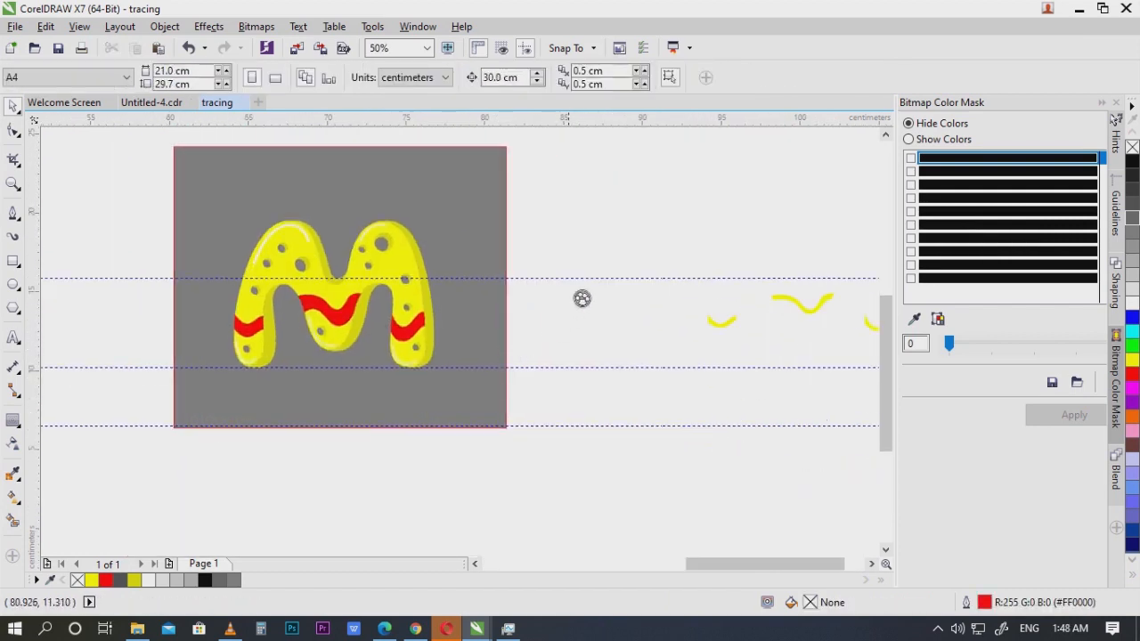
left_click_drag(574, 289, 403, 279)
left_click_drag(476, 219, 794, 420)
left_click_drag(719, 373, 820, 368)
key("Left")
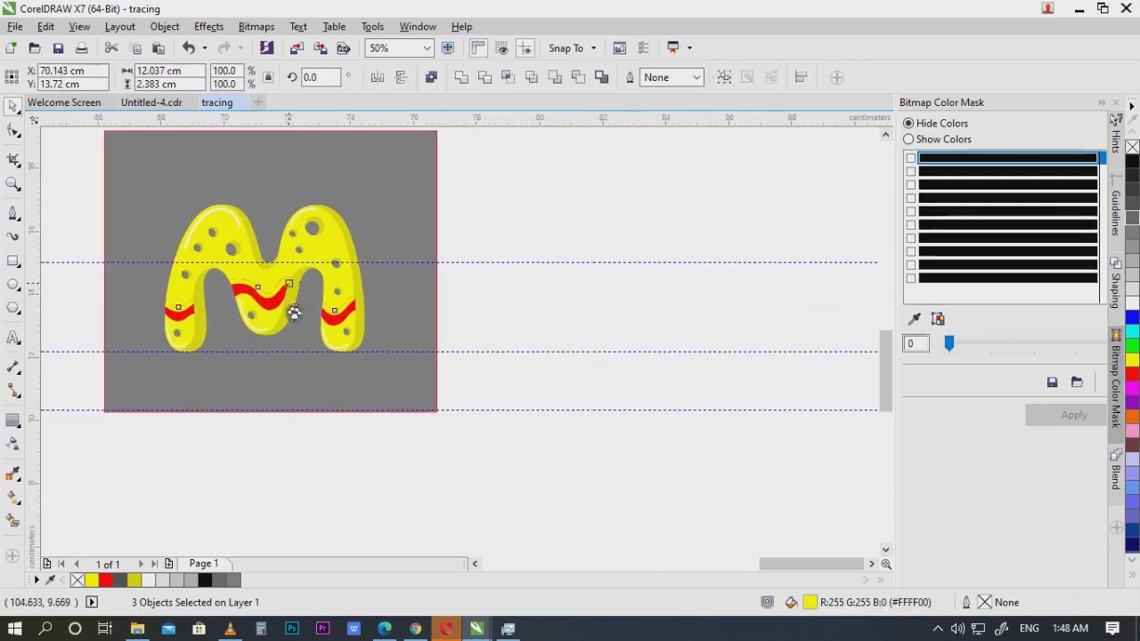
Step: Fill the three upper stripe pieces with dark red (#DE0000)
scroll(295, 313, "up", 1)
left_click_drag(299, 323, 641, 470)
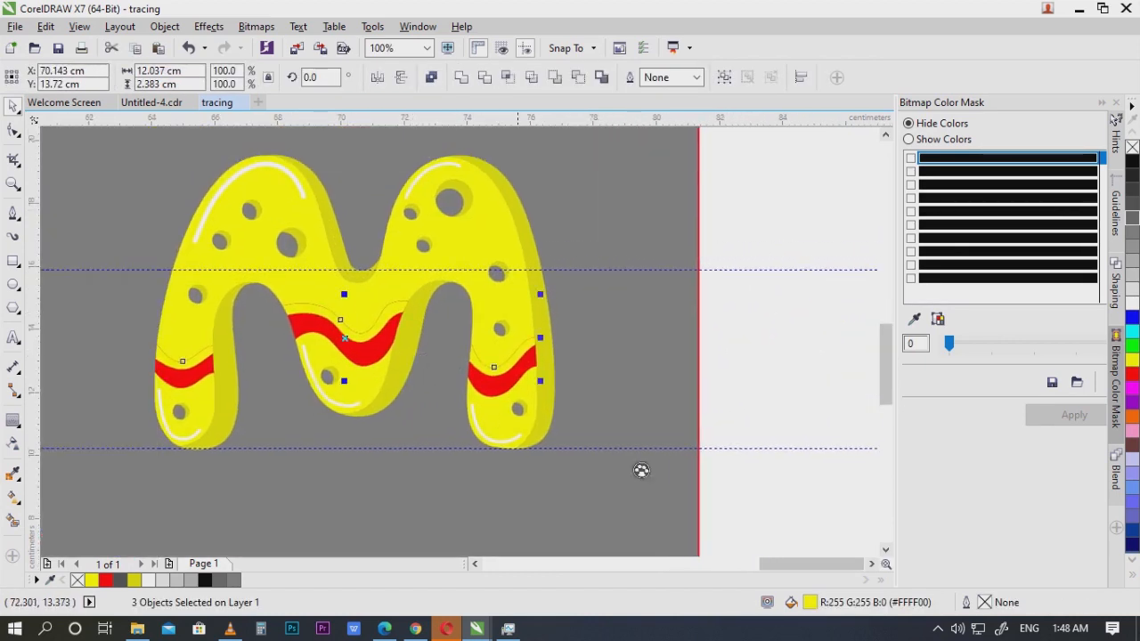
left_click(1132, 303)
left_click_drag(664, 331, 700, 338)
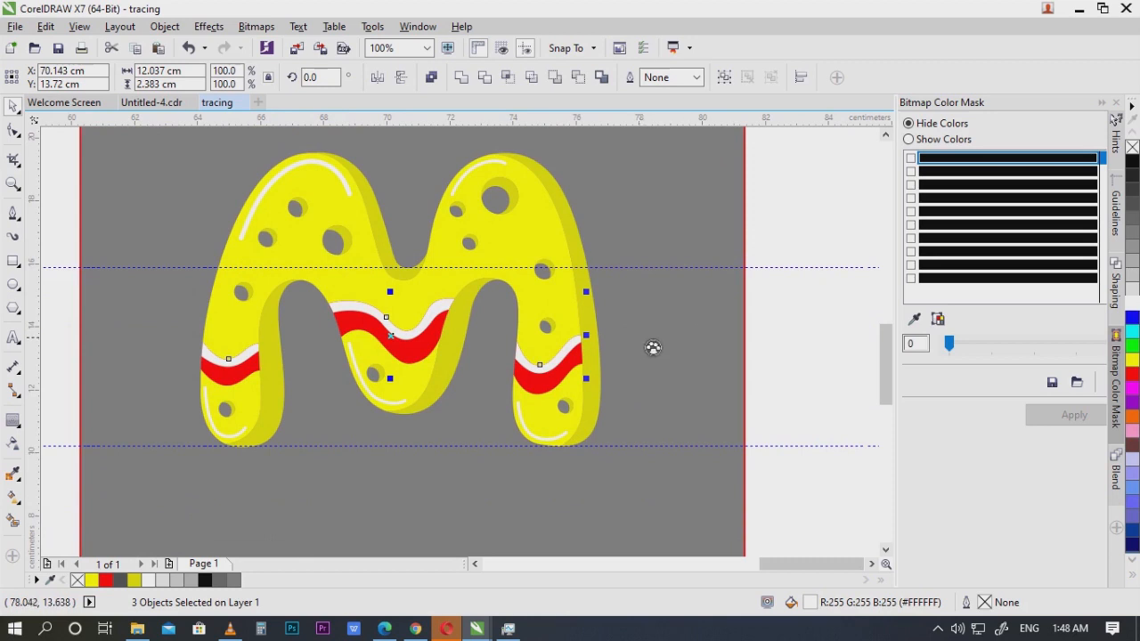
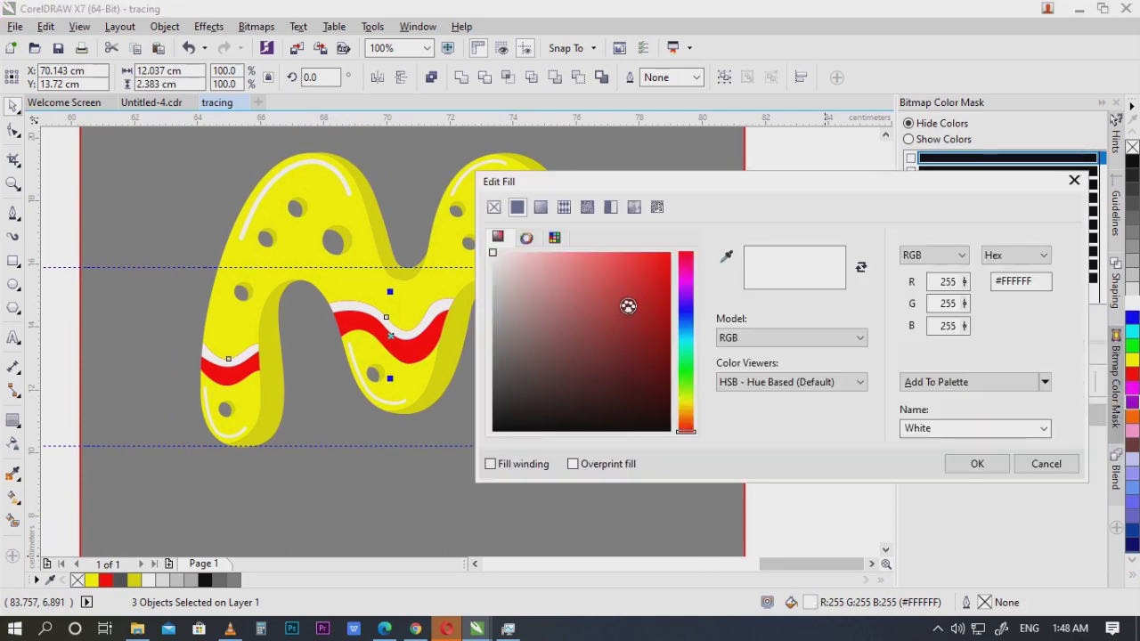
left_click(428, 353)
mouse_move(673, 283)
left_mouse_down()
mouse_move(674, 322)
mouse_move(661, 297)
left_mouse_up()
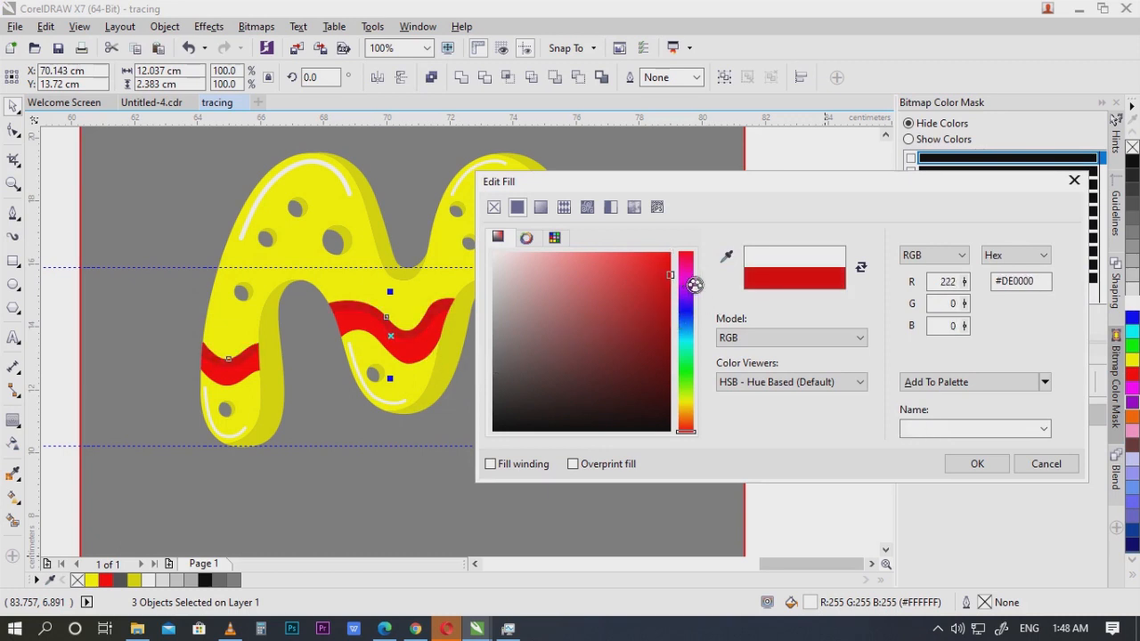
left_click(977, 464)
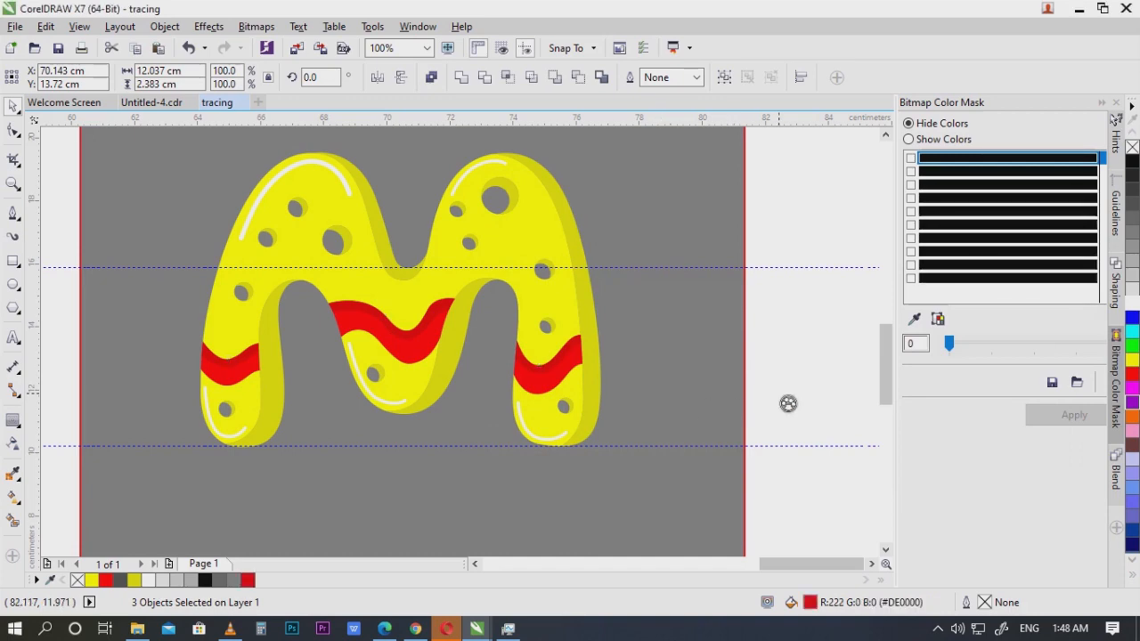
left_click(786, 403)
left_click_drag(430, 326, 606, 334)
scroll(588, 299, "up", 1)
scroll(630, 401, "down", 1)
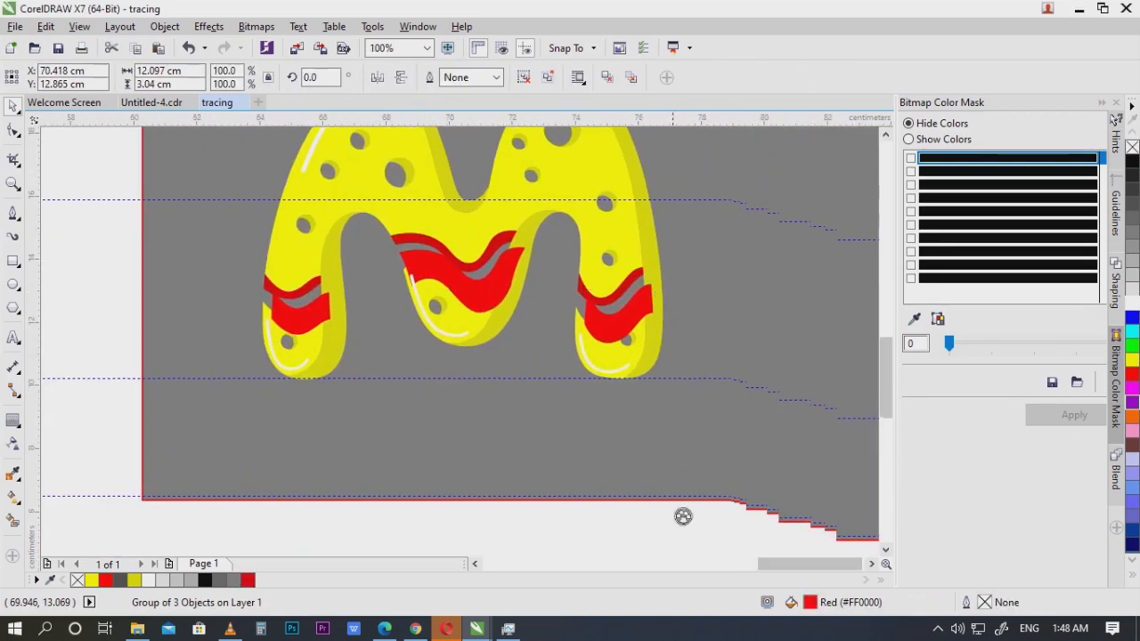
key("ctrl+z")
scroll(308, 303, "up", 1)
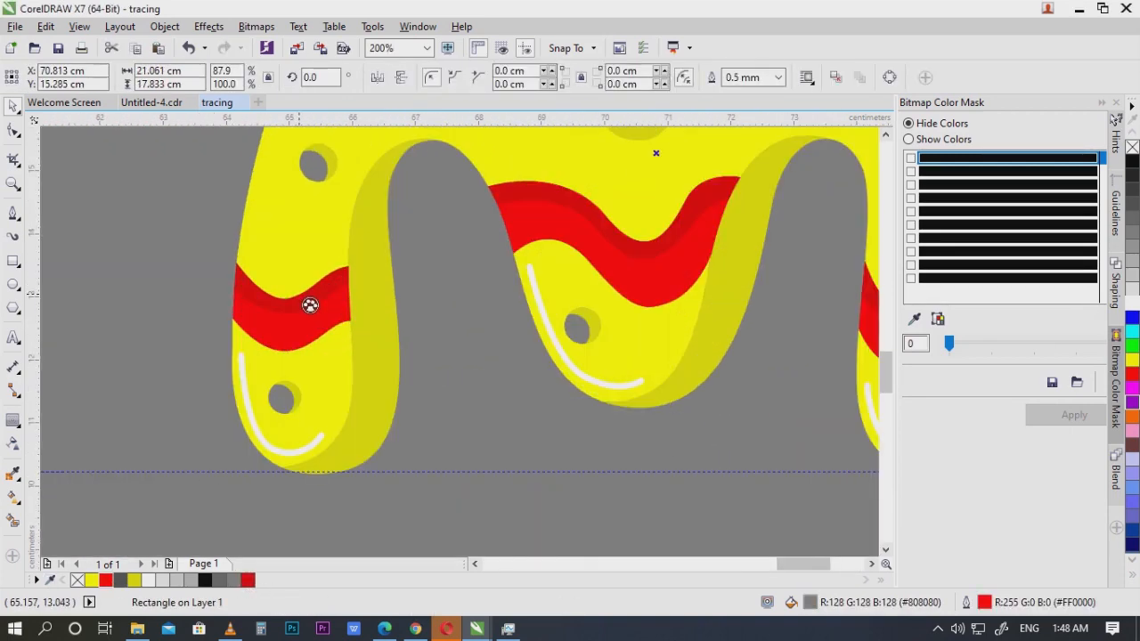
Step: Fill the left leg's upper stripe piece with red (#FF0000) and the group of three full stripes with dark red (#DE0000)
left_click(317, 311)
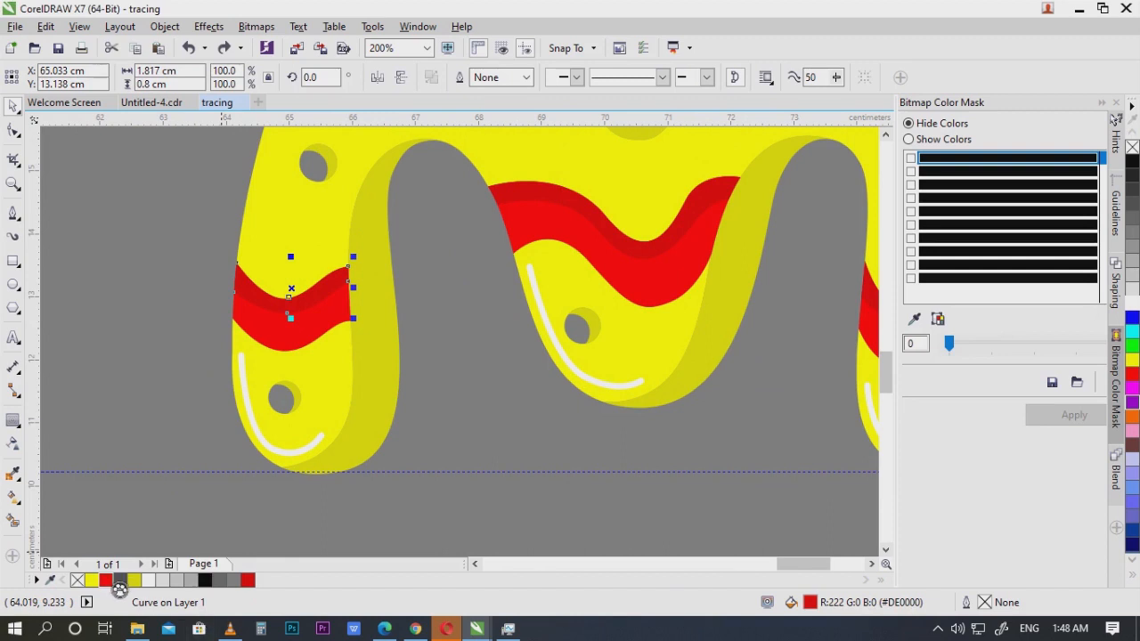
left_click_drag(301, 337, 286, 364)
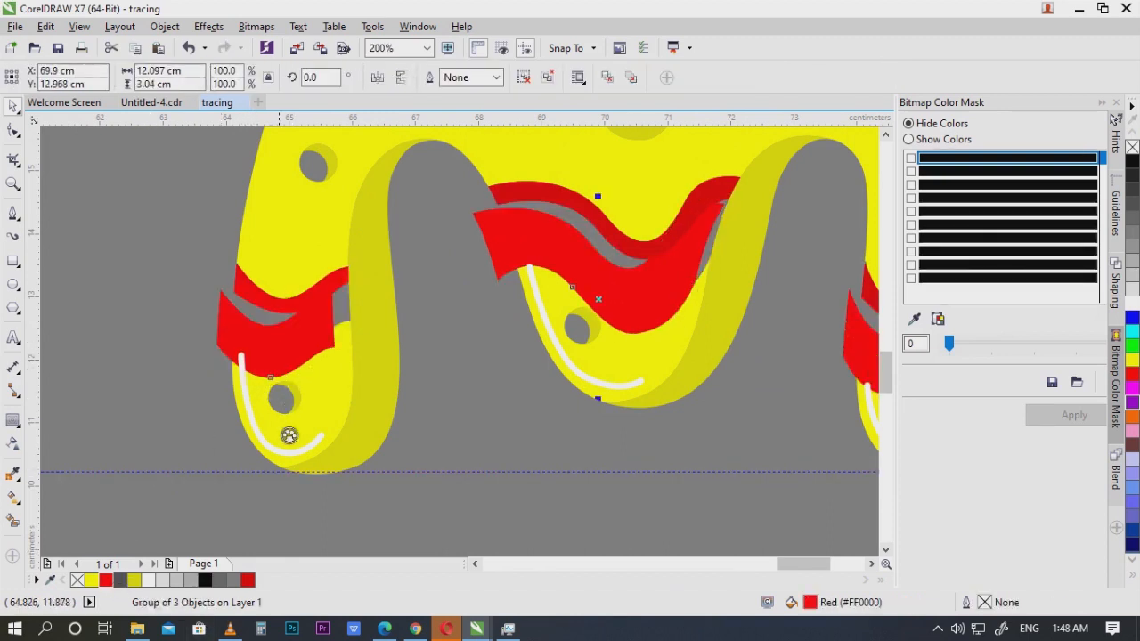
key("ctrl+z")
left_click(250, 581)
scroll(334, 387, "down", 1)
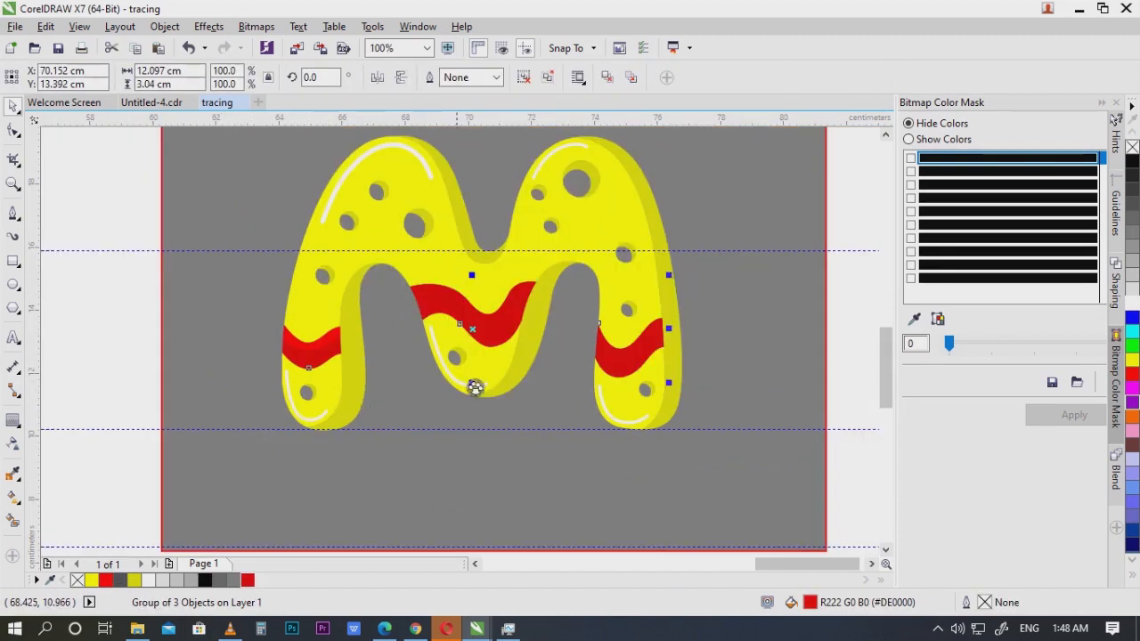
Step: Fill the middle leg's upper stripe piece with red (#FF0000)
scroll(476, 379, "up", 1)
left_click(489, 469)
left_click(414, 228)
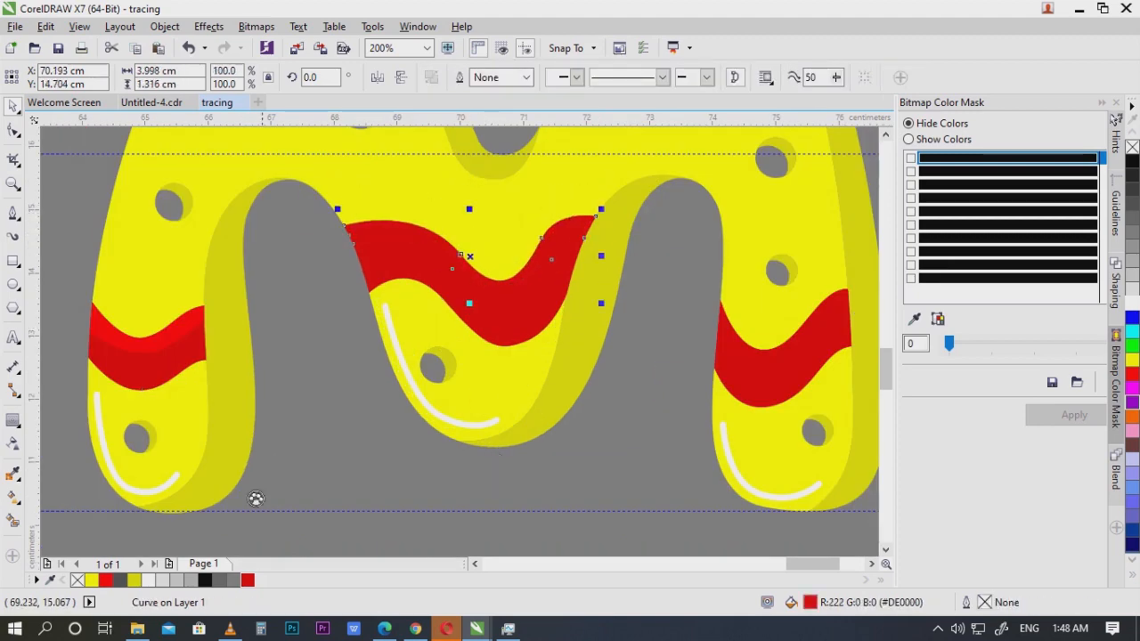
left_click(106, 580)
scroll(312, 394, "down", 2)
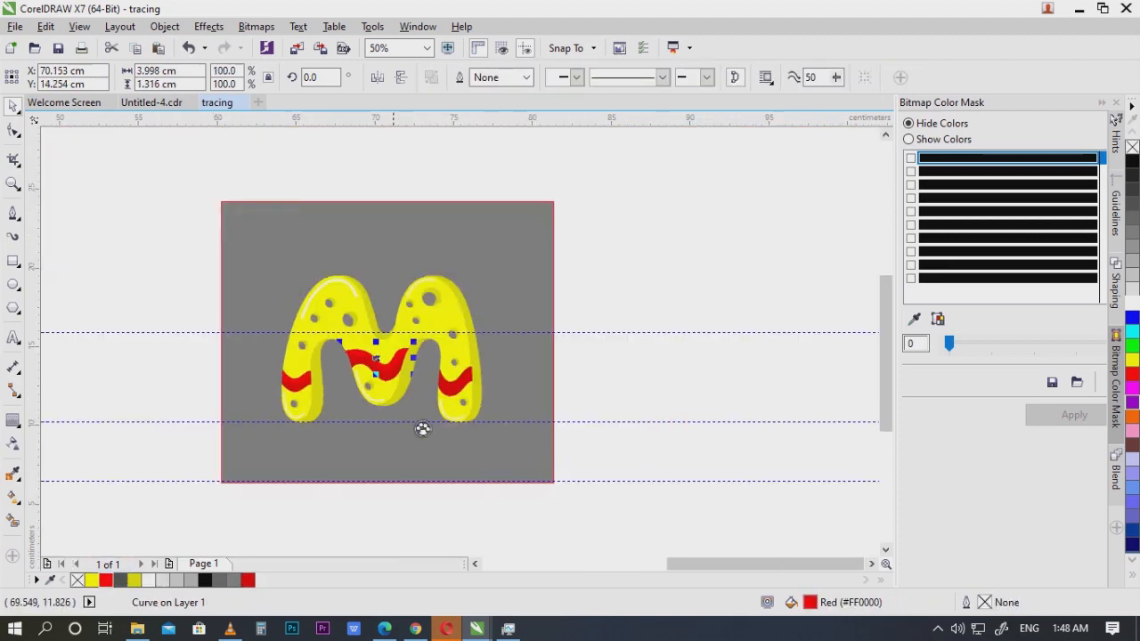
key("Escape")
scroll(458, 373, "up", 2)
left_click(454, 422)
left_click_drag(453, 422, 456, 406)
scroll(572, 369, "down", 1)
scroll(572, 368, "up", 1)
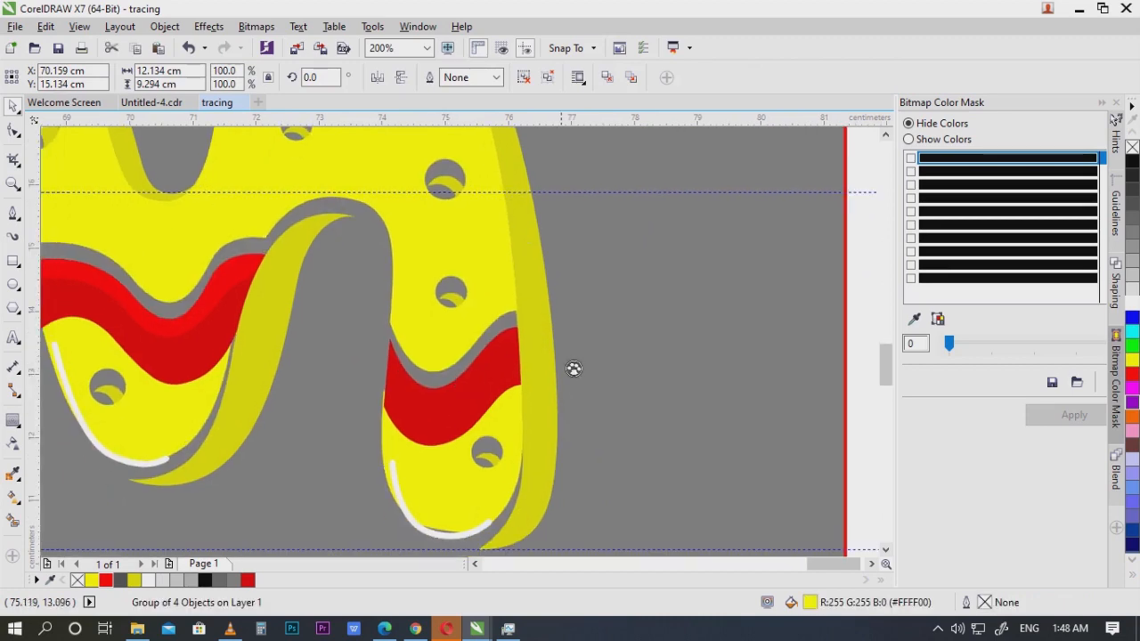
key("ctrl+z")
Step: Fill the right leg's upper stripe piece with the same brighter red as the other two upper pieces
left_click(572, 369)
left_click_drag(521, 344, 471, 381)
key("ctrl+z")
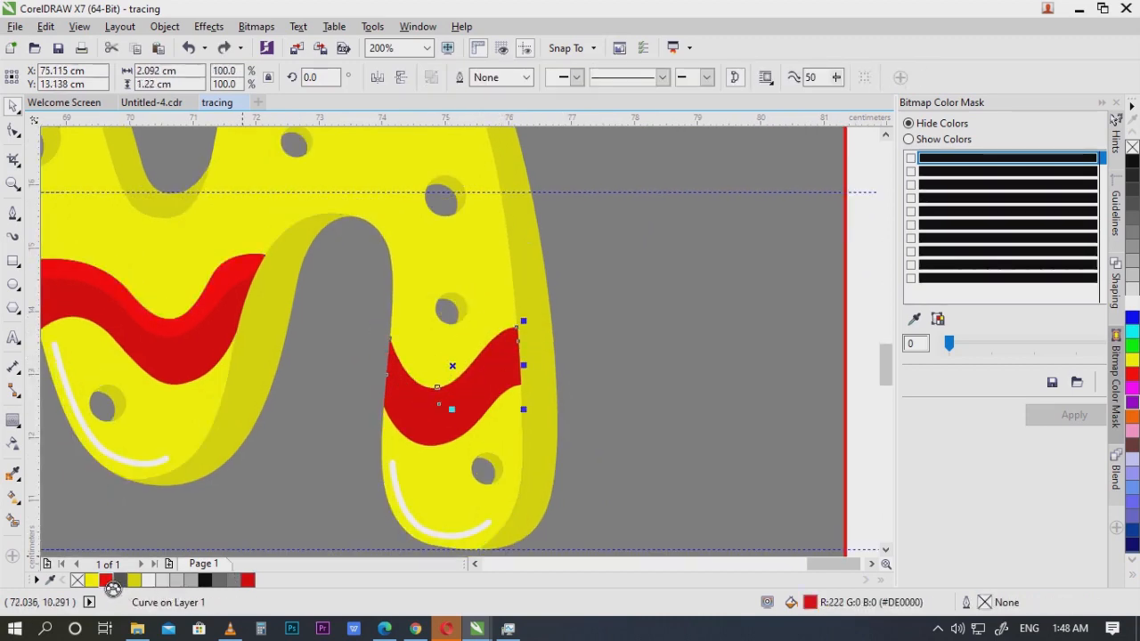
scroll(580, 333, "down", 1)
key("Escape")
scroll(591, 272, "down", 1)
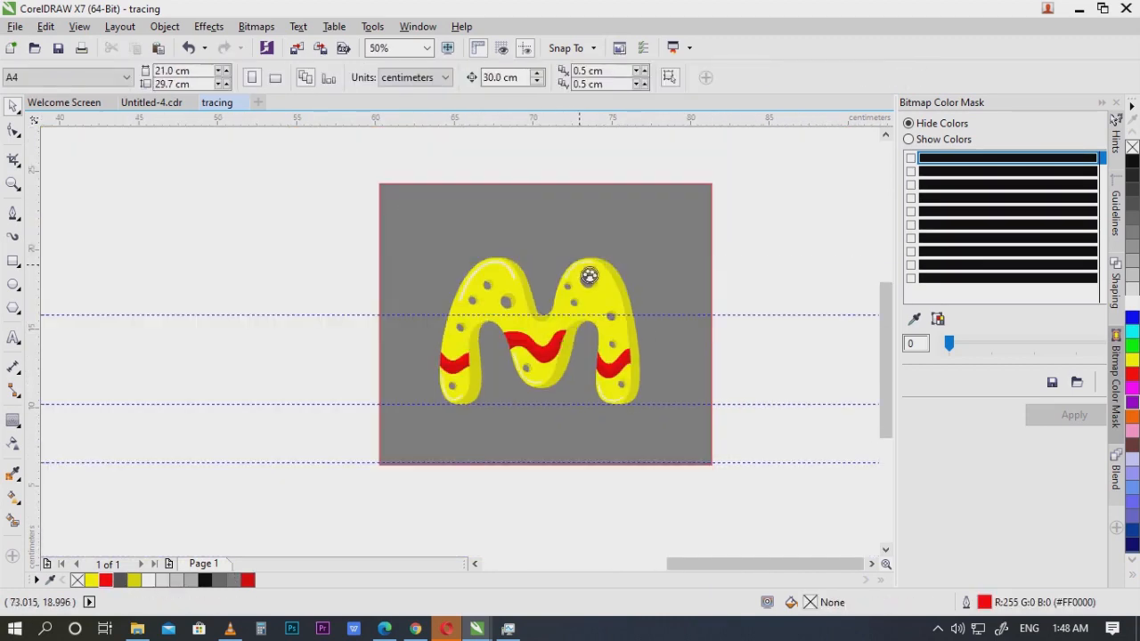
Step: Change the grey background rectangle's fill to light pink (#FF9696)
scroll(641, 331, "up", 1)
scroll(641, 330, "up", 1)
scroll(641, 330, "down", 1)
mouse_move(678, 397)
left_mouse_down()
mouse_move(784, 348)
mouse_move(768, 389)
mouse_move(666, 381)
left_mouse_up()
left_click(755, 326)
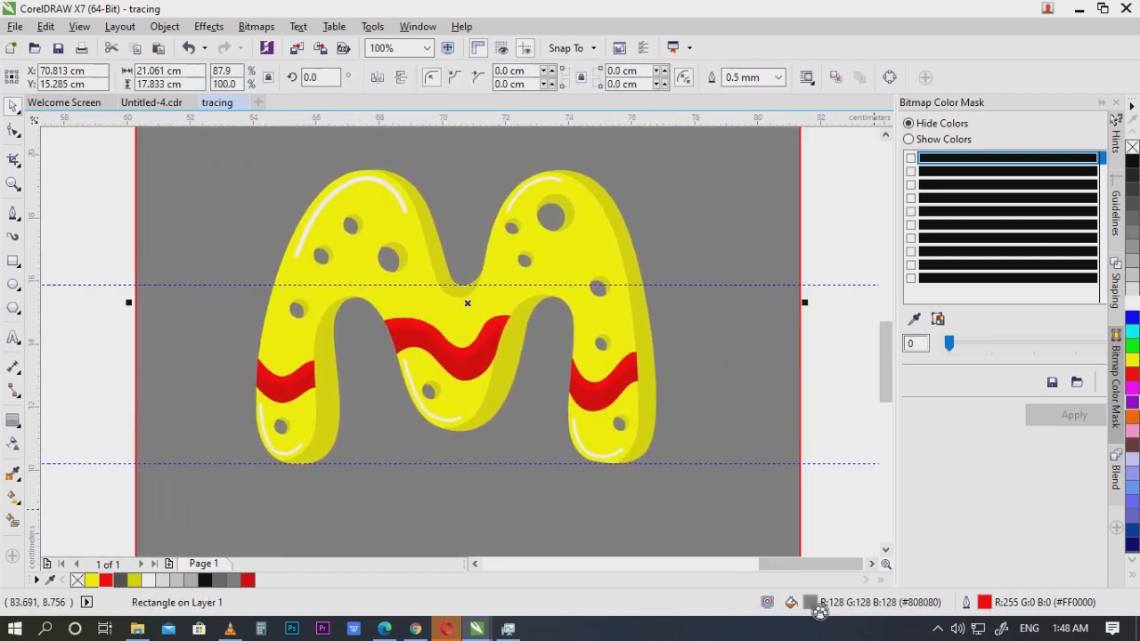
key("shift+F11")
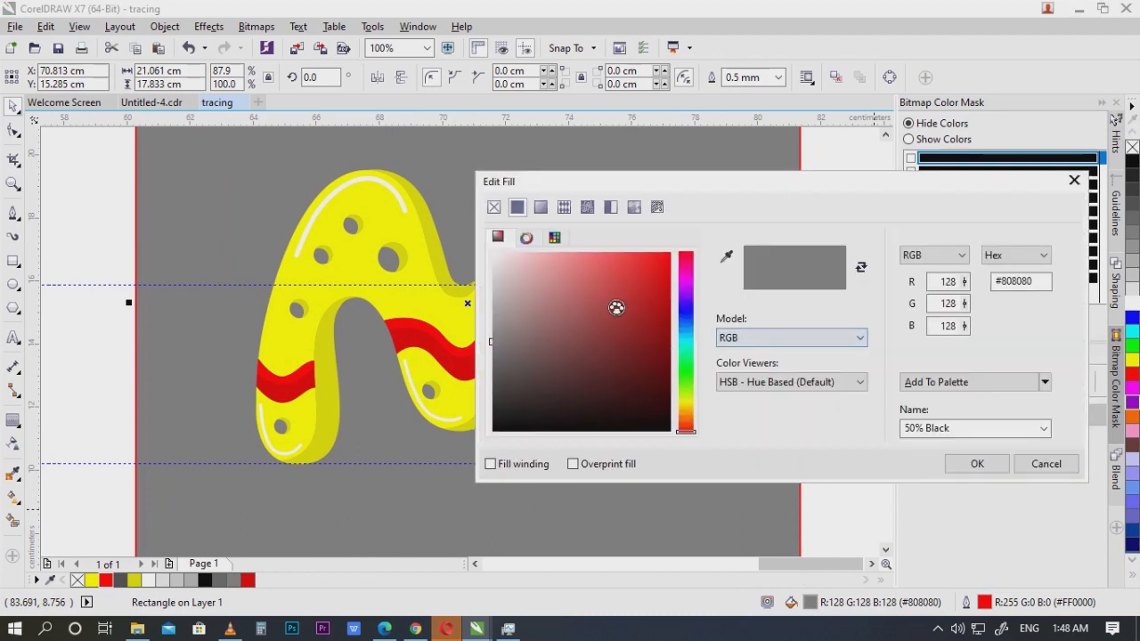
mouse_move(616, 308)
left_mouse_down()
mouse_move(600, 249)
mouse_move(570, 262)
mouse_move(589, 257)
left_mouse_up()
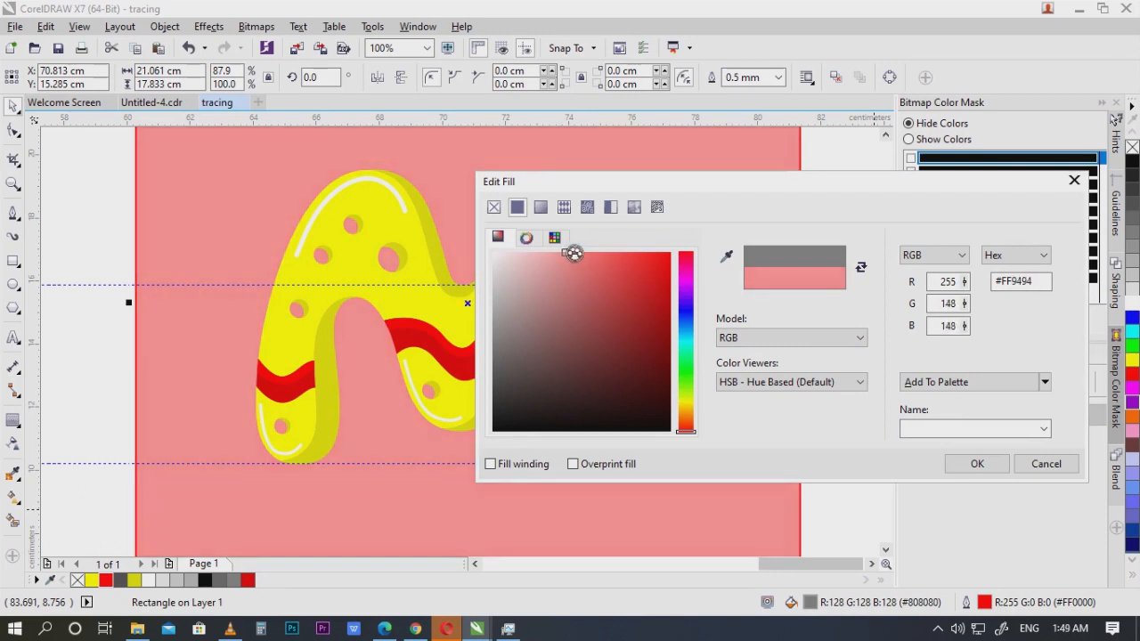
left_click(980, 468)
Step: Delete the pink background rectangle behind the letter
scroll(582, 325, "down", 2)
left_click(763, 397)
scroll(611, 297, "up", 1)
left_click(610, 298)
scroll(545, 285, "up", 1)
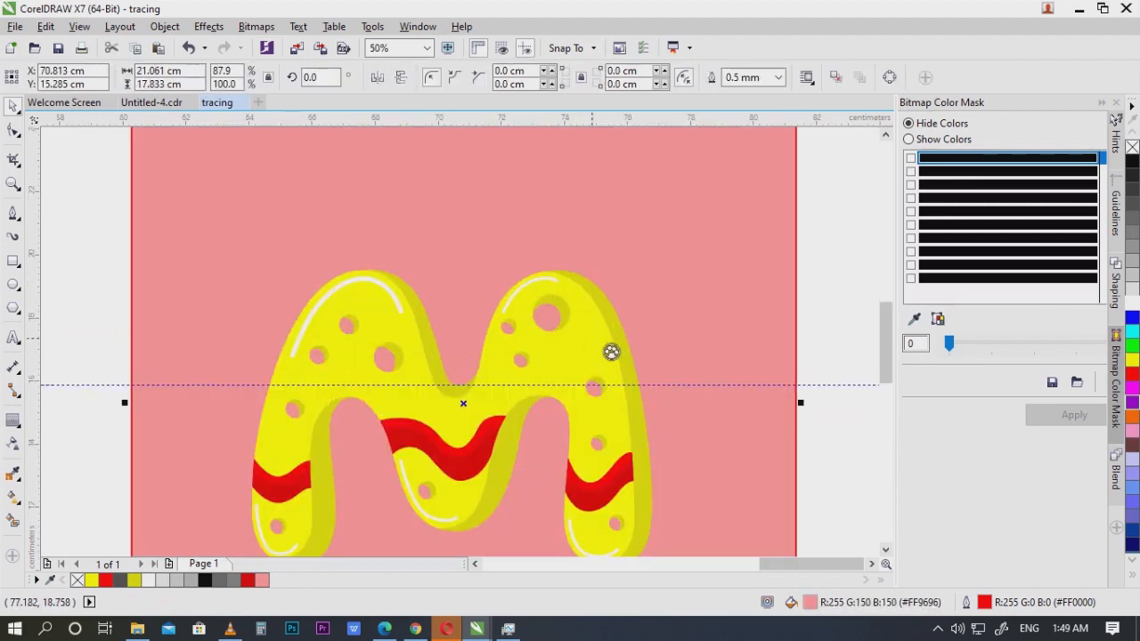
scroll(589, 299, "down", 2)
key("Delete")
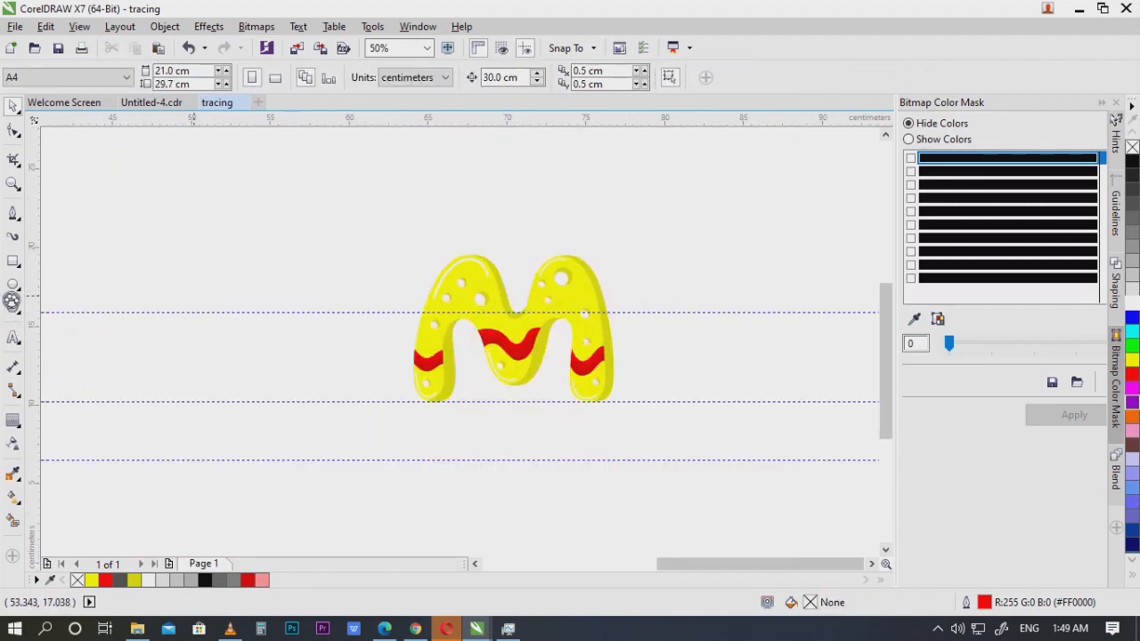
Step: Draw a circle about 19.2 cm in diameter around the letter and centre the grouped letter on it
left_click_drag(341, 212, 650, 414)
left_click(14, 106)
left_click_drag(268, 196, 676, 477)
key("ctrl+g")
left_click(578, 448, "shift")
key("c")
key("e")
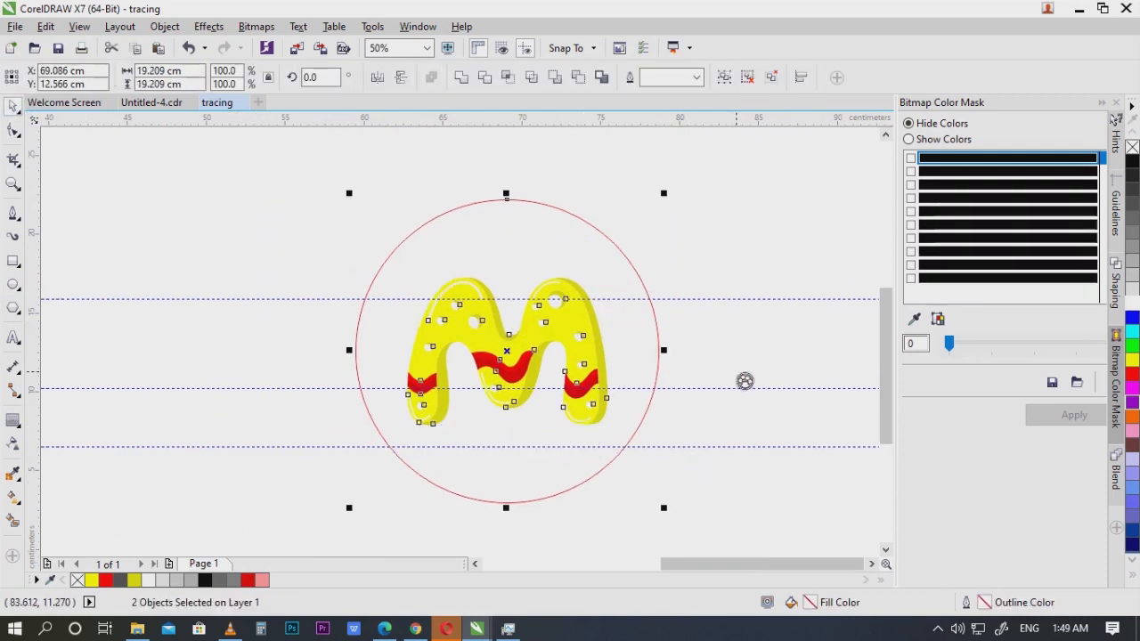
Step: Fill the circle with light pink (#FF9696)
left_click(673, 382)
left_click(656, 331)
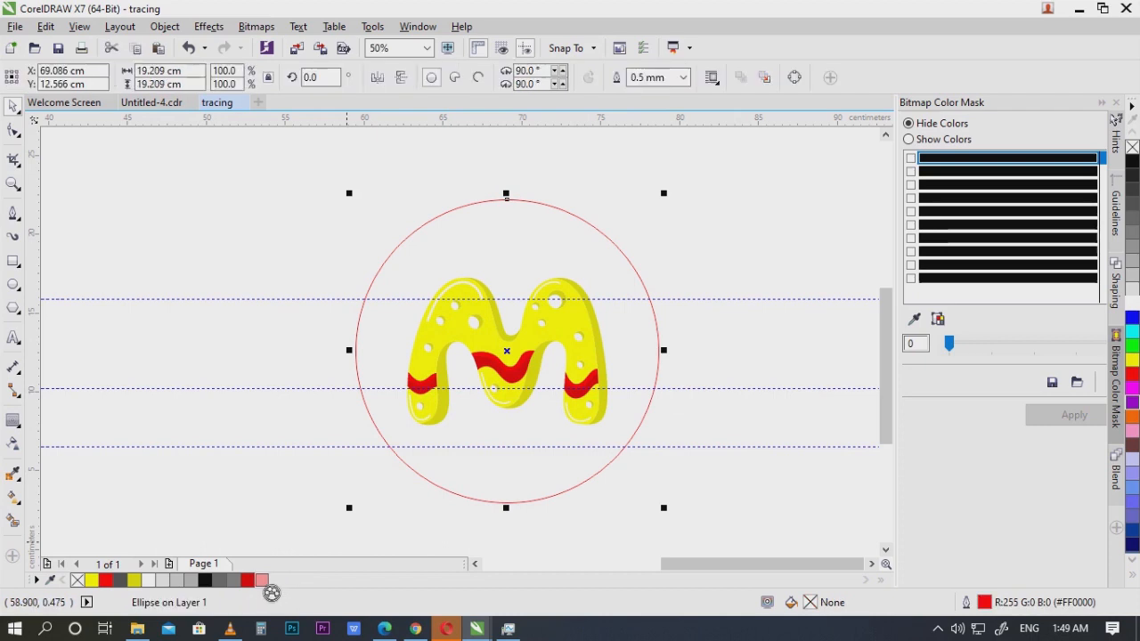
left_click(261, 580)
left_click(245, 429)
left_click(506, 388)
left_click(885, 469)
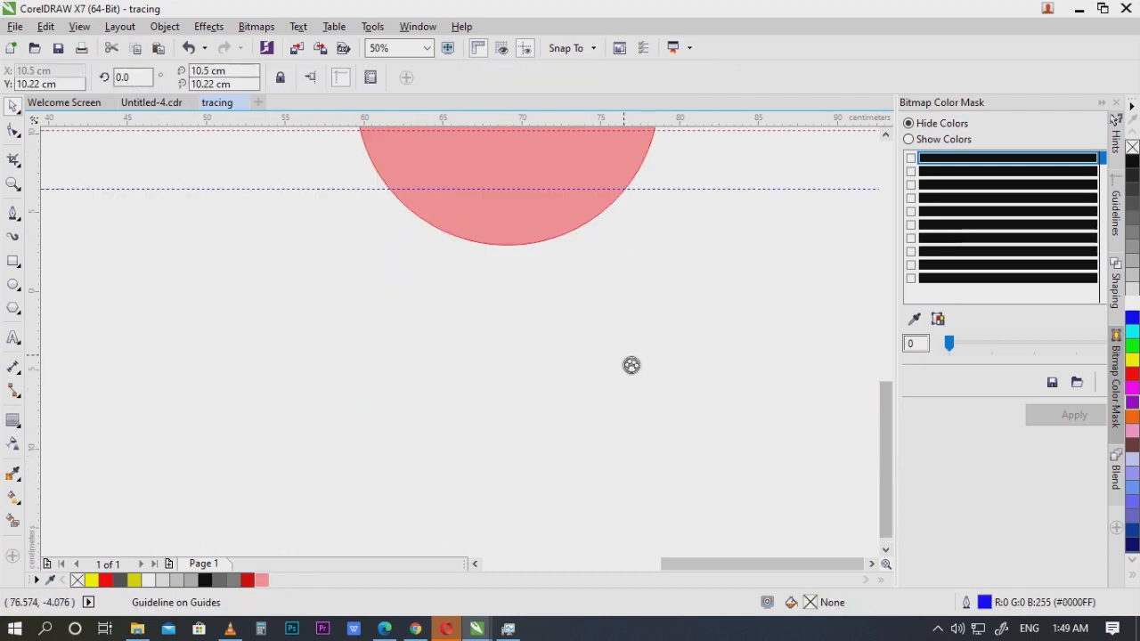
left_click_drag(558, 290, 591, 383)
scroll(584, 365, "down", 1)
left_click_drag(583, 307, 513, 404)
key("ctrl+z")
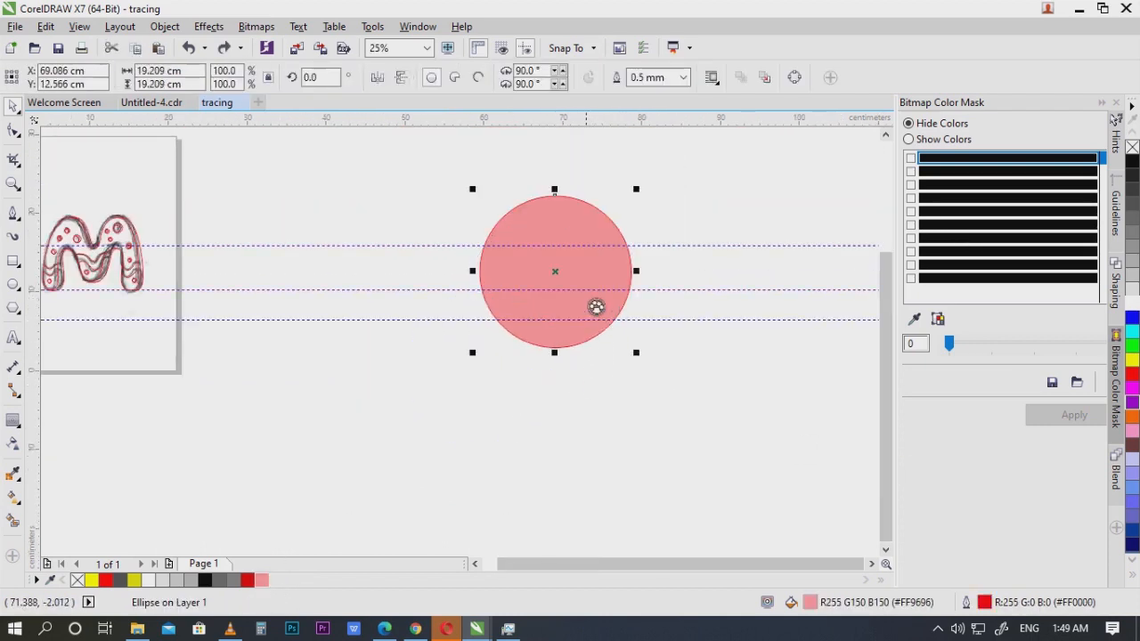
left_click_drag(581, 304, 395, 325)
key("ctrl+z")
key("ctrl+z")
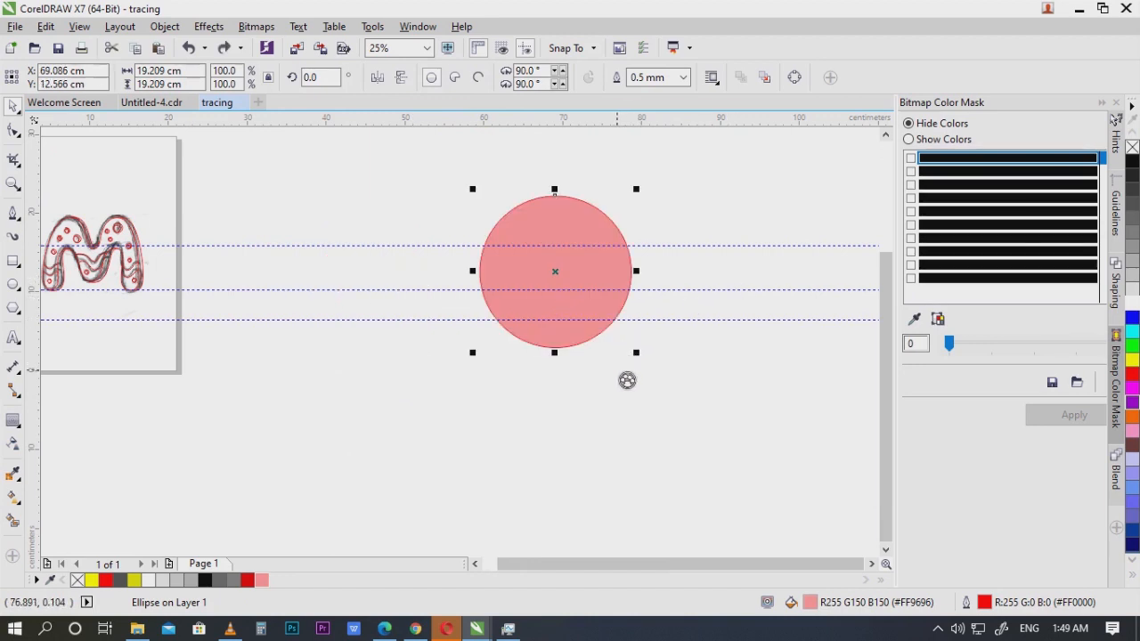
Step: Send the pink circle behind the letter and duplicate it as a concentric circle about 16.6 cm in diameter
key("ctrl+shift+z")
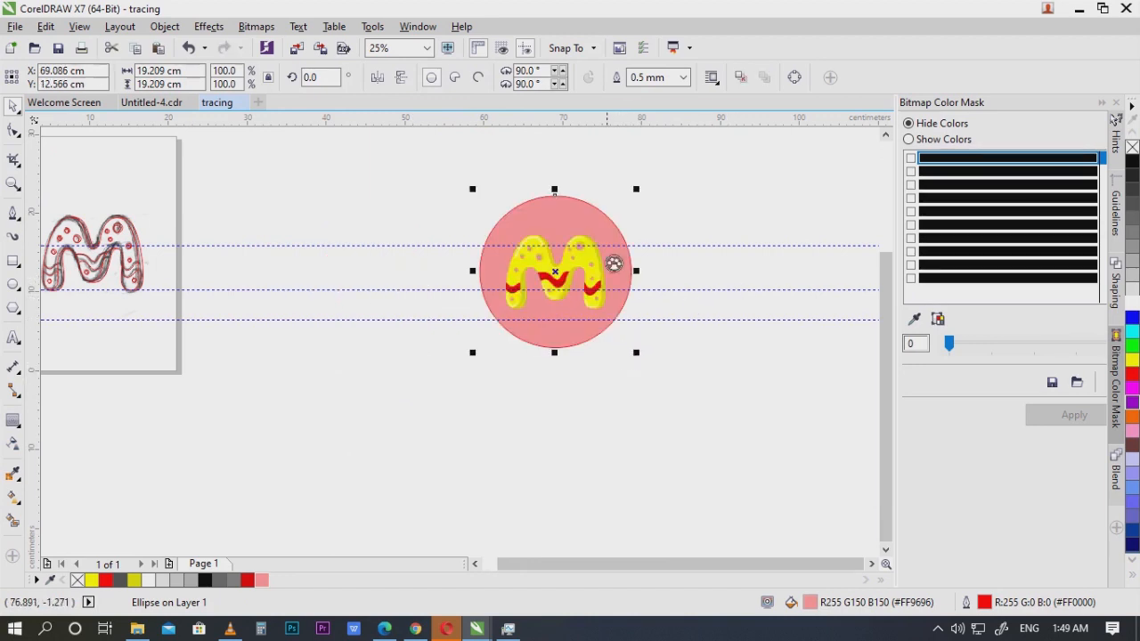
scroll(613, 263, "up", 1)
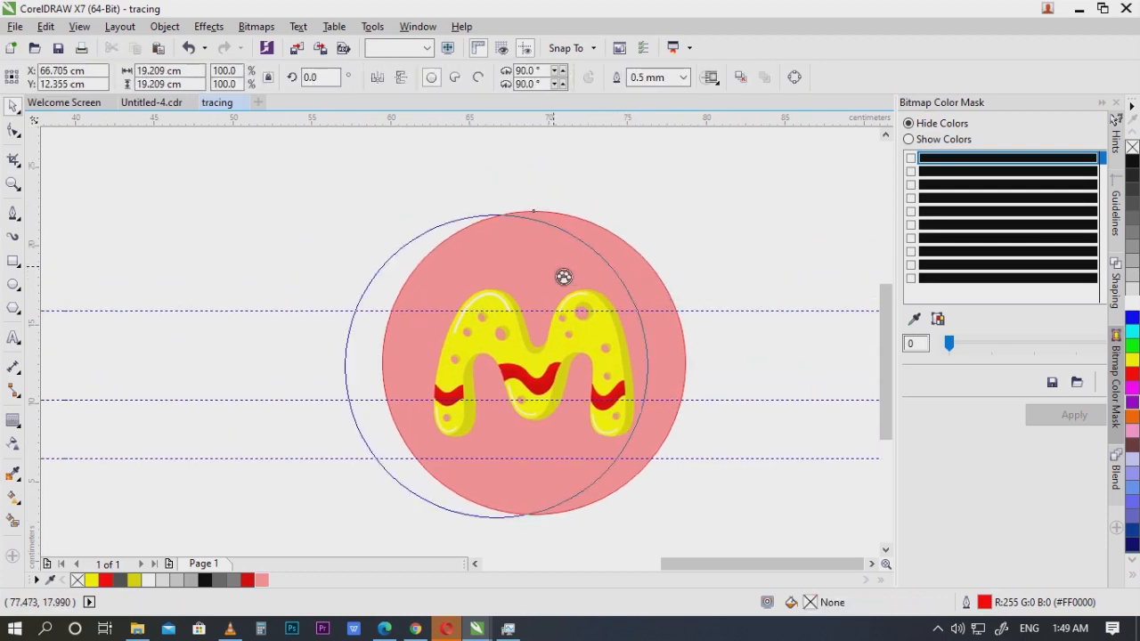
mouse_move(698, 219)
left_mouse_down()
mouse_move(666, 226)
mouse_move(681, 219)
left_mouse_up()
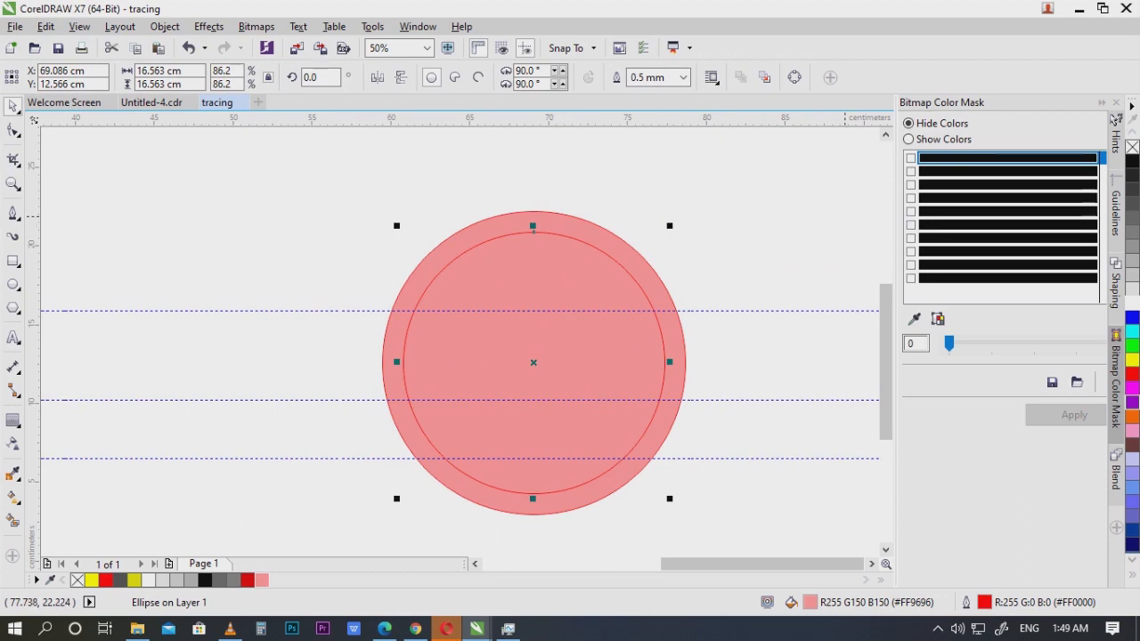
Step: Remove the inner circle's fill and give it a white outline 2.5 mm wide
left_click(1131, 146)
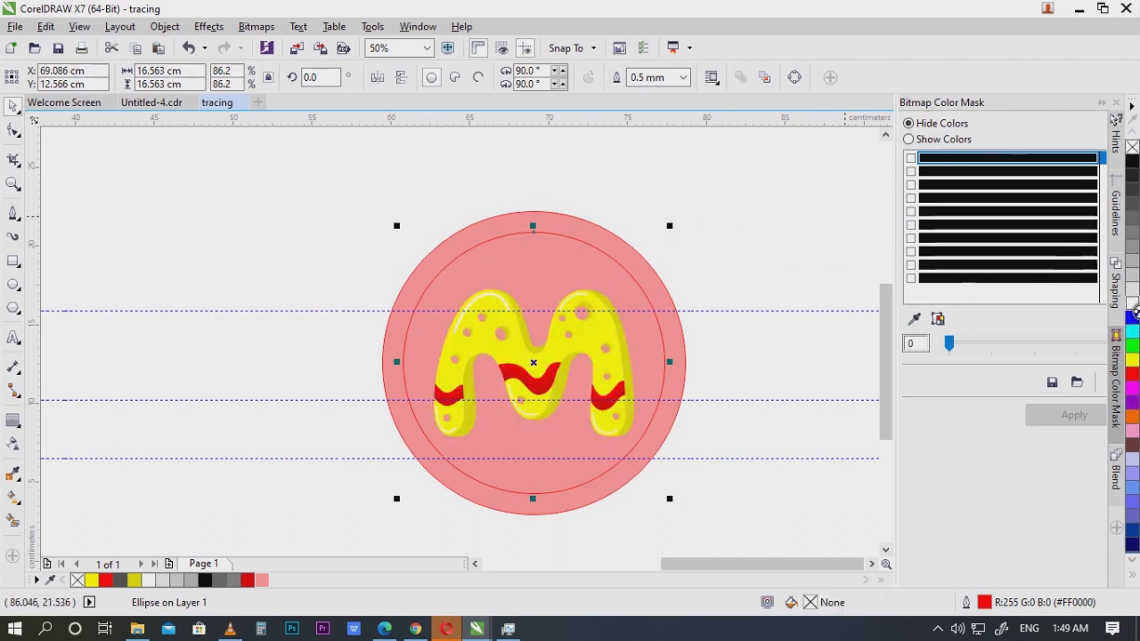
right_click(1133, 307)
scroll(565, 241, "right", 2)
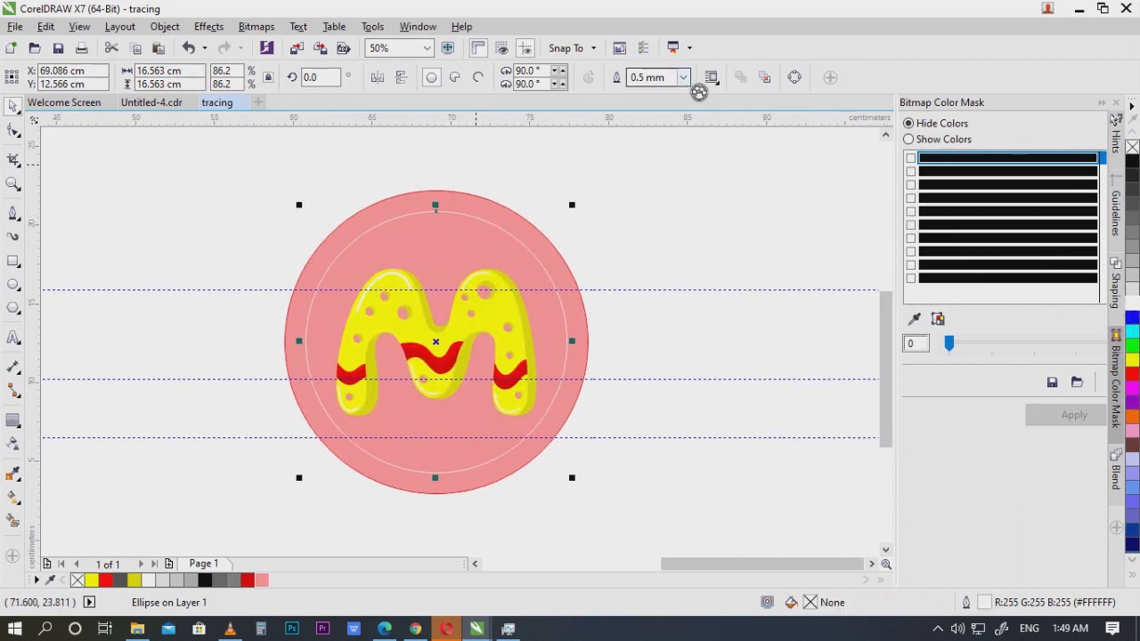
left_click(683, 78)
left_click(646, 182)
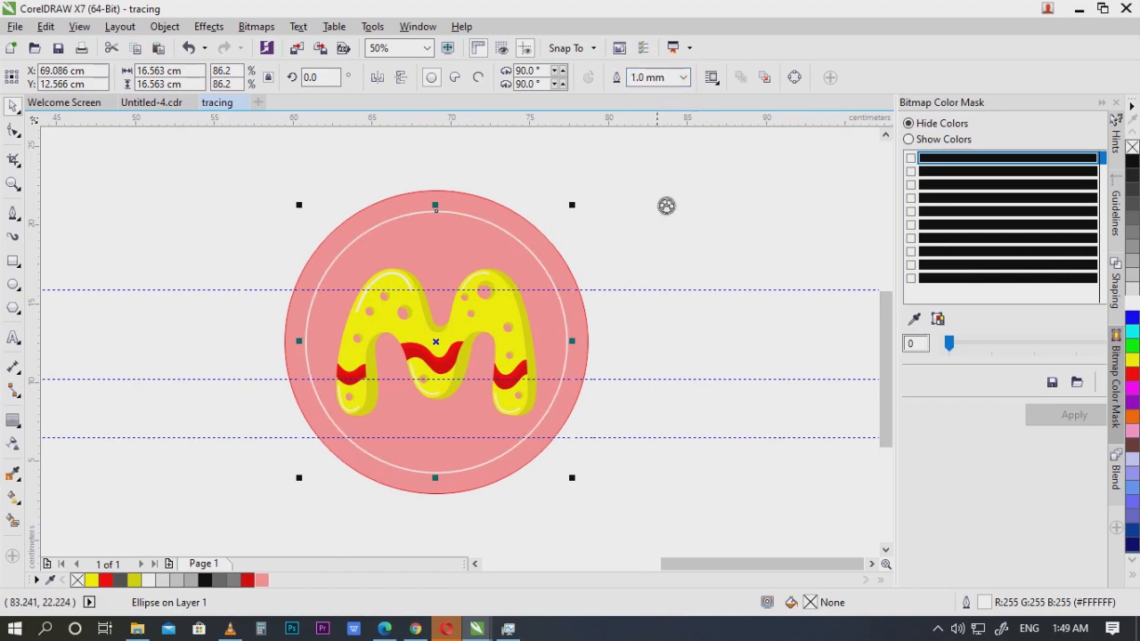
left_click(683, 78)
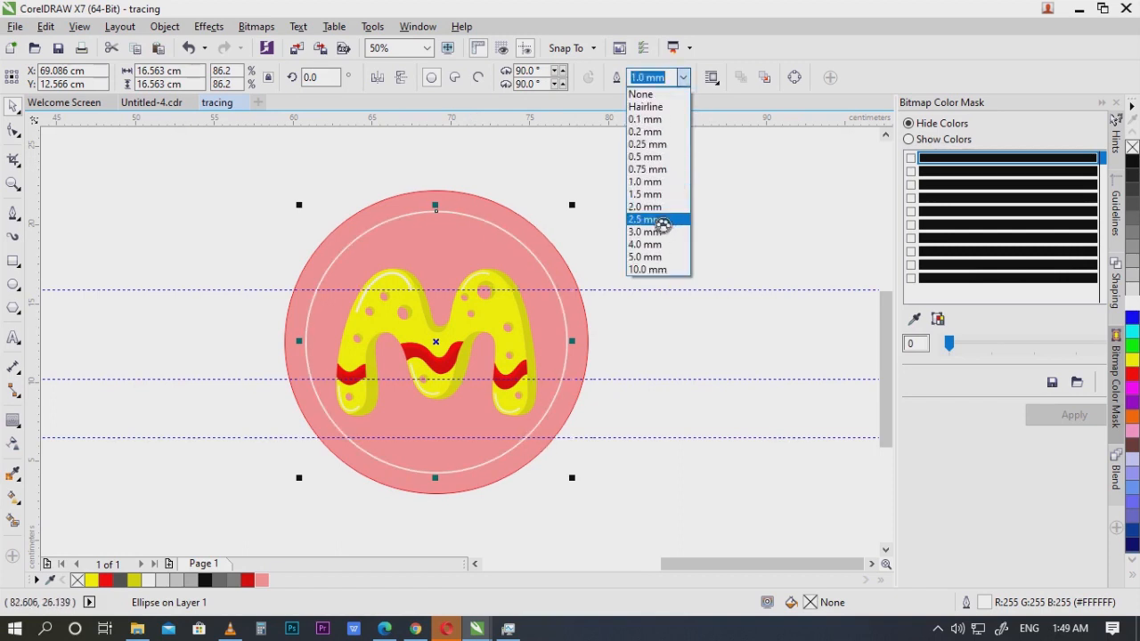
left_click(663, 222)
scroll(504, 229, "up", 2)
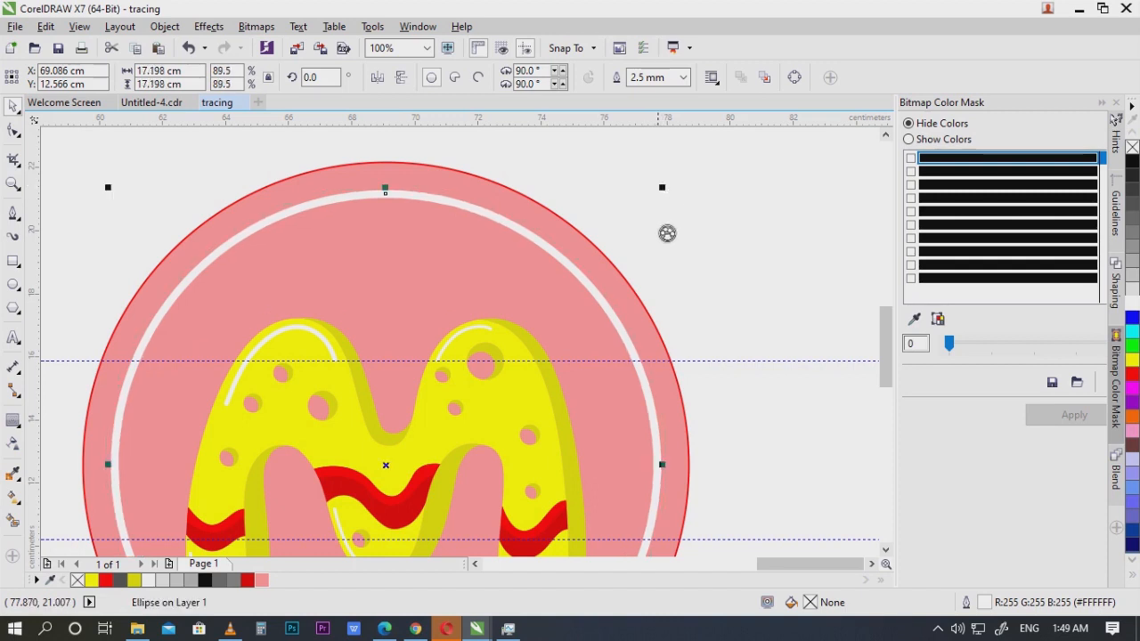
Step: Convert the inner circle's white outline to an object and nudge the letter slightly upward on the badge
scroll(659, 258, "down", 2)
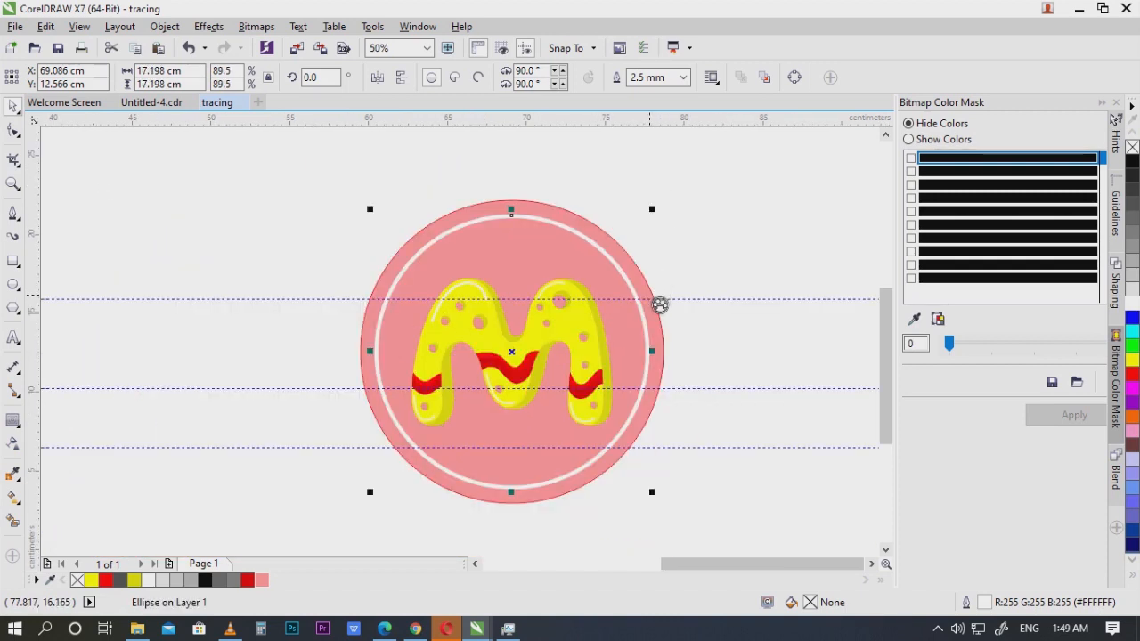
key("ctrl+shift+q")
left_click_drag(712, 231, 337, 459)
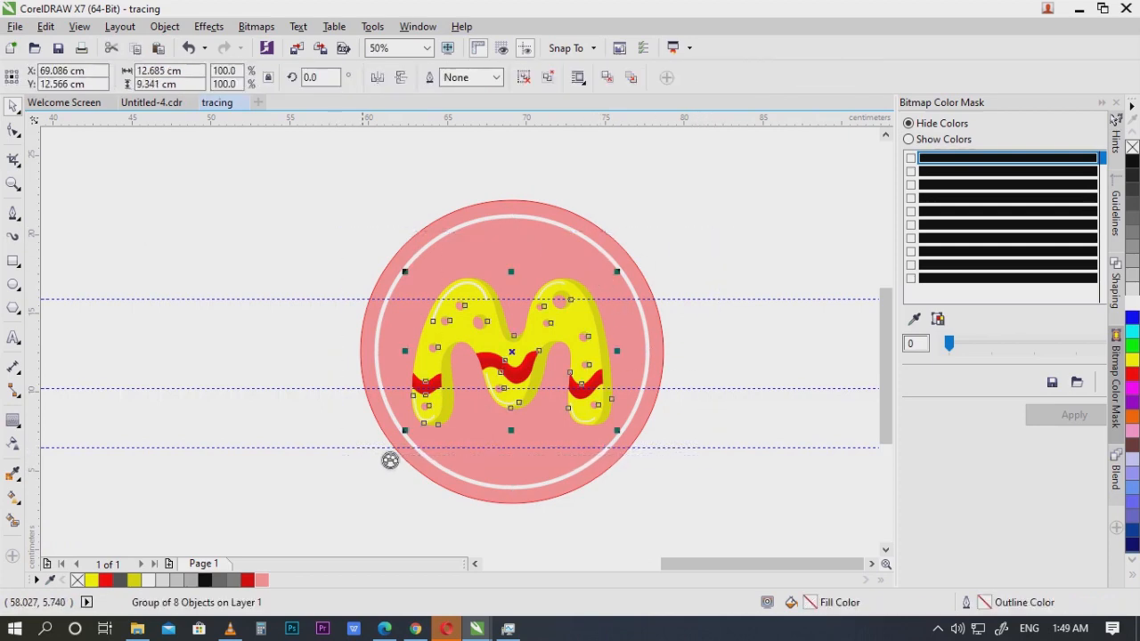
left_click(522, 257, "shift")
left_click(725, 306)
scroll(525, 333, "up", 1)
left_click(595, 328)
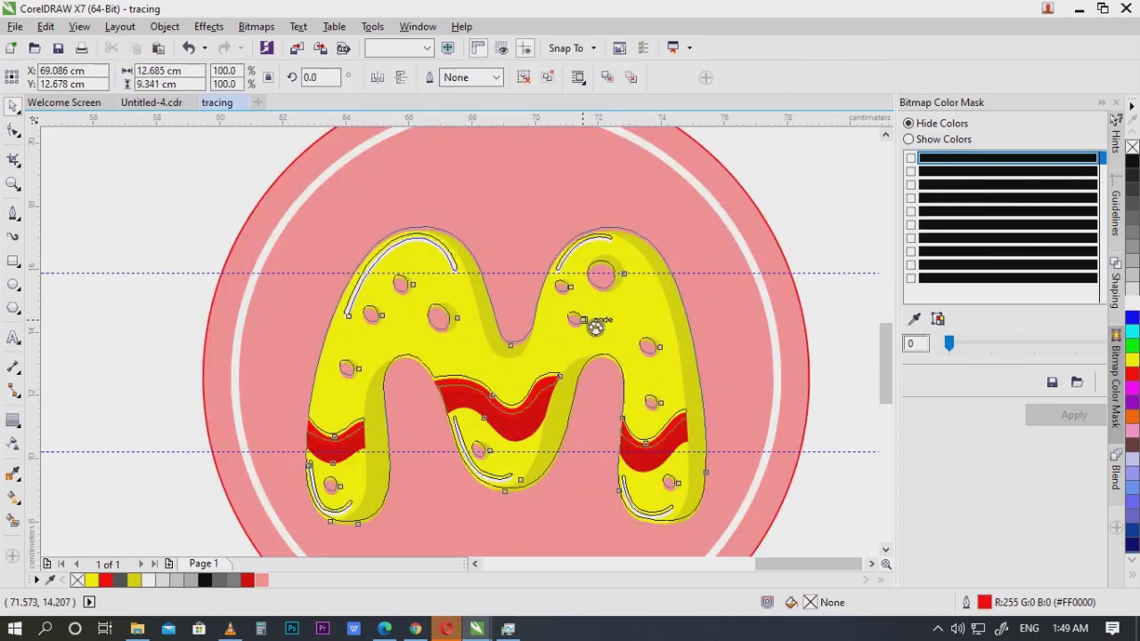
scroll(595, 323, "down", 1)
left_click(753, 346)
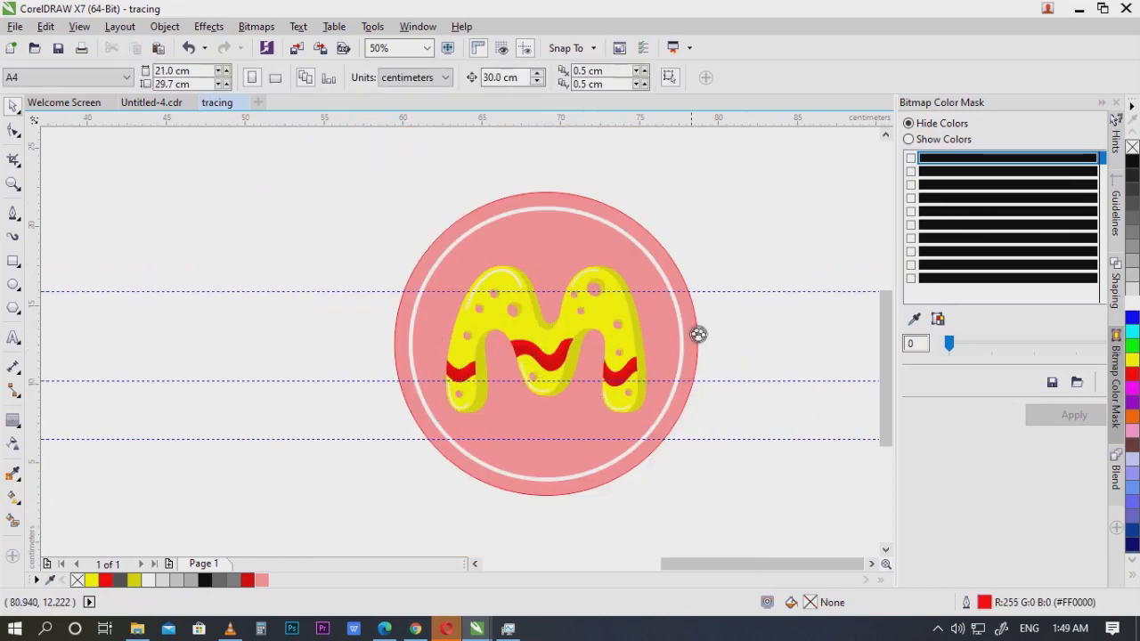
Step: Remove the red outline from the pink badge circle, and undo the trial move of the letter
scroll(724, 189, "down", 1)
left_click_drag(746, 172, 378, 432)
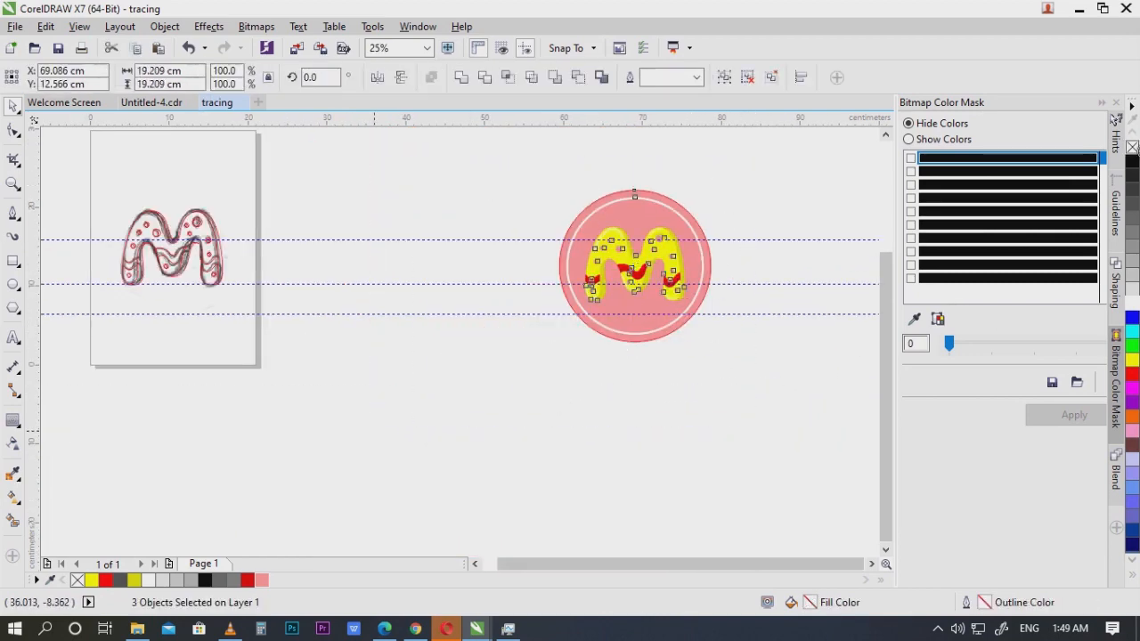
scroll(672, 218, "up", 1)
scroll(591, 281, "up", 1)
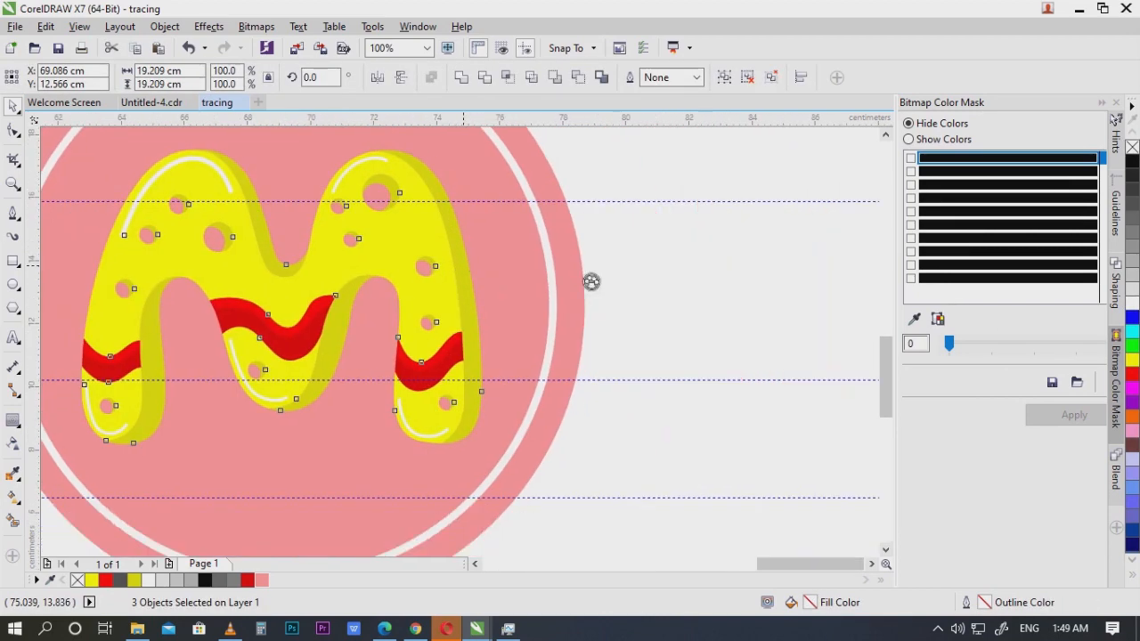
left_click(716, 258)
left_click_drag(433, 297, 596, 338)
key("ctrl+z")
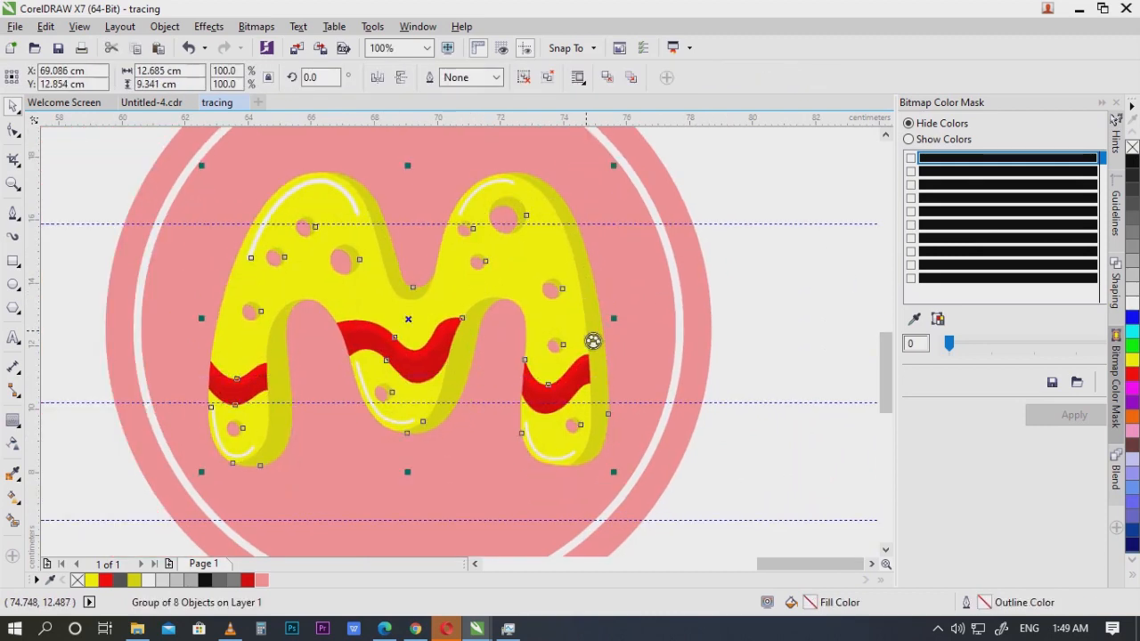
Step: Lock the red M outline traced over the pencil sketch
scroll(560, 331, "down", 2)
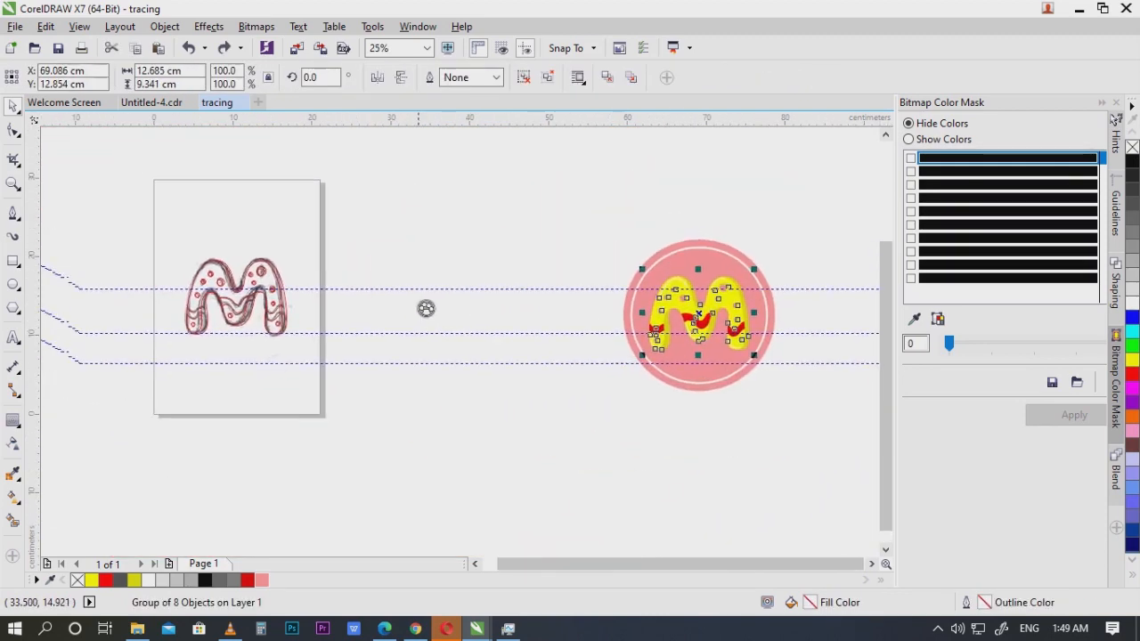
scroll(266, 332, "up", 1)
left_click(171, 237)
left_click(570, 403)
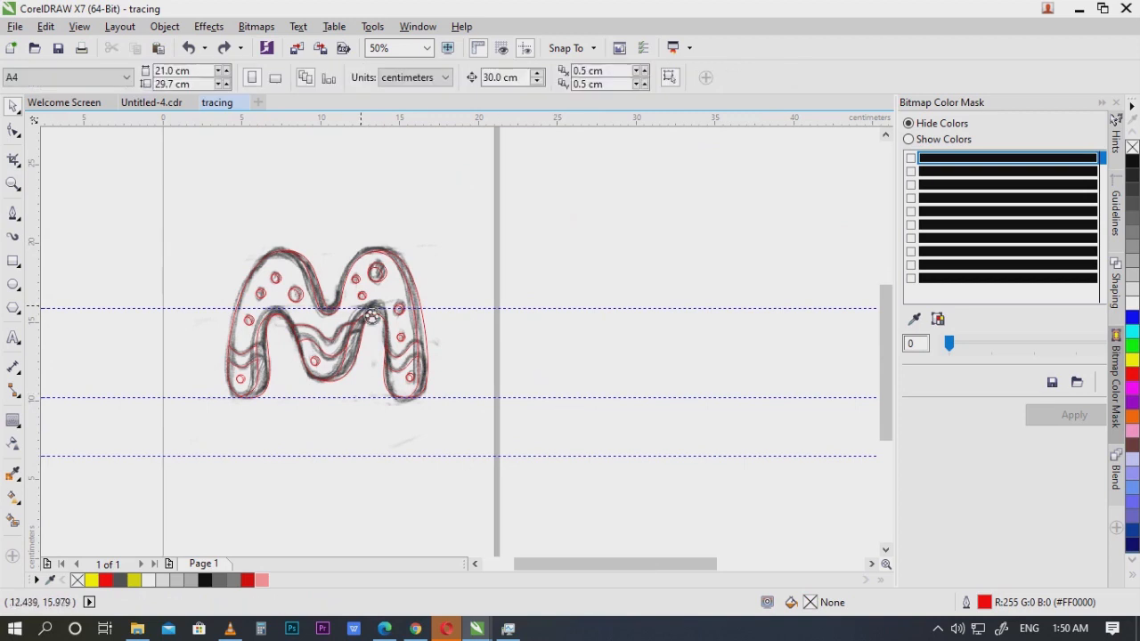
left_click(372, 317)
right_click(362, 307)
left_click(417, 386)
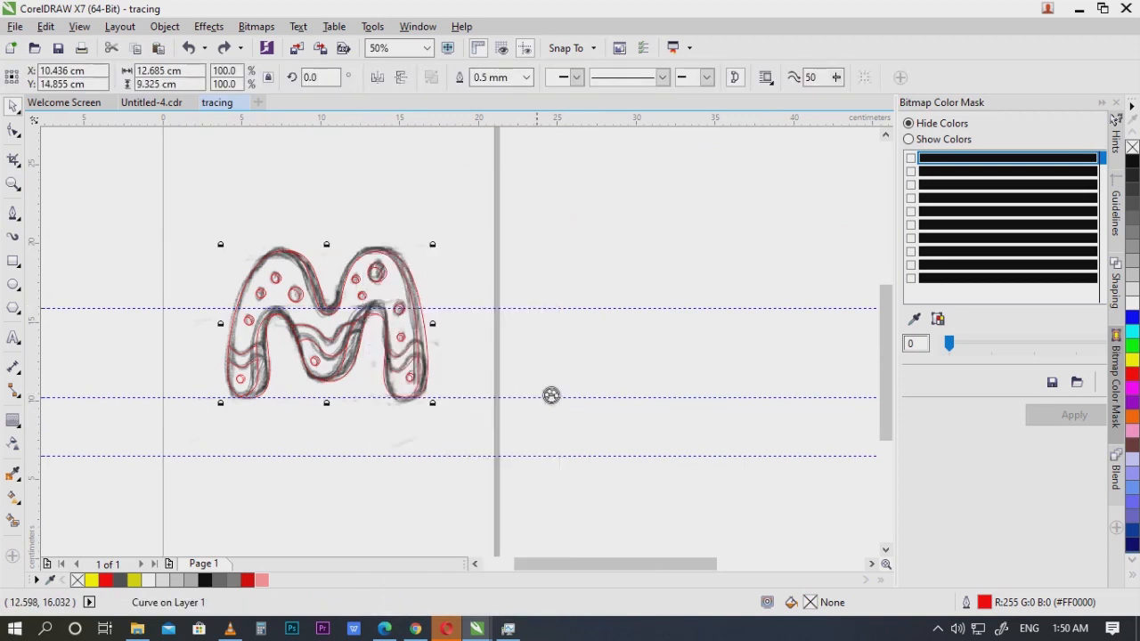
Step: Move the other traced red lines off the sketch into the empty area between the page and the badge
left_click(543, 384)
left_click_drag(518, 173, 184, 478)
key("Right")
scroll(314, 422, "down", 1)
scroll(352, 387, "up", 1)
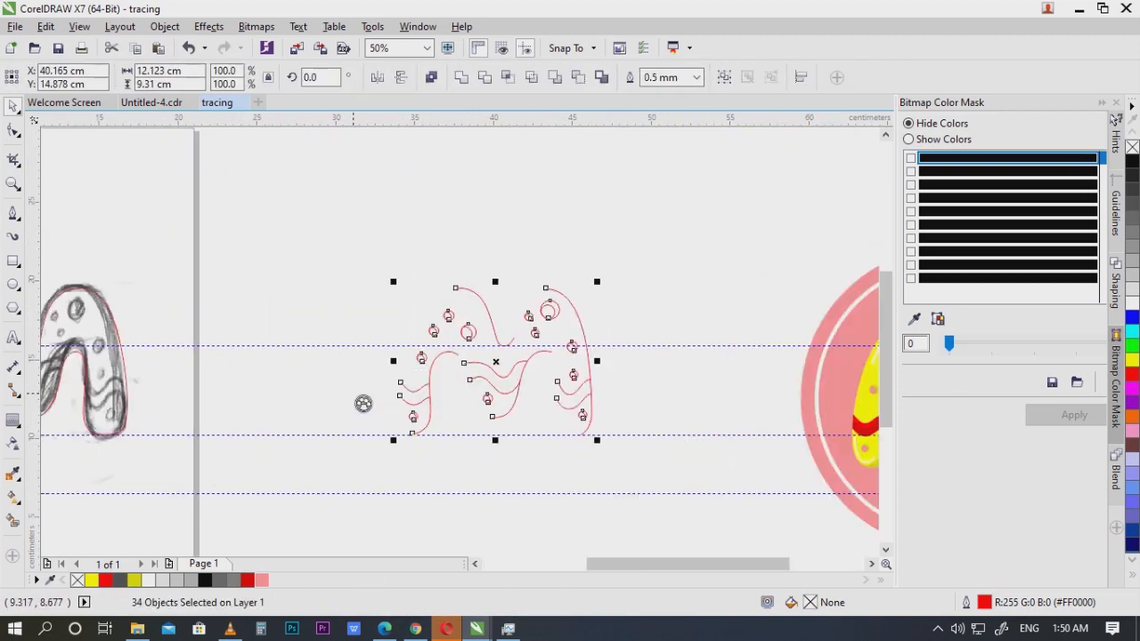
scroll(355, 392, "down", 1)
scroll(289, 363, "up", 1)
Step: Unlock the traced M outline, group it with the other traced lines and align the group over the coloured letter
left_click(267, 345)
left_click(265, 344)
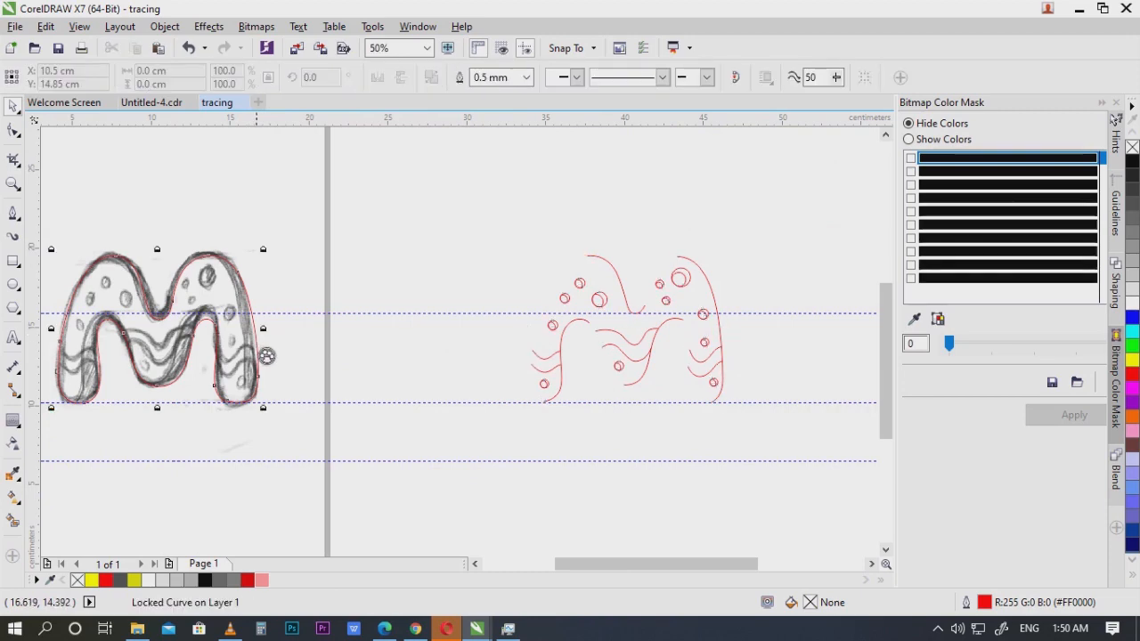
right_click(265, 340)
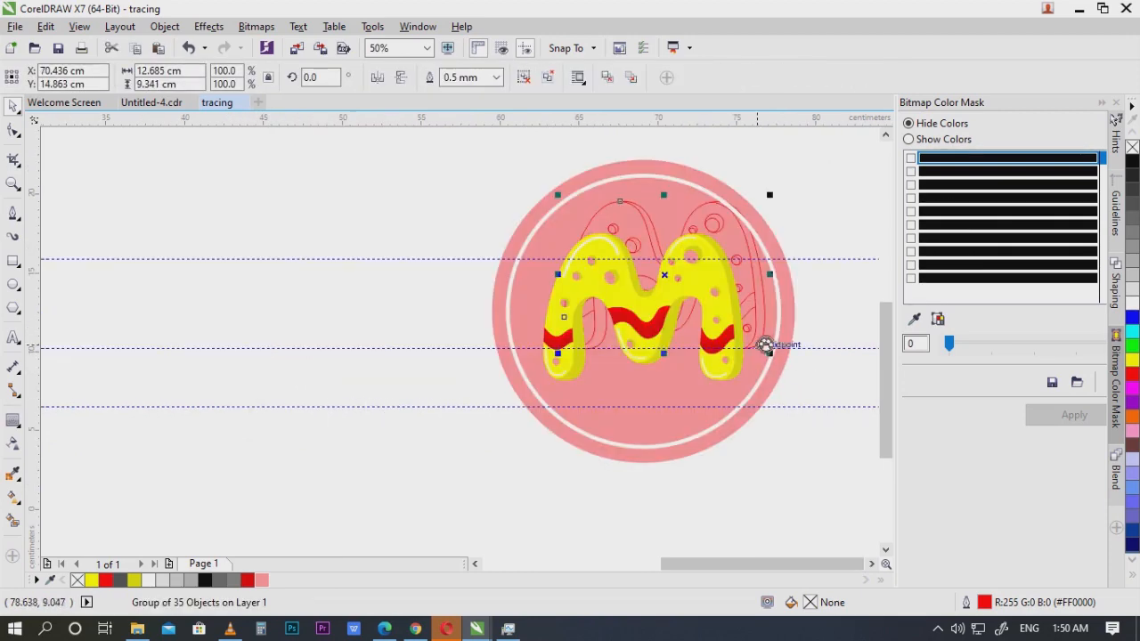
scroll(763, 339, "up", 2)
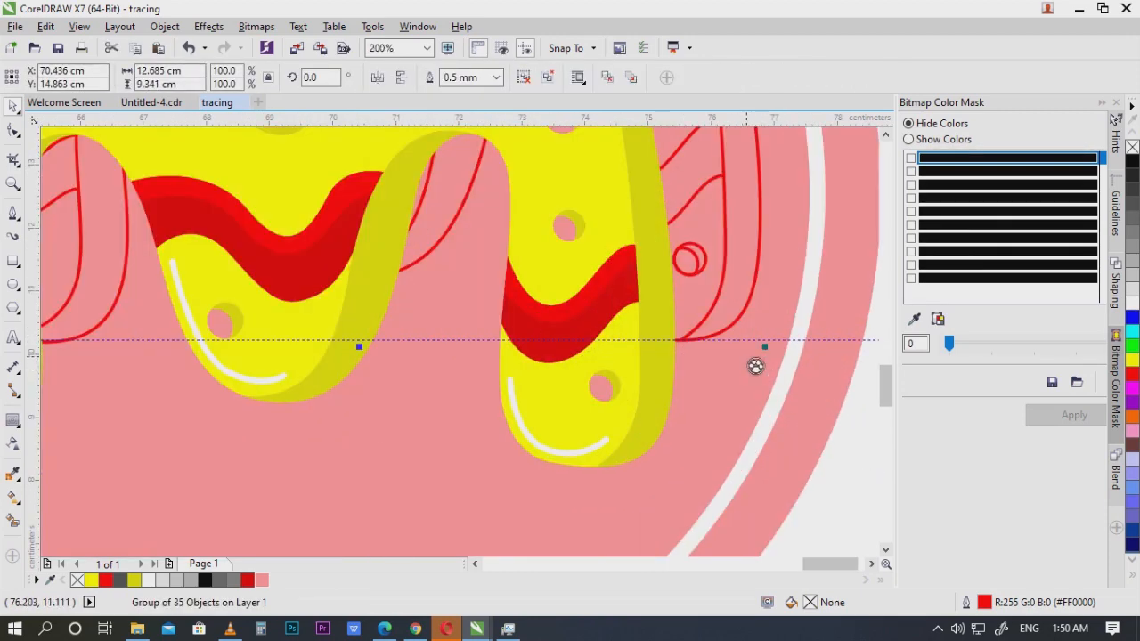
left_click_drag(756, 311, 608, 475)
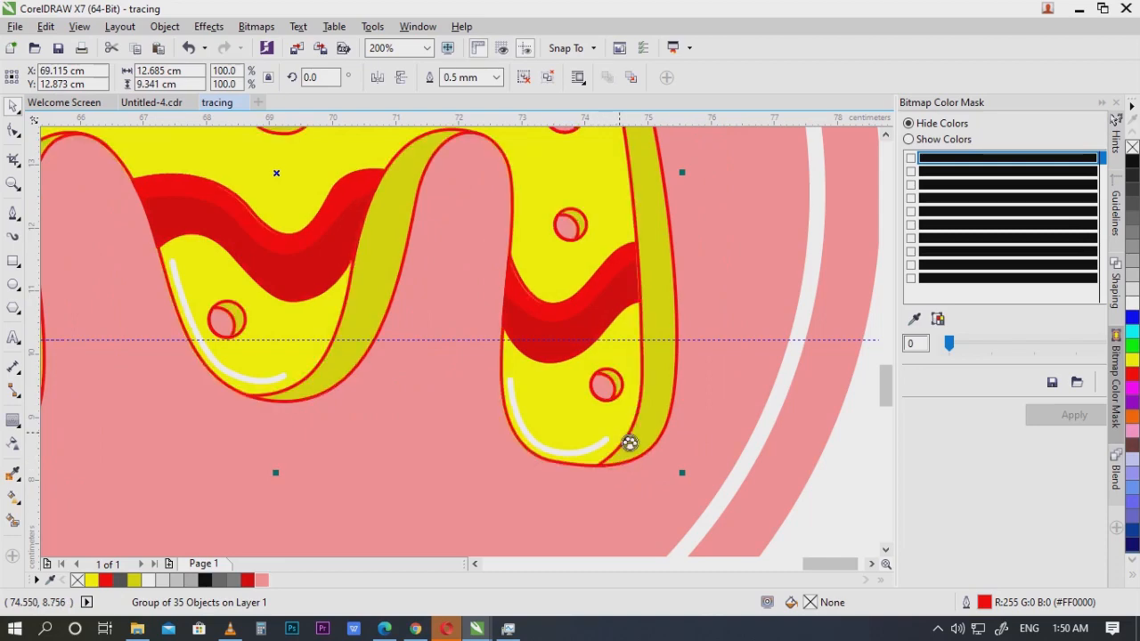
Step: Set the overlaid line group's outline to black with a width of 0.75 mm
scroll(630, 443, "down", 2)
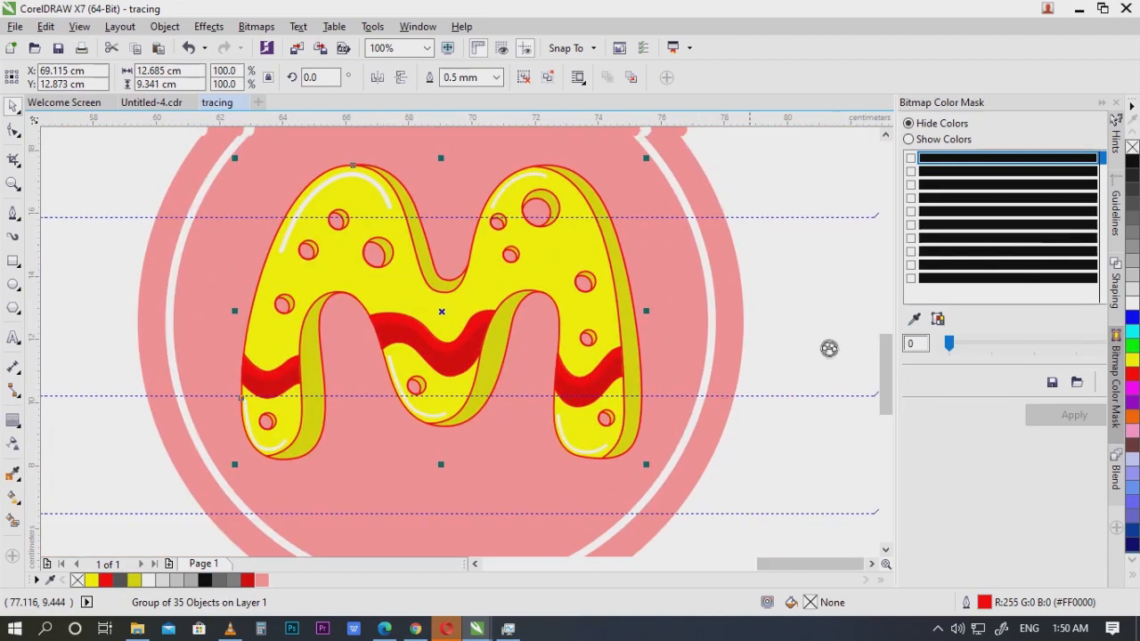
right_click(1131, 162)
scroll(833, 237, "down", 1)
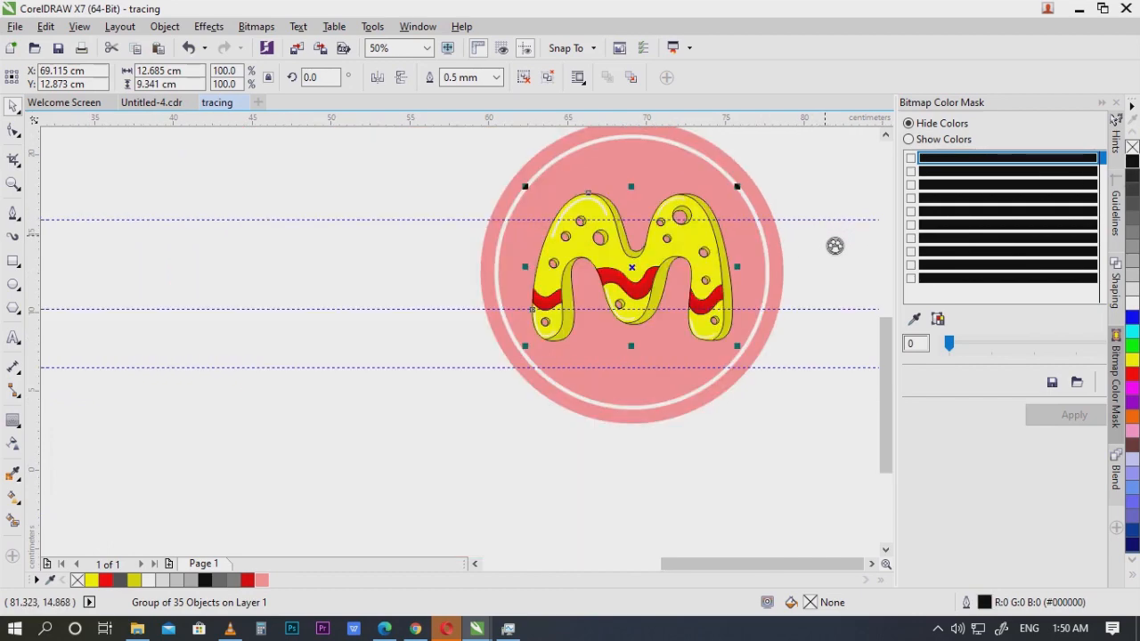
scroll(789, 216, "up", 1)
left_click_drag(759, 231, 643, 185)
left_click(496, 77)
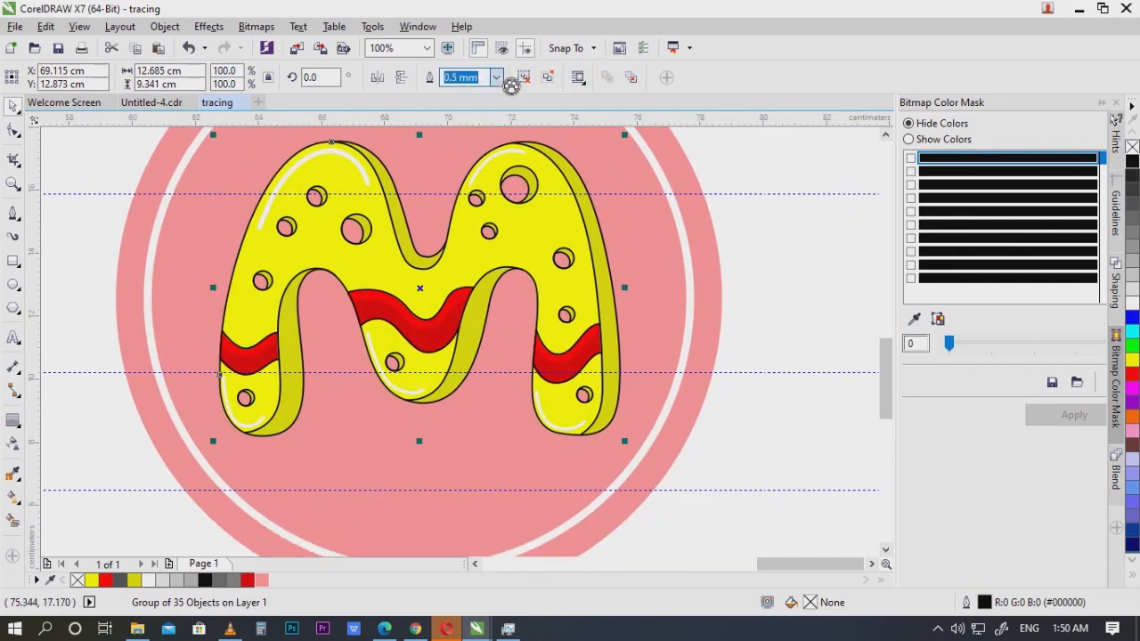
left_click(499, 157)
scroll(579, 251, "down", 1)
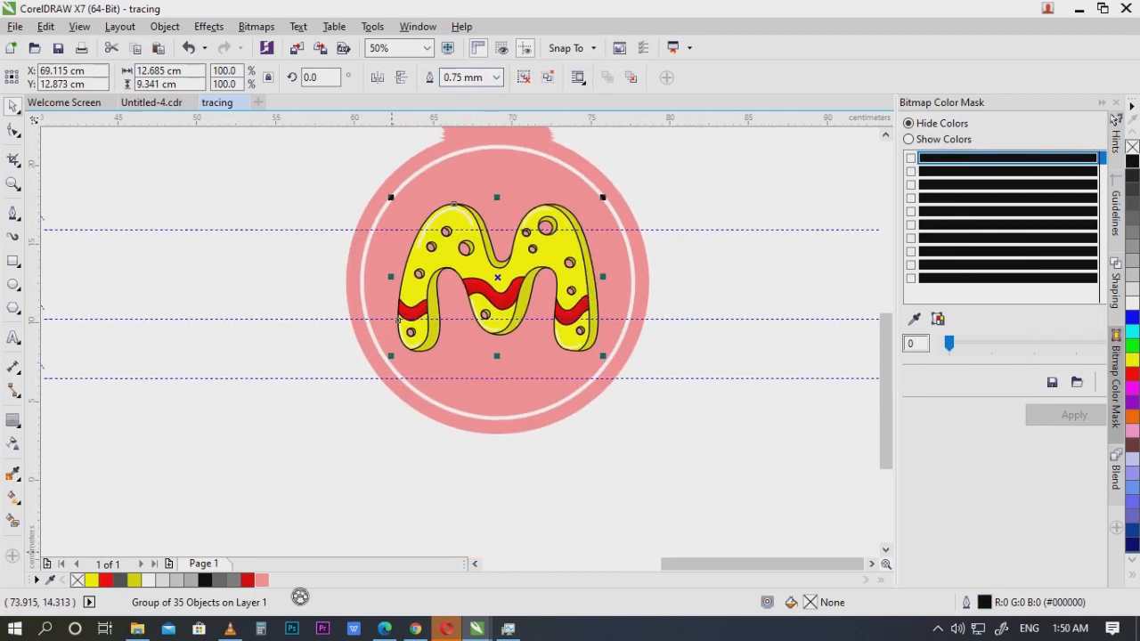
Step: Try light pink (#FF9696) and white as outline colours for the overlaid line group
right_click(248, 579)
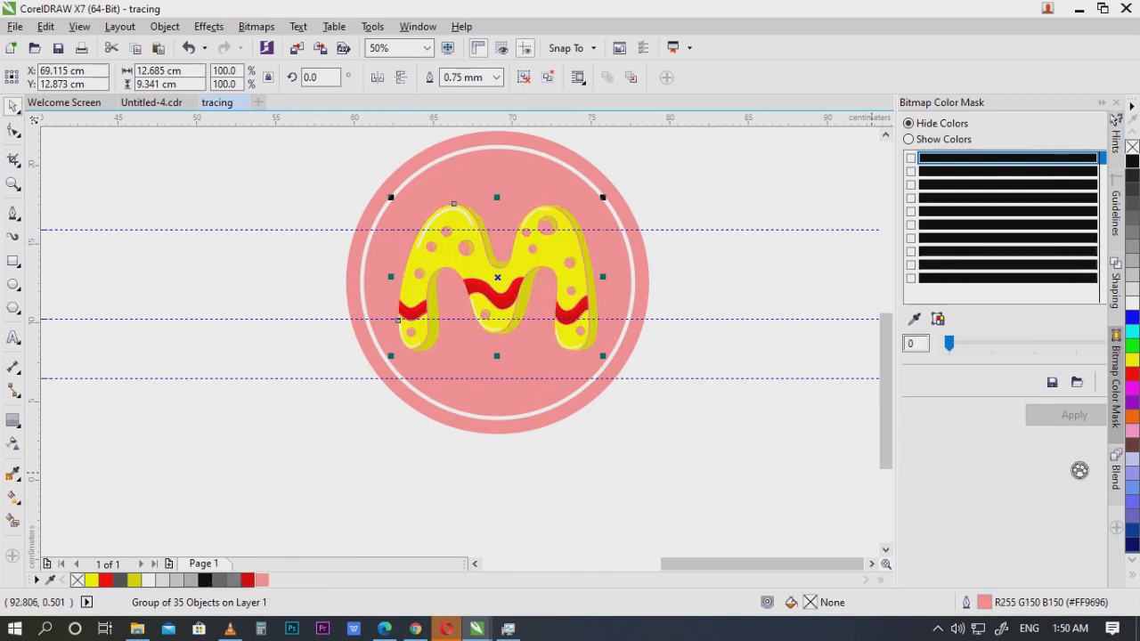
right_click(1133, 305)
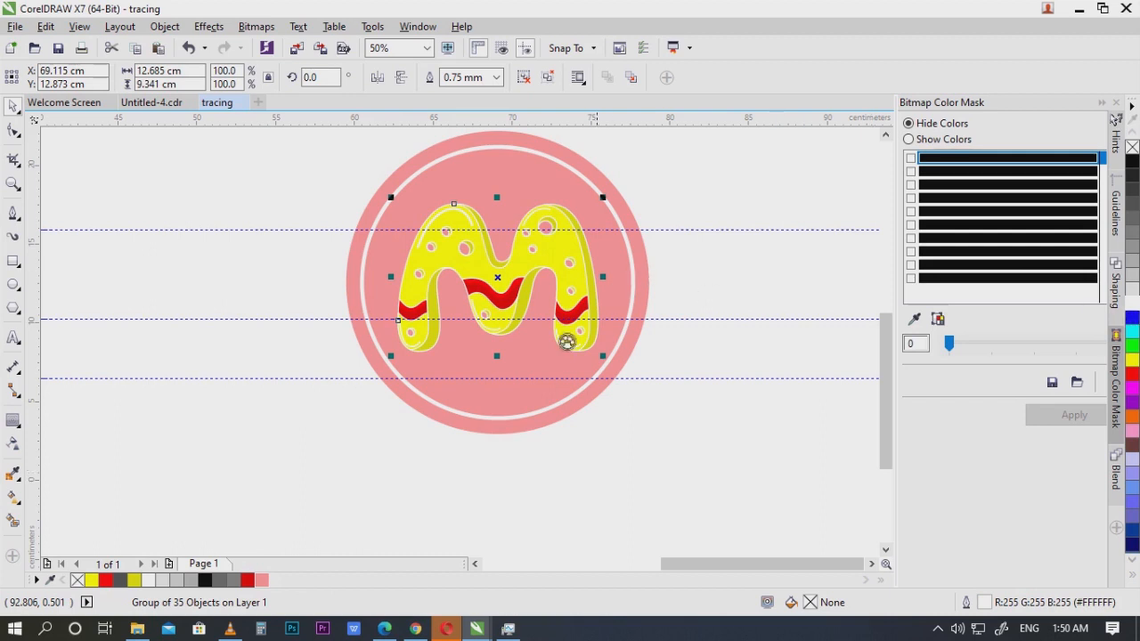
right_click(261, 580)
scroll(540, 195, "up", 1)
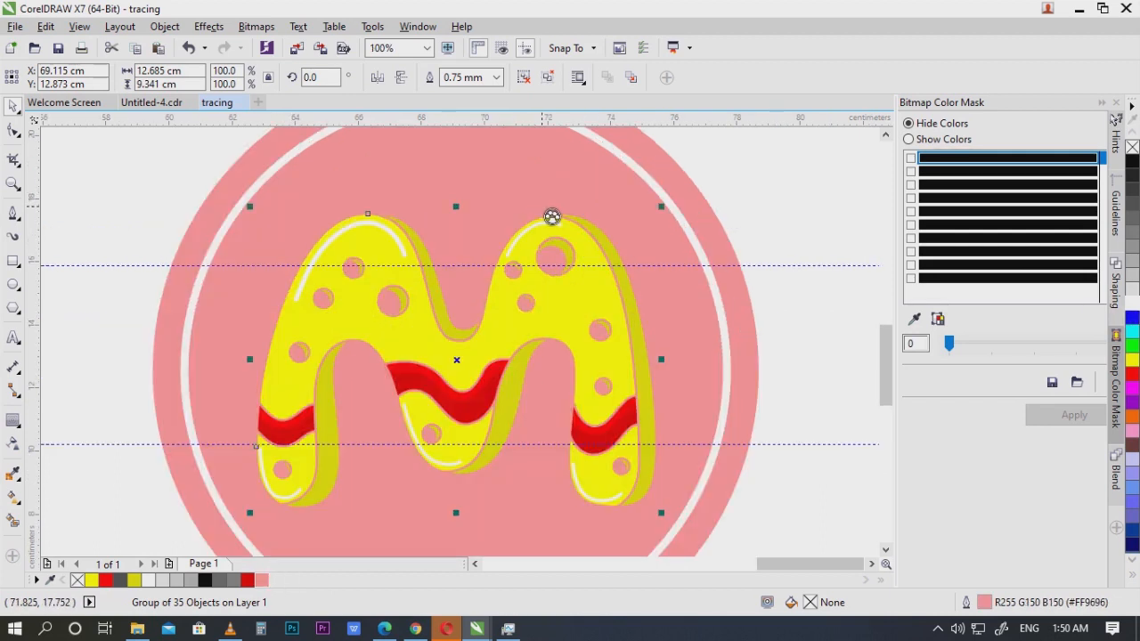
scroll(561, 236, "down", 1)
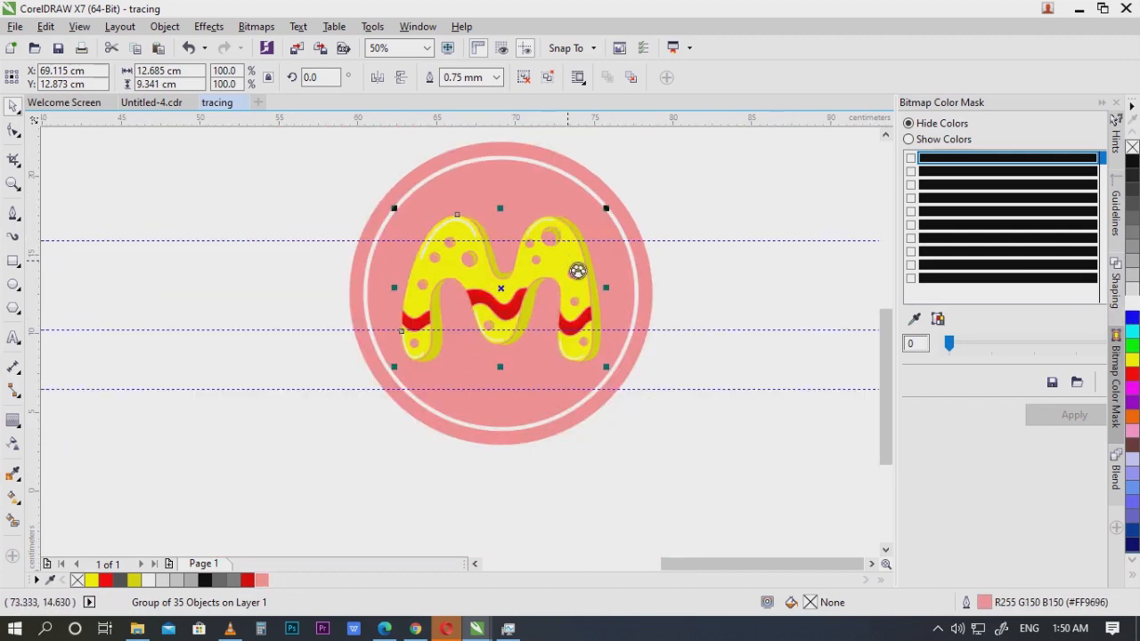
Step: Delete the overlaid line group from the letter and undo the trial move made after it
key("Delete")
scroll(580, 275, "up", 1)
left_click_drag(610, 286, 673, 386)
key("ctrl+z")
scroll(517, 245, "down", 1)
left_click(700, 312)
scroll(525, 256, "up", 2)
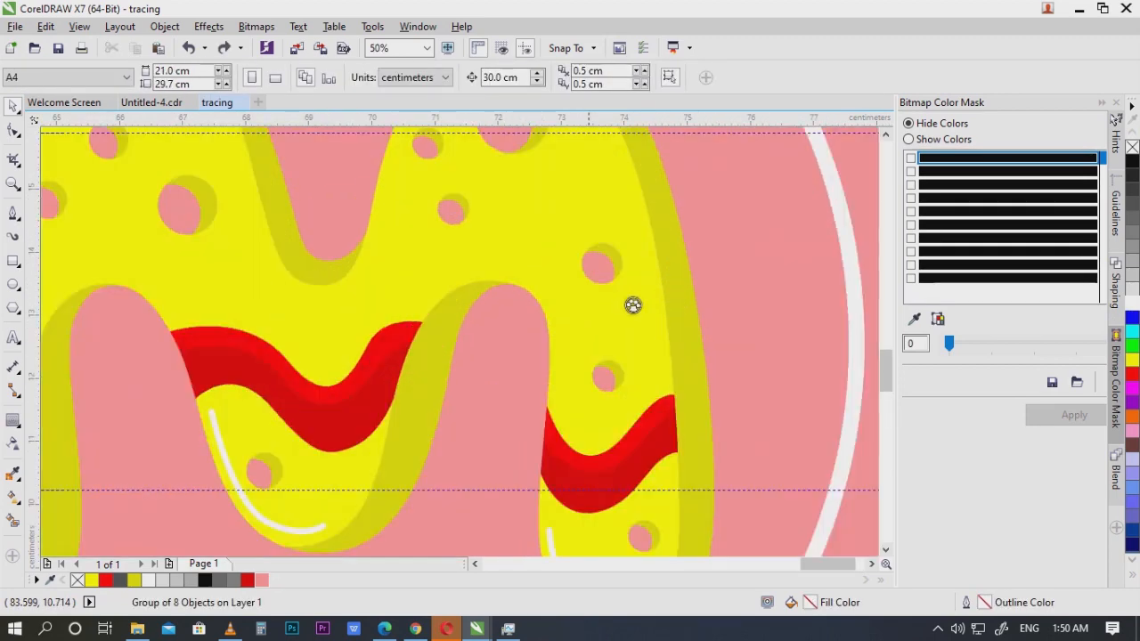
Step: Ungroup the letter on the badge into its separate parts and undo the trial move of one part
scroll(632, 305, "down", 1)
left_click(622, 332)
left_click_drag(616, 328, 551, 381)
left_click(769, 385)
left_click(542, 390)
left_click(550, 398)
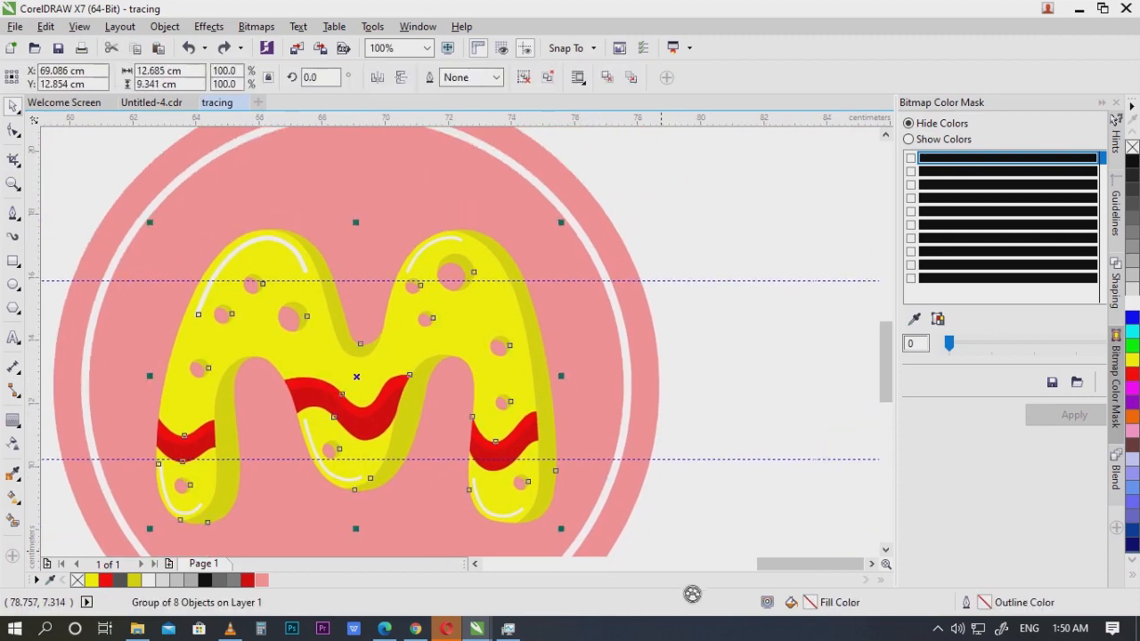
left_click(553, 423)
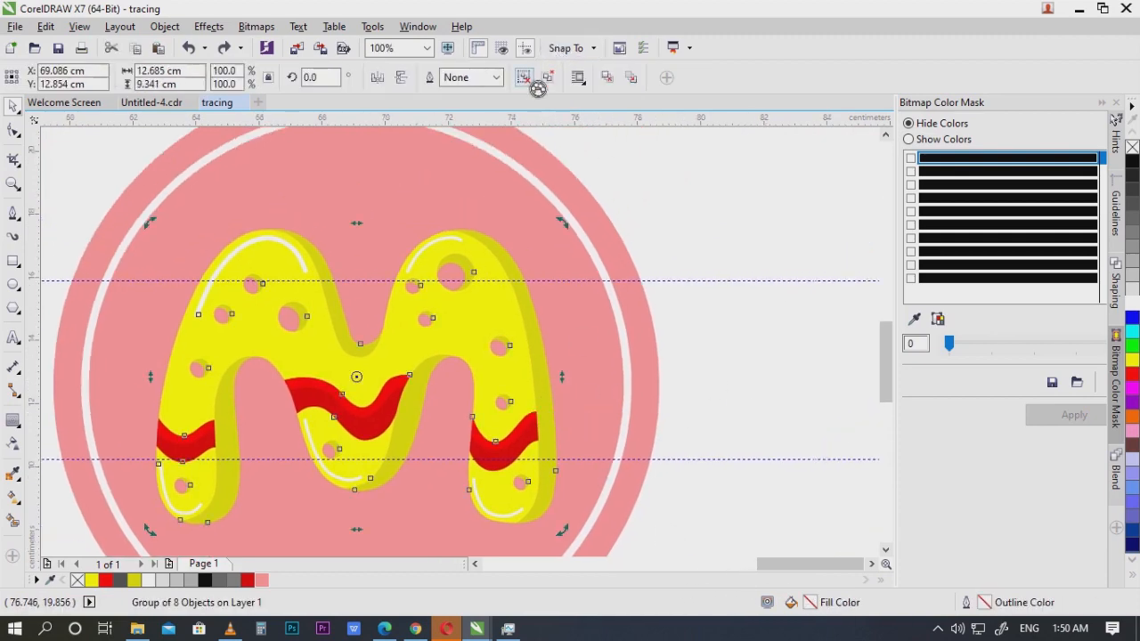
left_click(527, 78)
left_click(870, 277)
left_click_drag(545, 408, 625, 338)
key("ctrl+z")
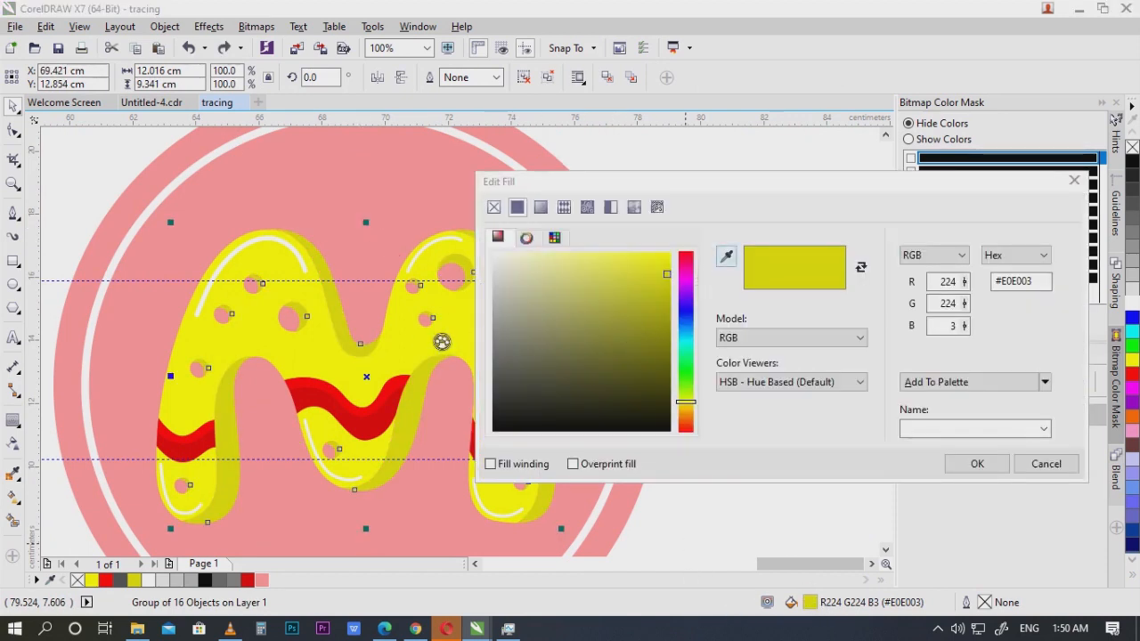
Step: Change the fill of the letter's dark yellow shading to orange-yellow #FFC300
left_click(412, 350)
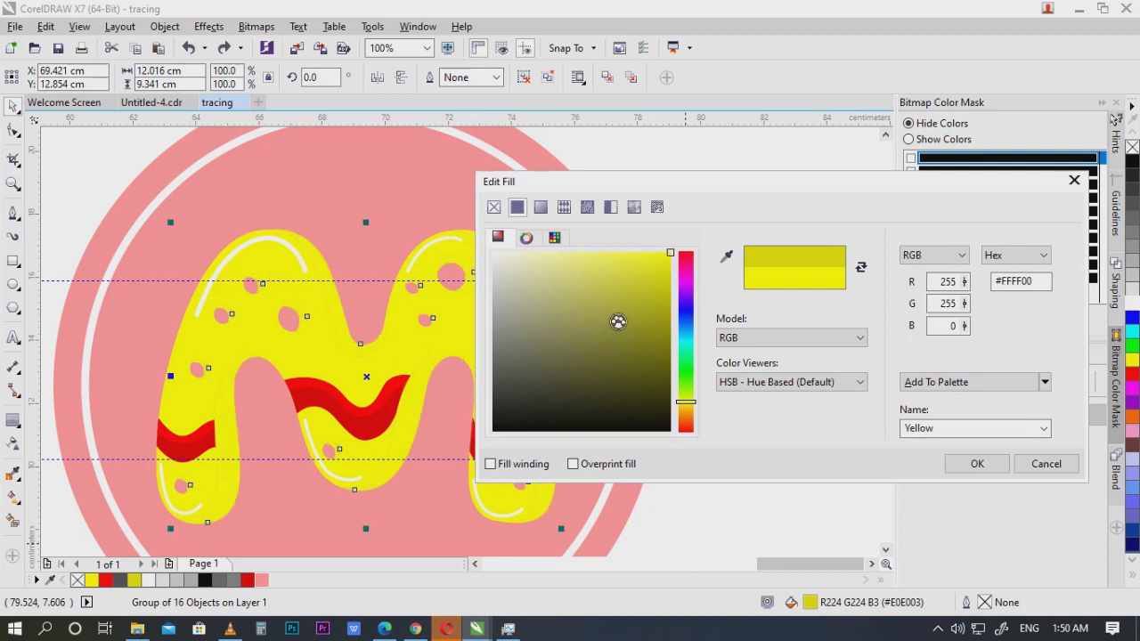
left_click(663, 273)
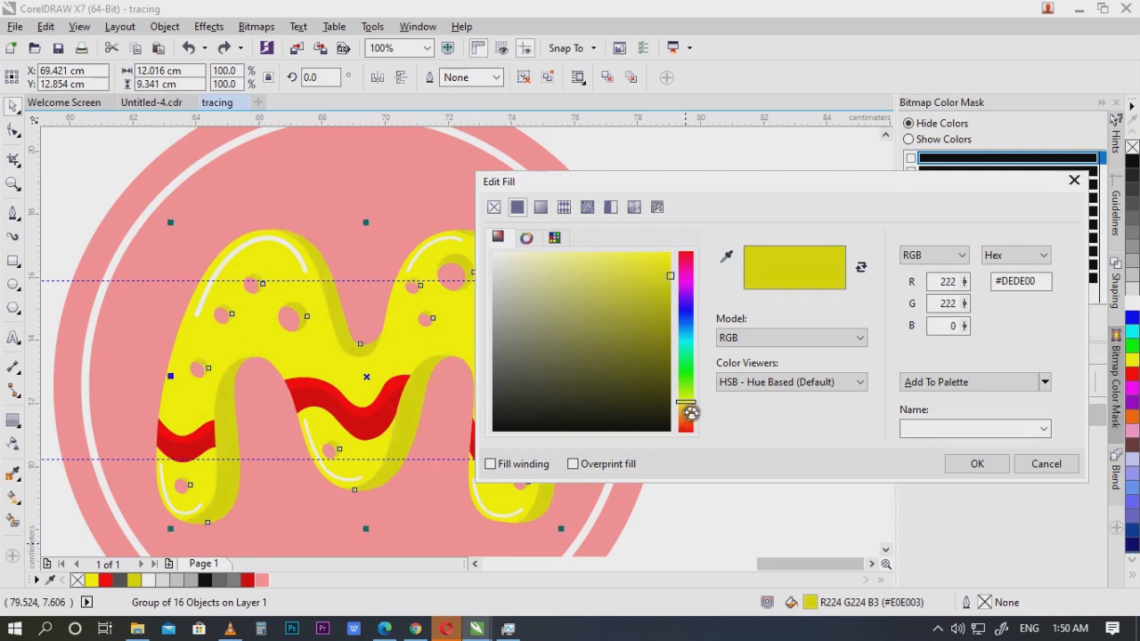
left_click_drag(691, 412, 695, 414)
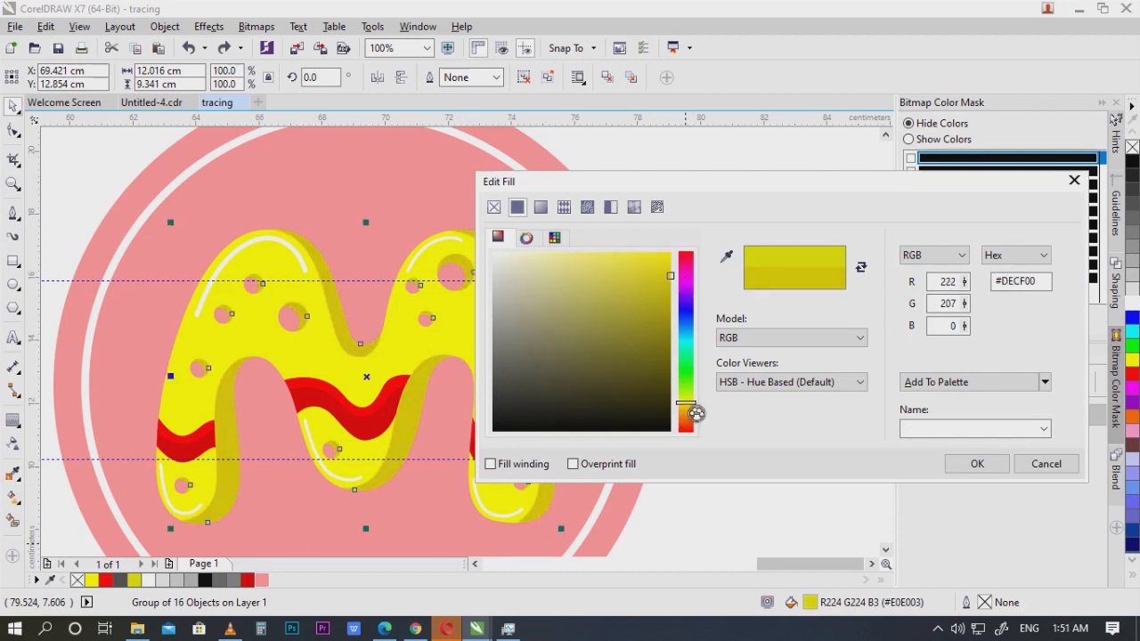
mouse_move(679, 262)
left_mouse_down()
mouse_move(694, 285)
mouse_move(680, 264)
left_mouse_up()
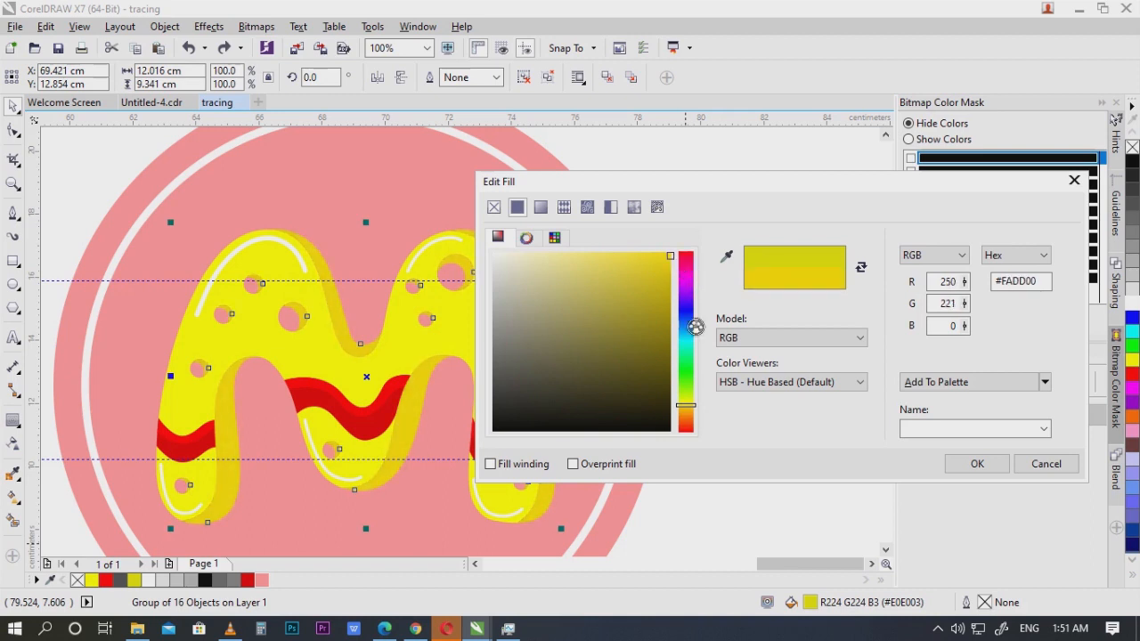
left_click_drag(687, 406, 700, 421)
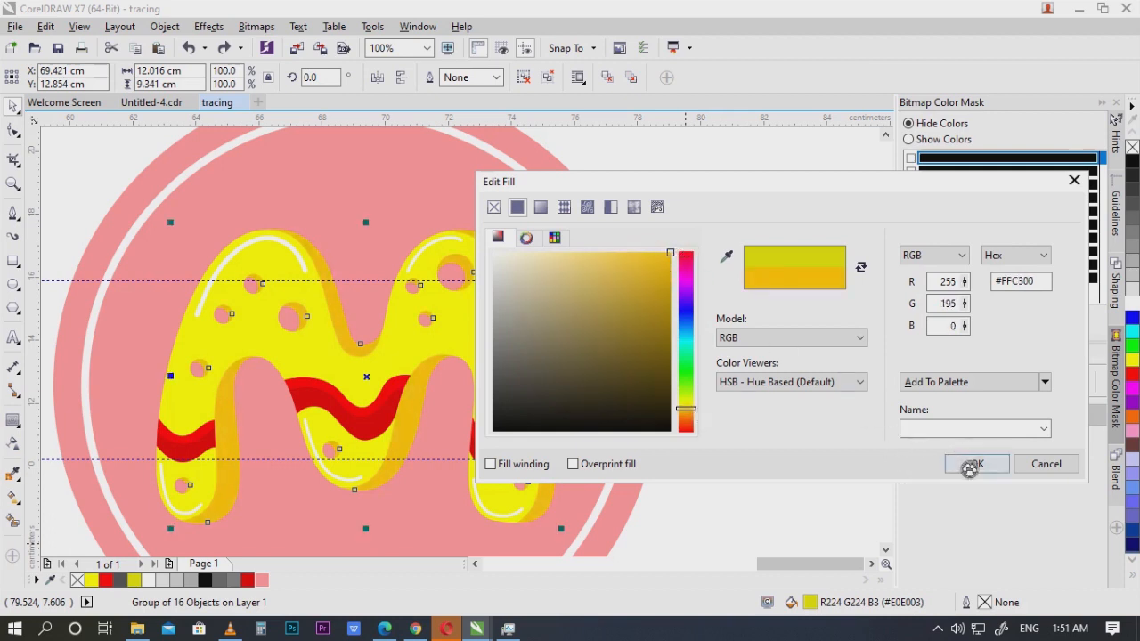
left_click(967, 466)
scroll(623, 407, "down", 3)
scroll(534, 383, "up", 2)
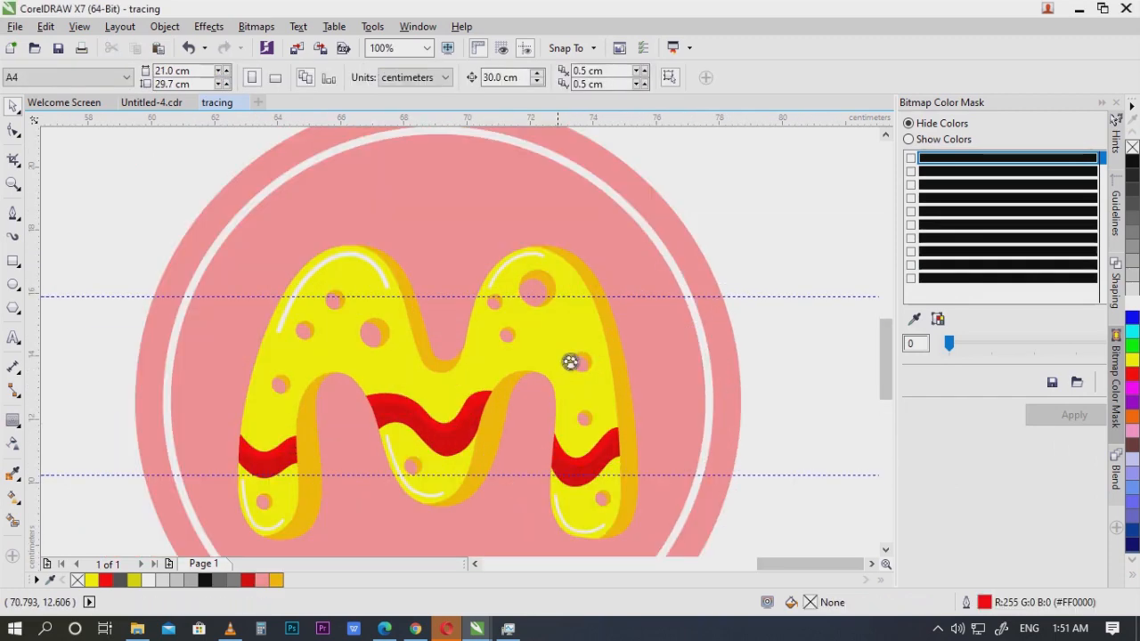
Step: Change the fill of the letter's main yellow body to the lighter yellow #FFFF40
left_click(508, 343)
scroll(514, 371, "up", 1)
left_click_drag(513, 371, 515, 375)
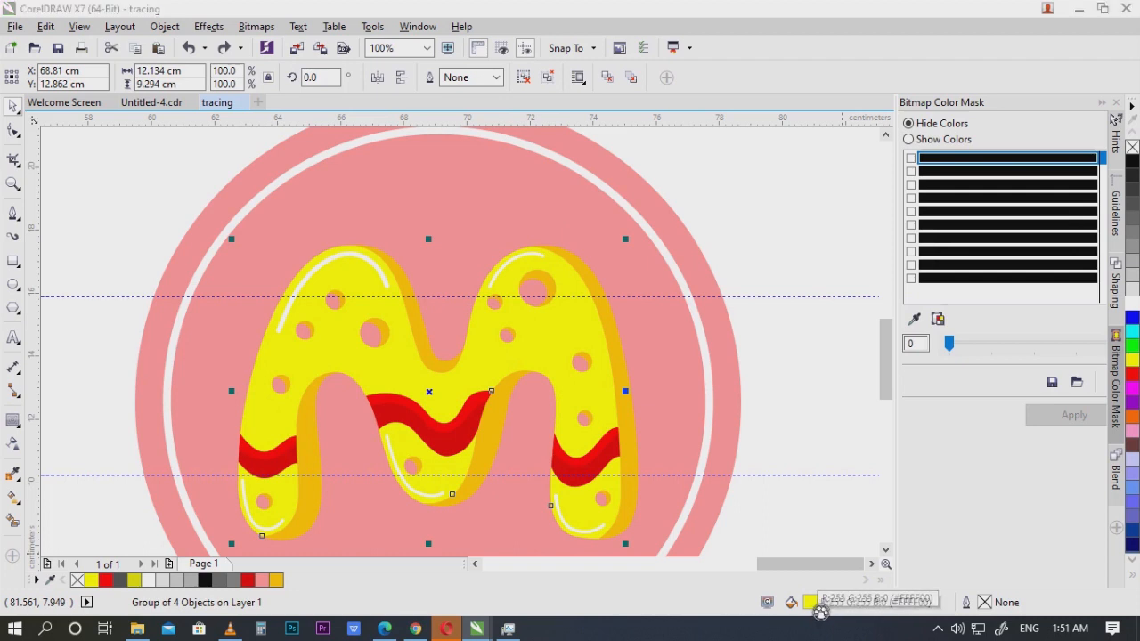
double_click(812, 605)
mouse_move(617, 286)
left_mouse_down()
mouse_move(618, 252)
mouse_move(636, 264)
mouse_move(623, 252)
mouse_move(635, 255)
left_mouse_up()
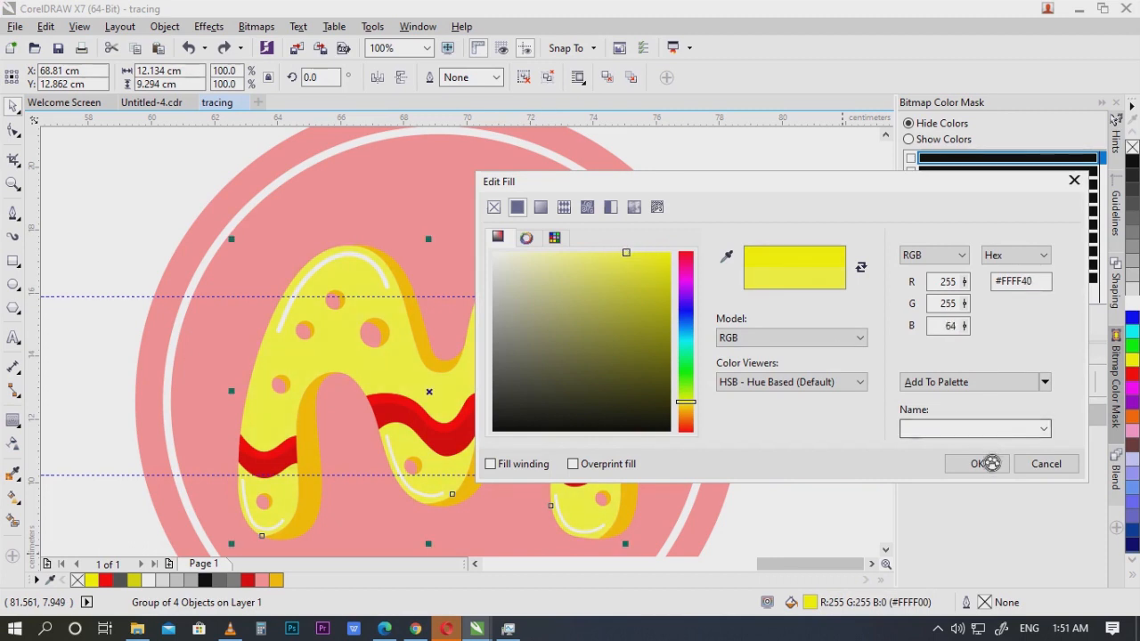
left_click(979, 463)
Step: Try magenta and pink fills, such as #C91E7F and #FF47AF, on the darker red shading of the wavy stripes
scroll(807, 374, "down", 2)
scroll(655, 420, "up", 3)
scroll(654, 419, "up", 2)
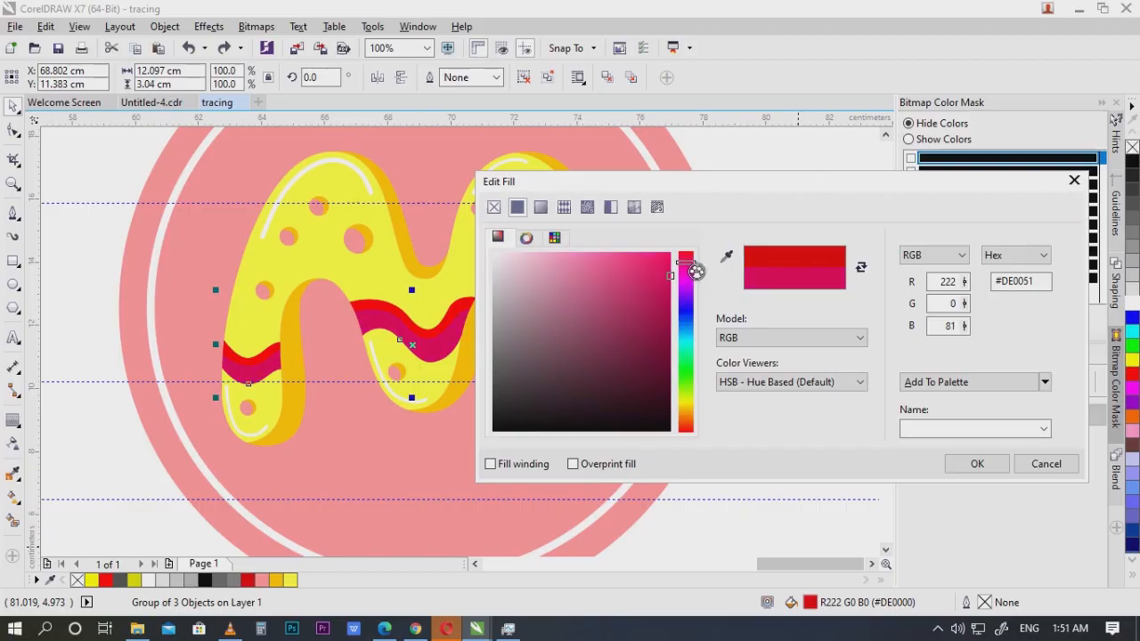
mouse_move(689, 270)
left_mouse_down()
mouse_move(698, 281)
mouse_move(702, 261)
mouse_move(685, 250)
mouse_move(704, 314)
mouse_move(677, 330)
mouse_move(643, 289)
left_mouse_up()
left_click(633, 272)
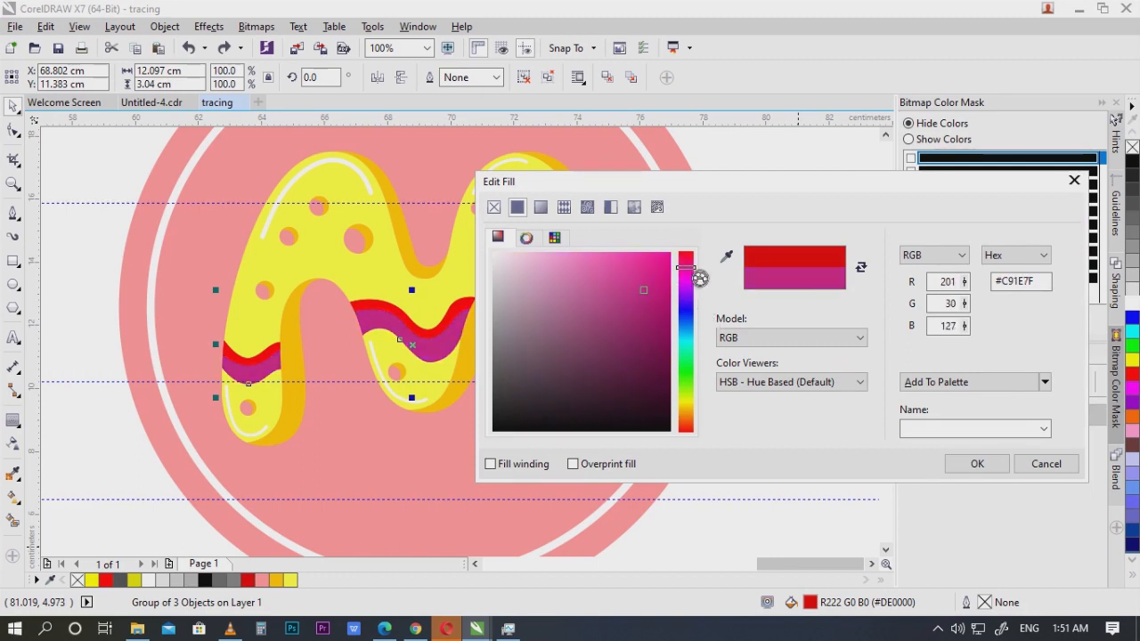
left_click_drag(644, 289, 621, 252)
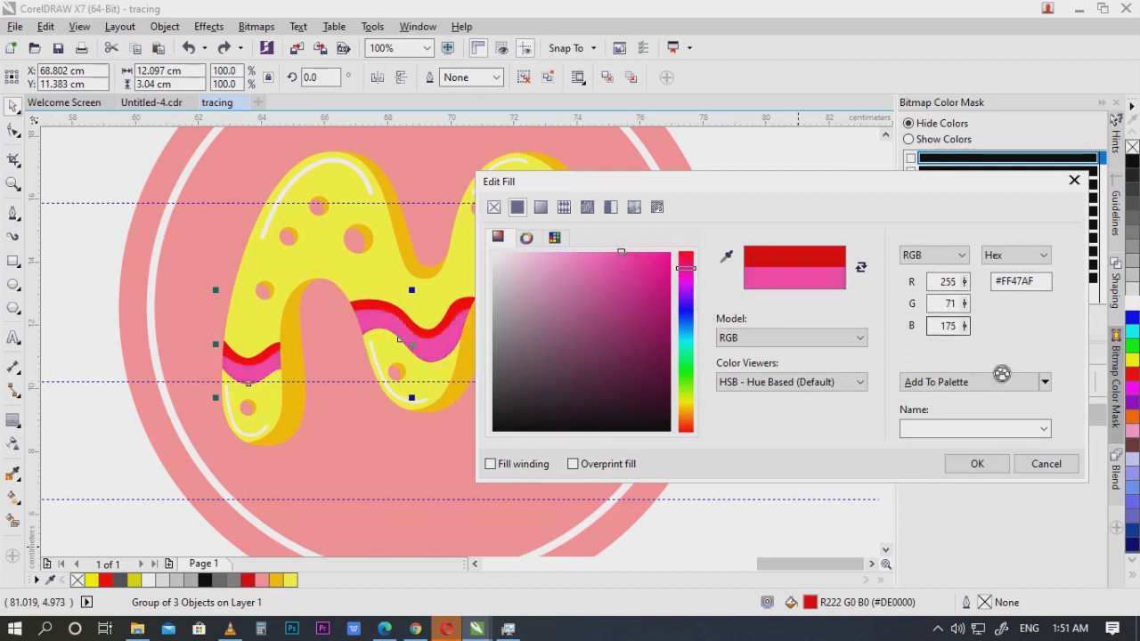
left_click(1044, 464)
left_click(741, 395)
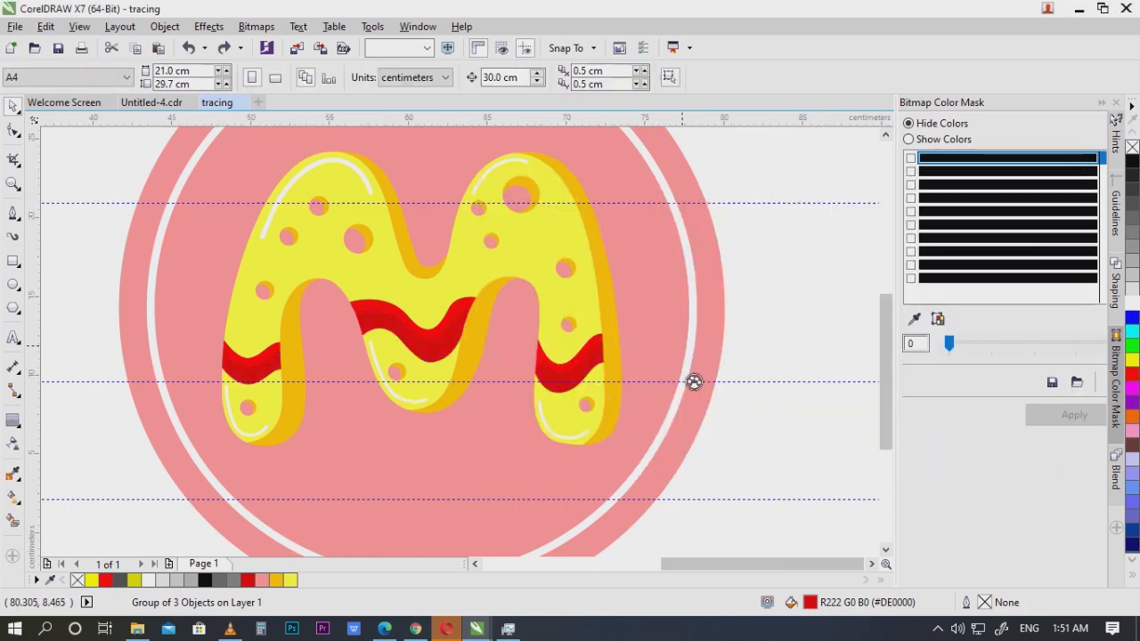
Step: Group all the objects of the round letter M badge and nudge the group 30 cm to the left
scroll(704, 402, "down", 2)
scroll(705, 402, "down", 2)
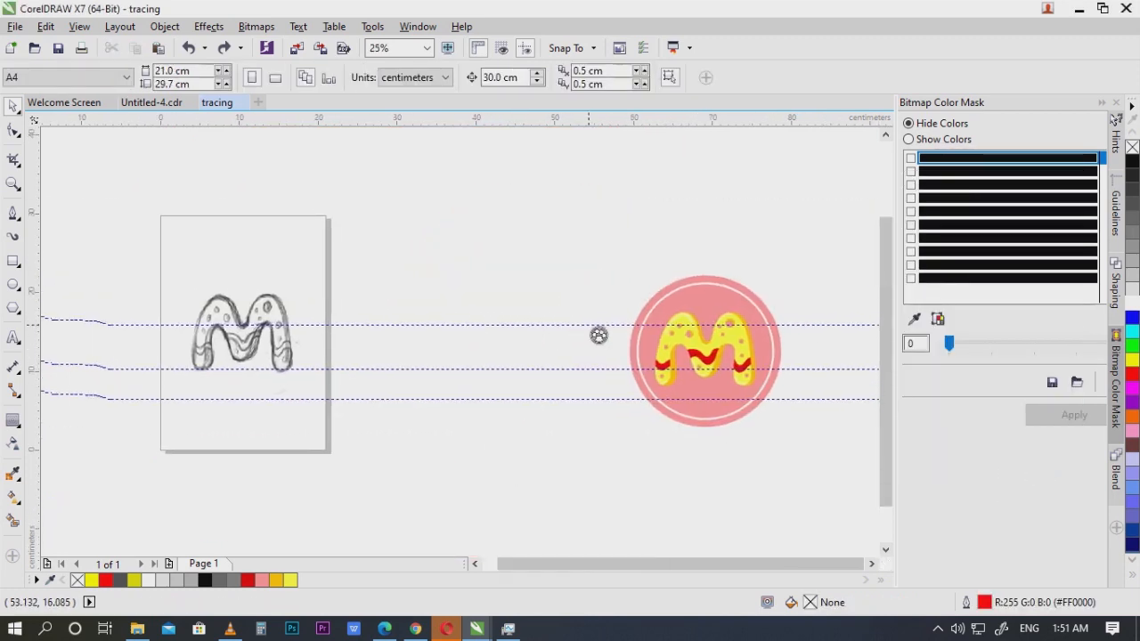
left_click_drag(840, 519, 862, 529)
left_click_drag(812, 436, 839, 444)
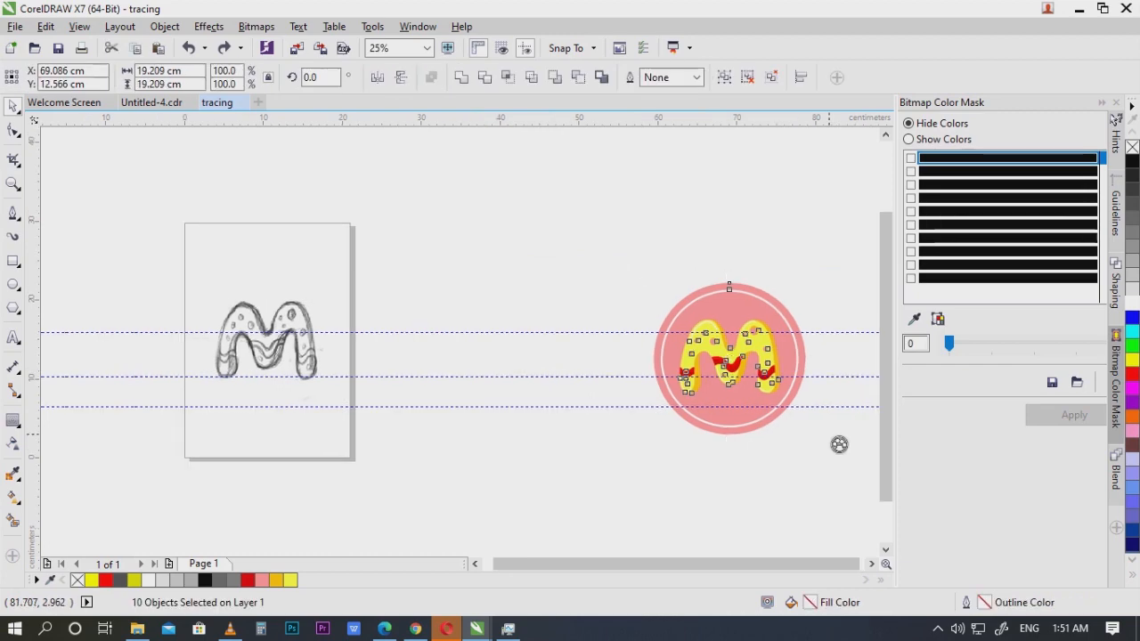
left_click_drag(797, 402, 847, 414)
key("ctrl+g")
key("Left")
scroll(496, 354, "up", 1)
scroll(499, 356, "left", 3)
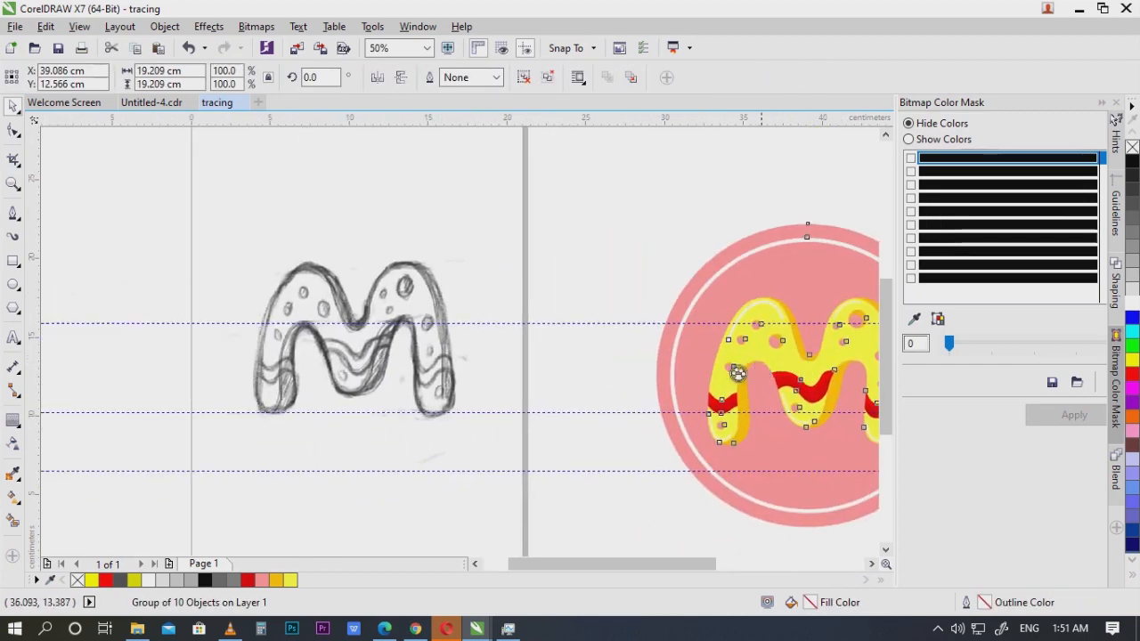
Step: Move the badge group horizontally to about X 27.7 cm, right beside the pencil sketch of the letter
left_click_drag(721, 392, 540, 391)
scroll(538, 393, "up", 1)
scroll(626, 389, "down", 1)
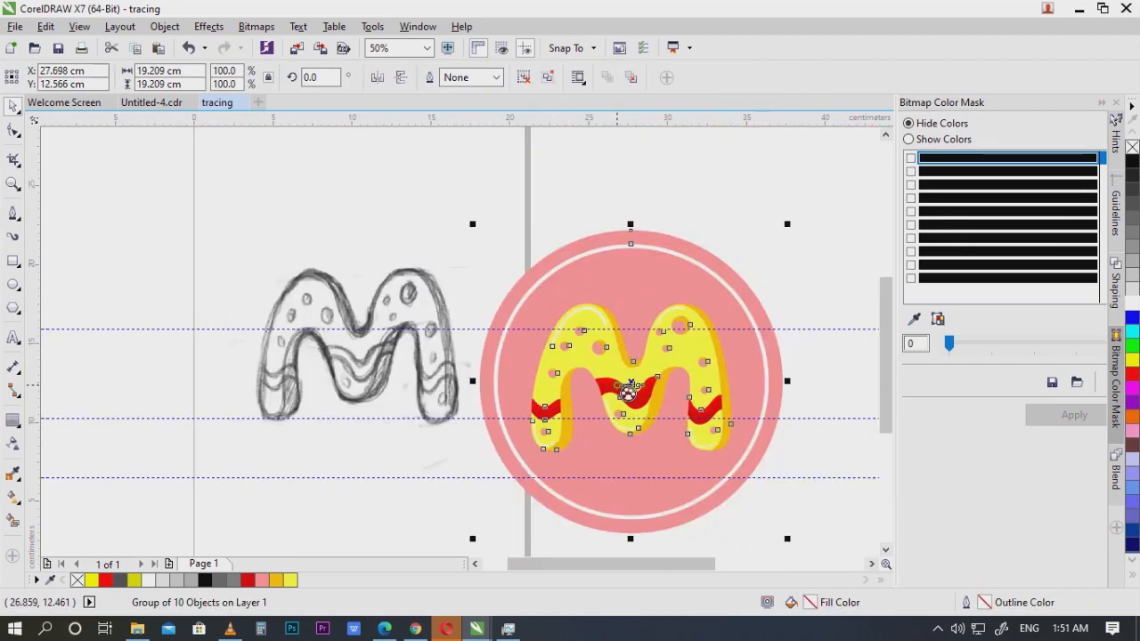
scroll(518, 371, "up", 1)
scroll(519, 370, "down", 1)
scroll(674, 407, "right", 1)
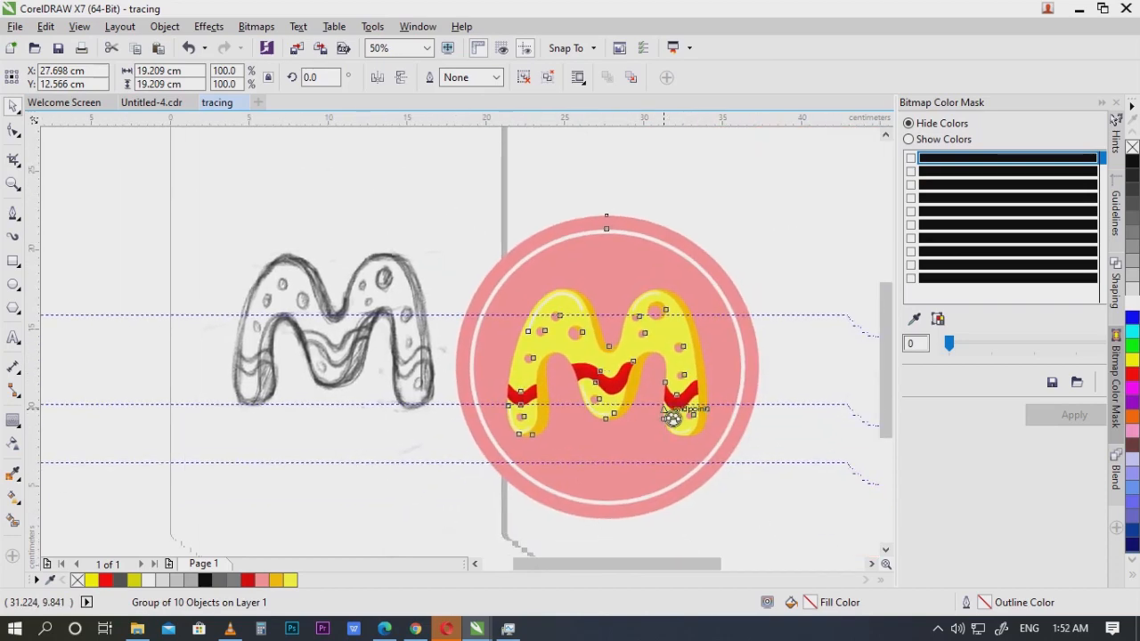
Step: Delete the horizontal guidelines running across the sketch and the badge
left_click(816, 417)
left_click(808, 414)
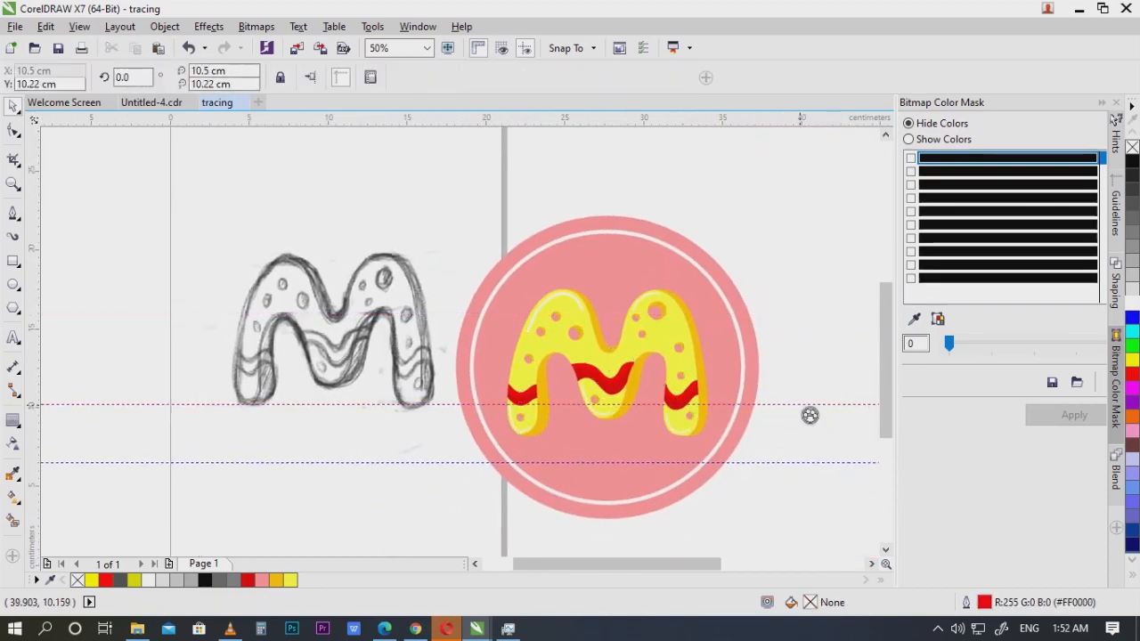
key("Delete")
scroll(452, 395, "down", 1)
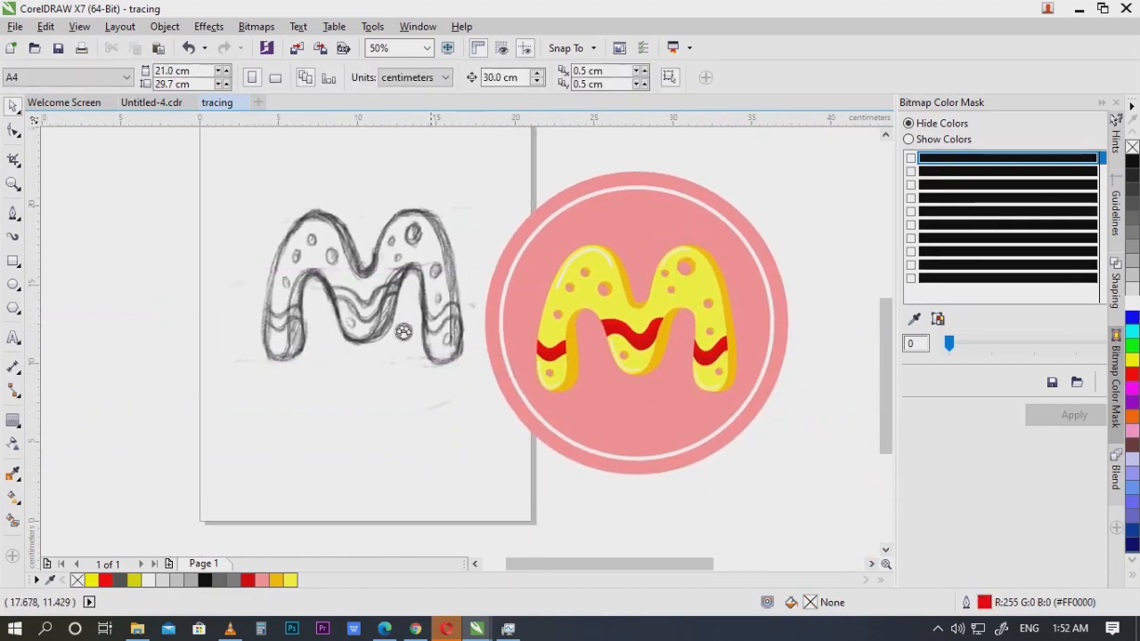
Step: Unlock the pencil sketch bitmap and nudge it 30 cm to the left, off the page
scroll(431, 367, "up", 1)
right_click(442, 384)
left_click(485, 382)
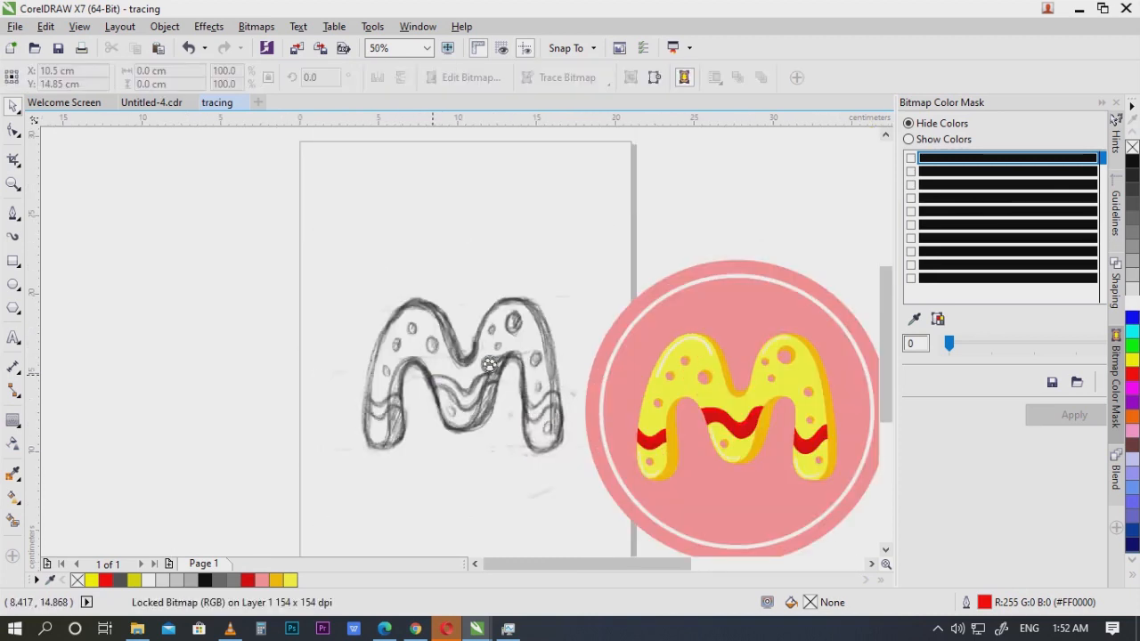
scroll(545, 329, "down", 1)
key("Left")
scroll(627, 315, "down", 1)
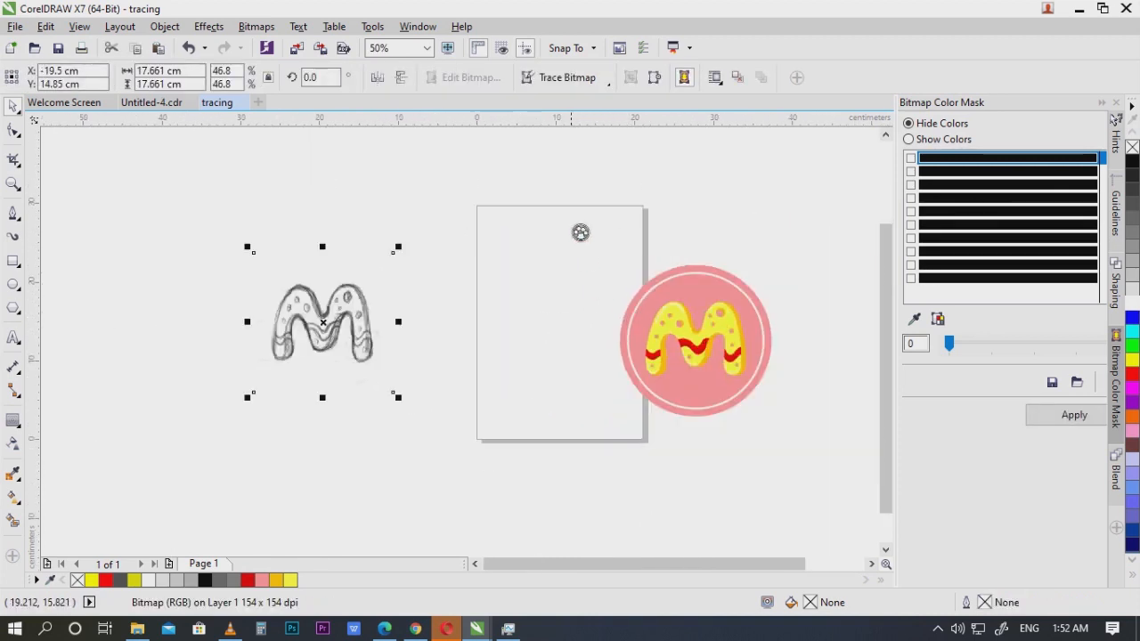
Step: Select the whole badge group and centre it on the page
left_click_drag(580, 232, 842, 453)
key("p")
scroll(601, 356, "up", 1)
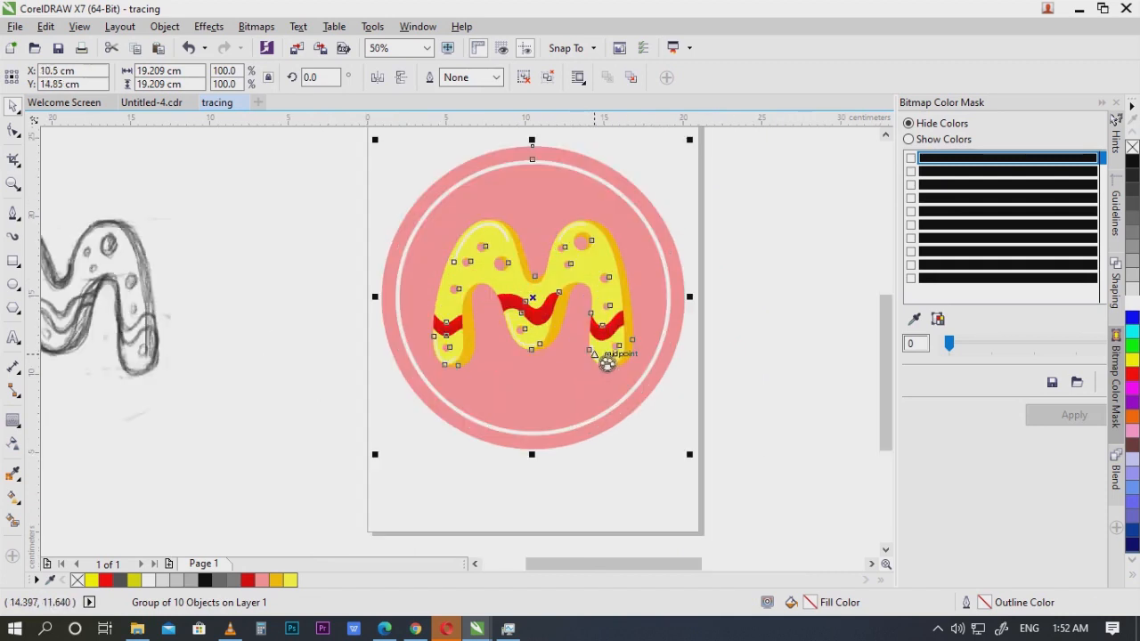
Step: Examine the finished badge's letter, stripes and highlights up close and as a whole beside the sketch
scroll(626, 269, "up", 1)
scroll(668, 312, "down", 1)
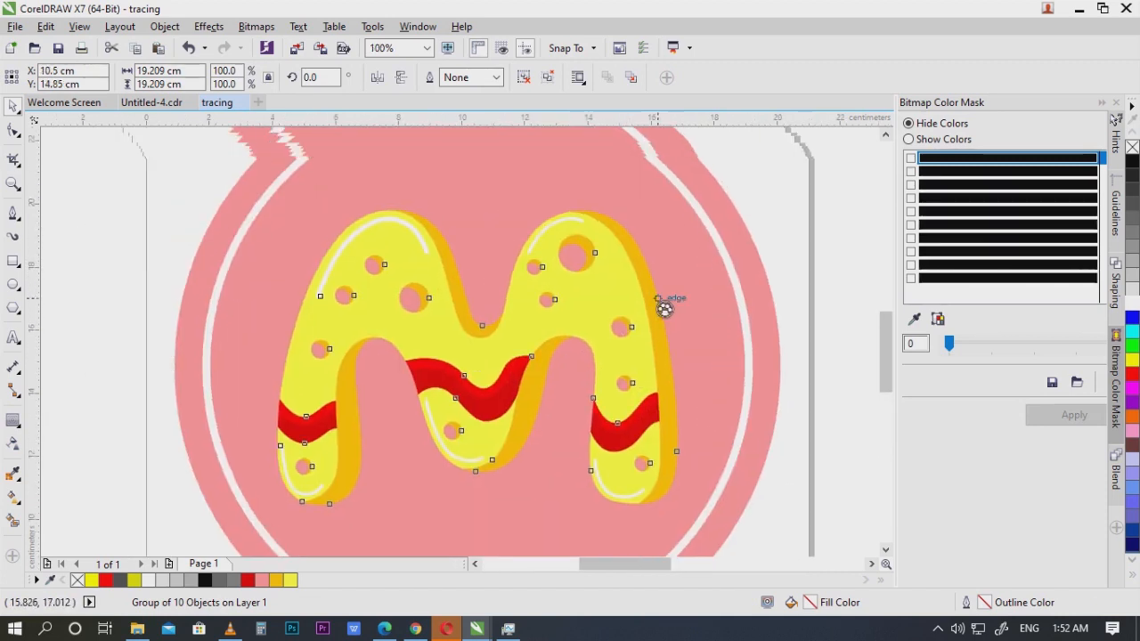
scroll(597, 343, "up", 1)
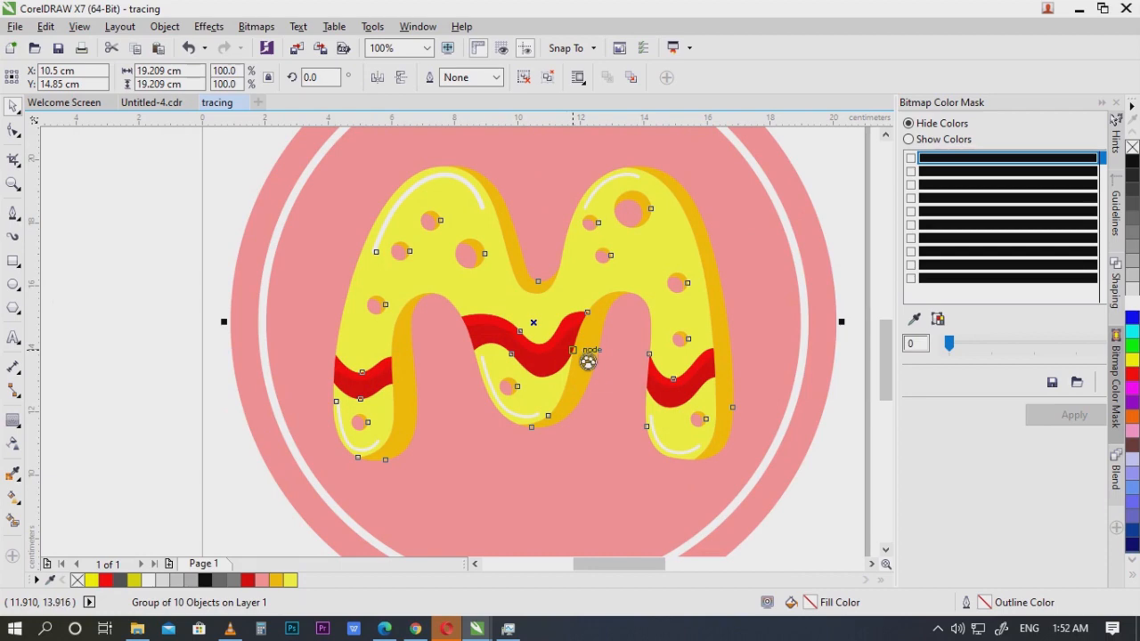
scroll(726, 388, "down", 1)
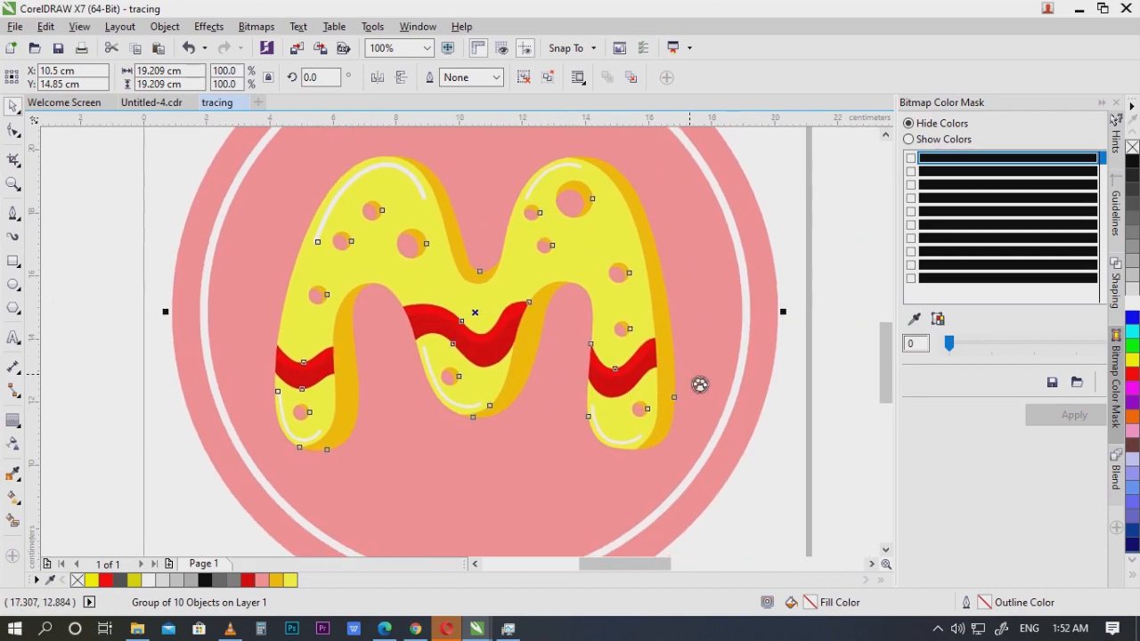
left_click(793, 389)
scroll(618, 361, "up", 1)
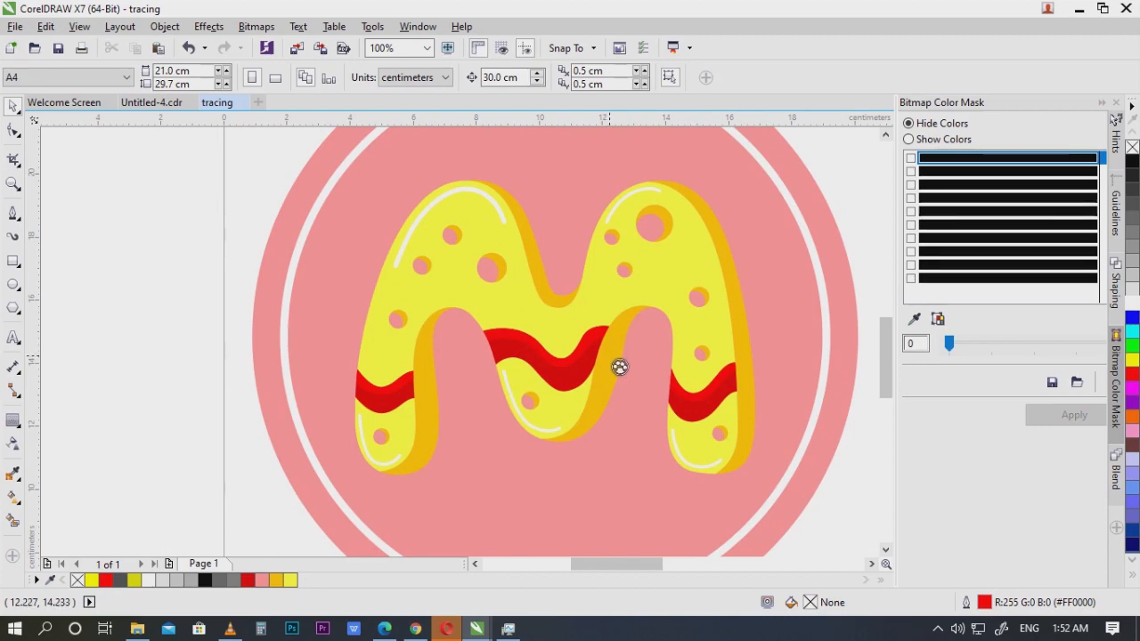
scroll(618, 365, "down", 1)
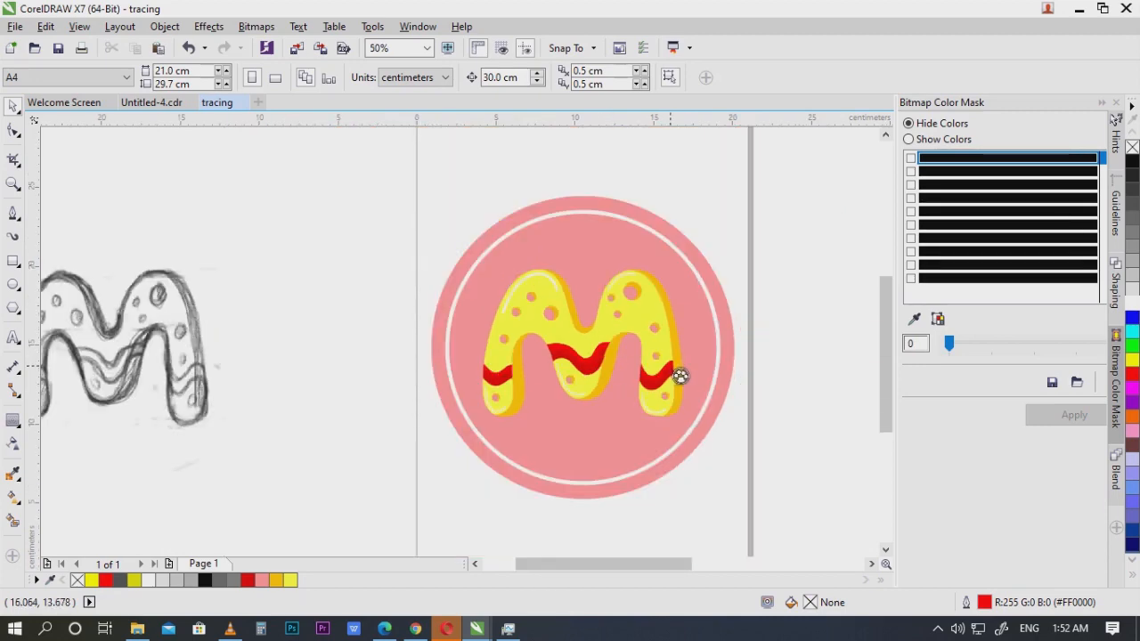
scroll(681, 376, "up", 1)
scroll(680, 375, "down", 1)
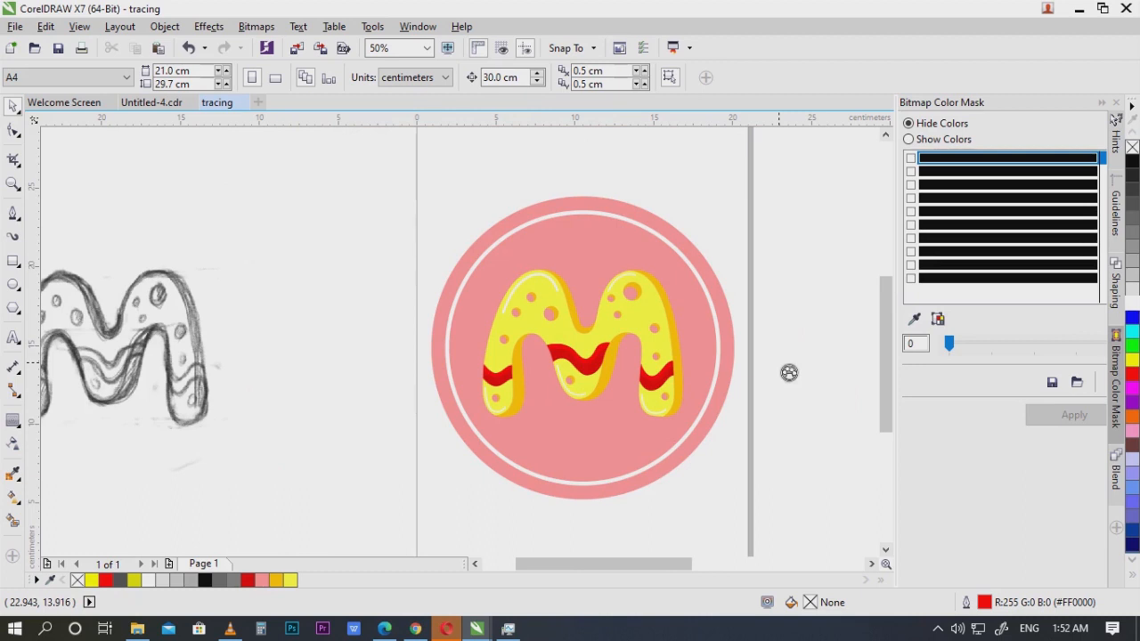
left_click_drag(789, 372, 682, 344)
scroll(534, 382, "up", 1)
scroll(753, 356, "down", 1)
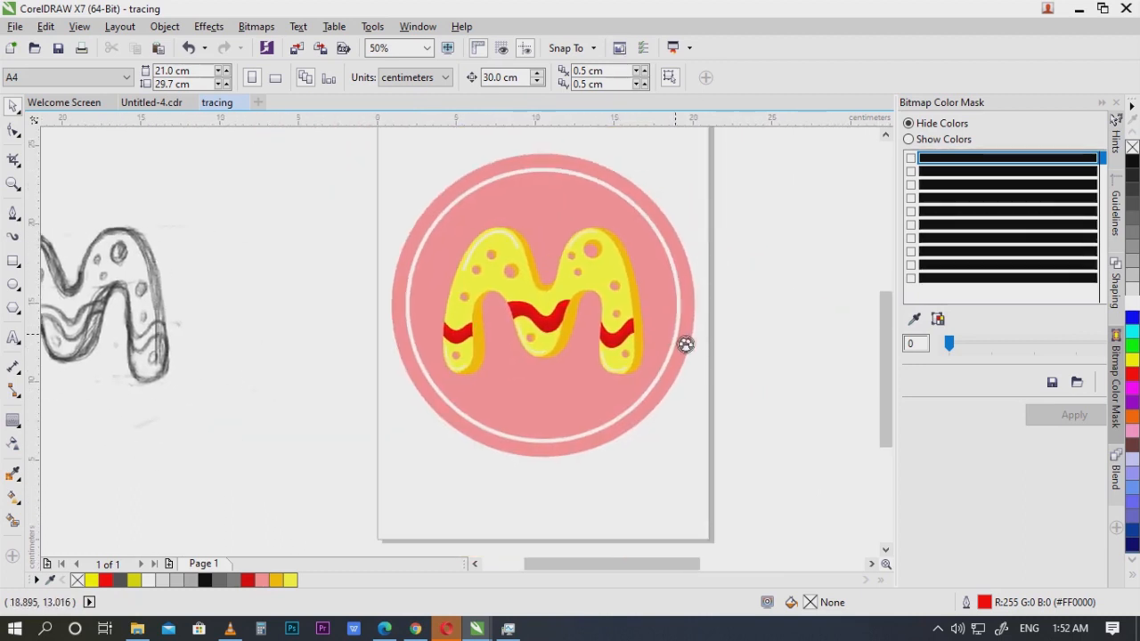